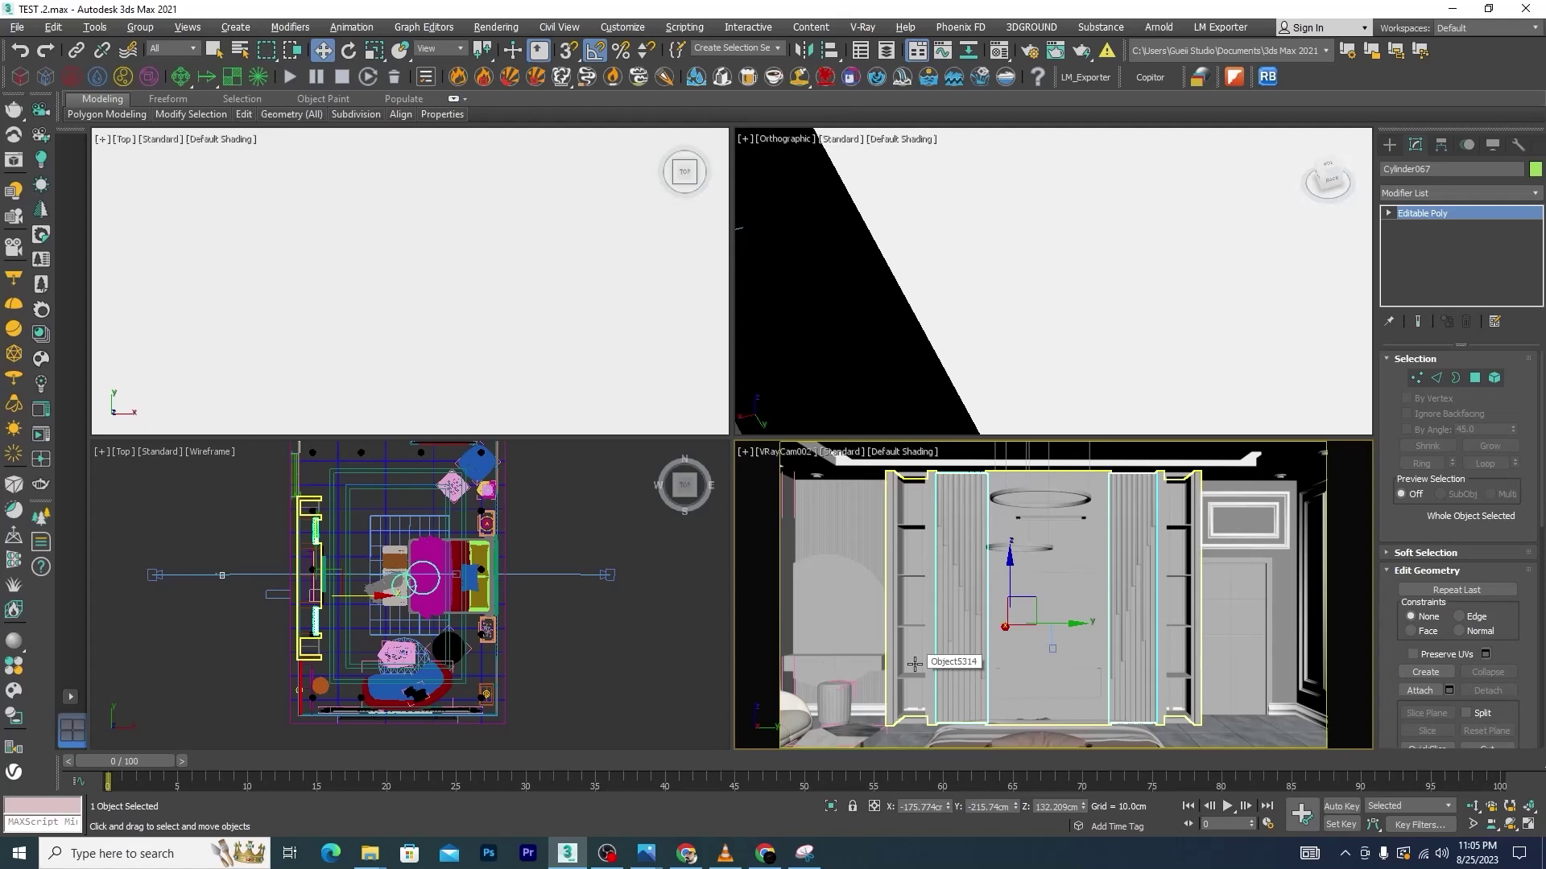
Select the room shell, then the door in the camera viewport
click(1285, 585)
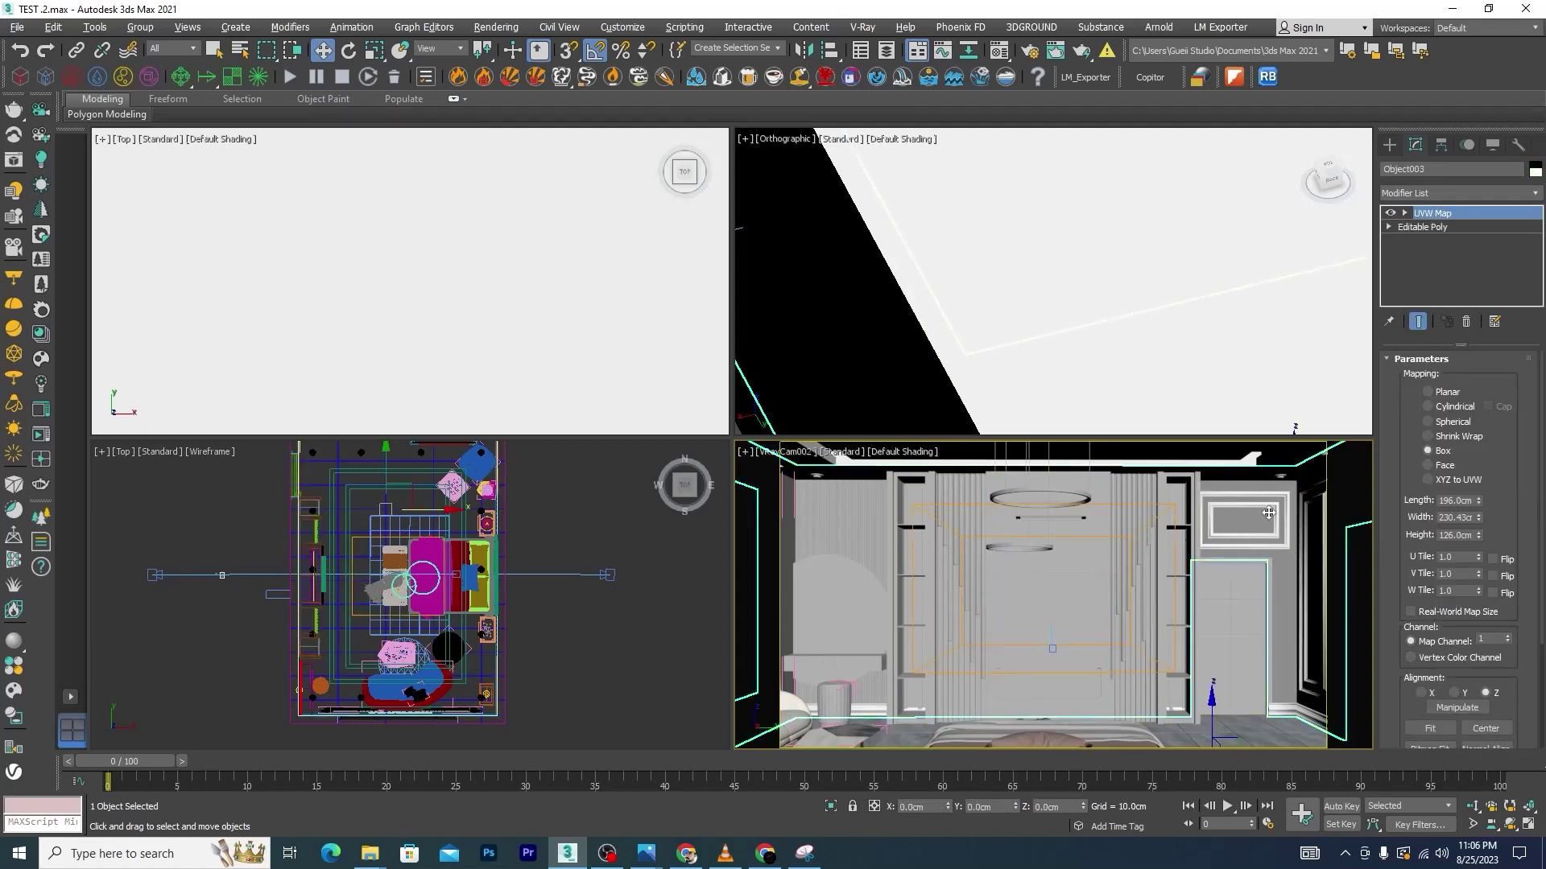
click(1237, 617)
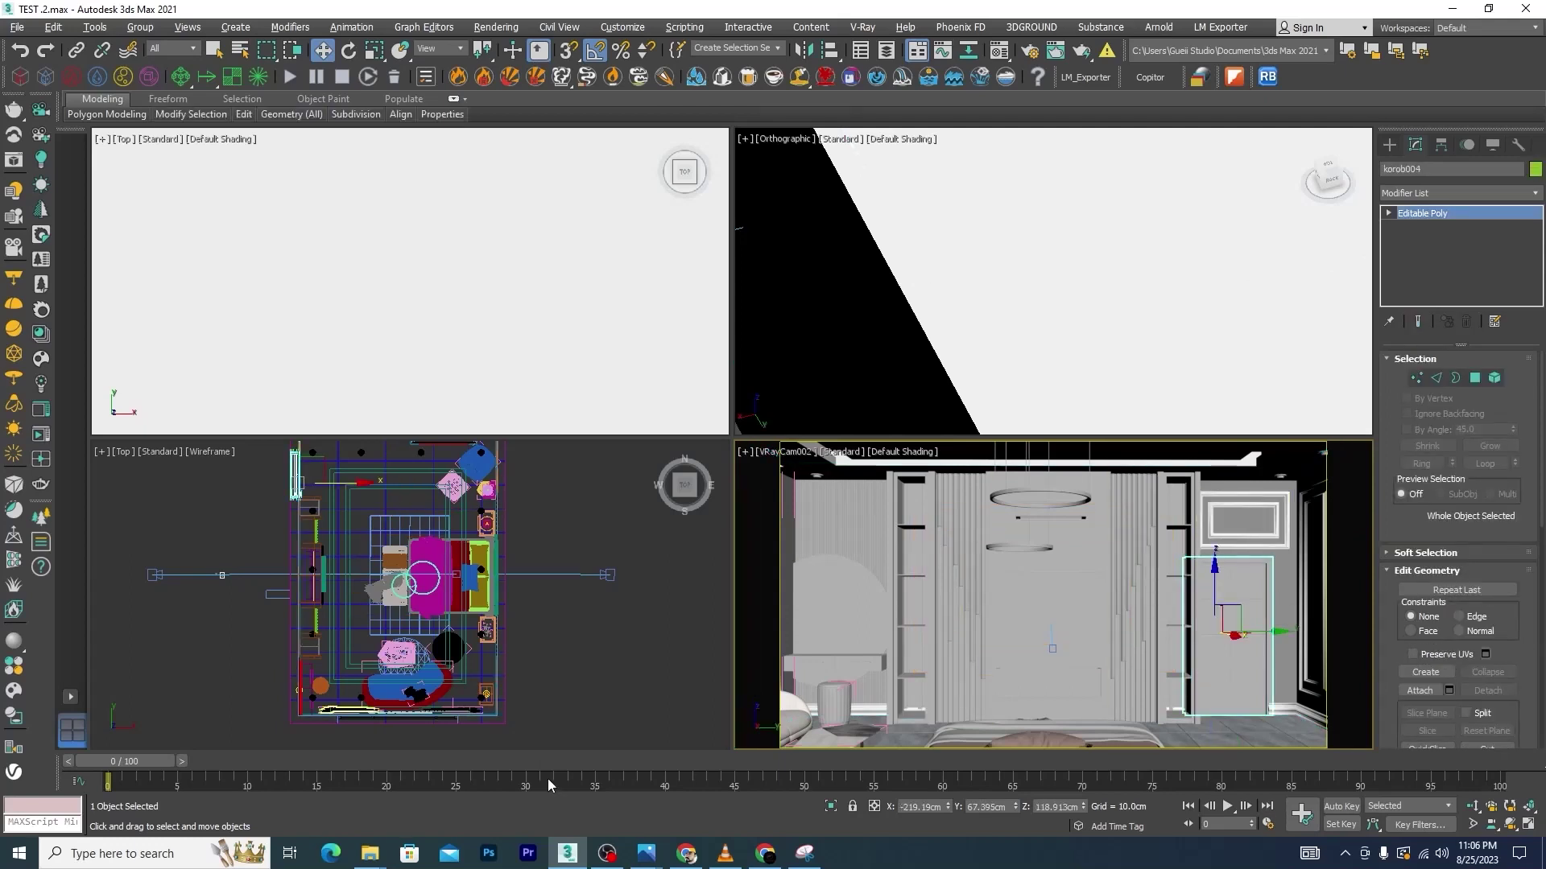
Review reference renders 1.png and 4.png full screen in Photos, then return to 3ds Max
click(624, 761)
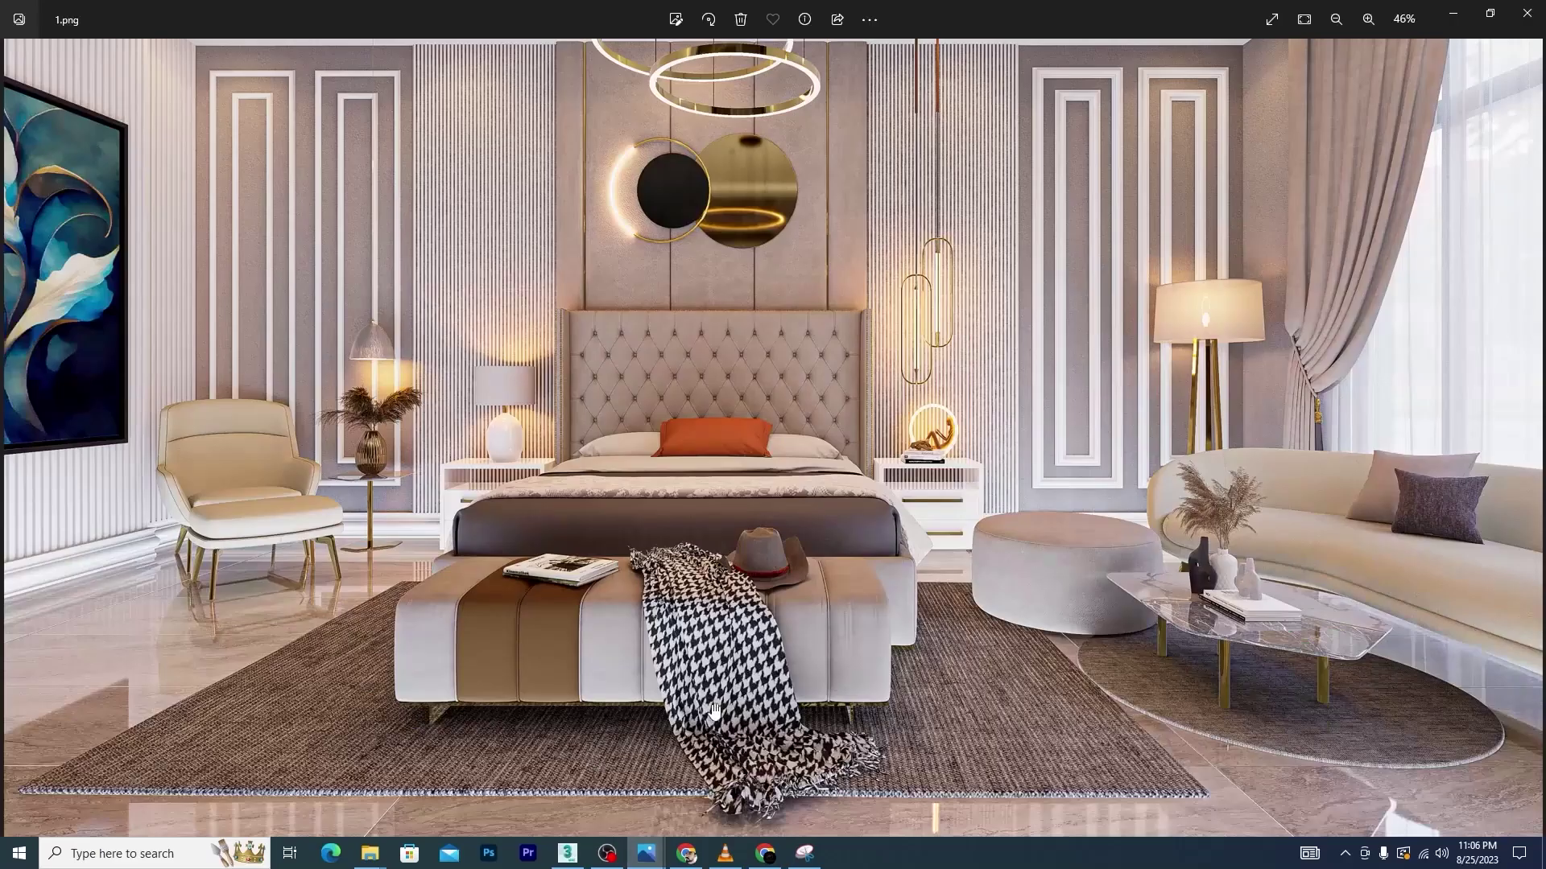
mouse_move(646, 853)
click(740, 785)
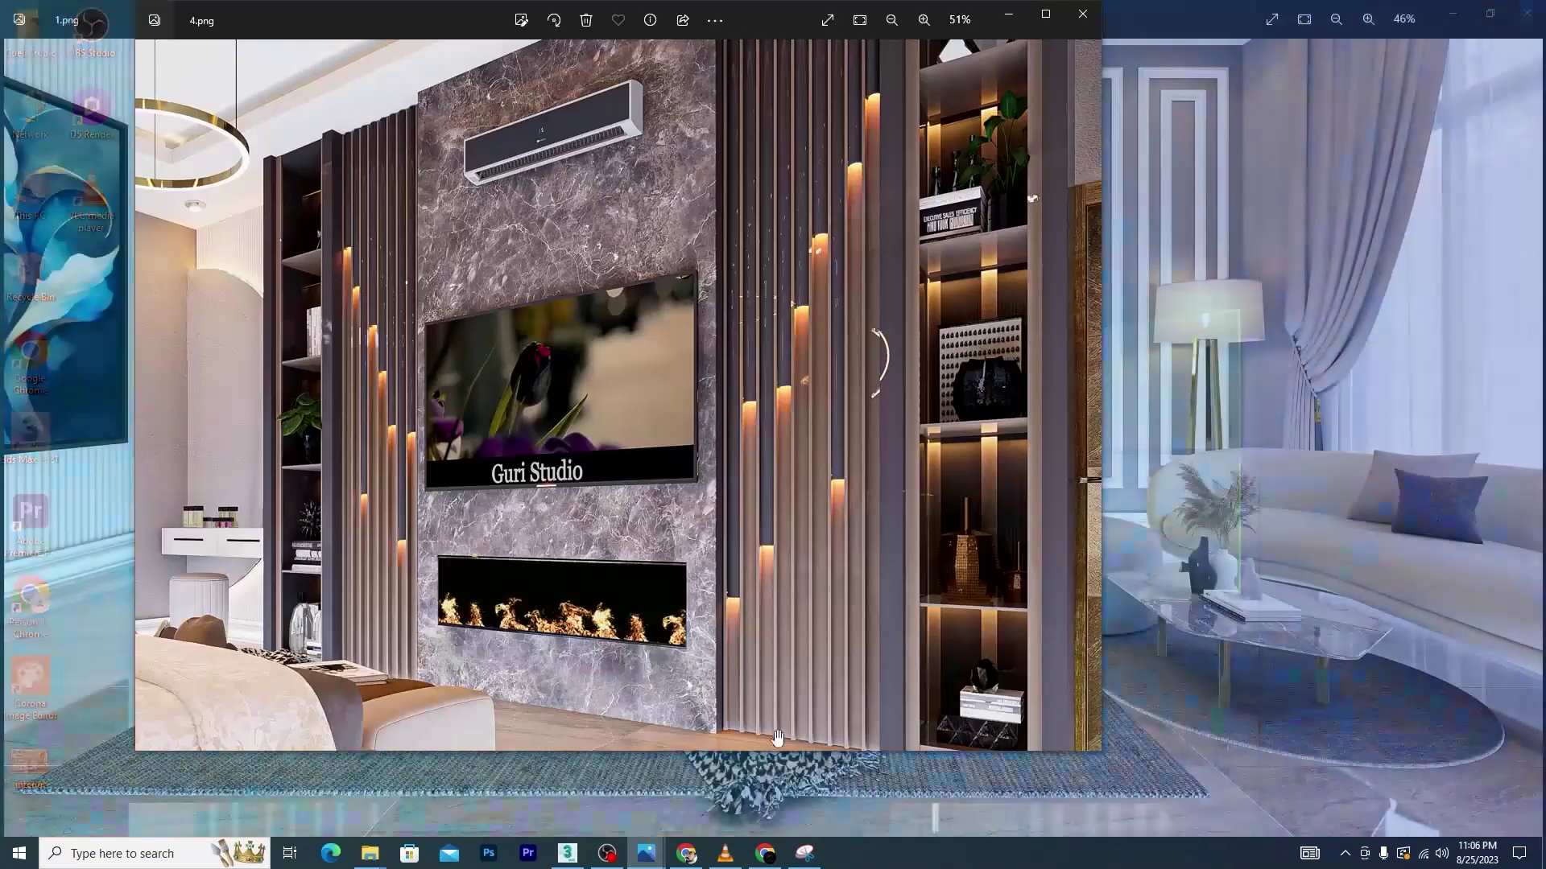
mouse_move(1063, 450)
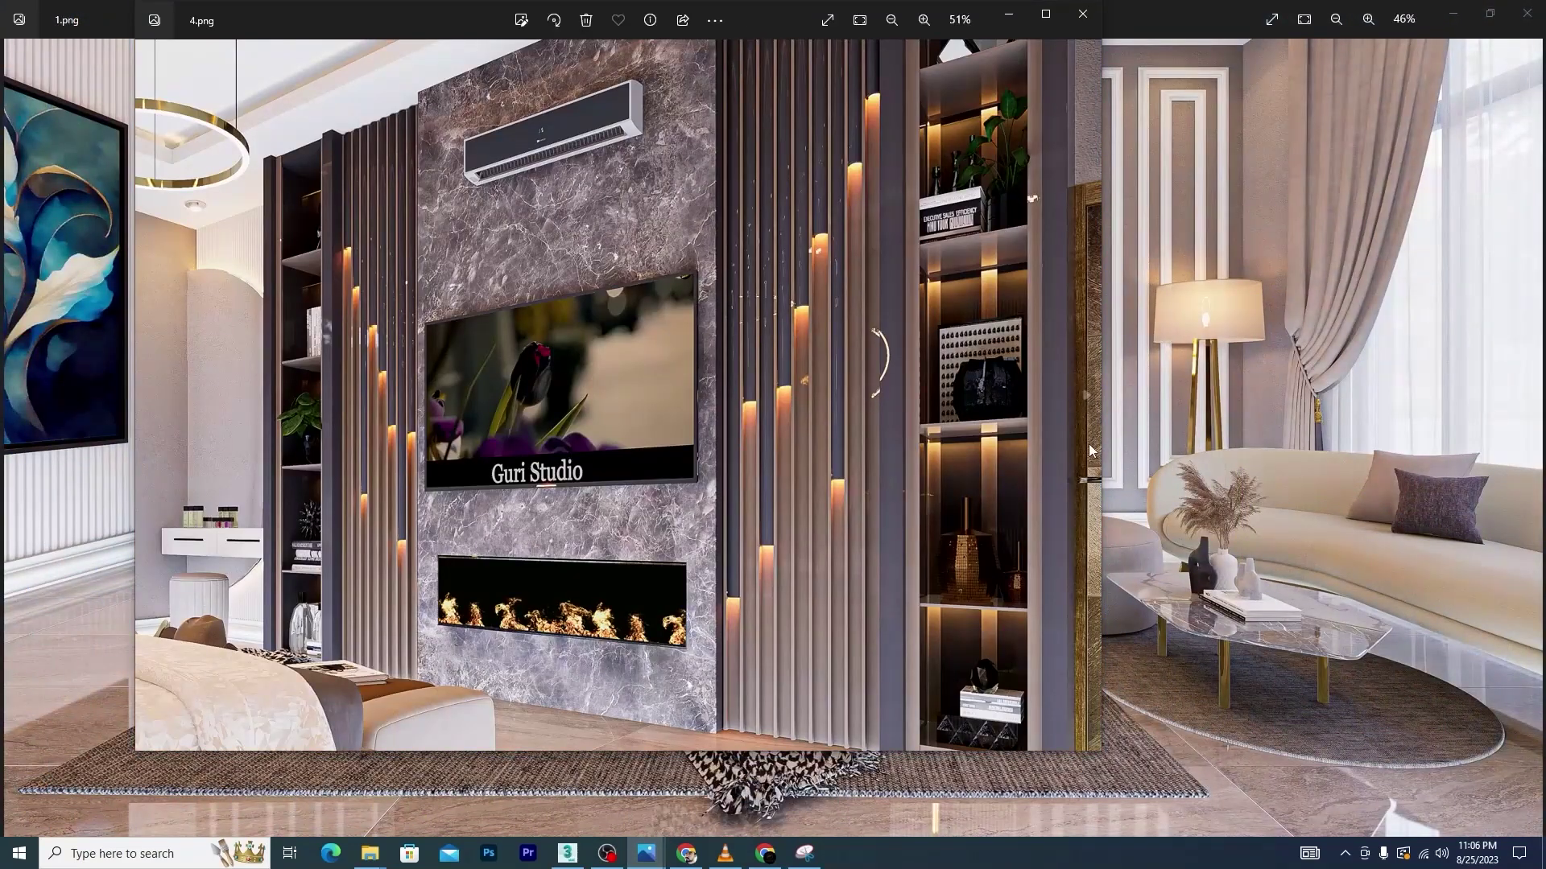
click(1045, 14)
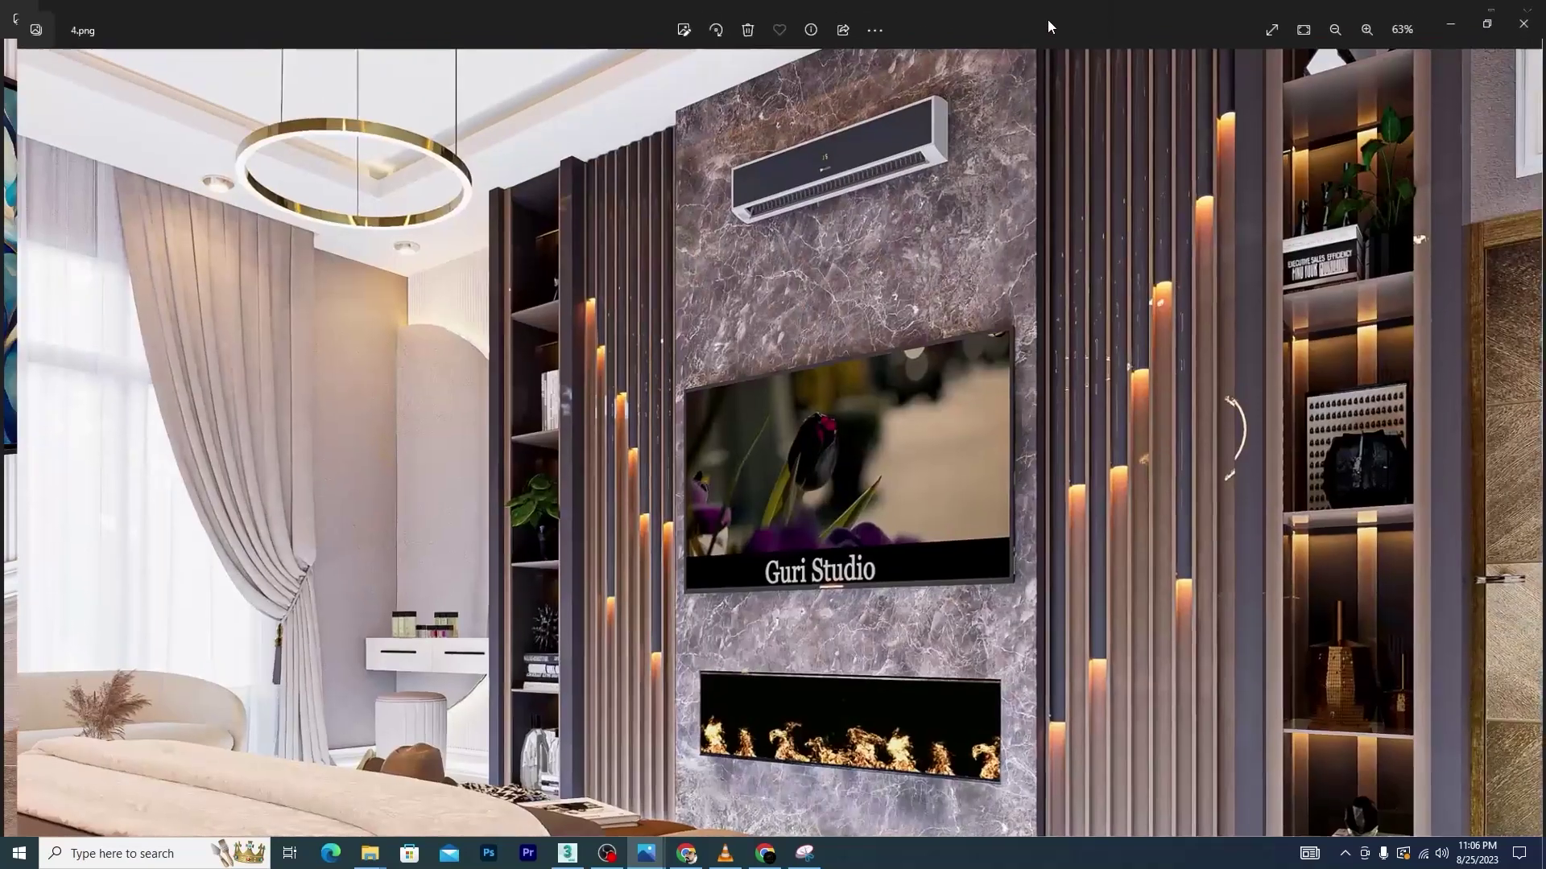
scroll(991, 292, down, 1)
scroll(1071, 299, down, 1)
scroll(1234, 316, down, 1)
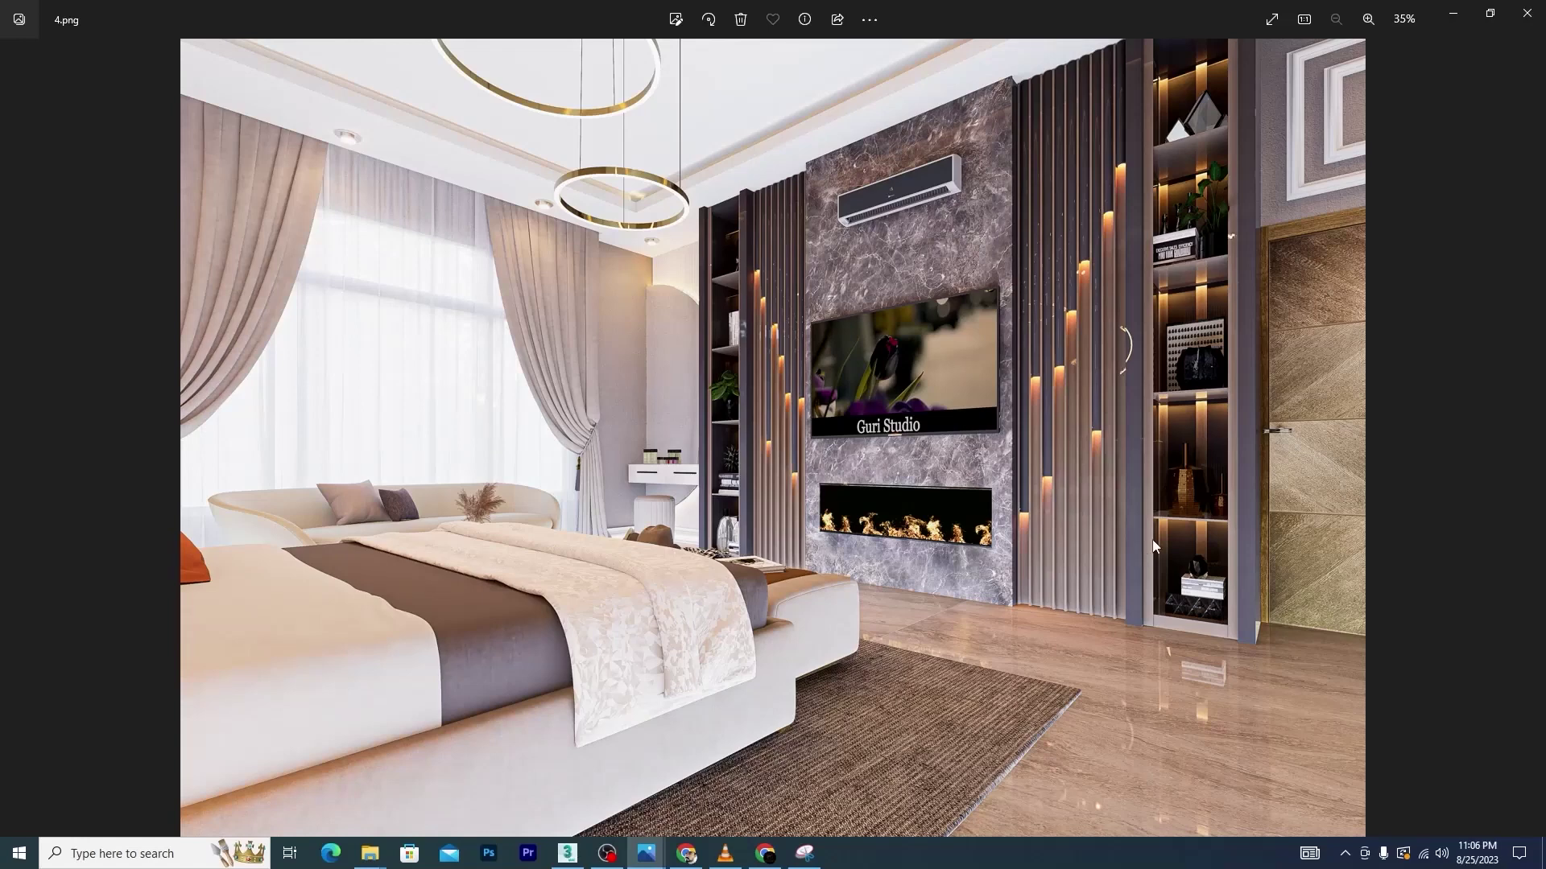
click(1457, 13)
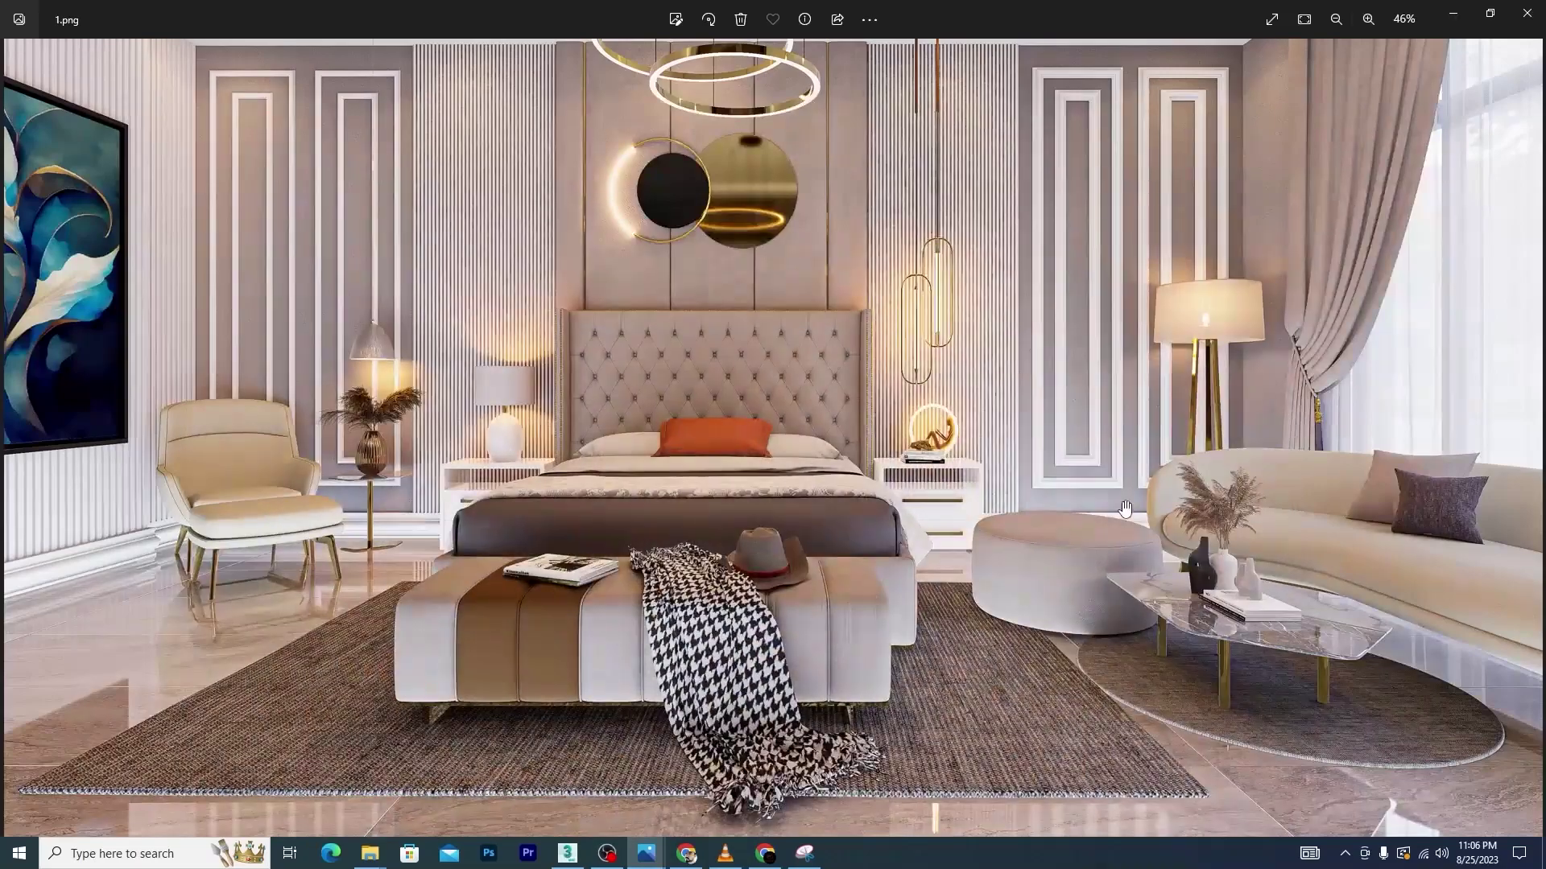
click(576, 851)
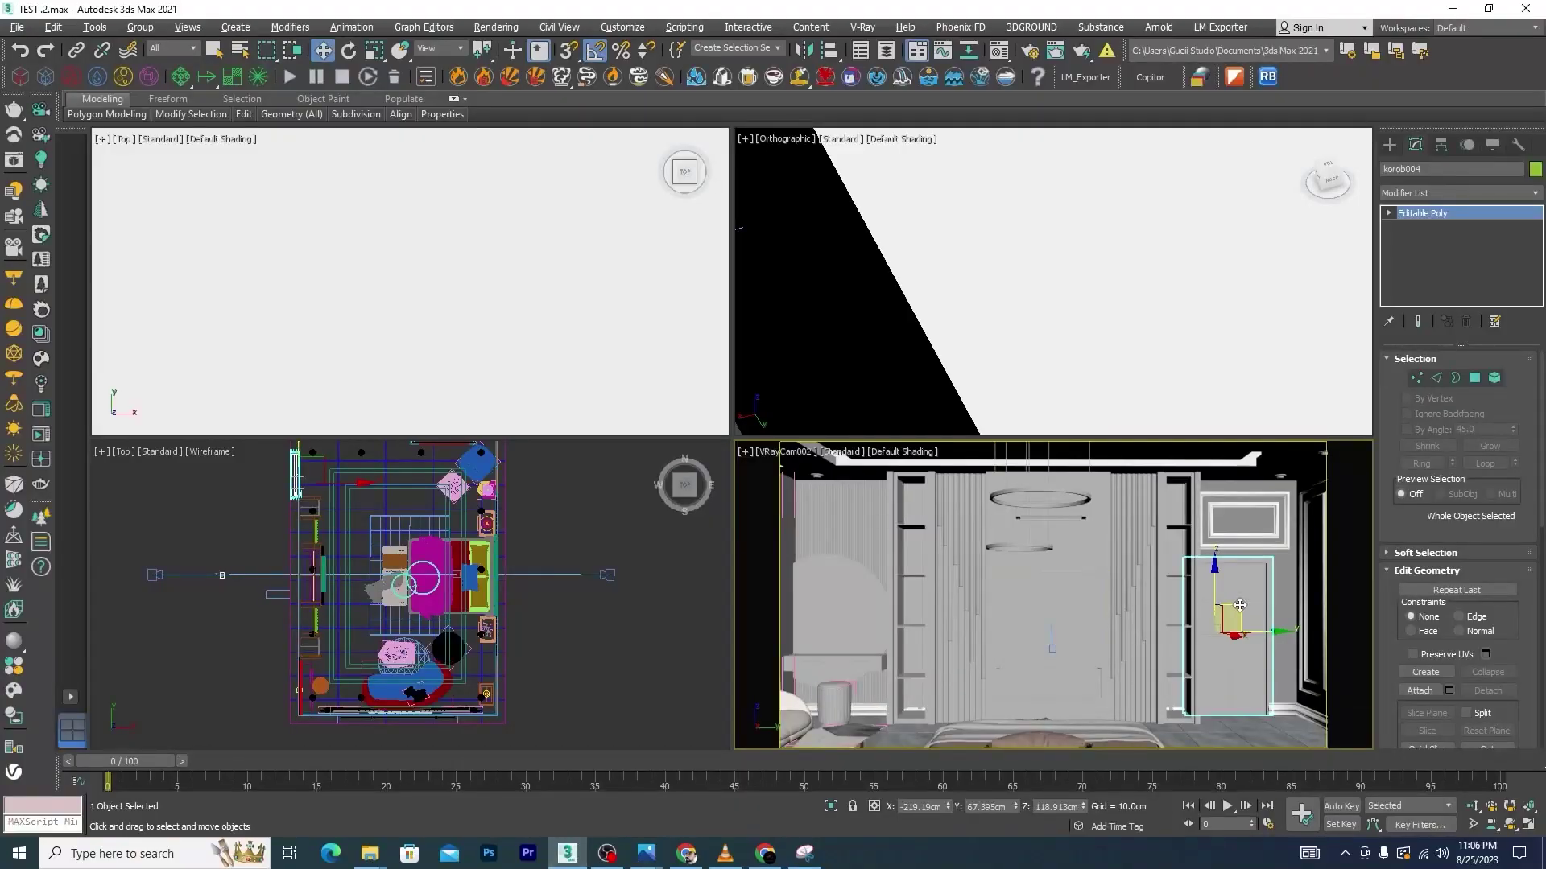
Isolate the door in a maximized viewport, orbited to face it, zoomed to fit, deselected
key(alt+q)
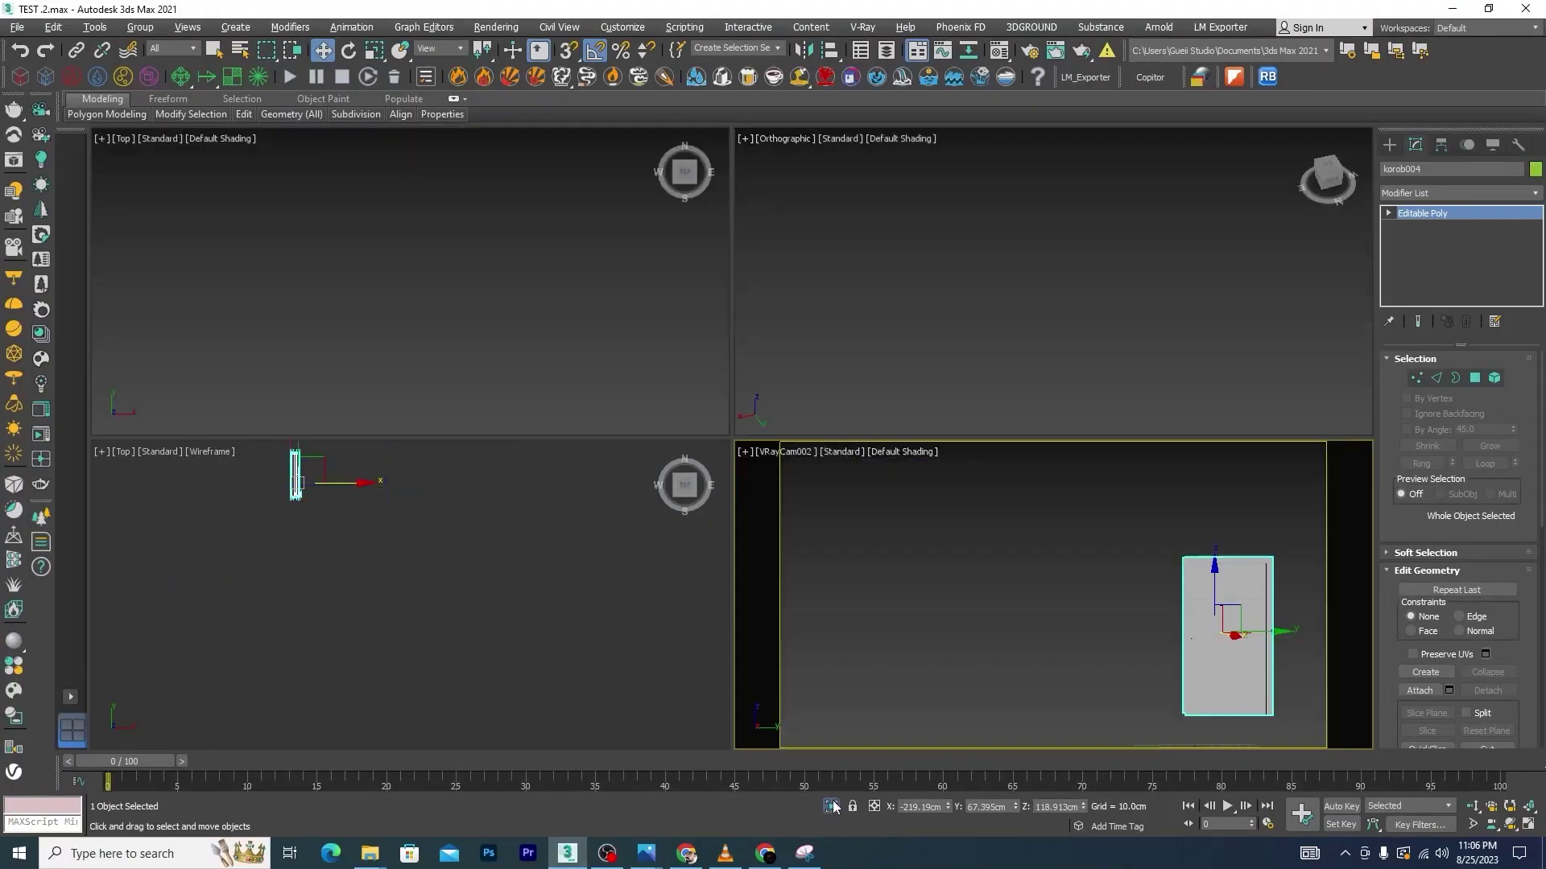
scroll(447, 570, down, 2)
key(alt+w)
mouse_move(644, 631)
alt+middle_down()
mouse_move(718, 355)
mouse_move(849, 262)
alt+middle_up()
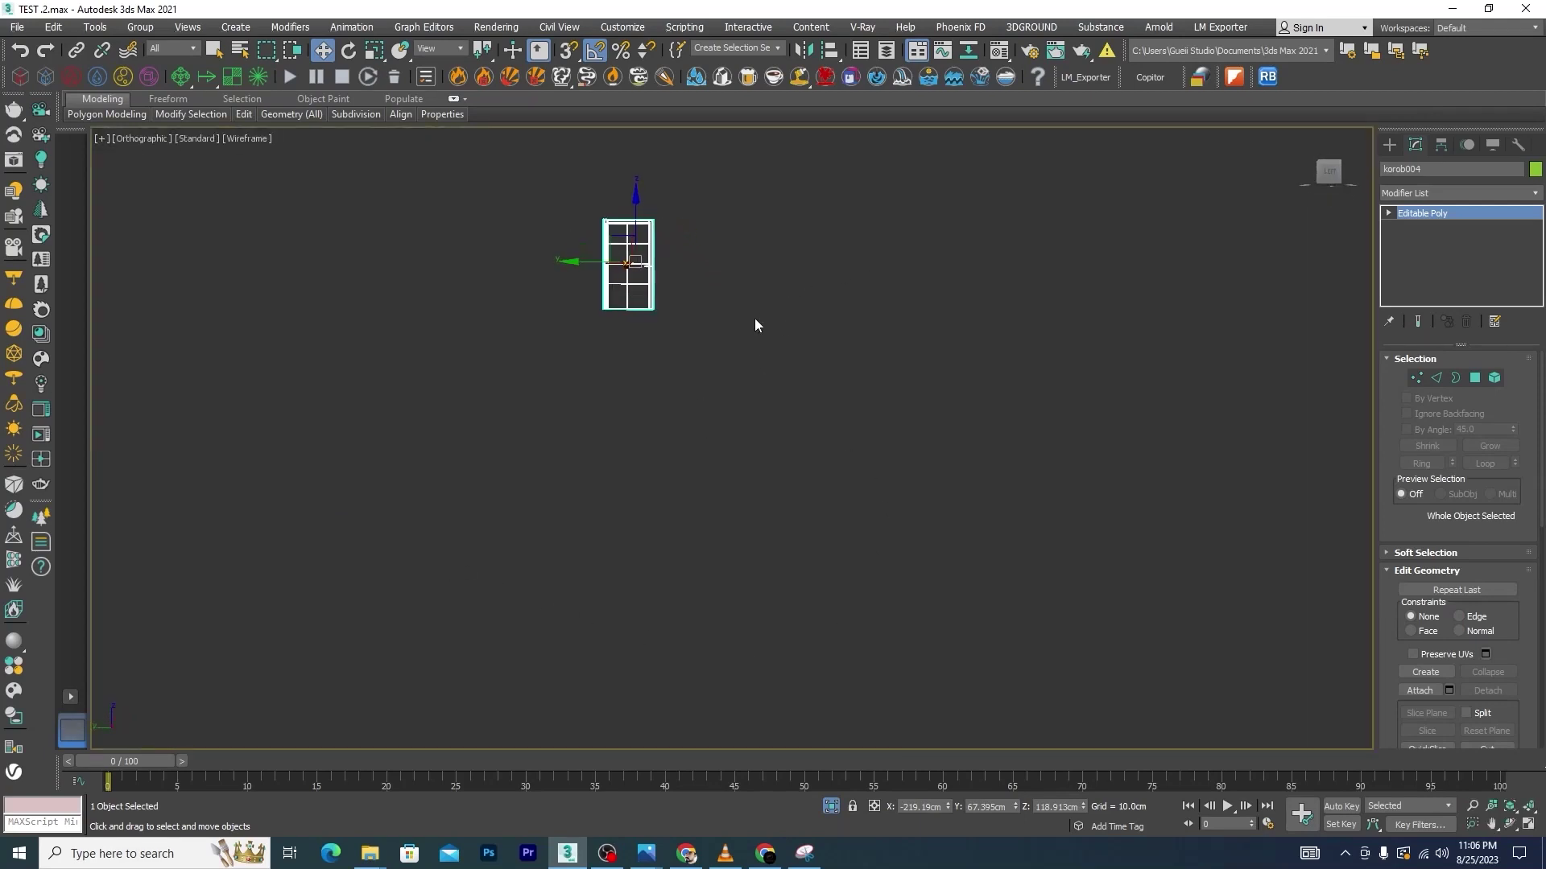
key(z)
click(768, 367)
Switch the door view to shaded display and open the Material Editor
scroll(607, 422, up, 2)
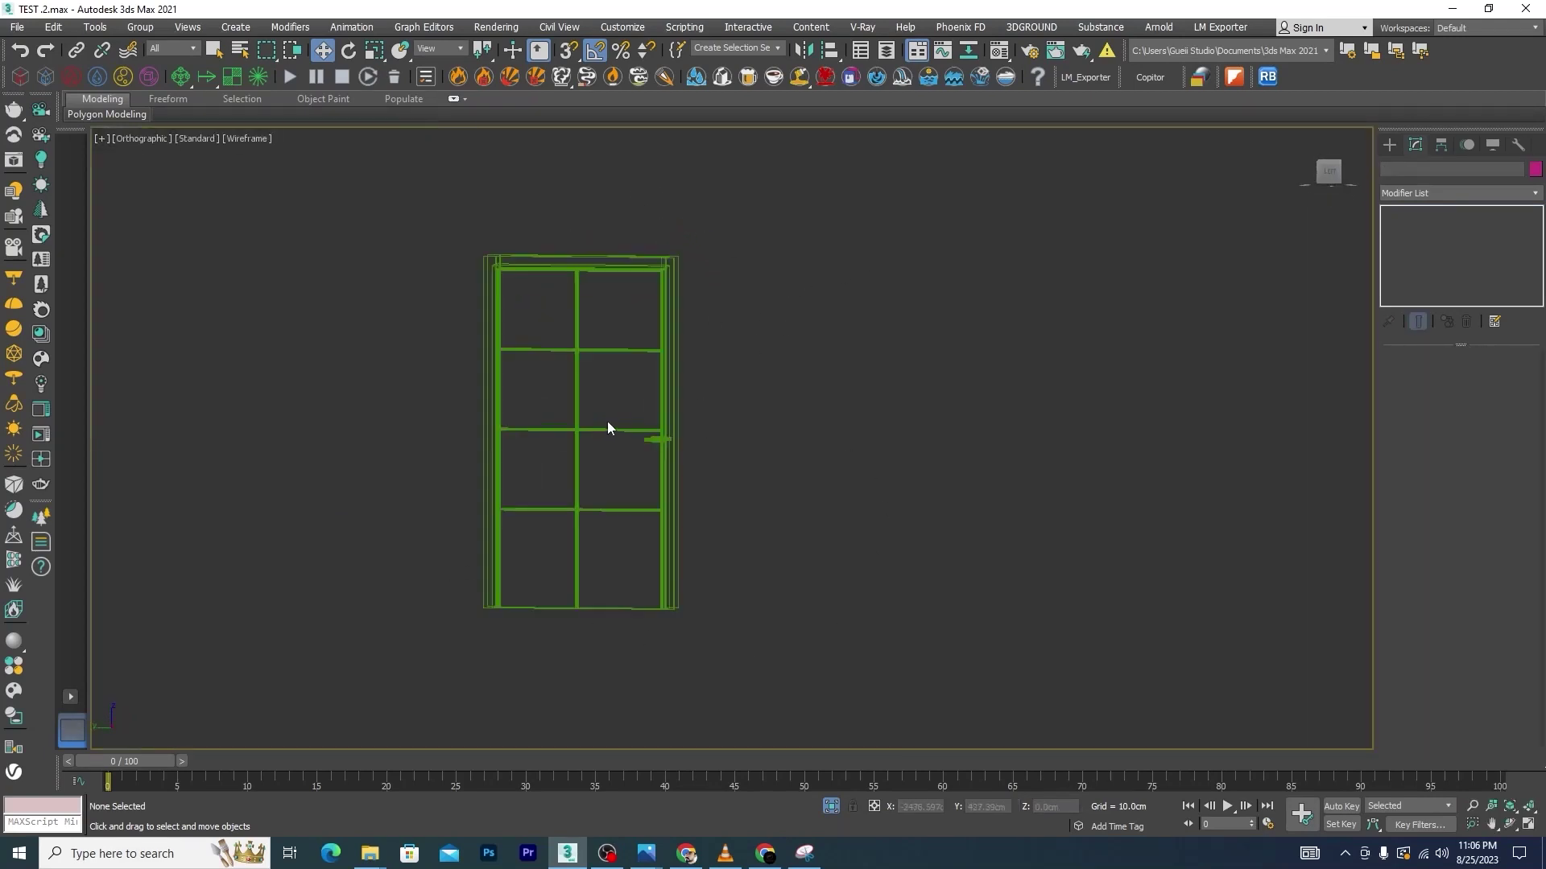
scroll(617, 417, up, 2)
key(F3)
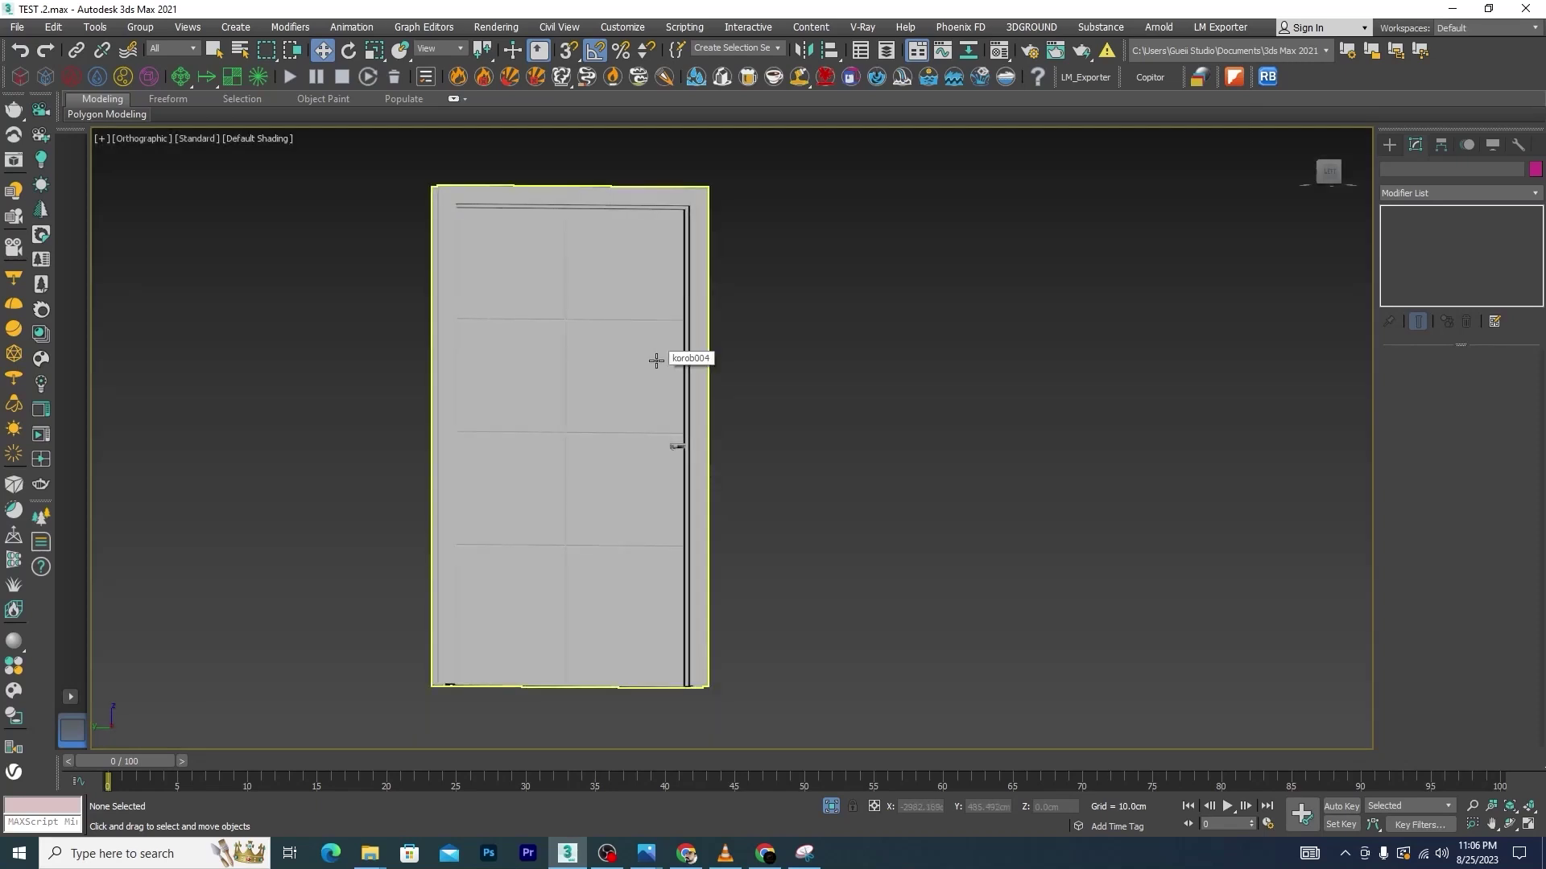
scroll(656, 363, up, 2)
scroll(669, 462, down, 2)
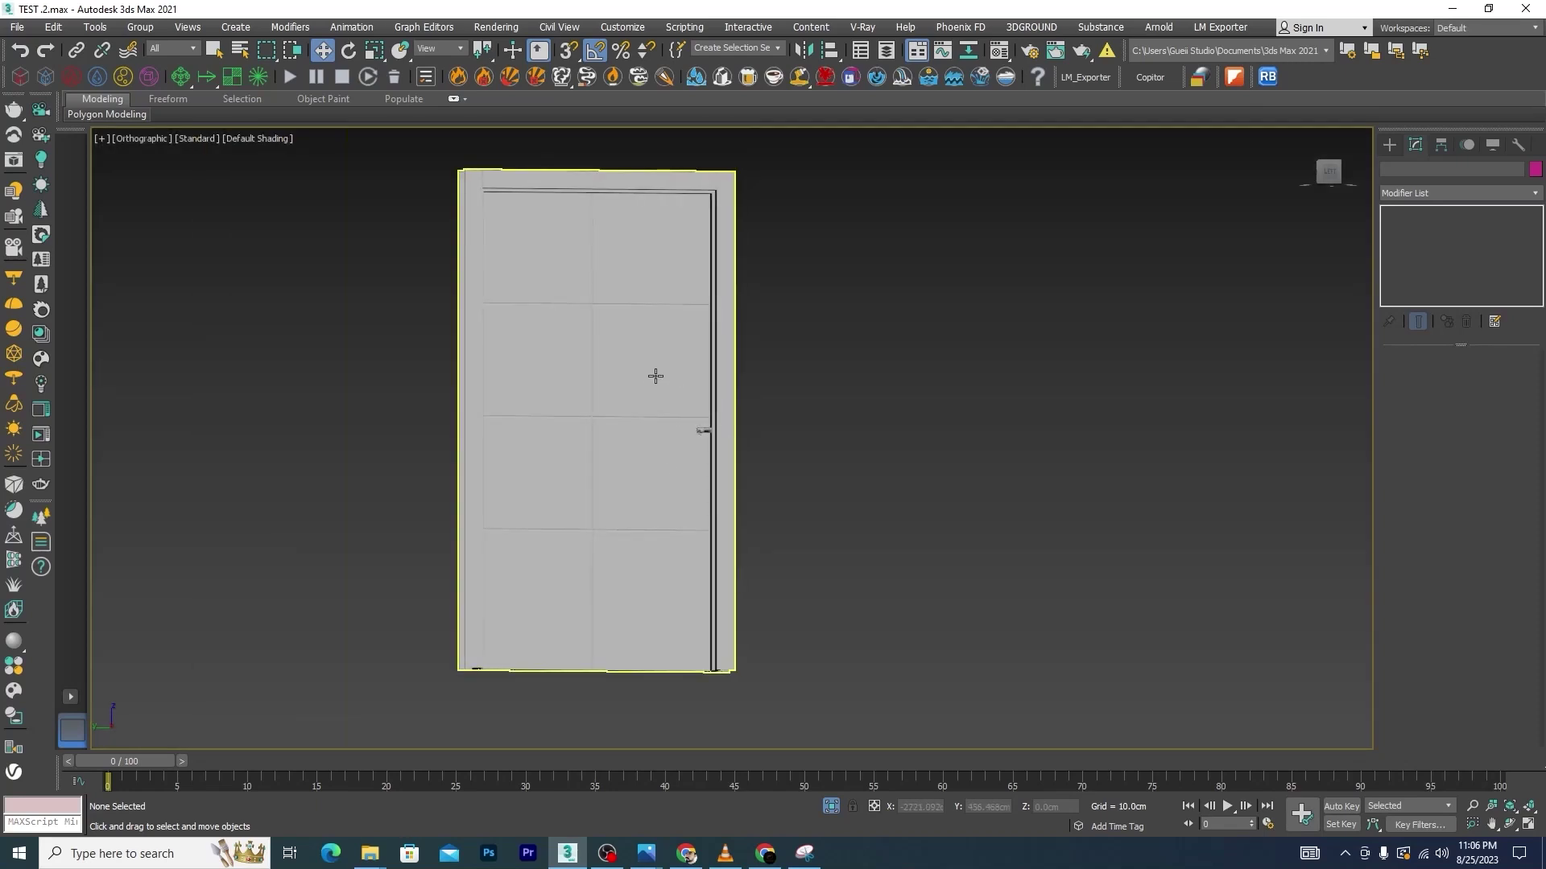
key(m)
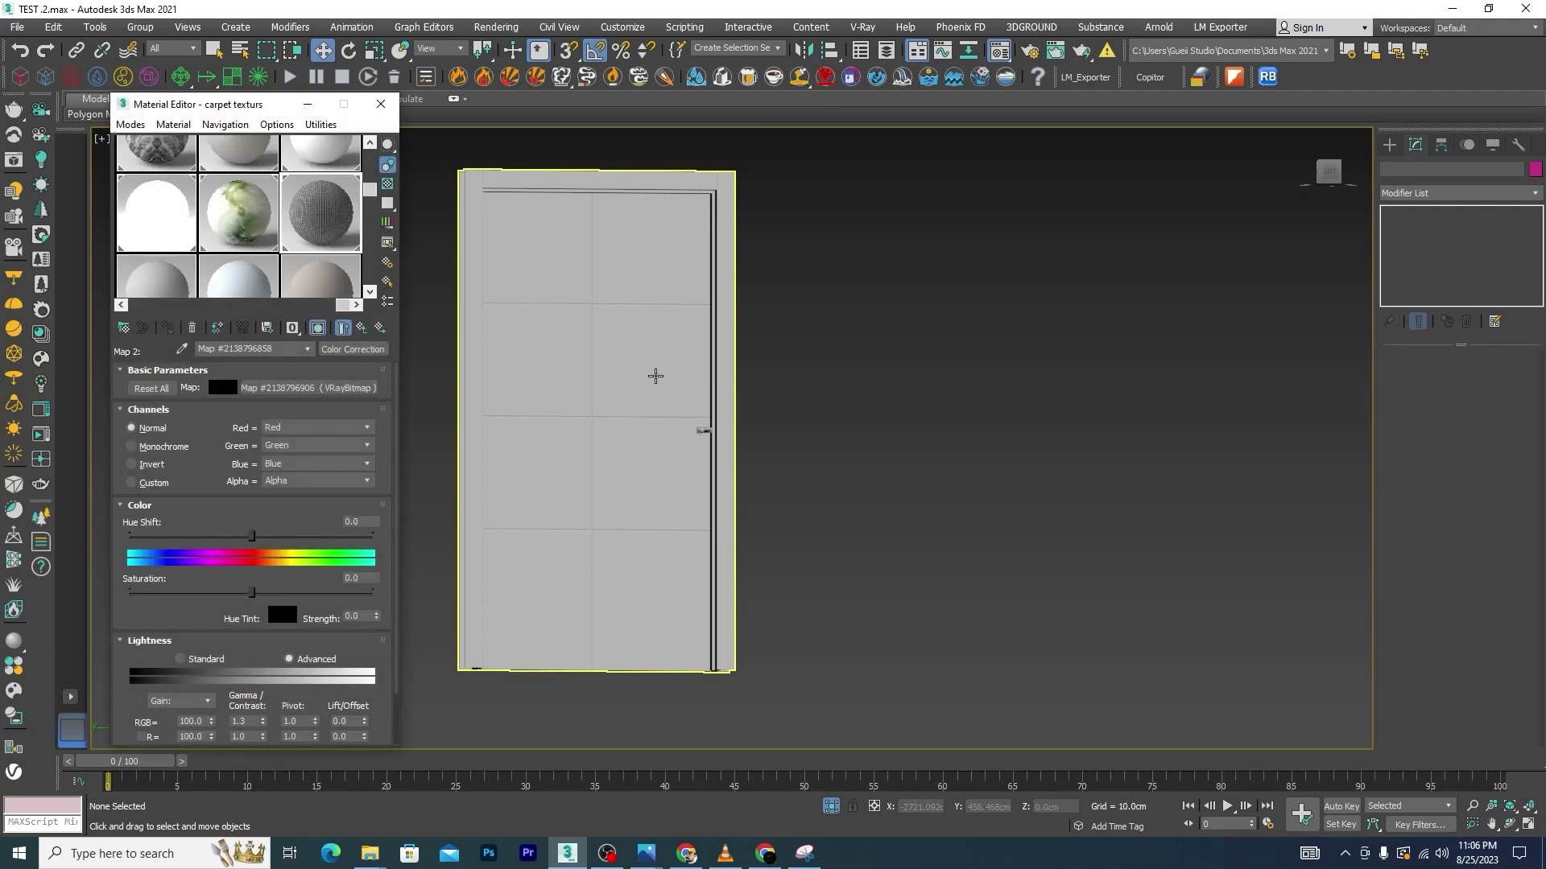
Move the Material Editor aside and reset a reused sample slot
drag(303, 112, 1066, 125)
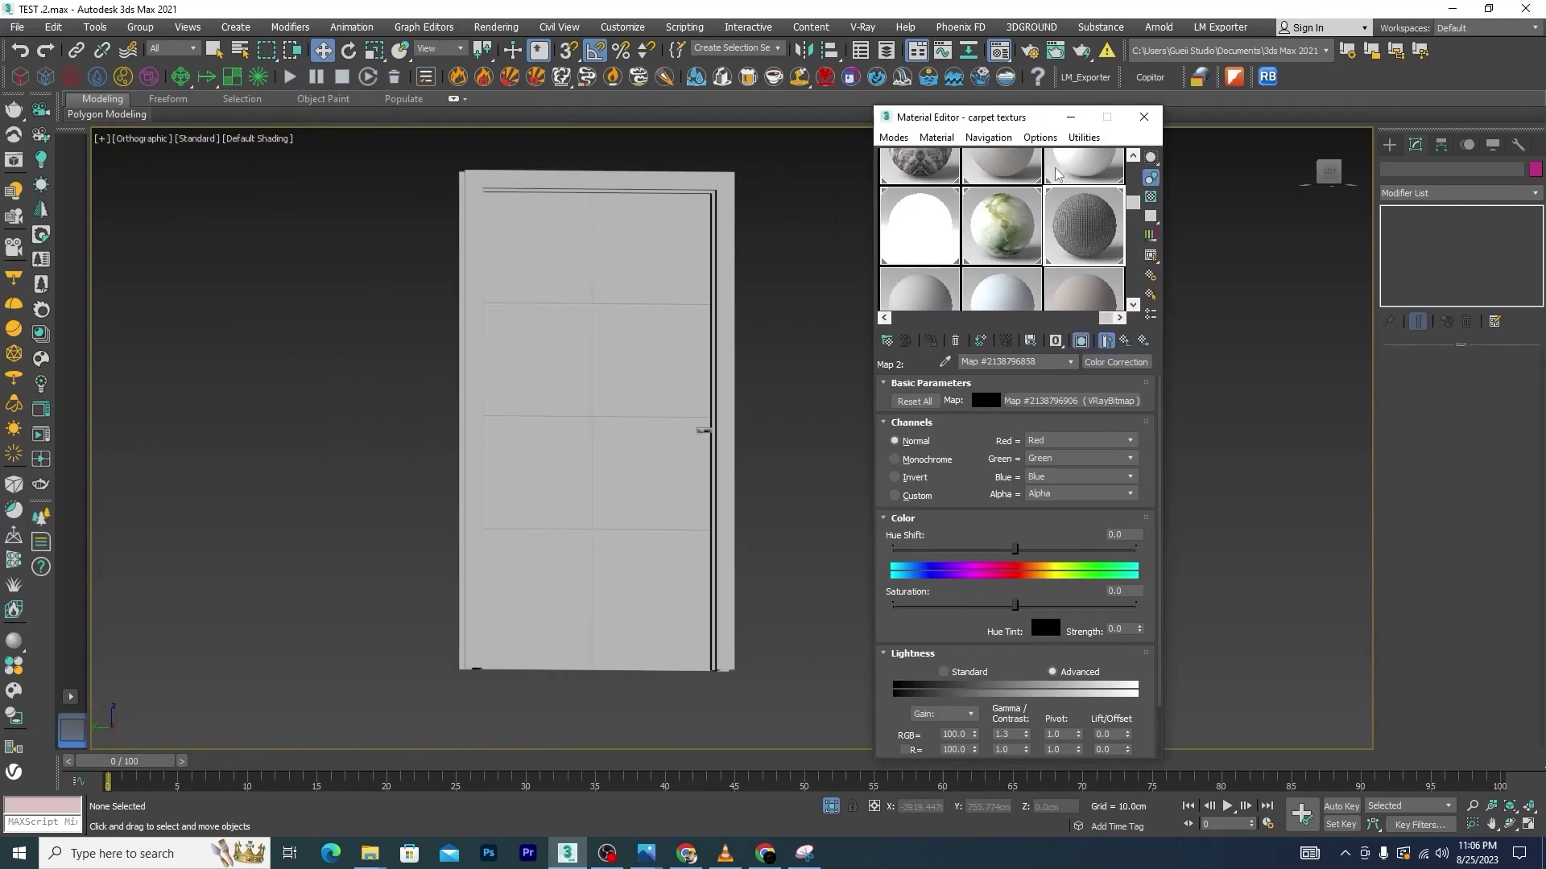
click(1087, 294)
drag(1137, 209, 1134, 297)
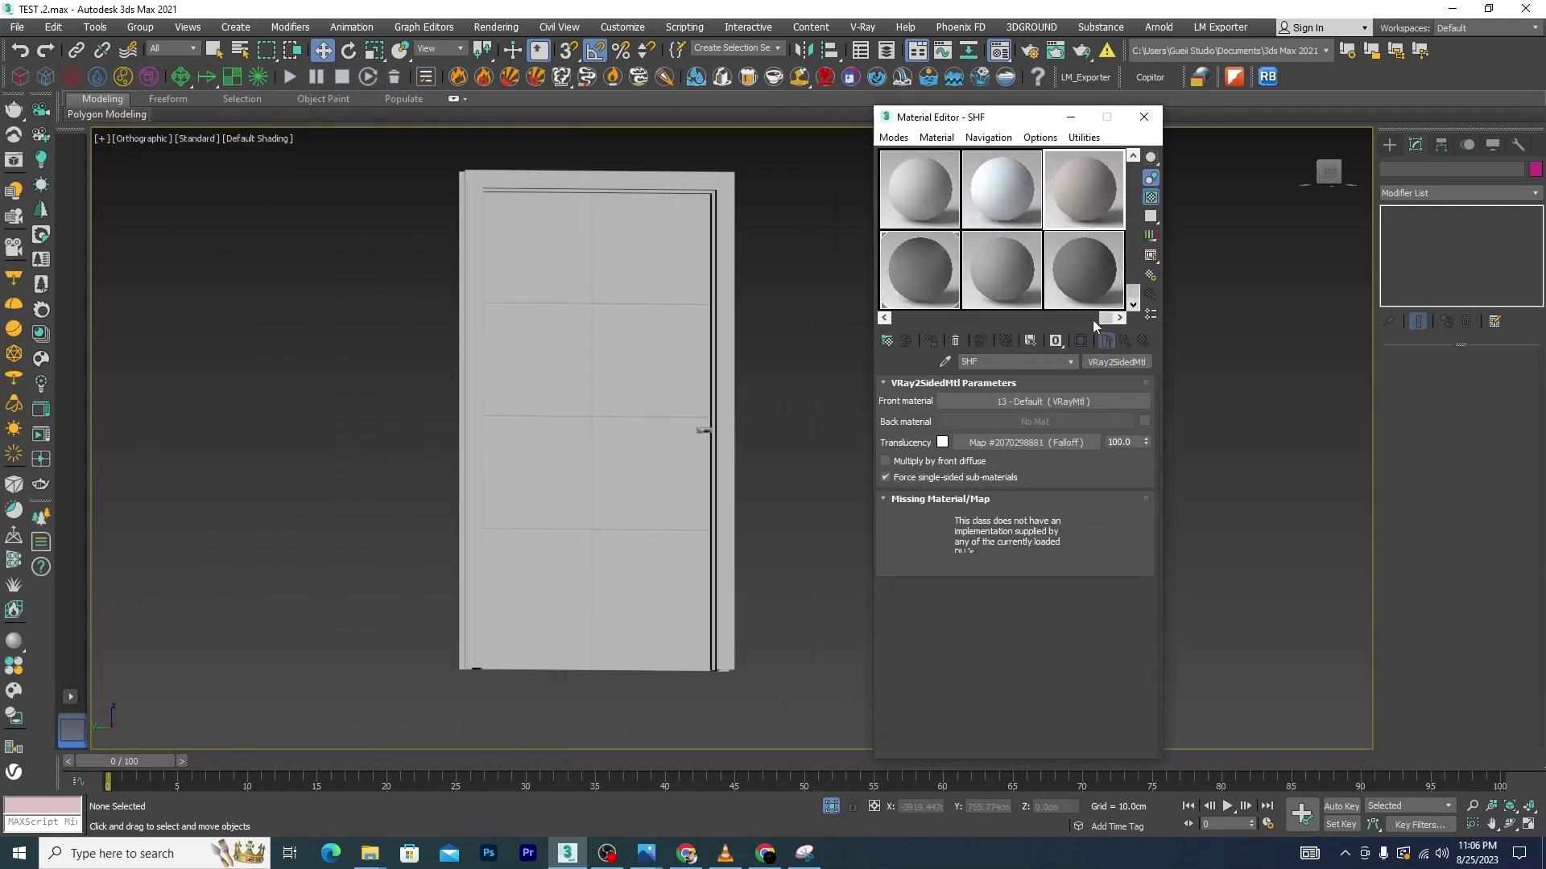
click(955, 342)
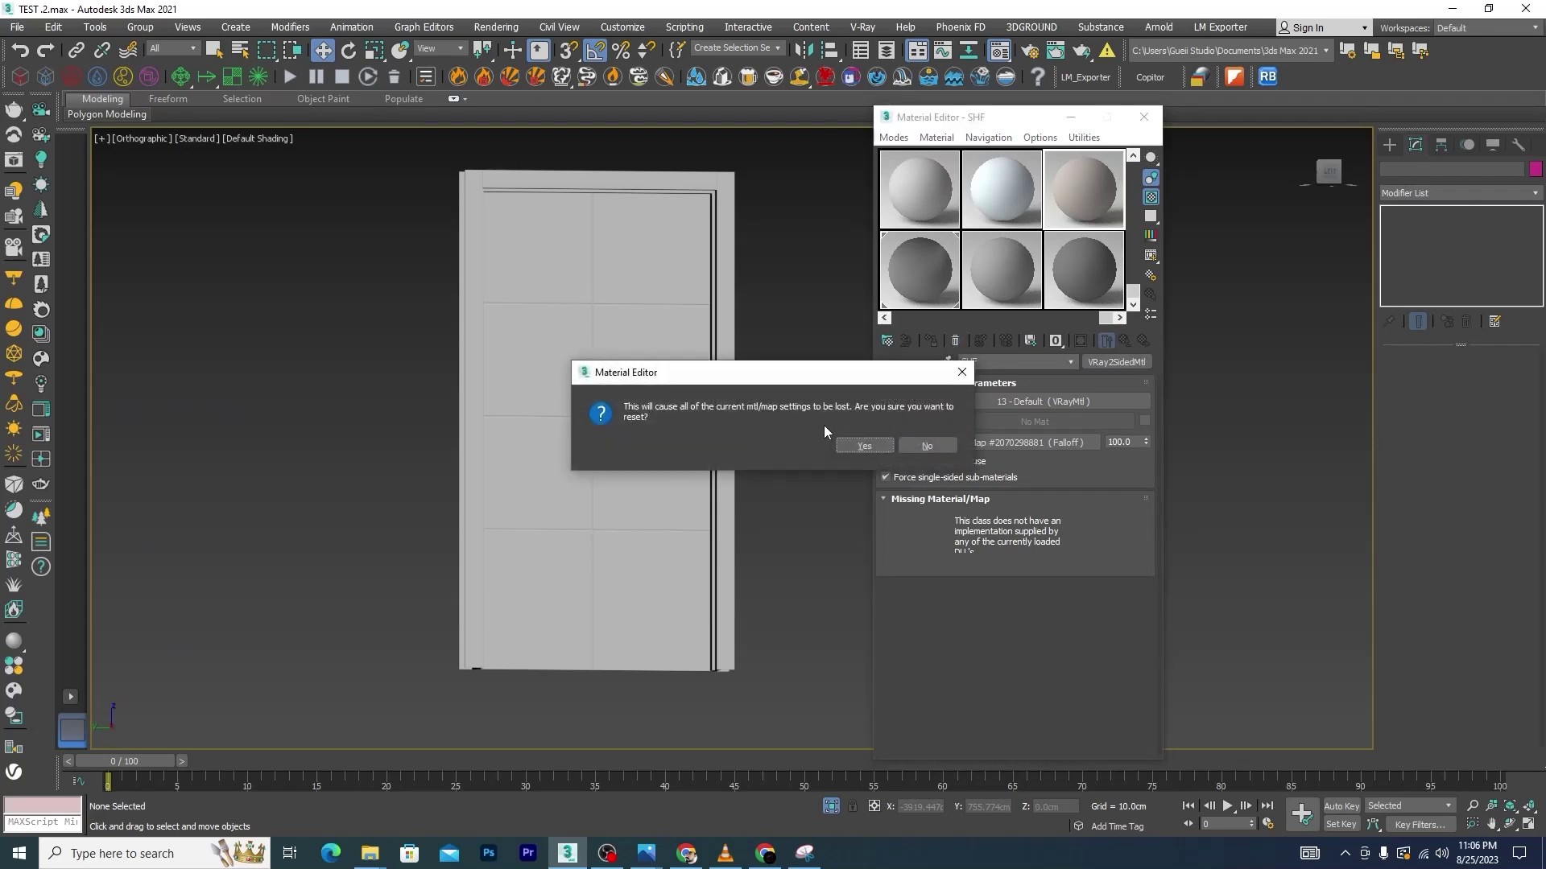
click(865, 447)
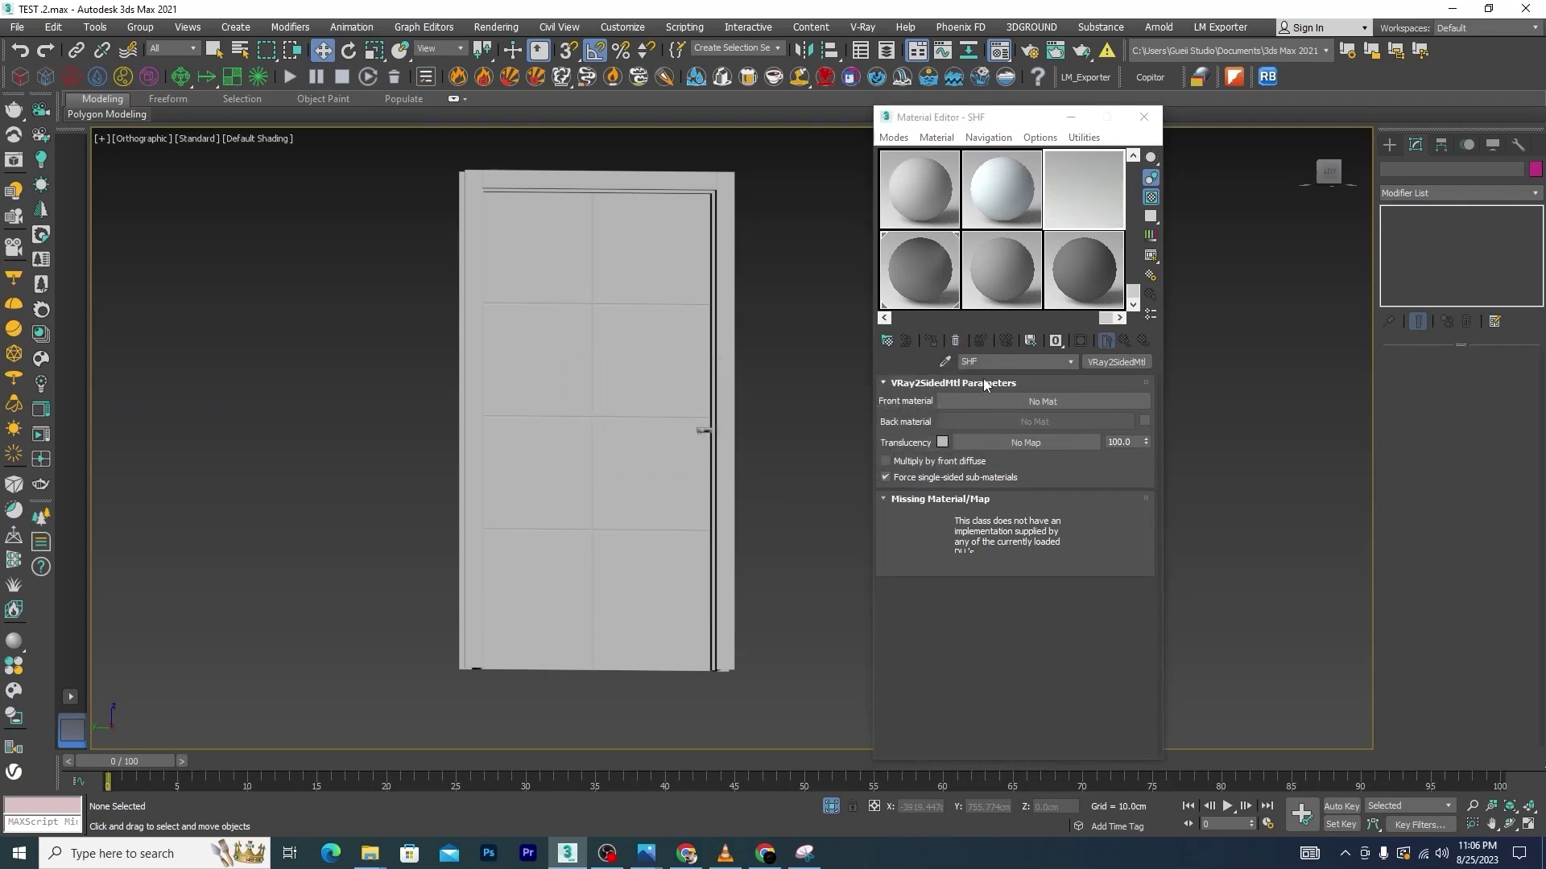
Make the reset slot a VRayMtl named 'Door'
click(1127, 362)
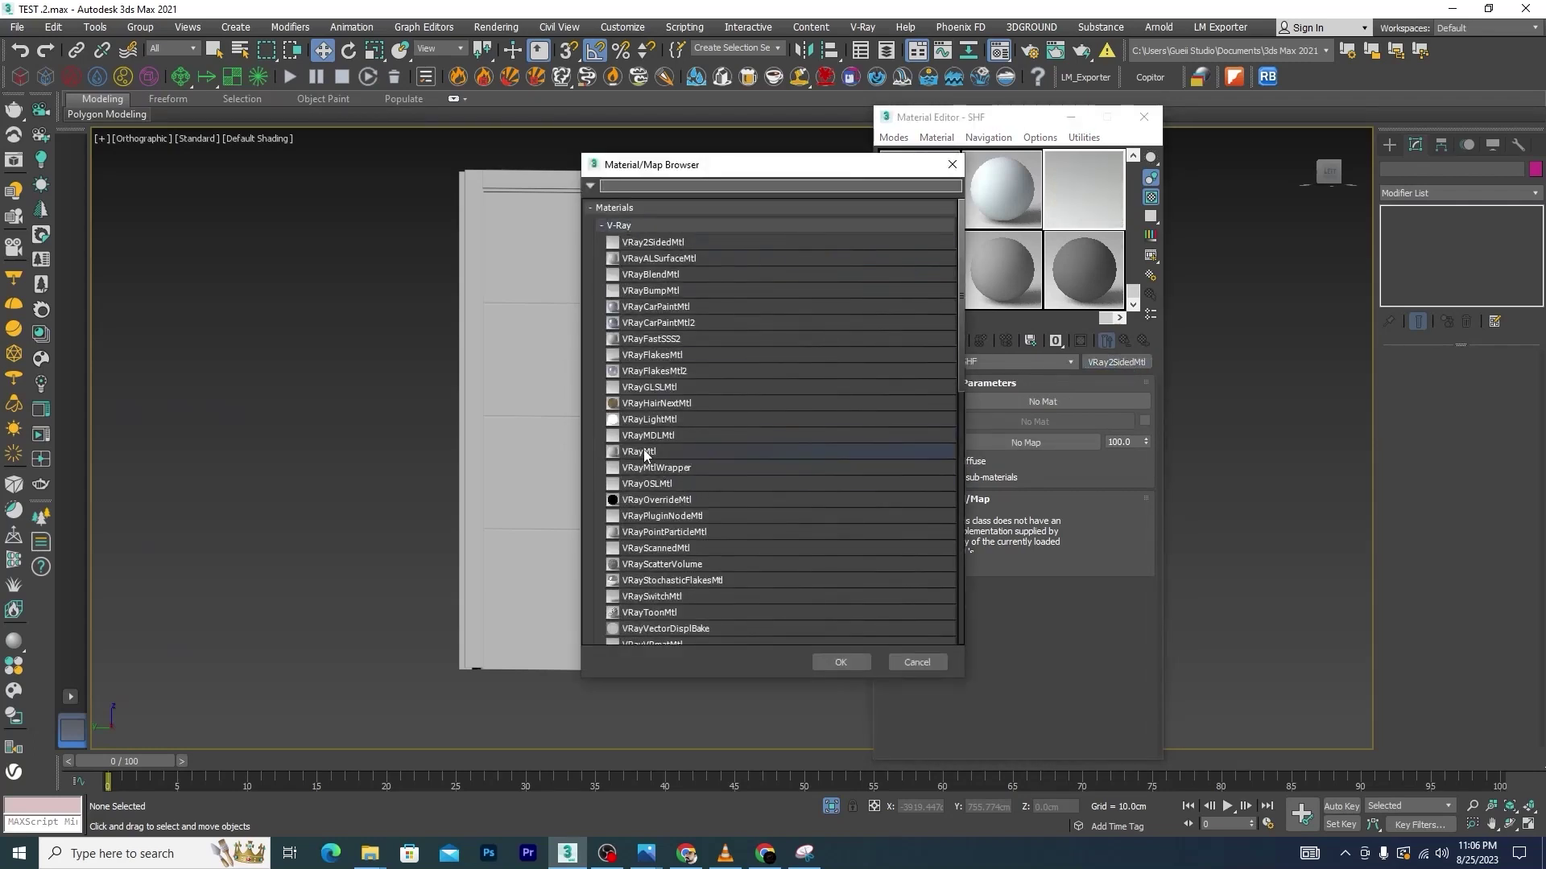
click(649, 451)
click(840, 662)
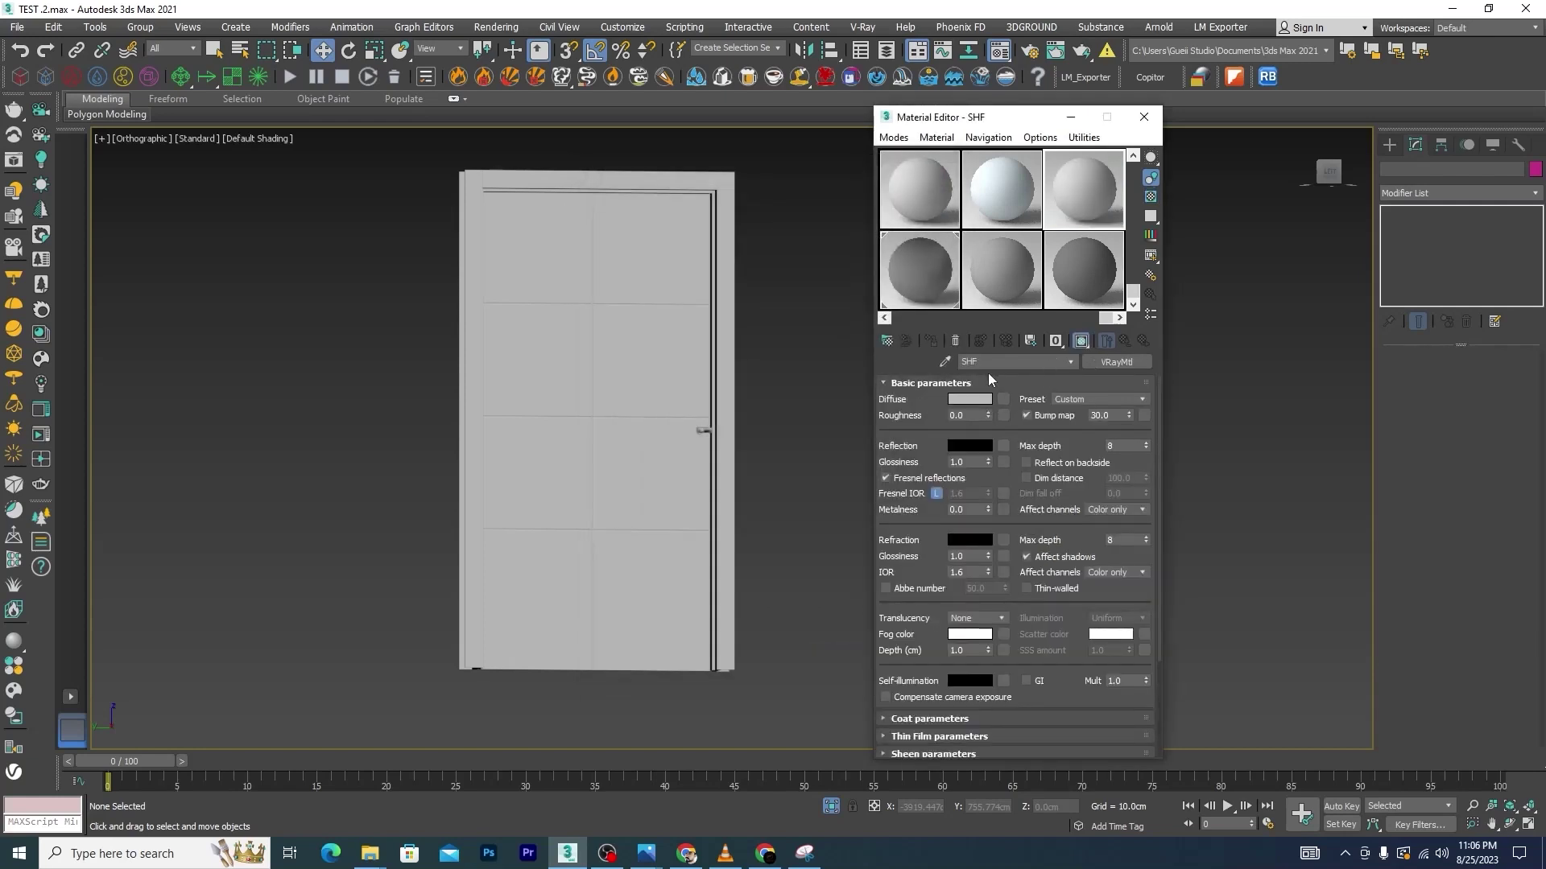
click(970, 361)
text(D)
text(oor)
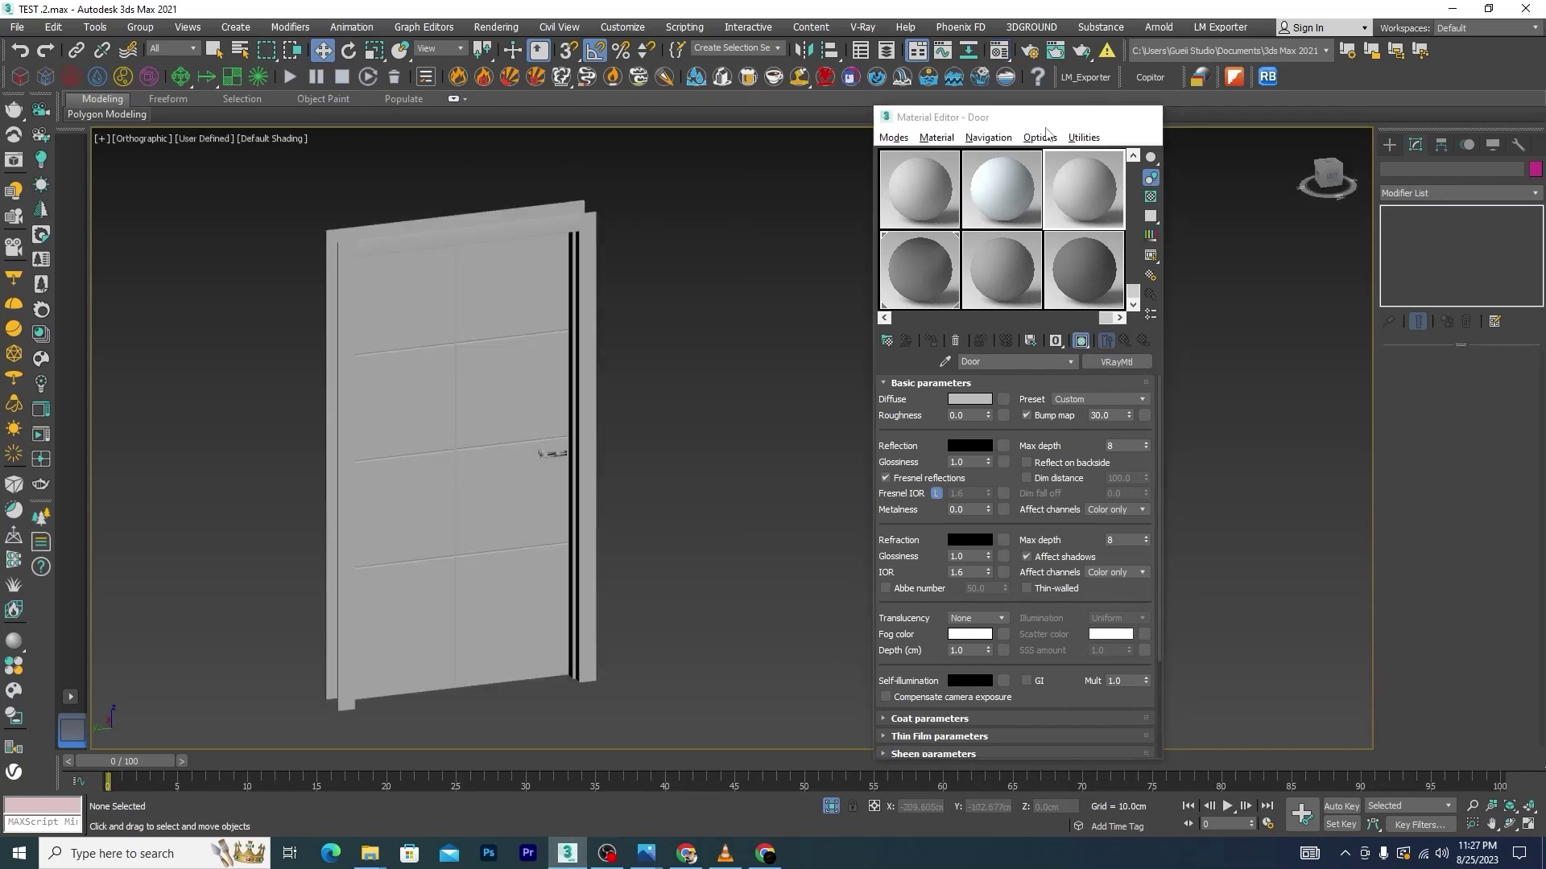
Close the Material Editor, recheck 4.png, and bring up the door textures folder in File Explorer
key(m)
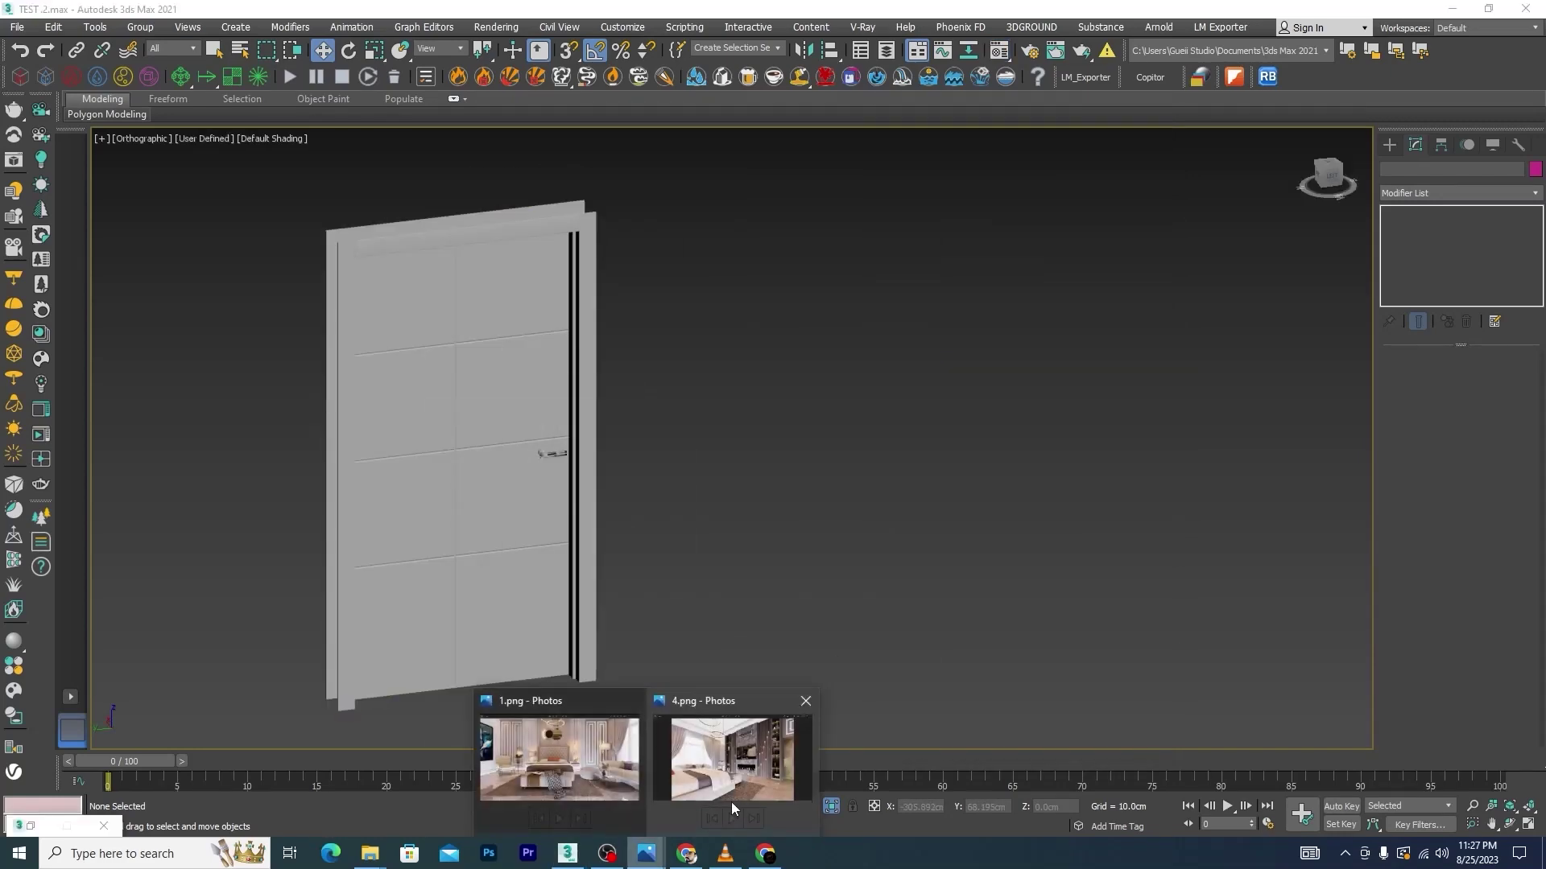
click(731, 797)
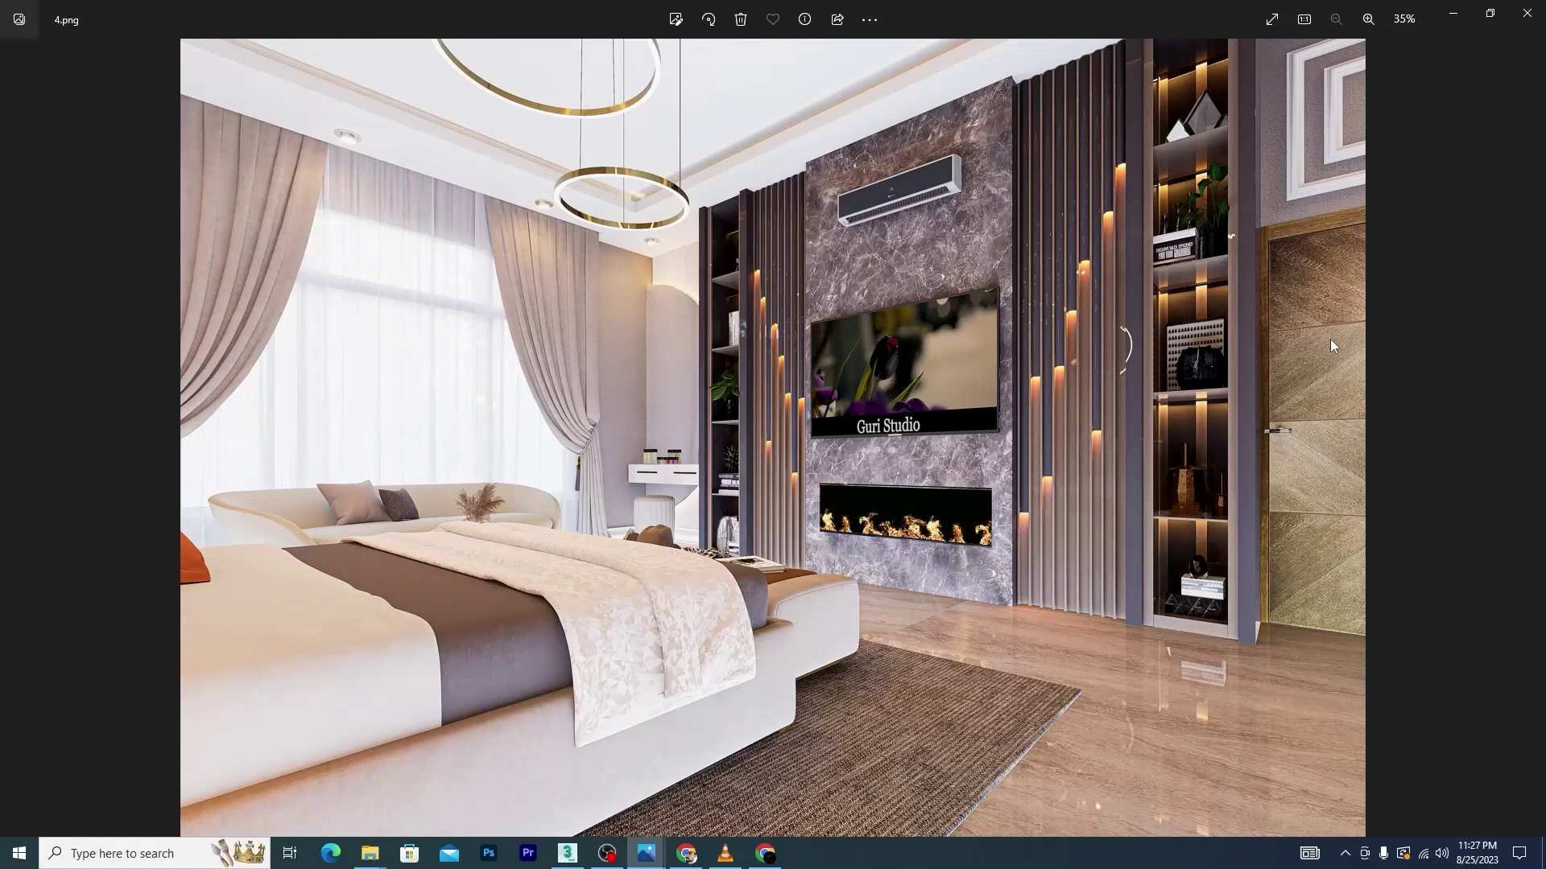
click(370, 853)
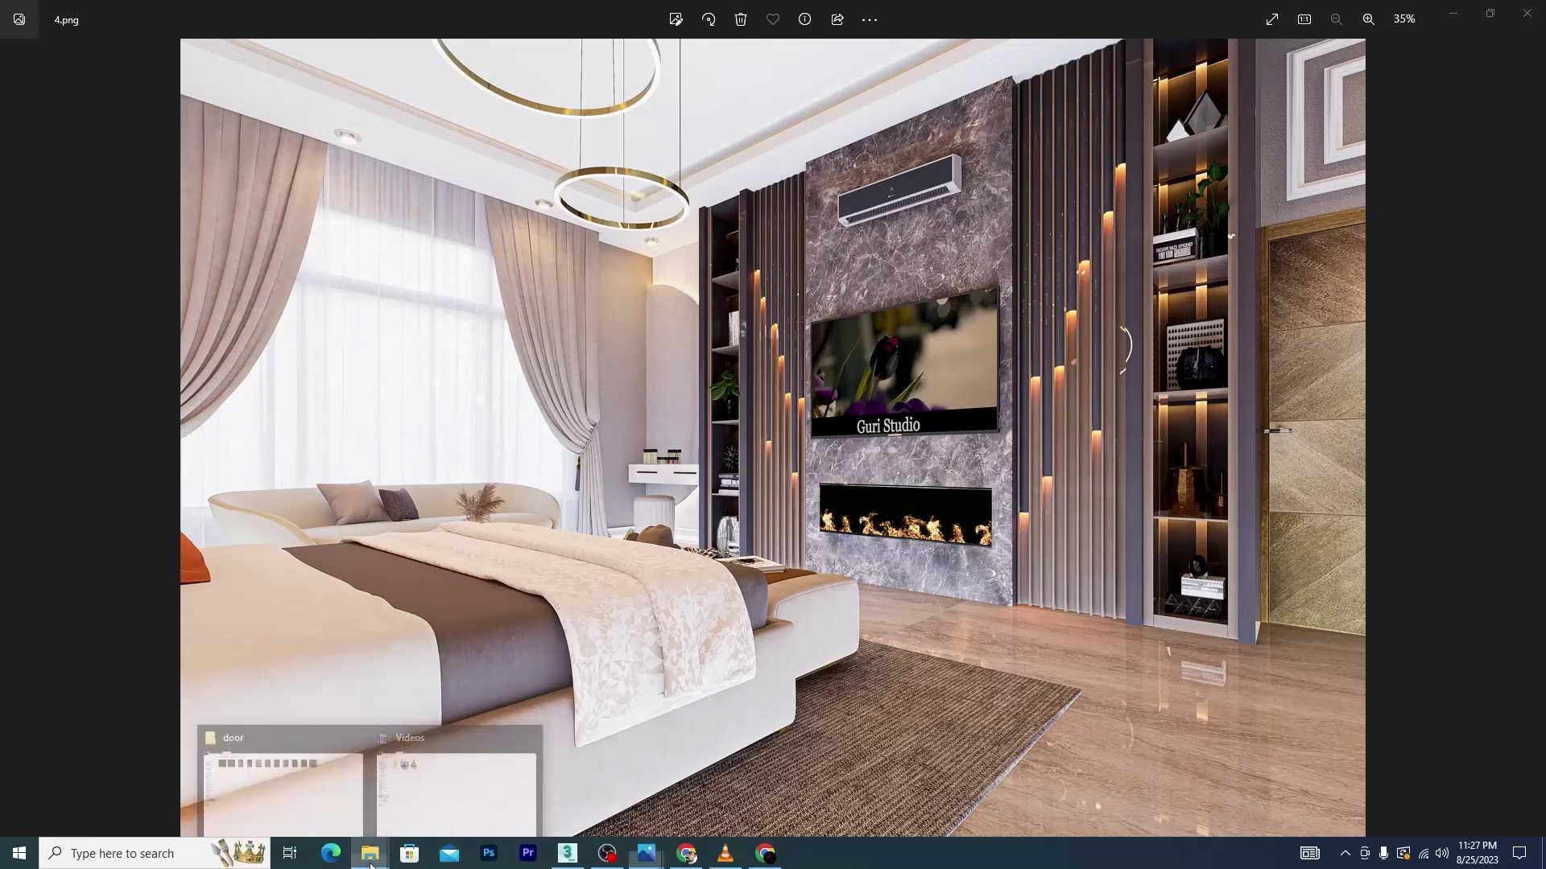
click(337, 800)
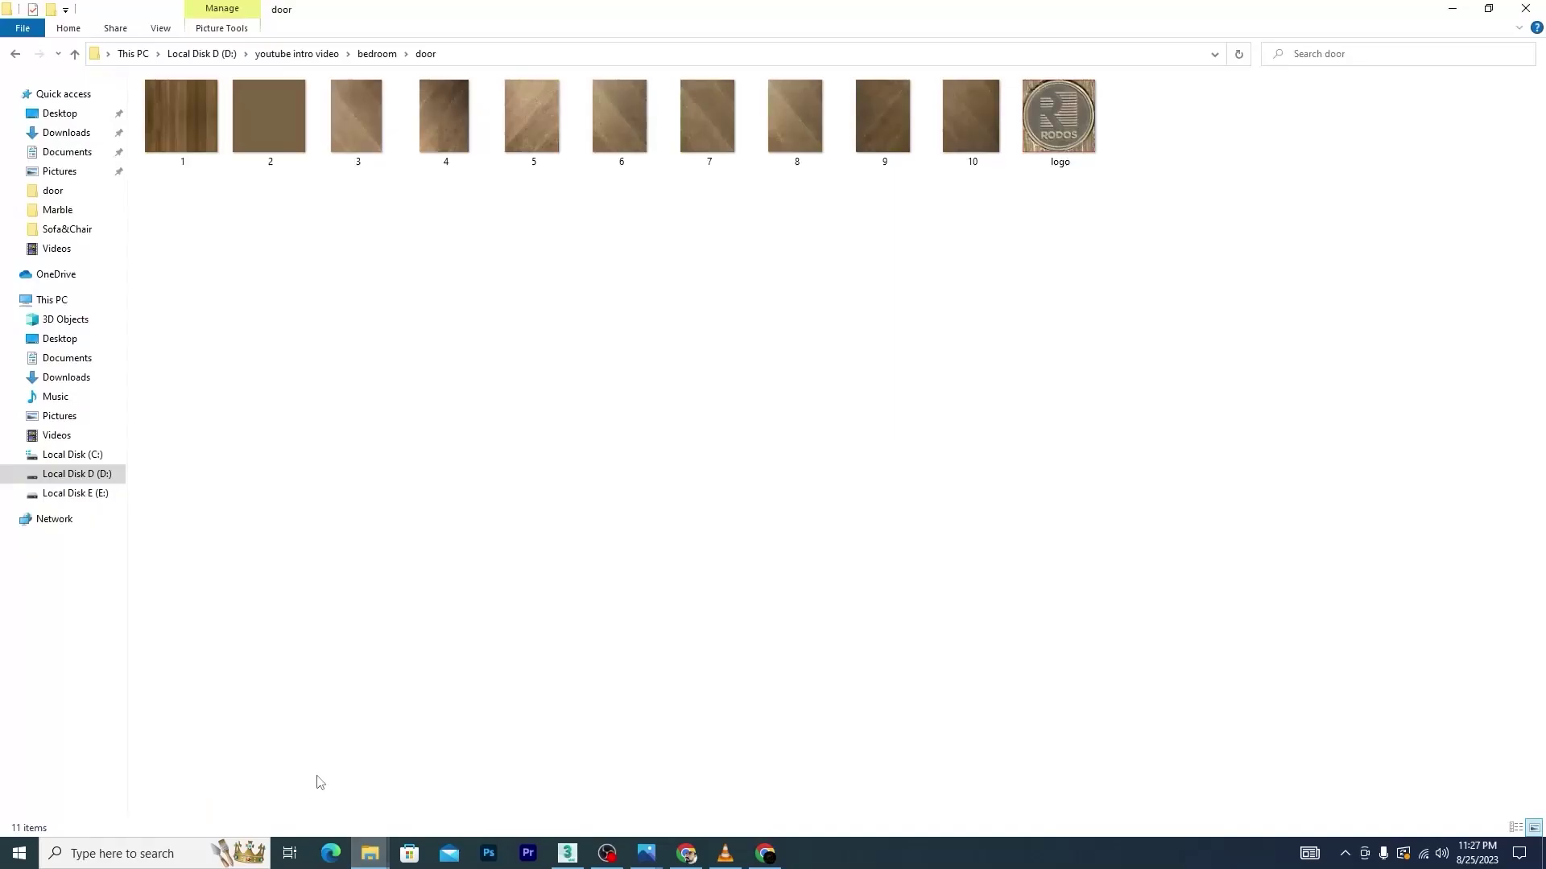
double_click(179, 115)
click(1088, 395)
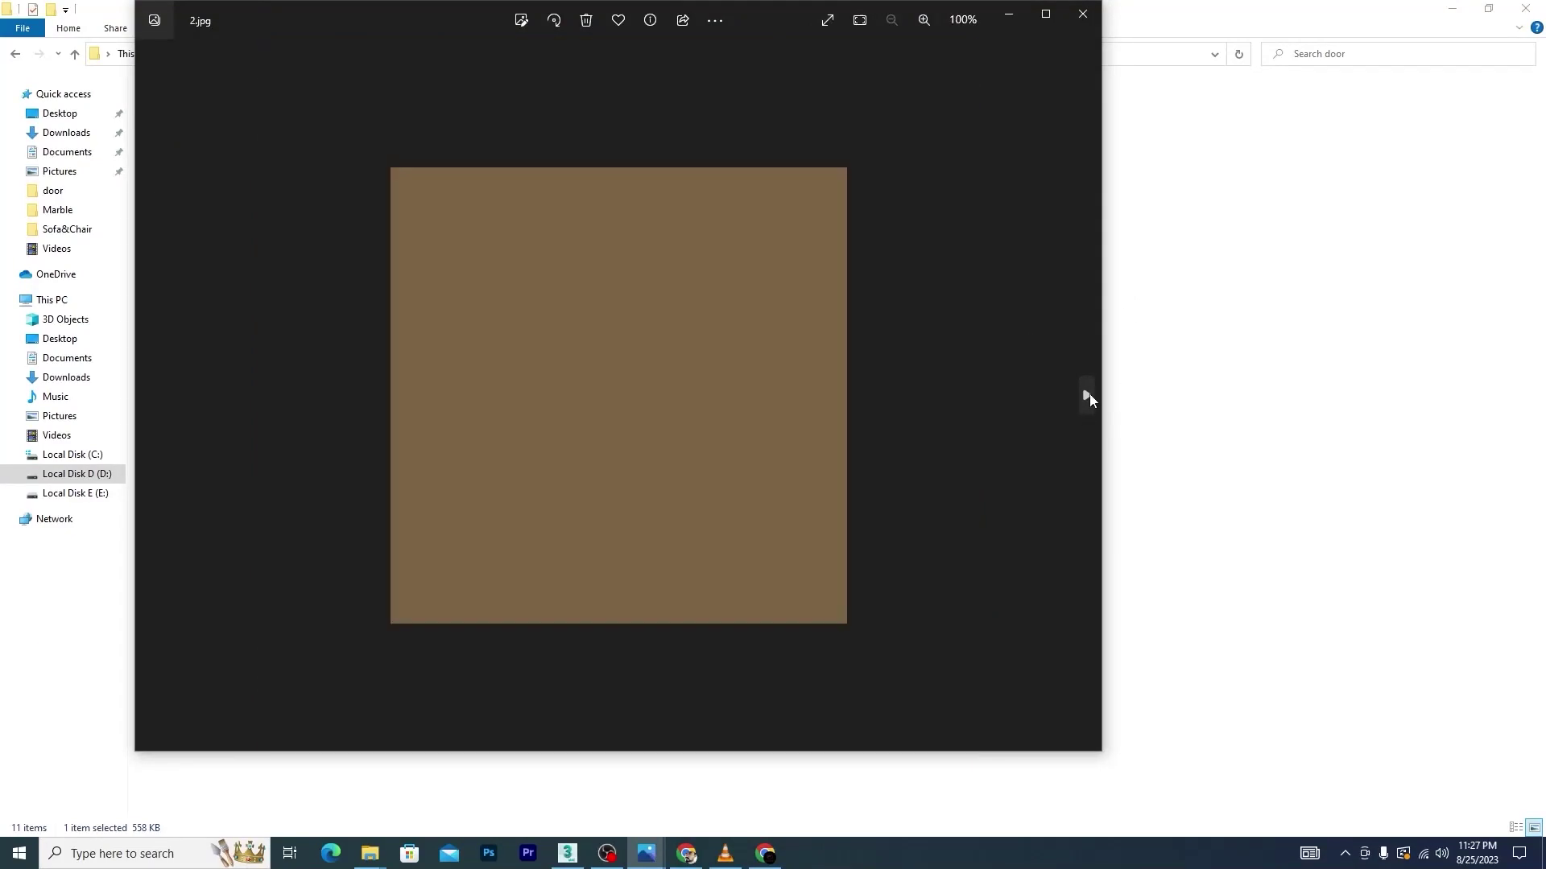
click(1088, 395)
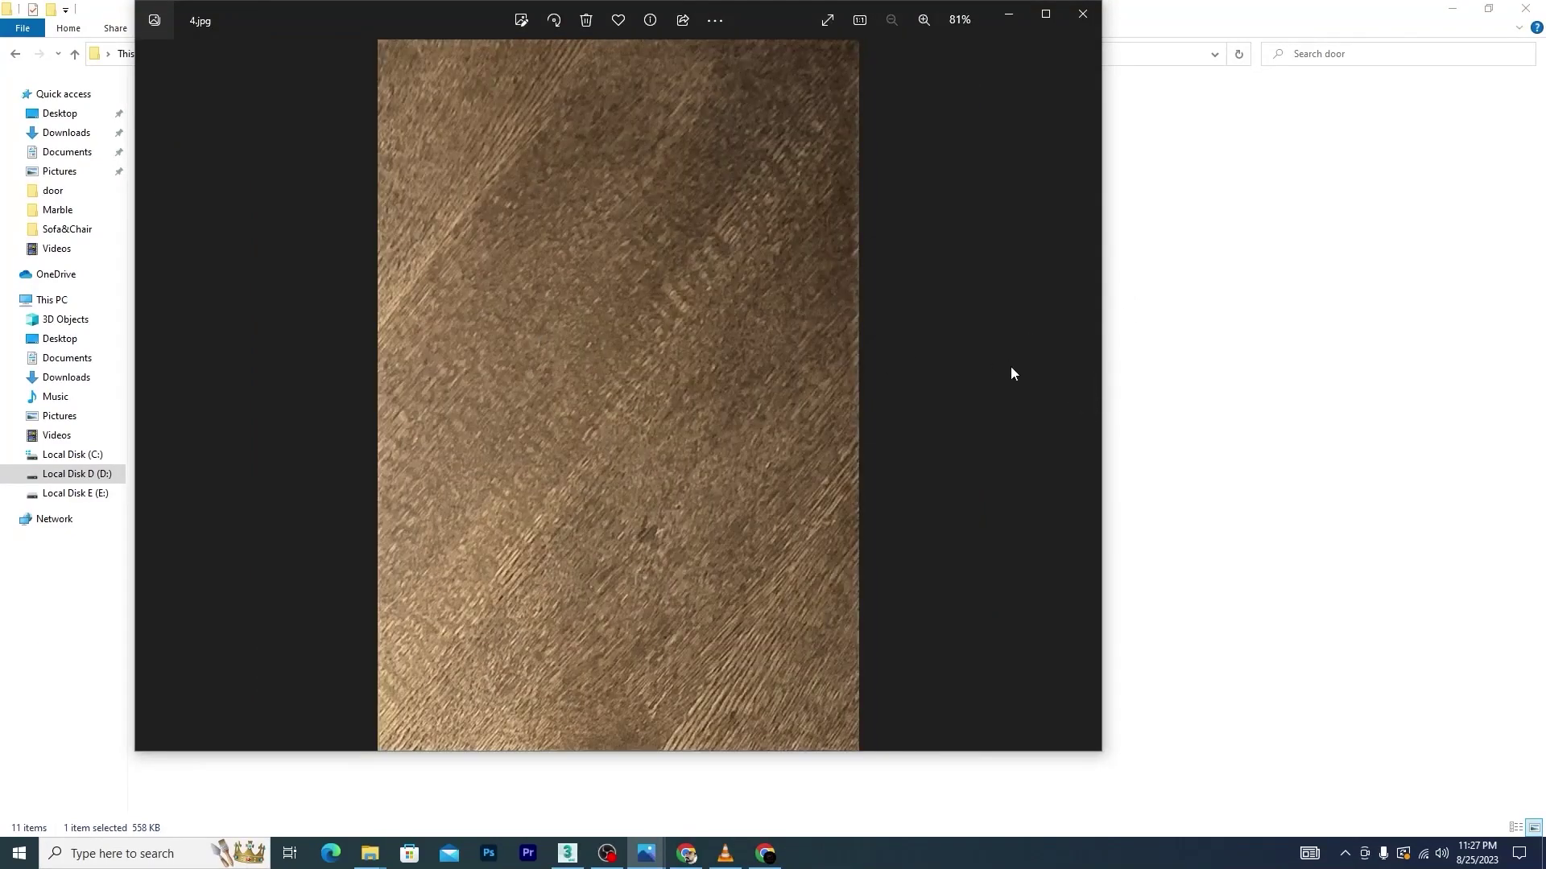
click(1088, 396)
click(1087, 396)
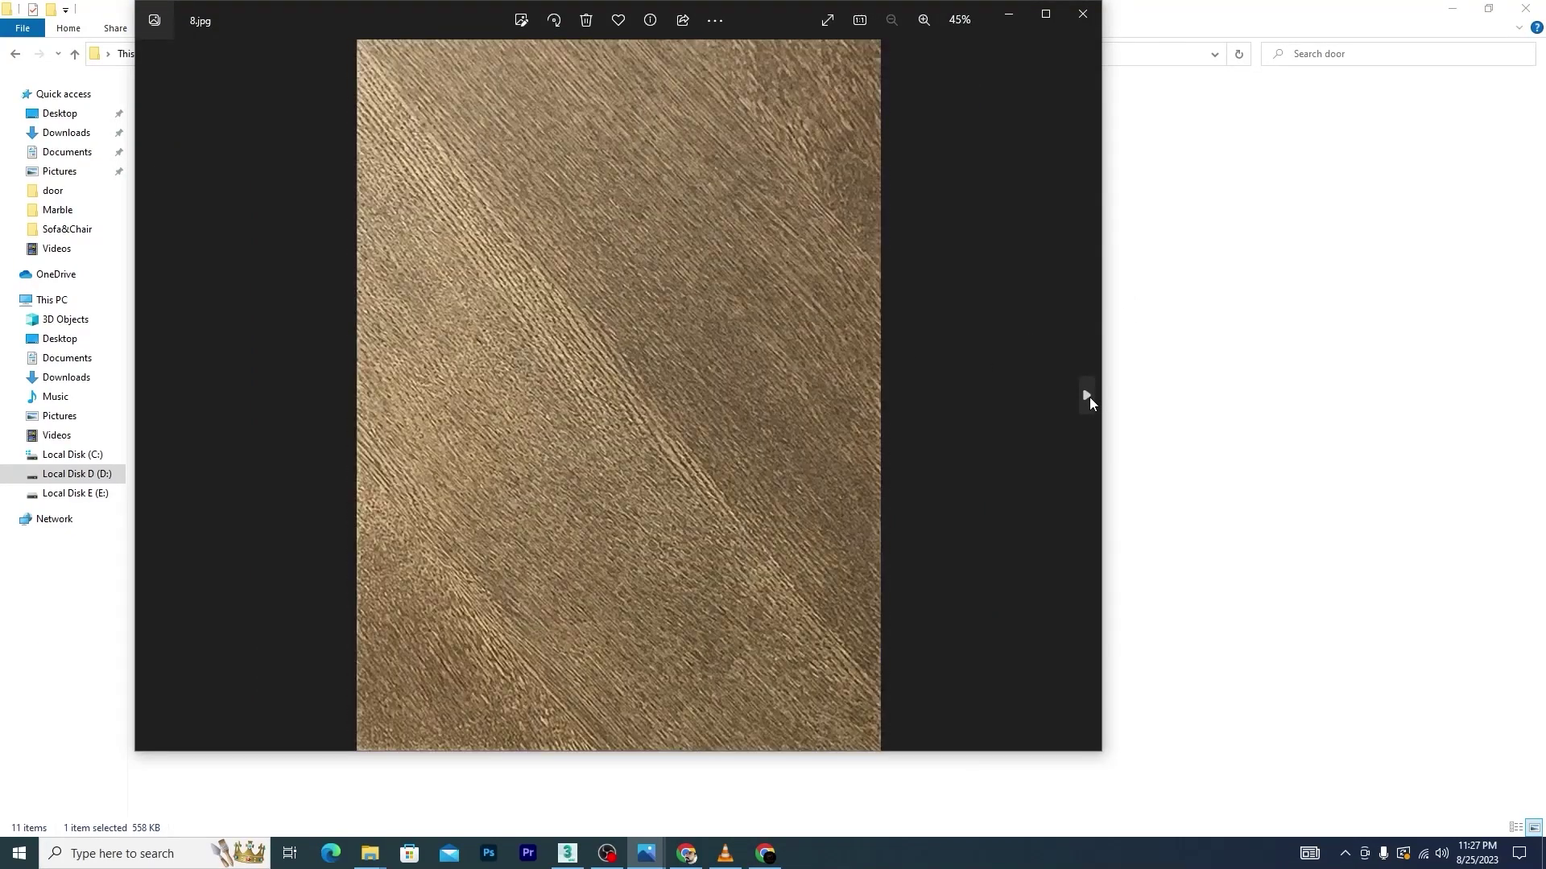
click(1082, 14)
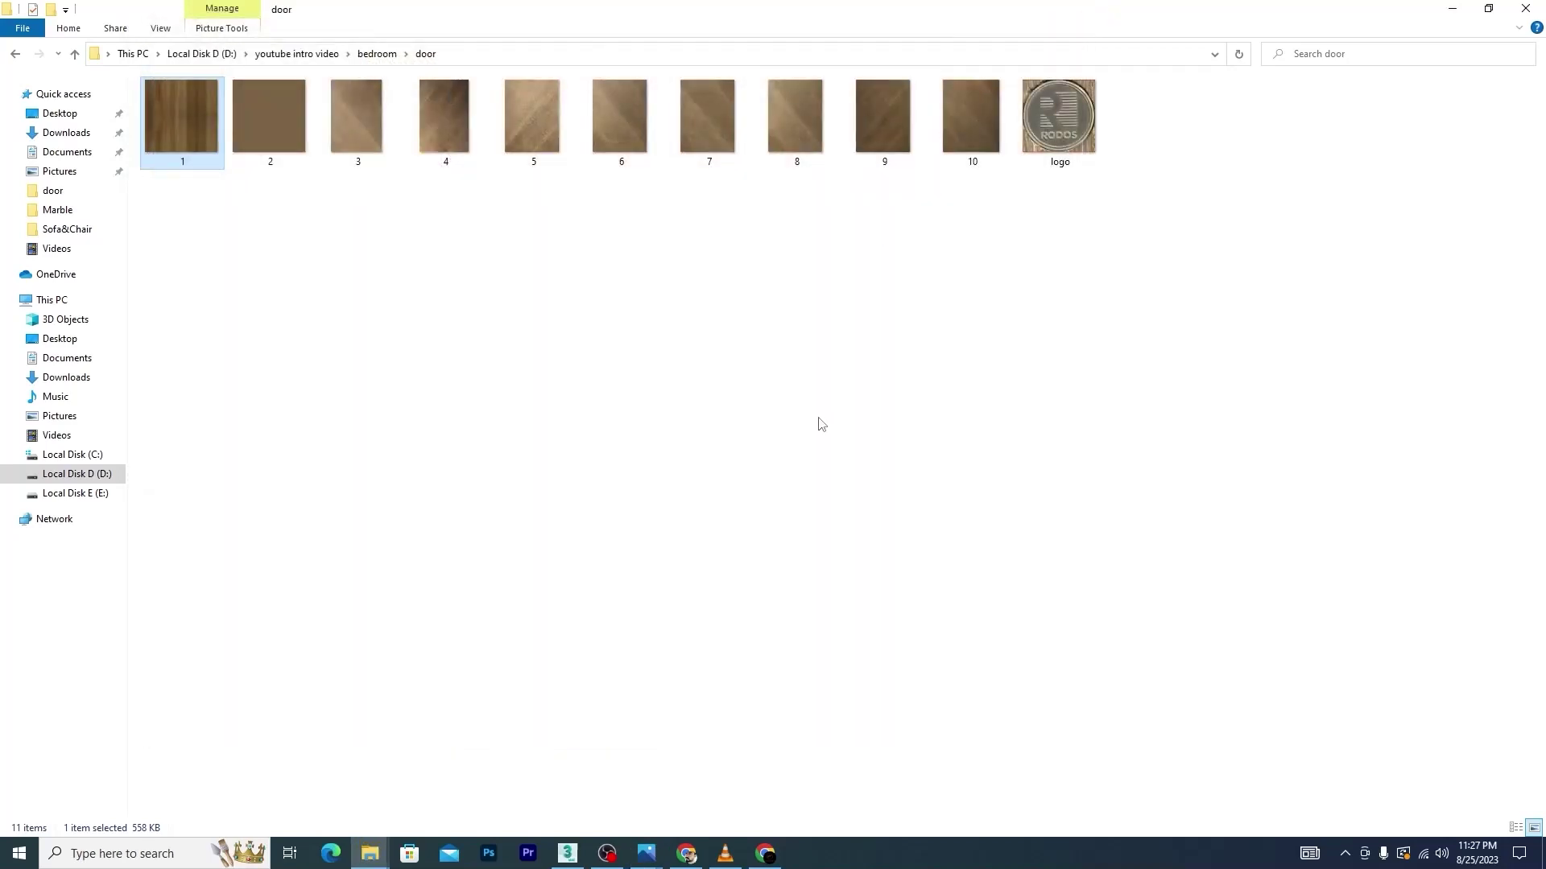
Select the door object korob004 in Element mode and check its side frame piece
click(567, 853)
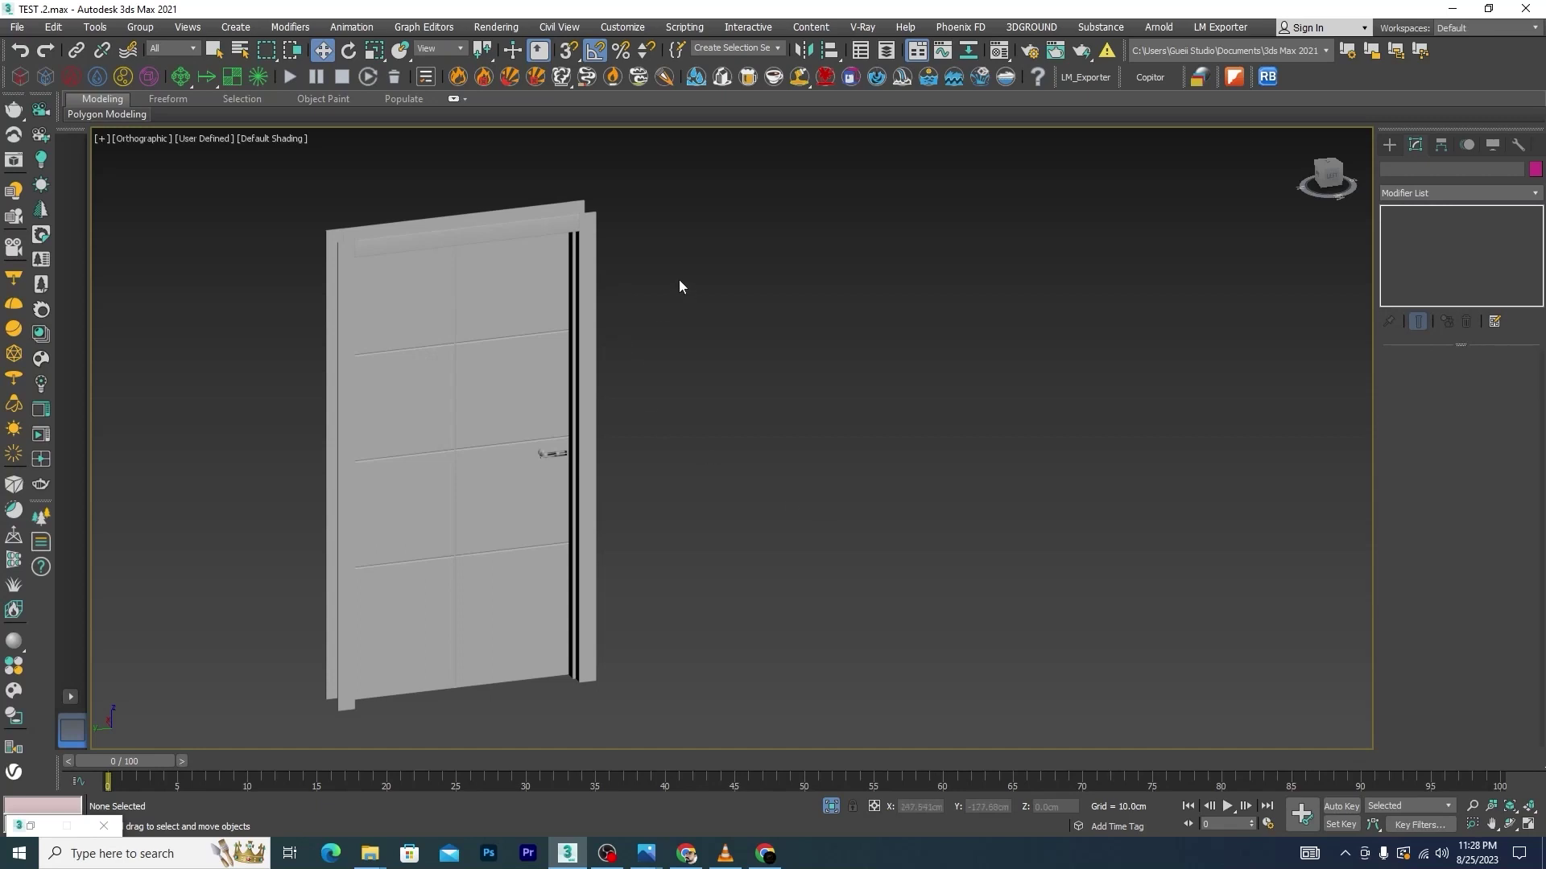
click(520, 227)
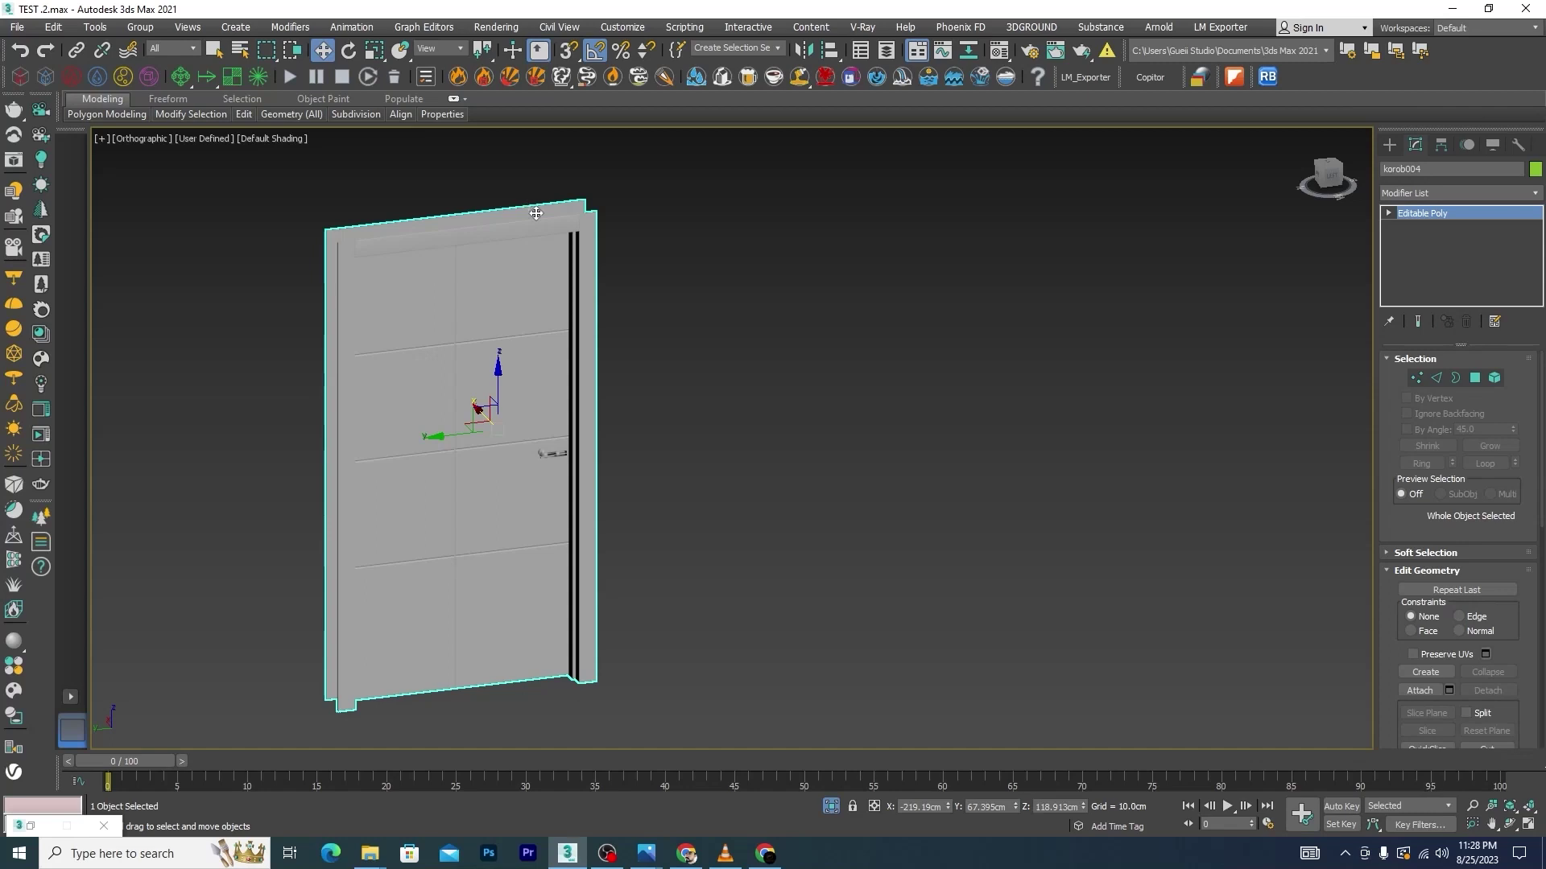
click(1494, 378)
scroll(569, 231, up, 5)
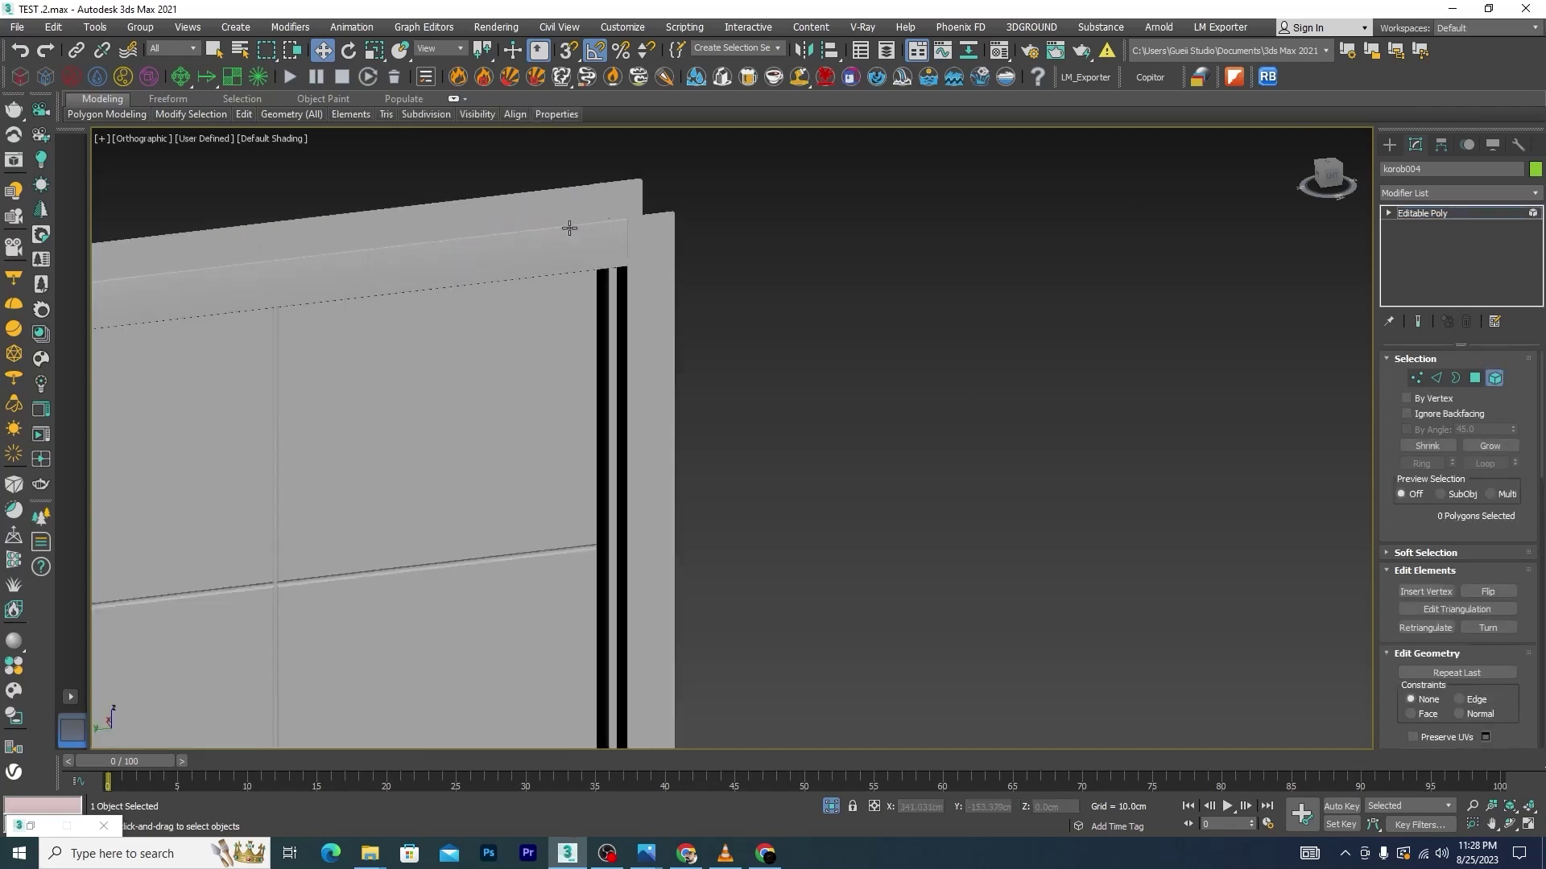
scroll(636, 241, up, 2)
click(695, 243)
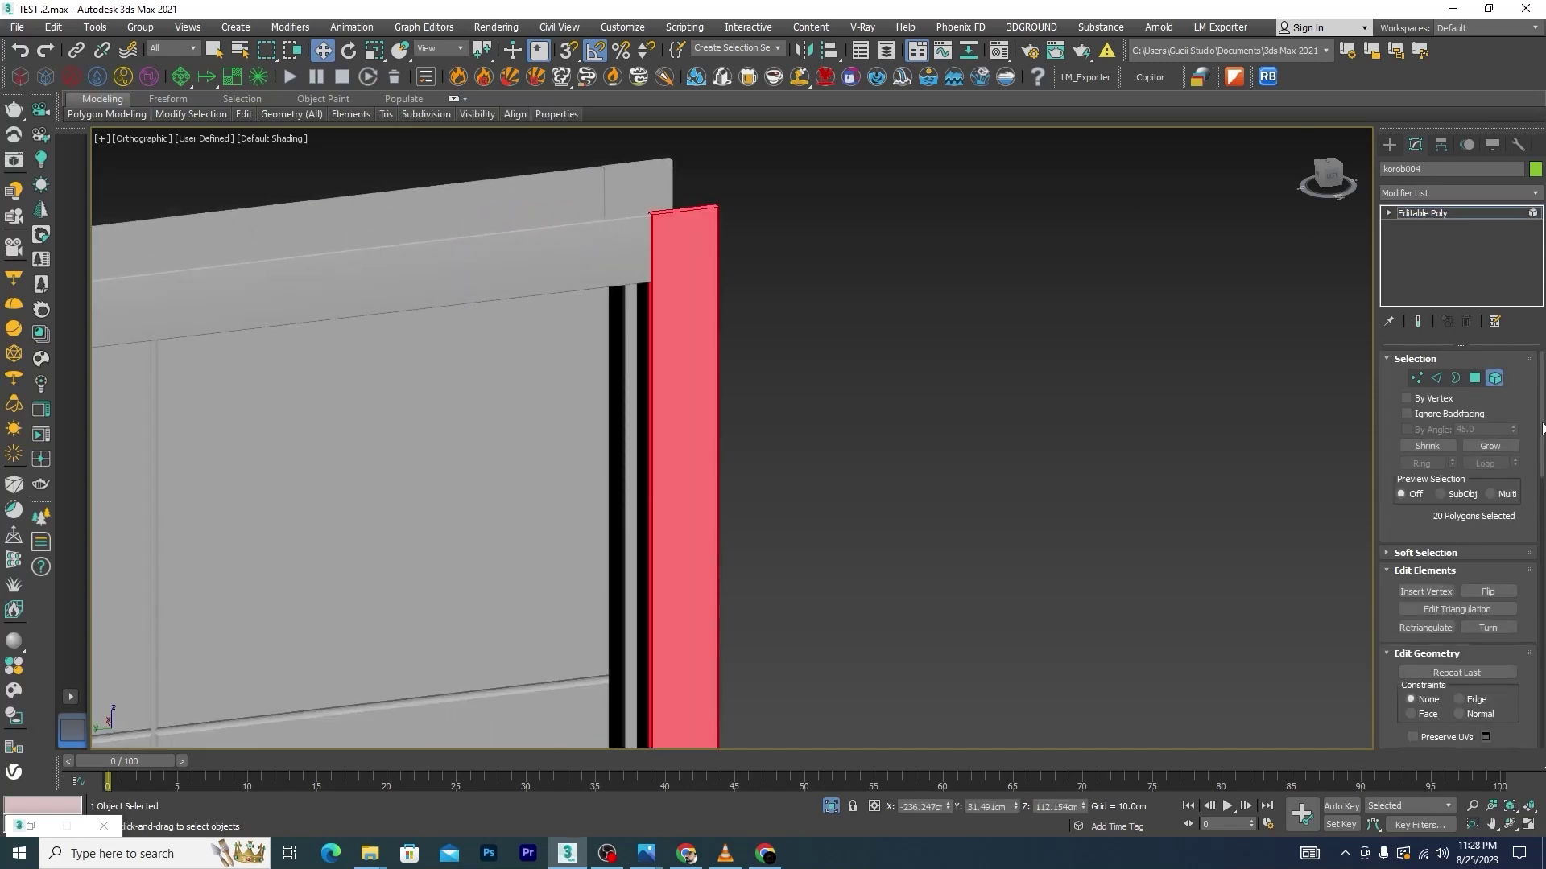
Check material IDs of the top frame bars, corner piece and side-edge faces
scroll(1516, 625, down, 10)
scroll(1517, 625, up, 2)
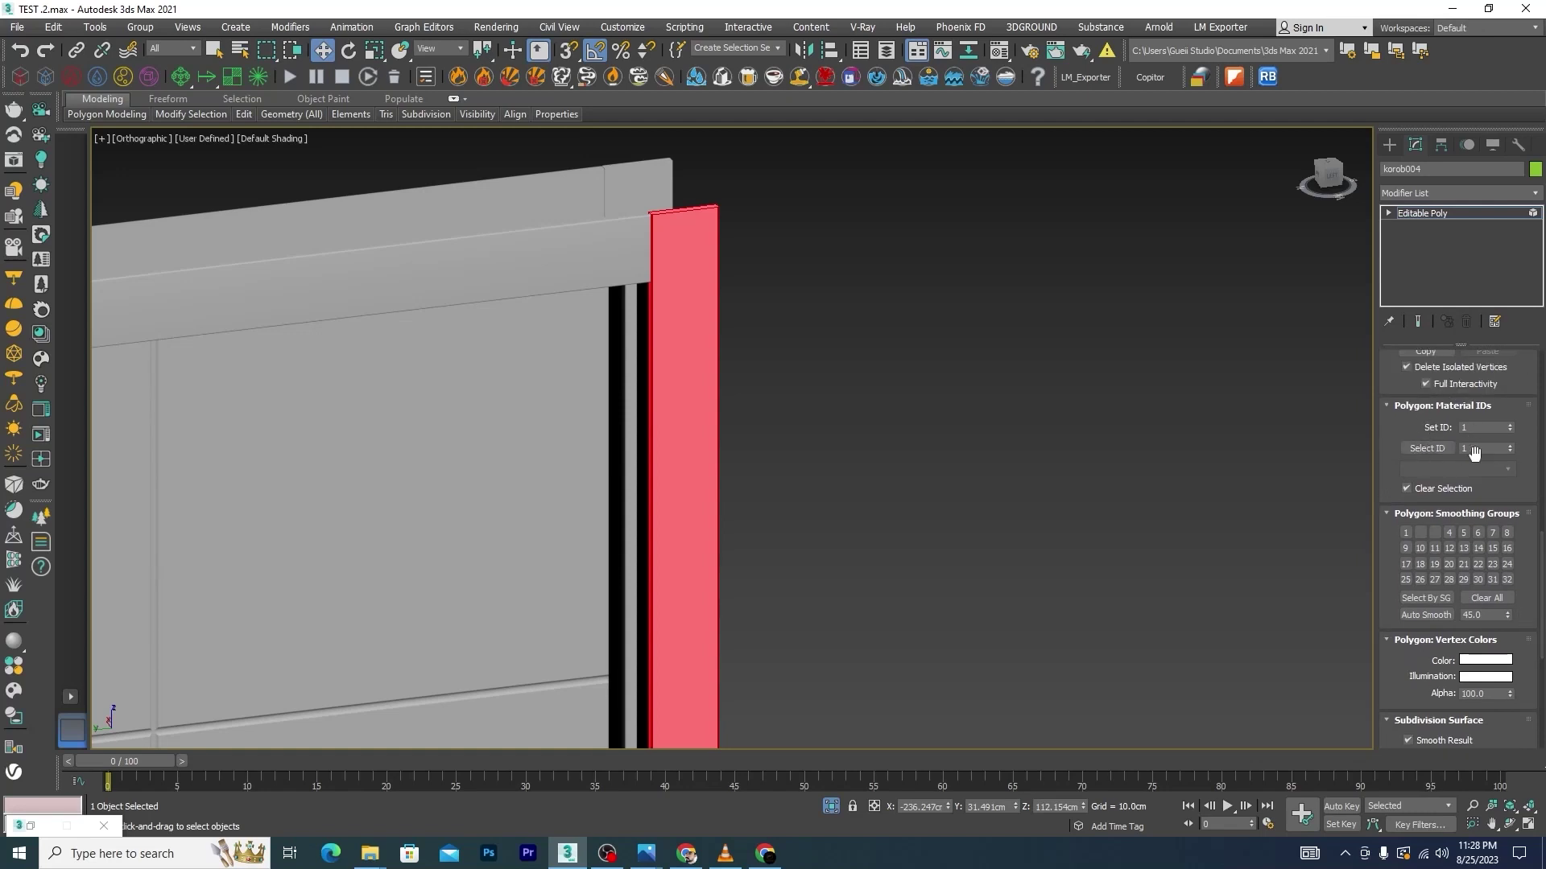
ctrl+click(614, 235)
ctrl+click(636, 190)
ctrl+click(564, 193)
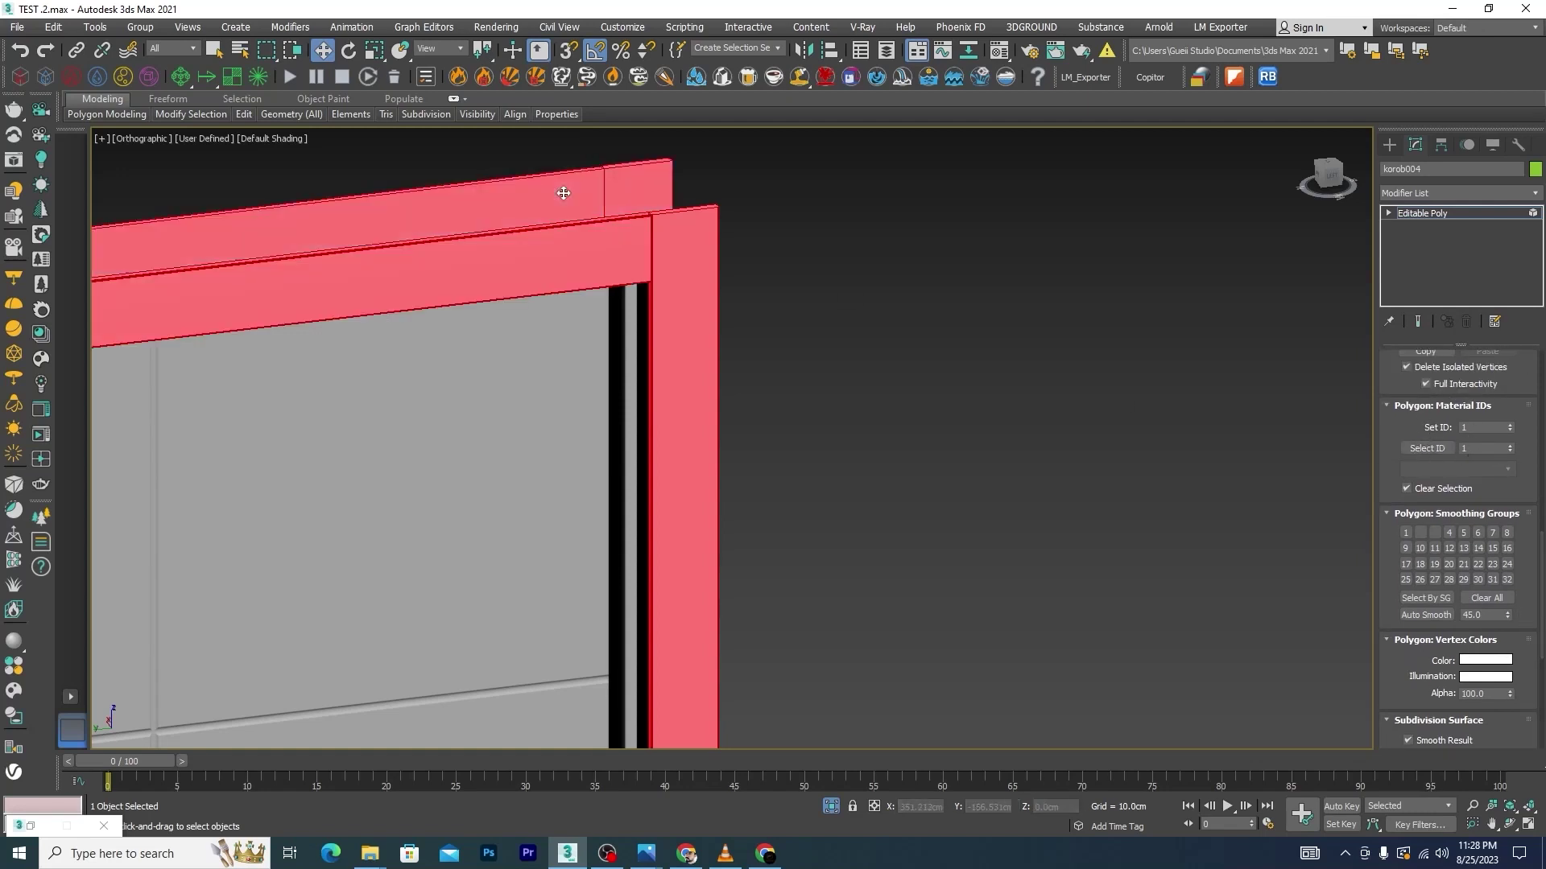
scroll(765, 390, down, 5)
scroll(636, 297, up, 5)
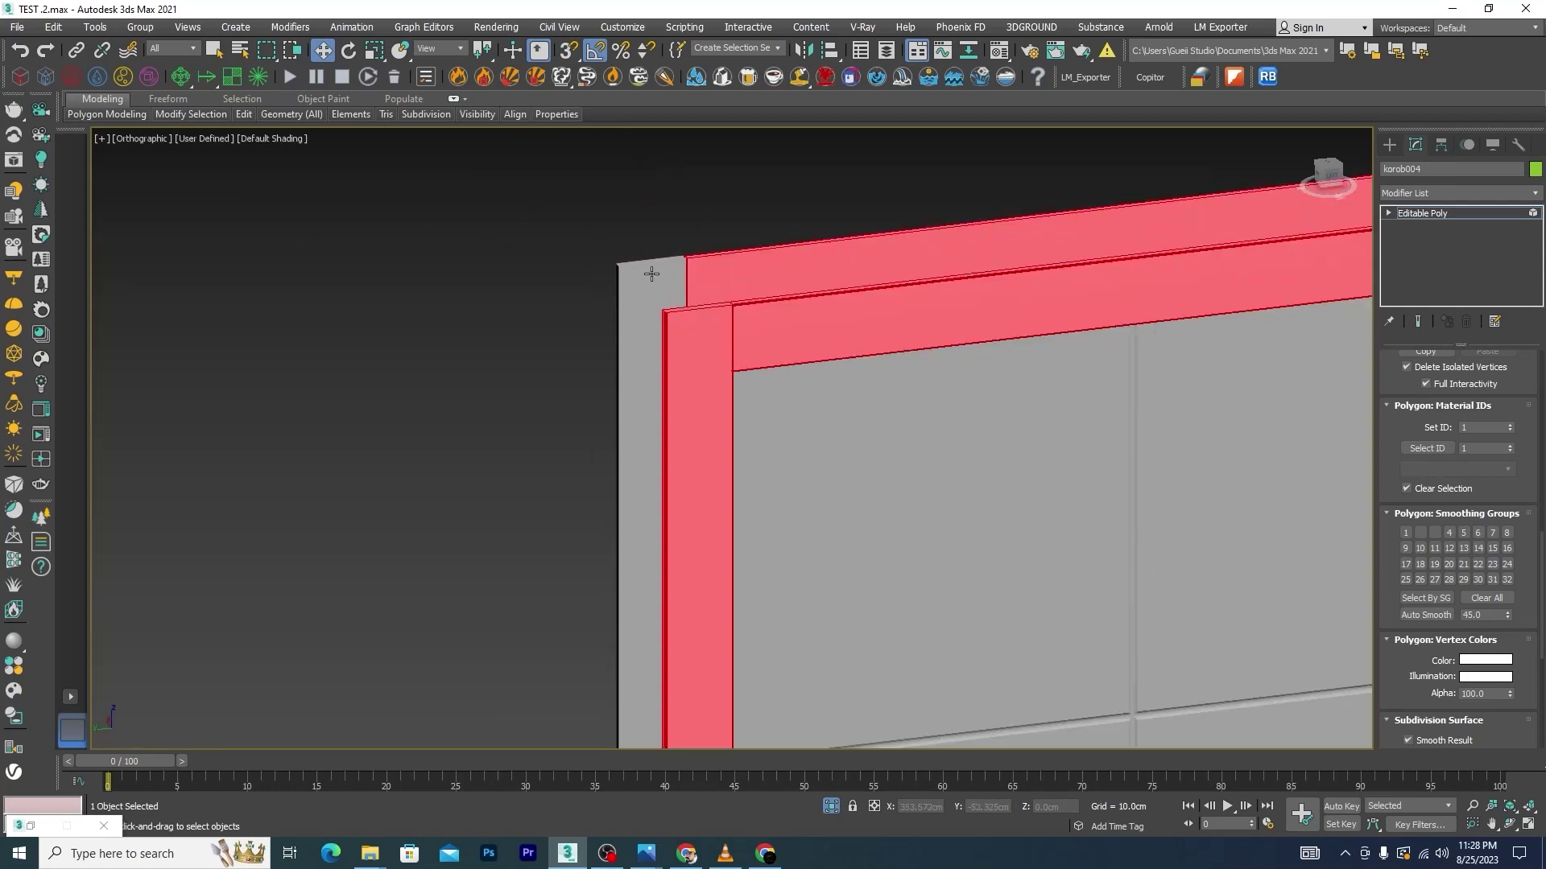
scroll(652, 274, down, 5)
mouse_move(707, 317)
alt+middle_down()
mouse_move(760, 397)
mouse_move(752, 442)
alt+middle_up()
scroll(761, 544, up, 5)
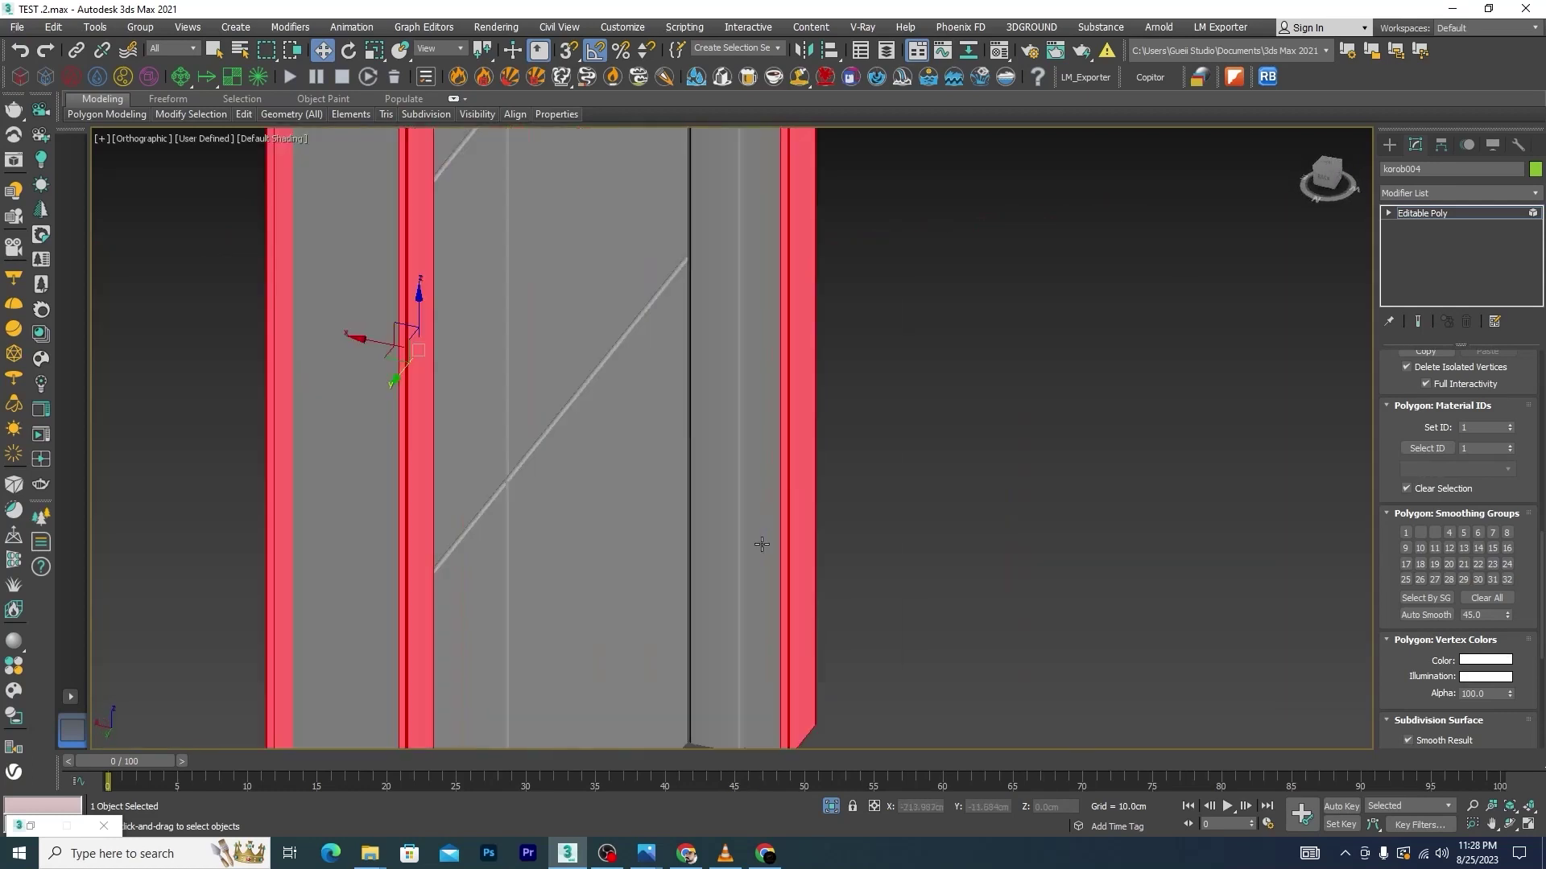
ctrl+click(762, 556)
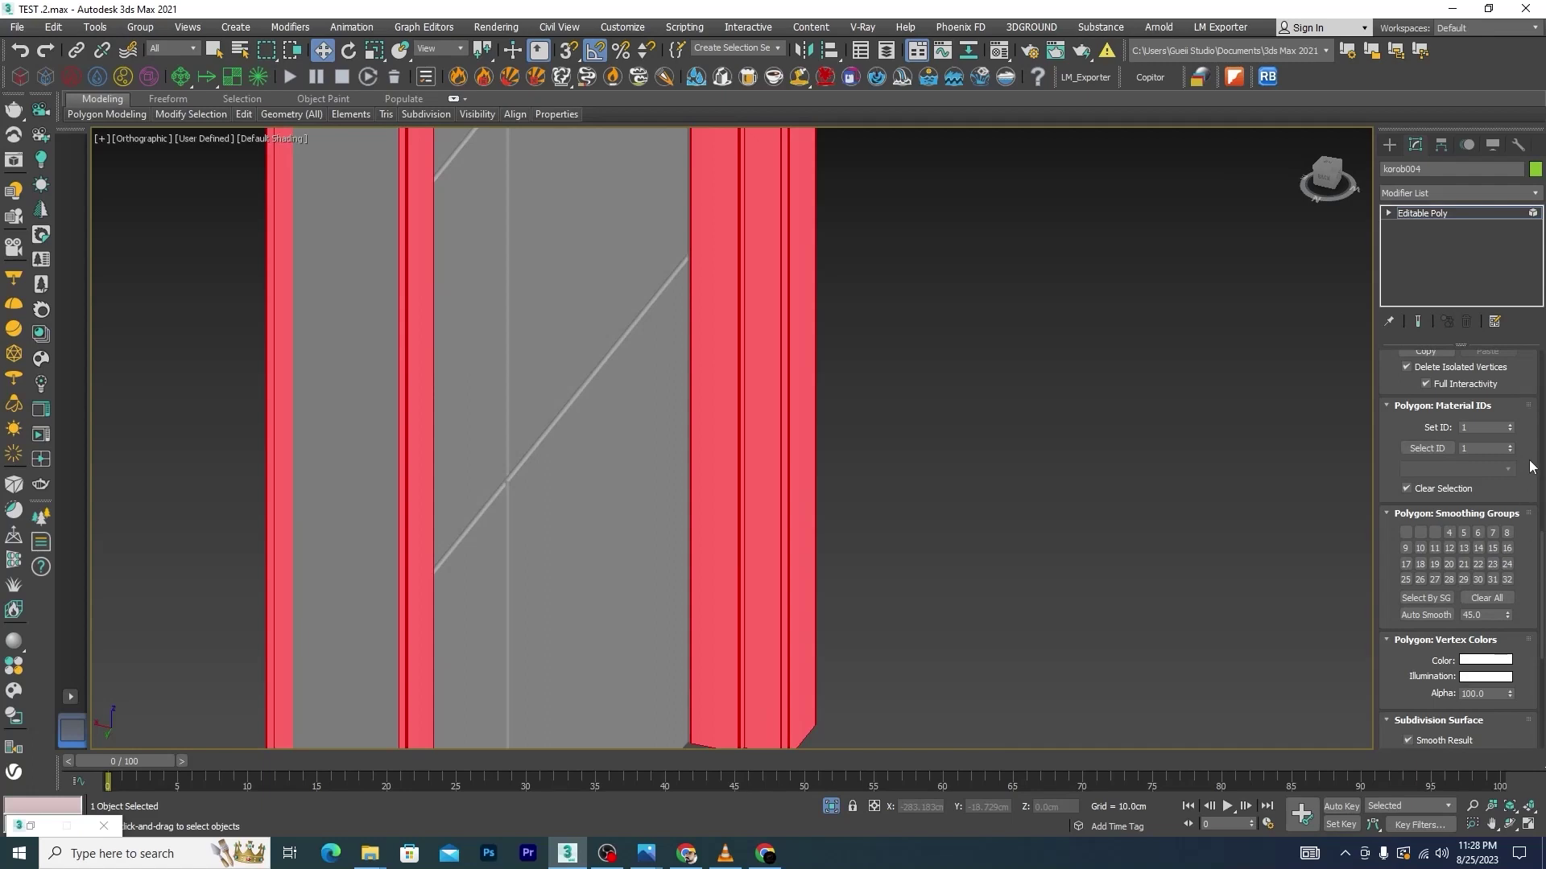
Check the material ID of the door's middle side face
scroll(827, 297, down, 3)
scroll(827, 297, down, 2)
scroll(690, 511, up, 5)
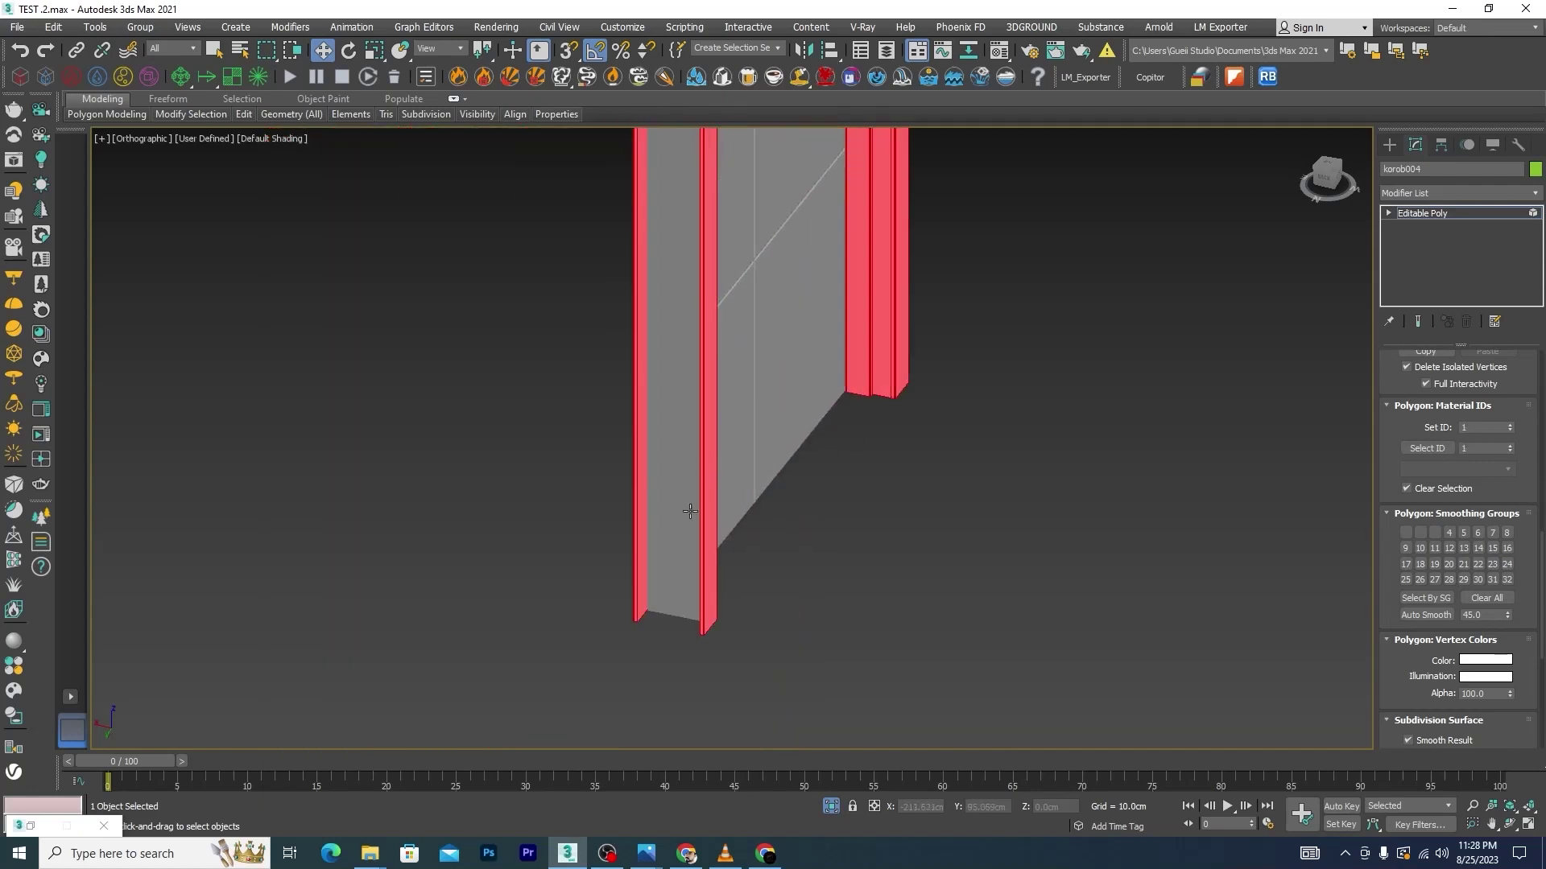
click(683, 551)
scroll(646, 505, down, 2)
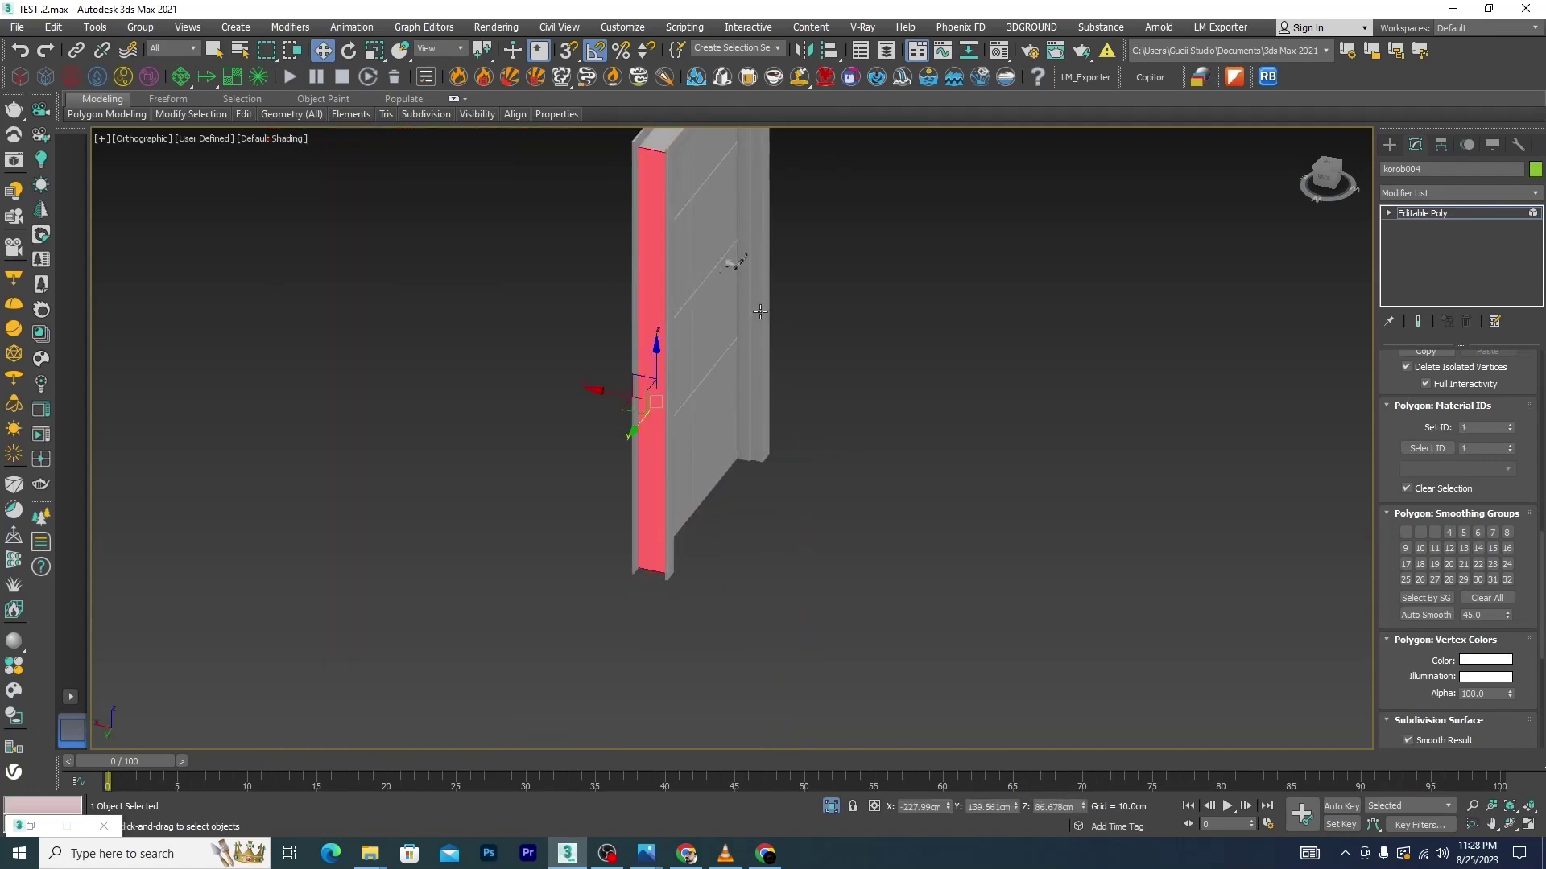
alt+middle_drag(845, 397, 825, 576)
scroll(708, 355, up, 4)
Read the material IDs of the top, middle and bottom door panels
click(709, 355)
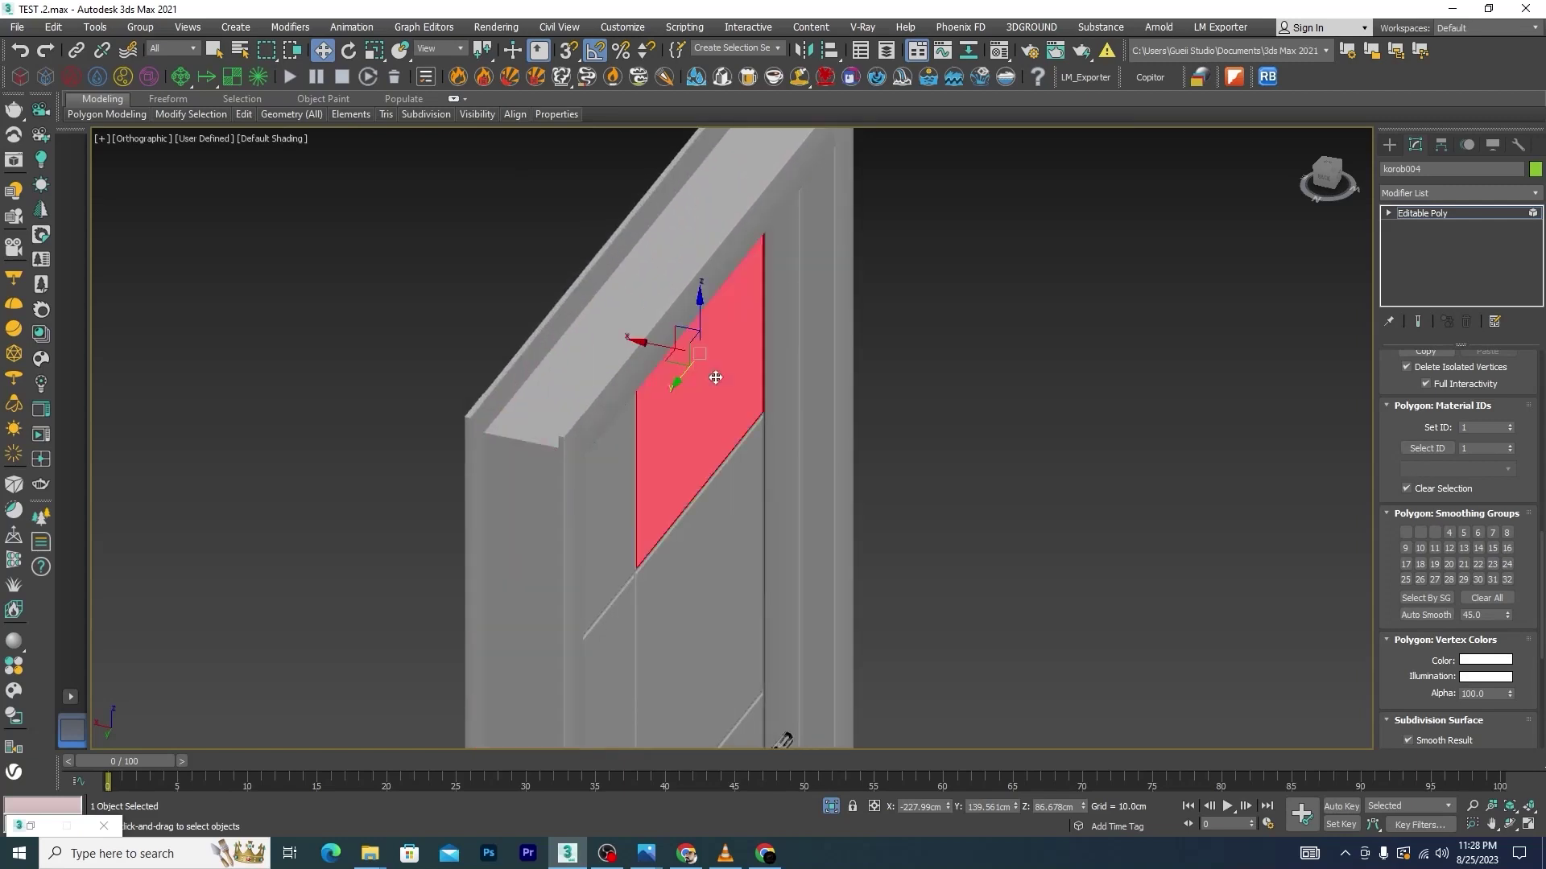
scroll(886, 419, down, 3)
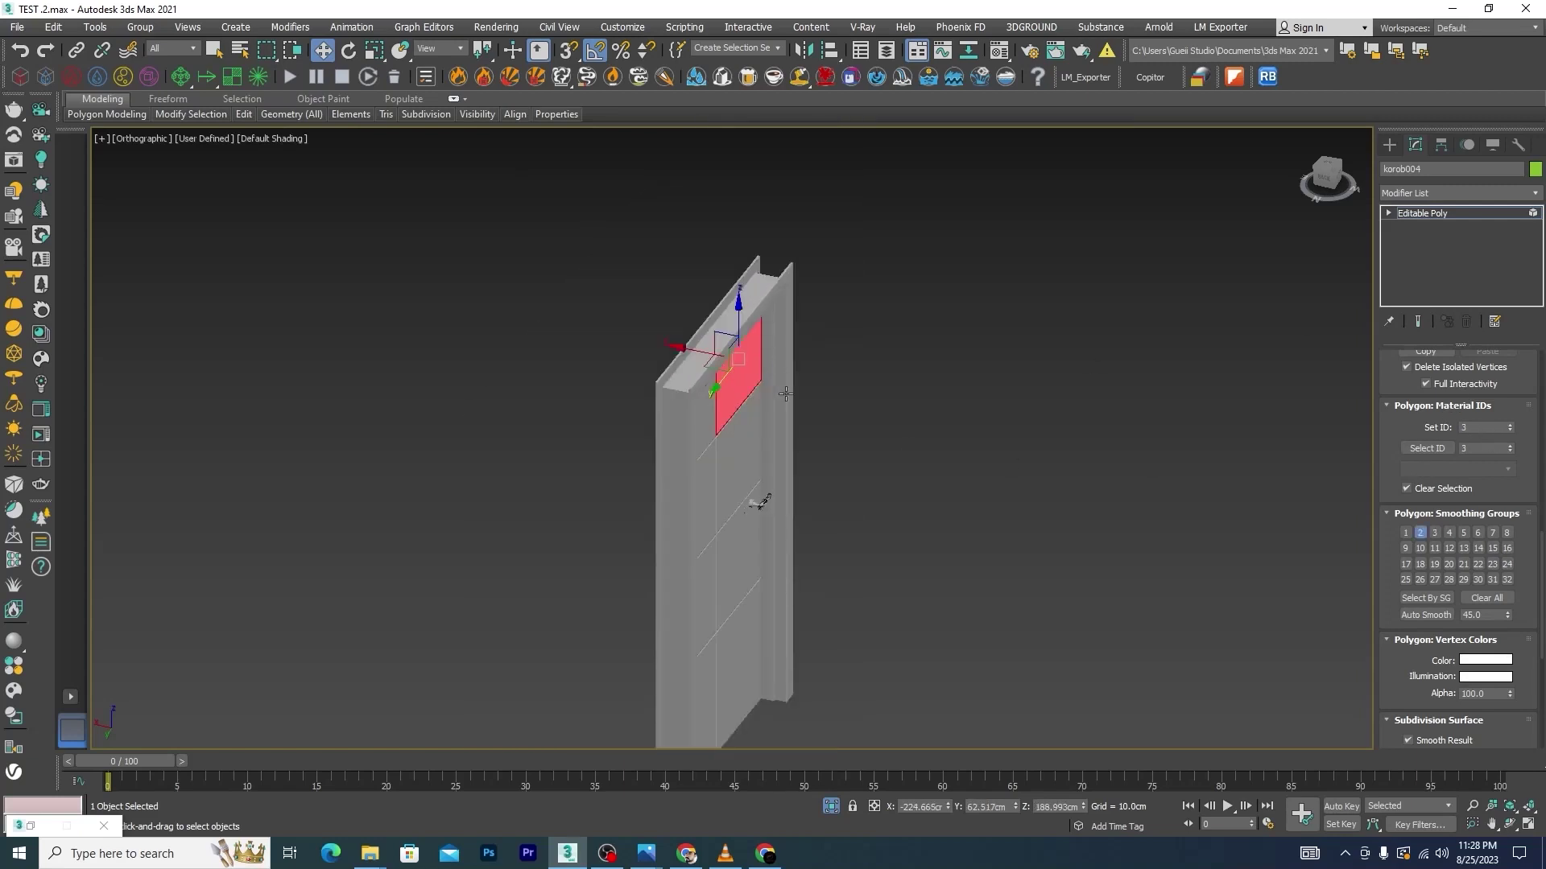
alt+middle_drag(886, 418, 1084, 421)
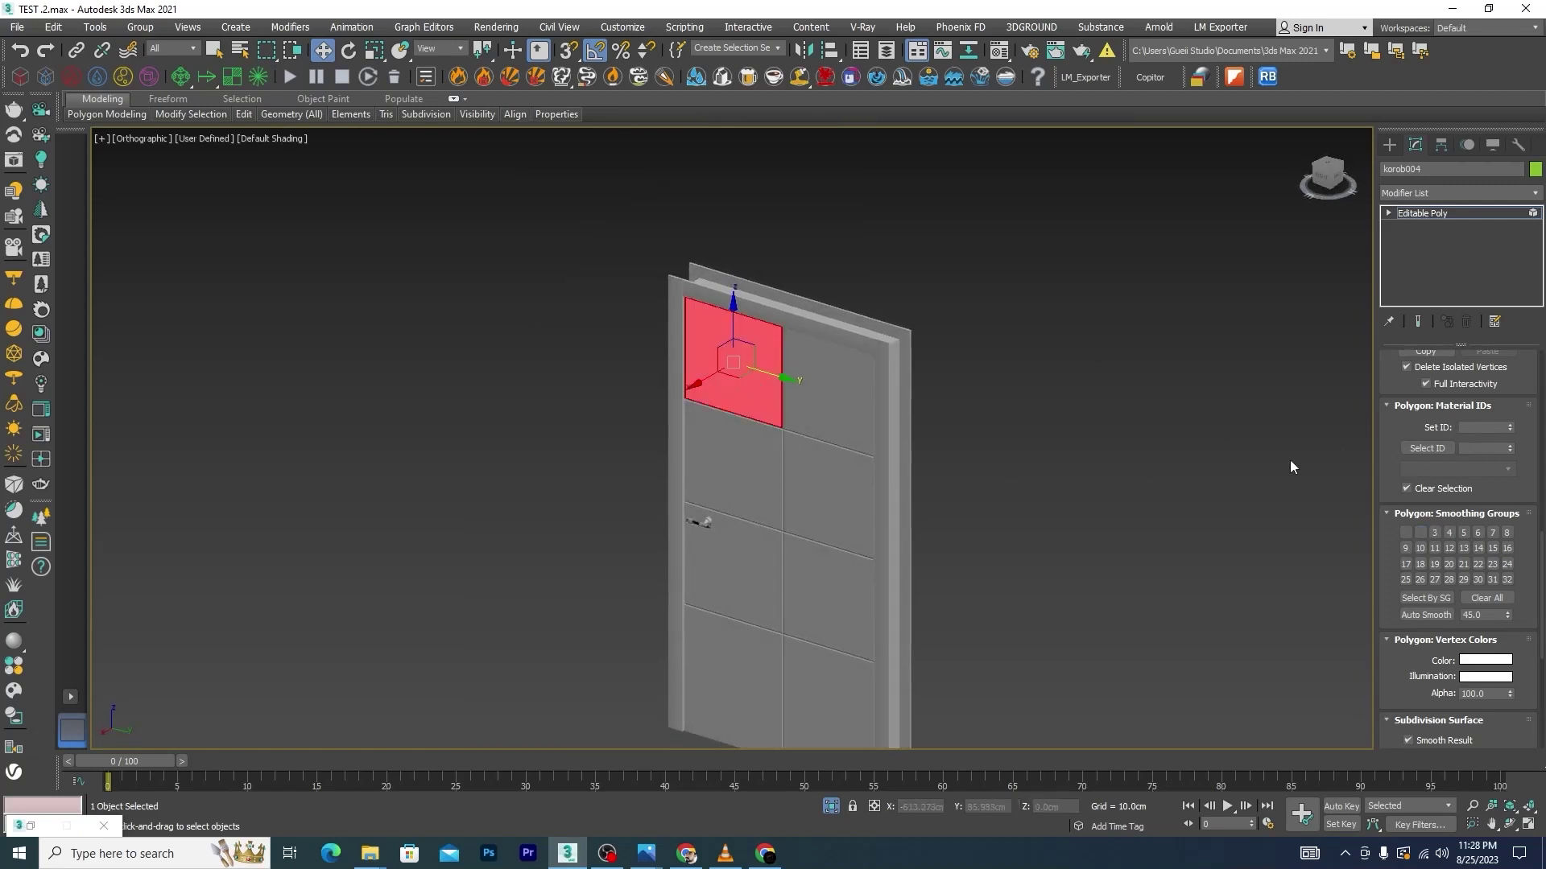
alt+middle_drag(844, 419, 659, 398)
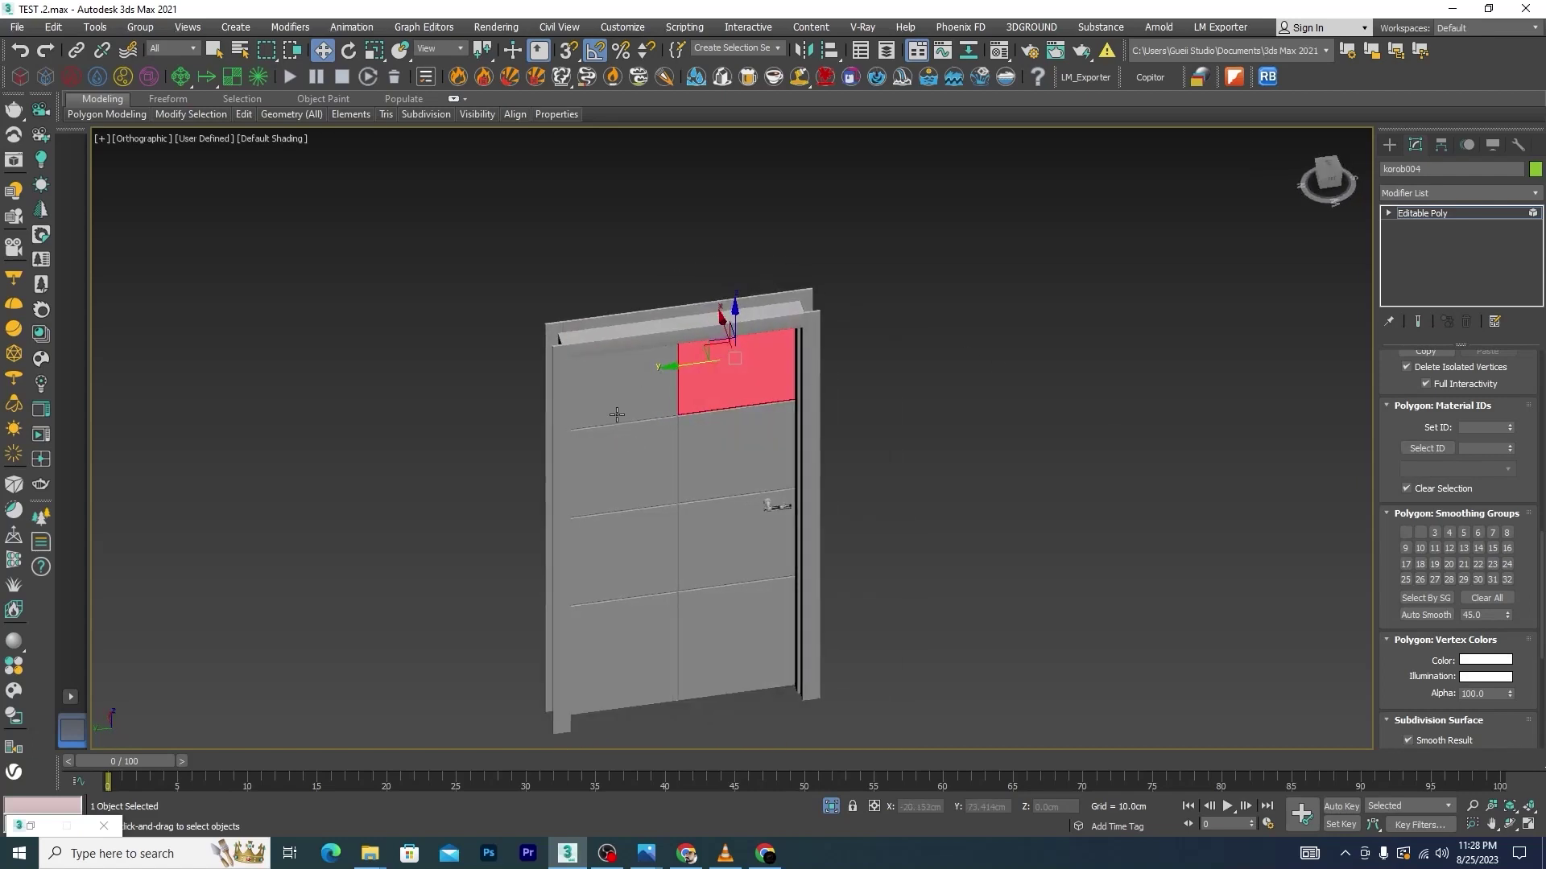
click(617, 413)
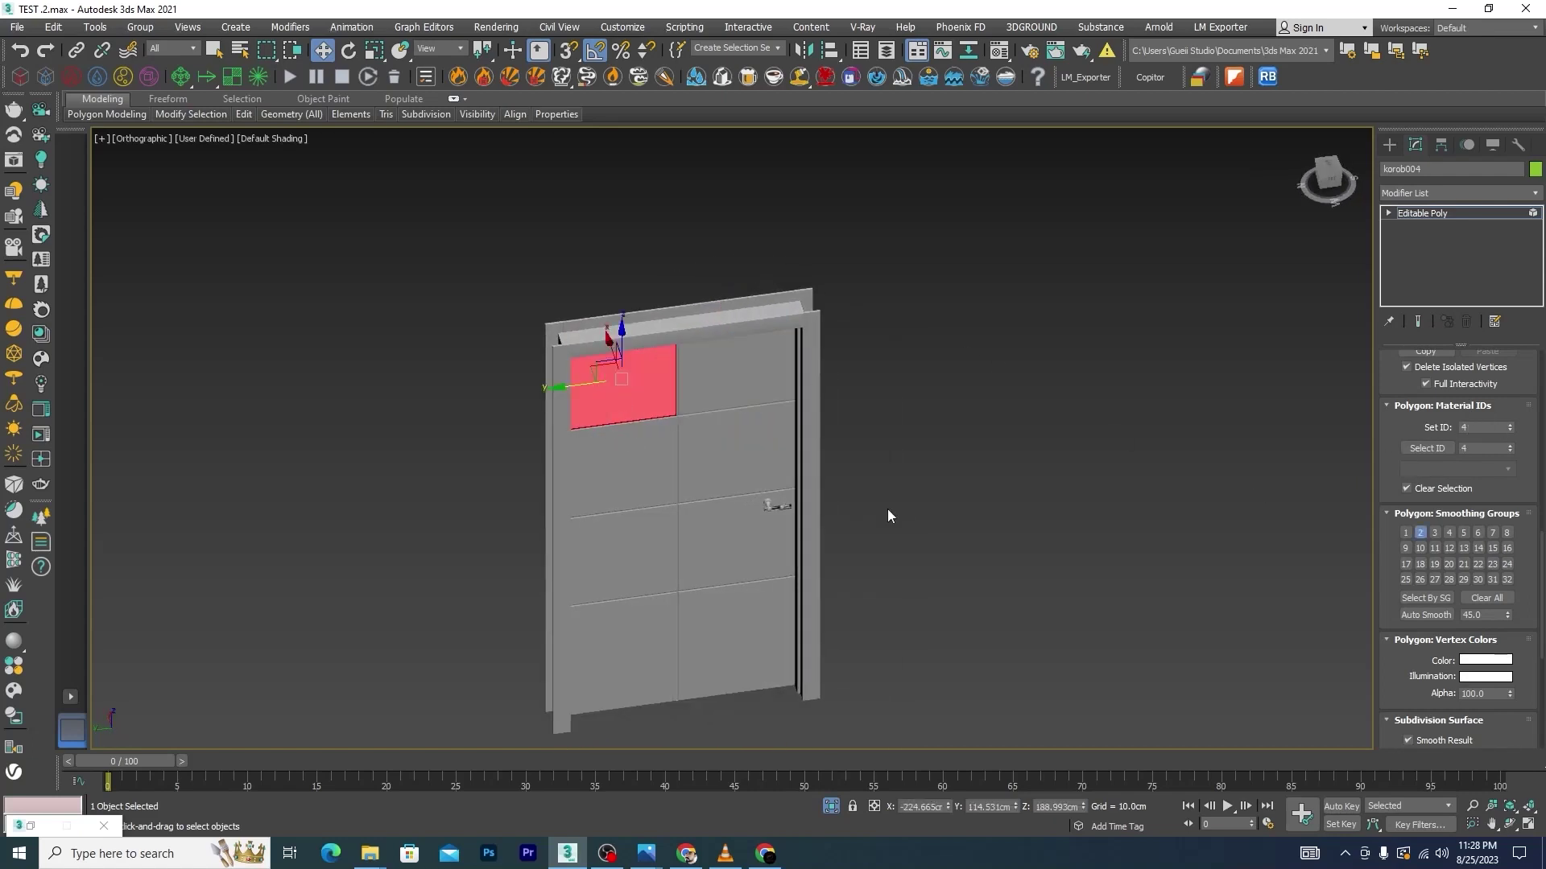
click(653, 495)
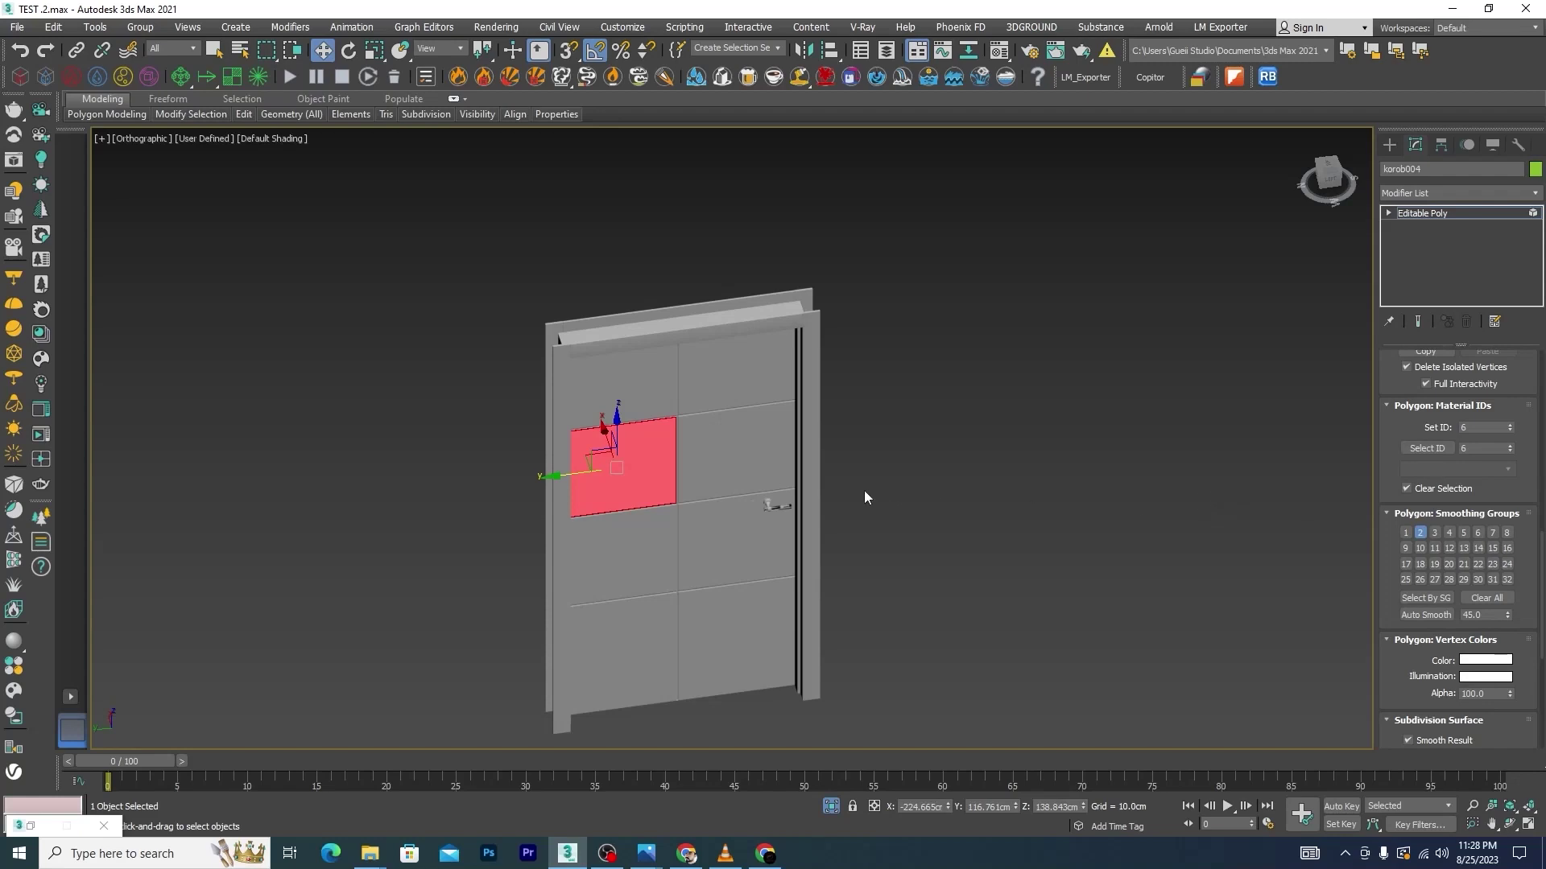
click(751, 462)
click(599, 460)
click(746, 541)
click(618, 567)
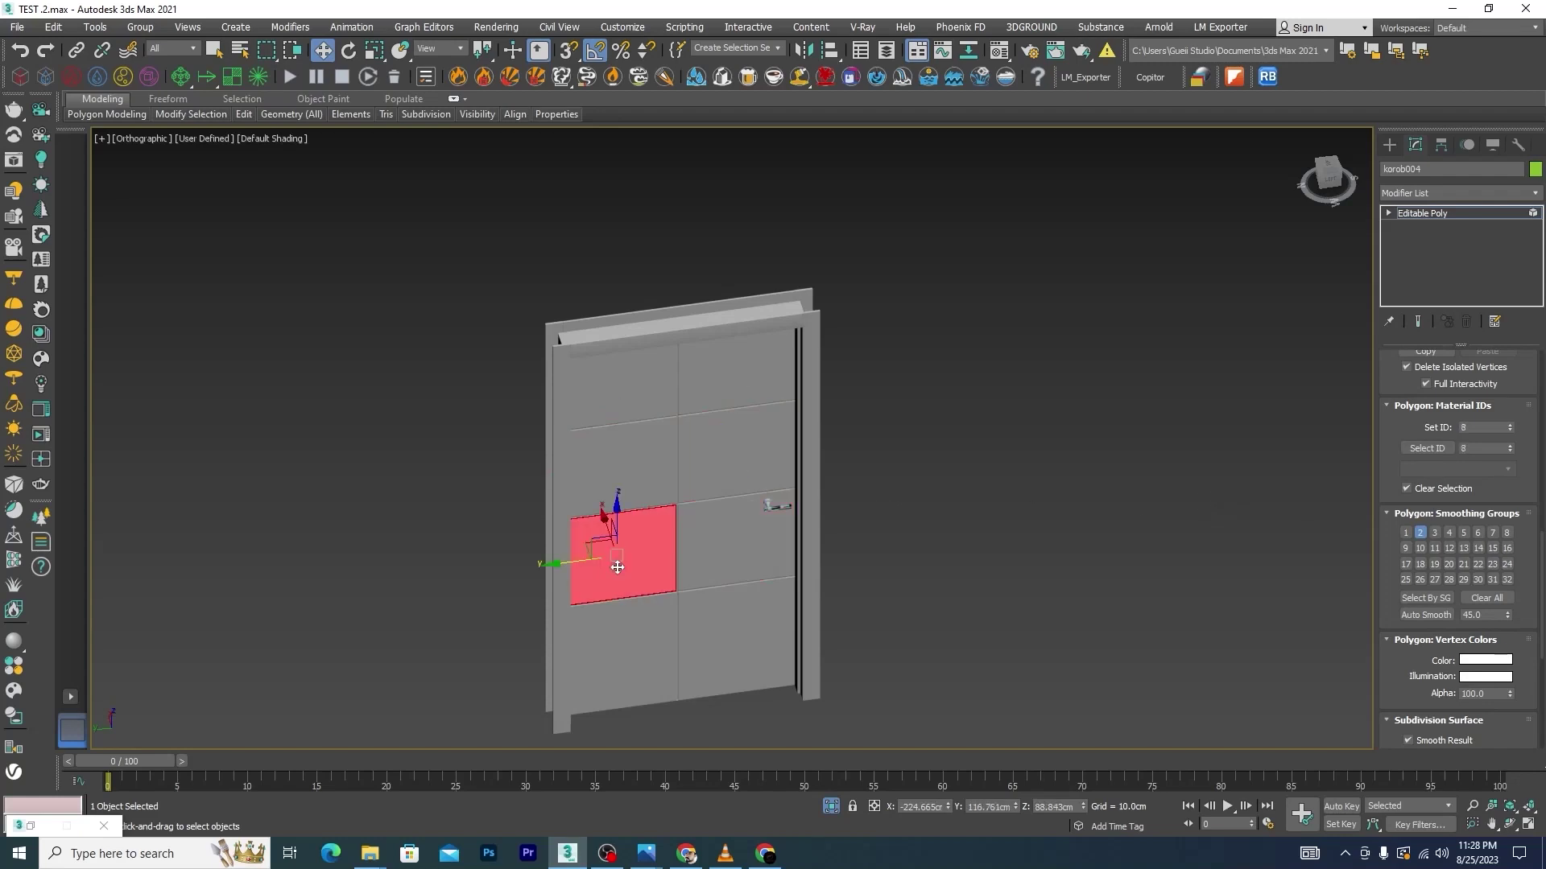
click(731, 635)
click(642, 653)
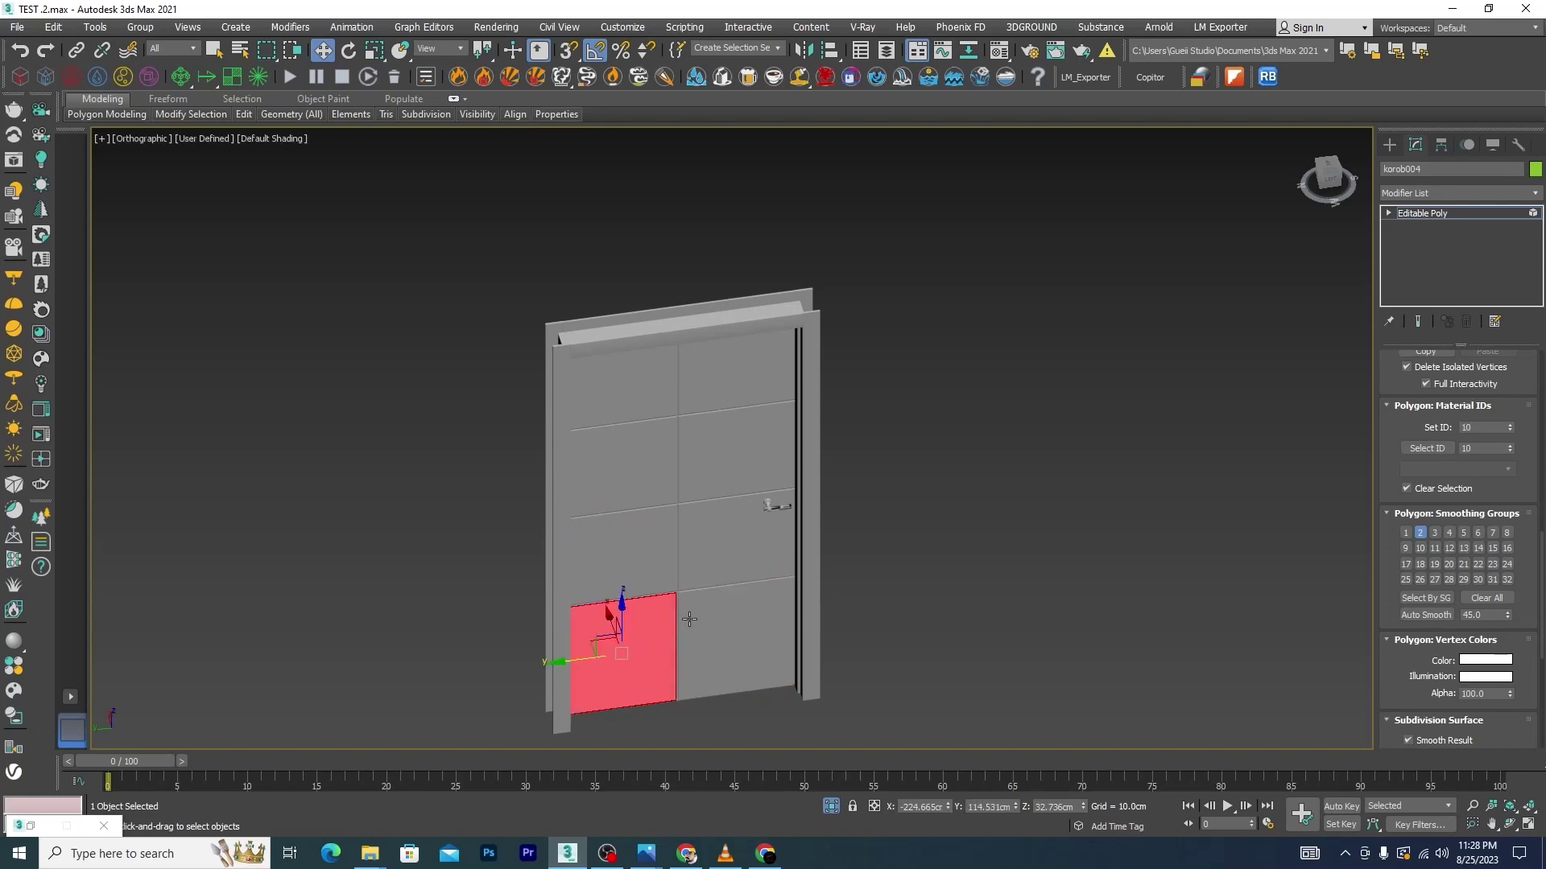
Check the material IDs of the handle's round disc and neck
scroll(761, 519, up, 5)
scroll(766, 518, up, 4)
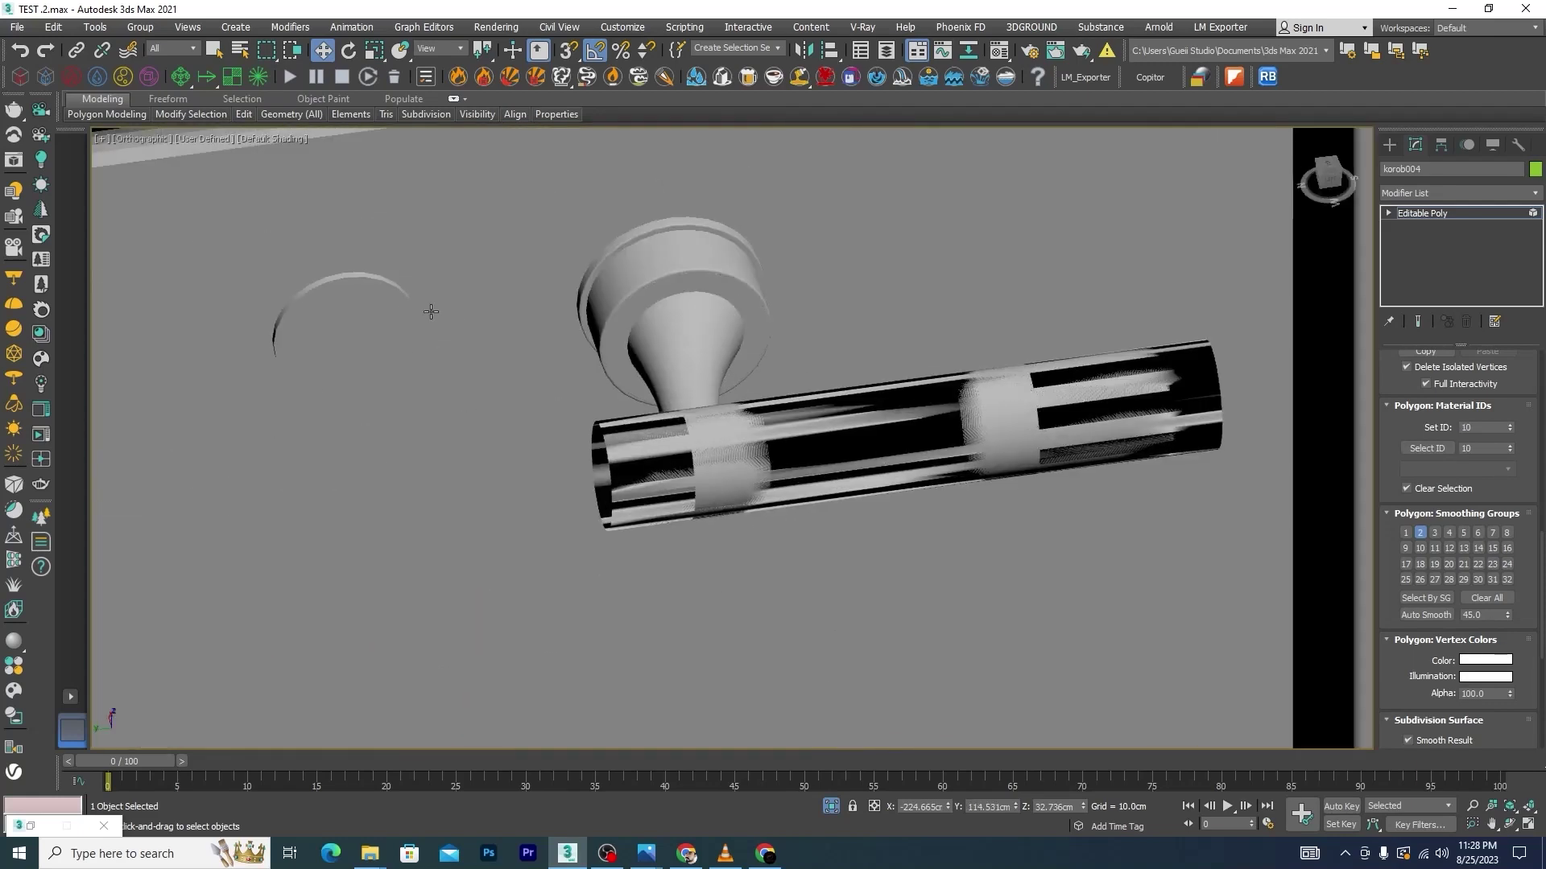
click(345, 333)
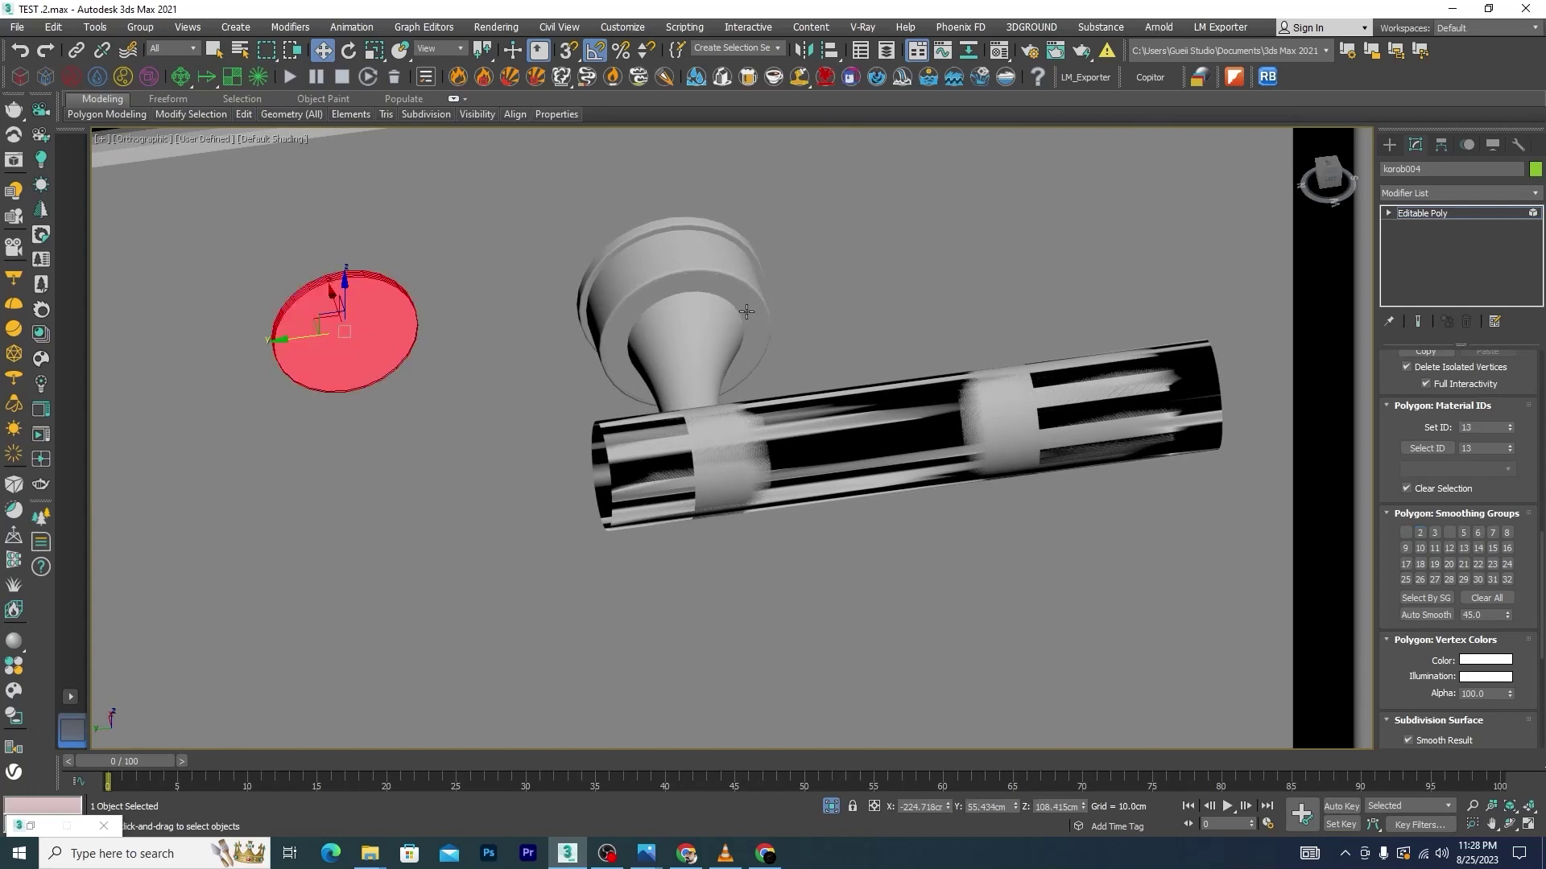
click(688, 300)
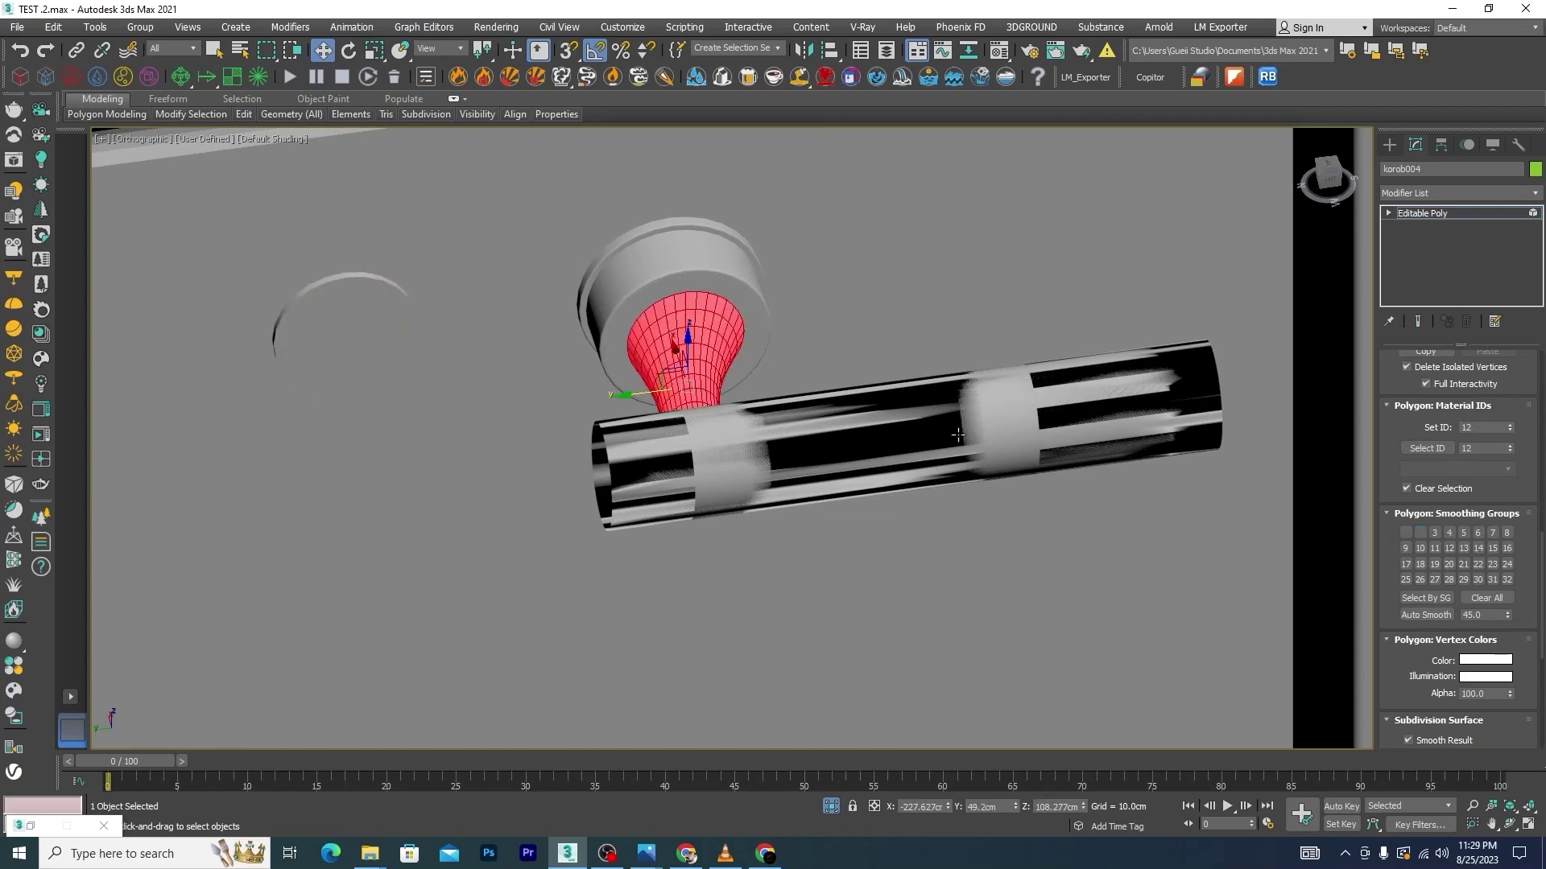
Switch the door view to wireframe display
scroll(918, 431, down, 3)
scroll(907, 434, down, 3)
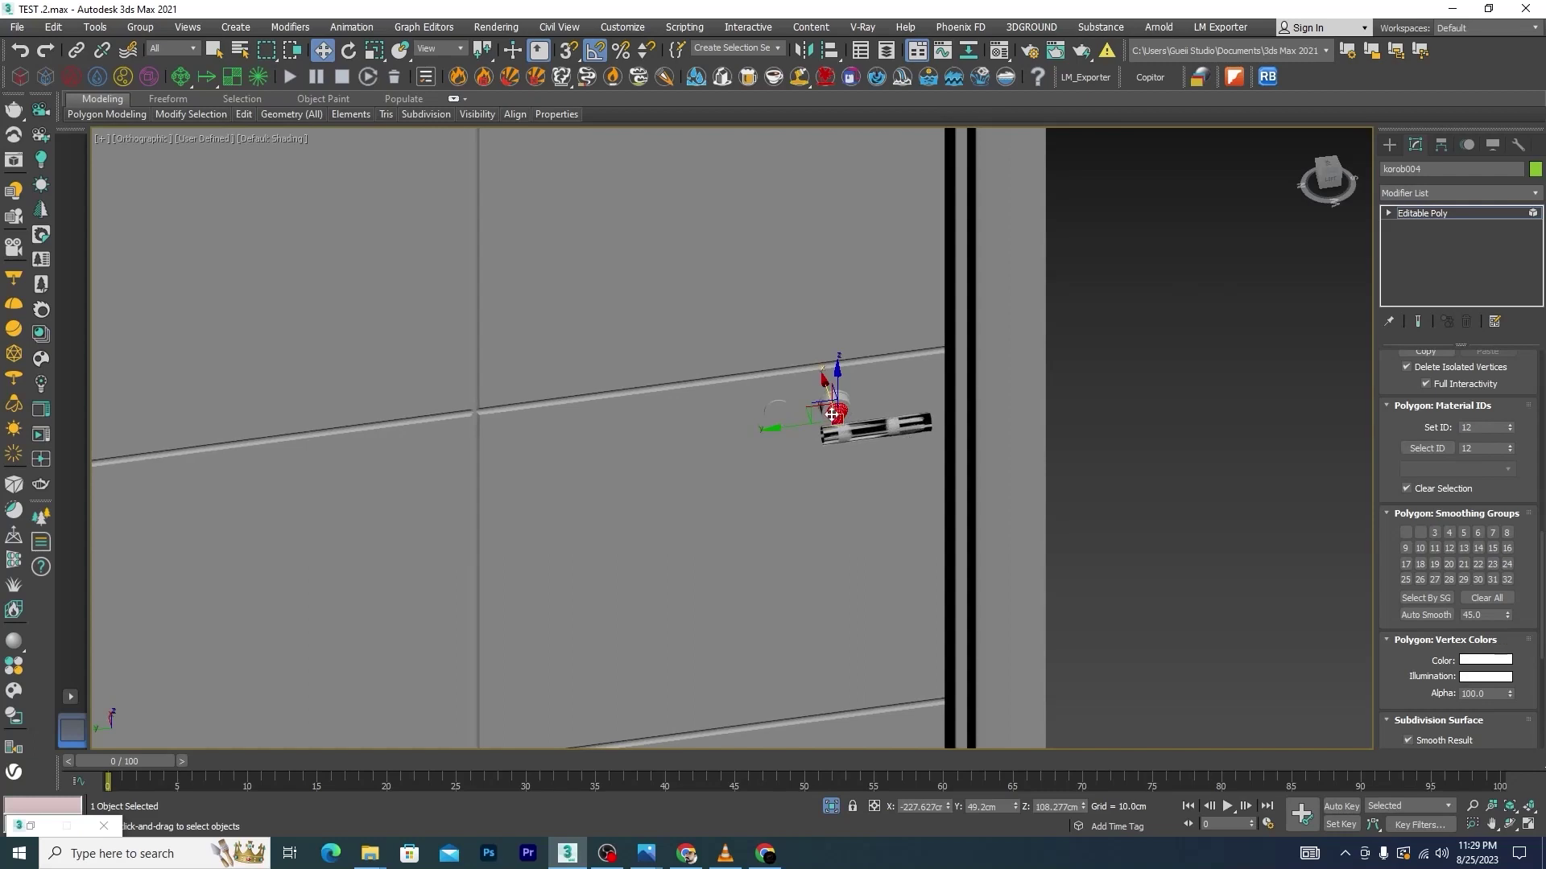
scroll(902, 415, down, 5)
mouse_move(965, 411)
alt+middle_down()
mouse_move(960, 283)
mouse_move(876, 312)
mouse_move(904, 288)
mouse_move(977, 291)
alt+middle_up()
scroll(977, 291, up, 6)
key(F3)
Exit Element sub-object editing on the door
scroll(917, 281, up, 4)
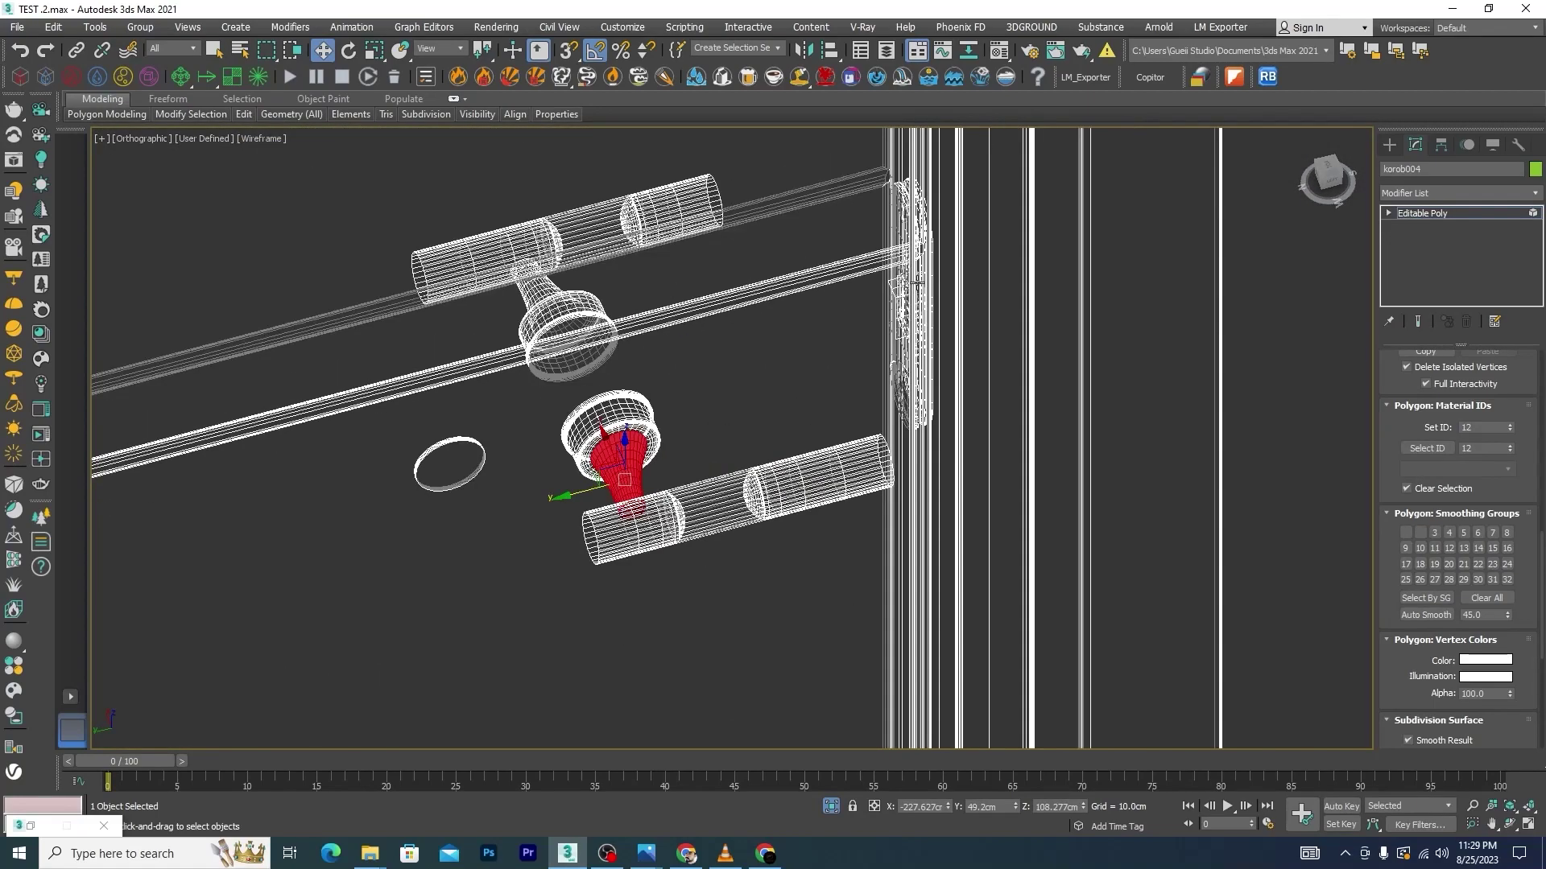
scroll(917, 281, up, 1)
scroll(907, 292, up, 3)
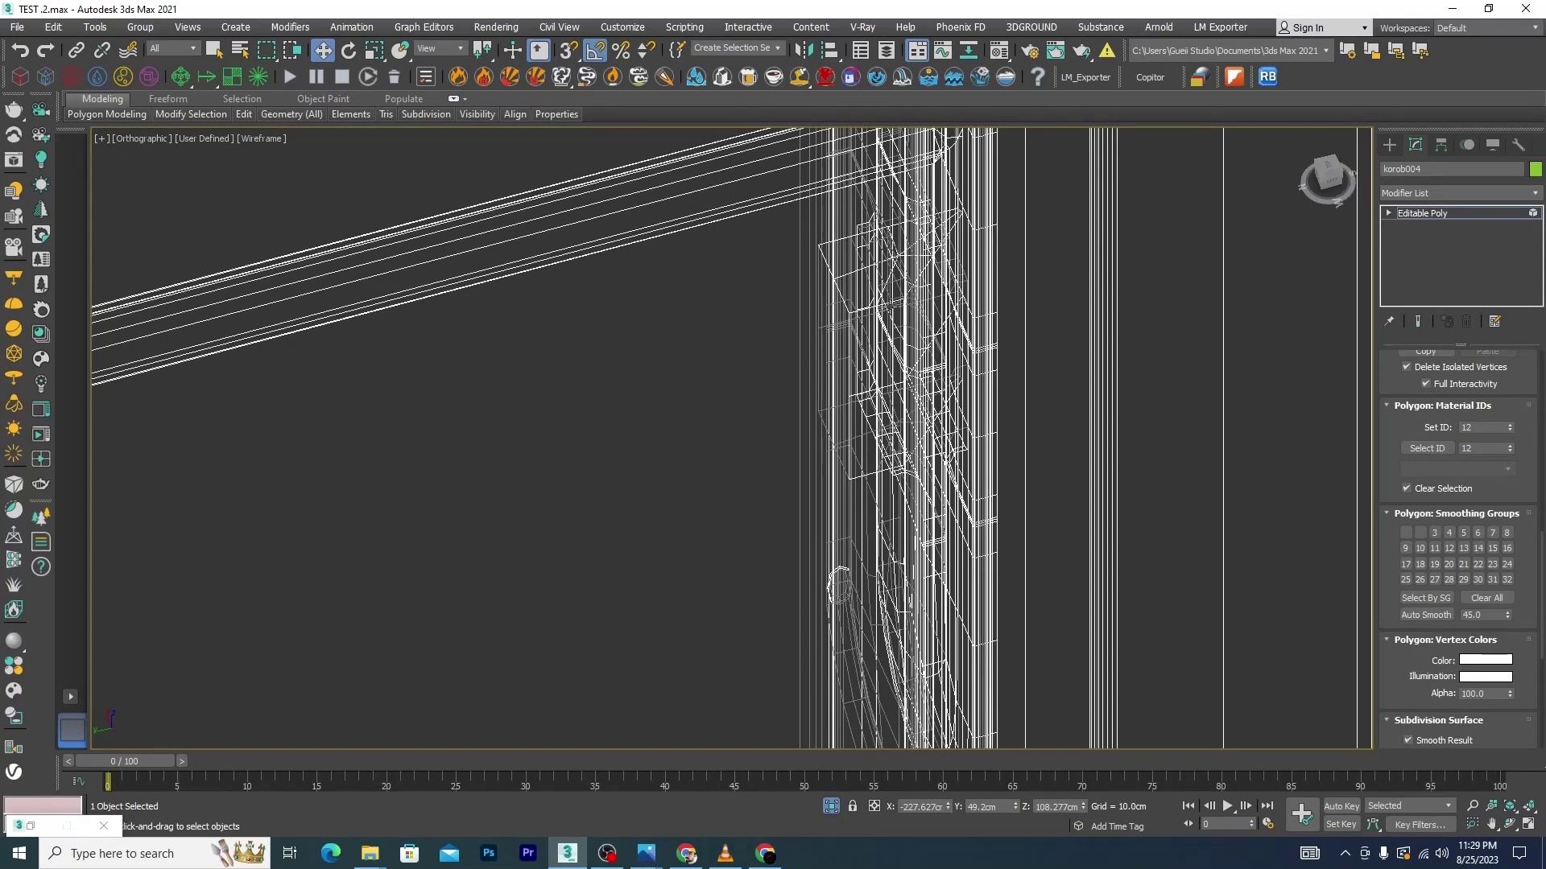
scroll(891, 318, down, 3)
scroll(892, 326, down, 2)
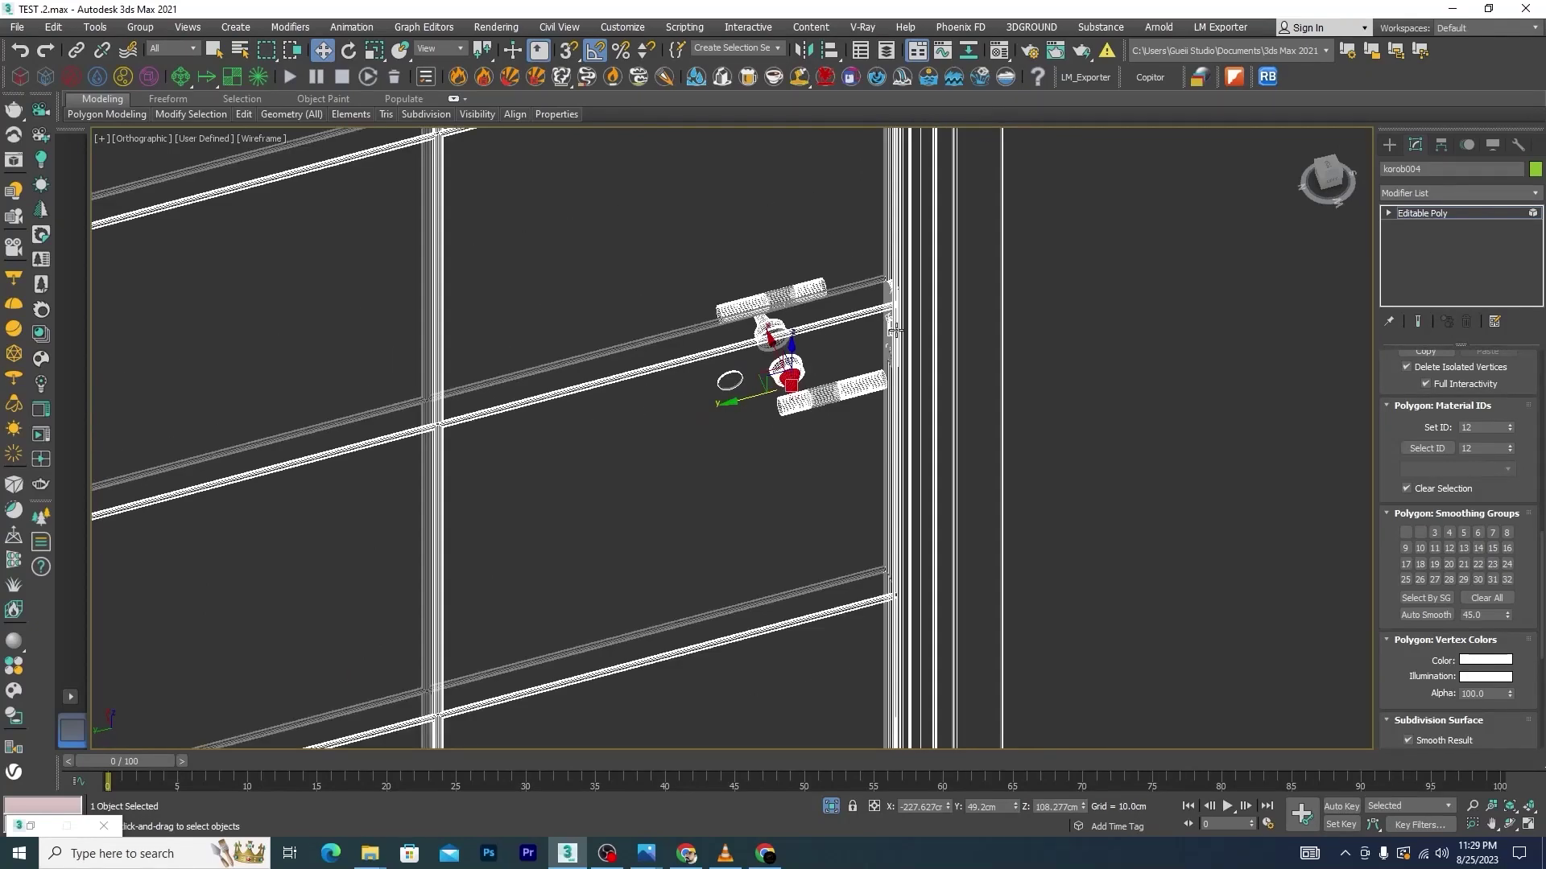
scroll(895, 330, down, 5)
scroll(895, 330, down, 3)
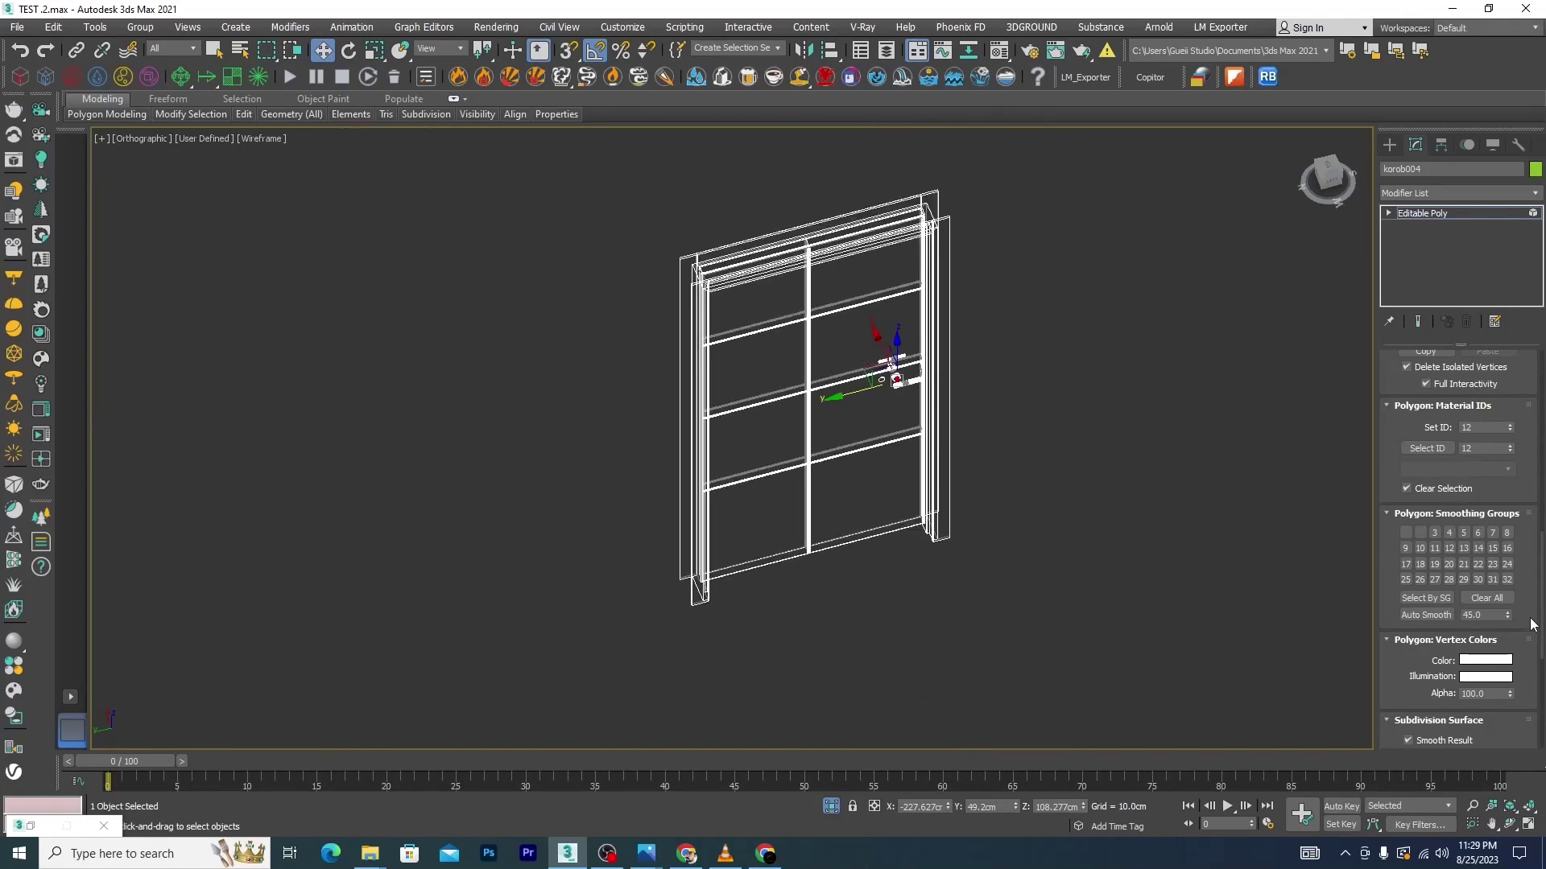
drag(1540, 605, 1535, 475)
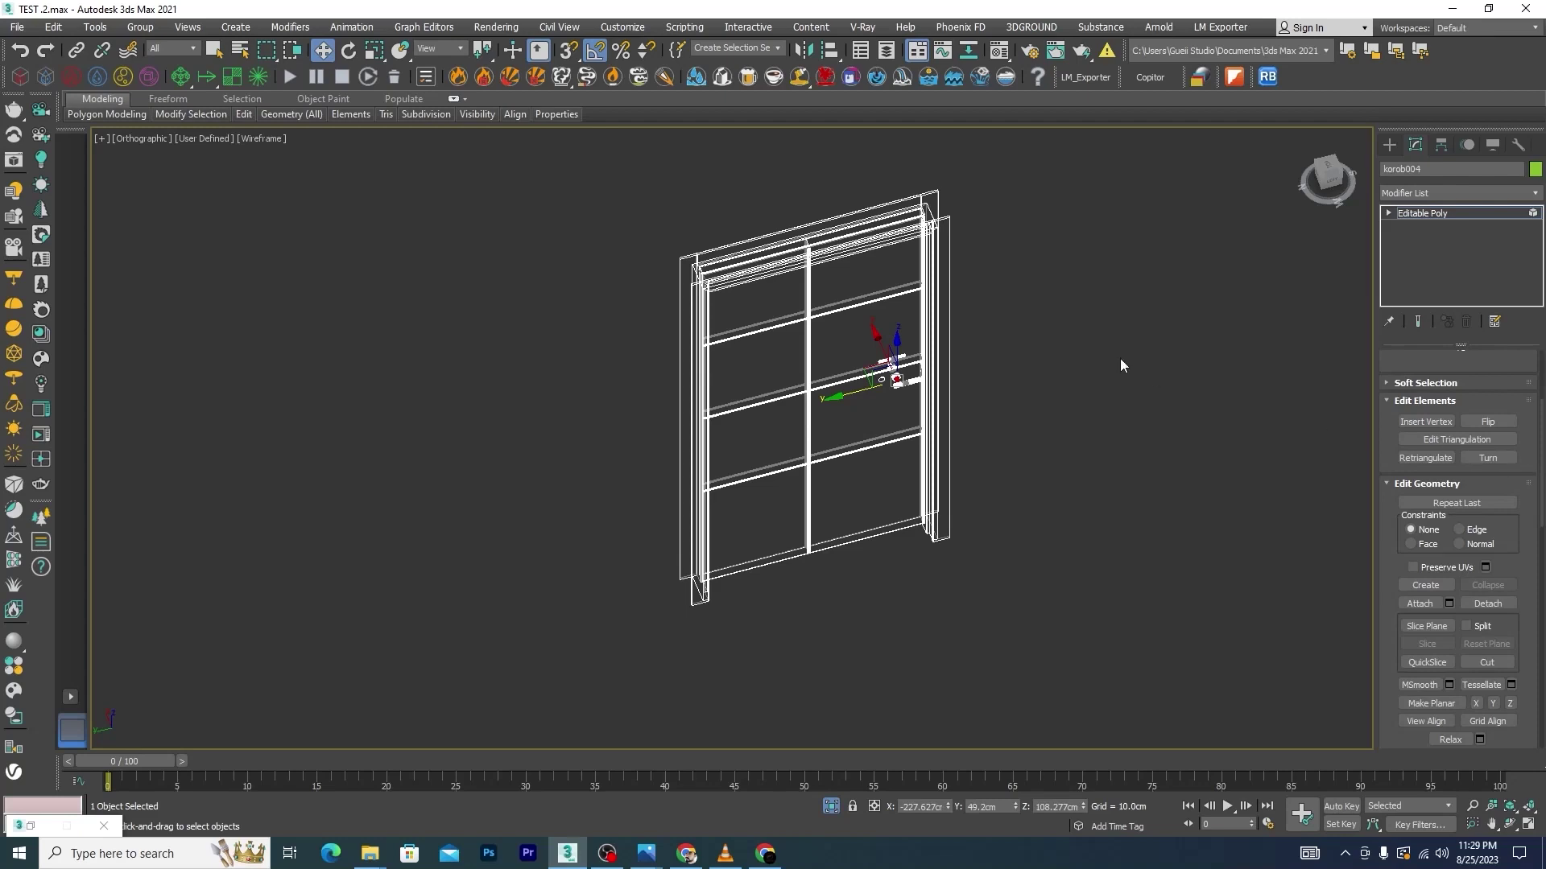
scroll(912, 434, down, 2)
scroll(916, 439, down, 1)
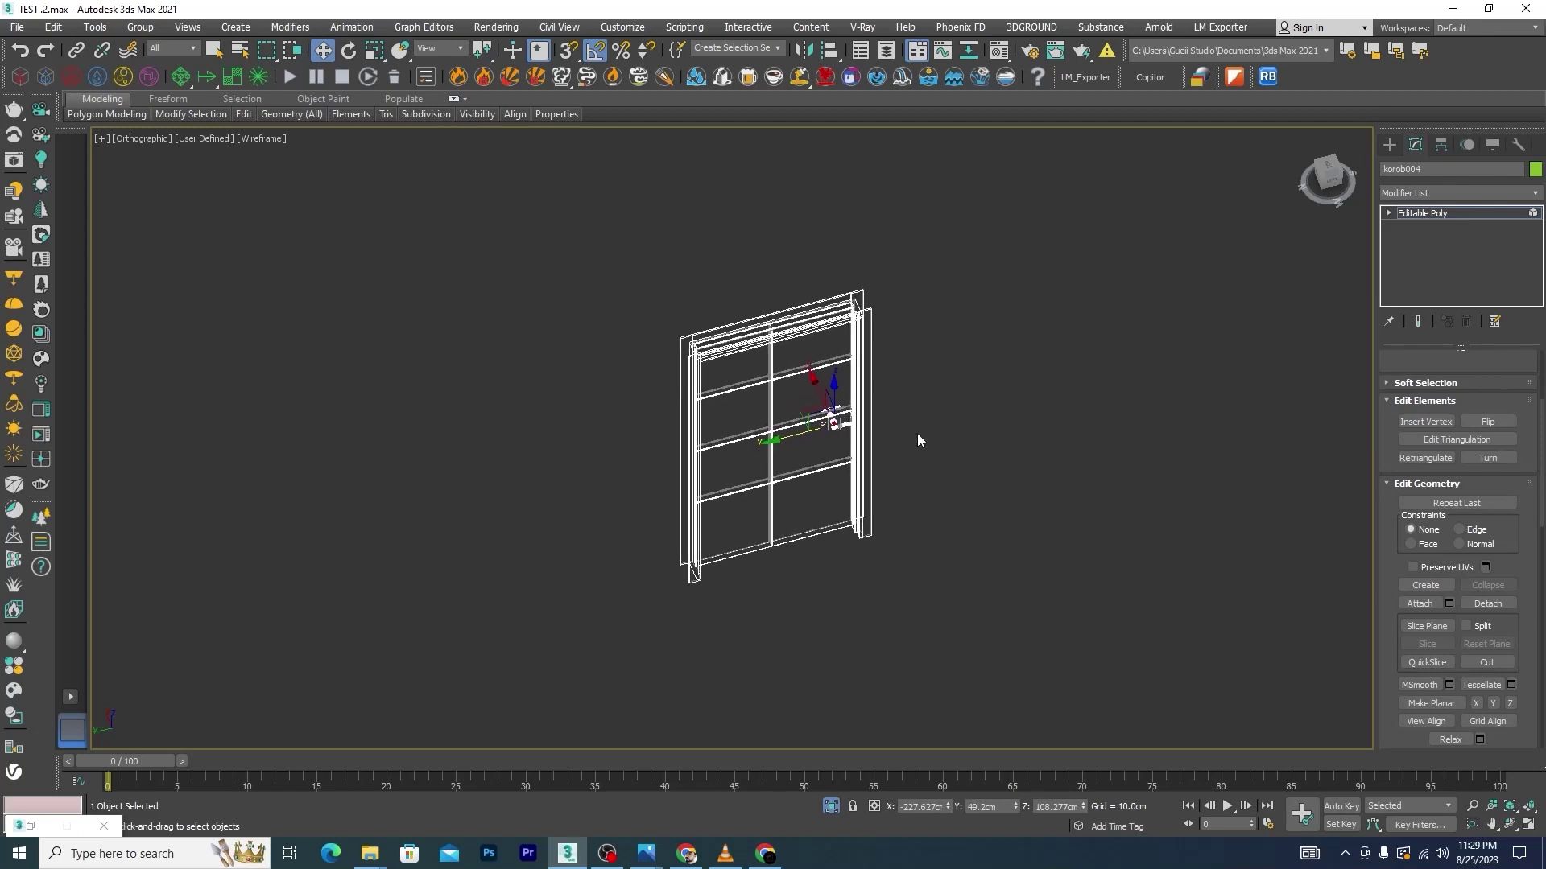
click(1386, 214)
click(1434, 283)
Clear the selection, open the Material Editor on Door, and return to shaded display
click(966, 406)
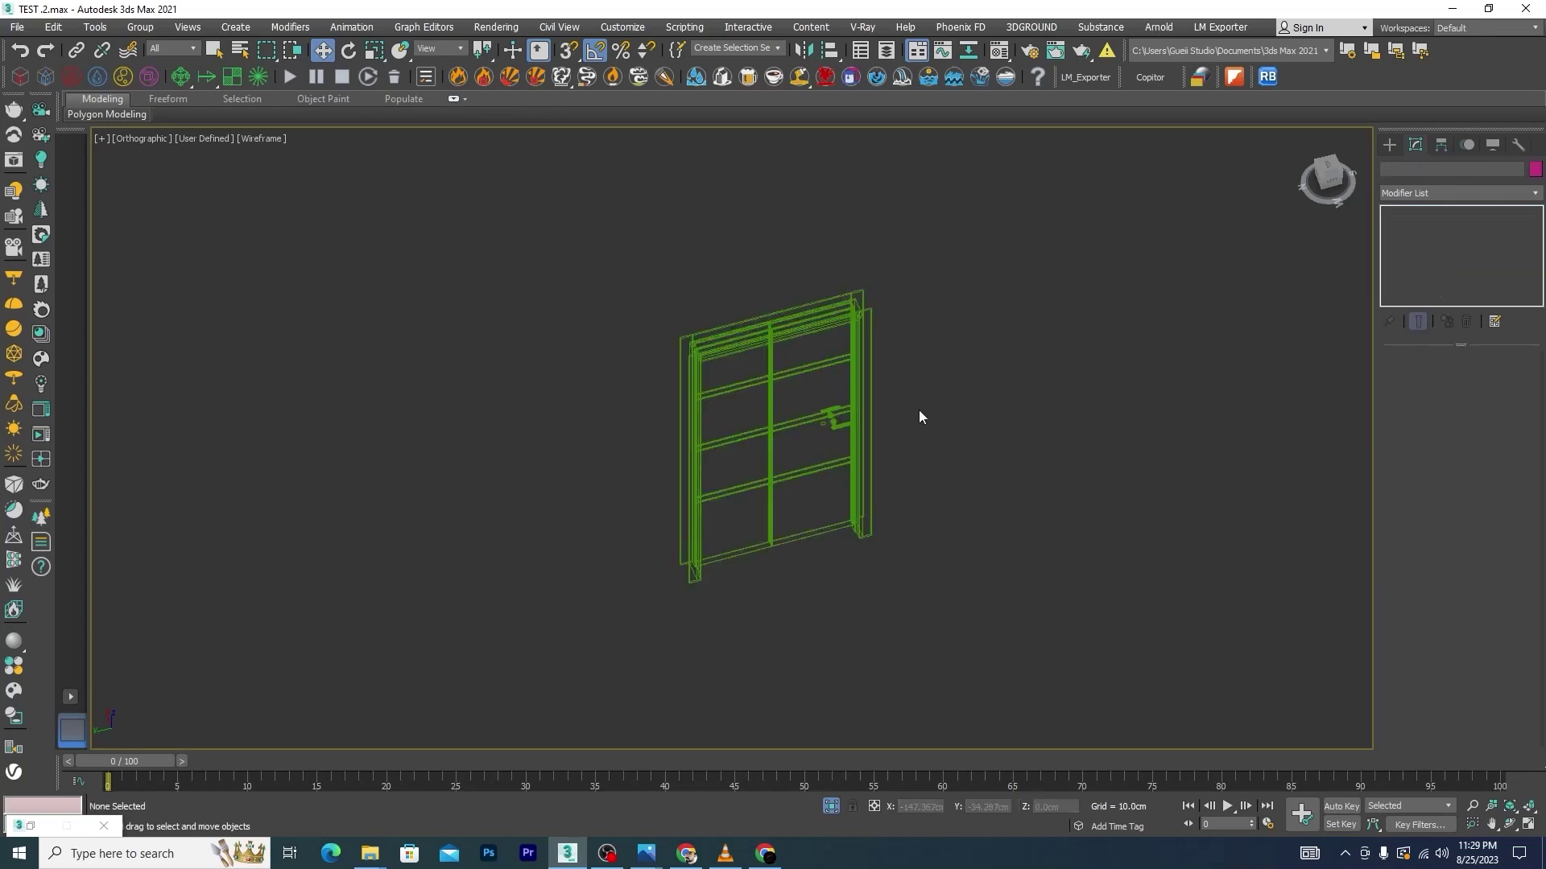
key(m)
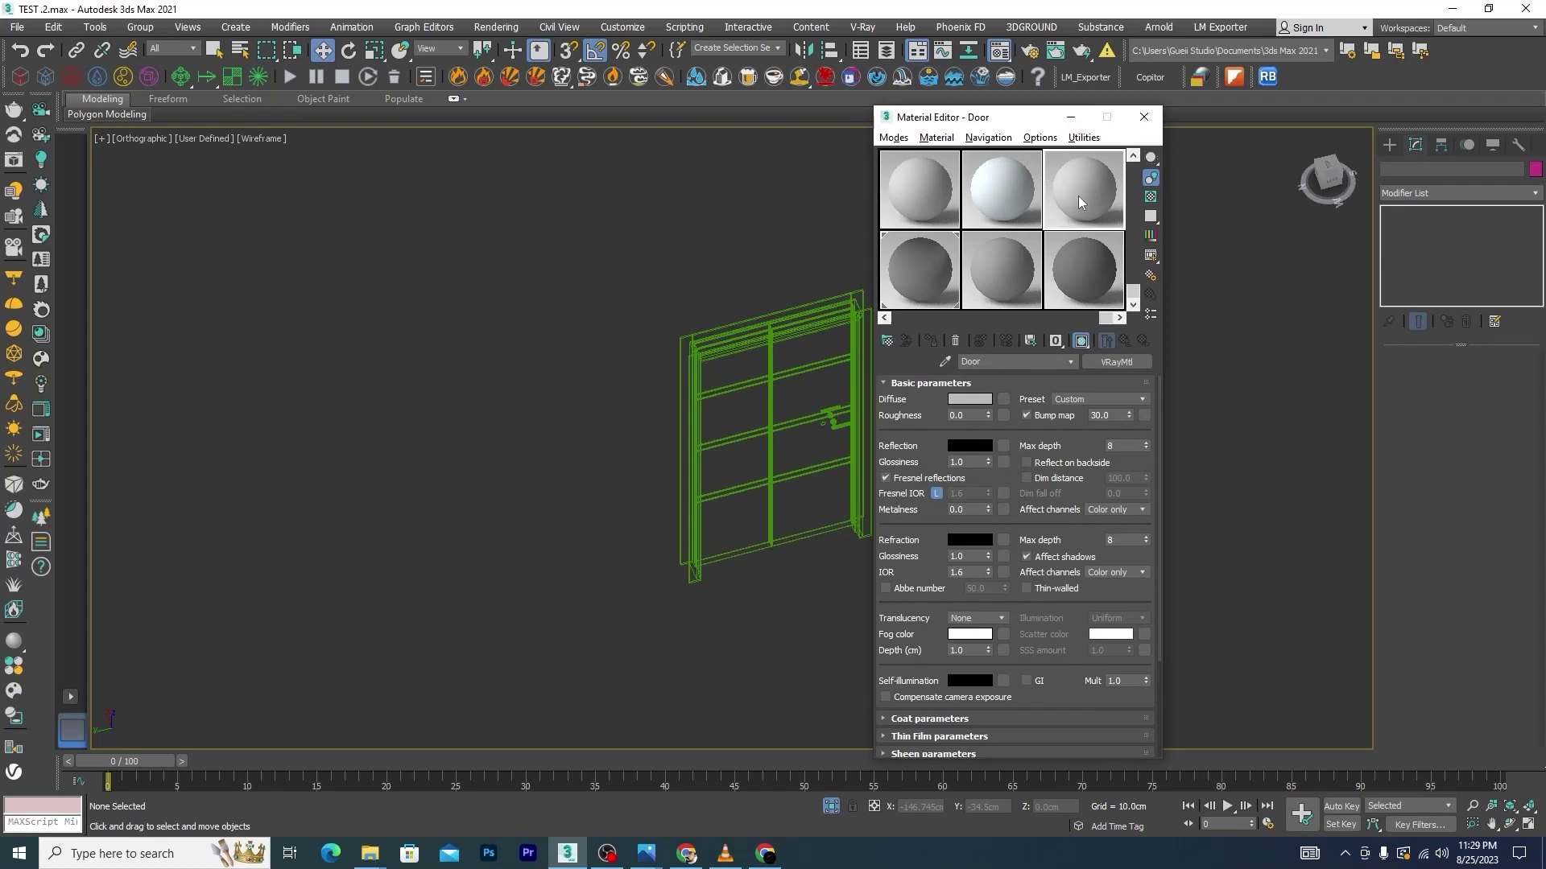
scroll(752, 413, down, 2)
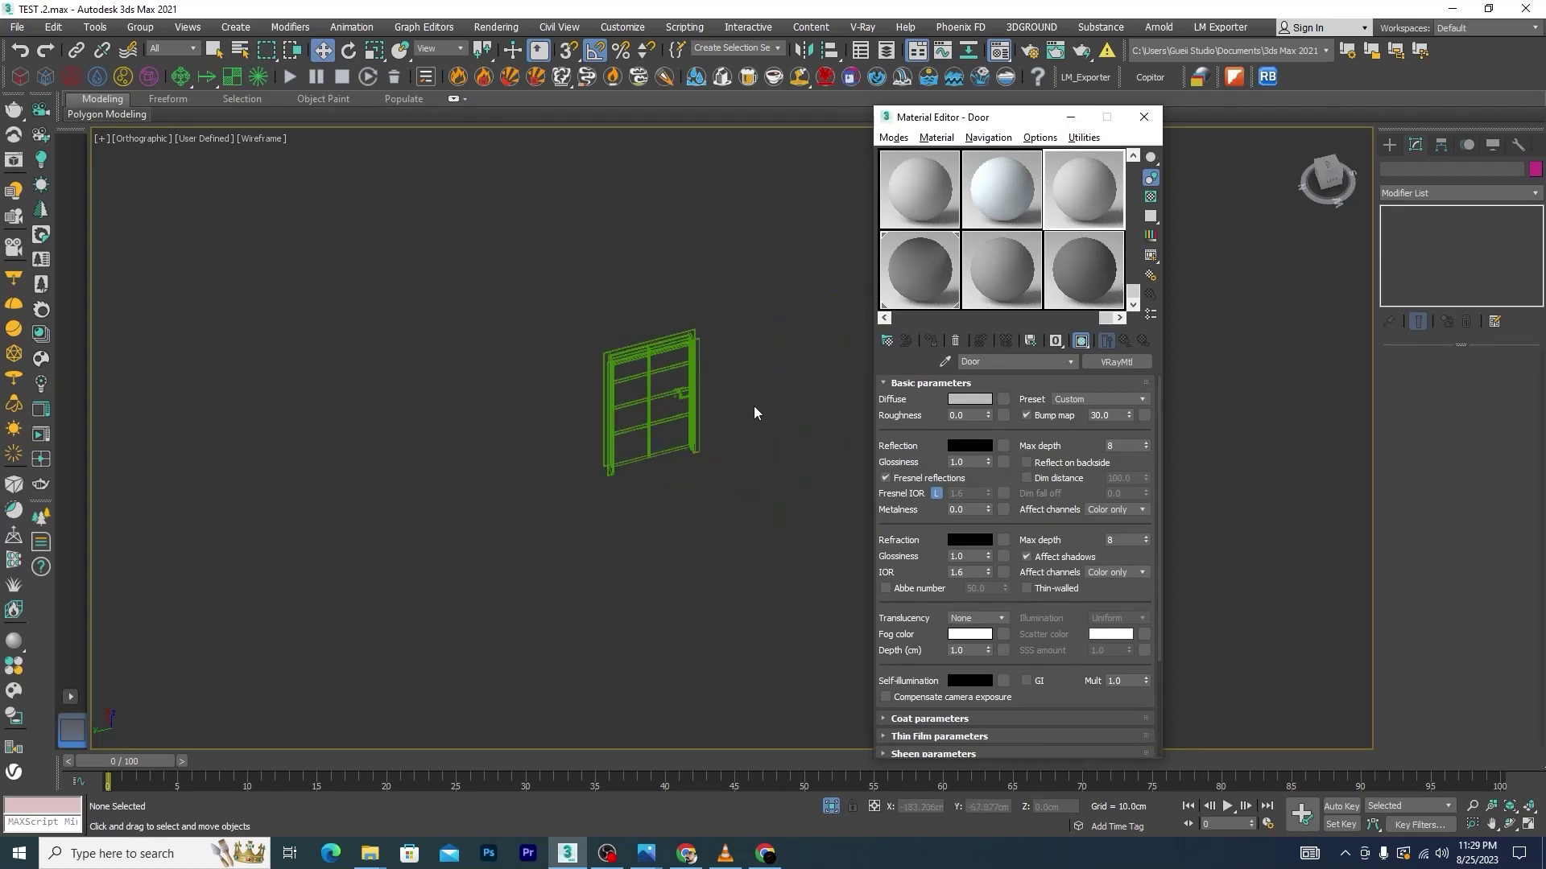
scroll(725, 402, up, 2)
key(F3)
Select and deselect the door, then bring up the material-type list for Door
scroll(697, 386, up, 3)
click(696, 387)
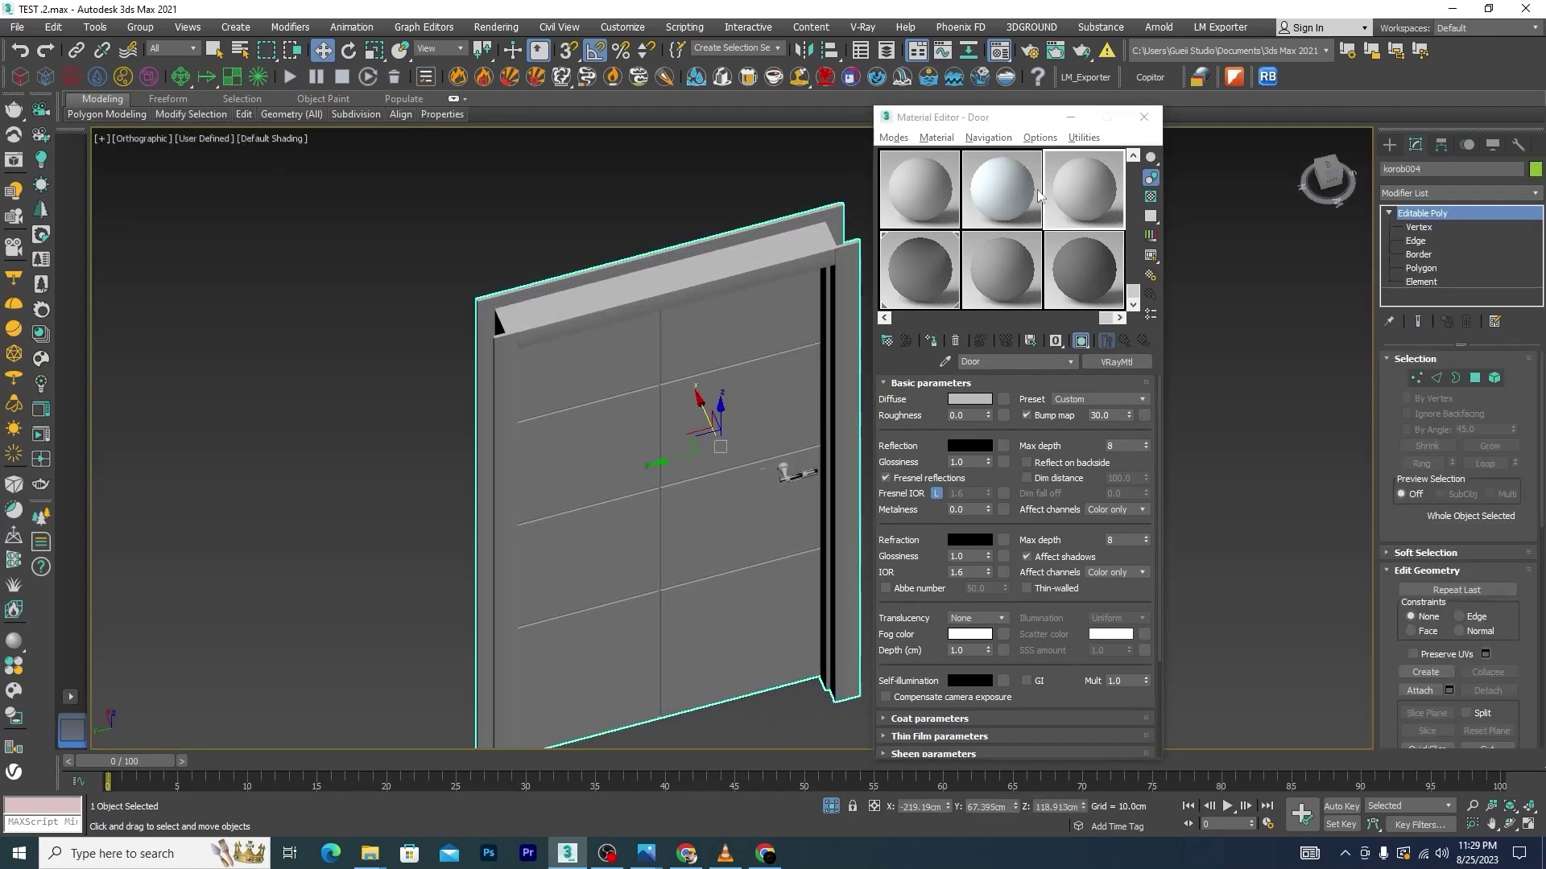
scroll(552, 395, down, 5)
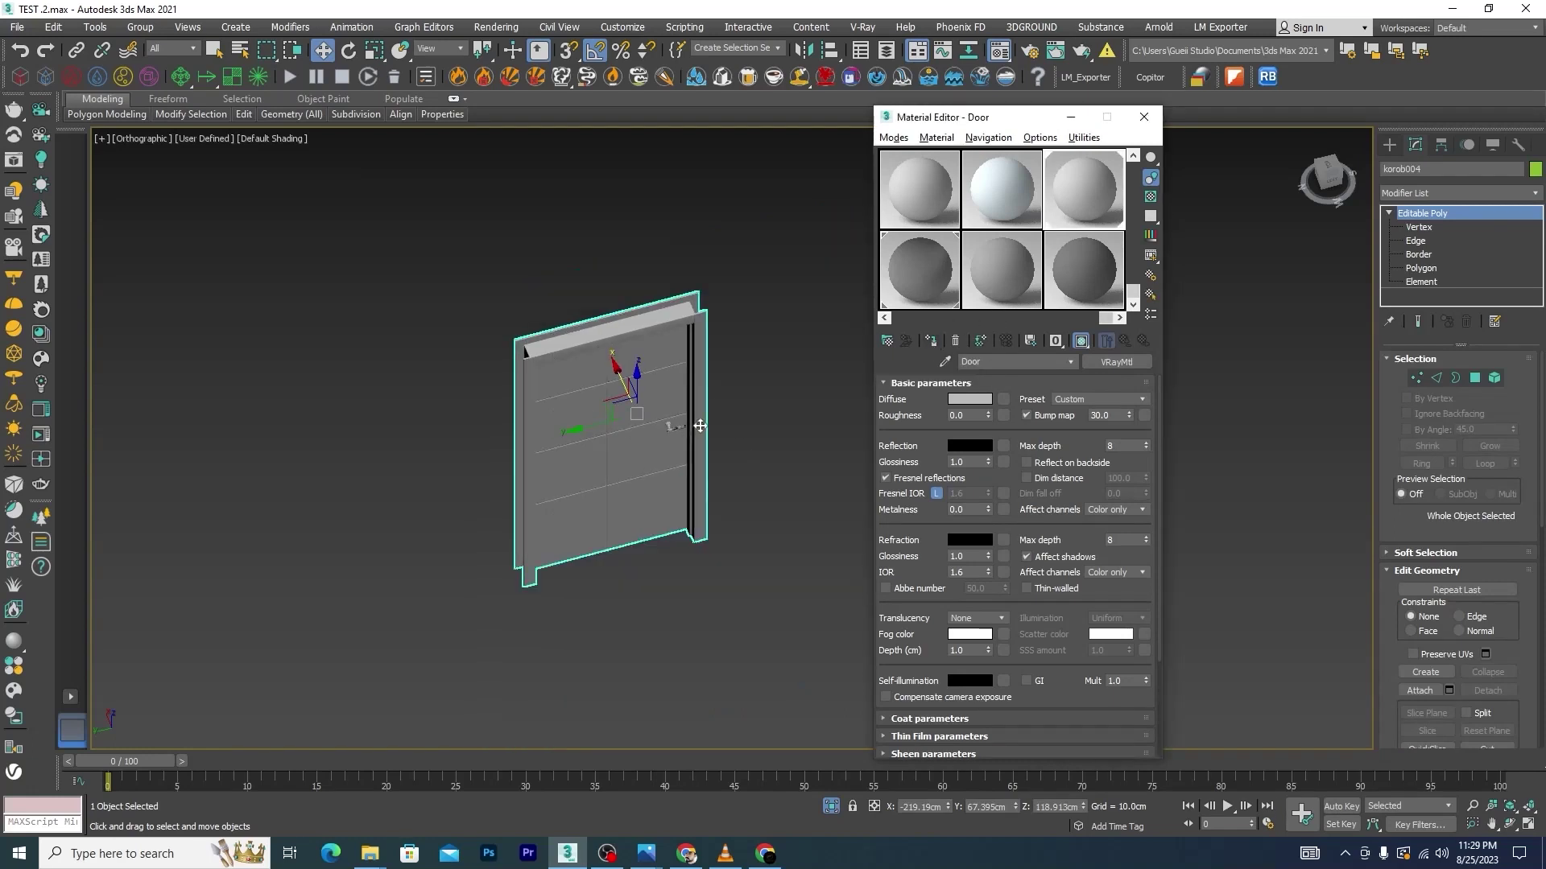
click(765, 443)
scroll(760, 442, up, 3)
scroll(673, 435, up, 3)
scroll(673, 435, up, 3)
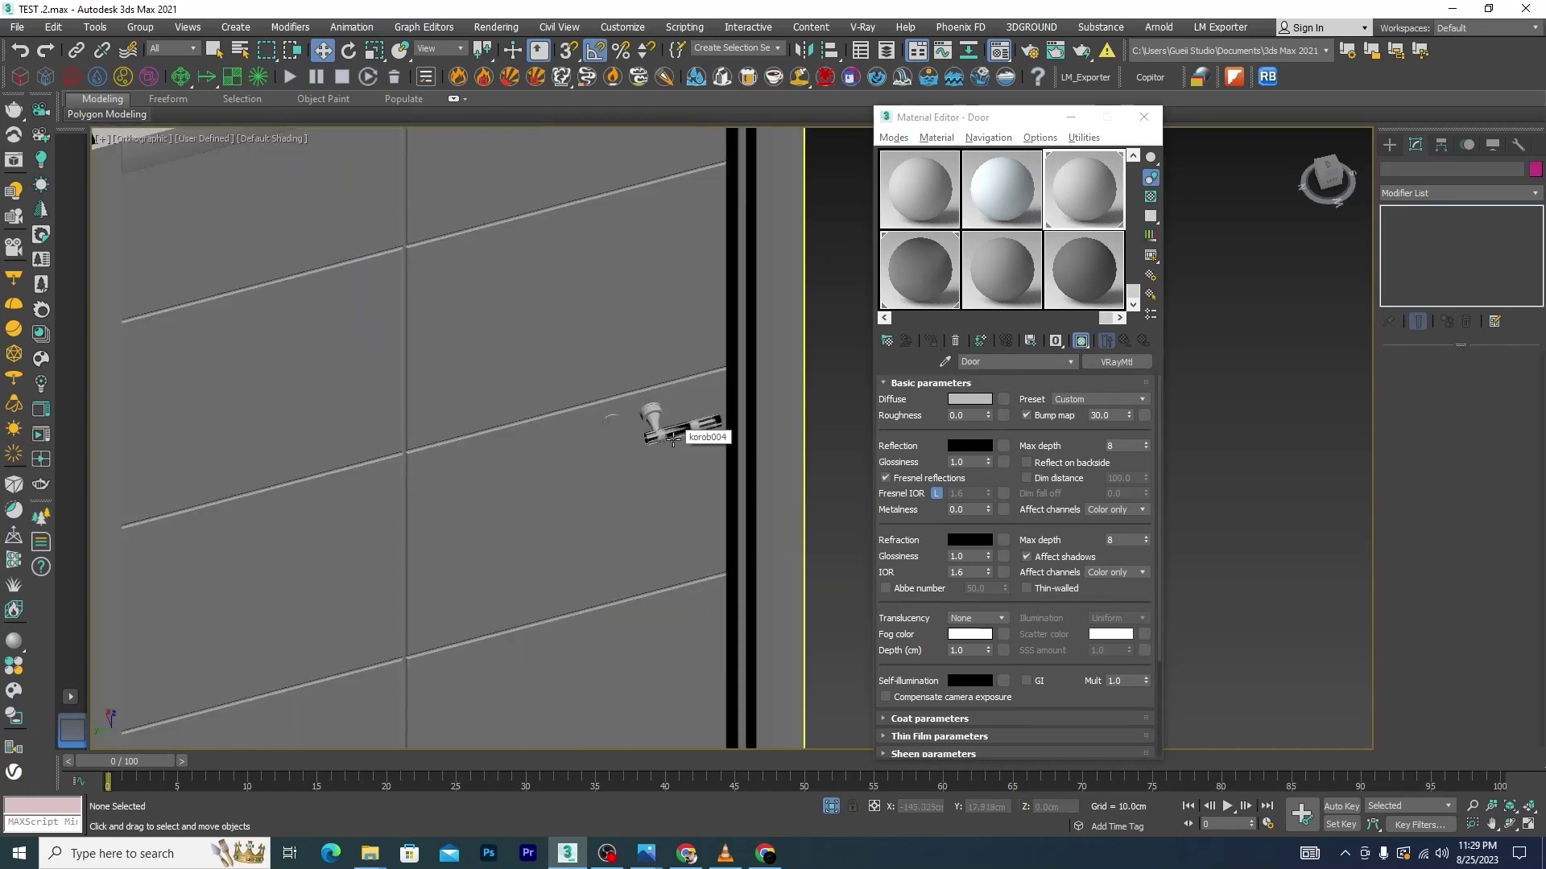
scroll(656, 424, down, 3)
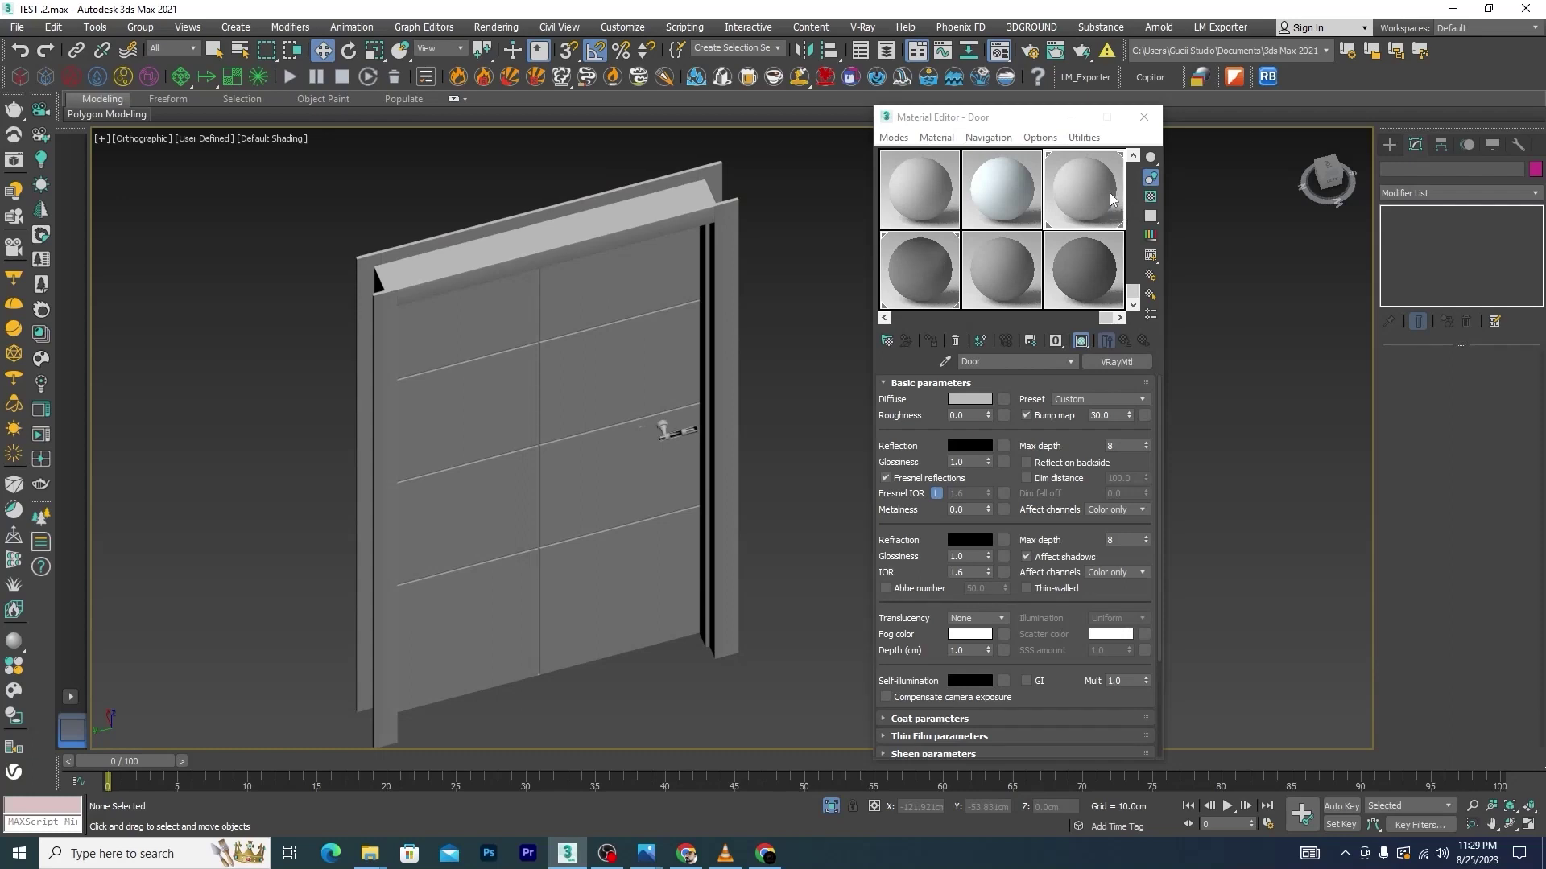
click(1114, 361)
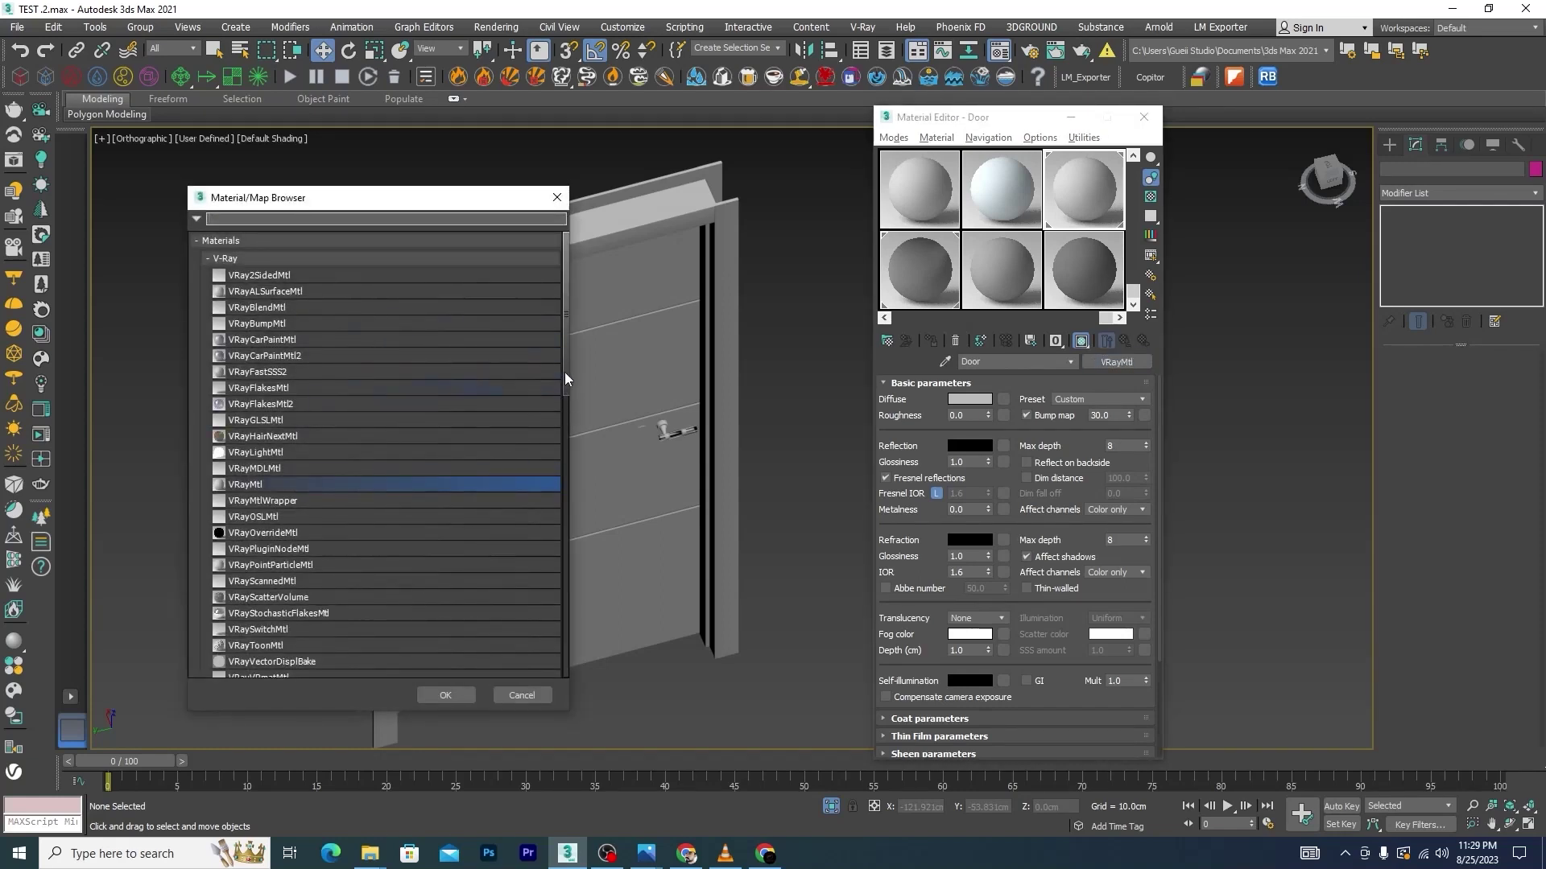
Convert Door to a Multi/Sub-Object material, keeping the old VRayMtl as a sub-material
drag(565, 379, 540, 490)
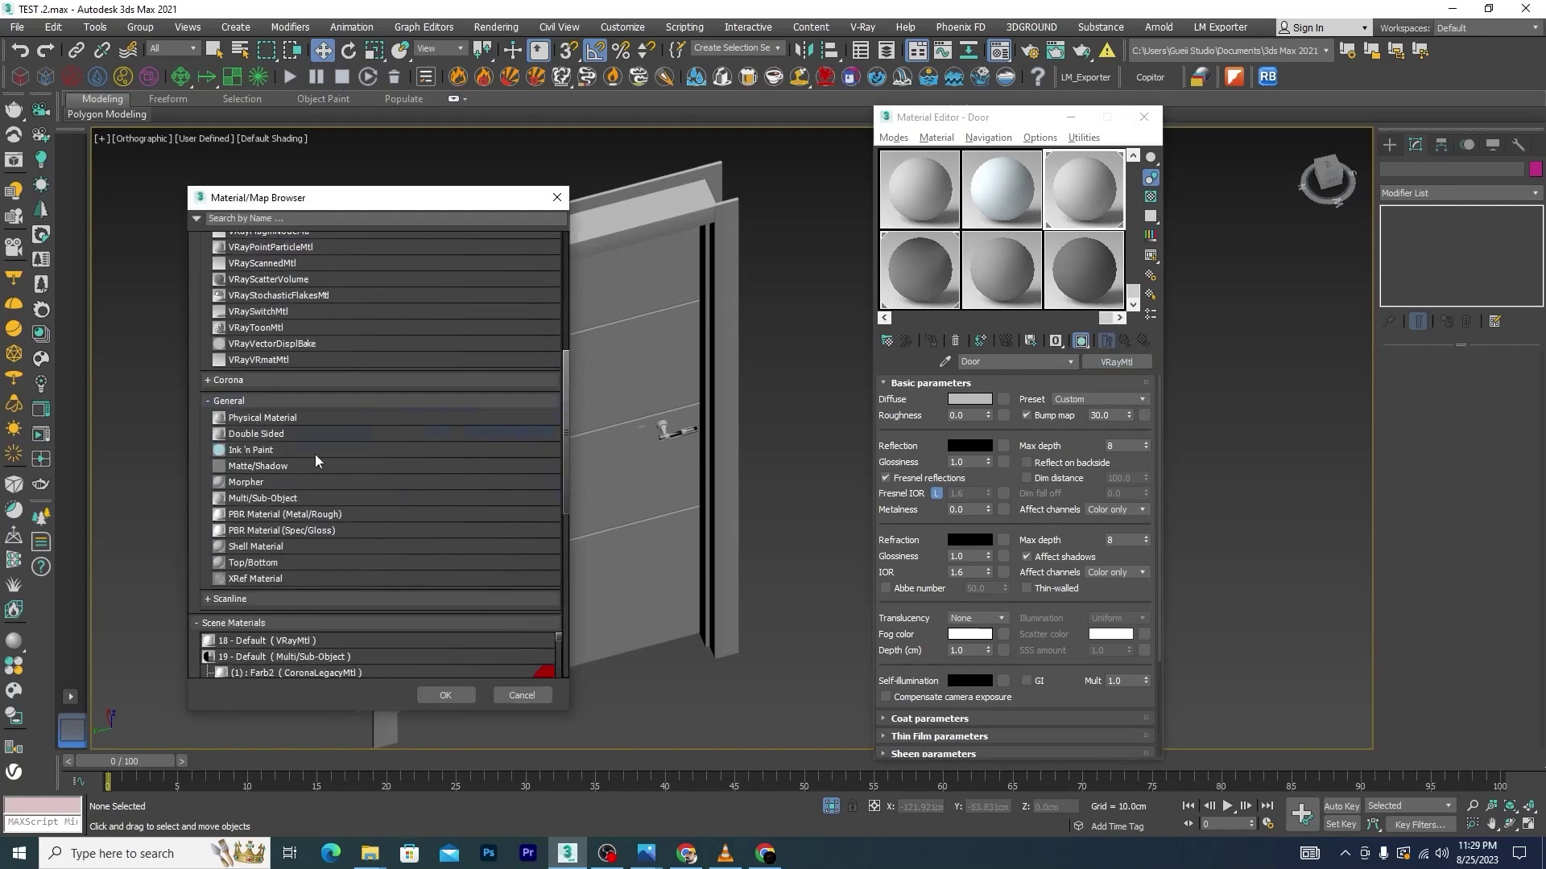
click(254, 500)
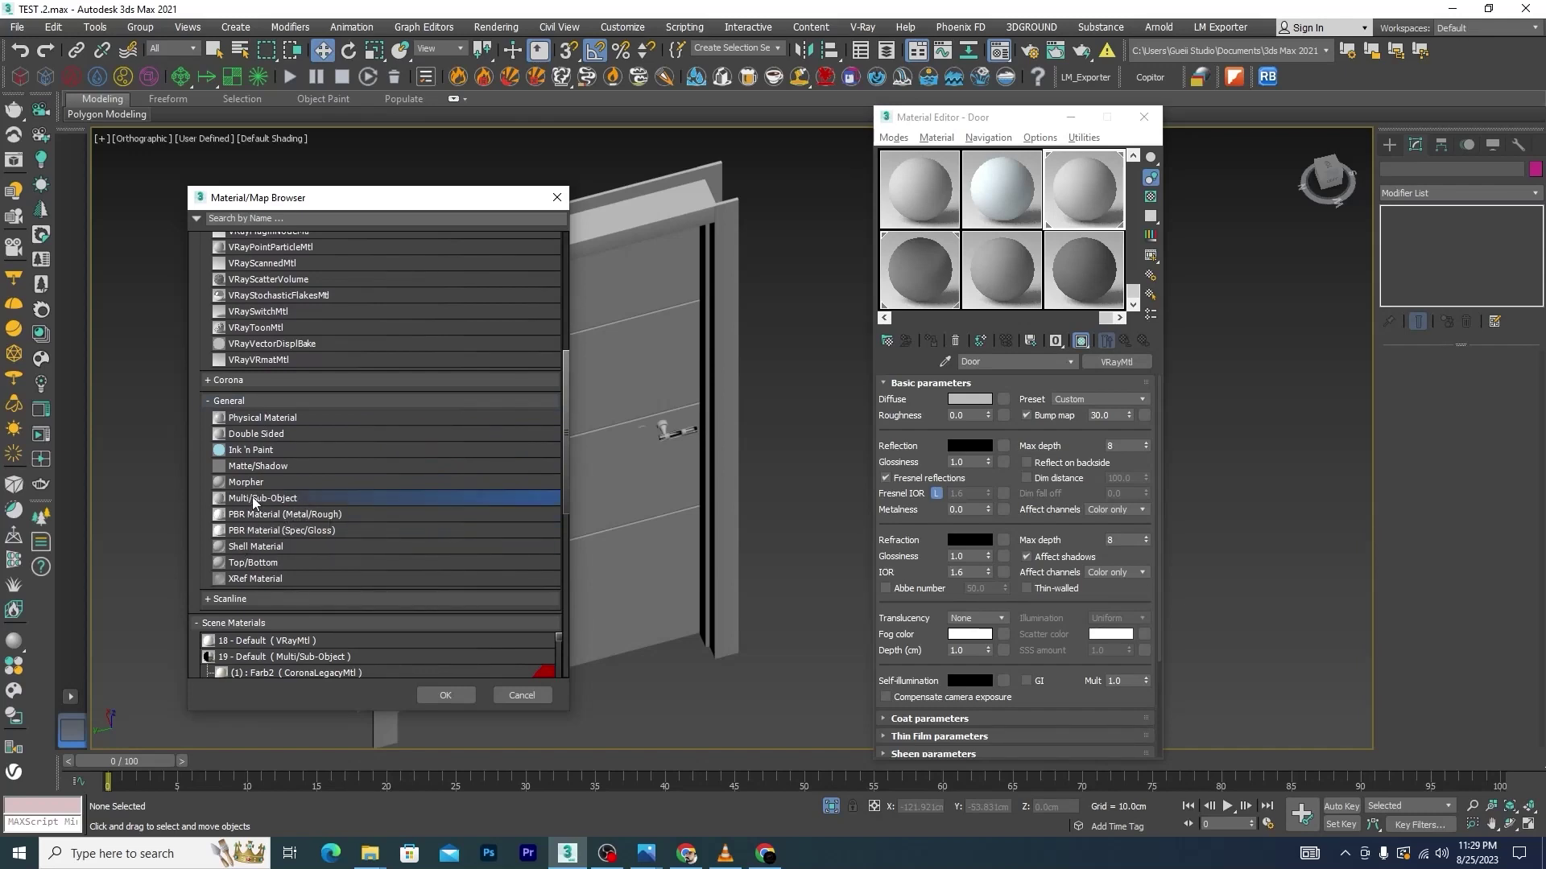
click(448, 697)
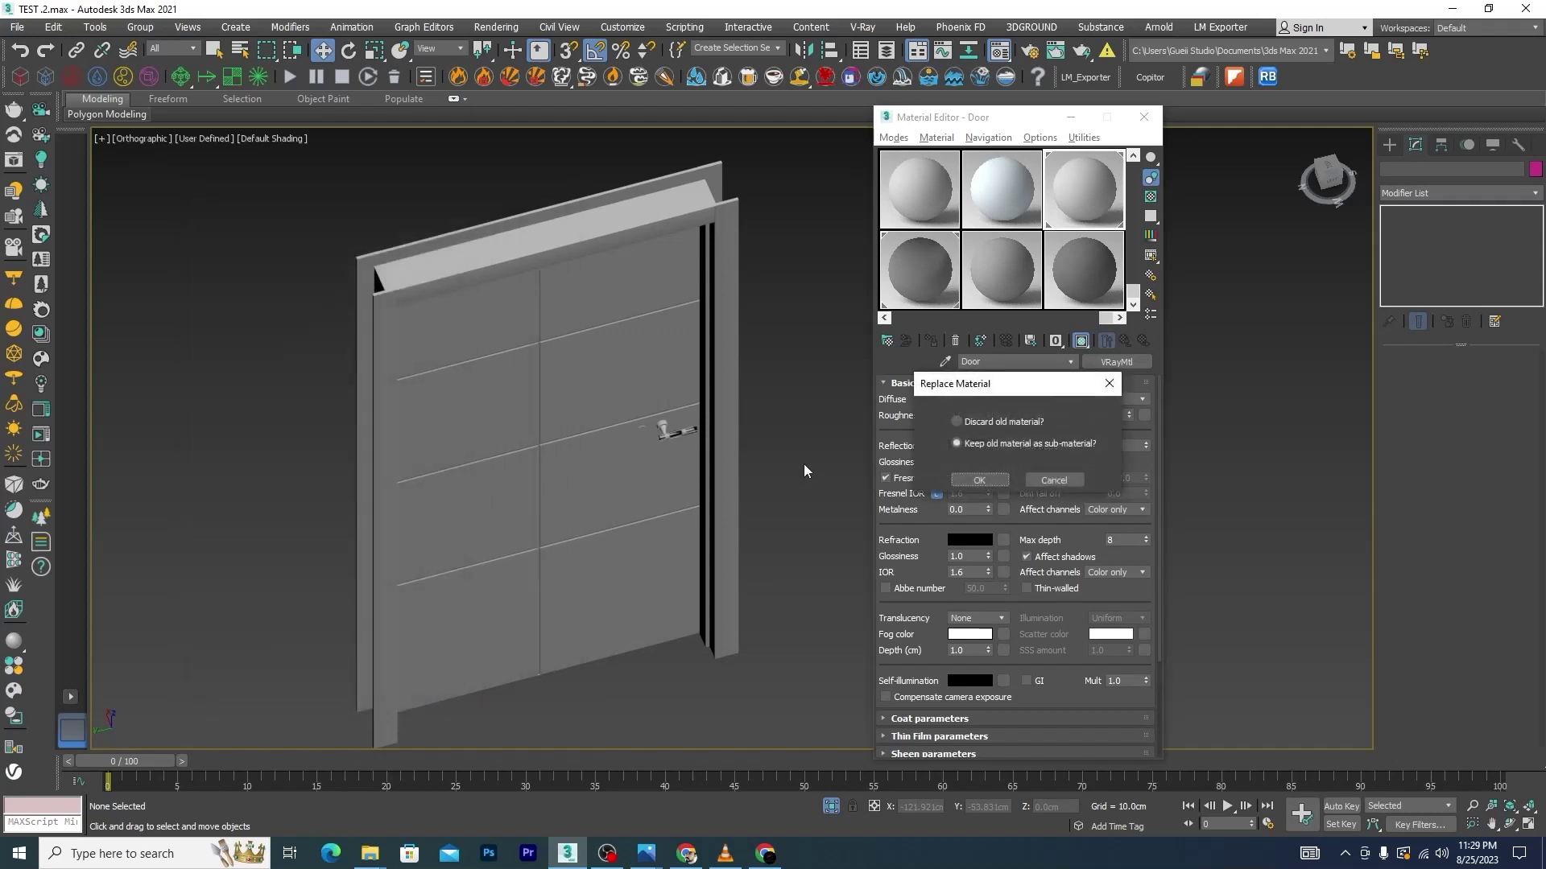
click(971, 477)
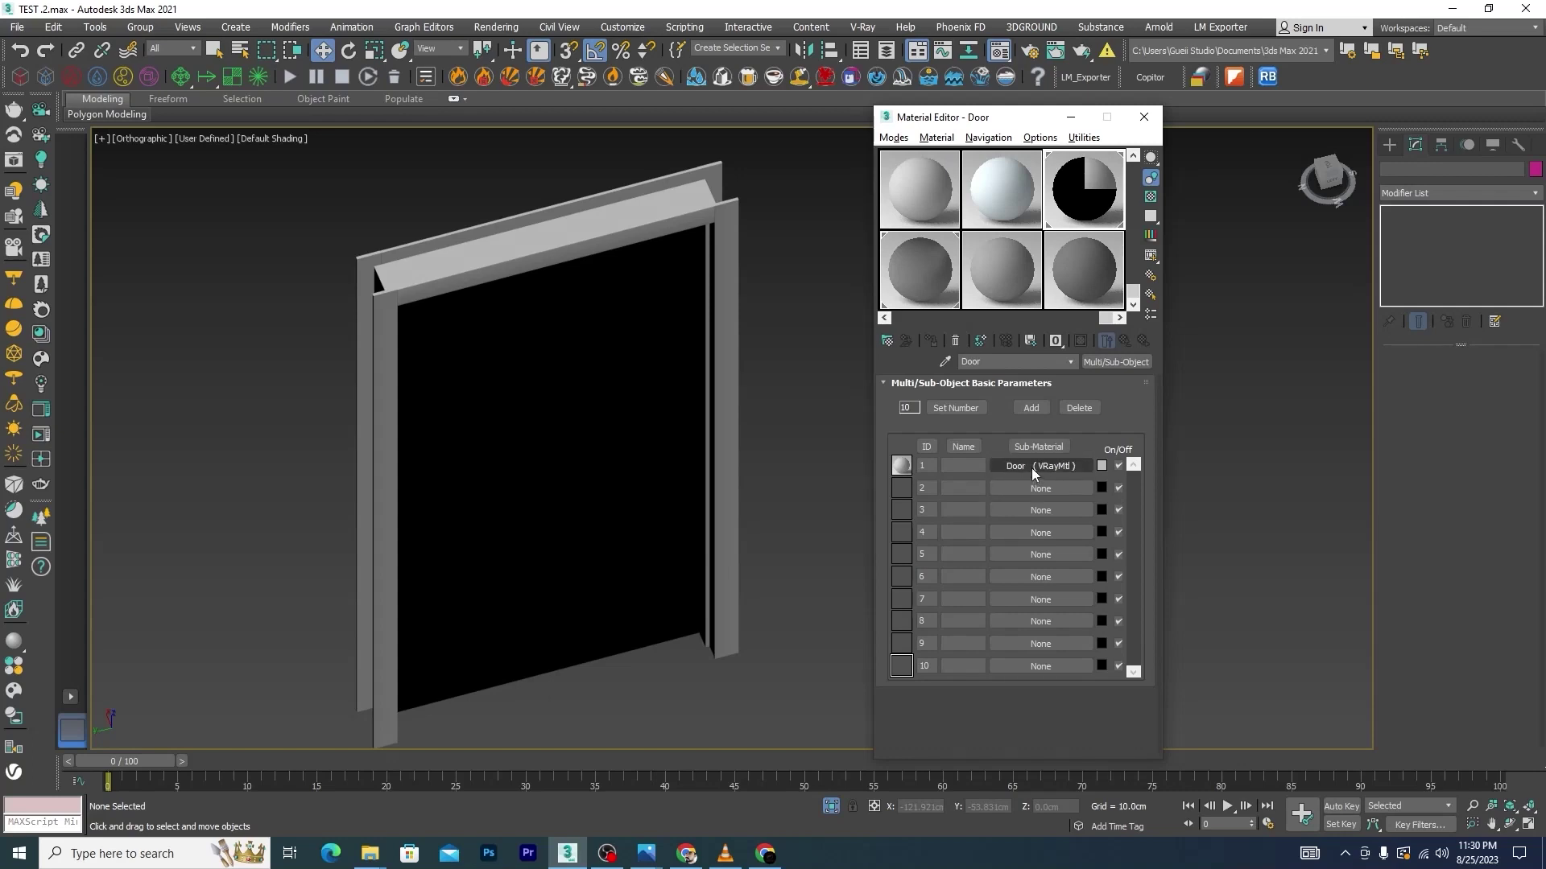
Open sub-material 1 and bring up the map list for its Diffuse
click(969, 465)
click(1050, 467)
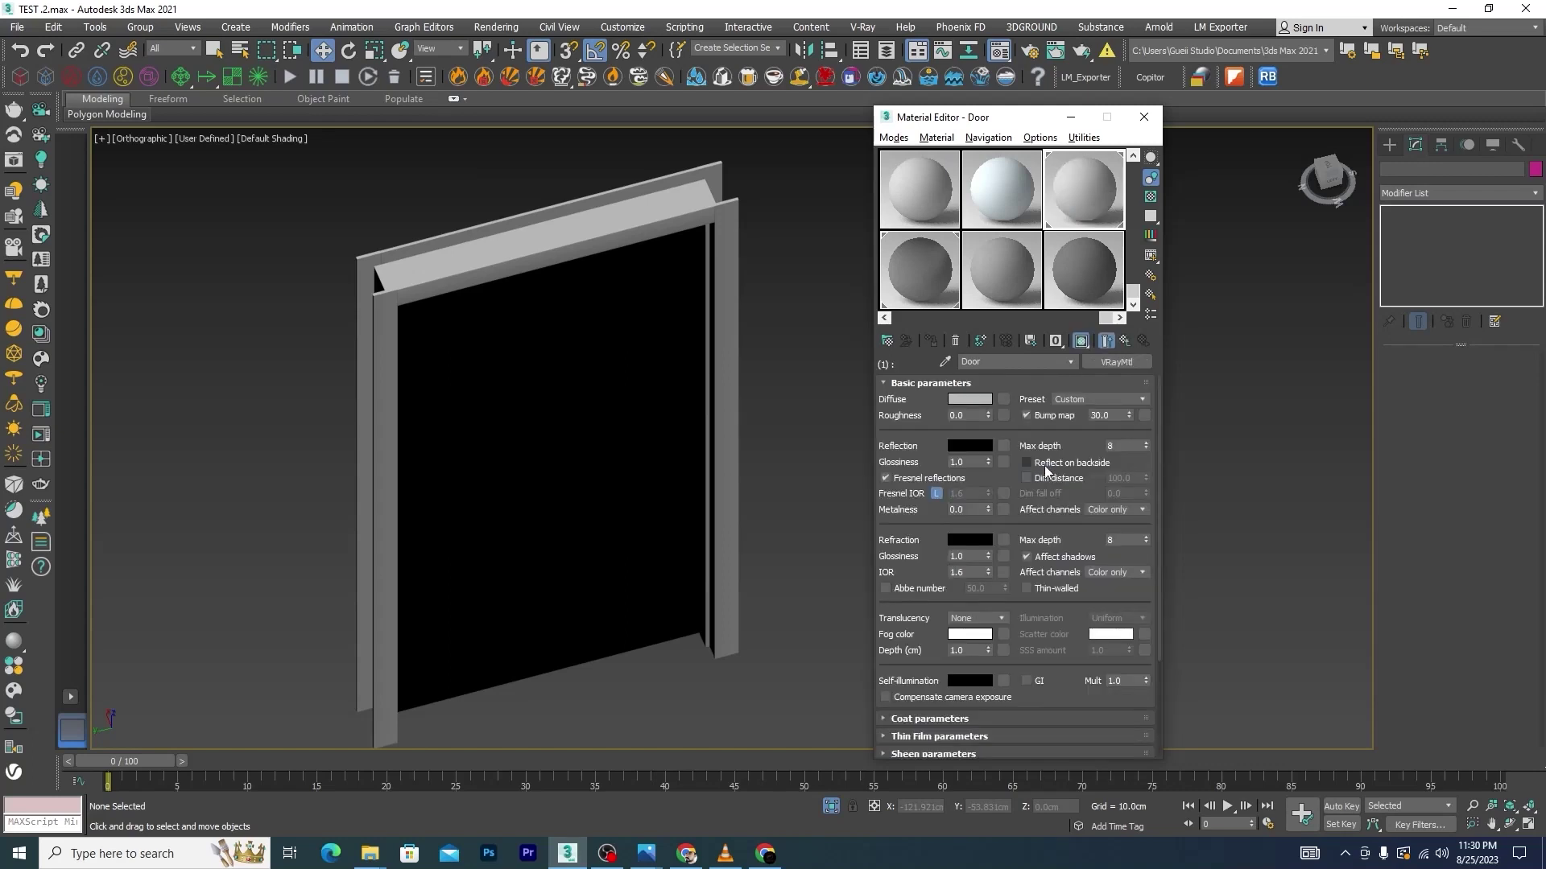
click(1003, 405)
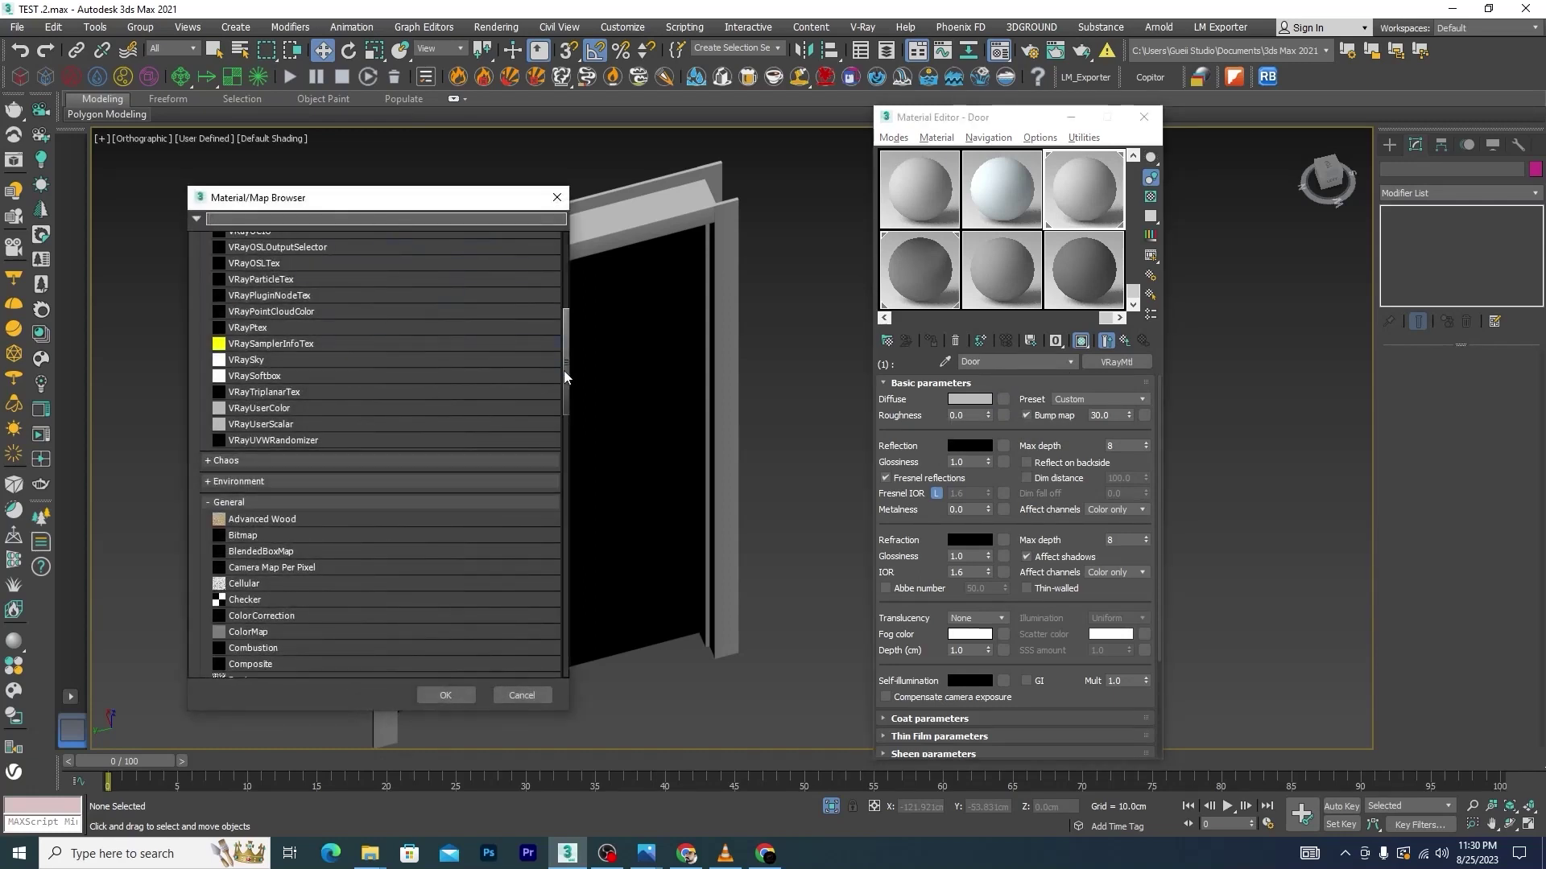
Assign a VRayBitmap to the Door sub-material's Diffuse slot
drag(563, 371, 565, 256)
click(265, 278)
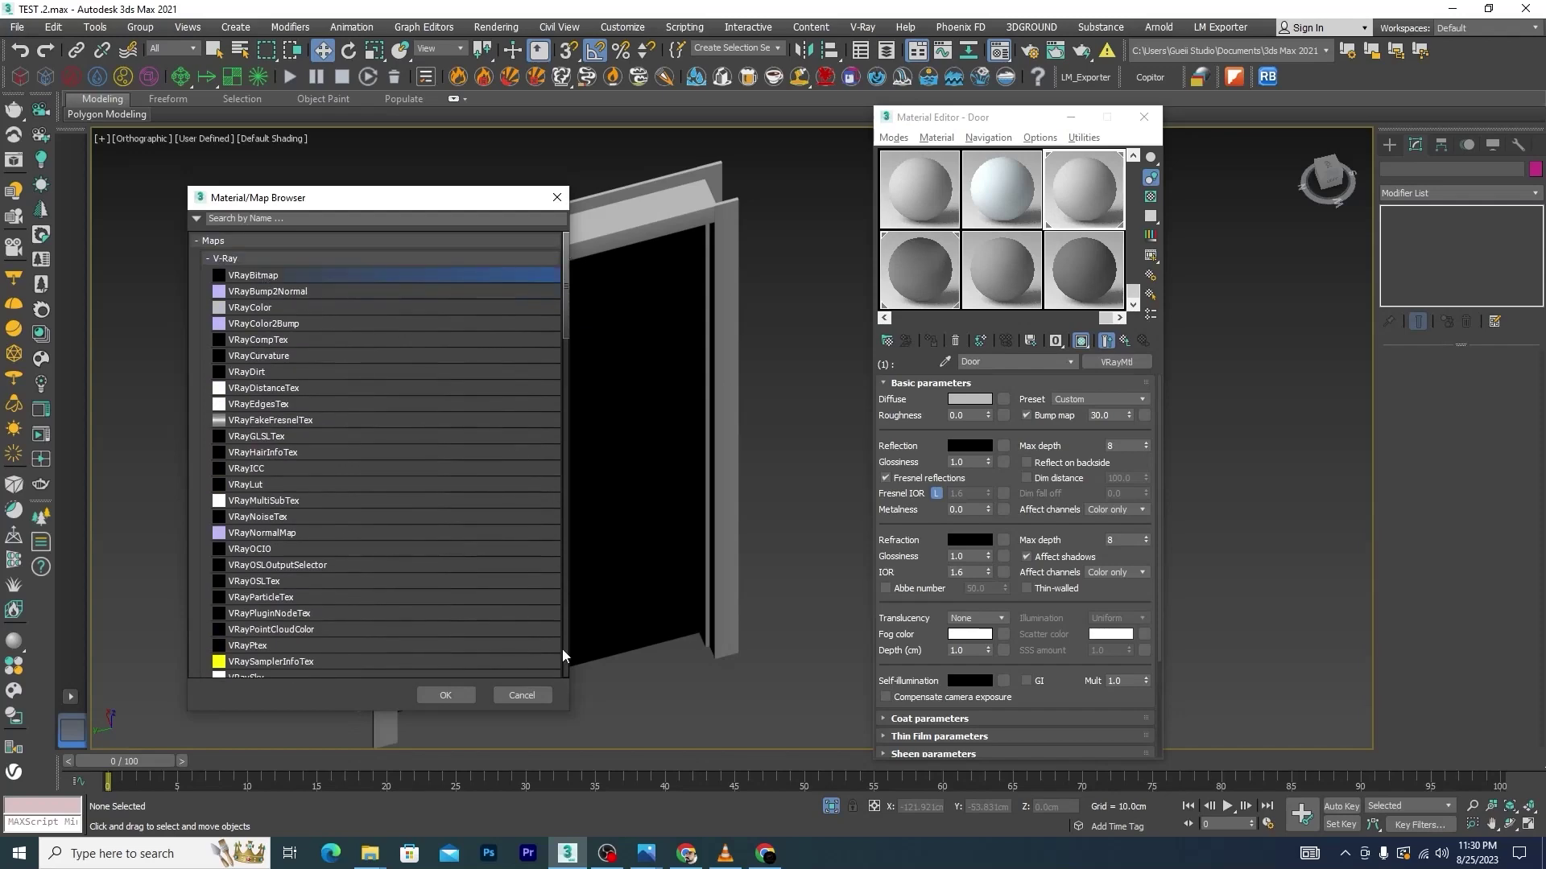
click(445, 695)
click(1131, 406)
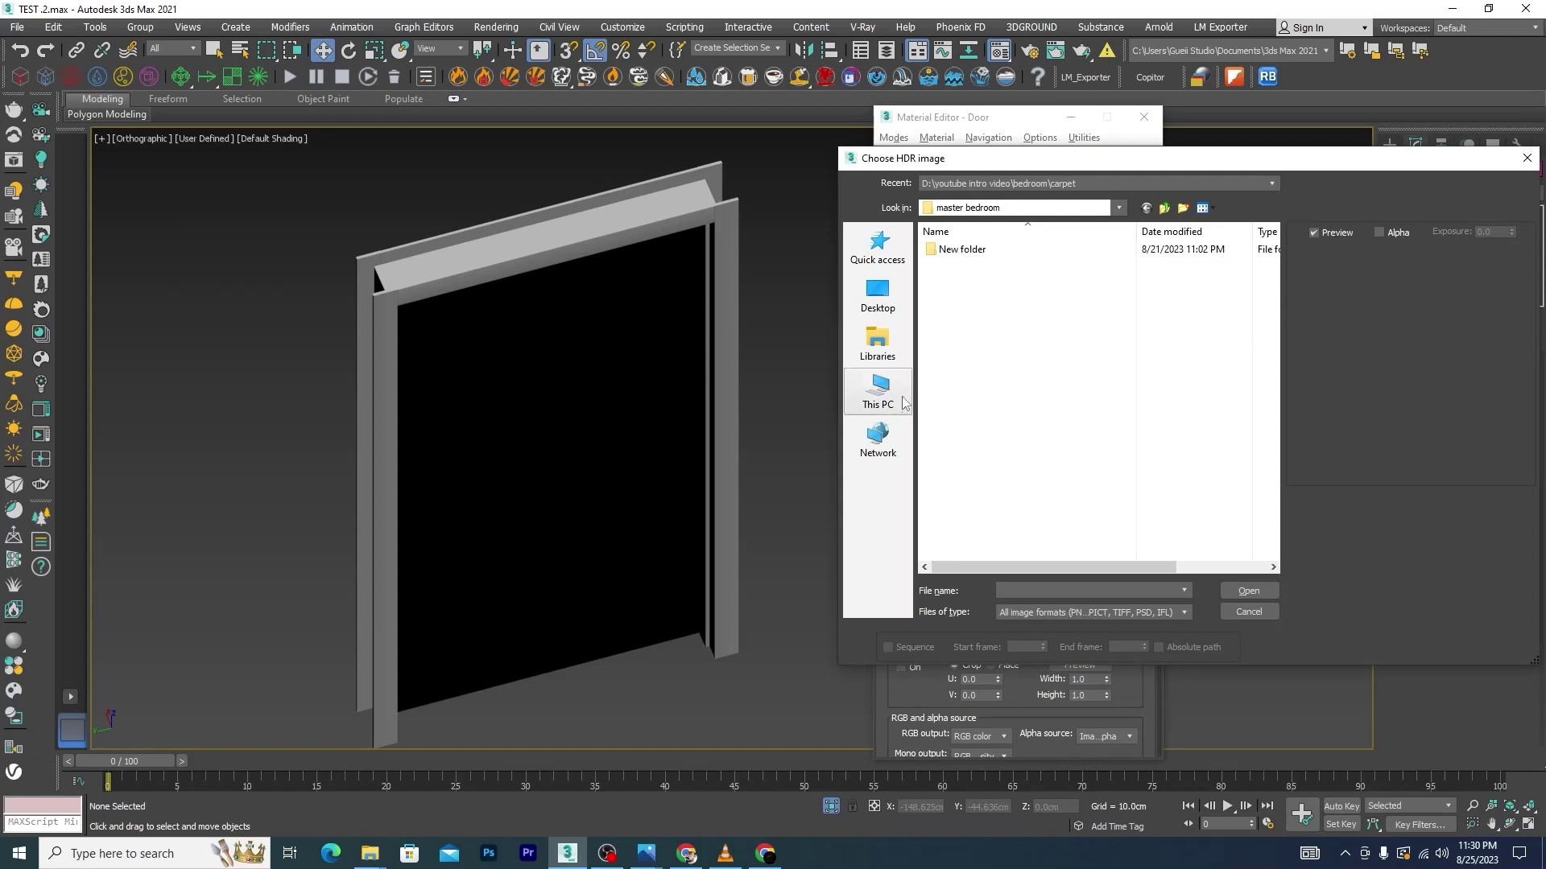
Load D:\youtube intro video\bedroom\door\1.jpg into the bitmap and return to the parent material
click(885, 394)
scroll(1090, 434, down, 1)
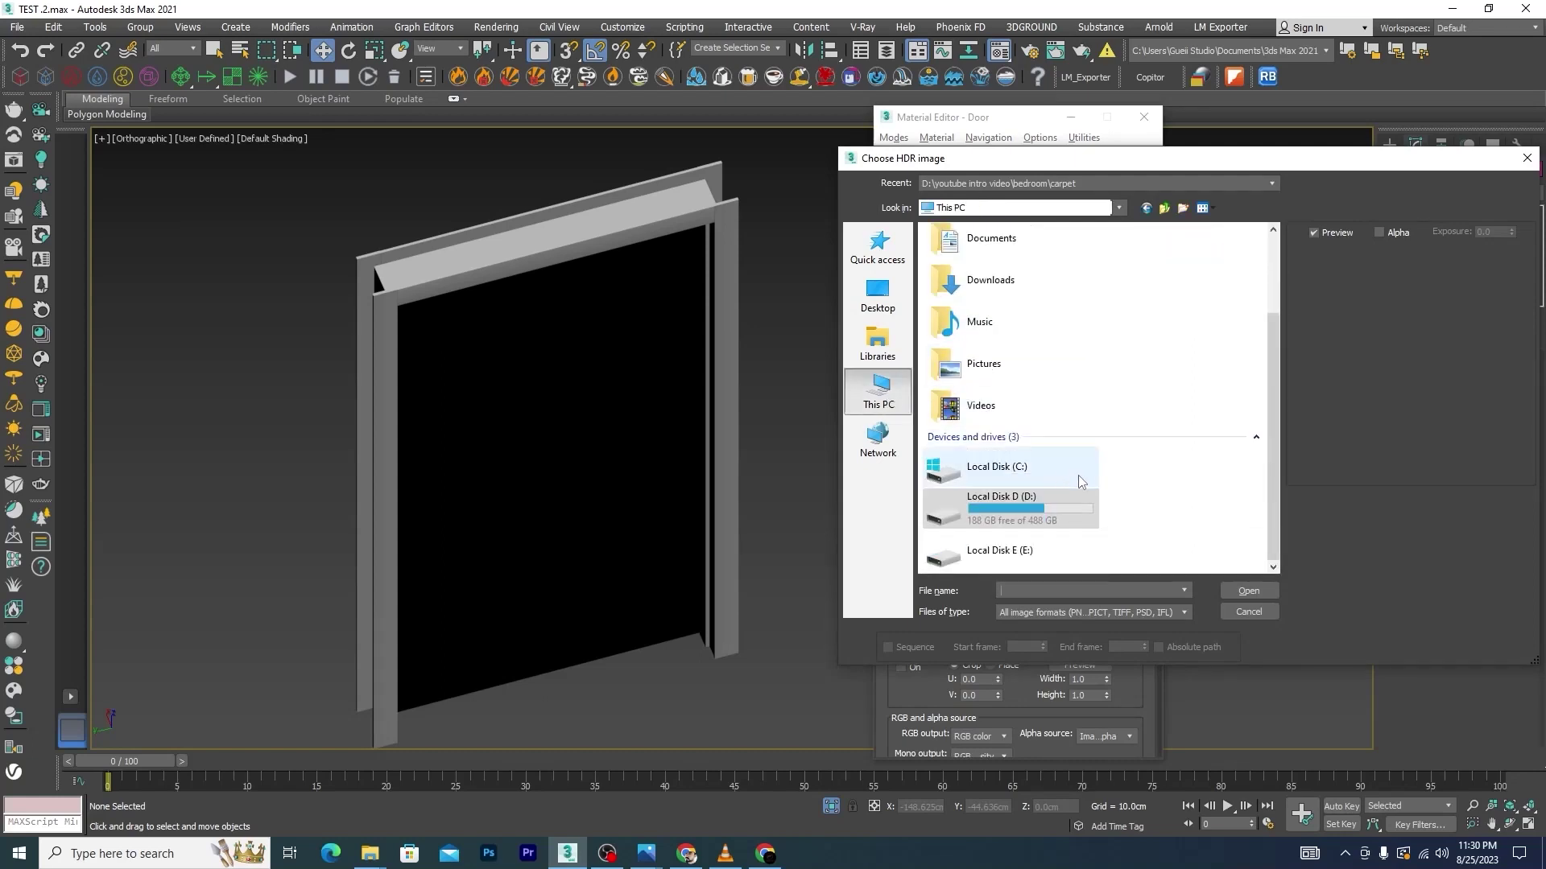
double_click(1018, 499)
scroll(1016, 469, down, 1)
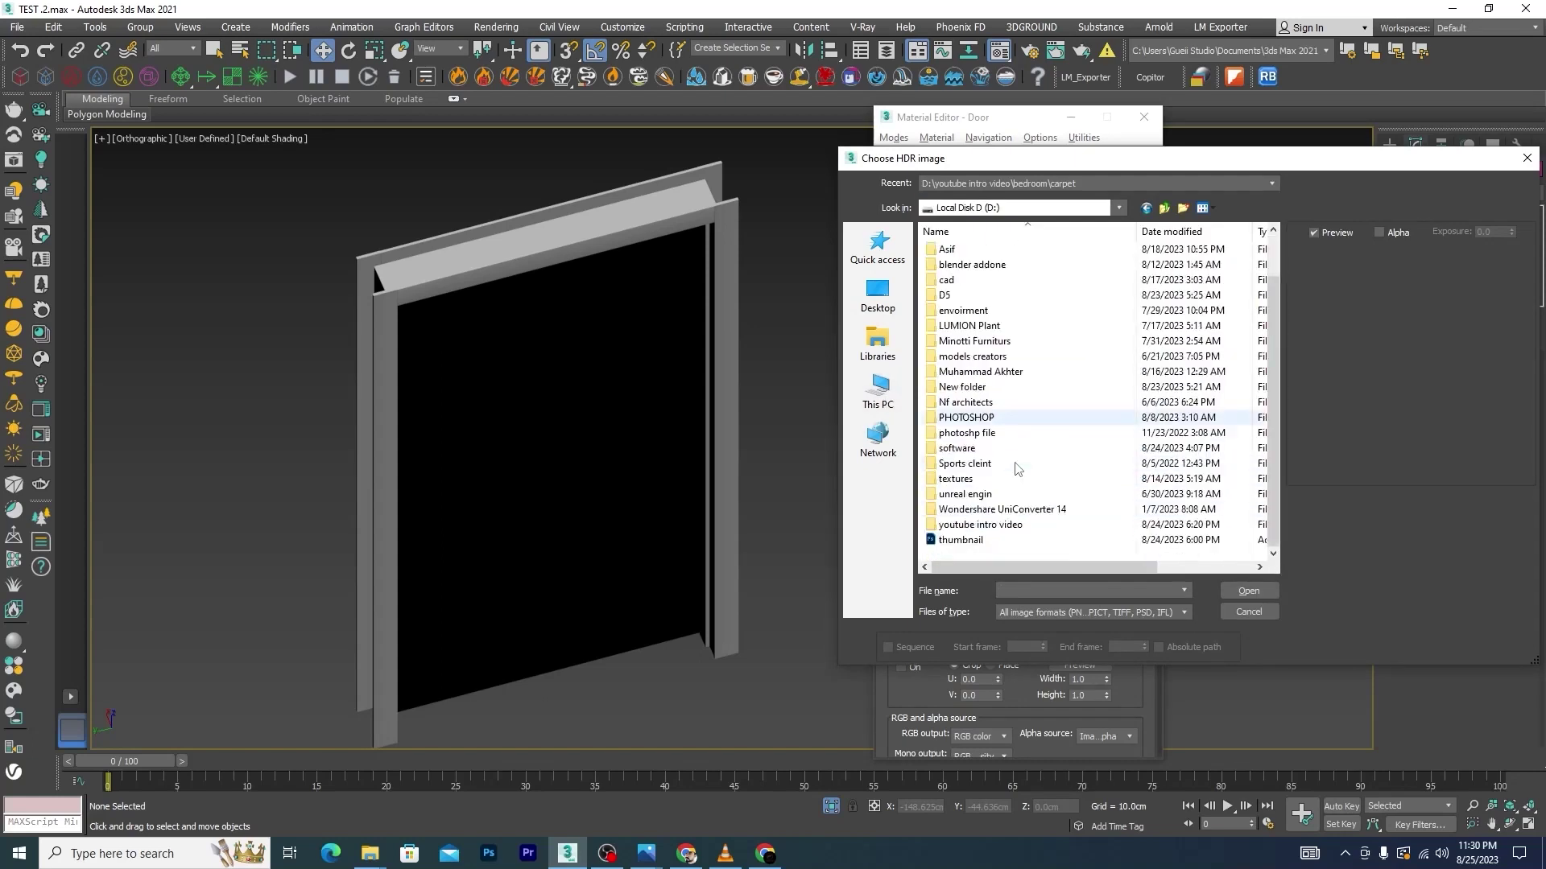
double_click(978, 524)
double_click(960, 312)
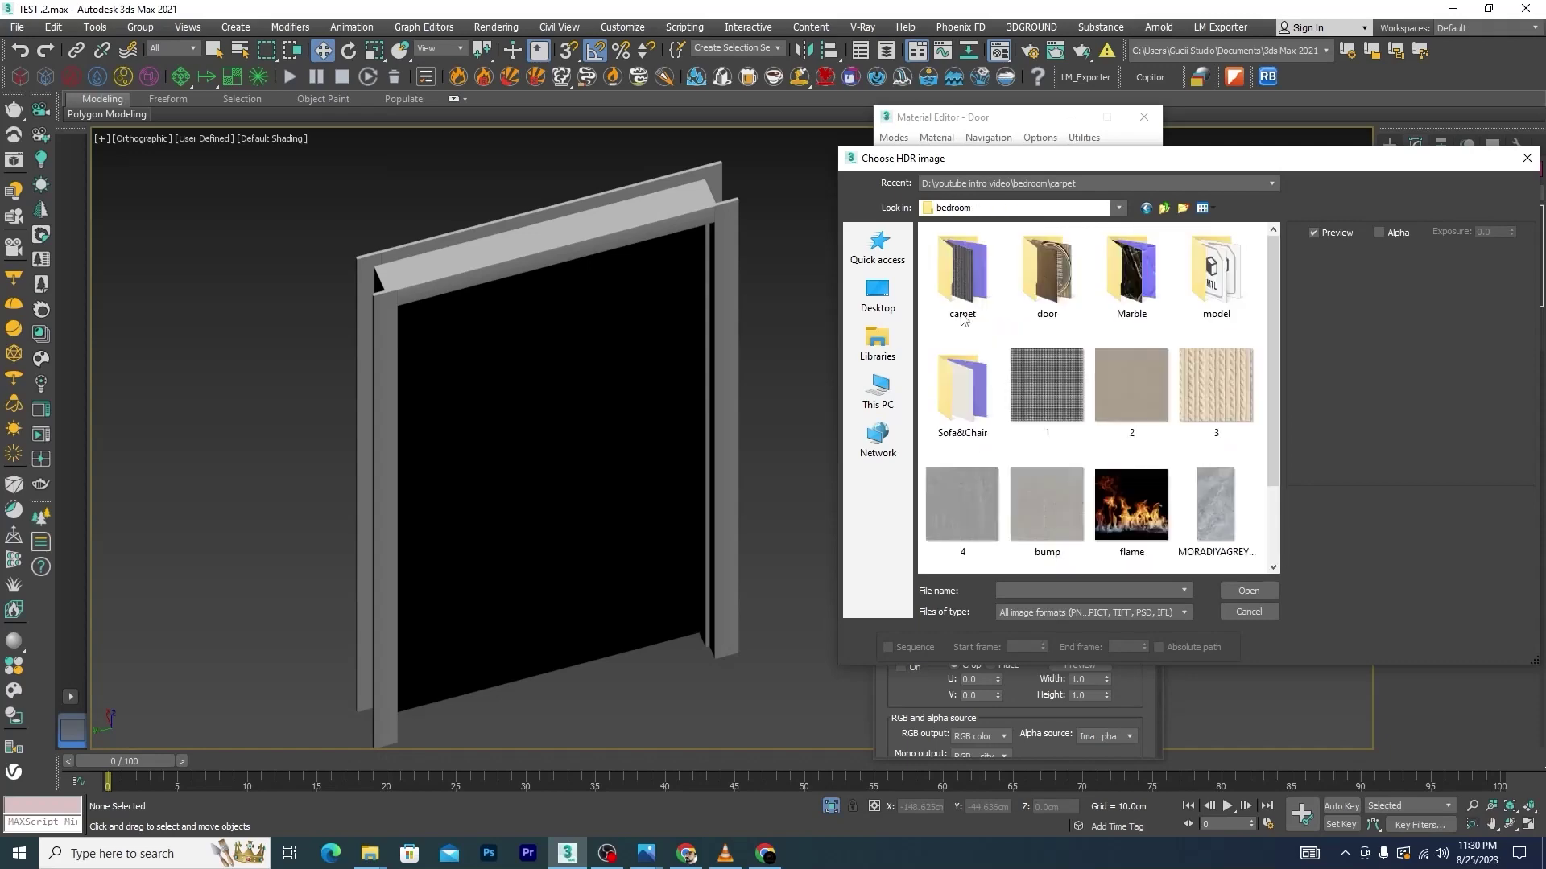
double_click(1057, 280)
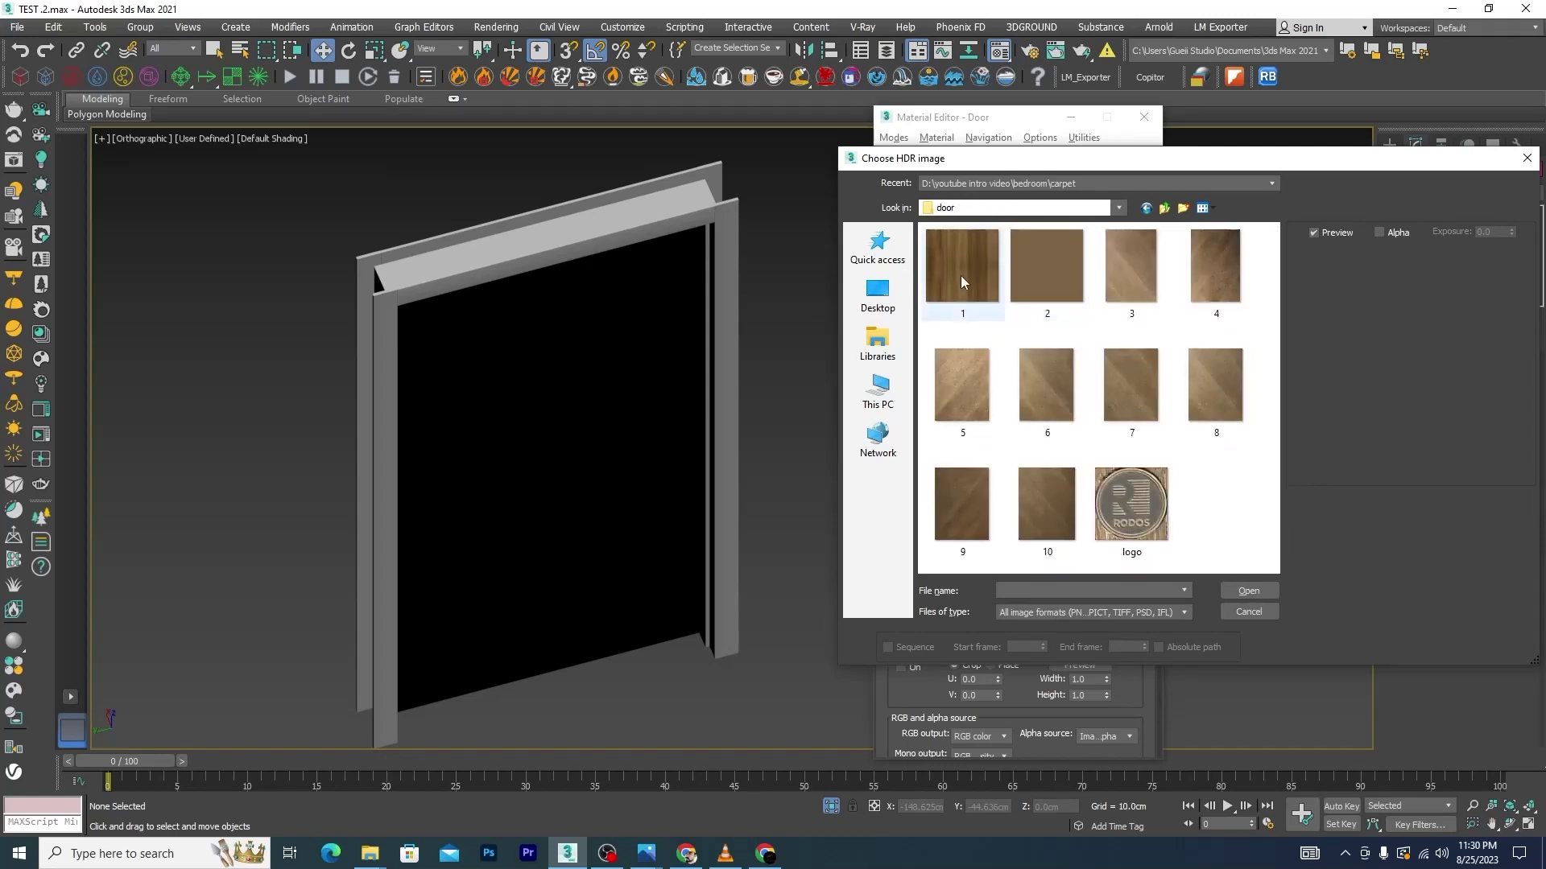
click(960, 276)
click(1248, 592)
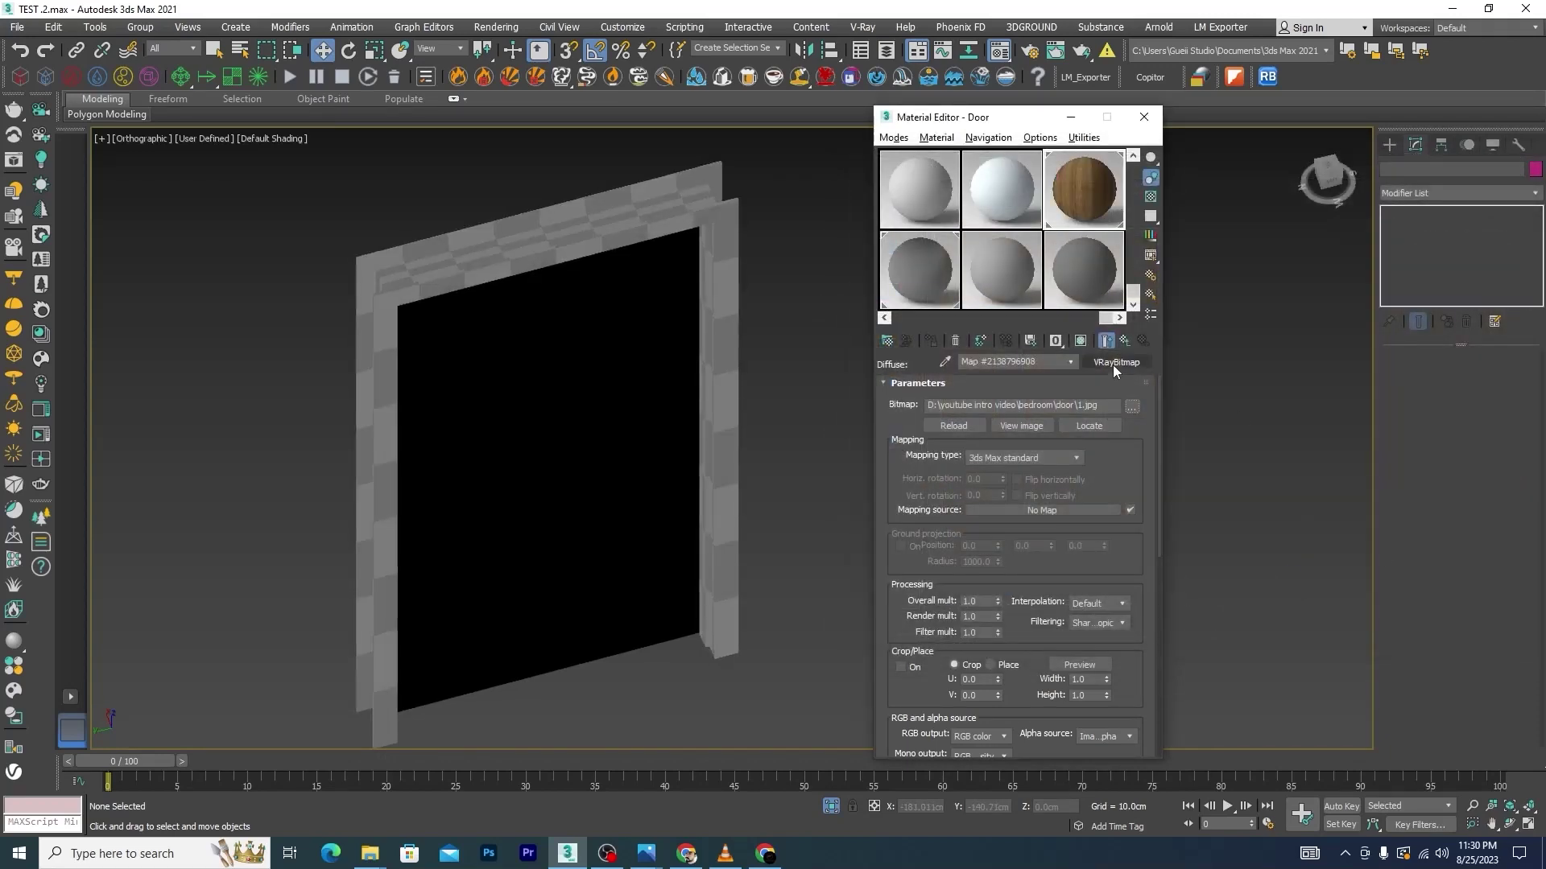
scroll(758, 233, up, 8)
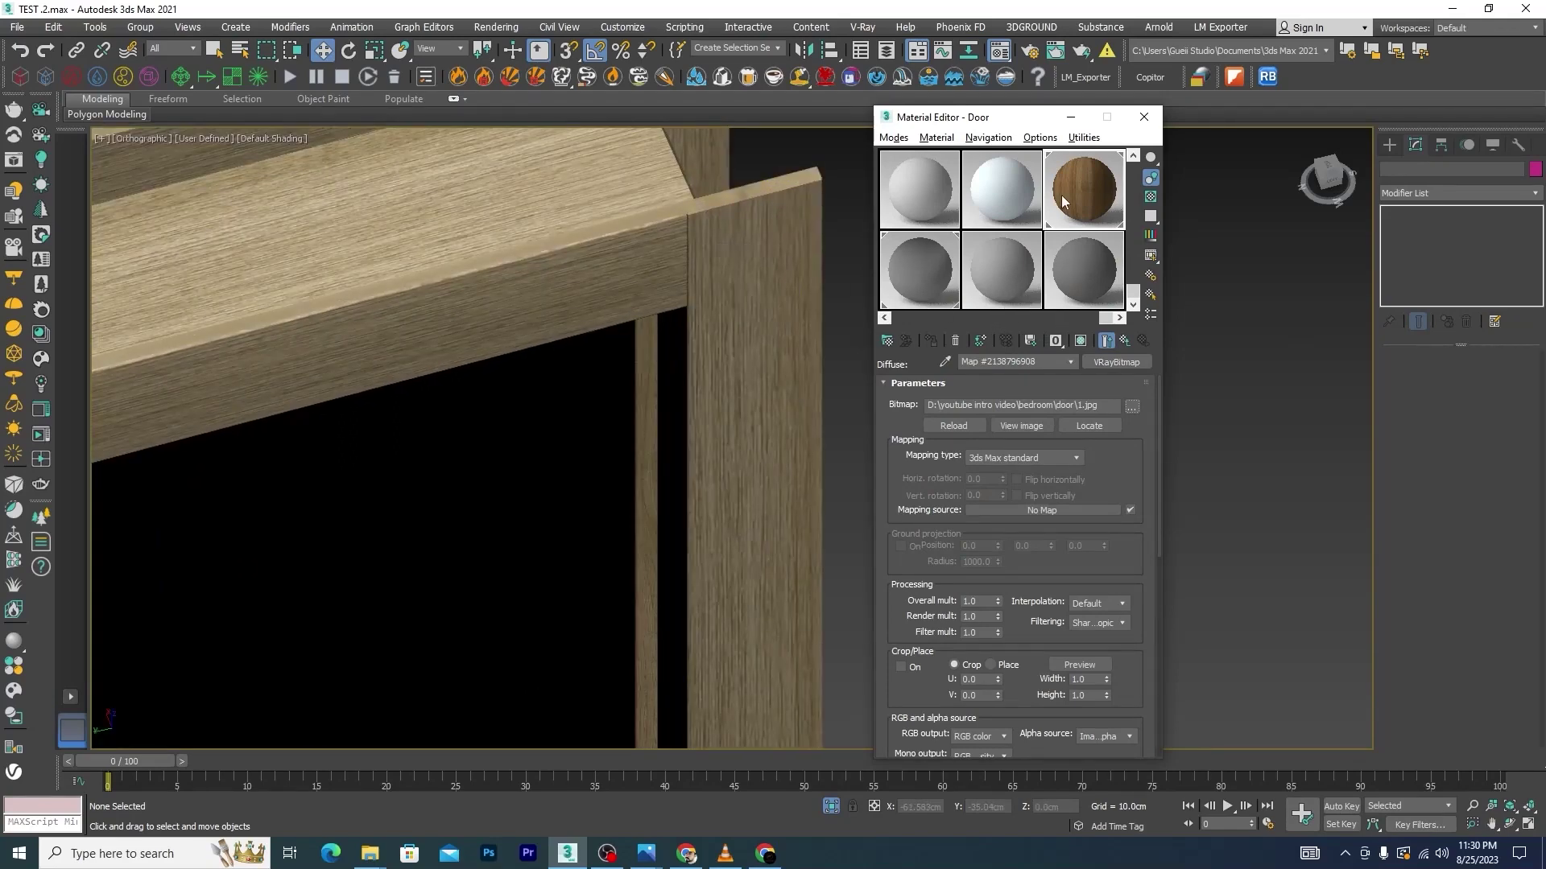
click(1124, 345)
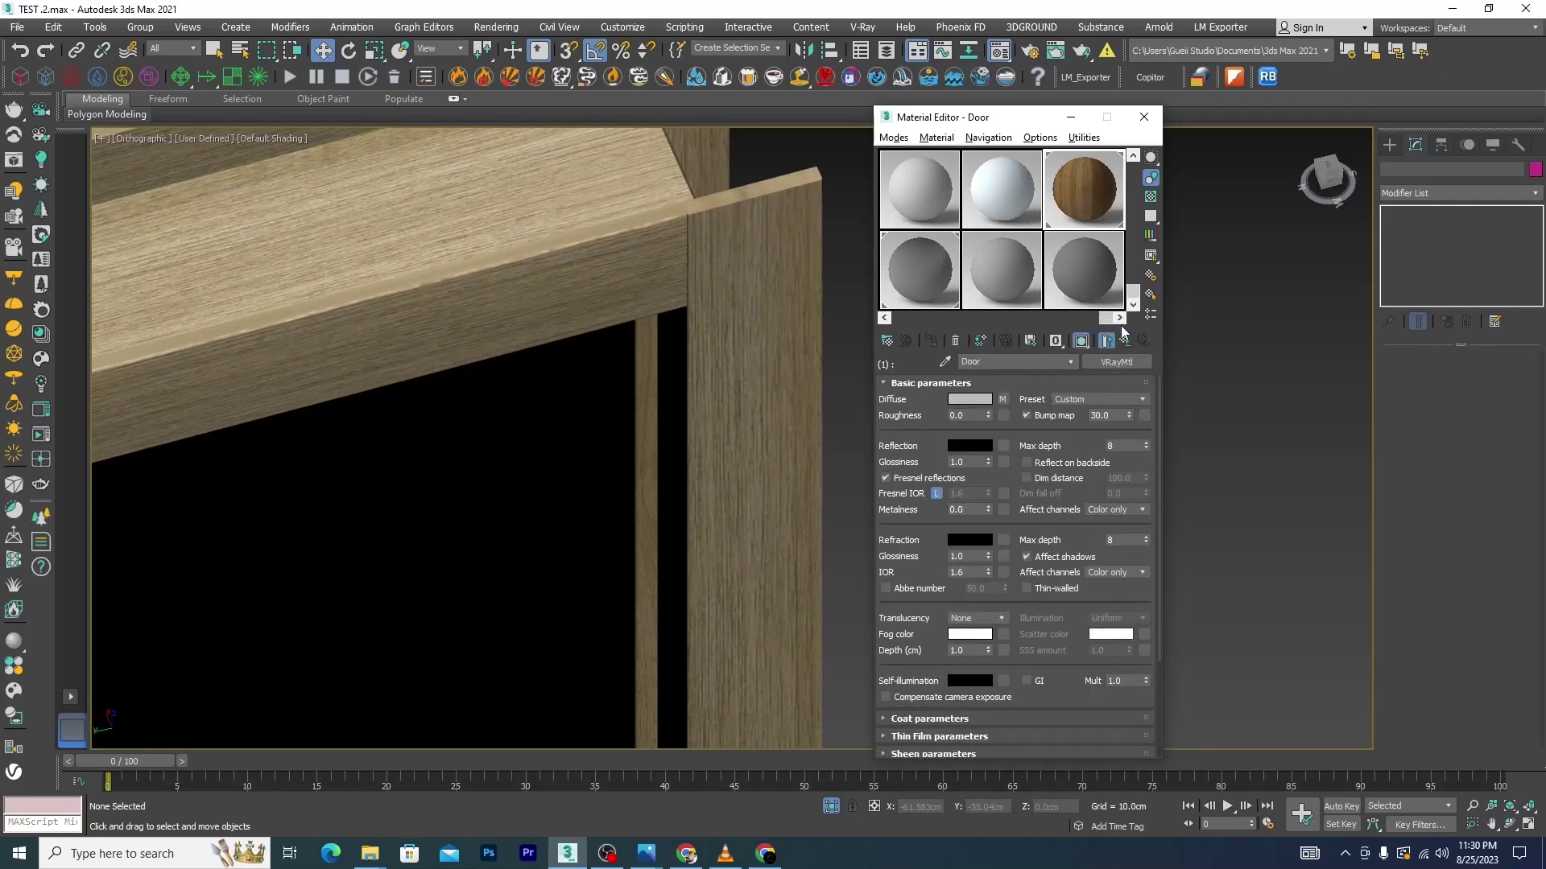
Give the Door's Reflection a Color Correction map with a VRayBitmap as its input
click(1003, 447)
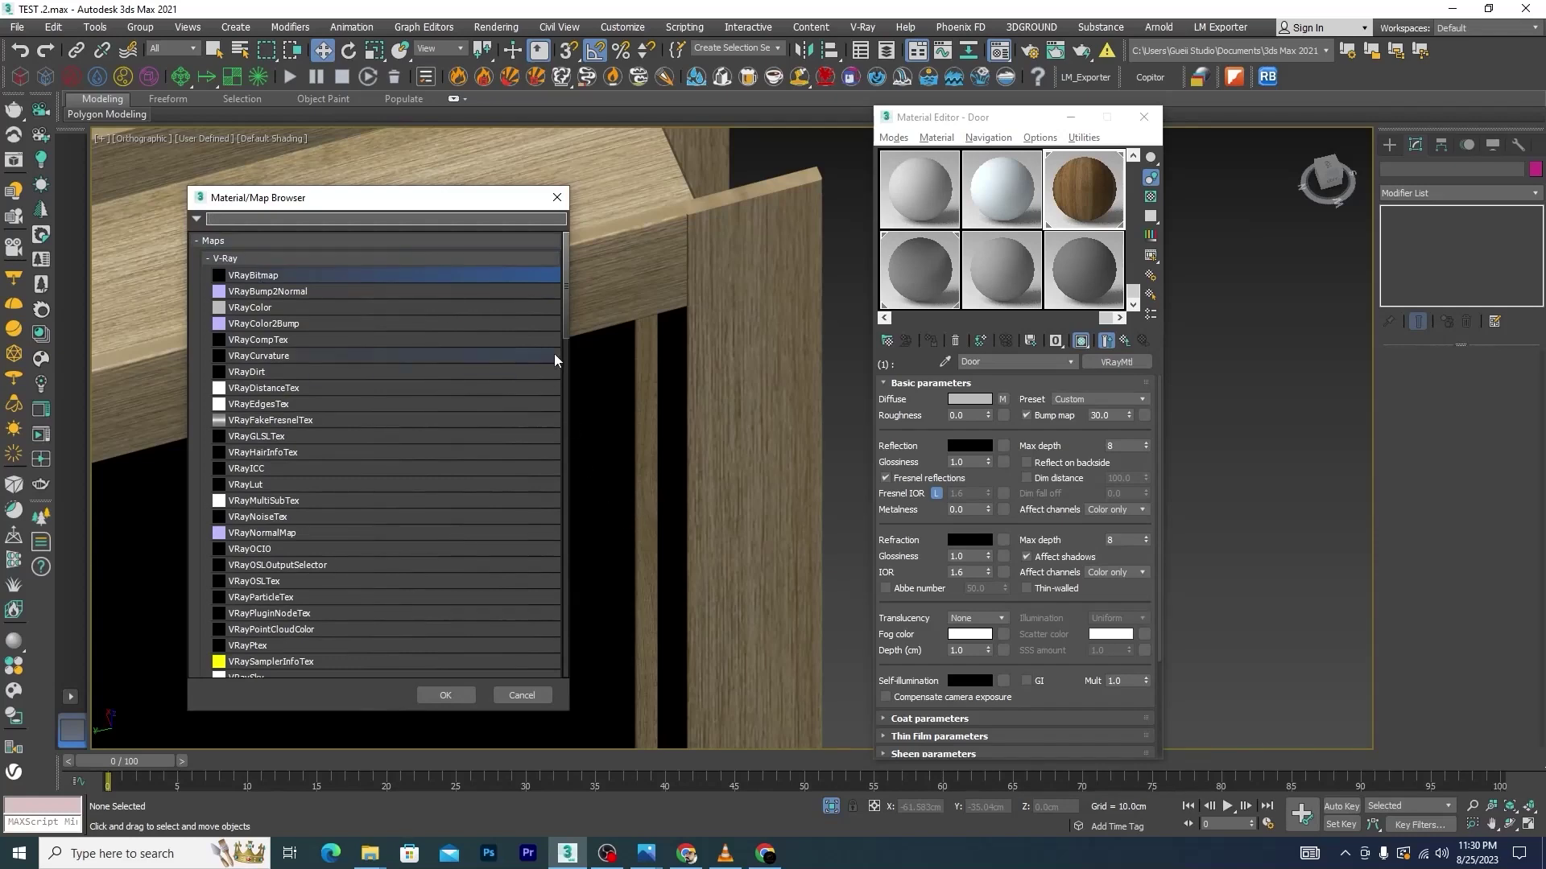
mouse_move(562, 325)
mouse_down()
mouse_move(546, 472)
mouse_move(539, 446)
mouse_up()
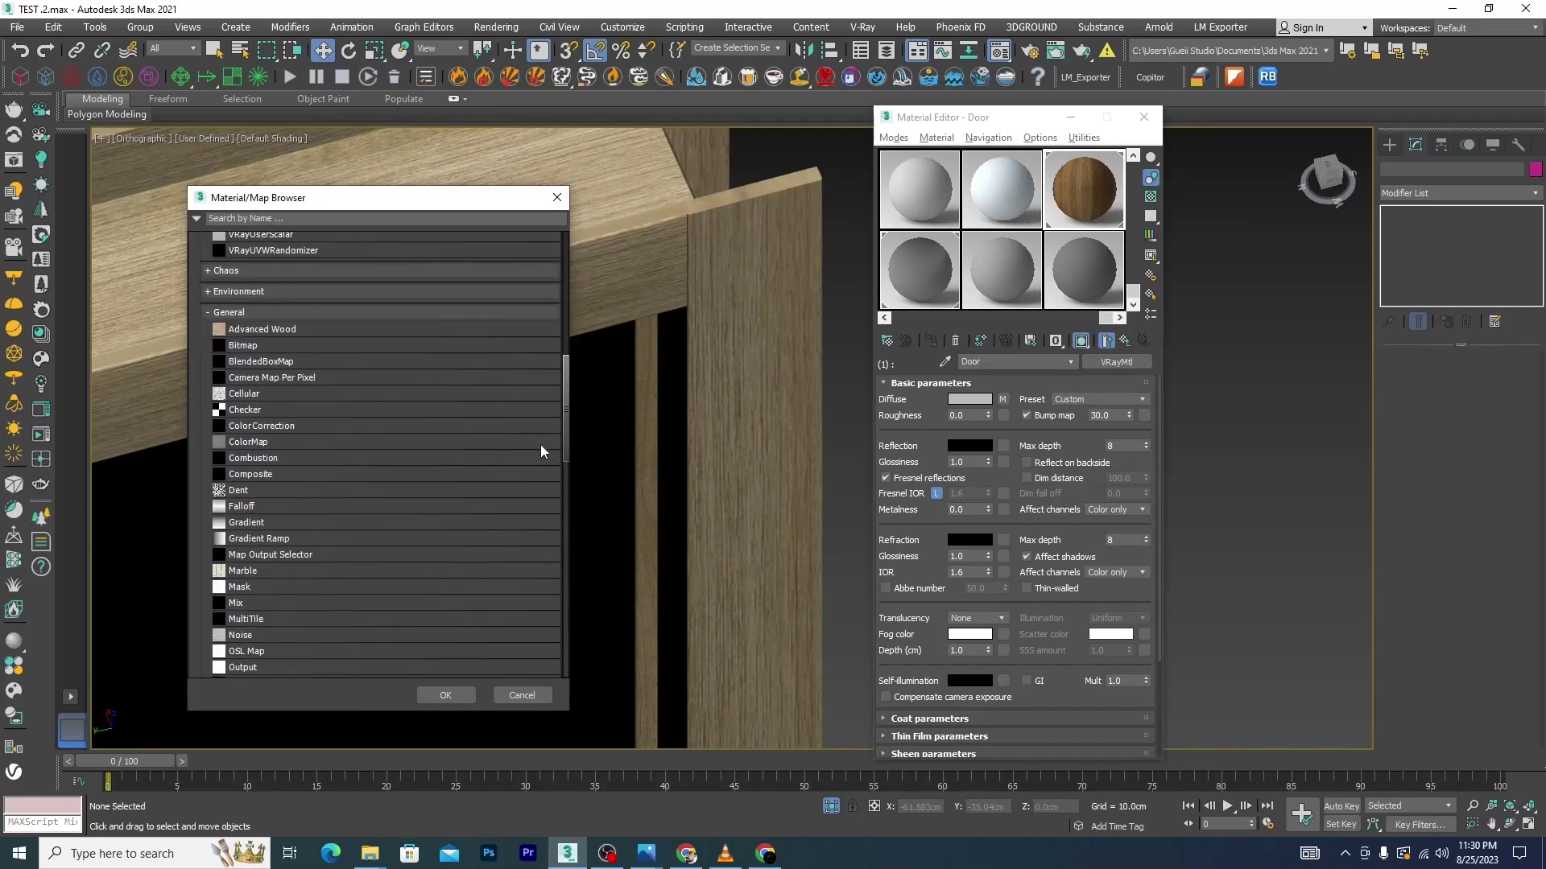
click(278, 427)
click(445, 696)
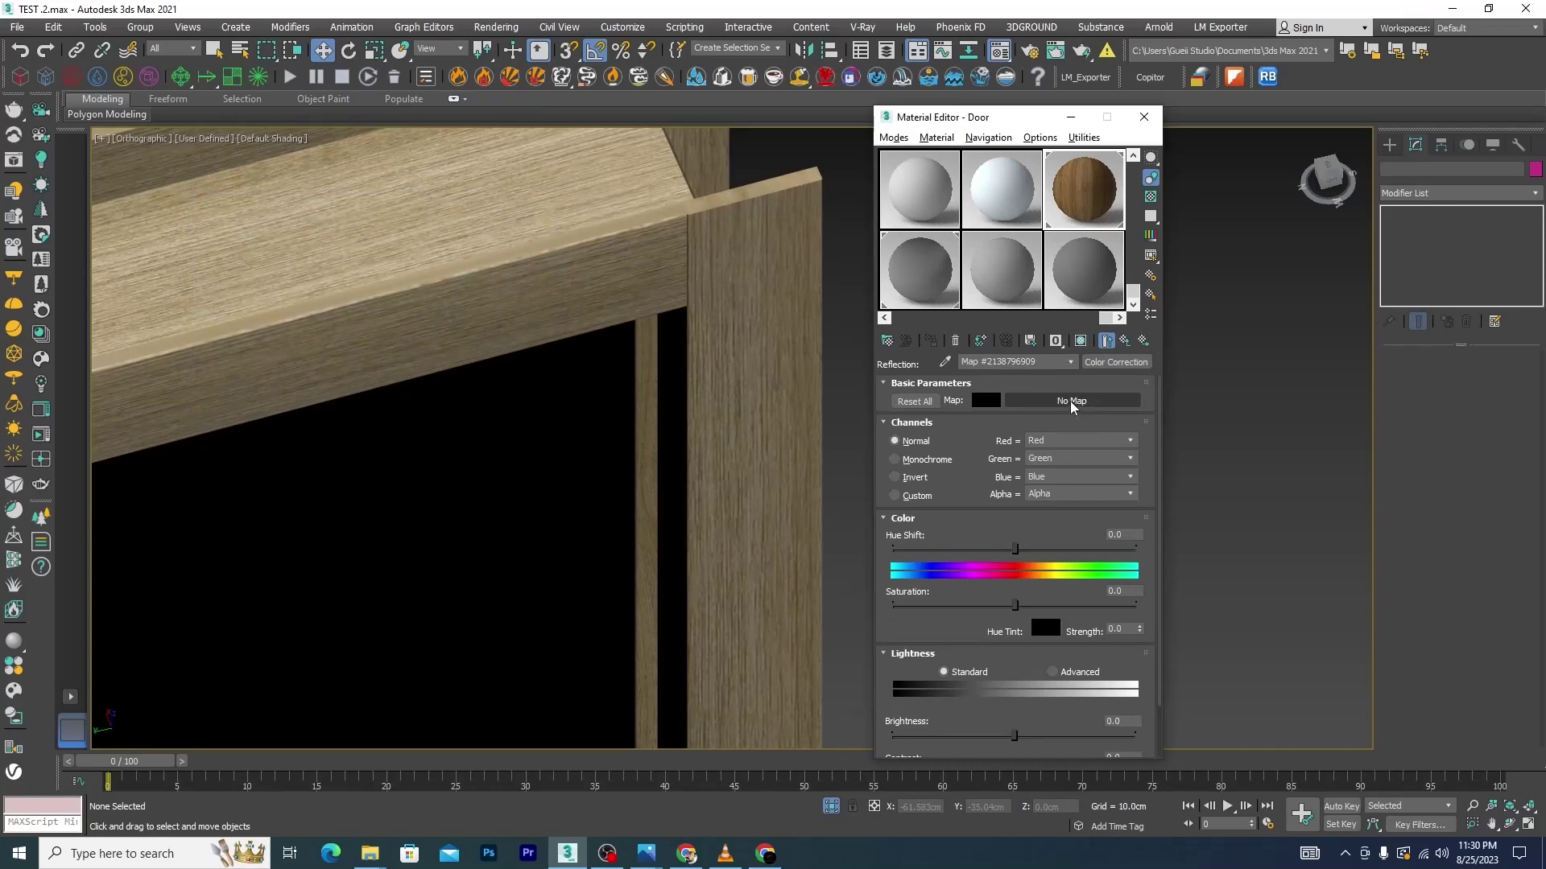
click(1070, 401)
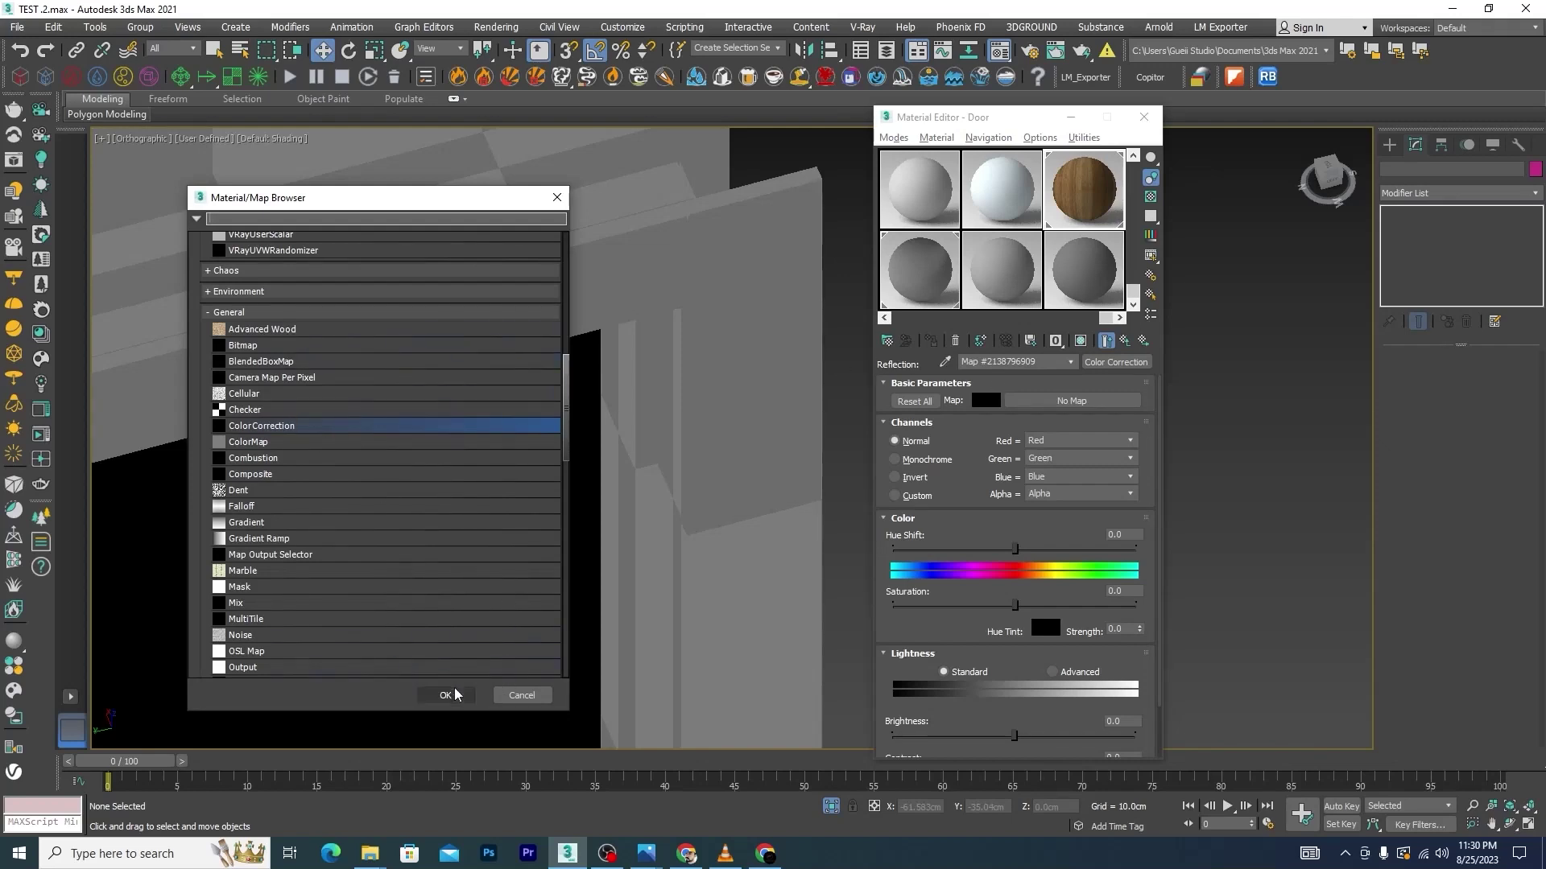
drag(562, 393, 555, 274)
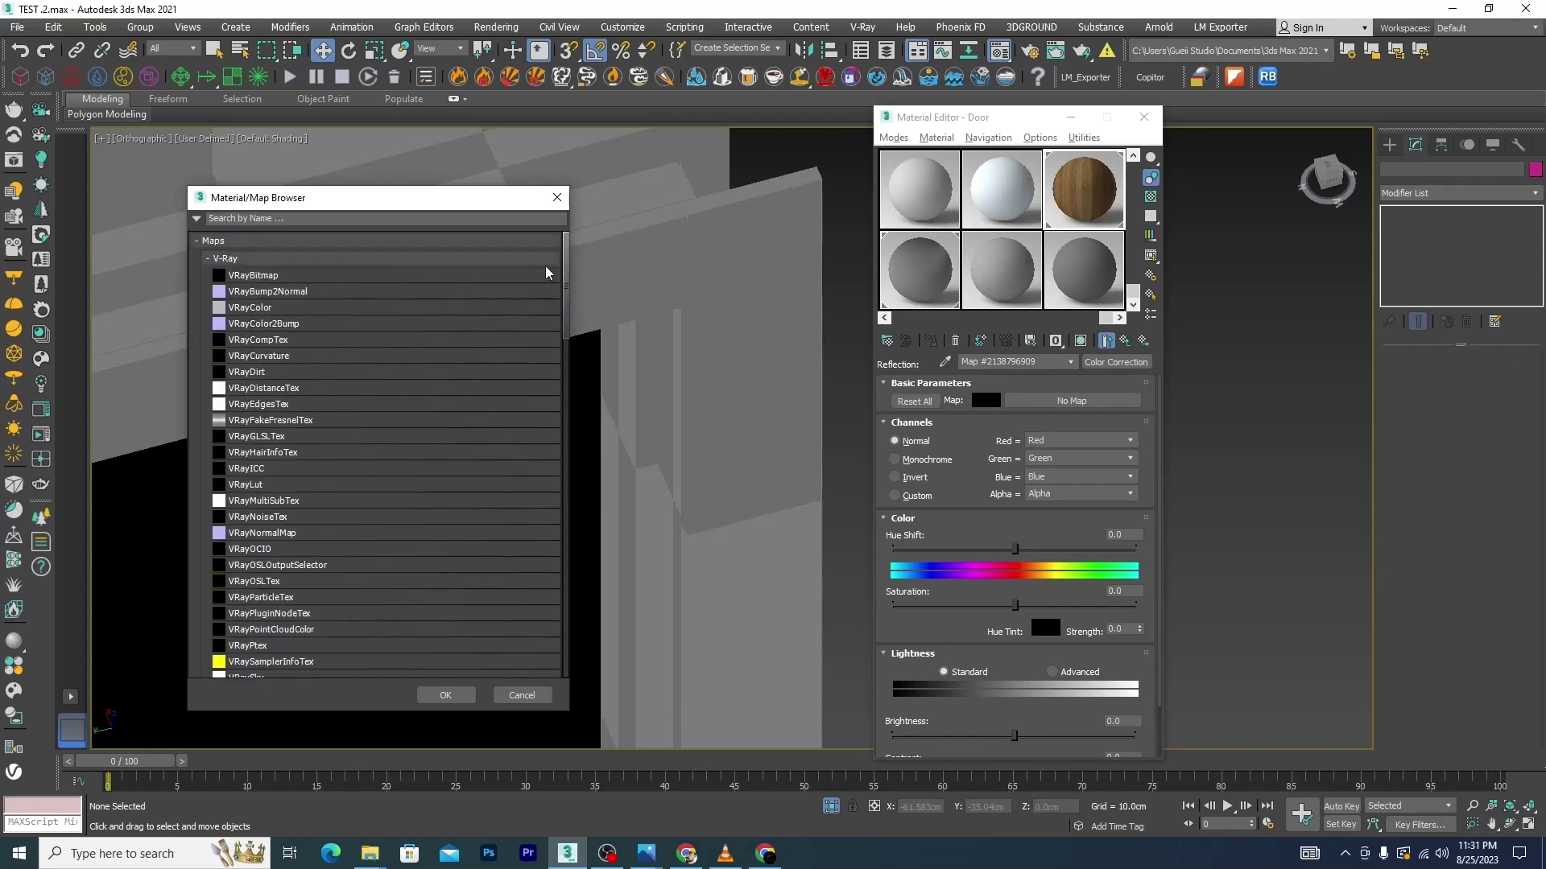
click(249, 276)
click(445, 694)
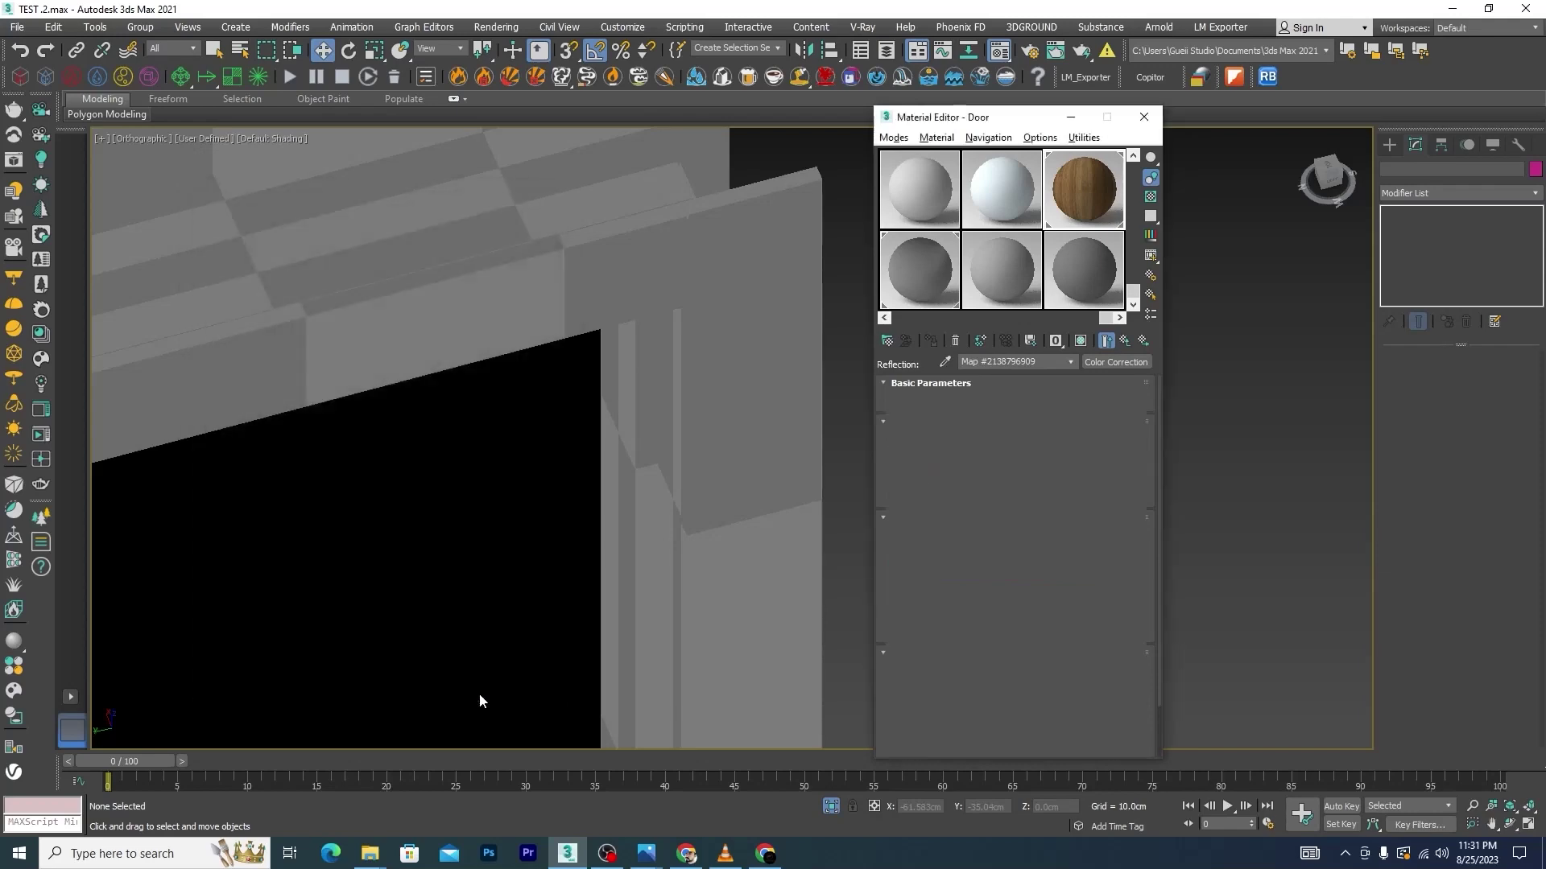
Load wood image 1 into the bitmap, make the correction Monochrome, and set reflection glossiness to 0.6
click(1132, 406)
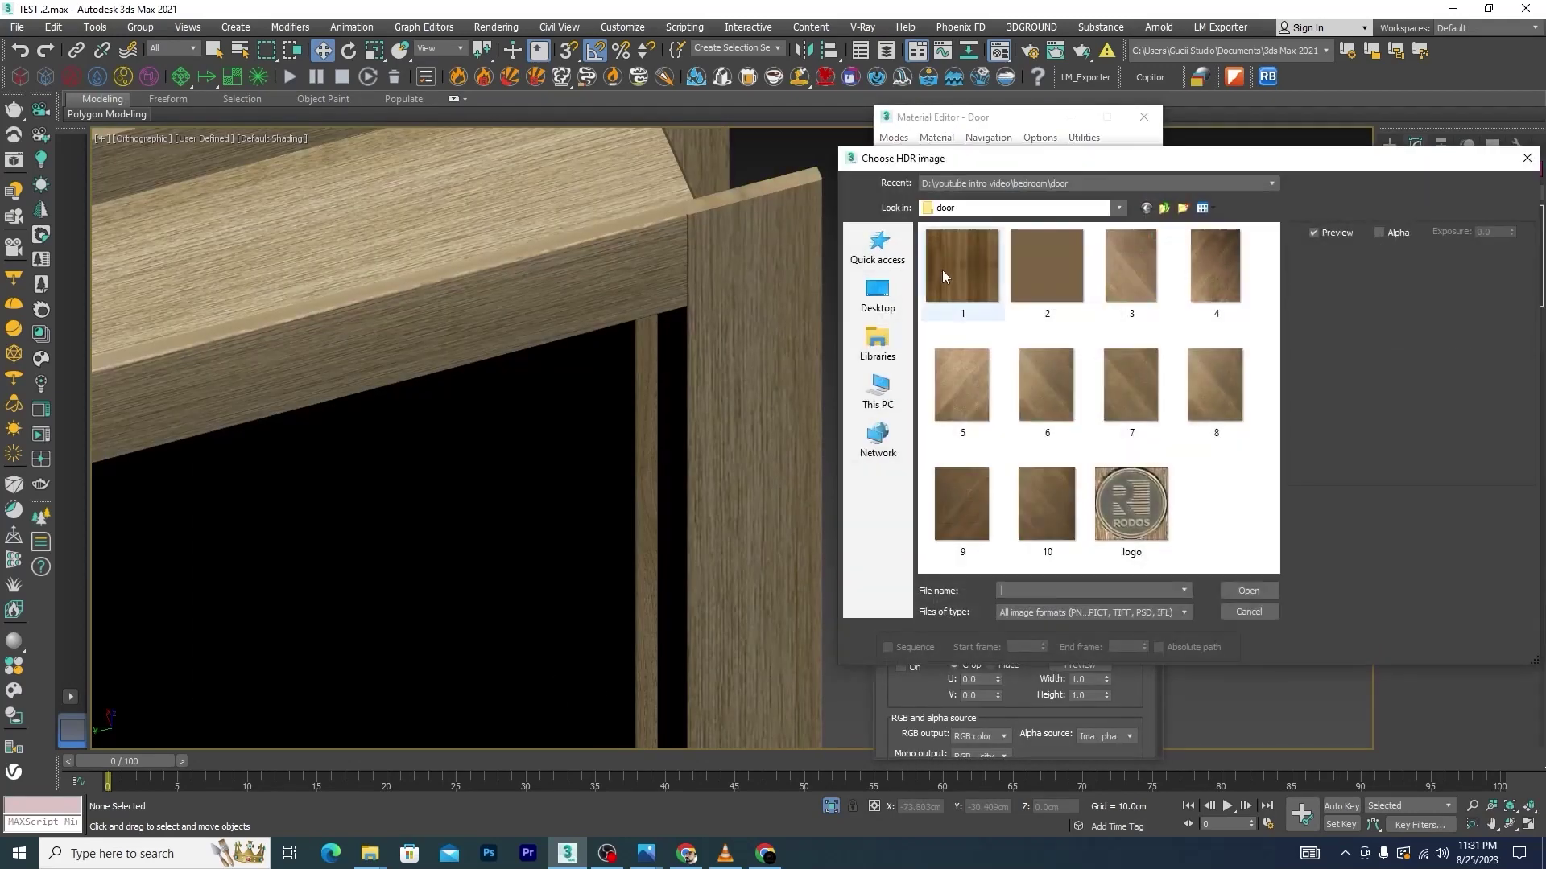
click(950, 269)
click(1243, 593)
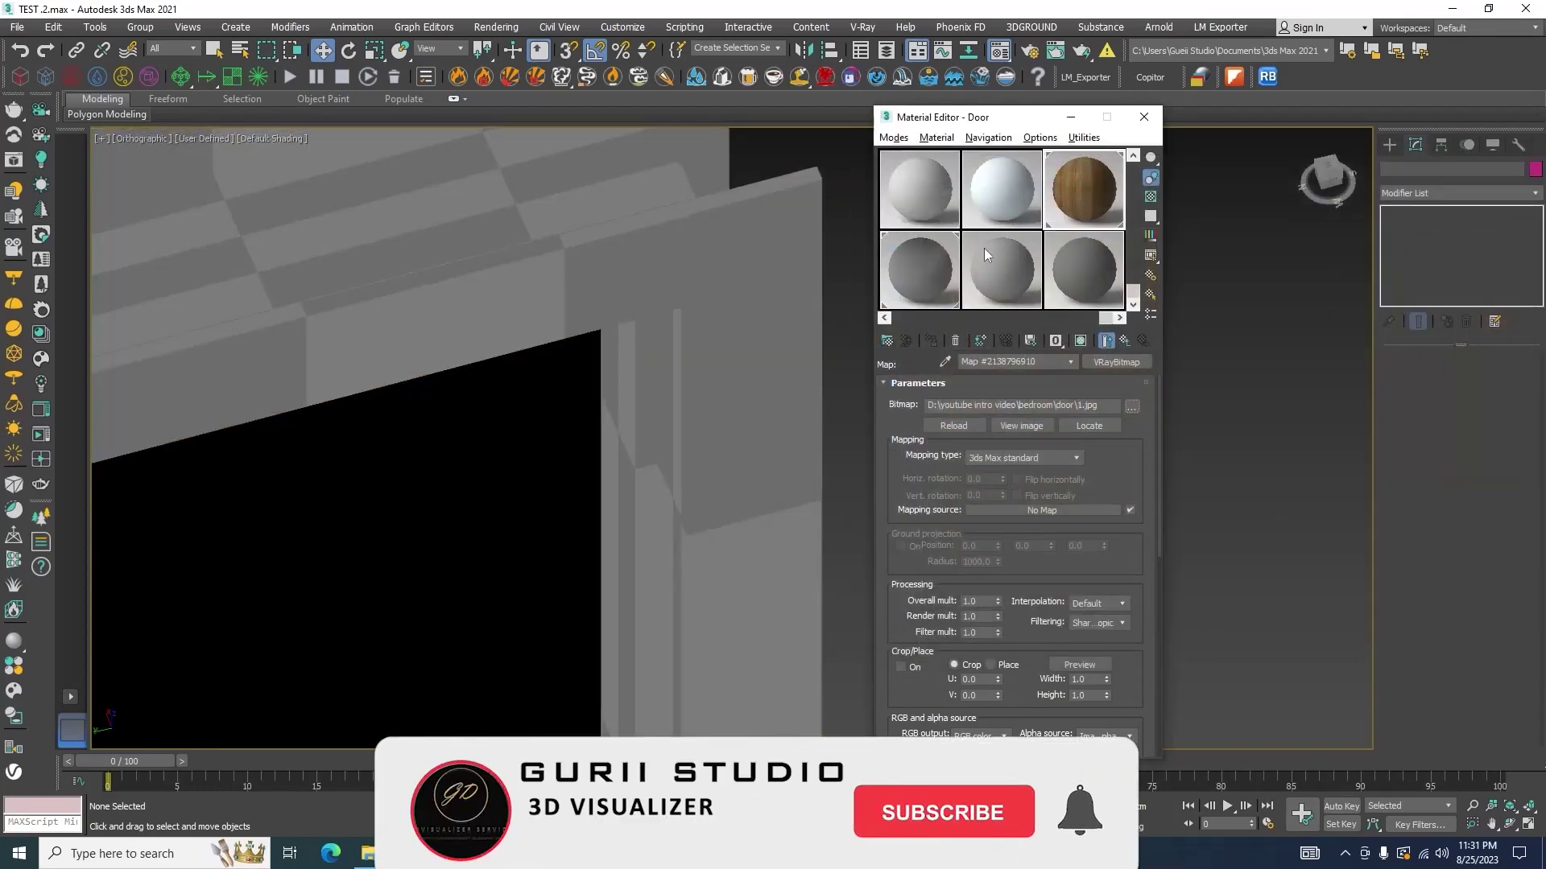
click(1124, 341)
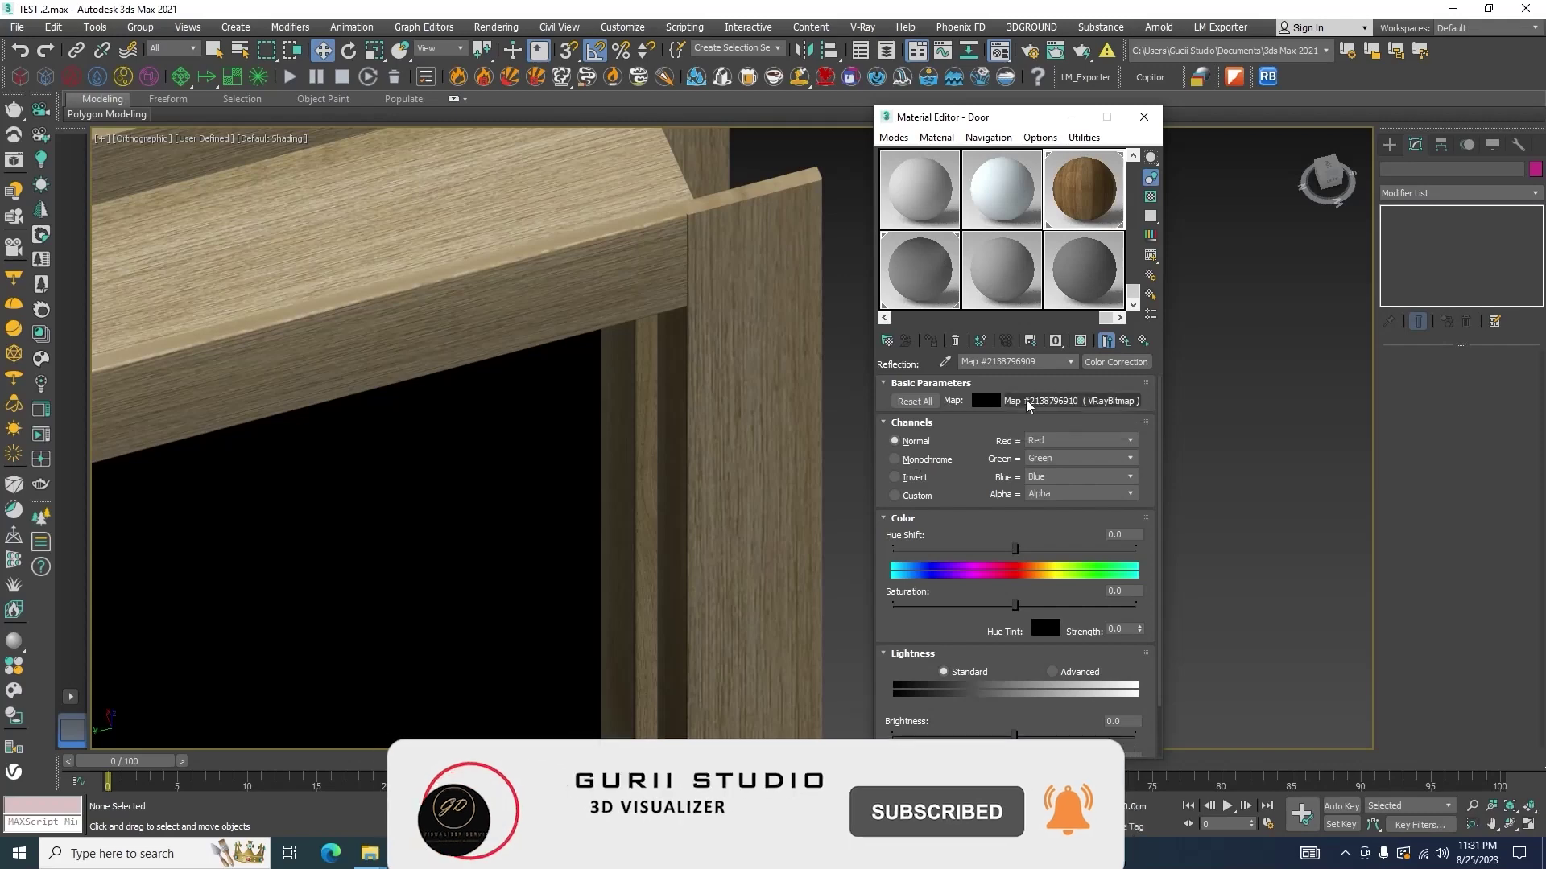
click(894, 460)
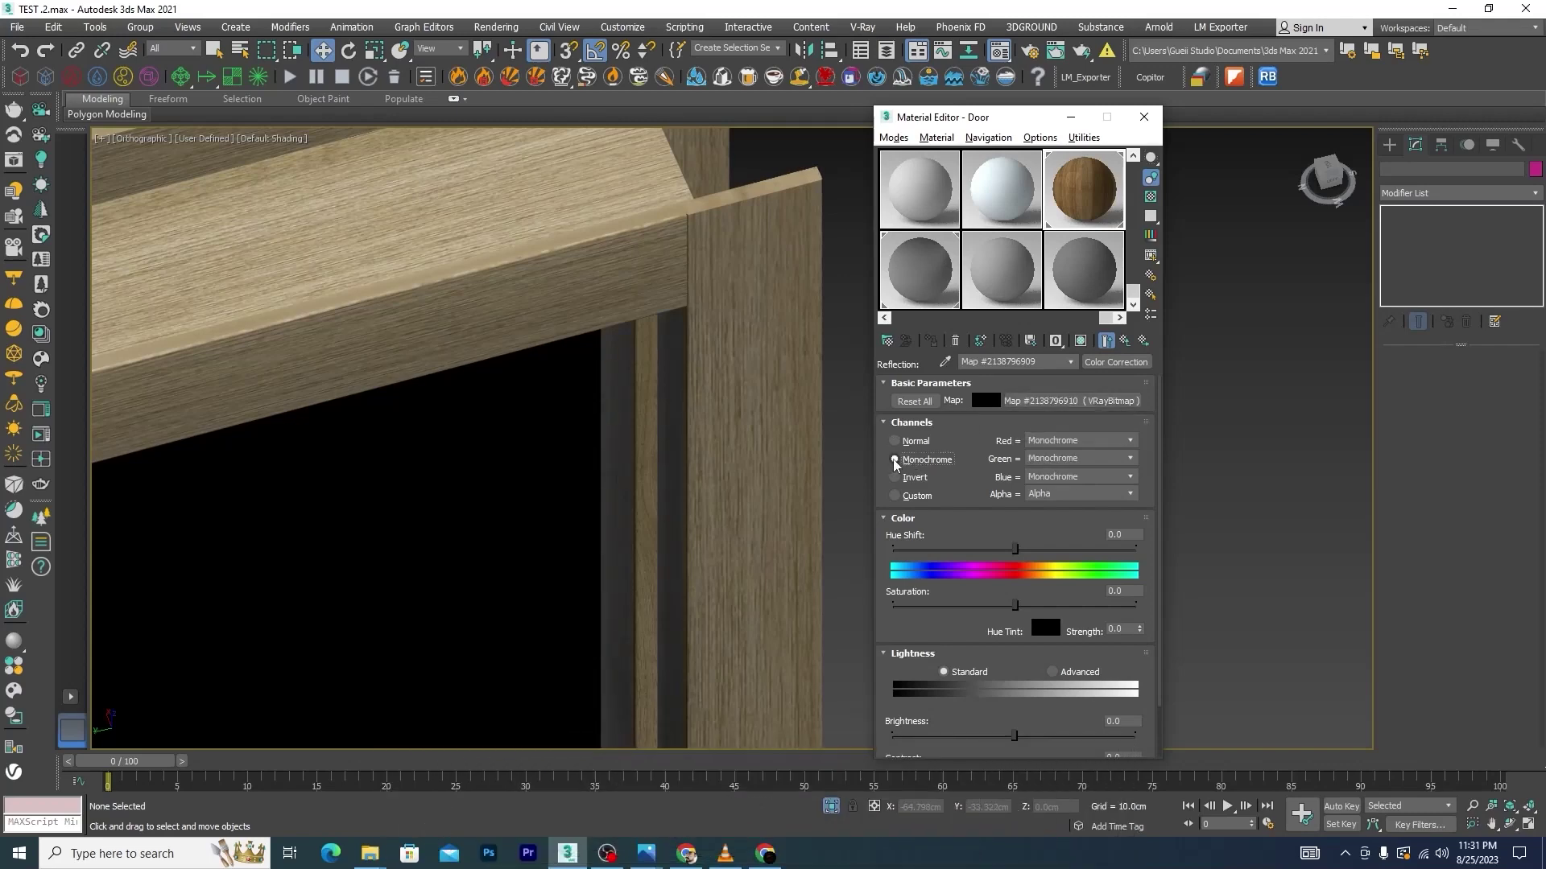
click(1124, 340)
double_click(962, 462)
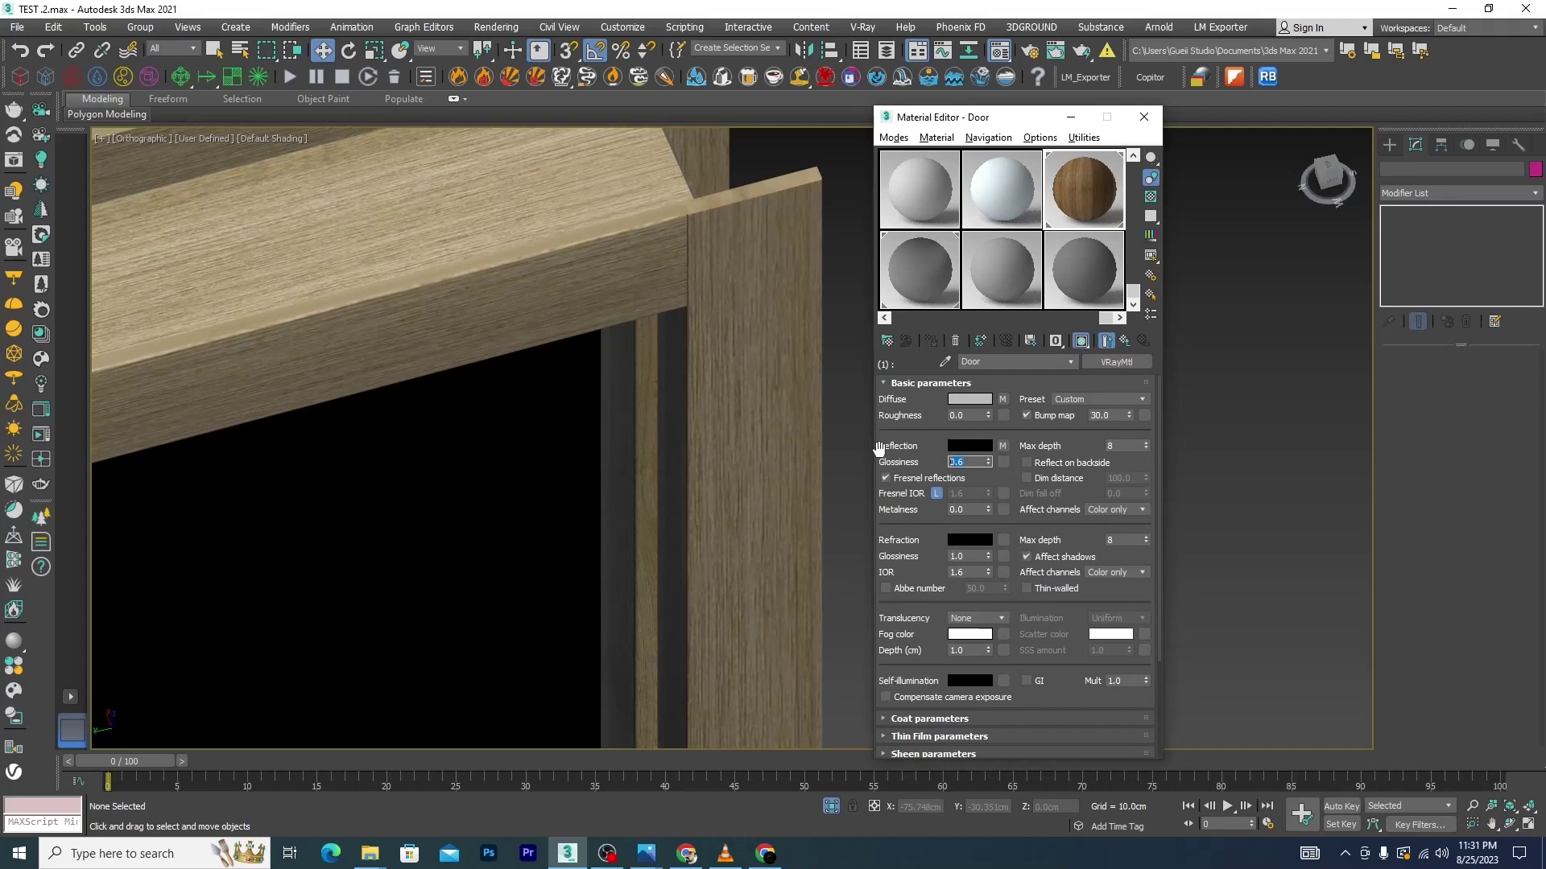
click(962, 443)
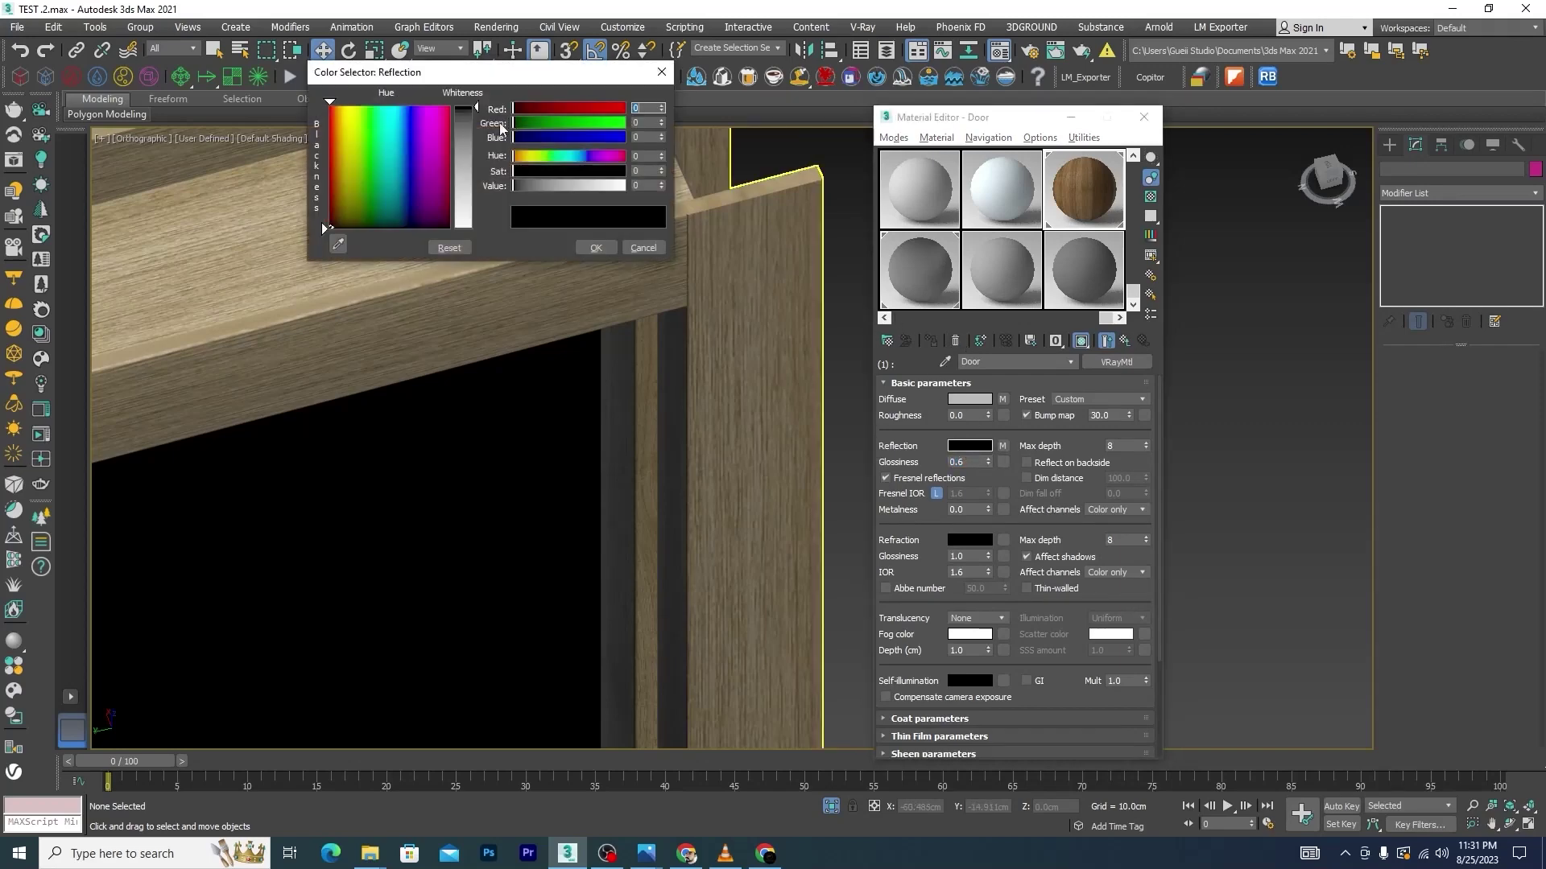
Accept the reflection colour and make the Door multi-material's sub-material 2 a VRayMtl
click(595, 249)
click(1124, 341)
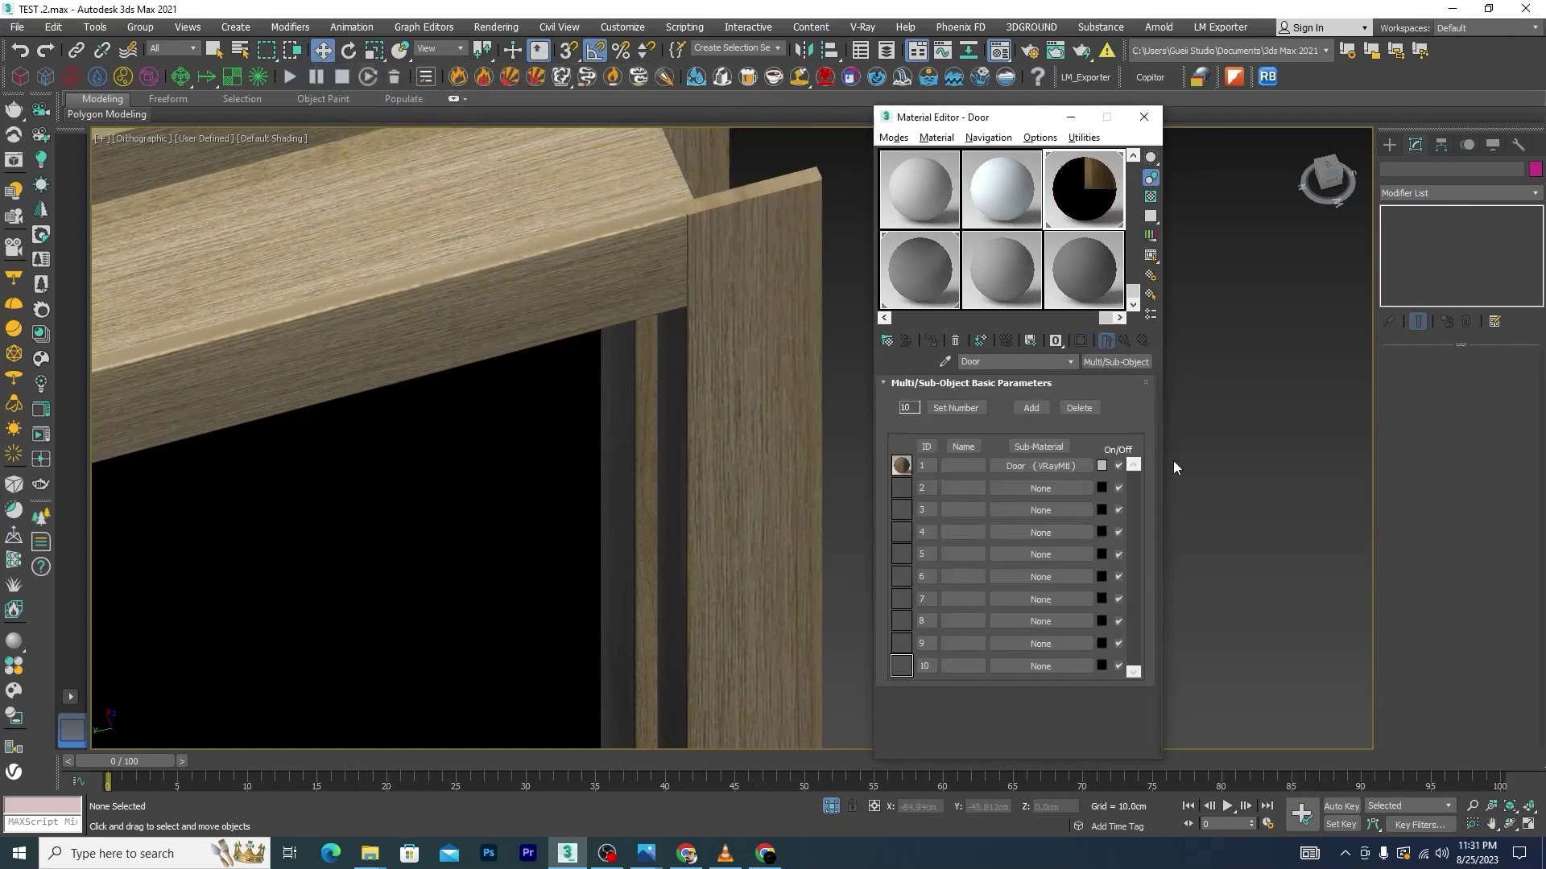
click(900, 489)
click(1039, 489)
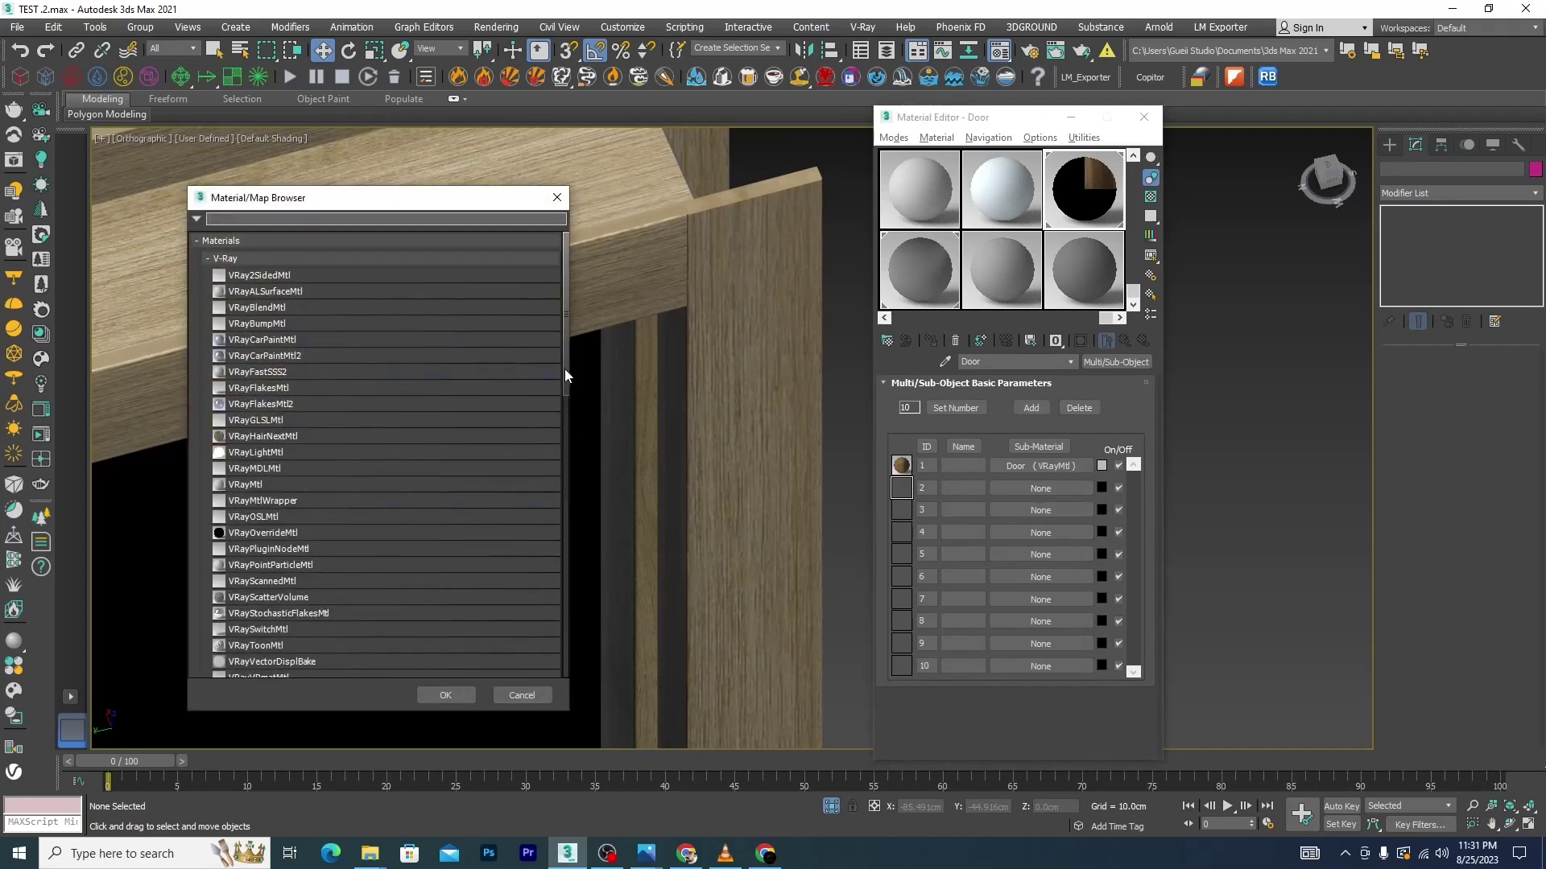
click(258, 485)
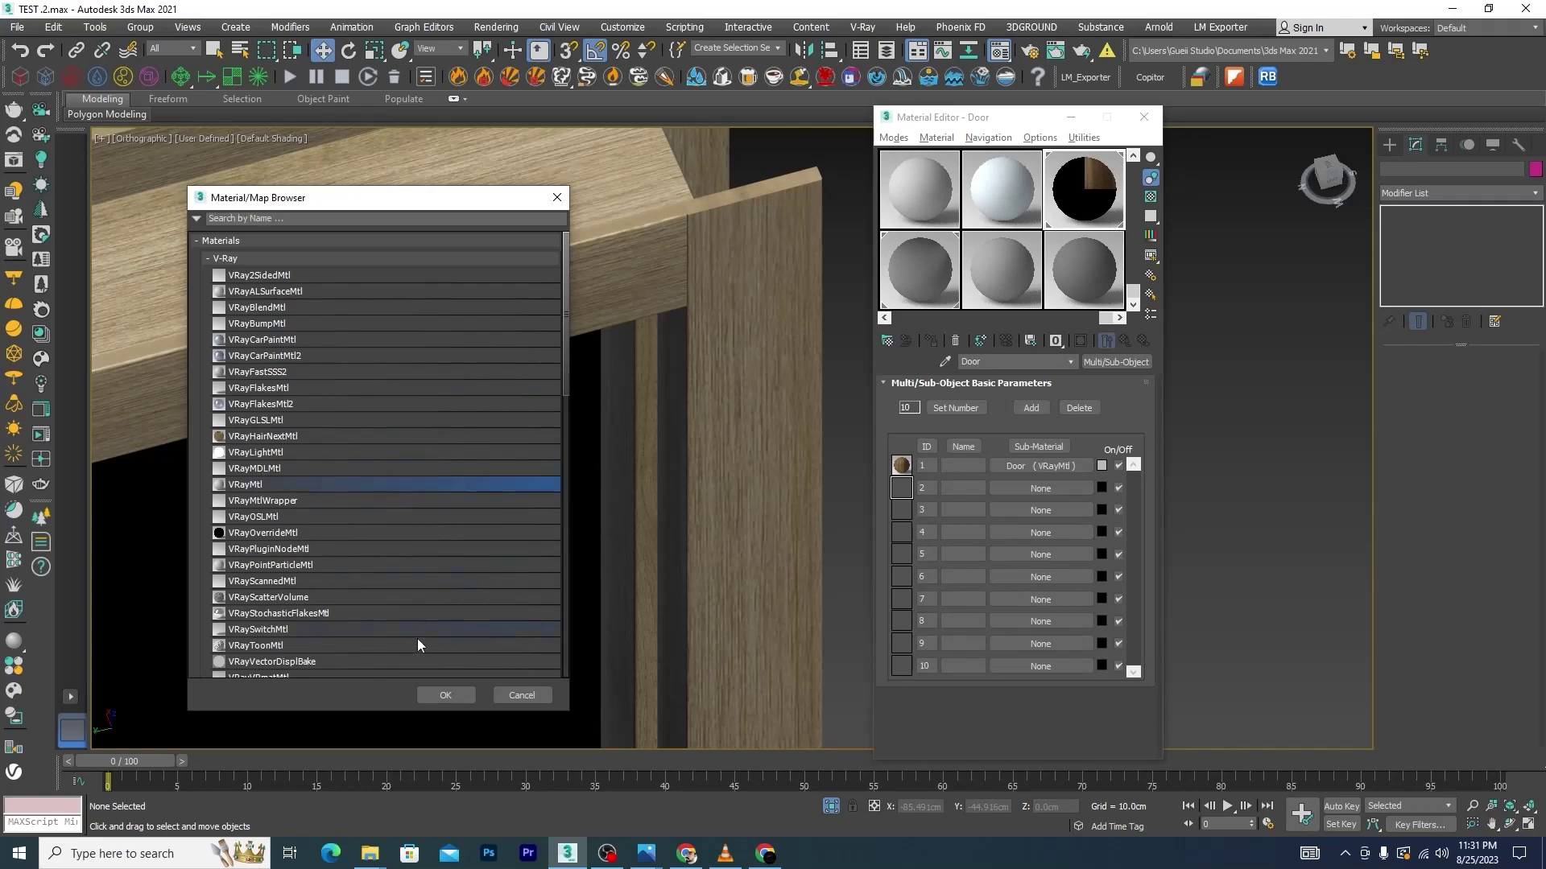
click(445, 695)
Add a VRayBitmap of door texture 2.jpg to sub-material 2's Diffuse
click(1005, 400)
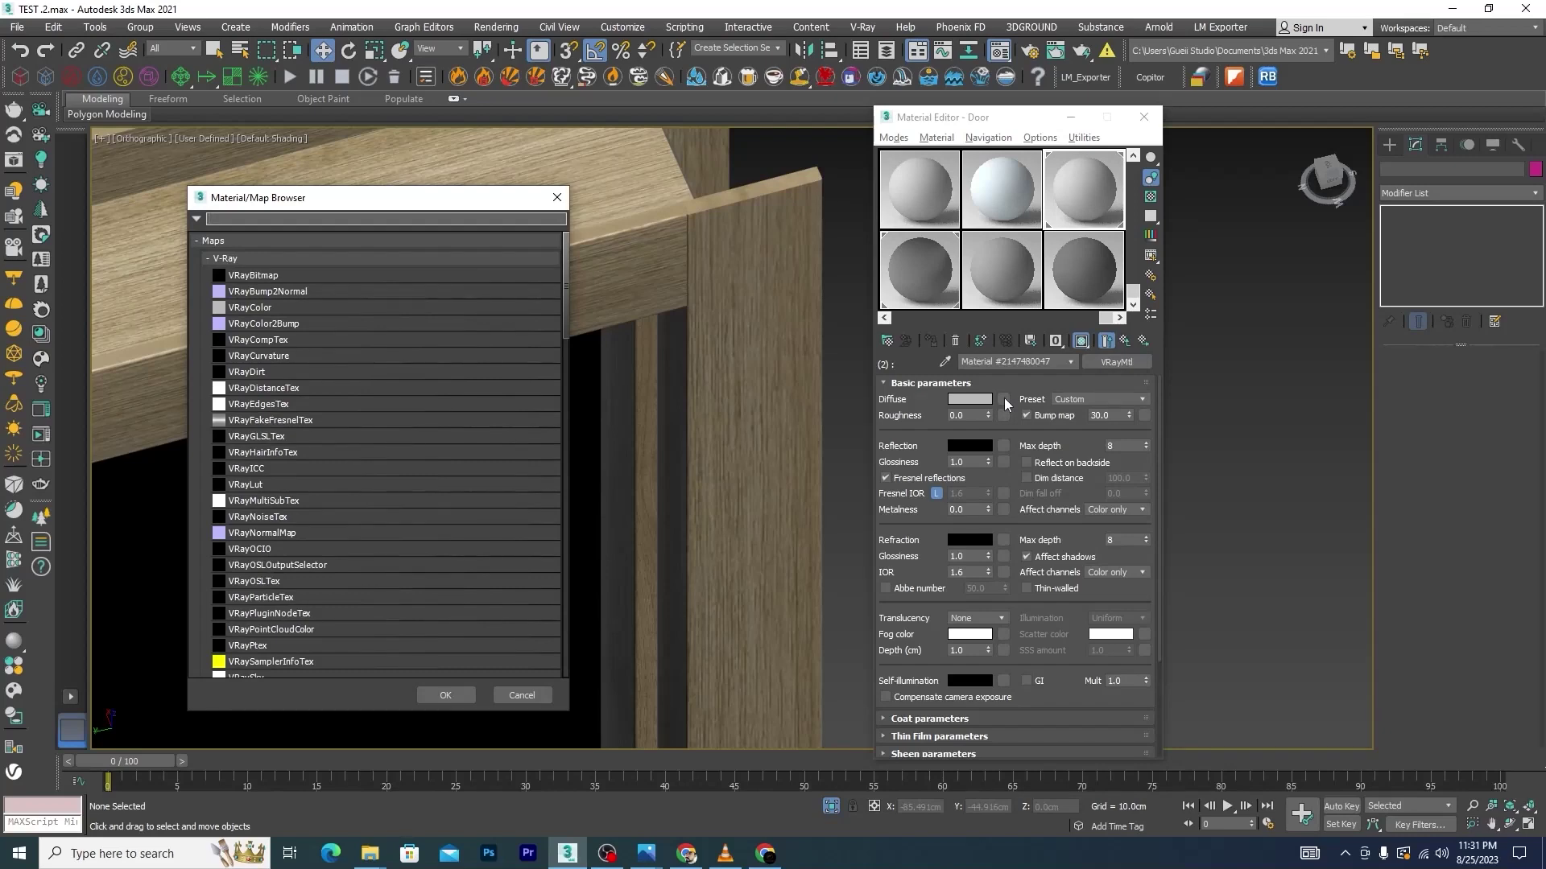
click(242, 275)
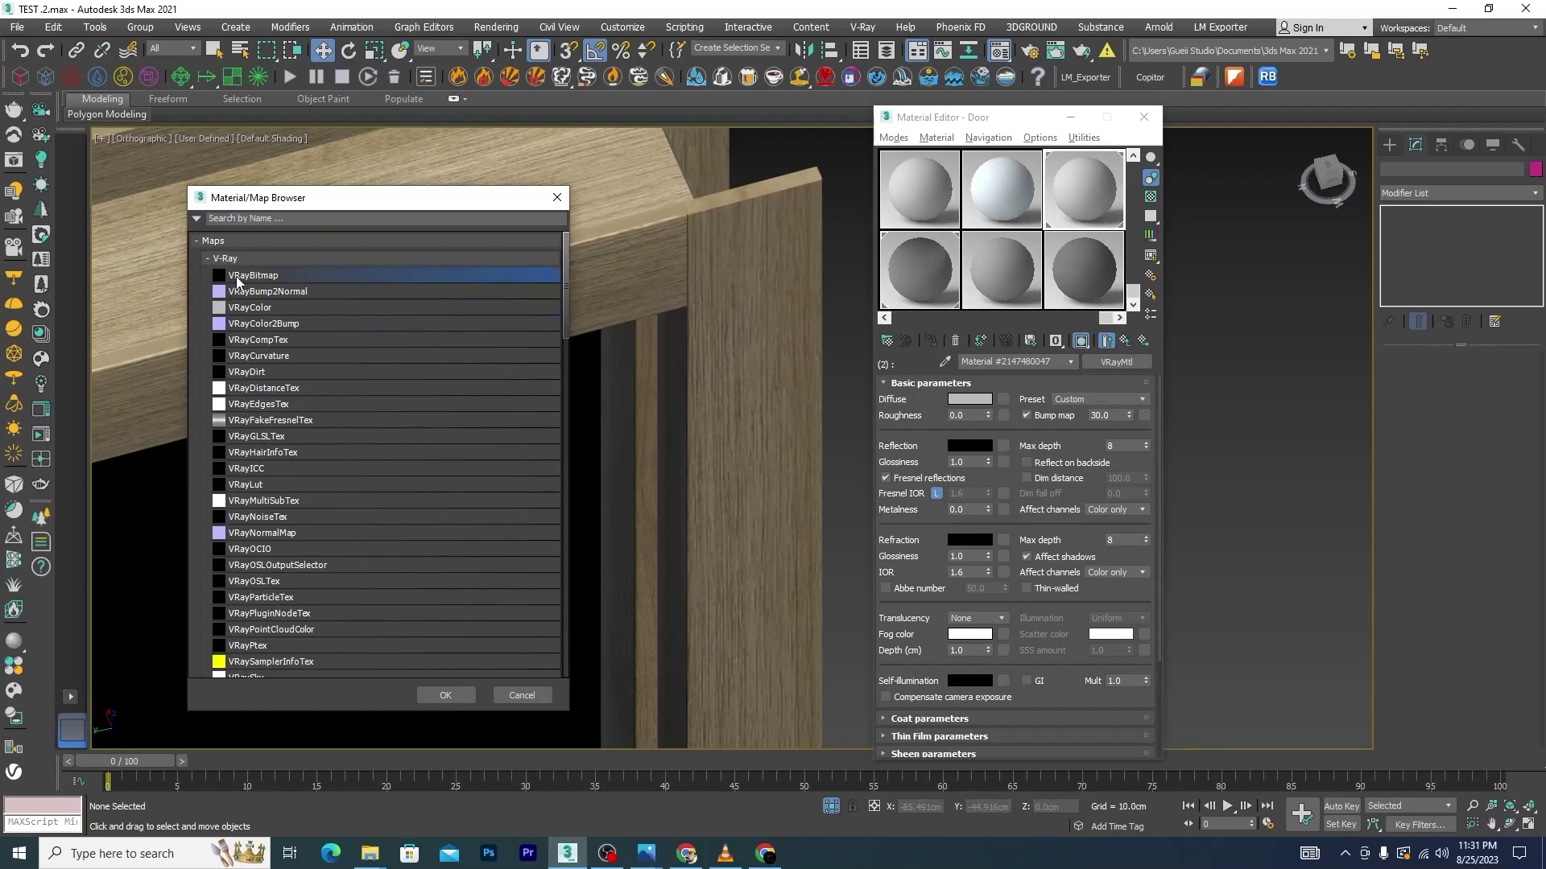
click(453, 695)
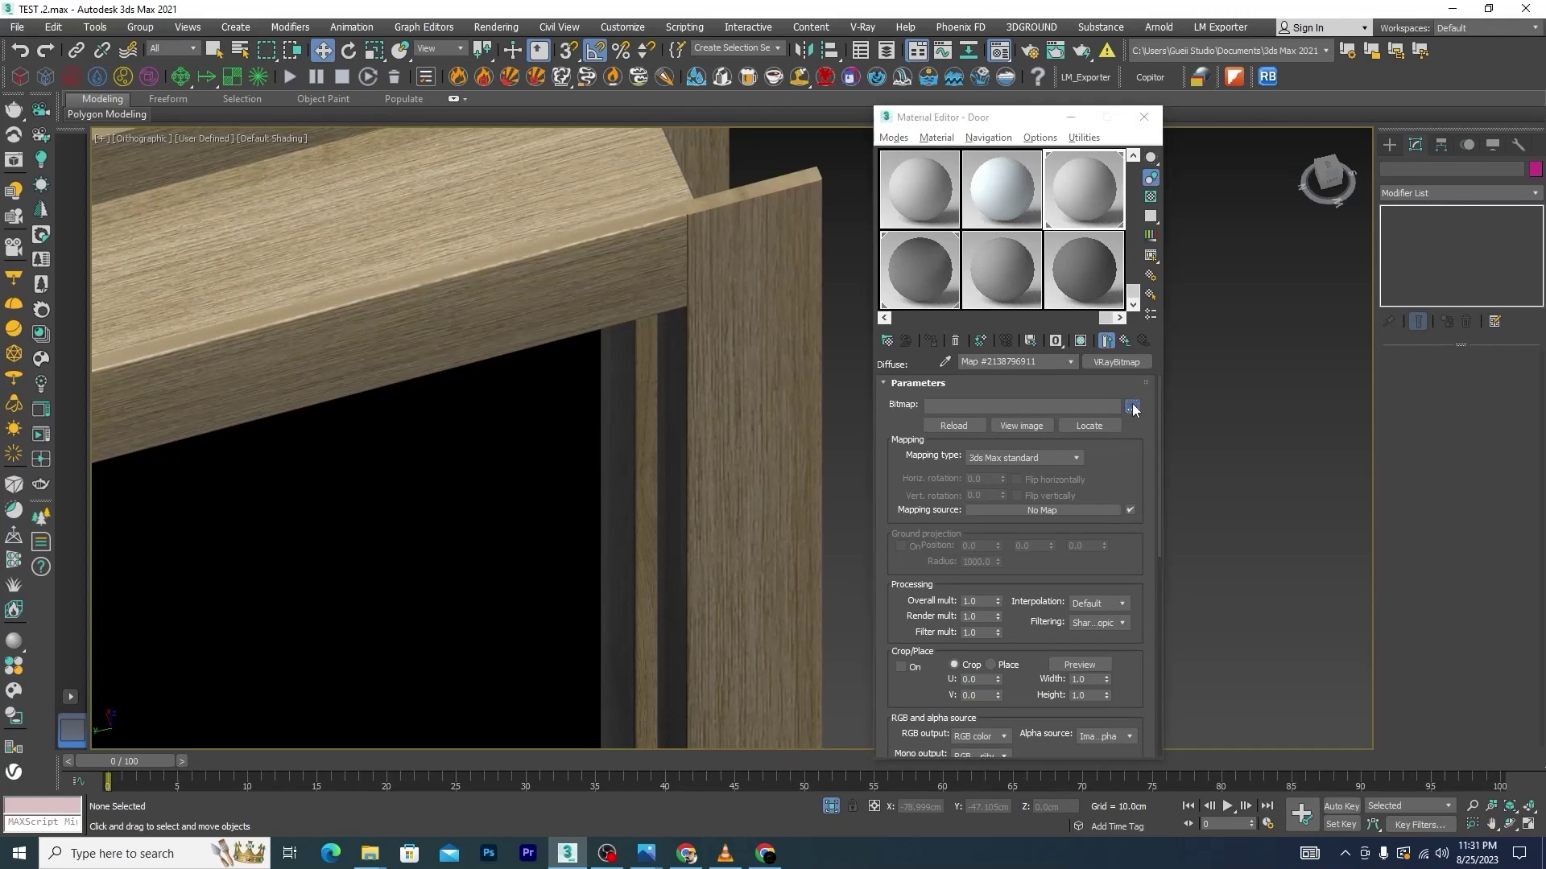
click(1132, 406)
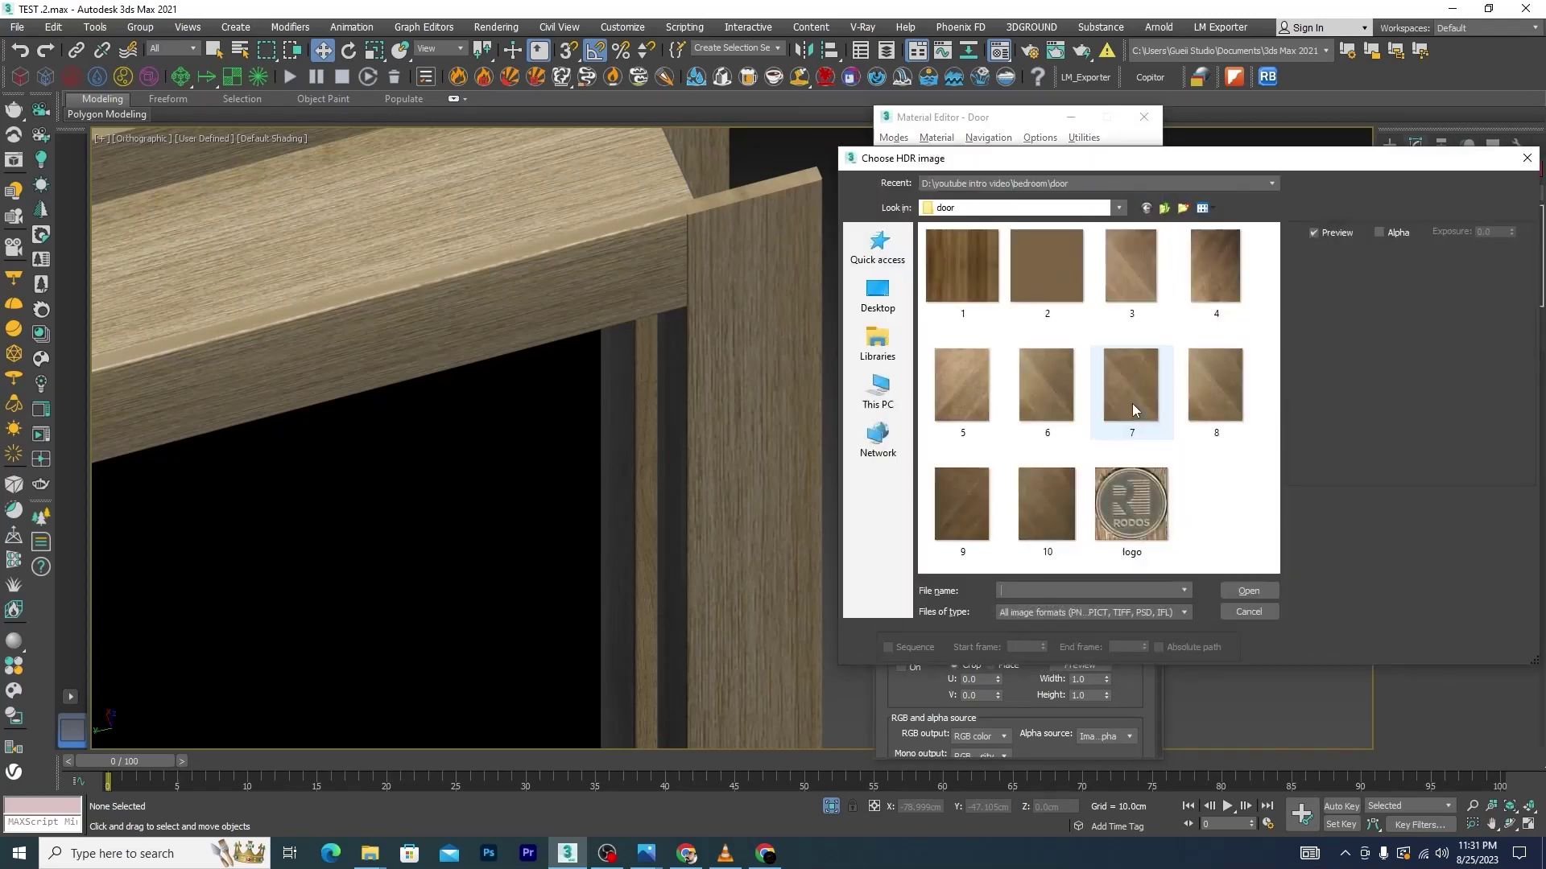
click(1050, 260)
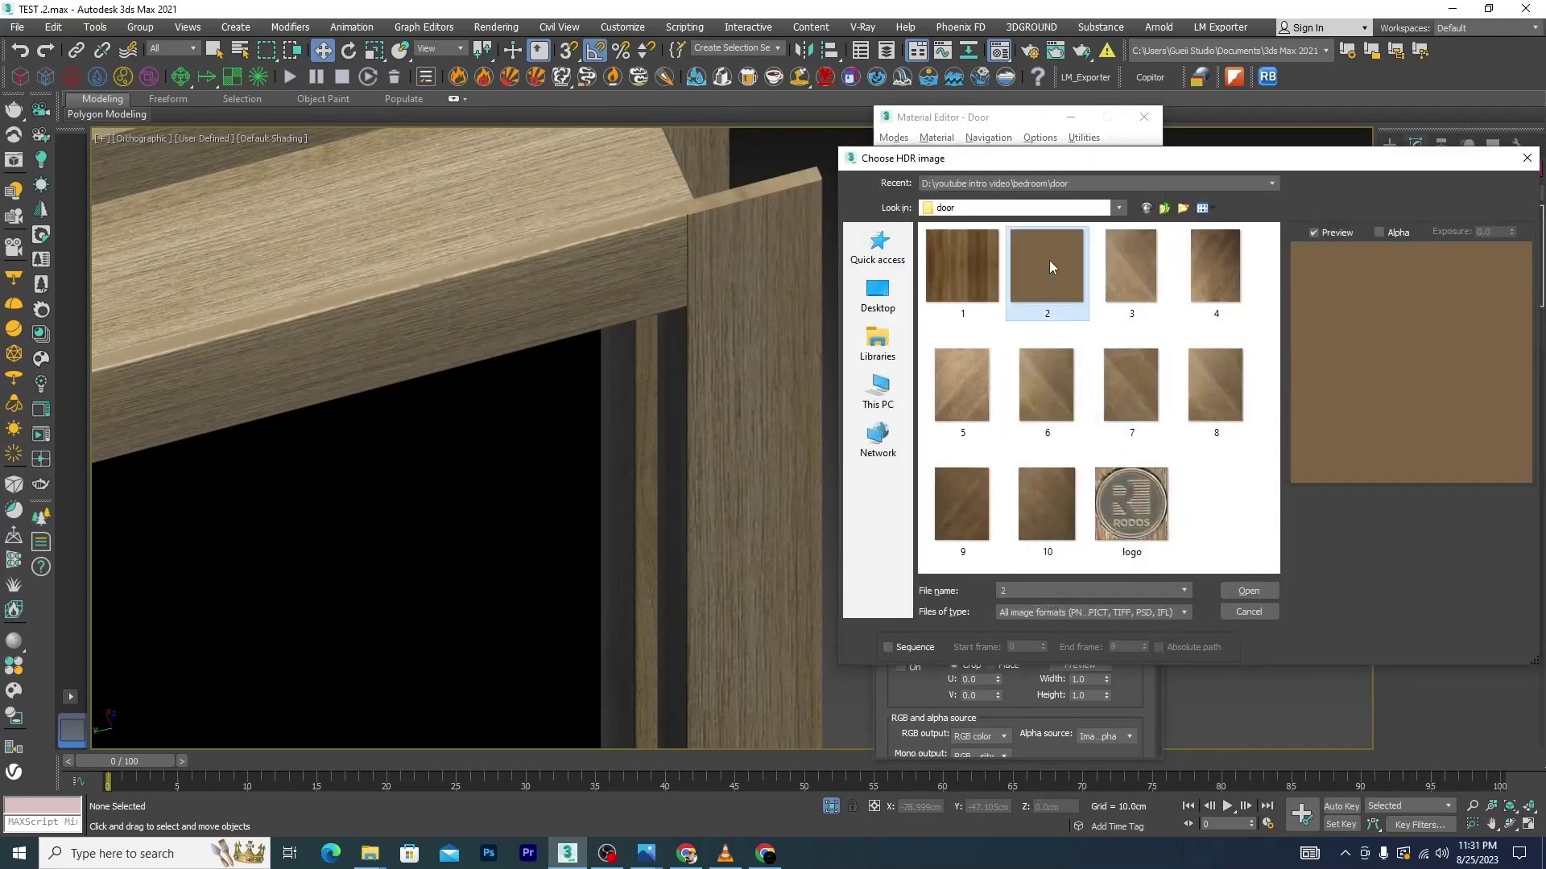
click(1249, 591)
scroll(694, 292, down, 5)
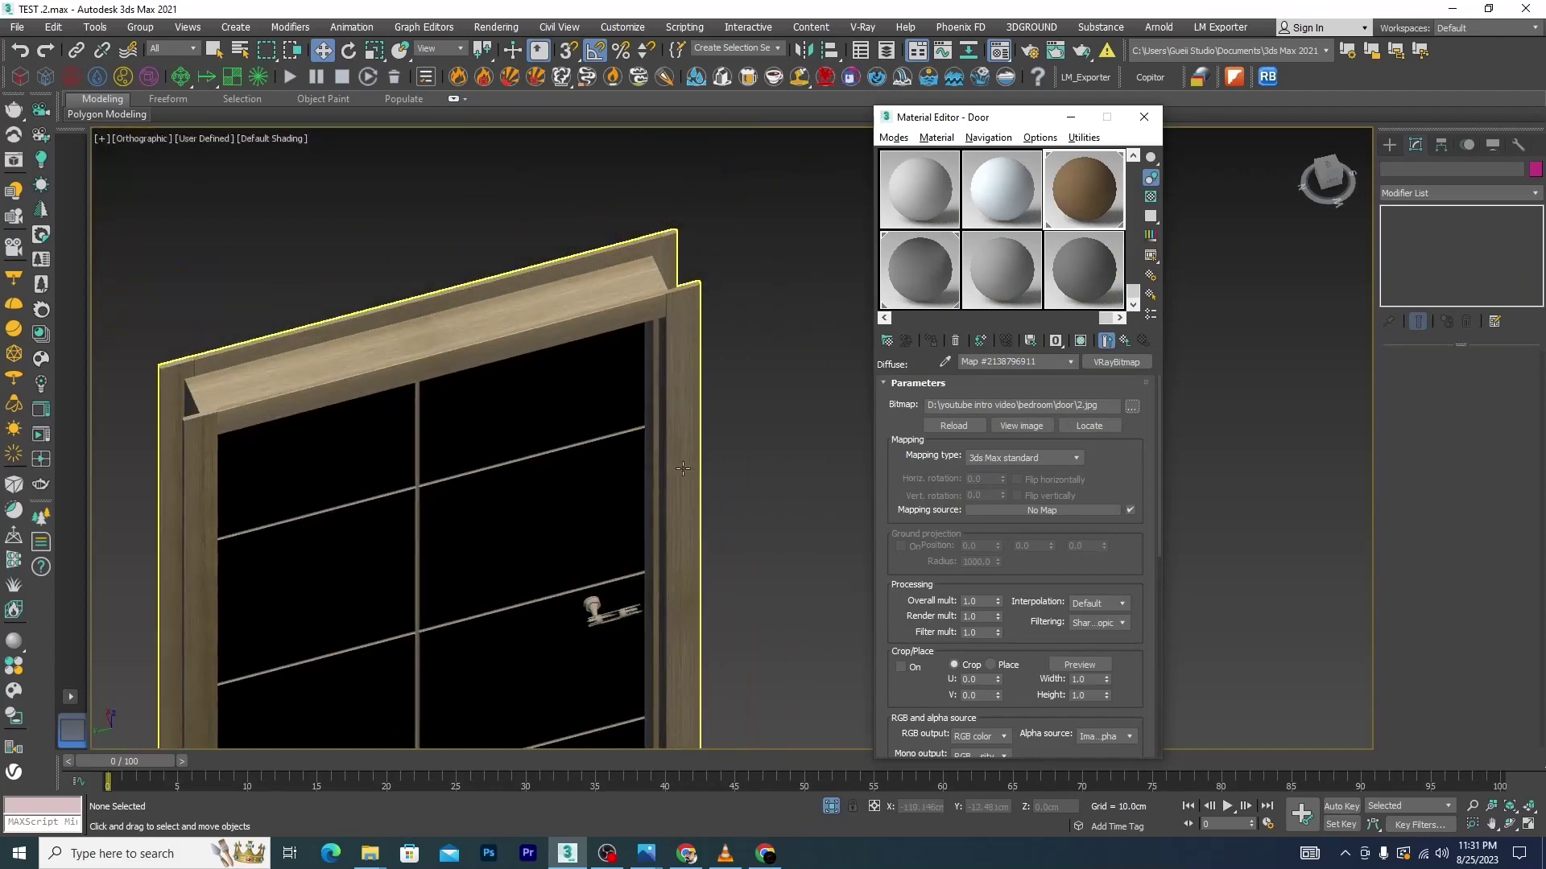
scroll(674, 496, down, 2)
scroll(692, 441, up, 2)
scroll(620, 463, up, 6)
scroll(620, 462, up, 2)
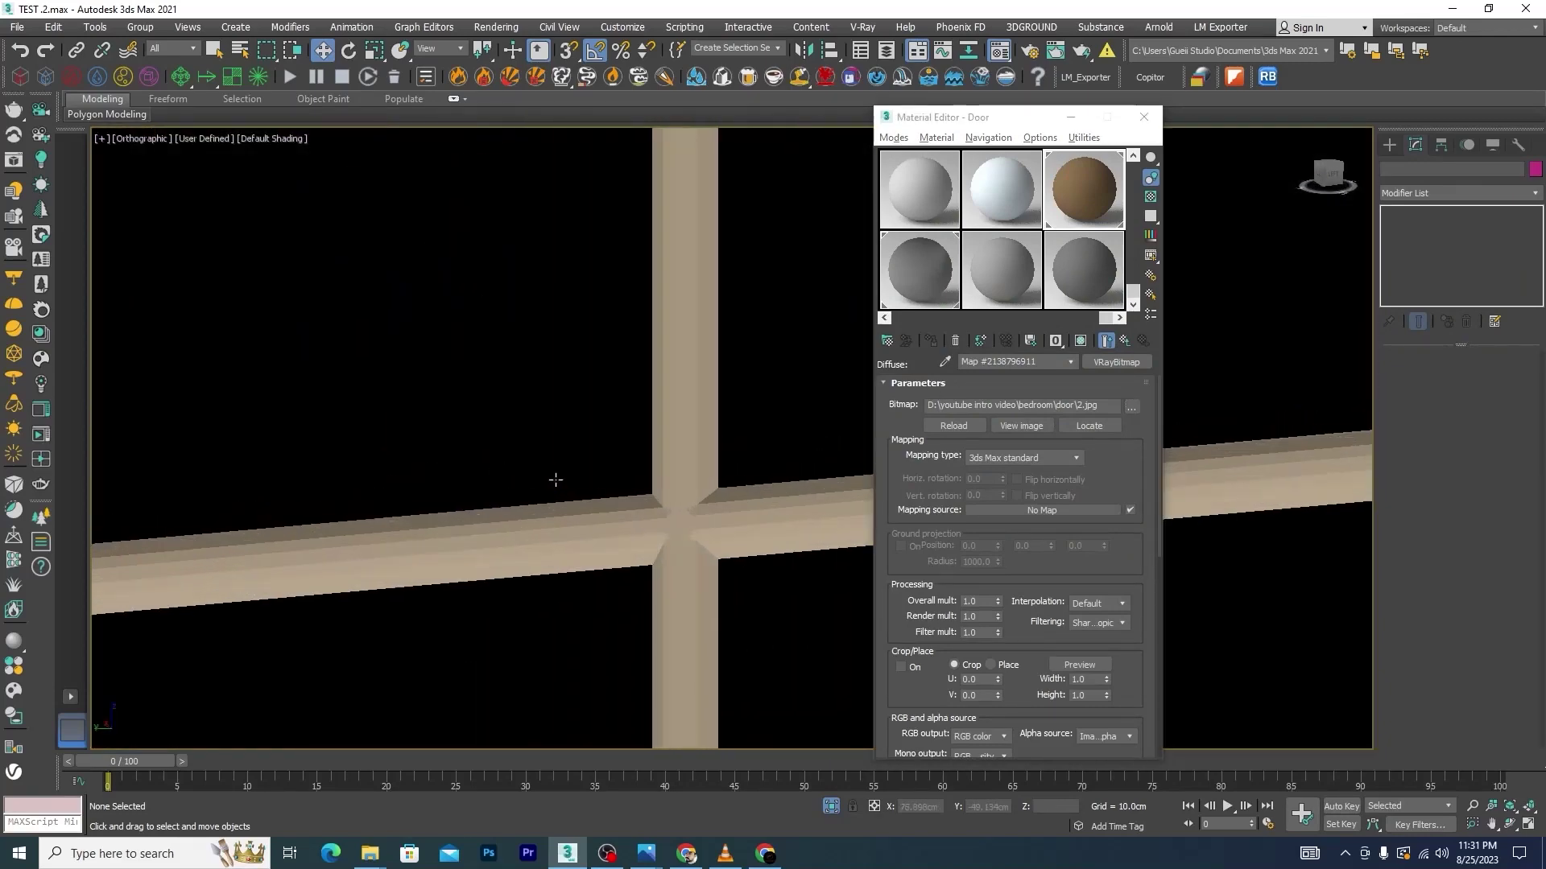
scroll(692, 523, up, 3)
scroll(653, 514, up, 1)
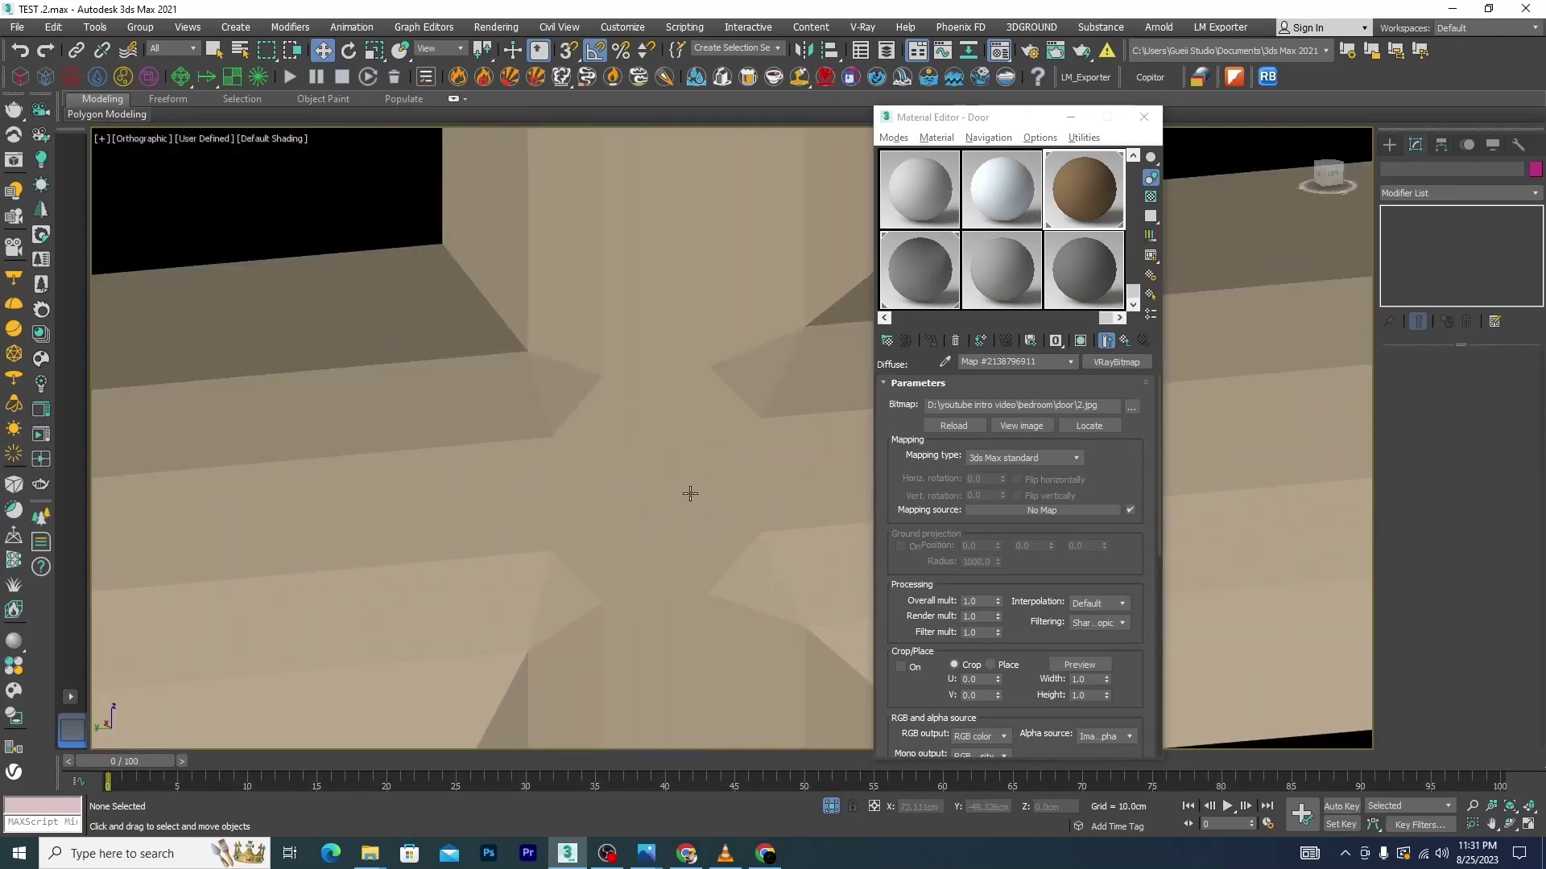
scroll(708, 454, down, 4)
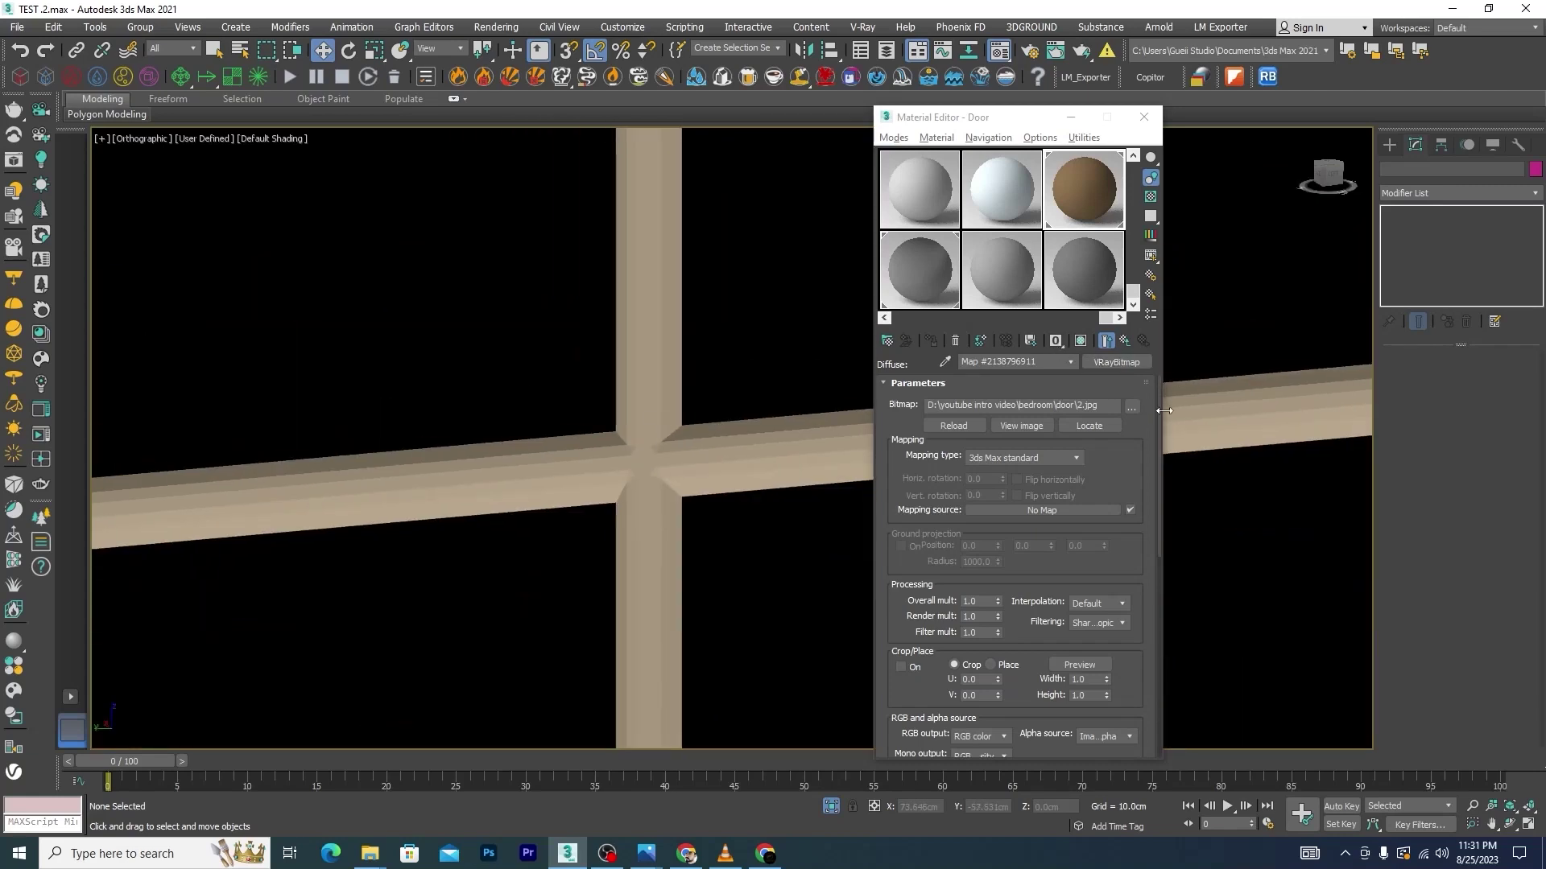
Instance the Door VRayMtl's reflection map into its own glossiness slot
click(1125, 341)
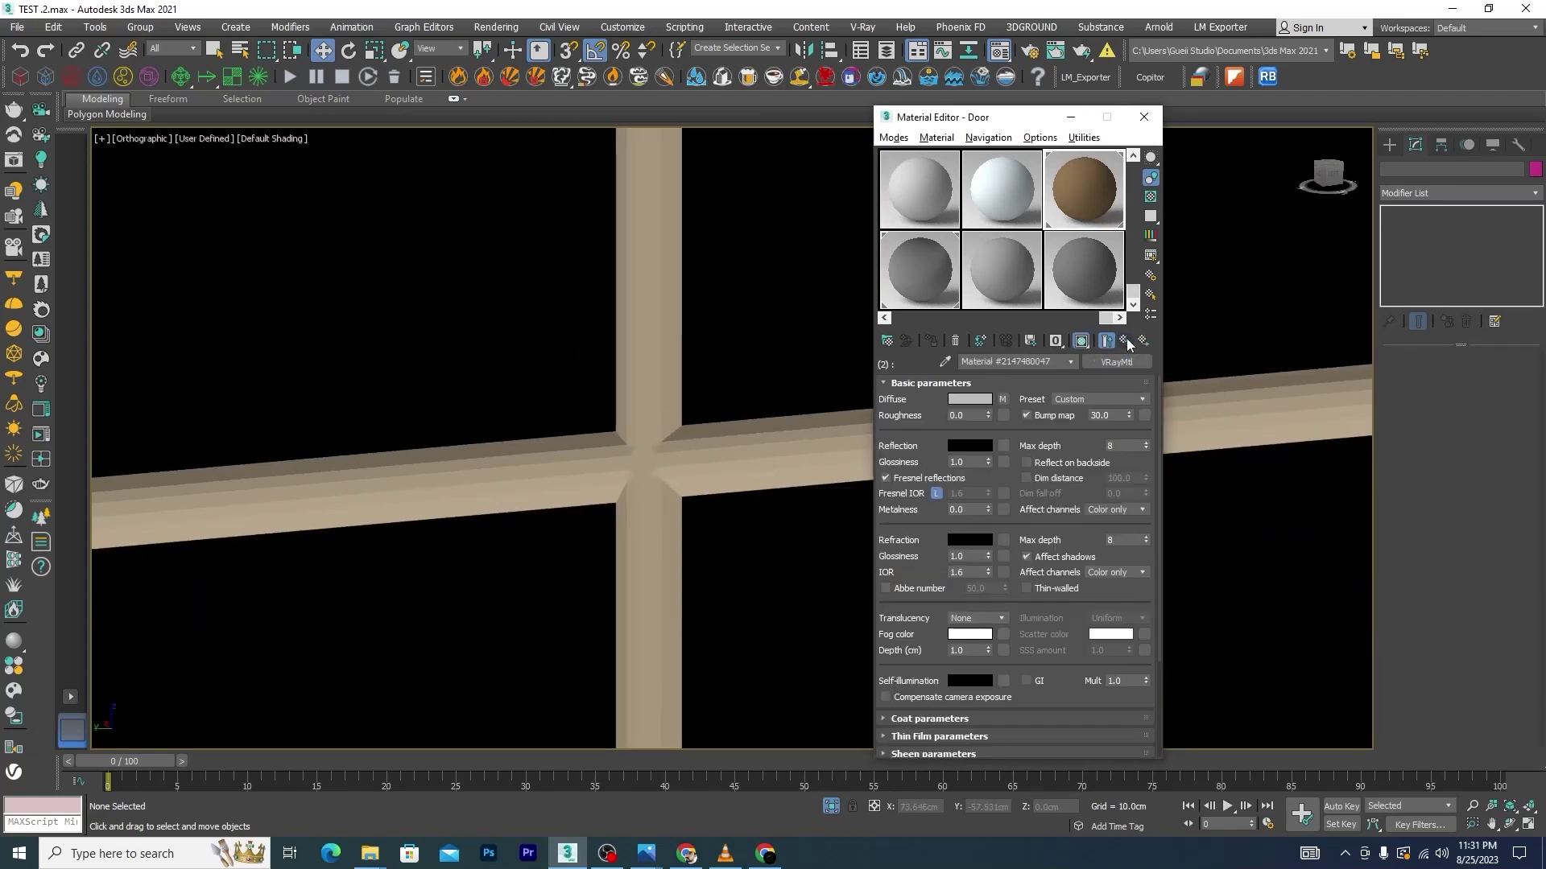
click(1003, 445)
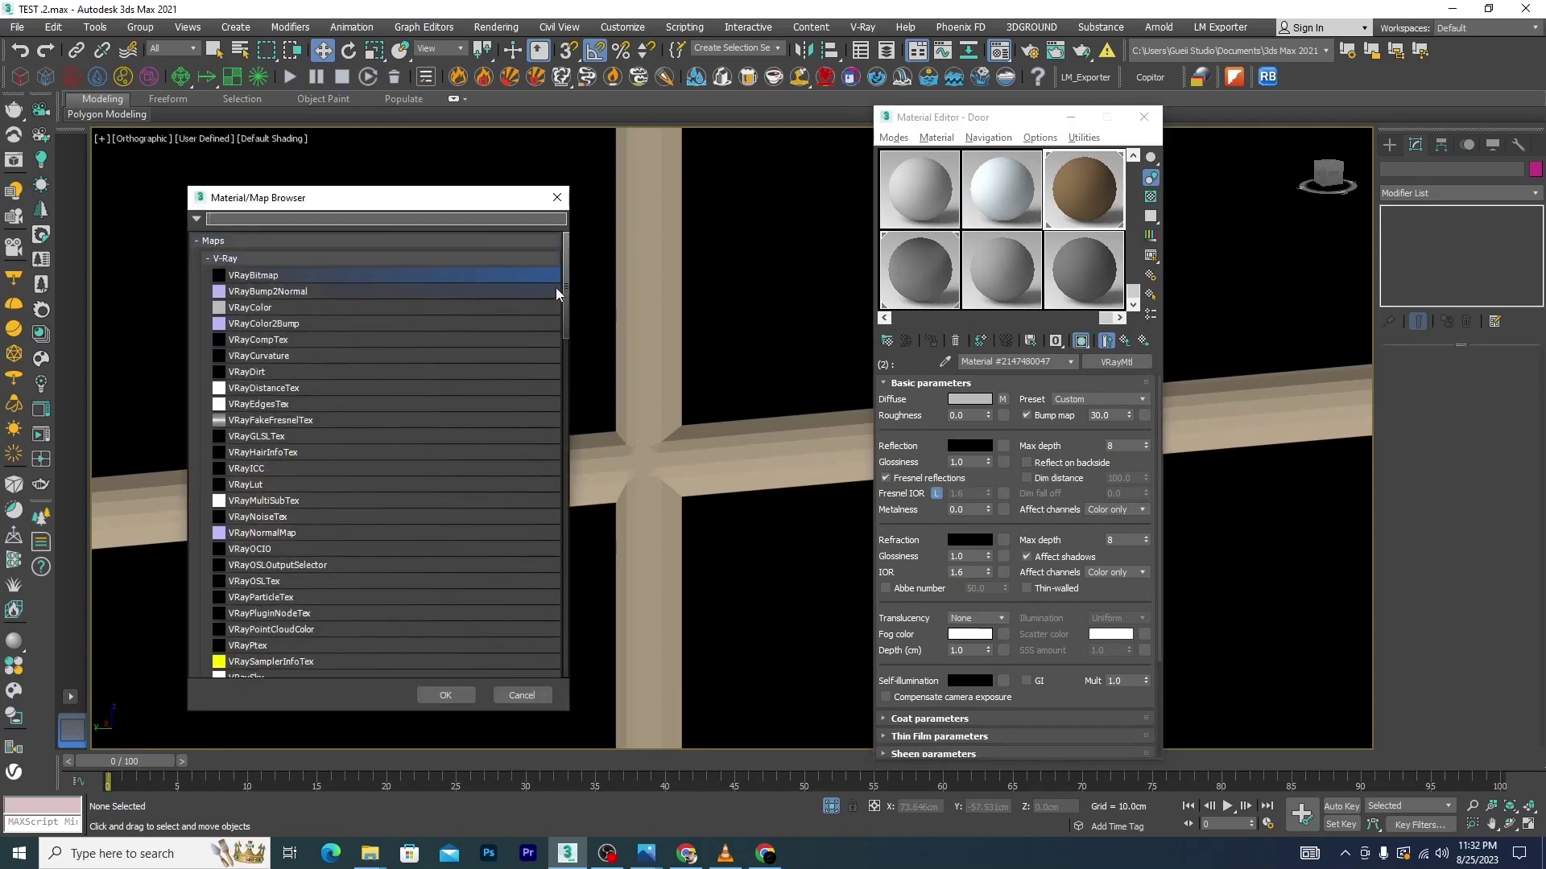
scroll(565, 311, down, 1)
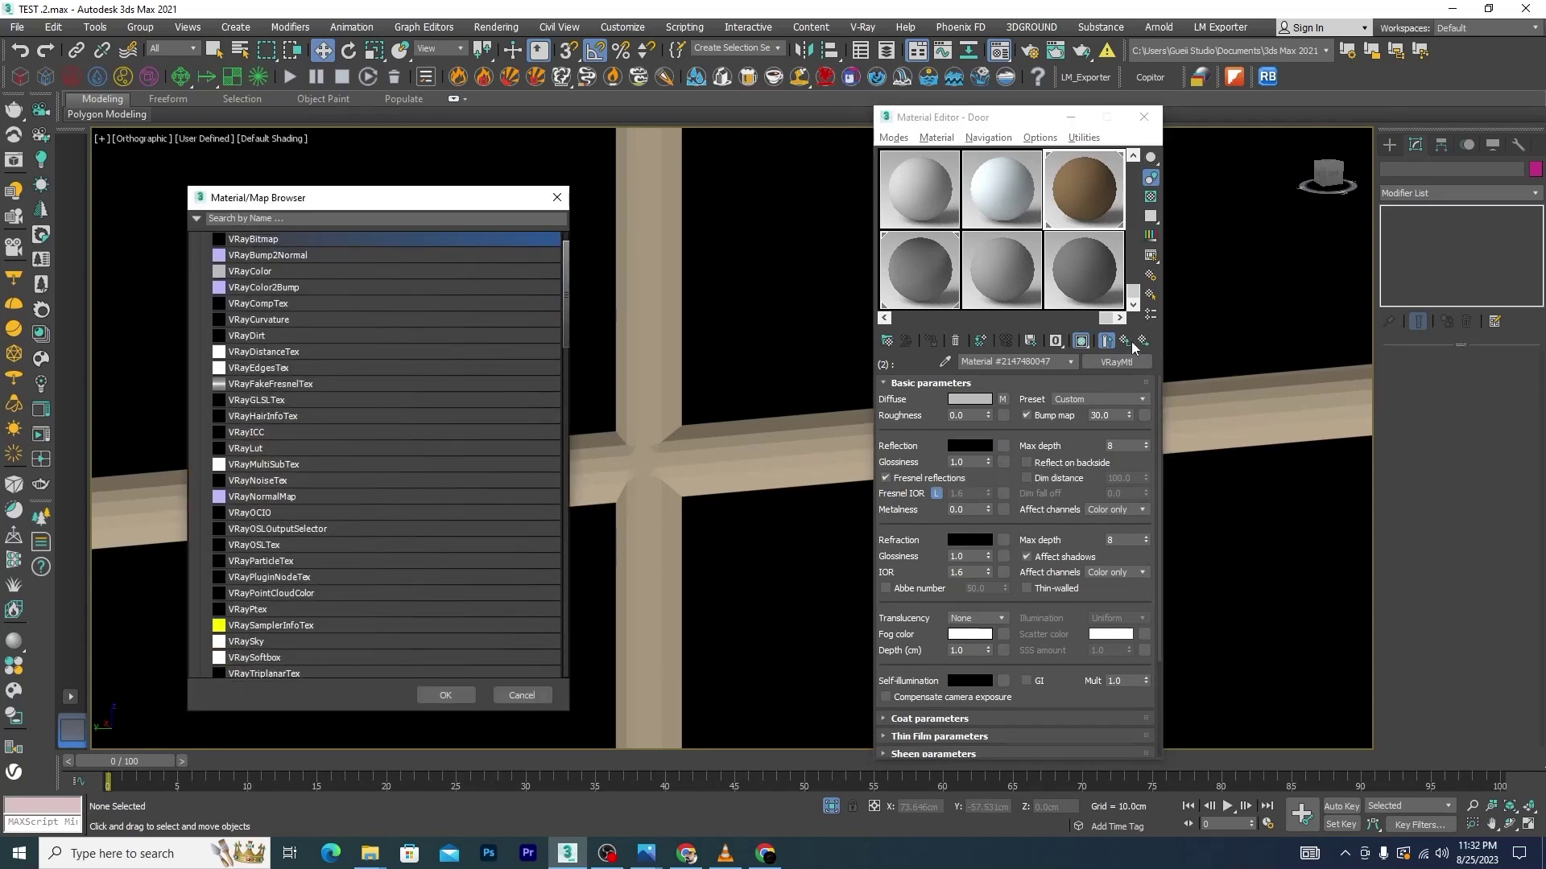
click(520, 695)
click(1124, 340)
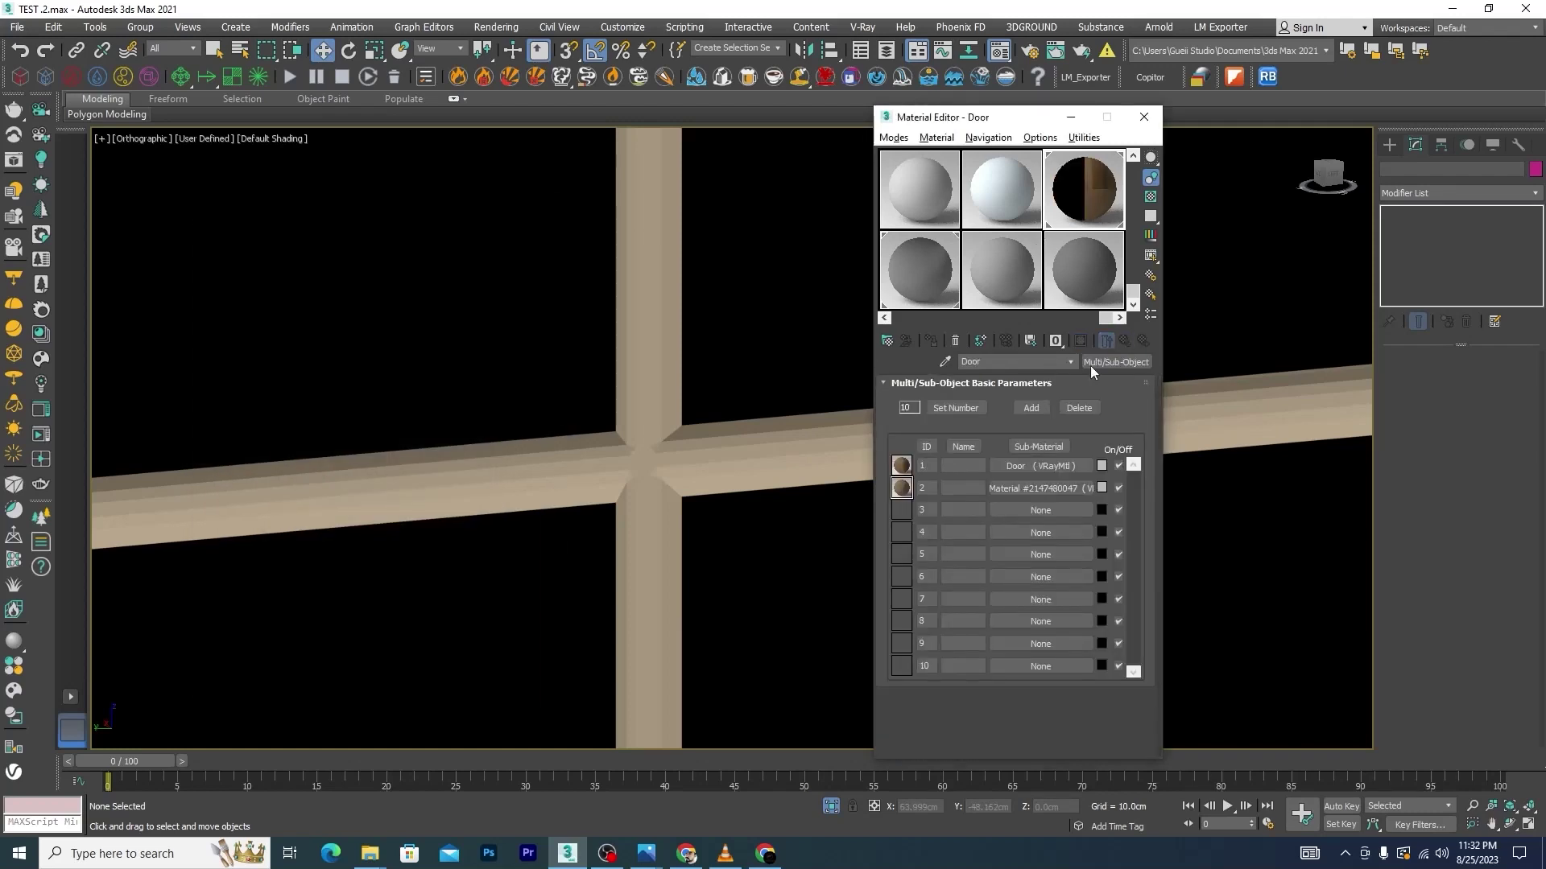
click(1027, 466)
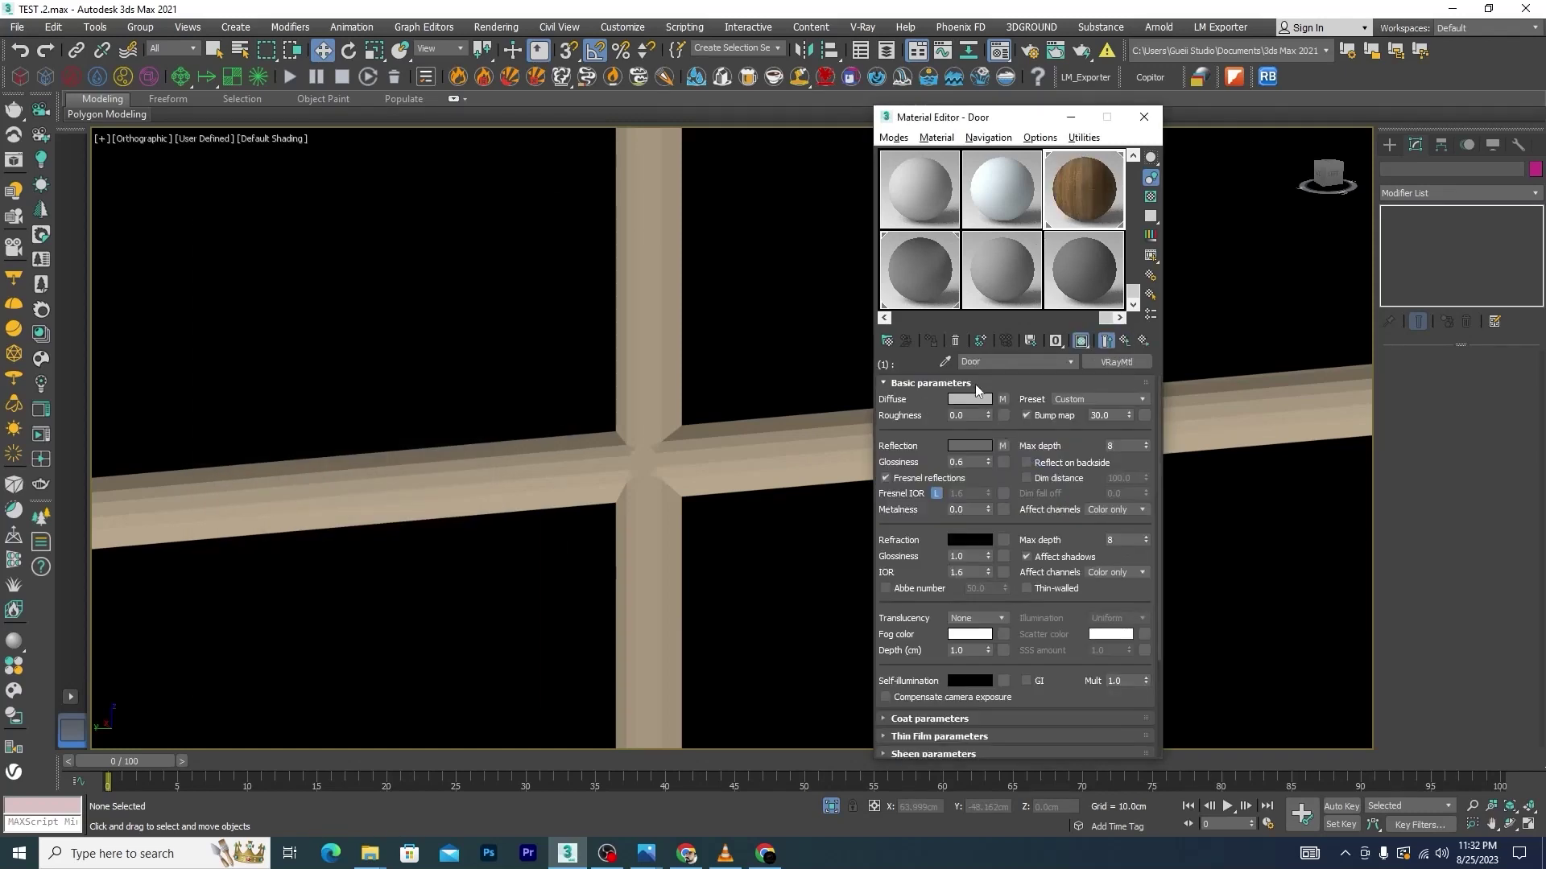
right_click(1003, 446)
click(1036, 473)
right_click(1003, 463)
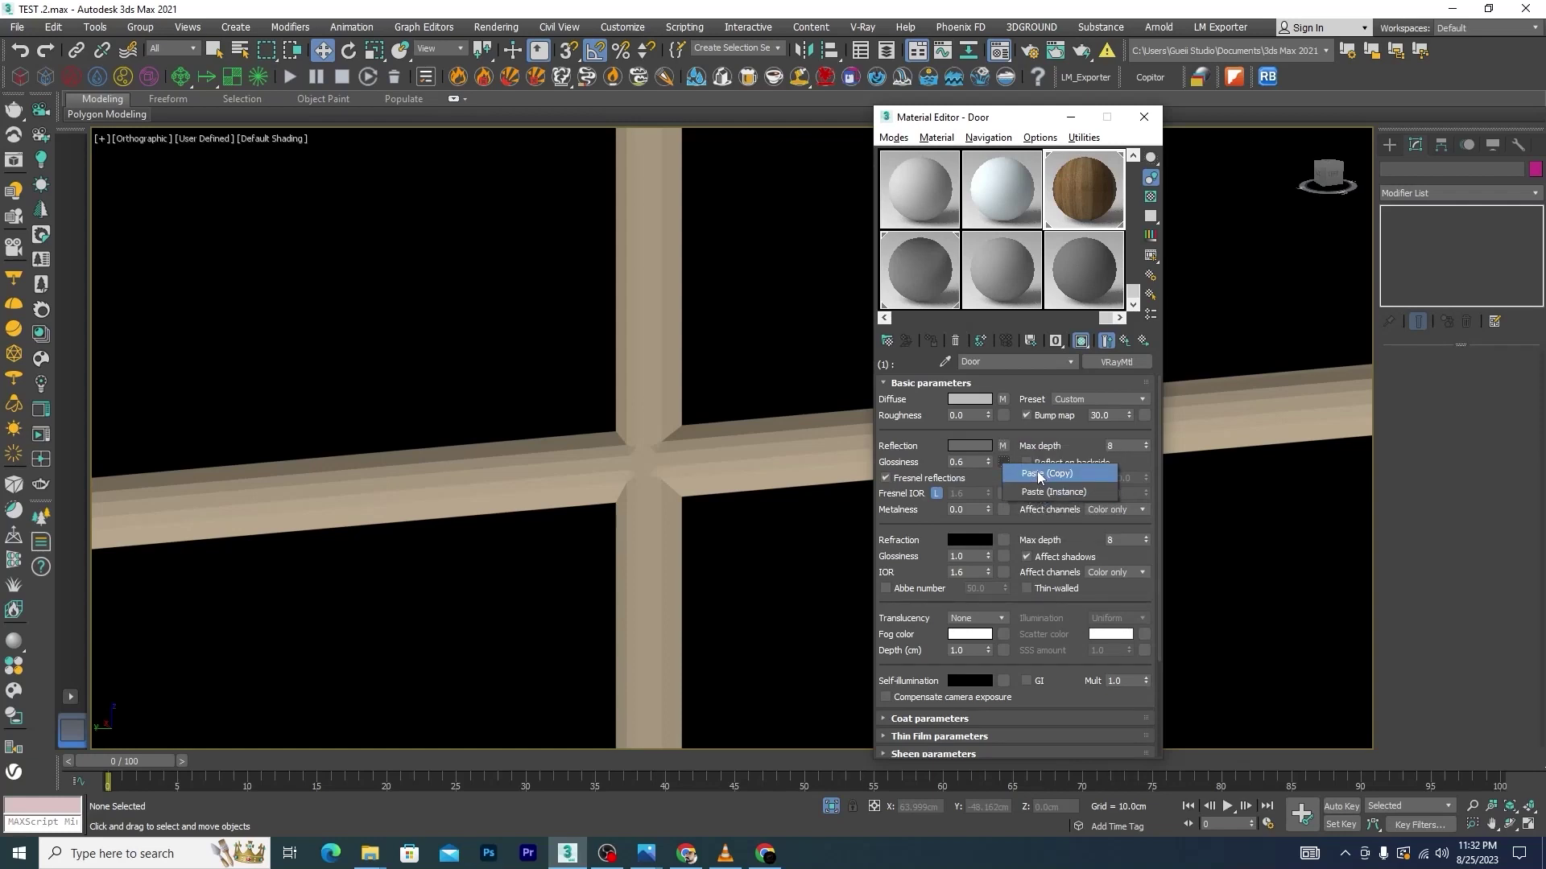
click(1037, 488)
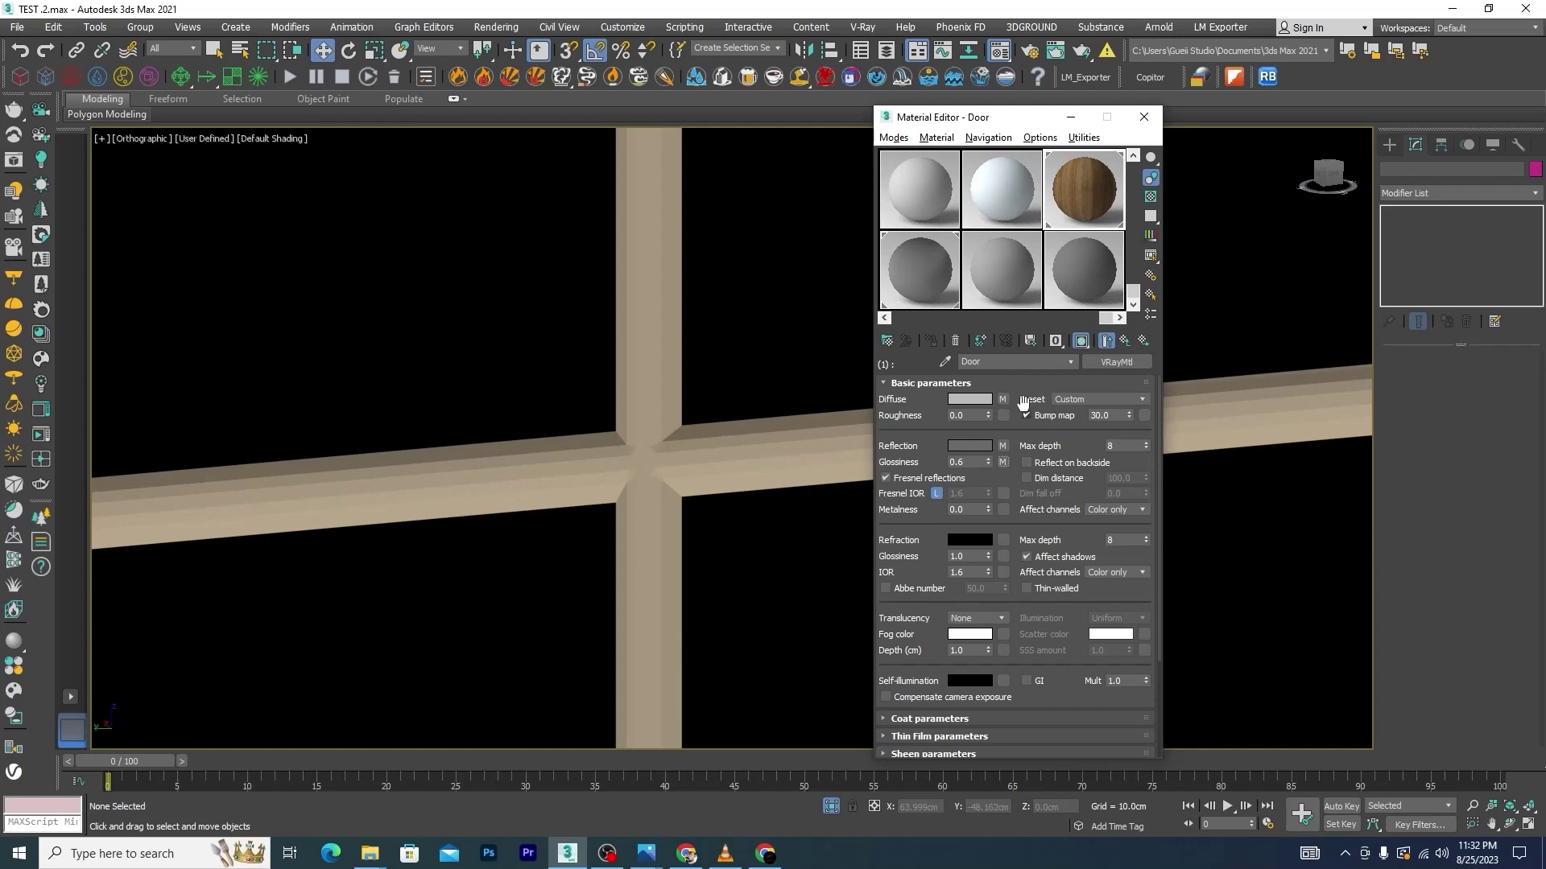
Paste the copied Color Correction map into sub-material 2's Reflection as an instance
click(1107, 340)
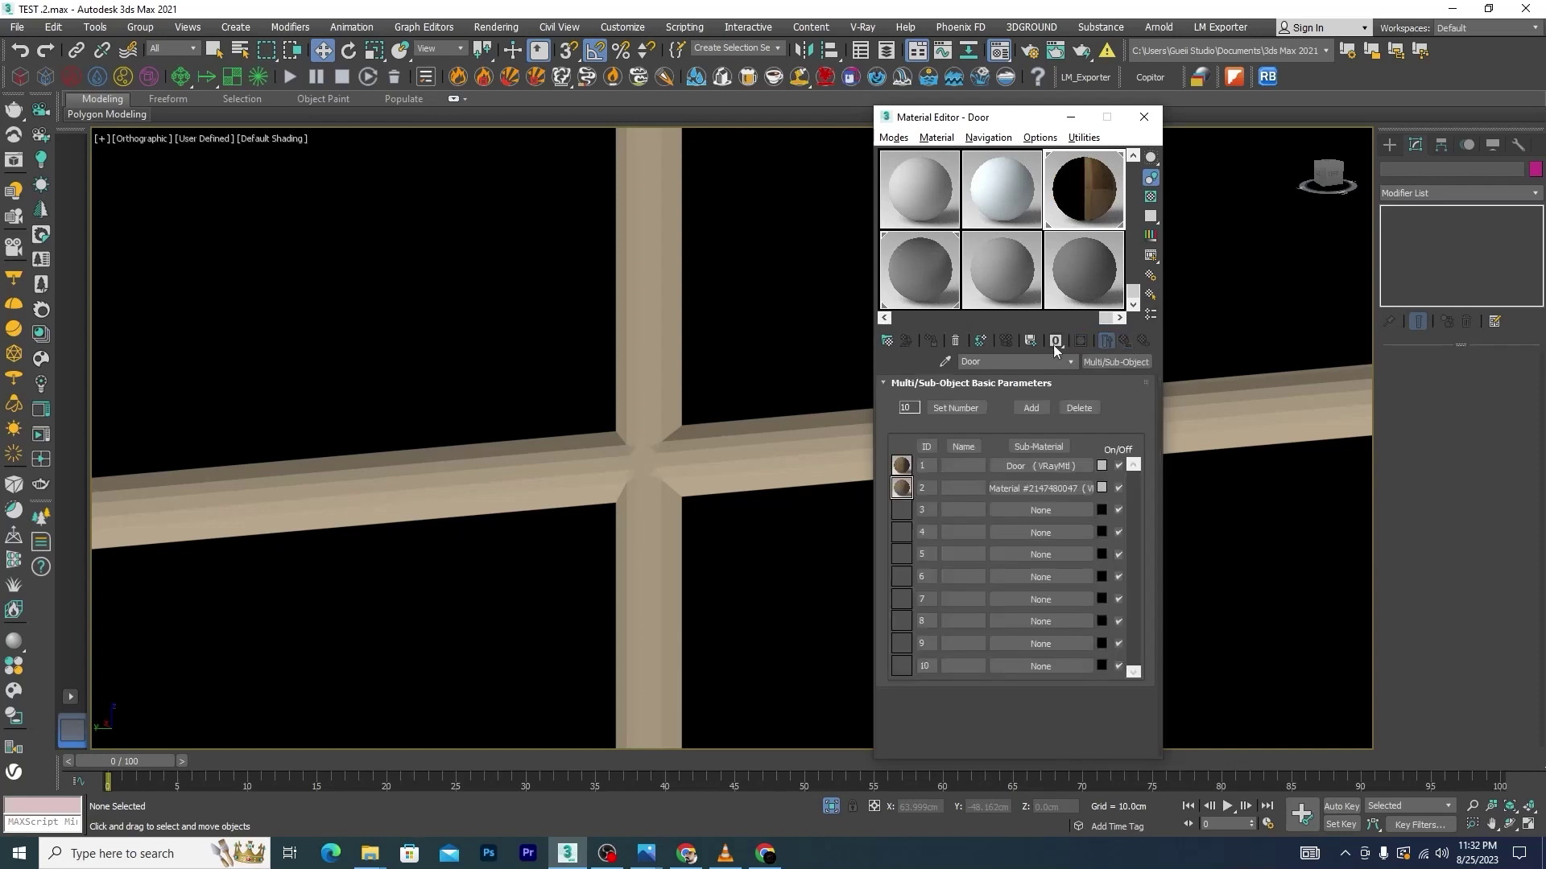
click(995, 485)
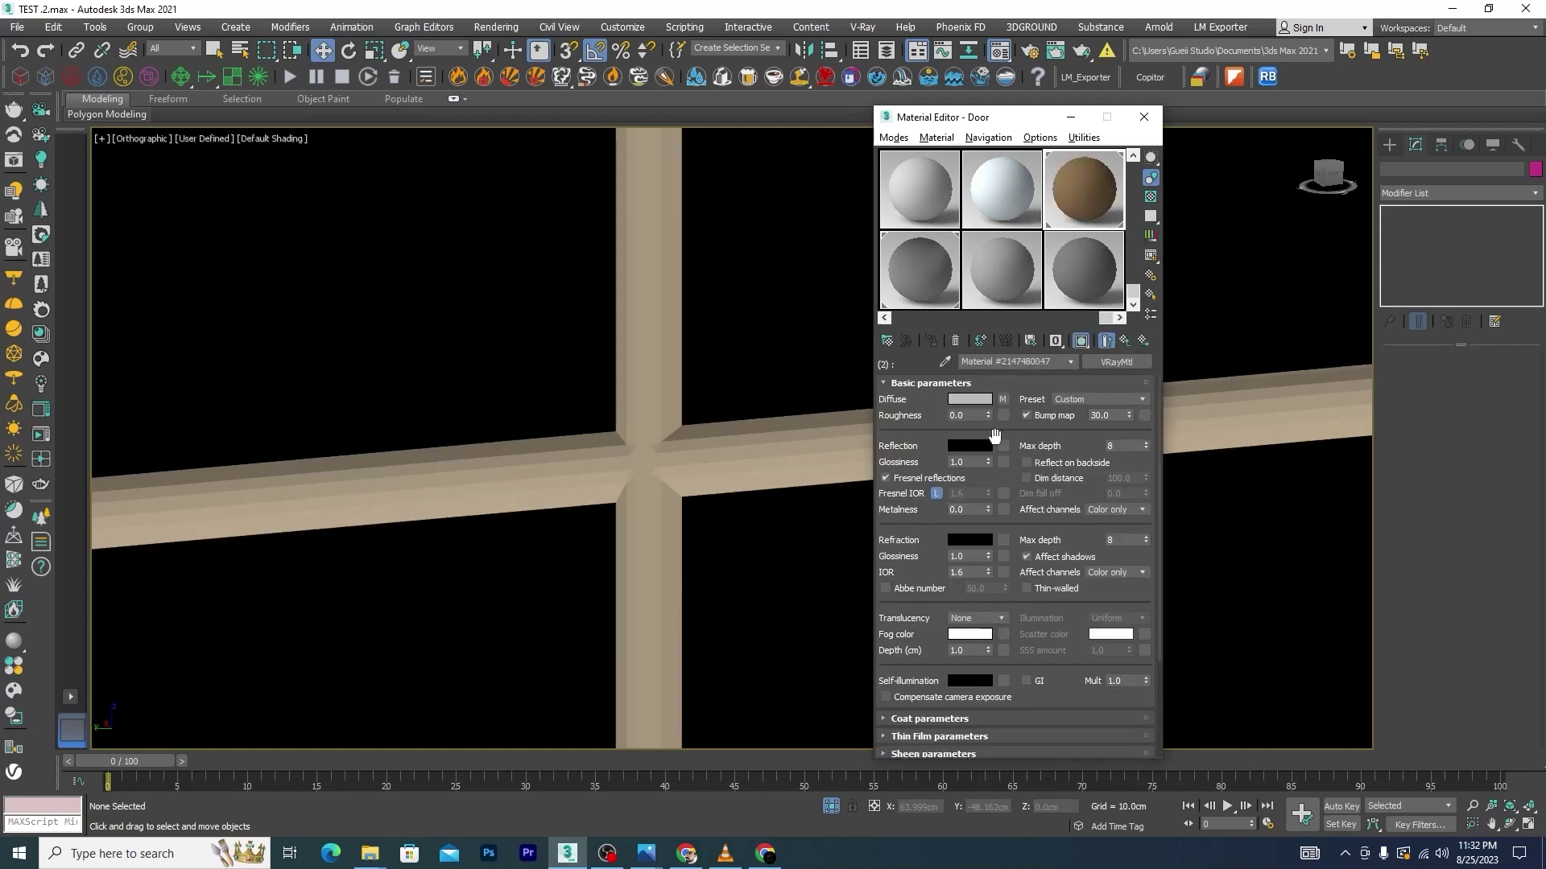
right_click(1003, 444)
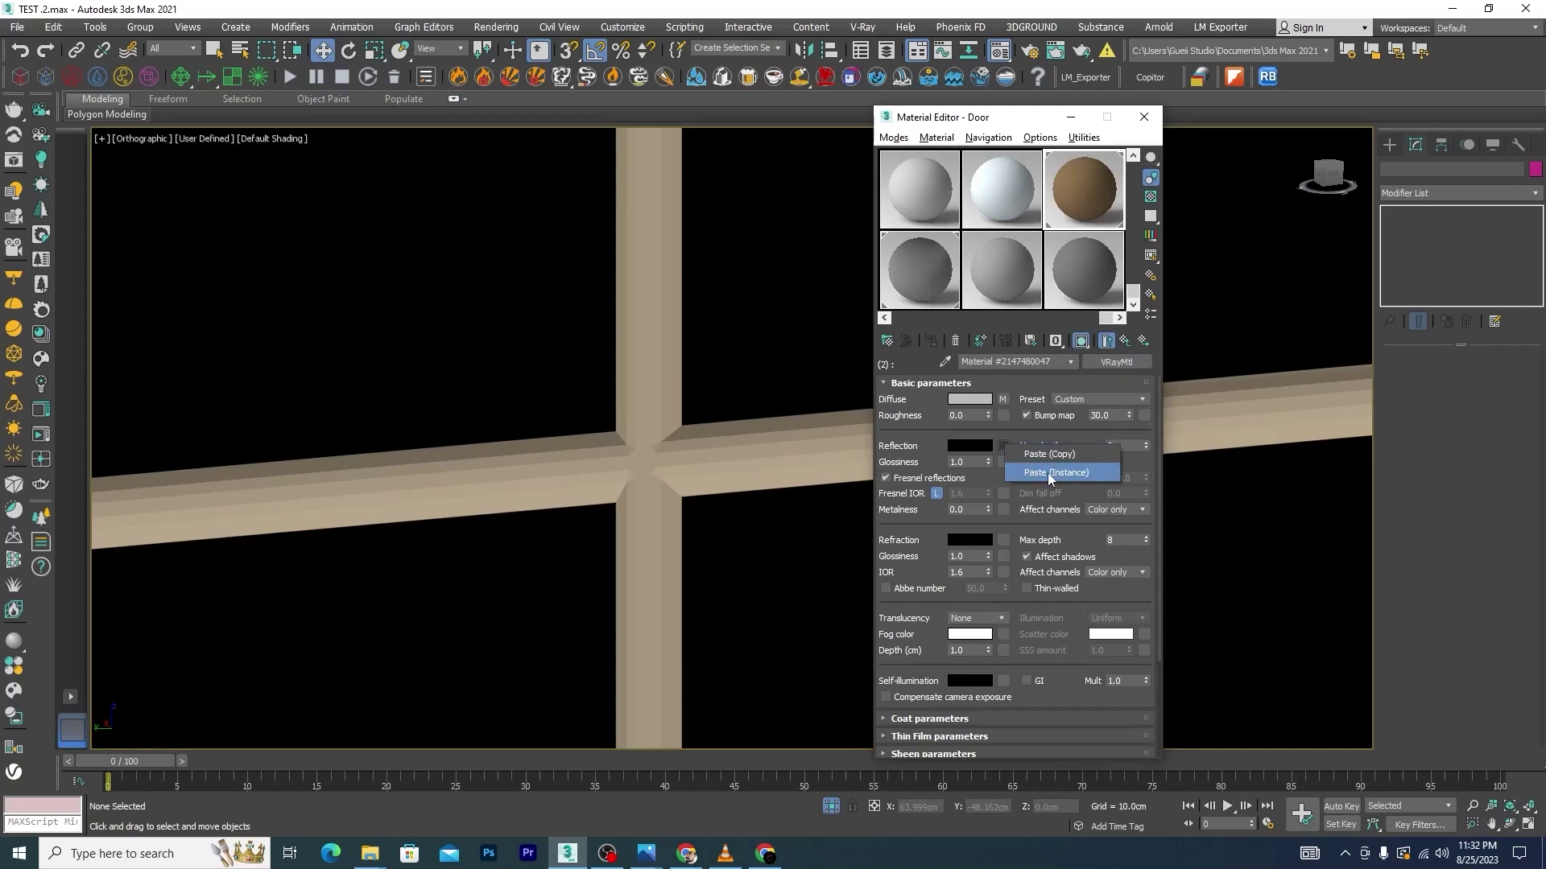
click(1047, 472)
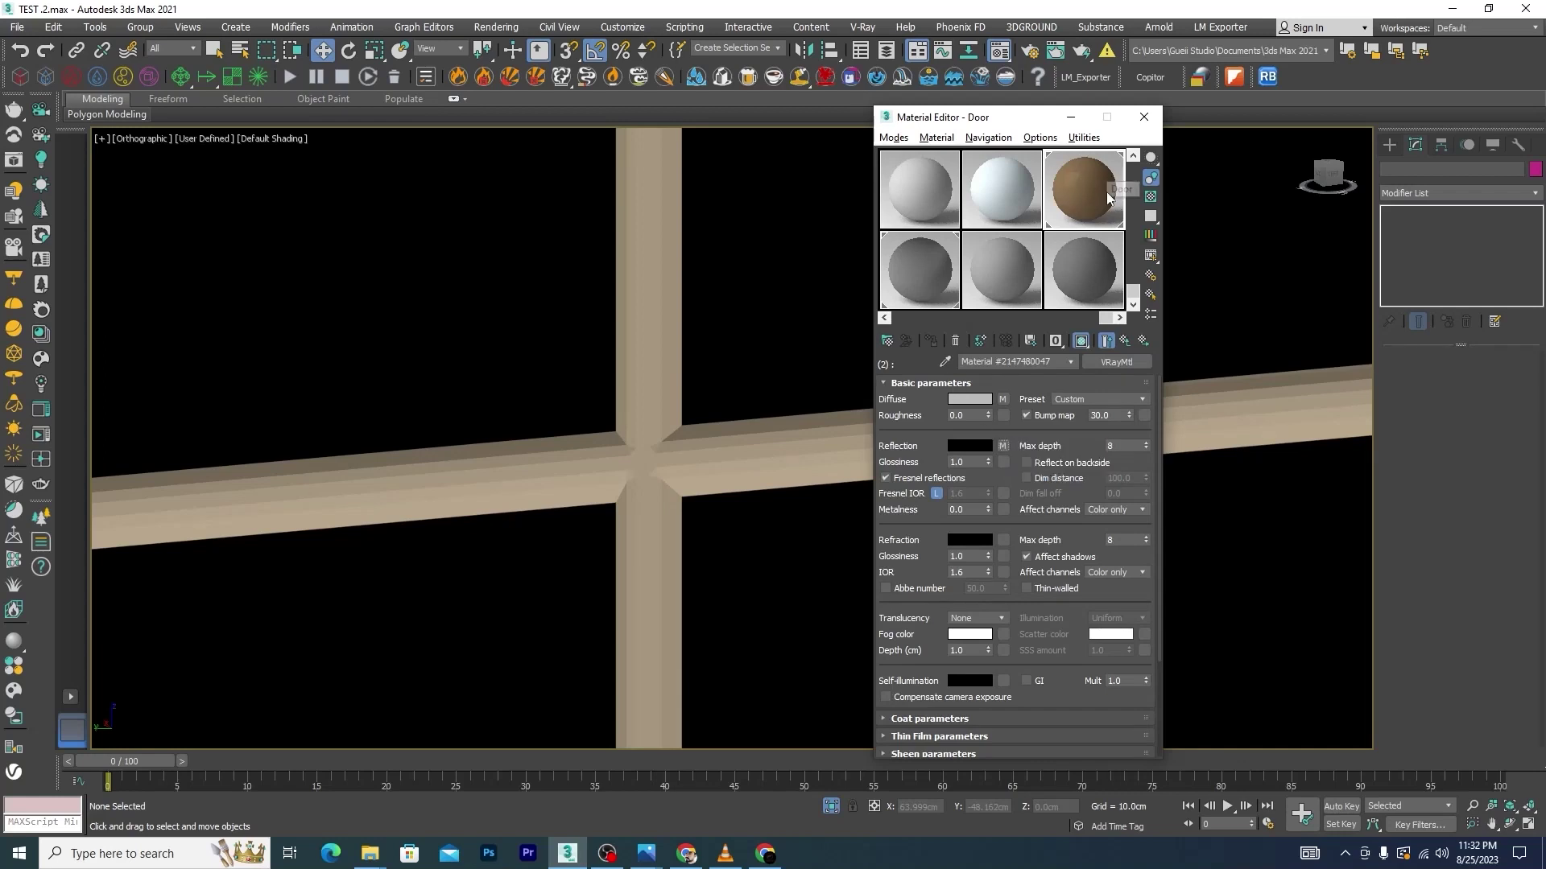
click(1004, 449)
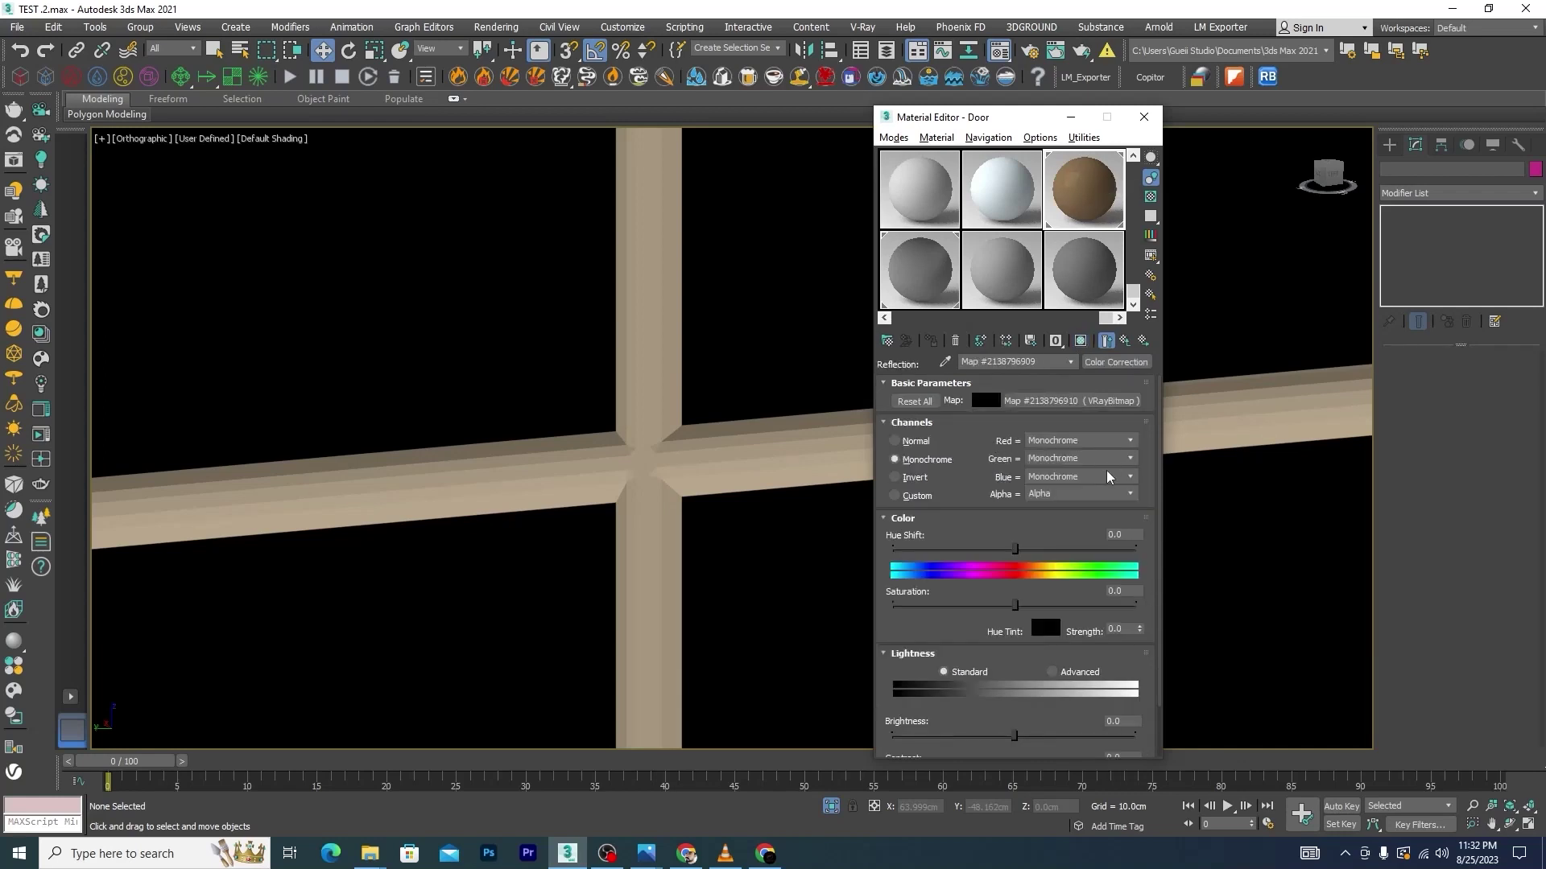
Replace the reflection map's bitmap with wood image 2.jpg
click(1052, 400)
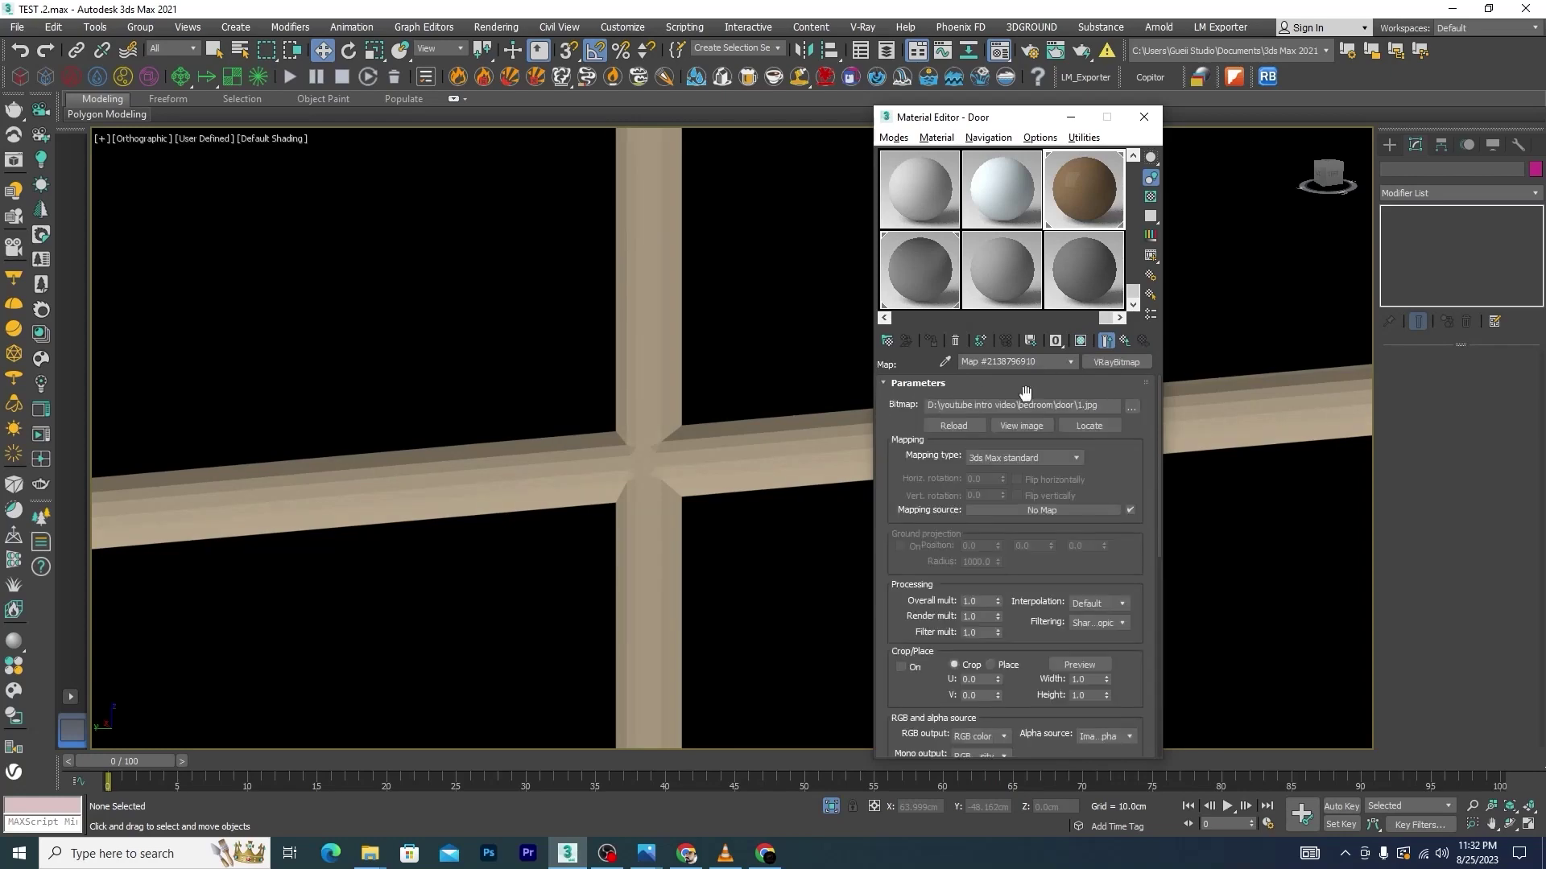
click(1135, 404)
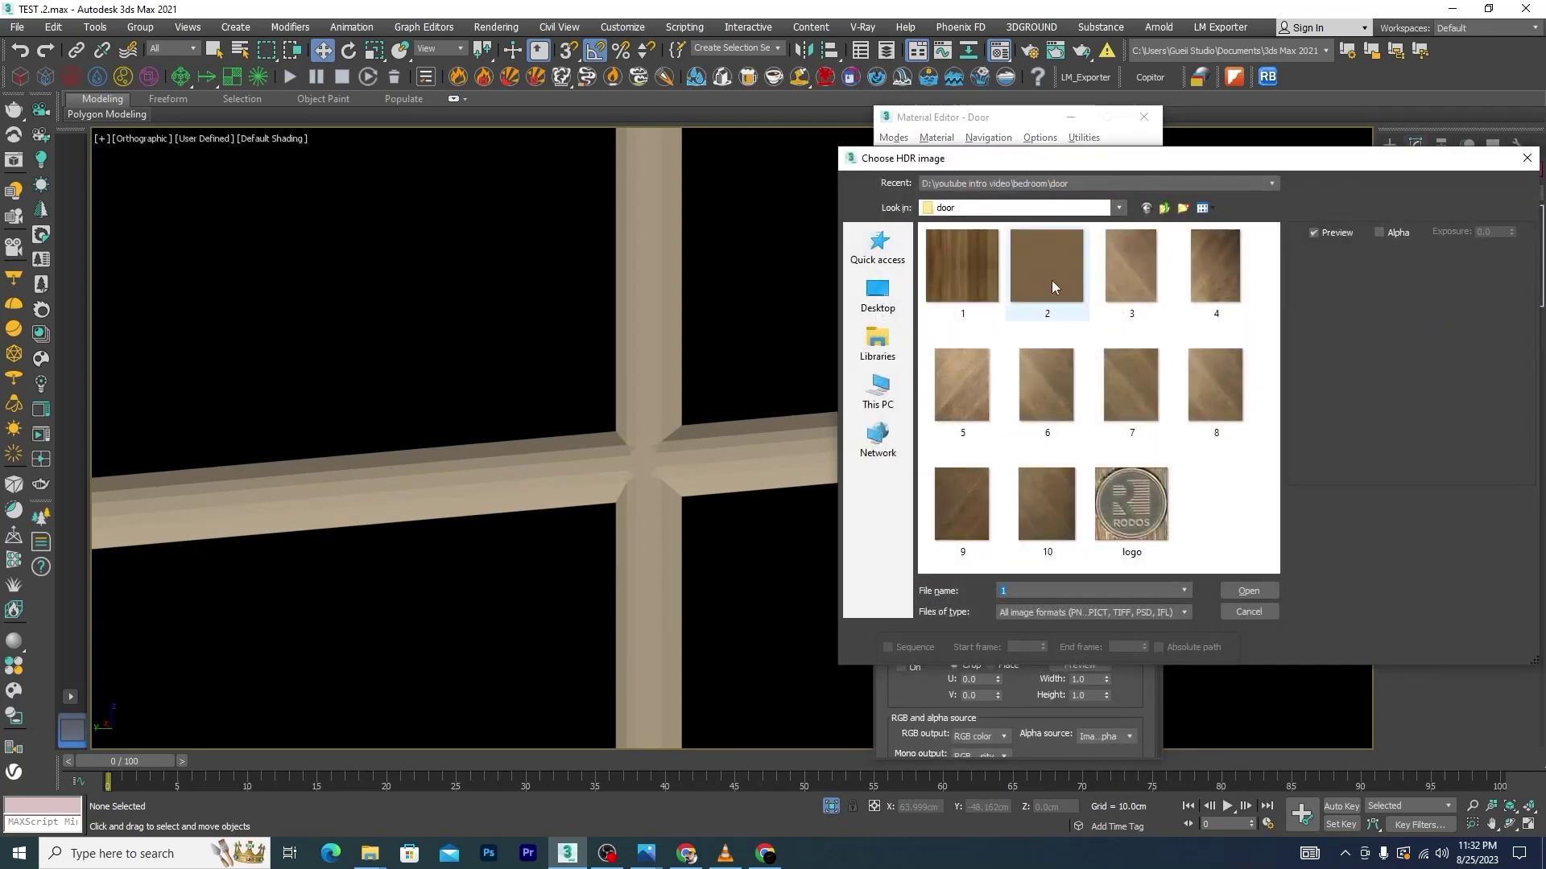
click(1051, 285)
click(1246, 590)
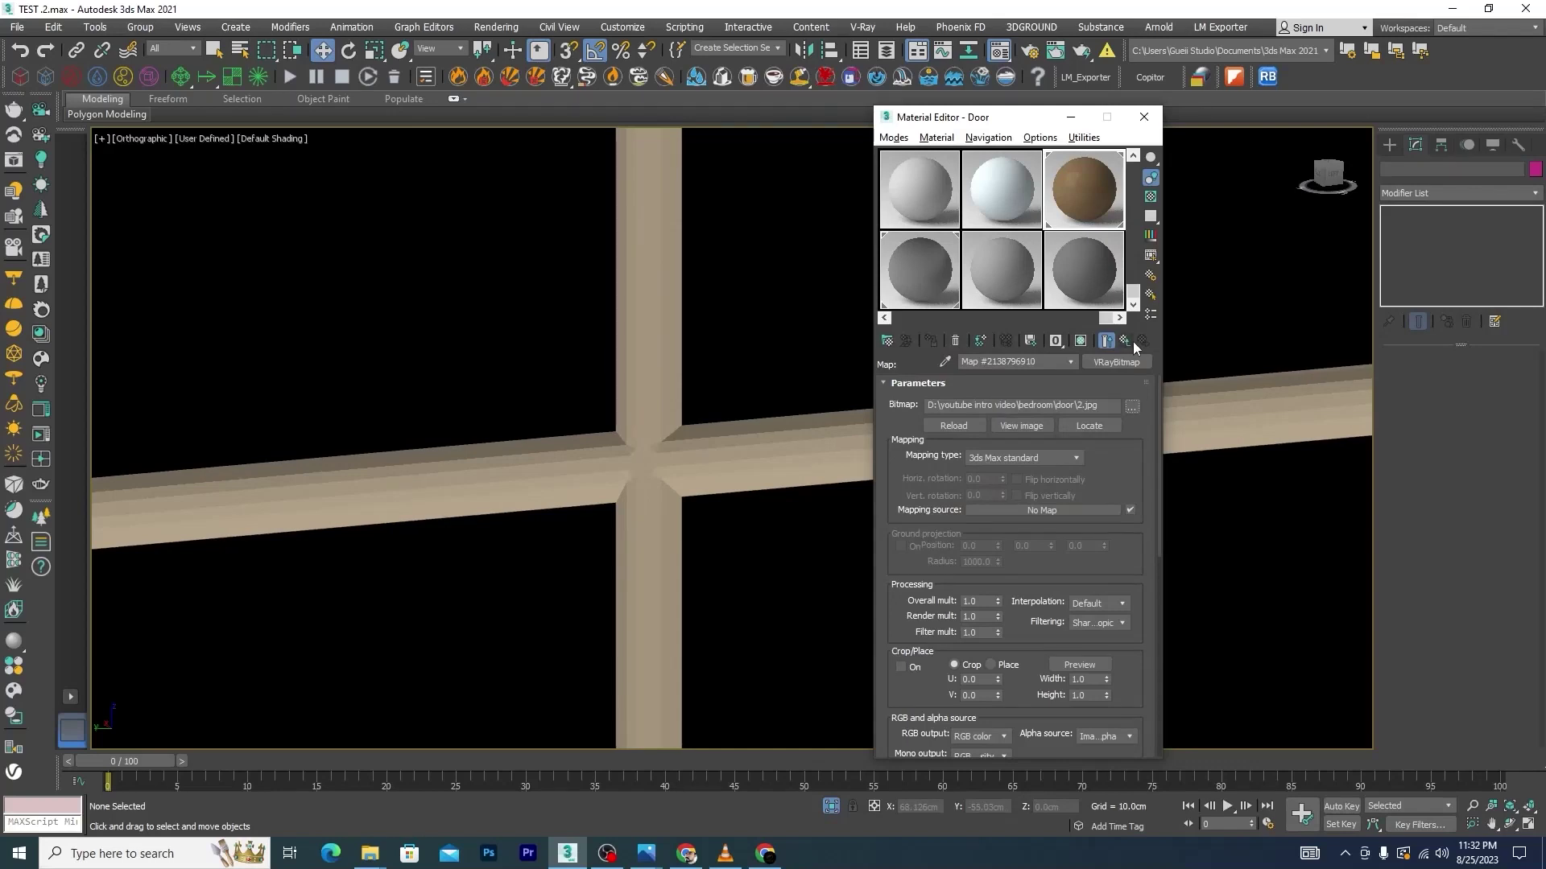
click(1128, 343)
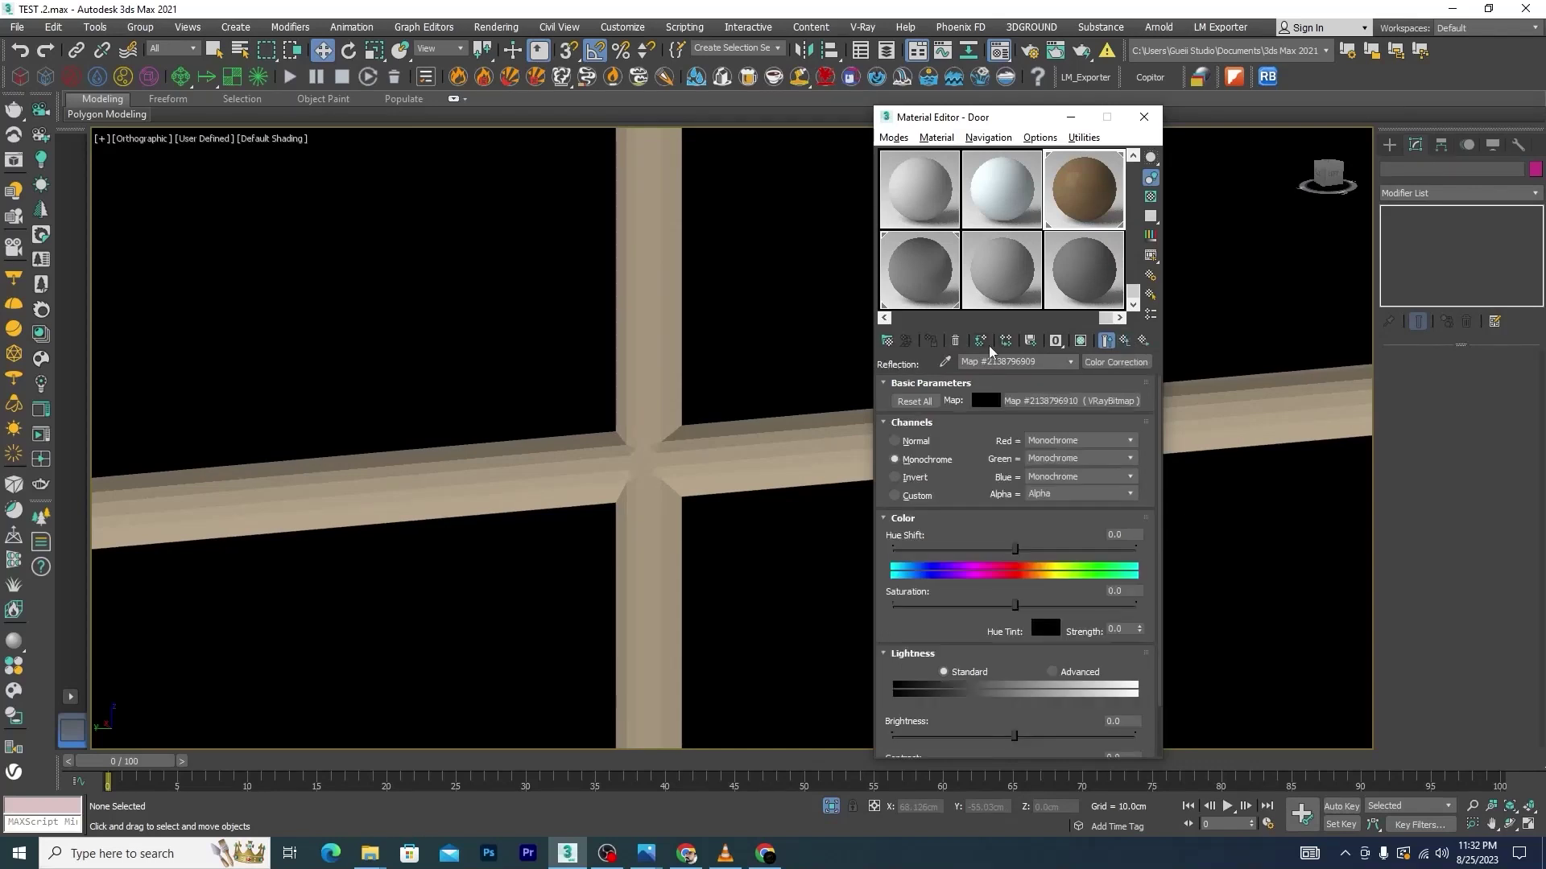
click(1125, 340)
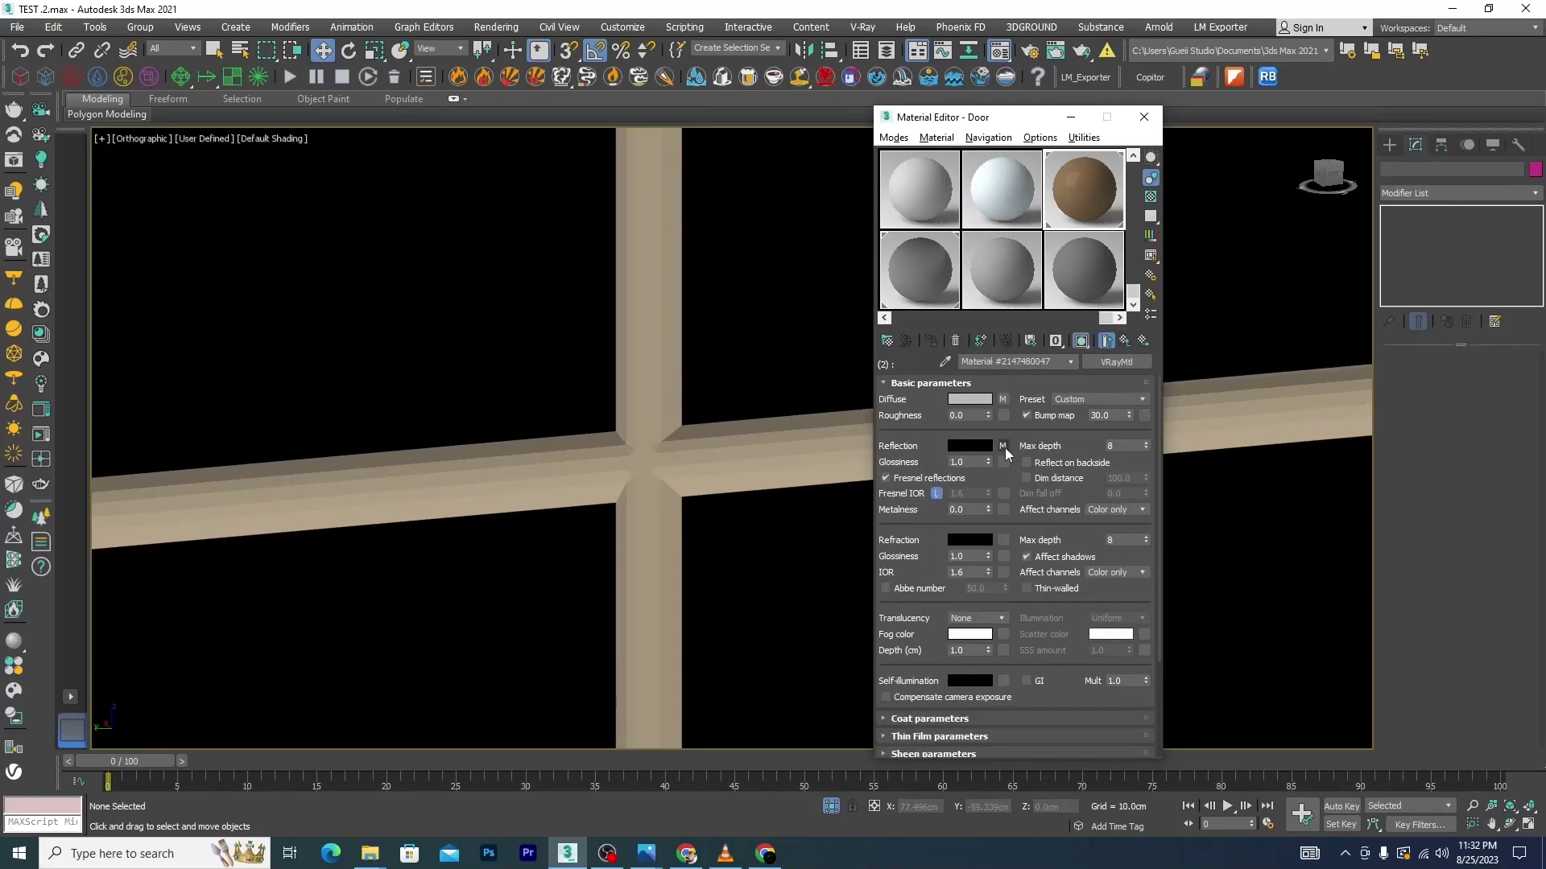
Instance sub-material 2's reflection map into its glossiness slot
right_click(1003, 446)
click(1041, 475)
right_click(1004, 463)
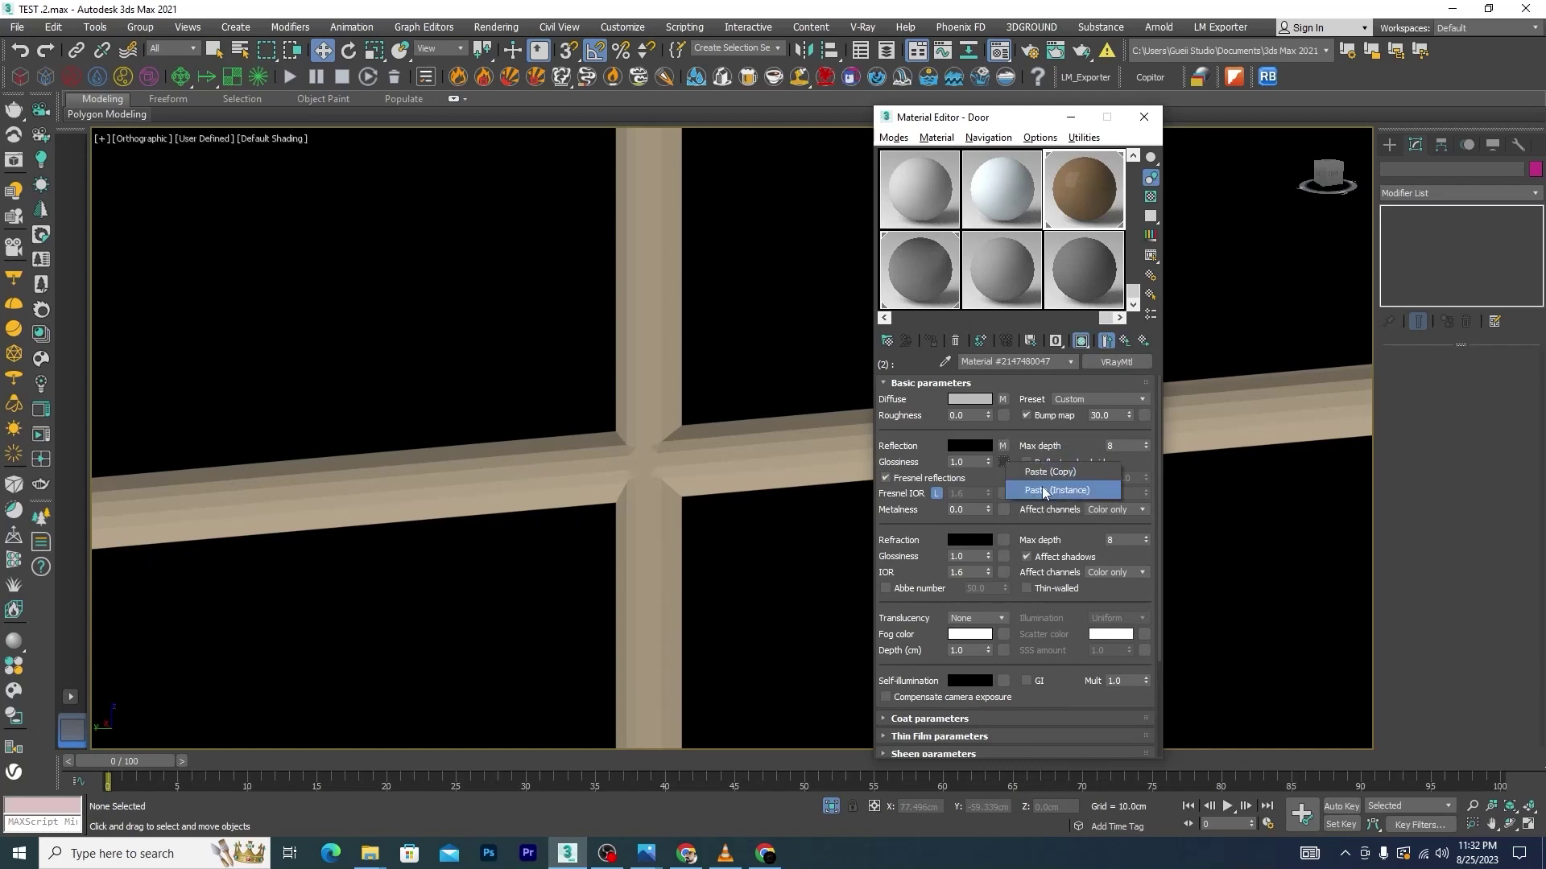
click(1045, 491)
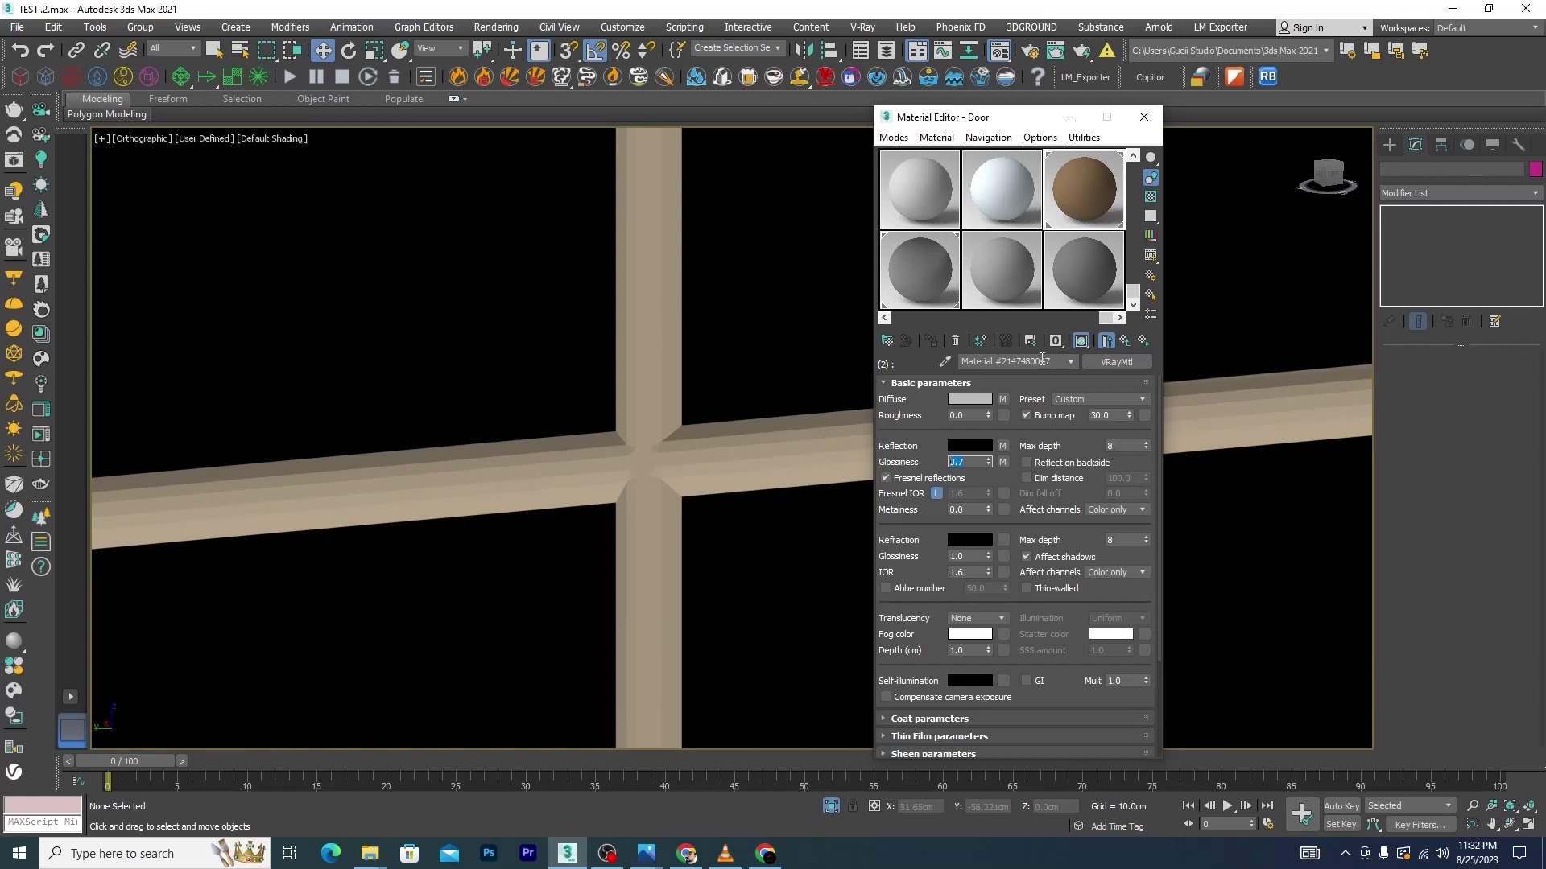
Make the Door multi-material's sub-material 3 a VRayMtl
click(1125, 342)
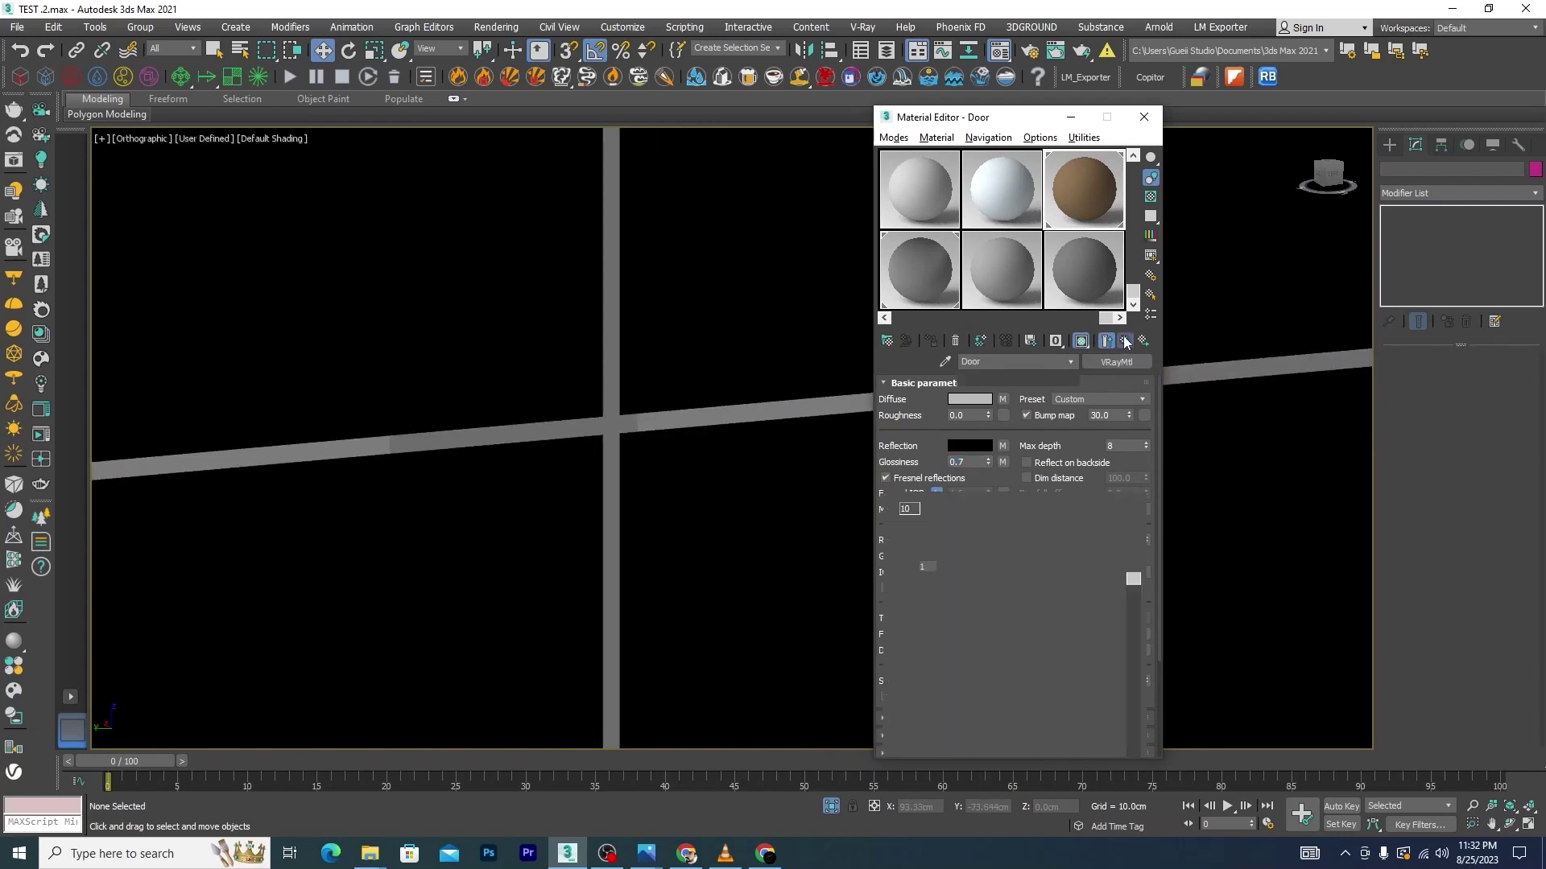
click(1029, 512)
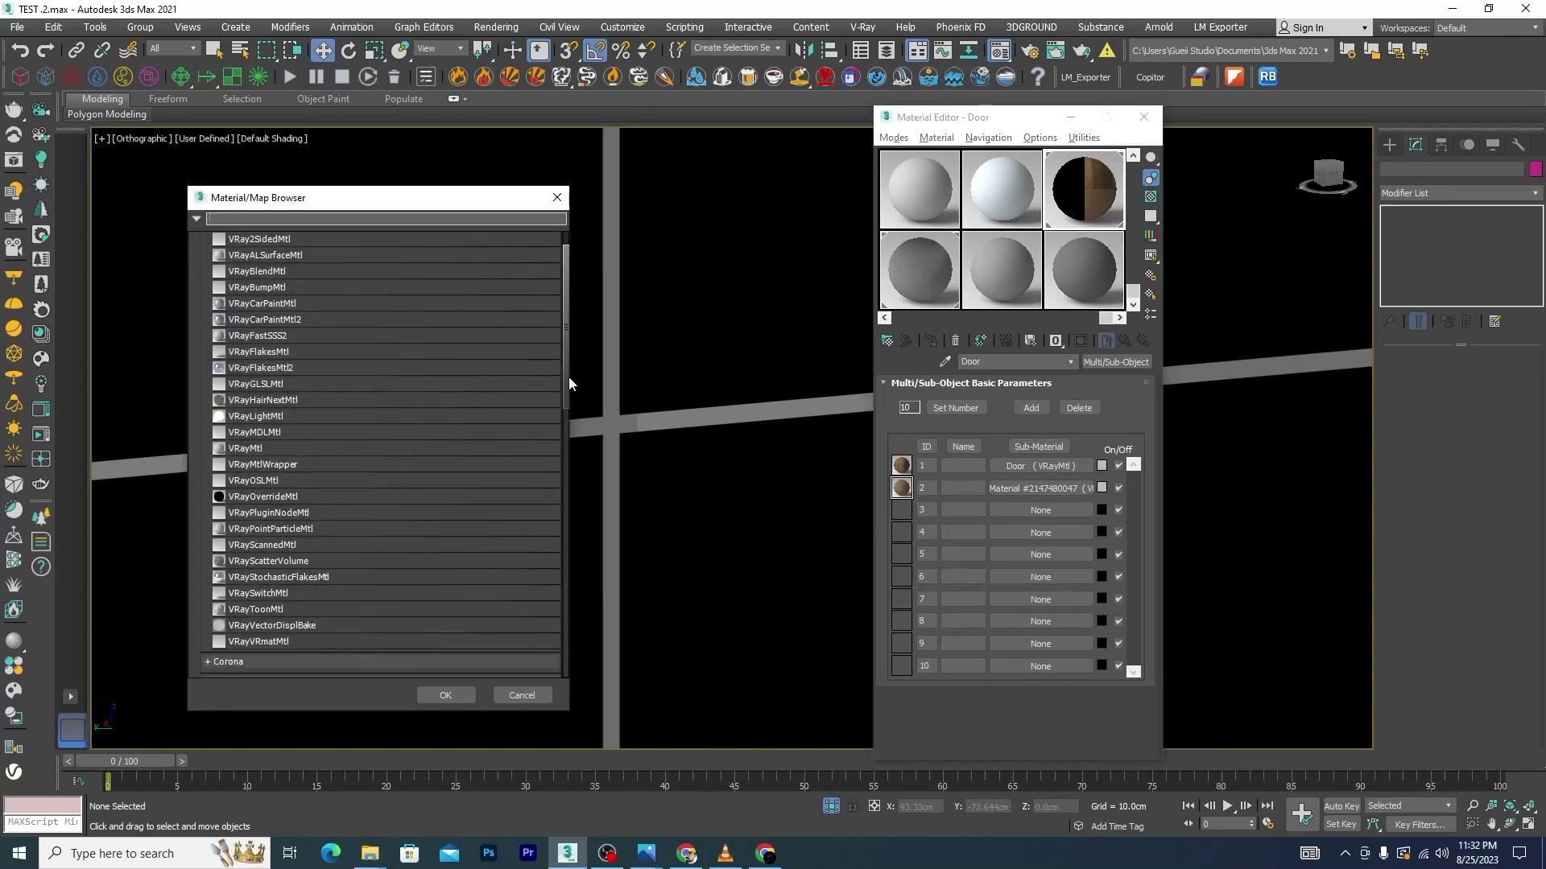
scroll(564, 305, up, 2)
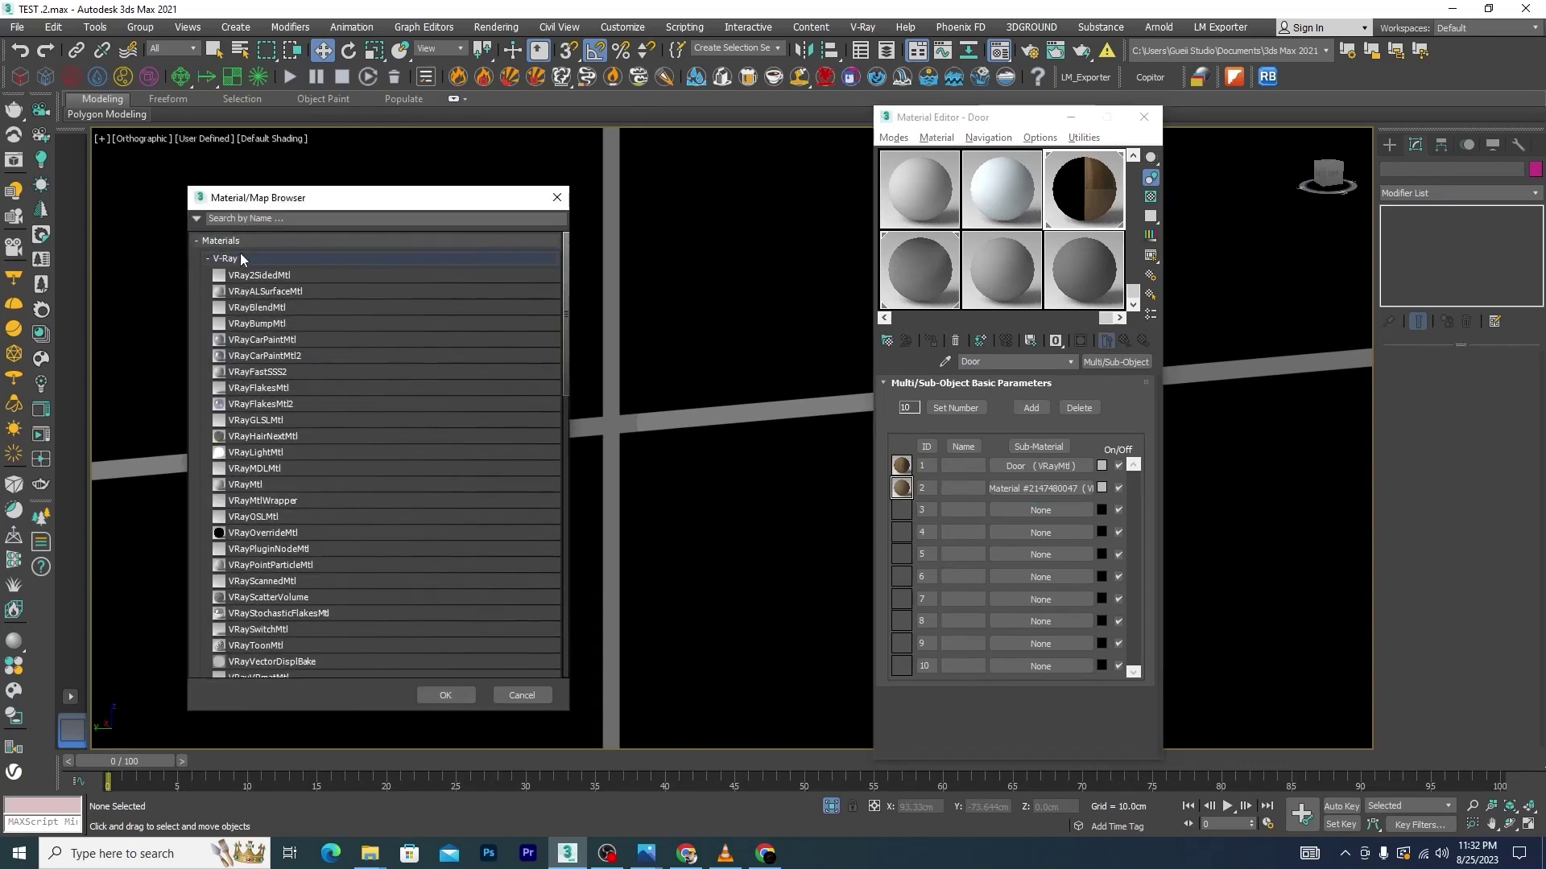
click(242, 485)
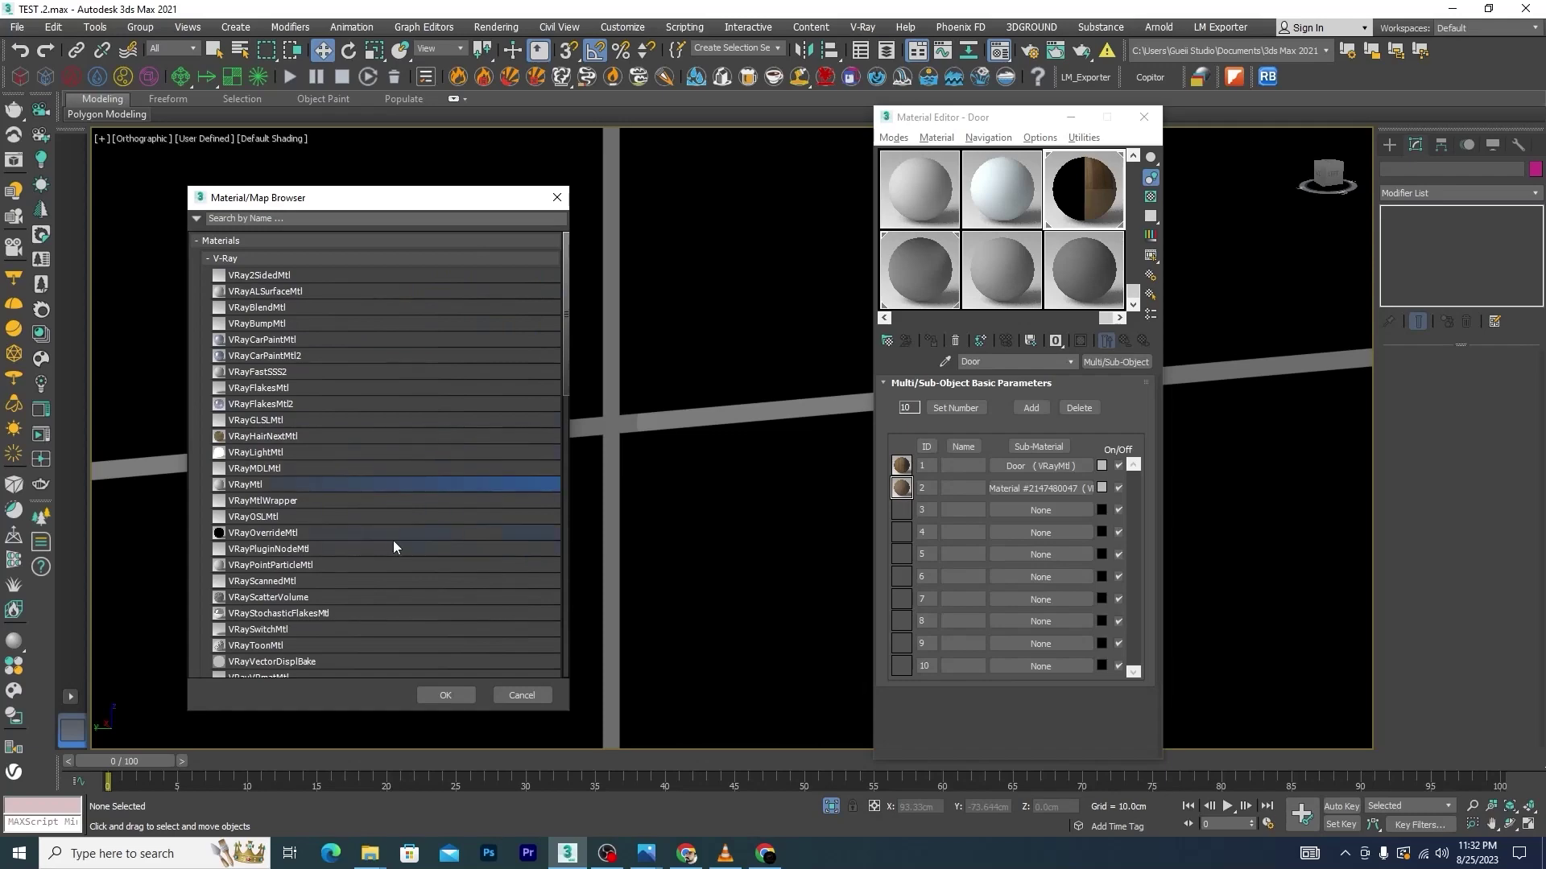
click(437, 692)
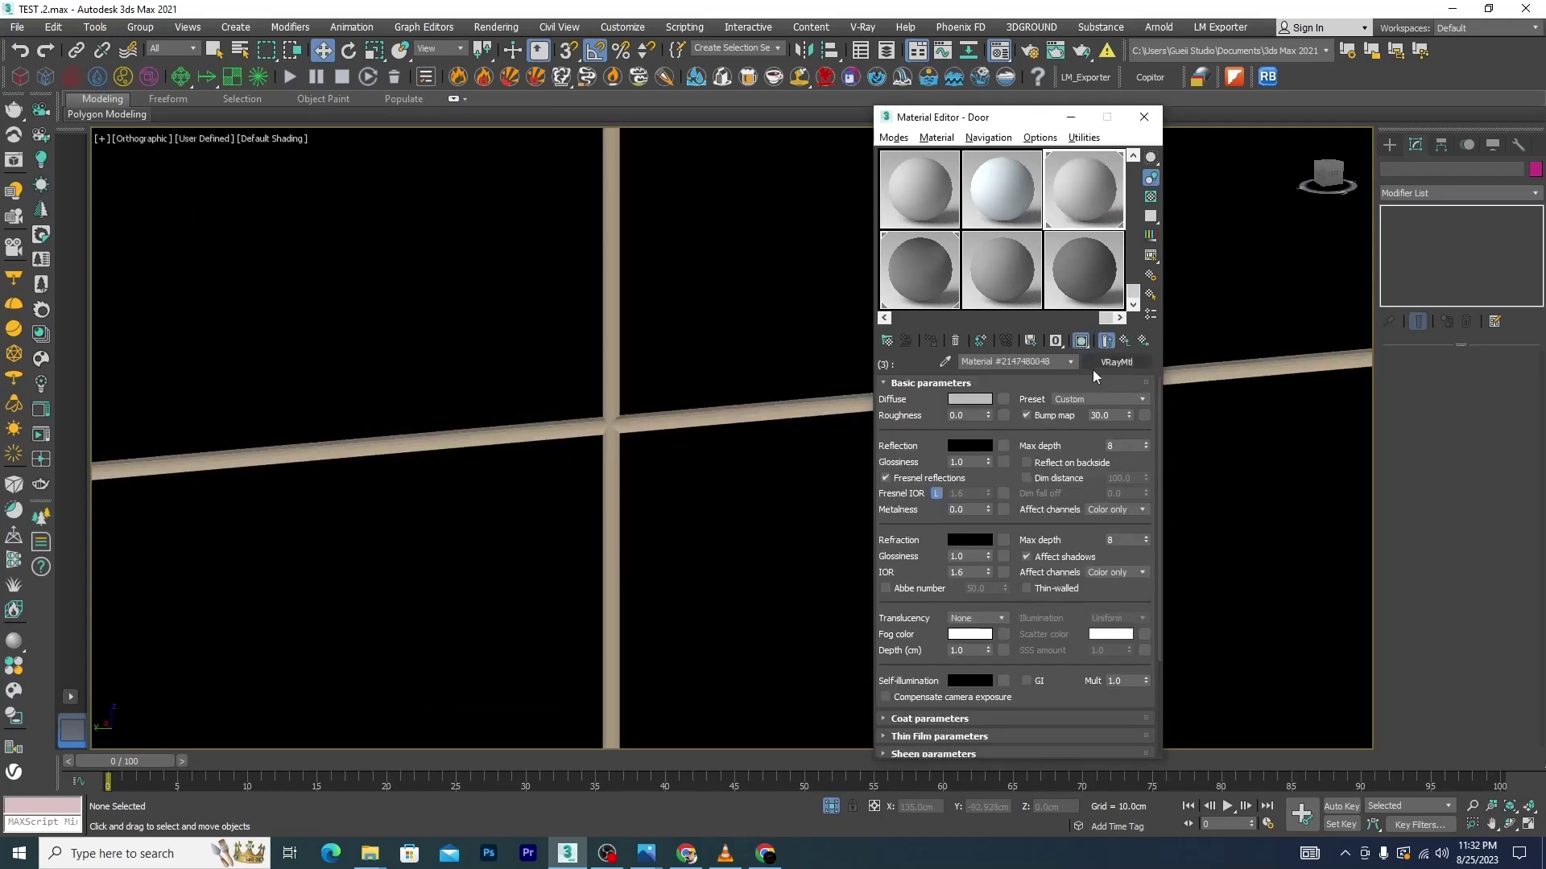
Add a VRayBitmap of wood image 3 to sub-material 3's Diffuse
click(1003, 398)
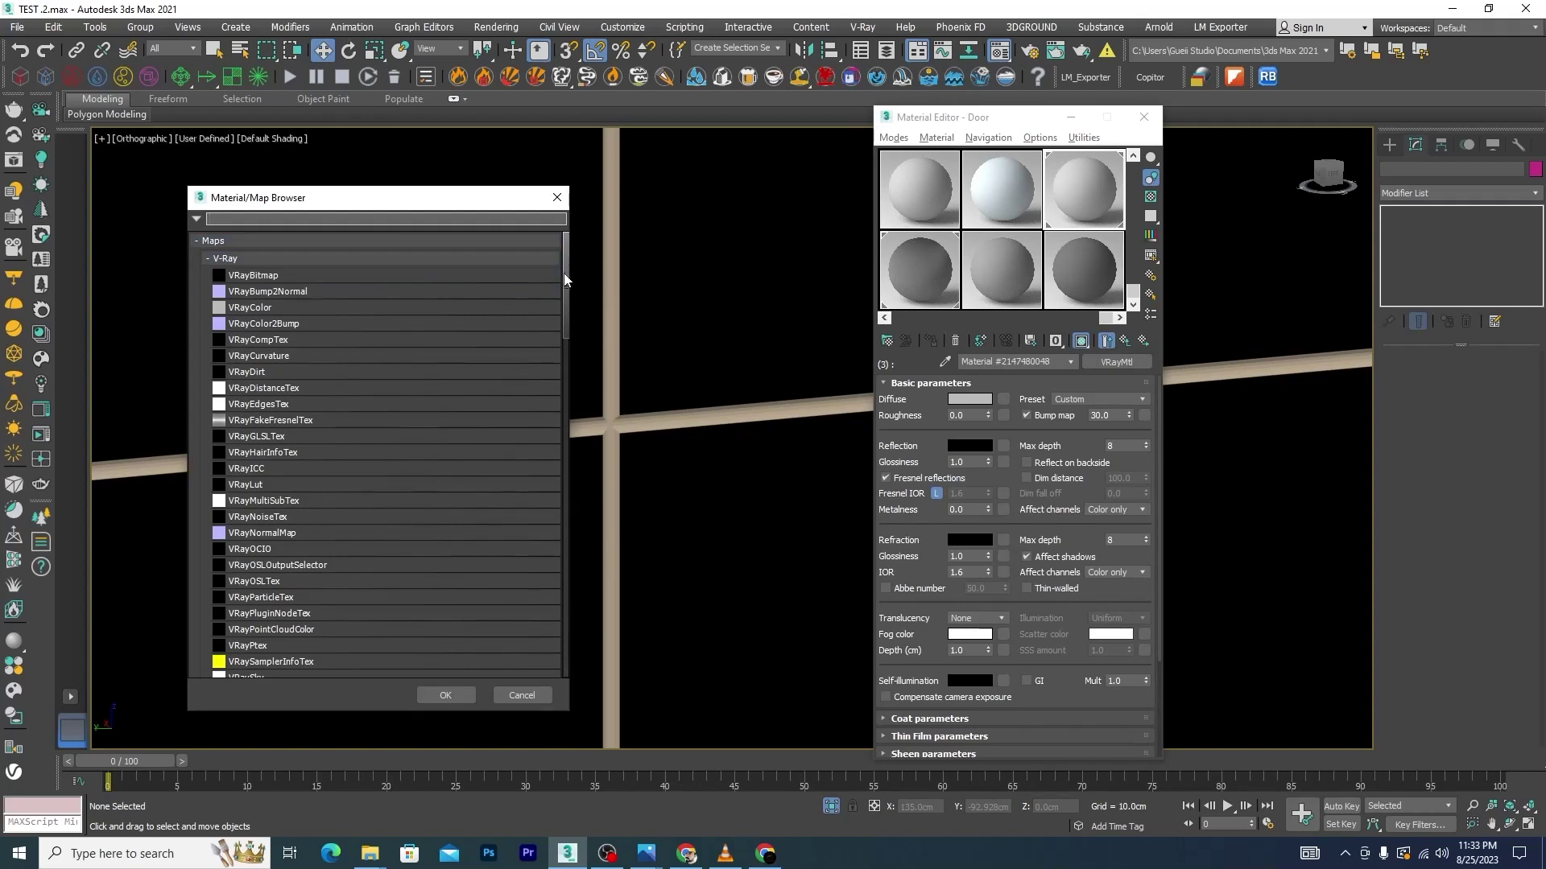
click(302, 275)
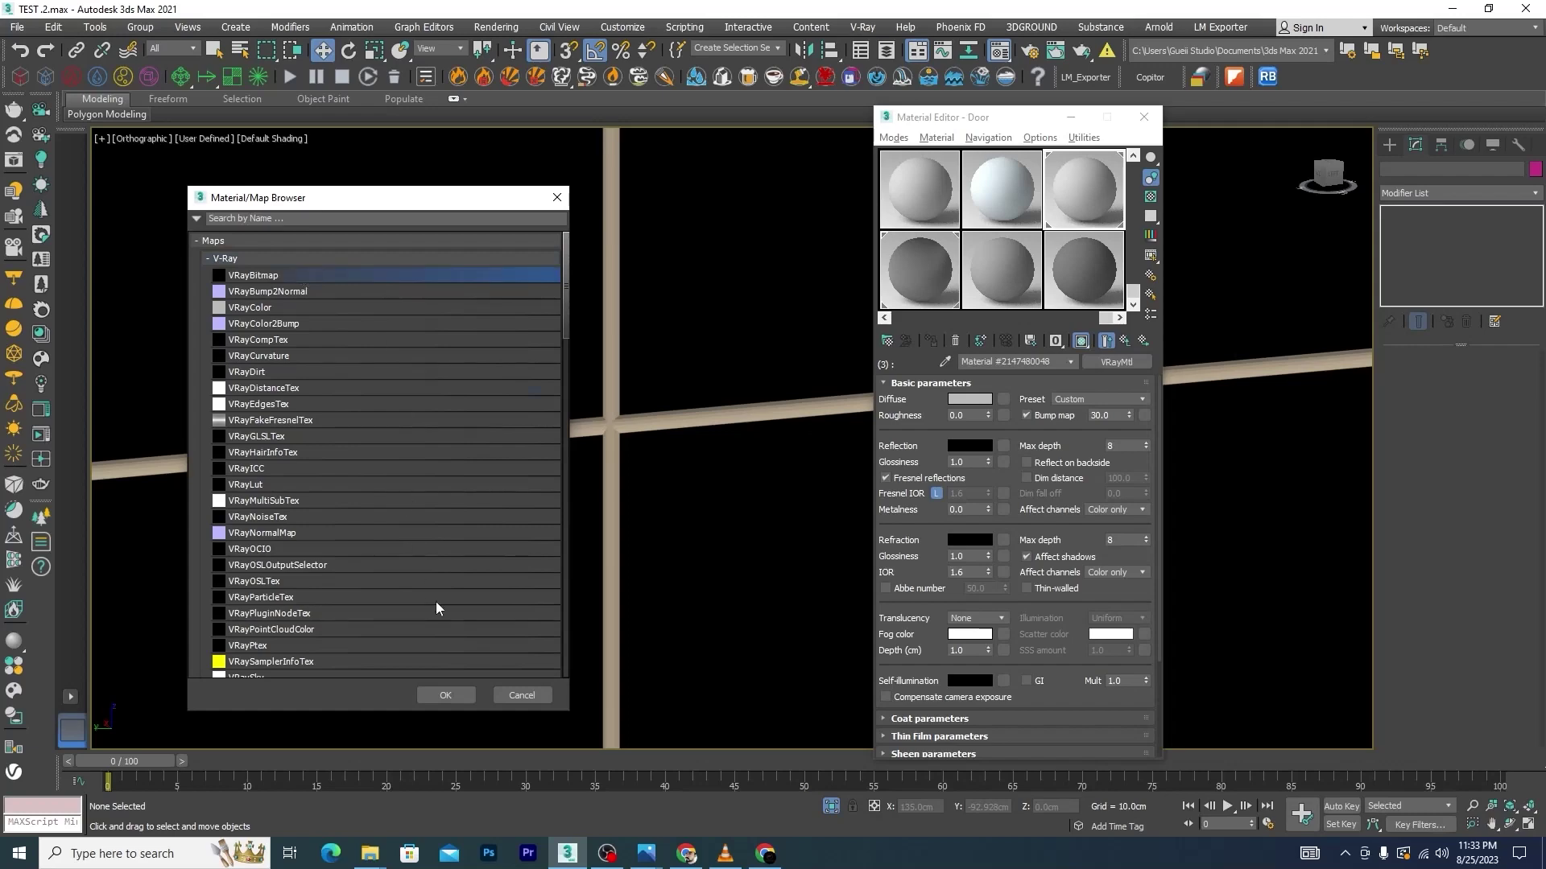
click(446, 695)
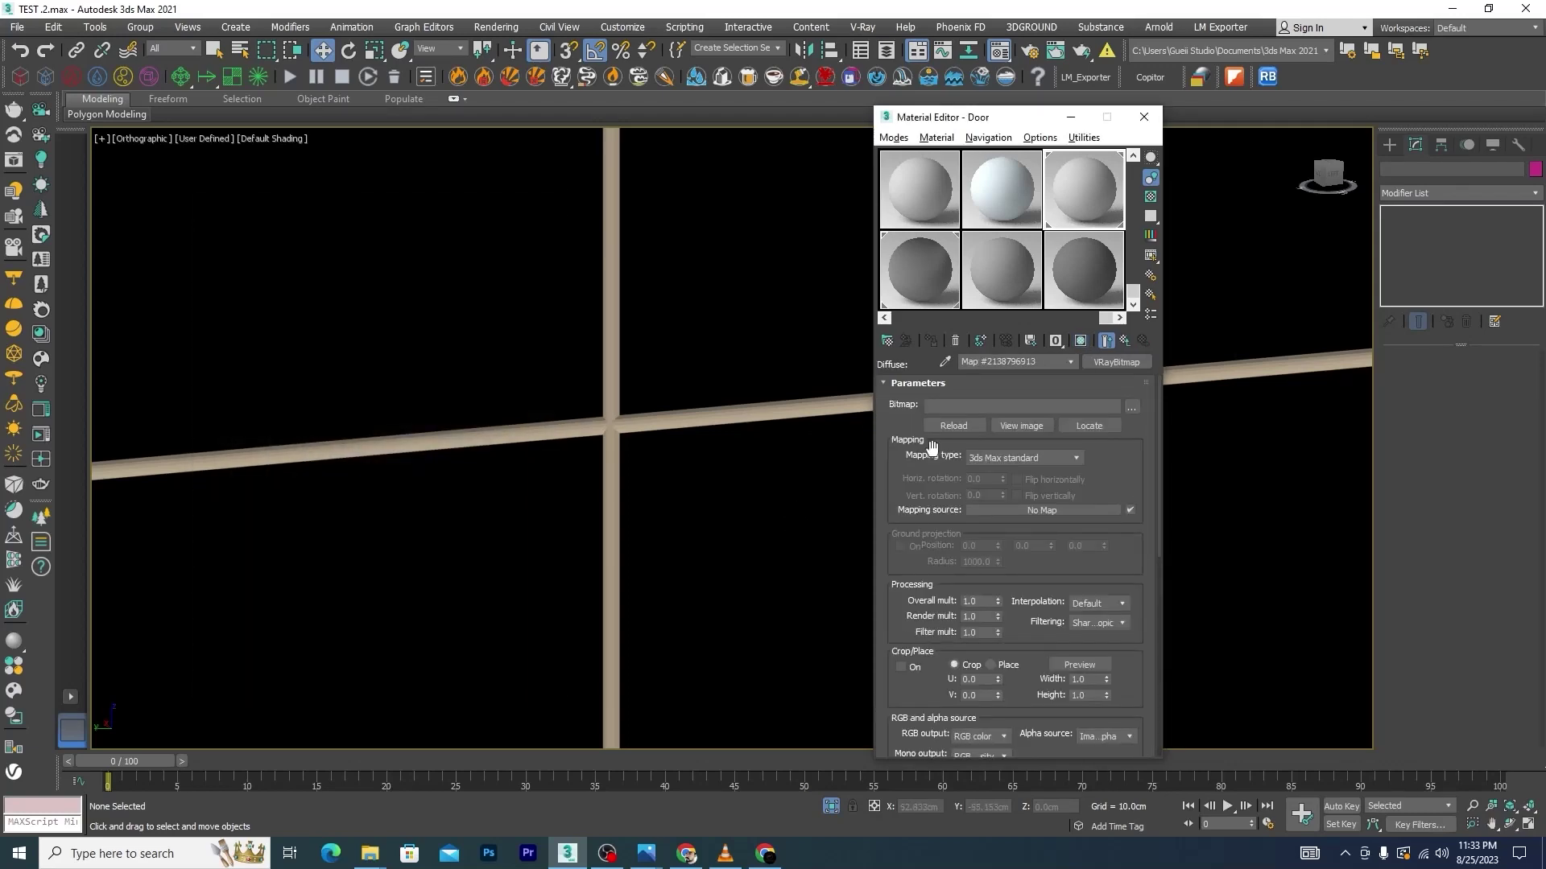
click(1132, 406)
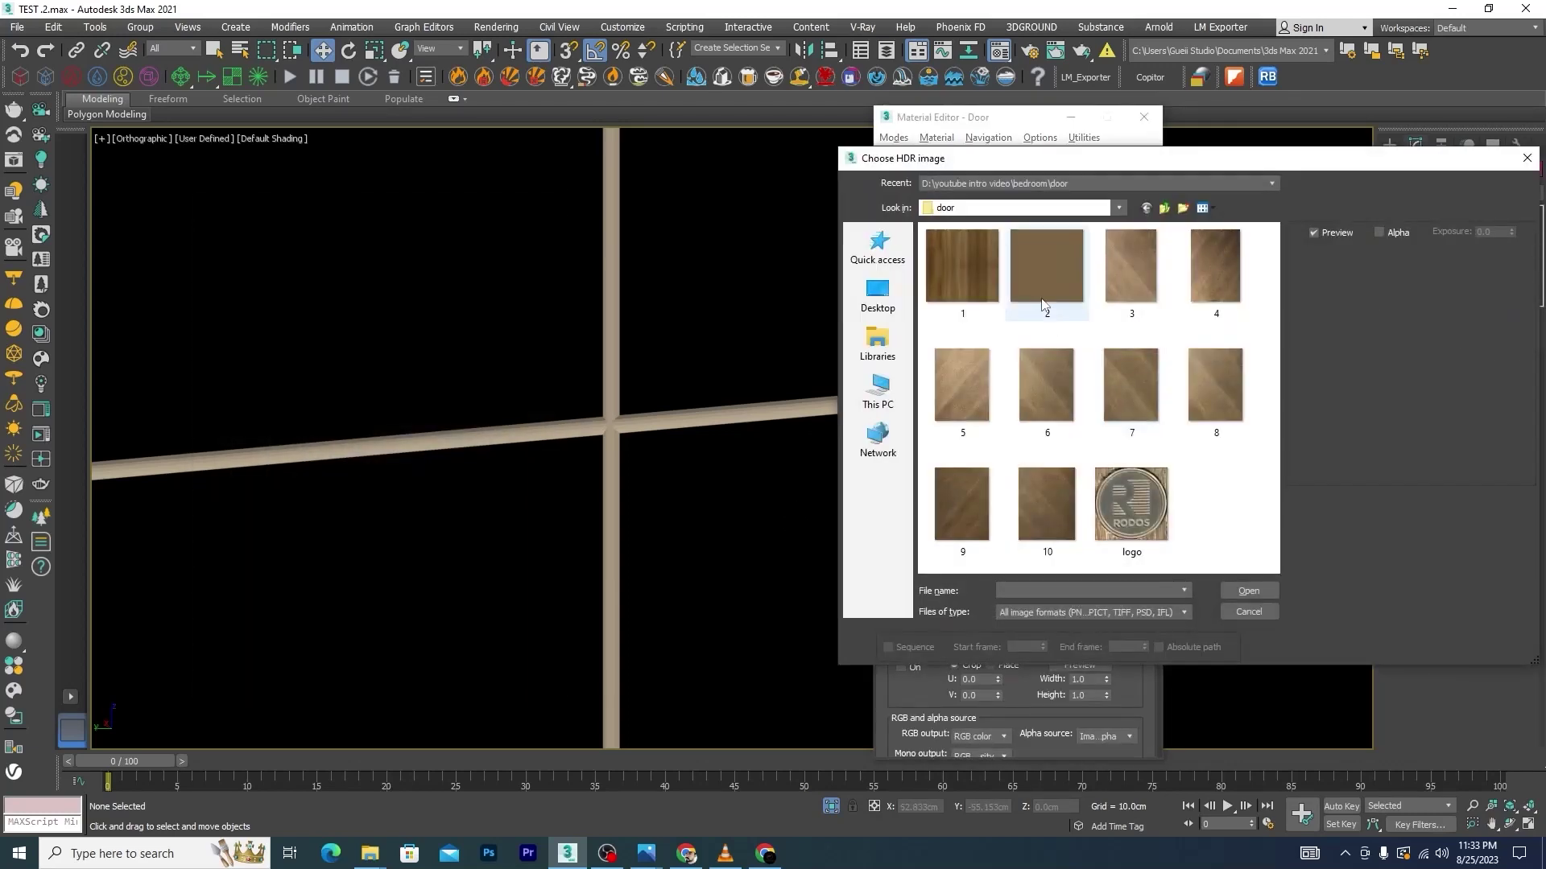
click(1131, 267)
click(1249, 590)
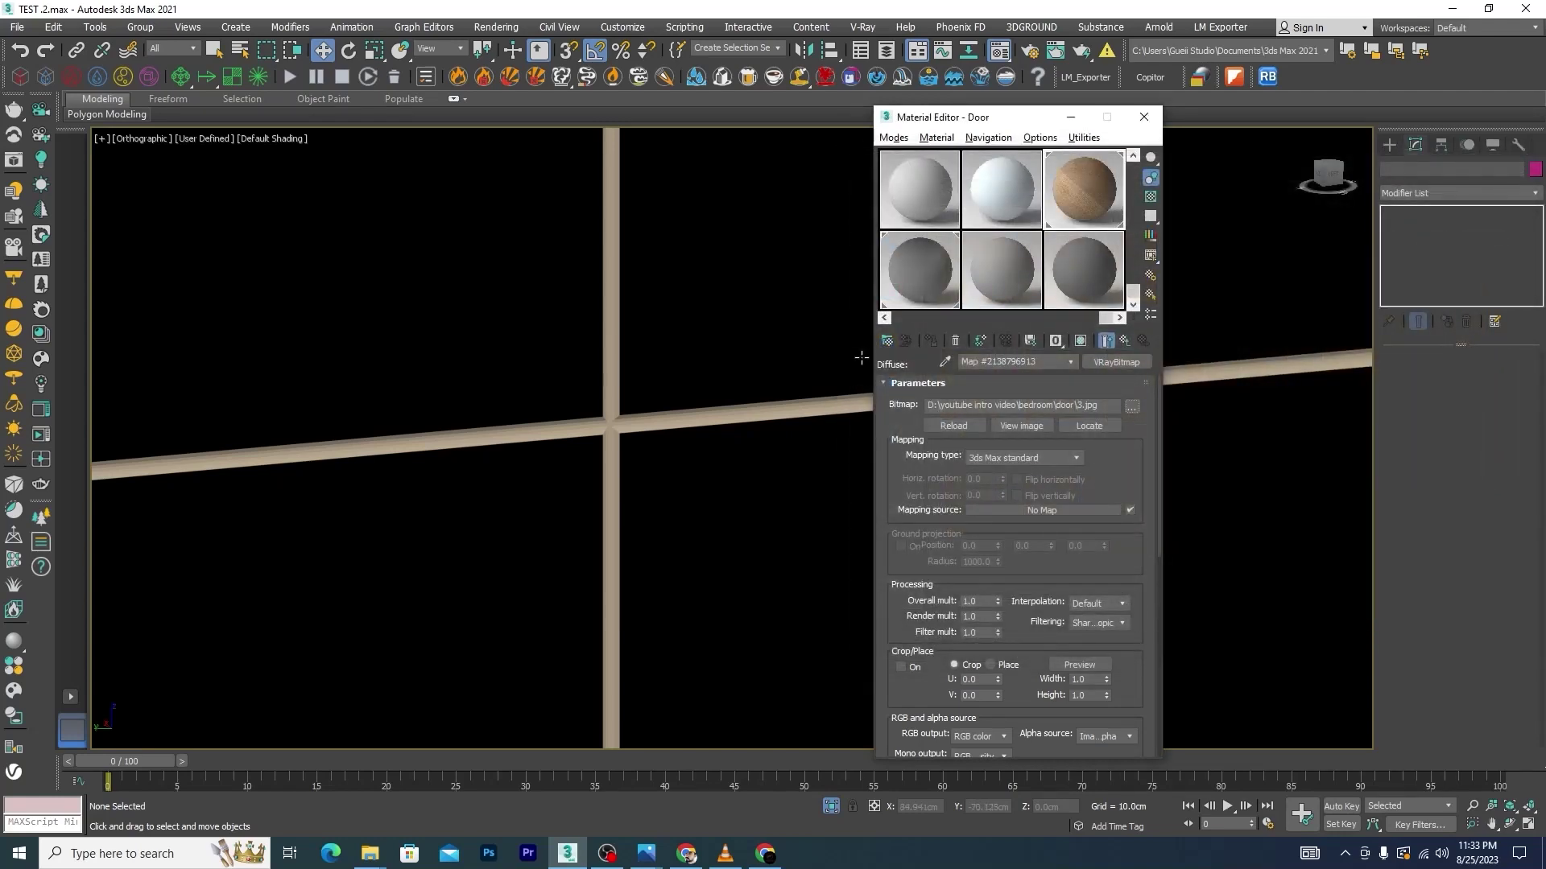
scroll(631, 268, down, 5)
scroll(631, 269, down, 5)
scroll(631, 269, up, 8)
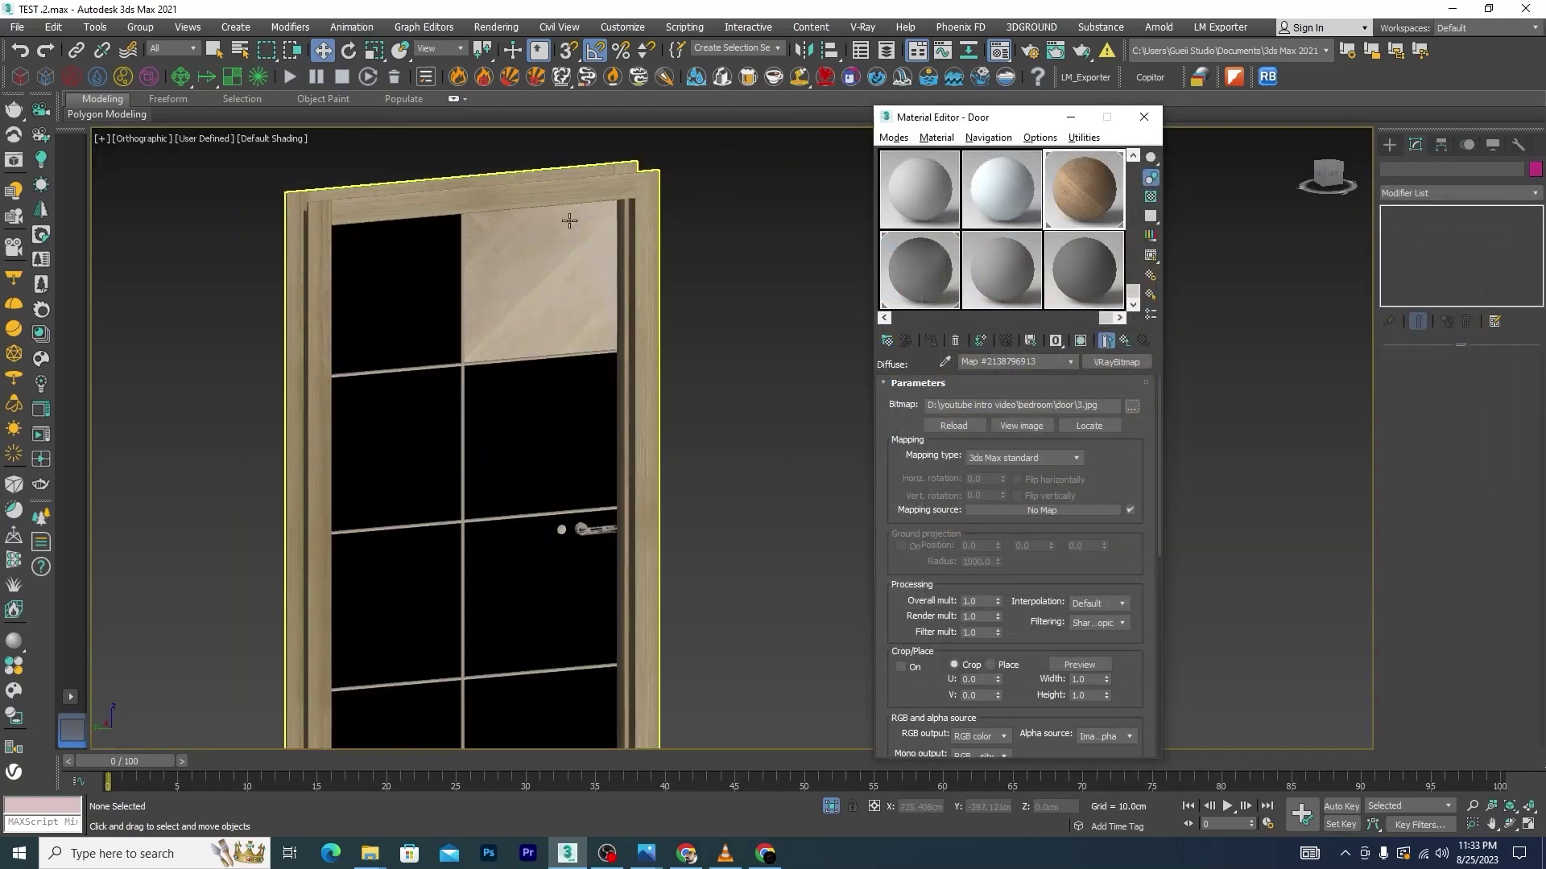
scroll(590, 299, up, 5)
scroll(590, 299, down, 3)
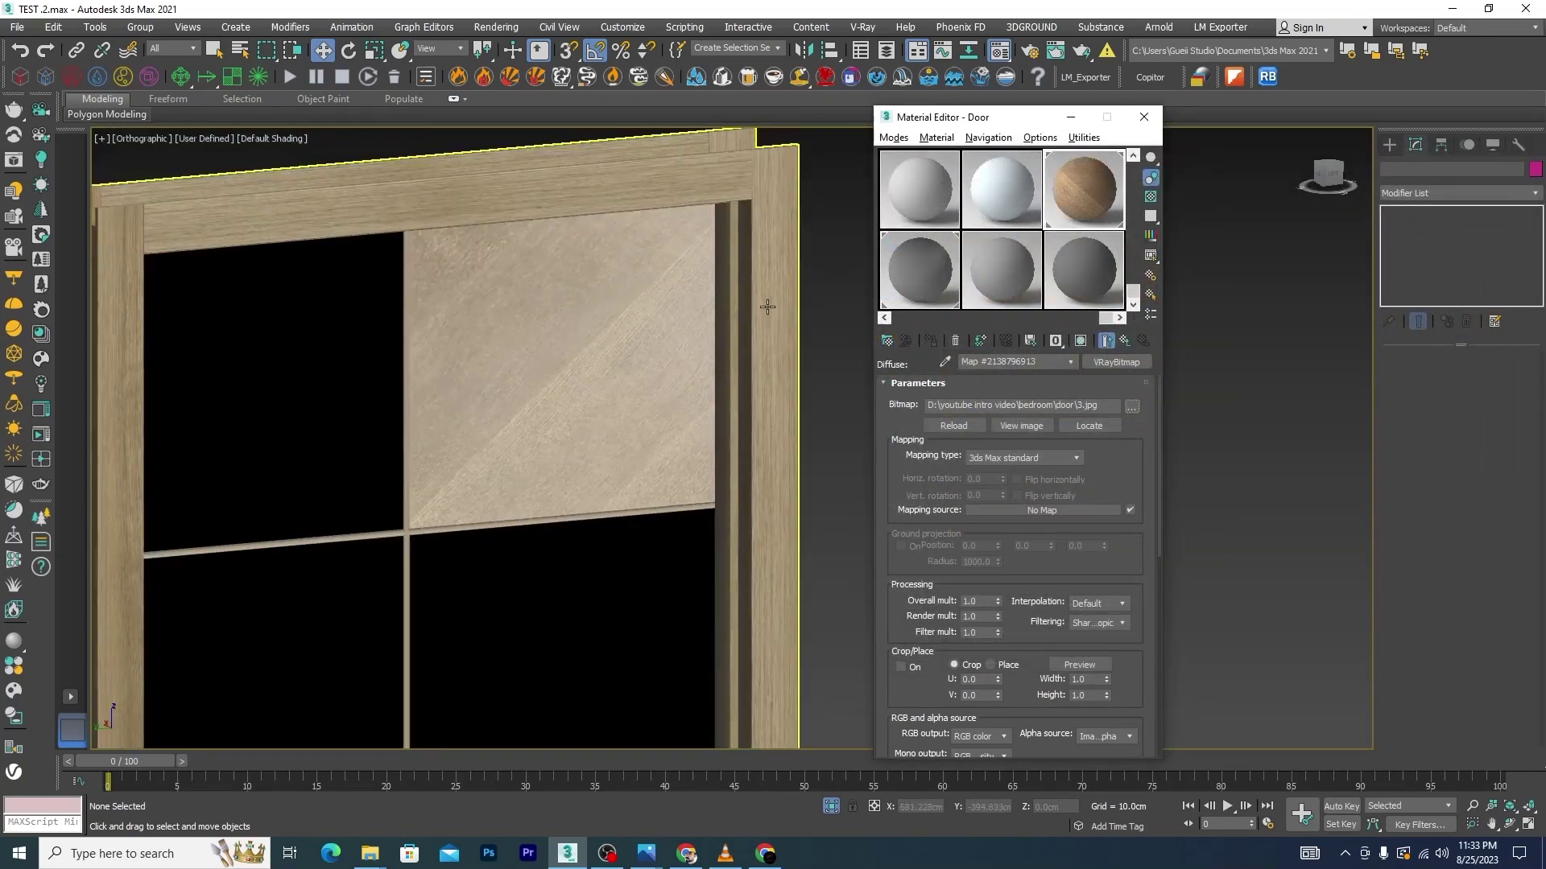
Paste the copied Color Correction map into sub-material 3's Reflection
click(1079, 338)
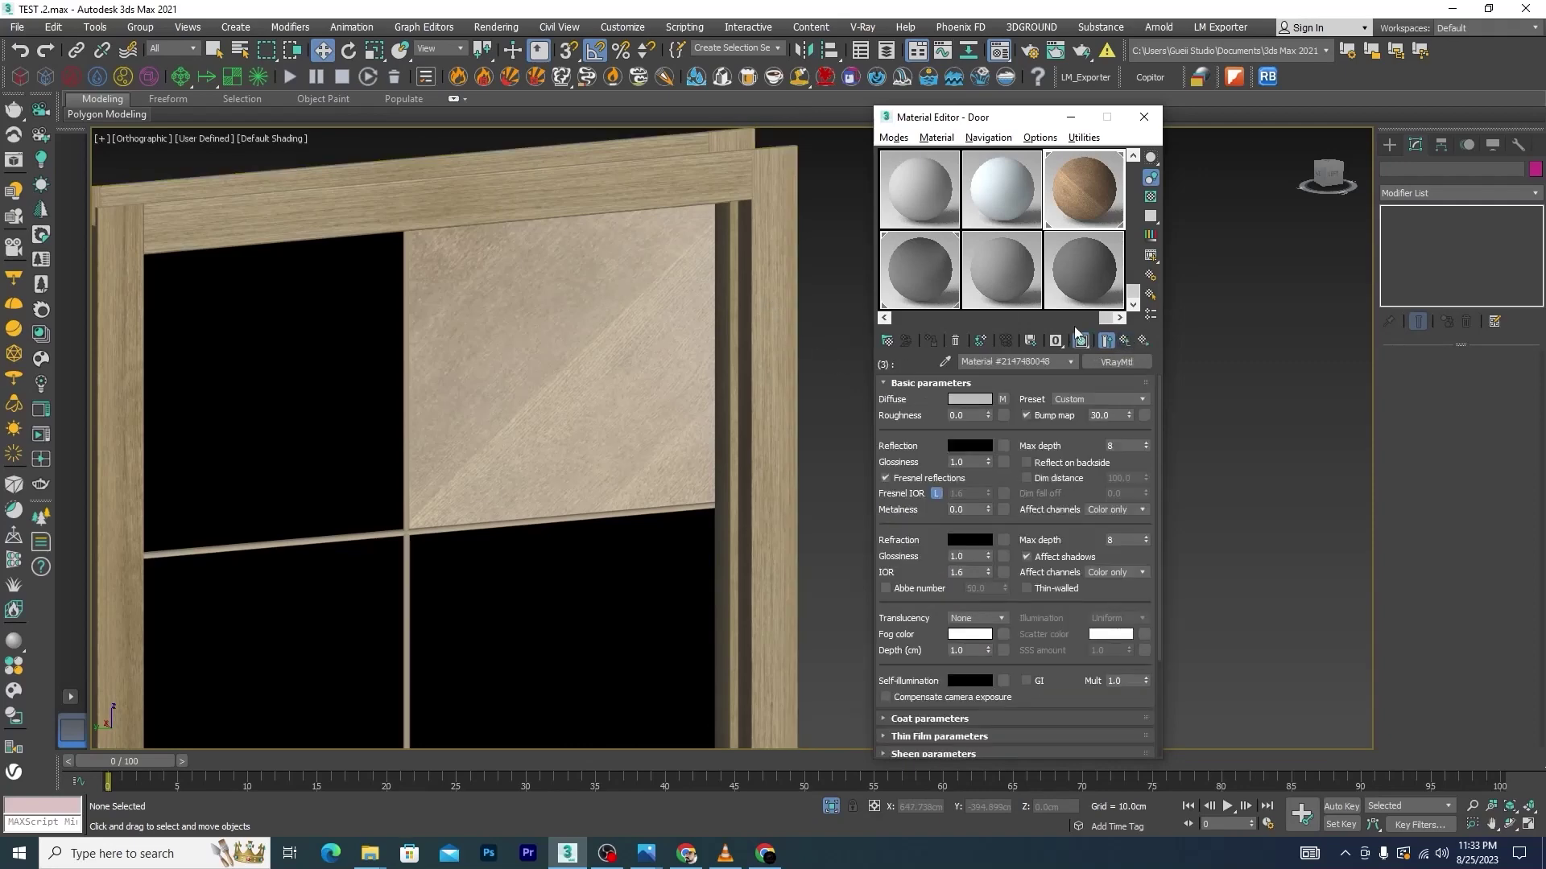
right_click(1004, 446)
click(1053, 448)
scroll(772, 410, down, 5)
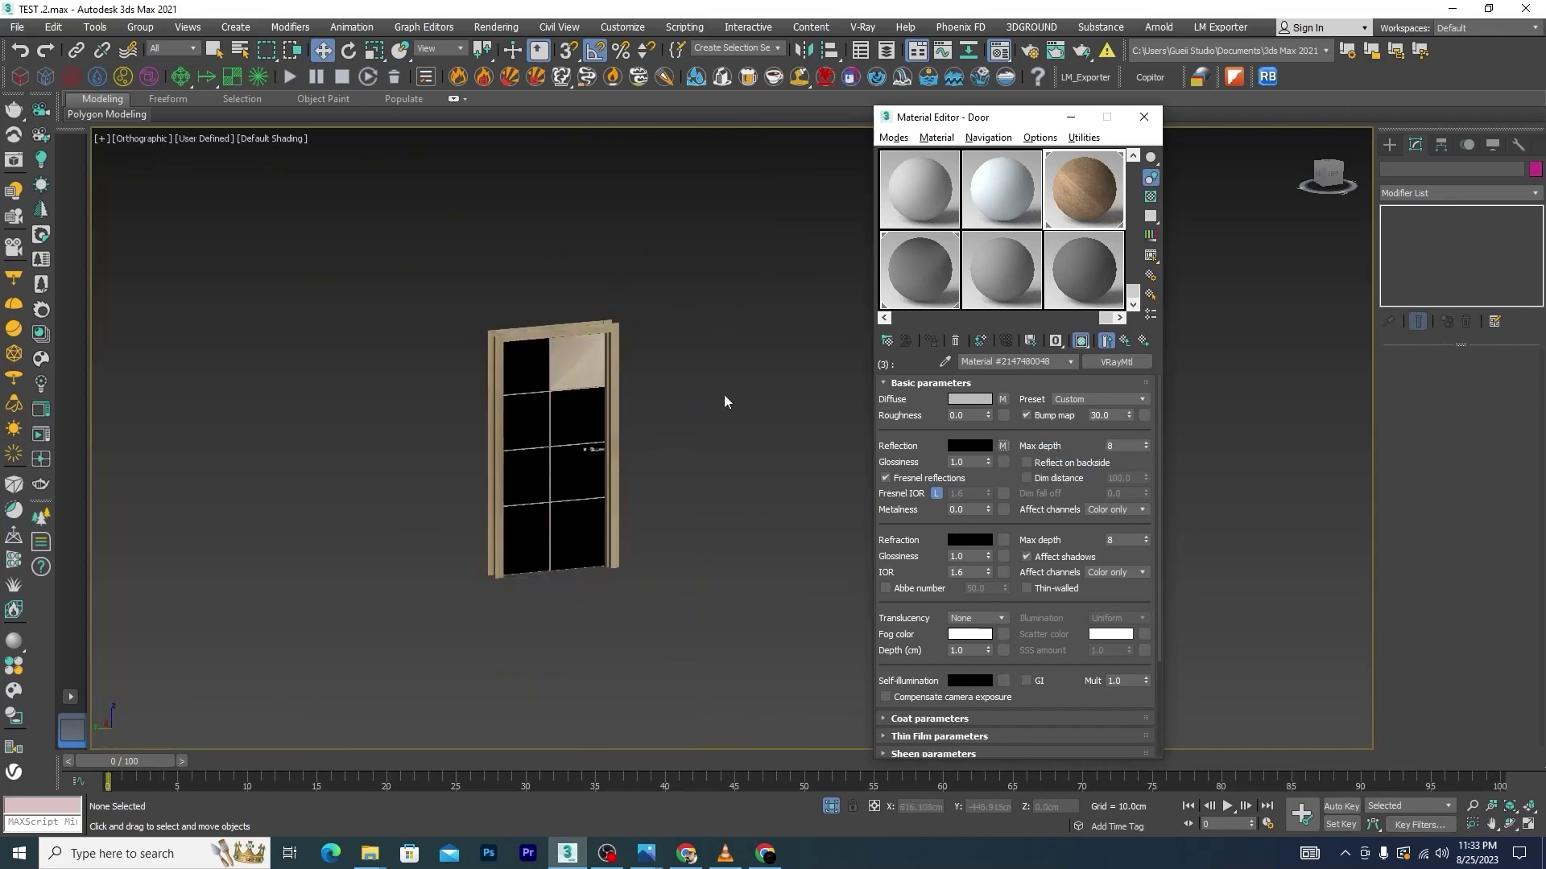
scroll(655, 374, up, 3)
scroll(510, 407, down, 8)
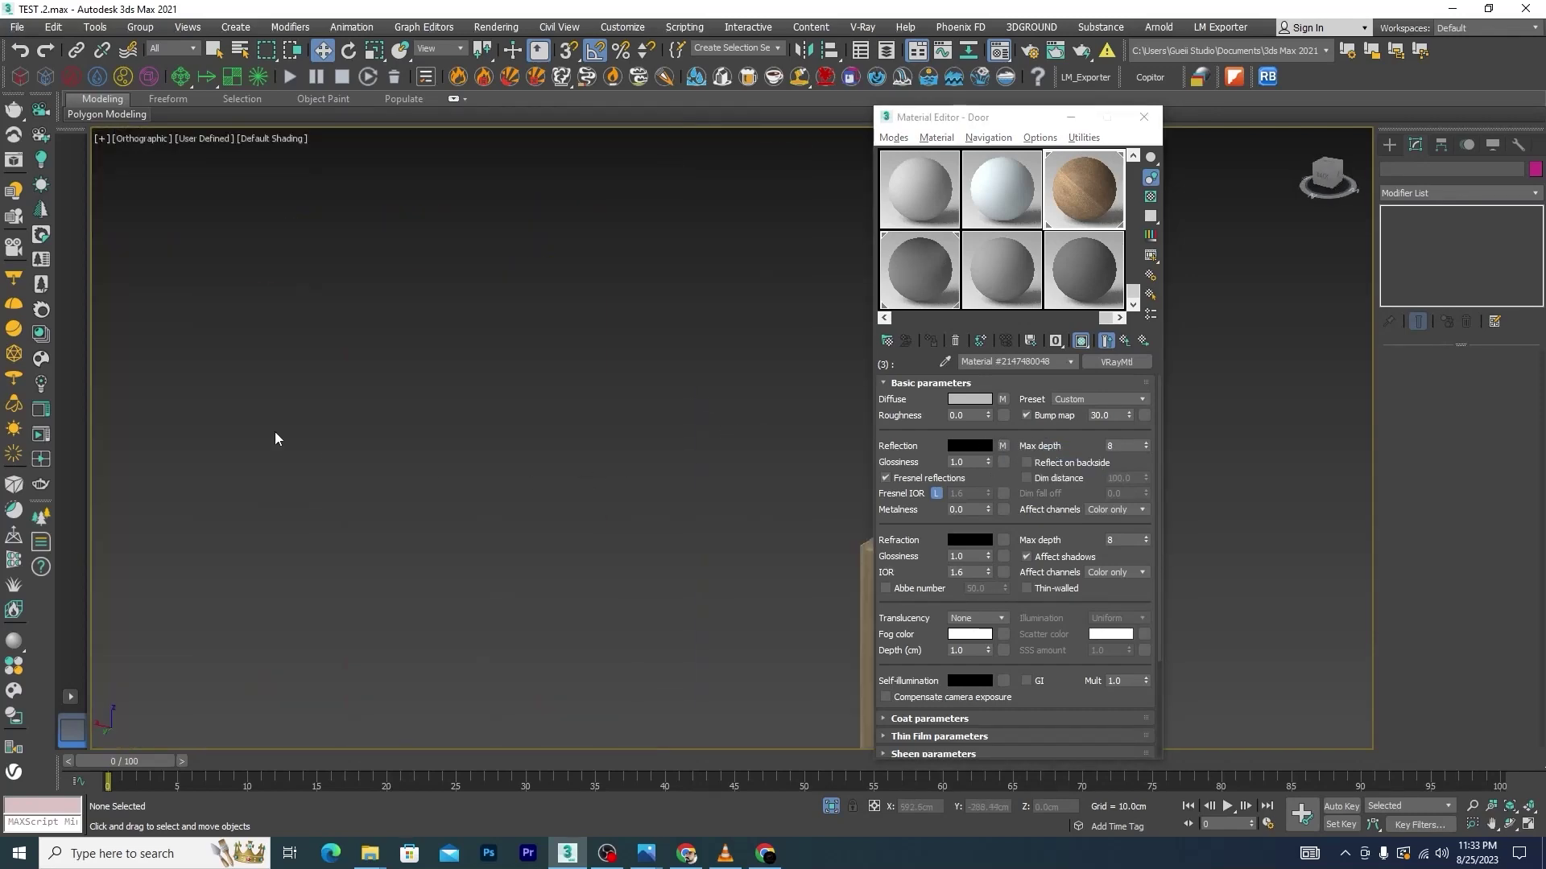
scroll(465, 510, up, 3)
alt+middle_drag(465, 516, 545, 486)
scroll(545, 486, up, 4)
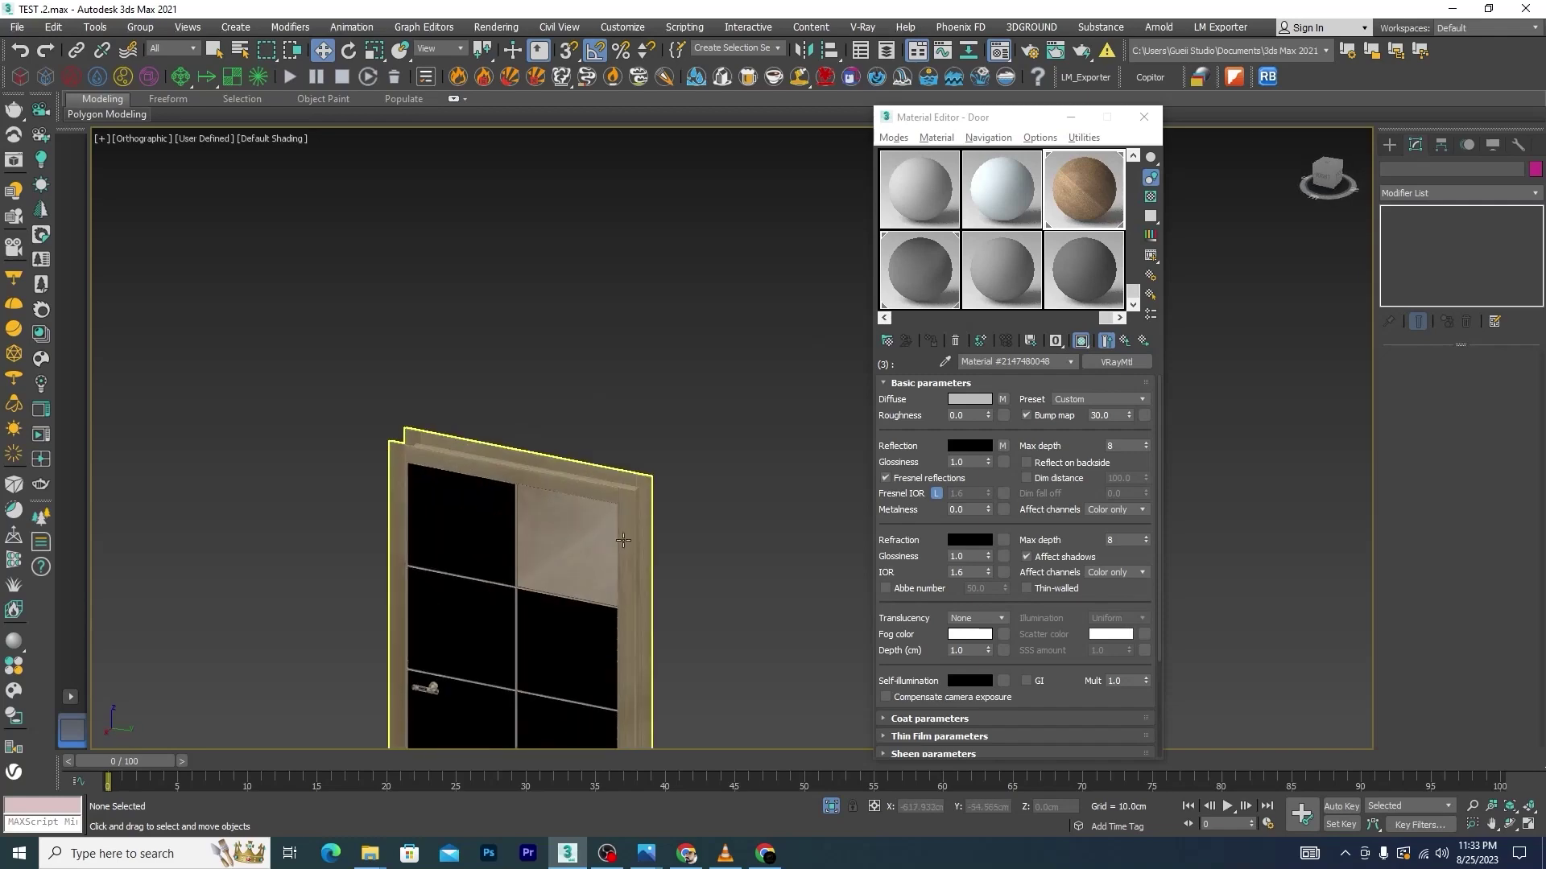
scroll(574, 519, up, 6)
scroll(574, 520, down, 5)
scroll(567, 527, down, 5)
mouse_move(660, 494)
alt+middle_down()
mouse_move(530, 512)
mouse_move(499, 409)
mouse_move(651, 487)
alt+middle_up()
scroll(651, 486, up, 5)
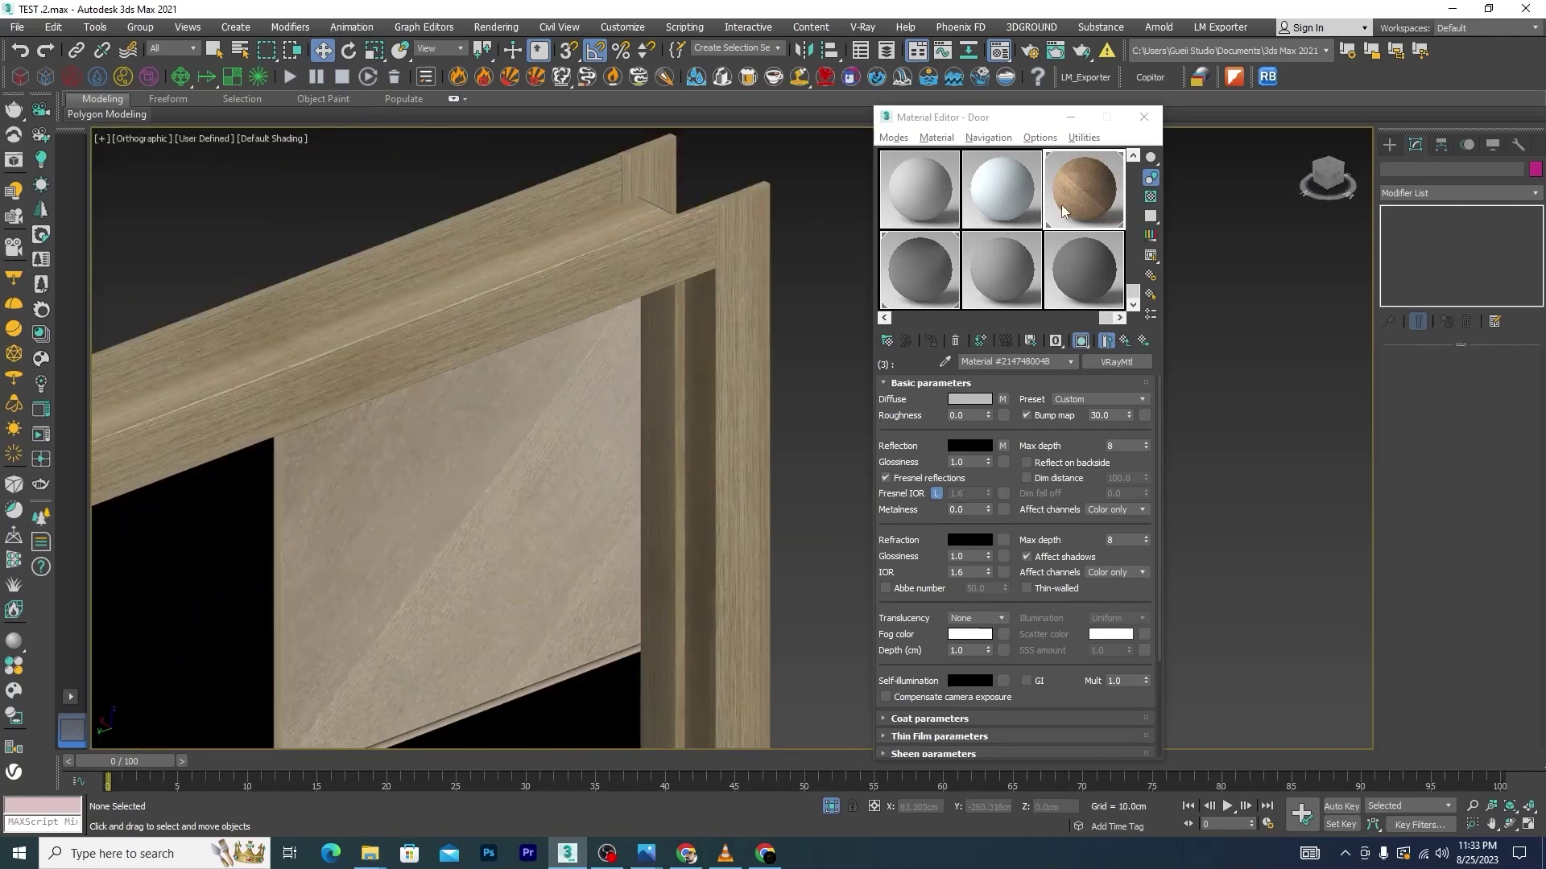
Swap the reflection map's bitmap to wood image 3
click(1002, 446)
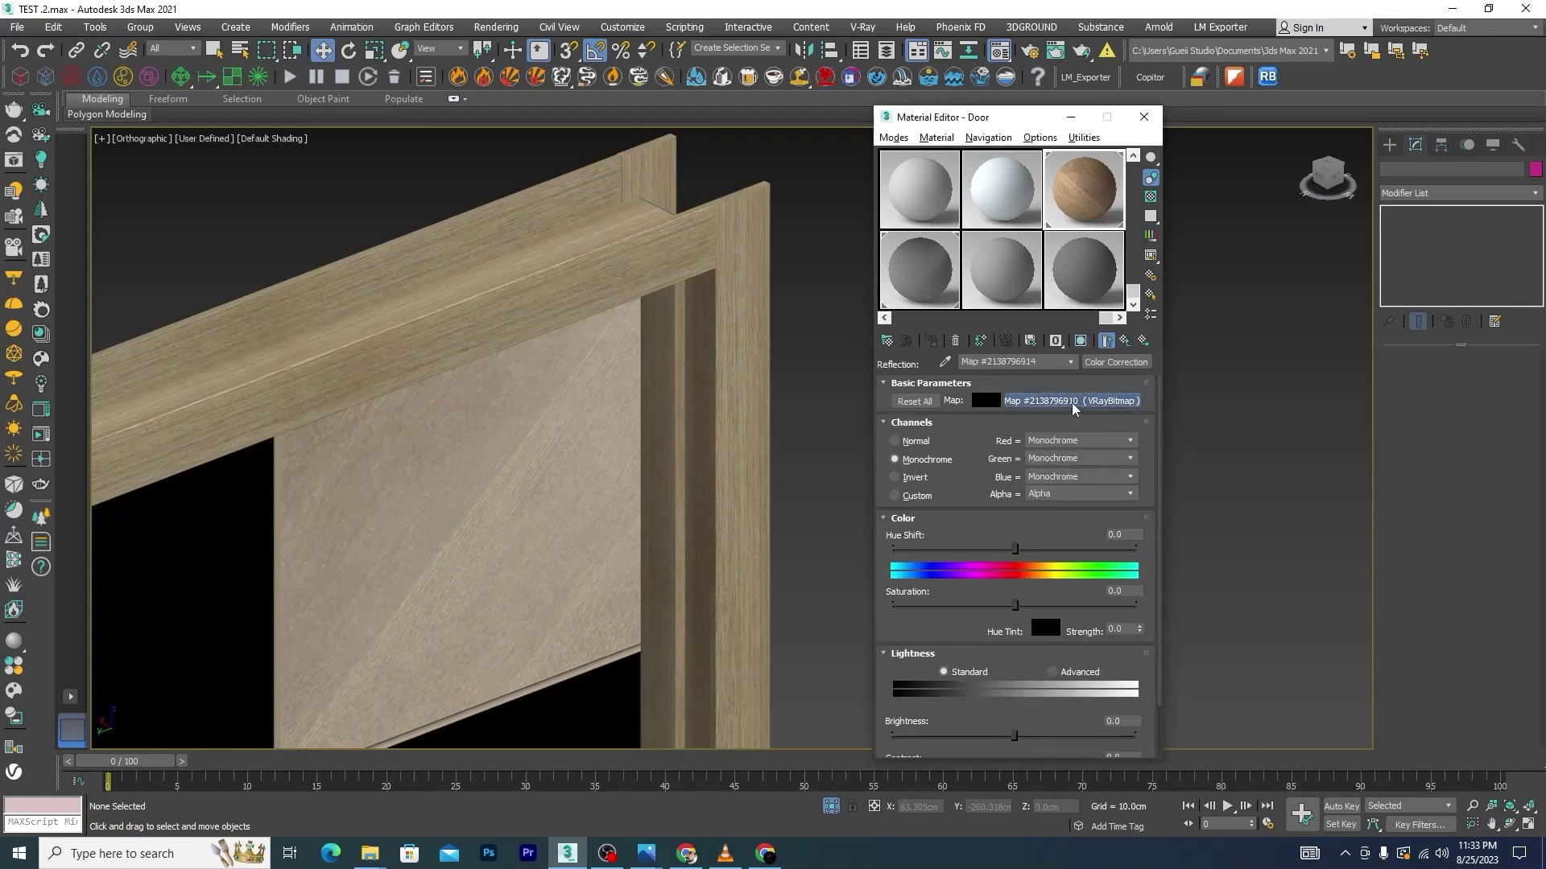
click(1072, 401)
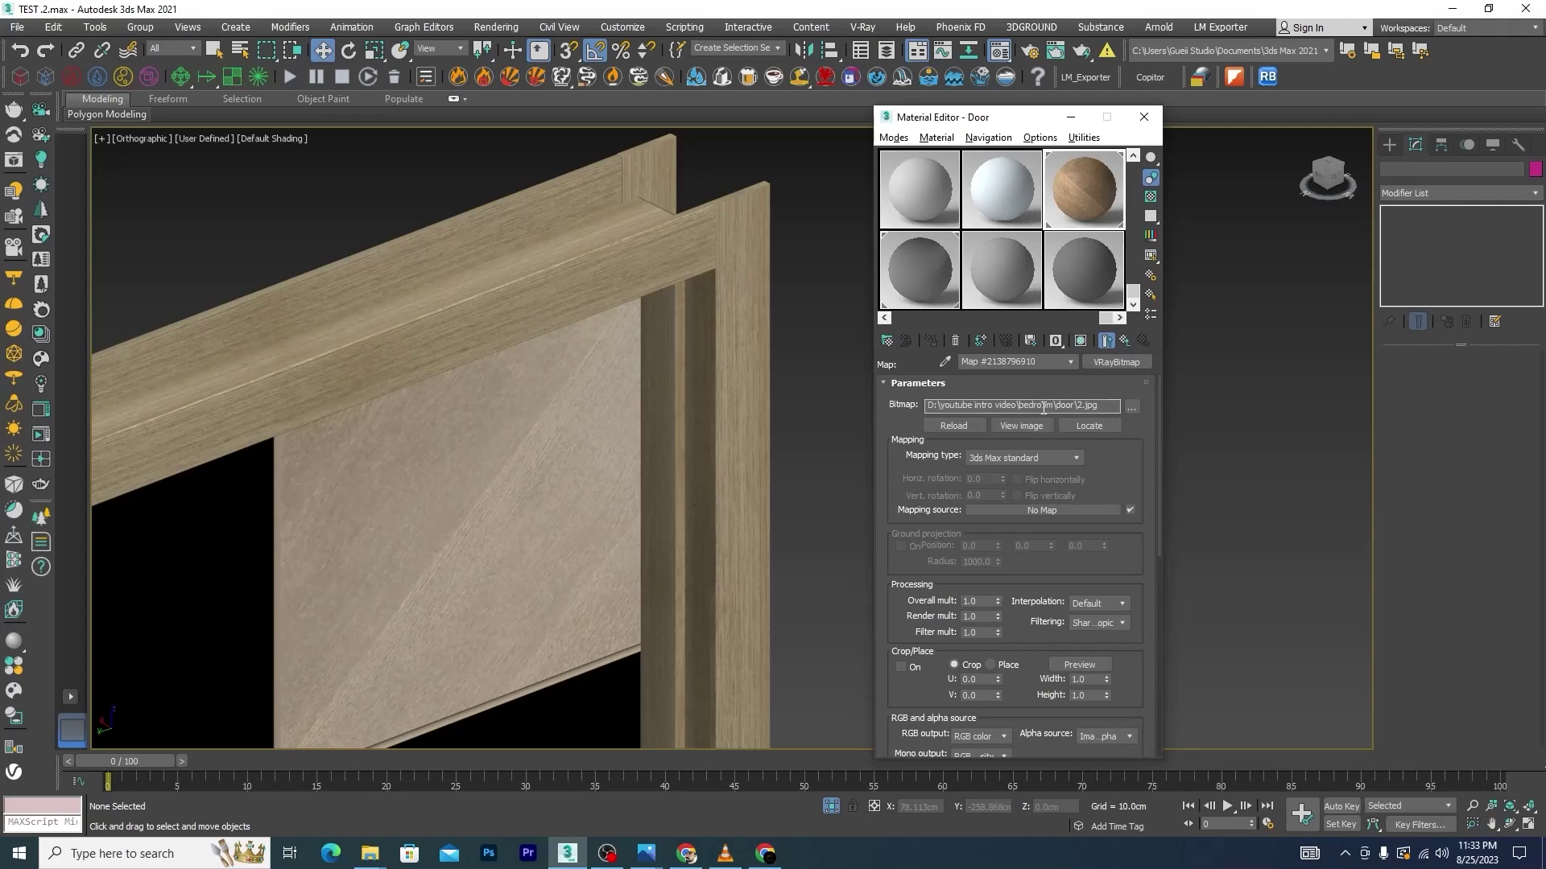
click(1135, 404)
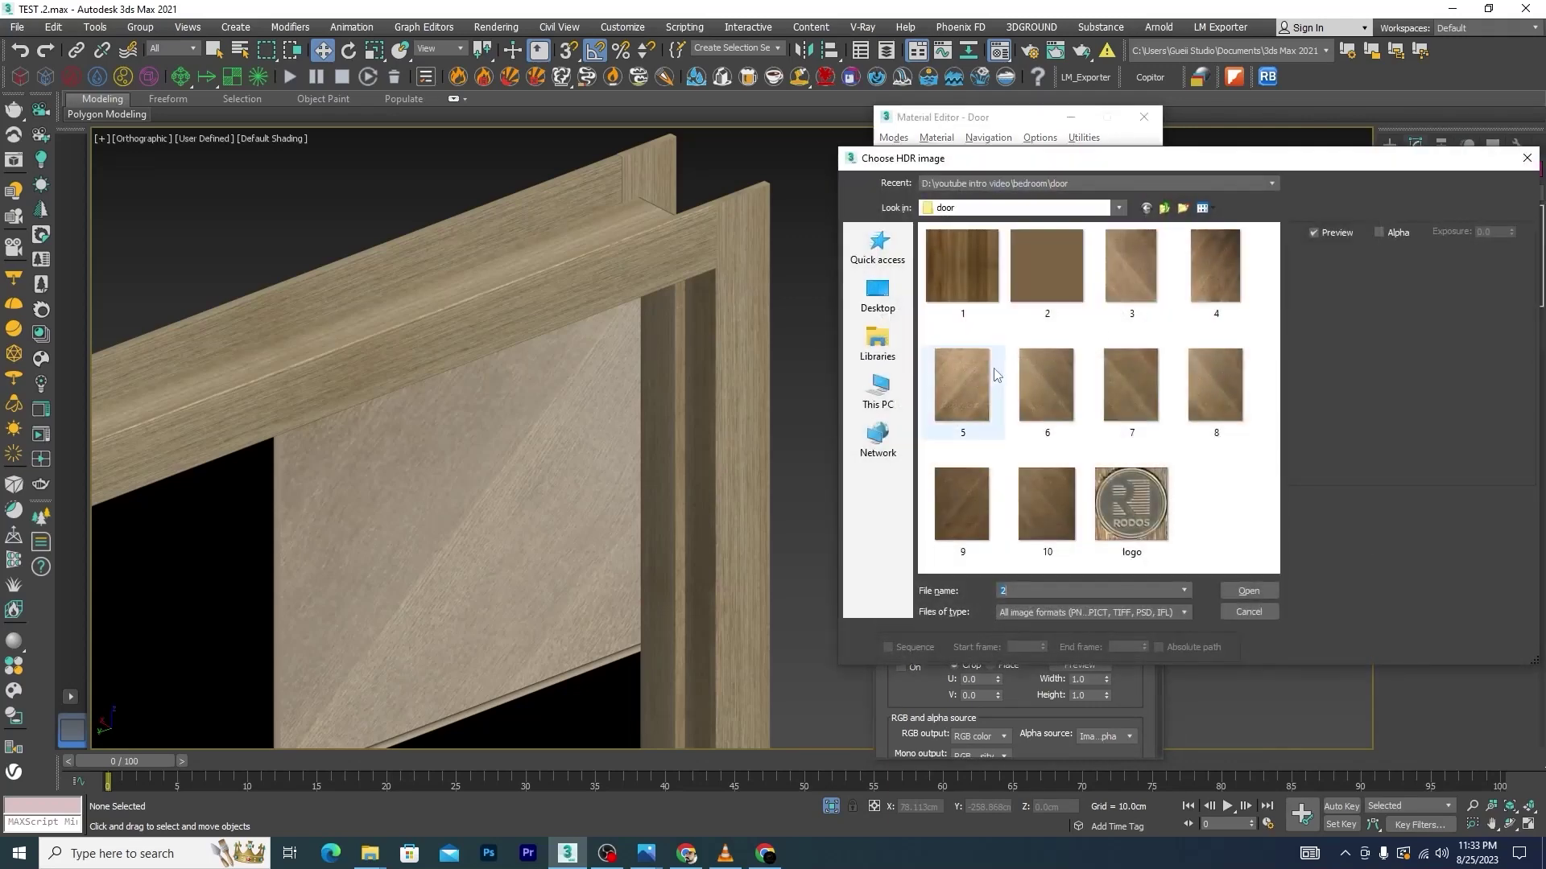
click(1135, 274)
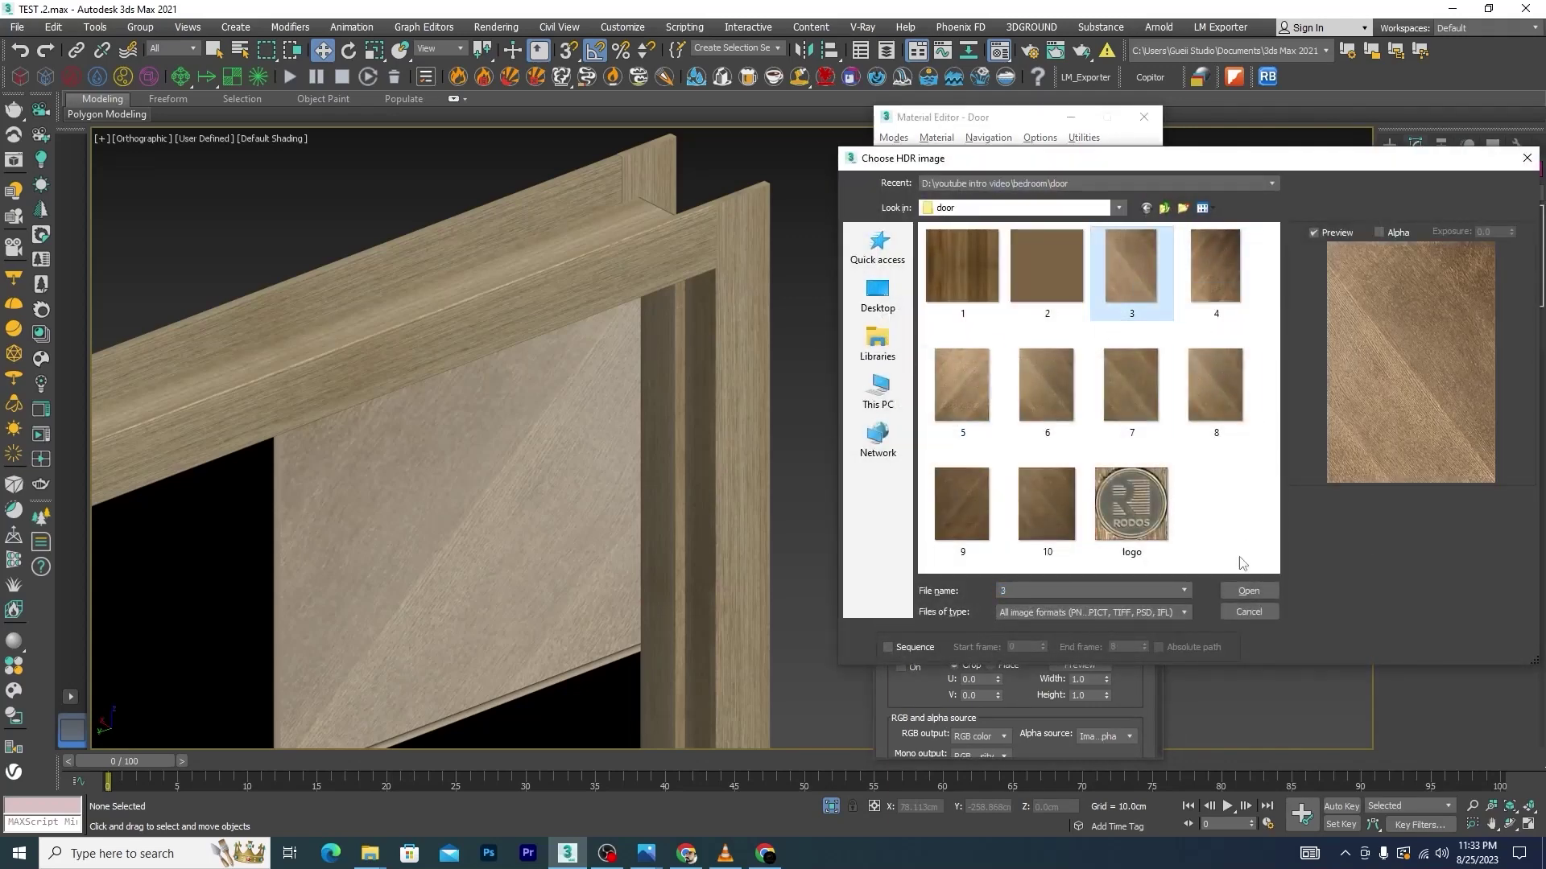
click(1247, 592)
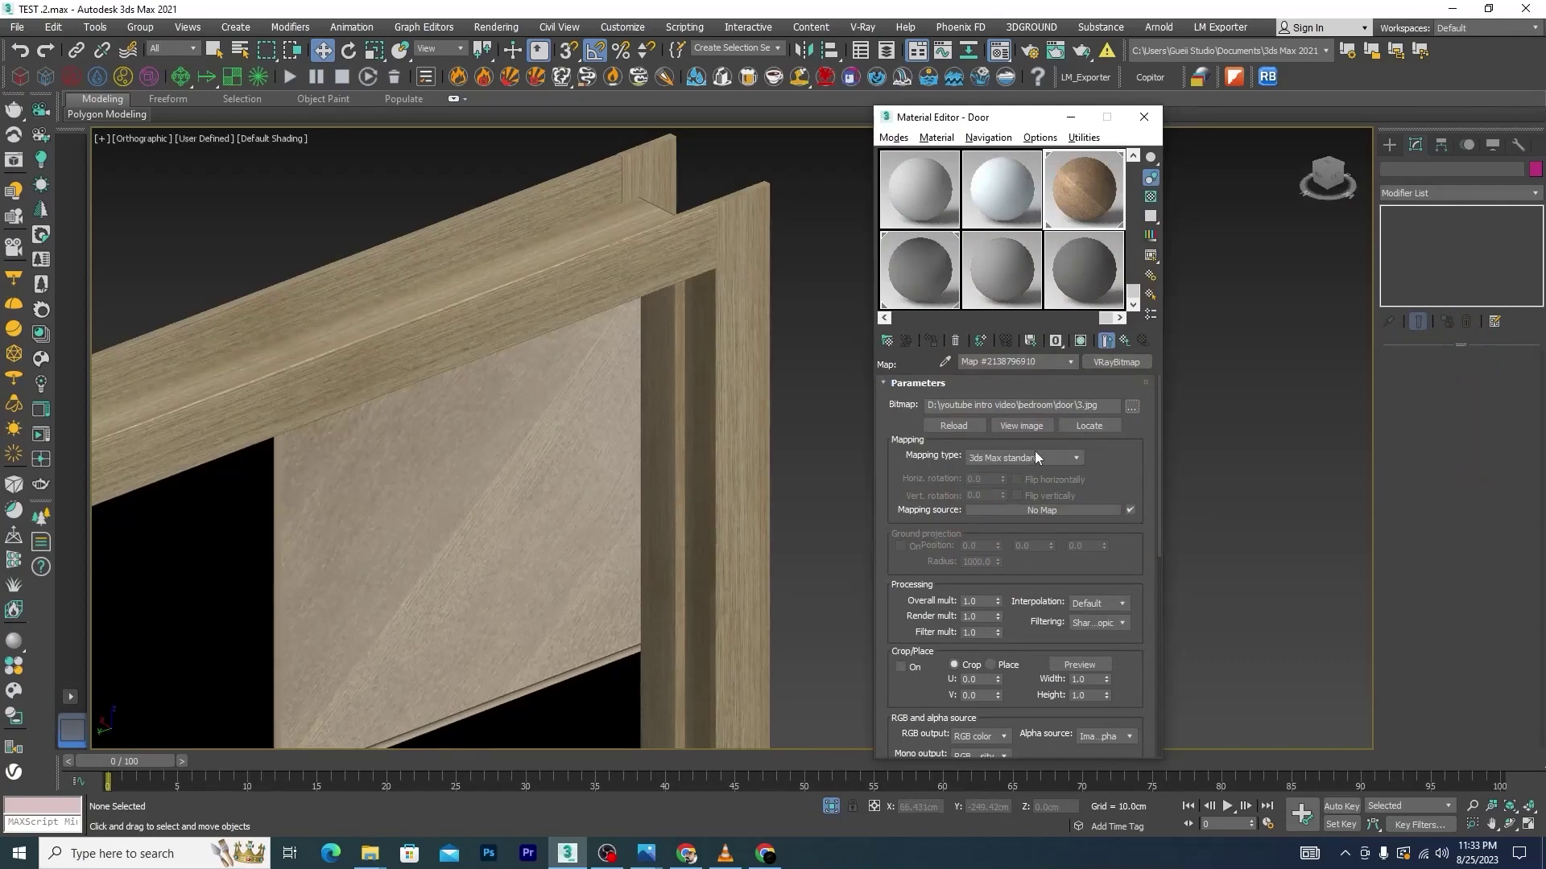
click(1124, 341)
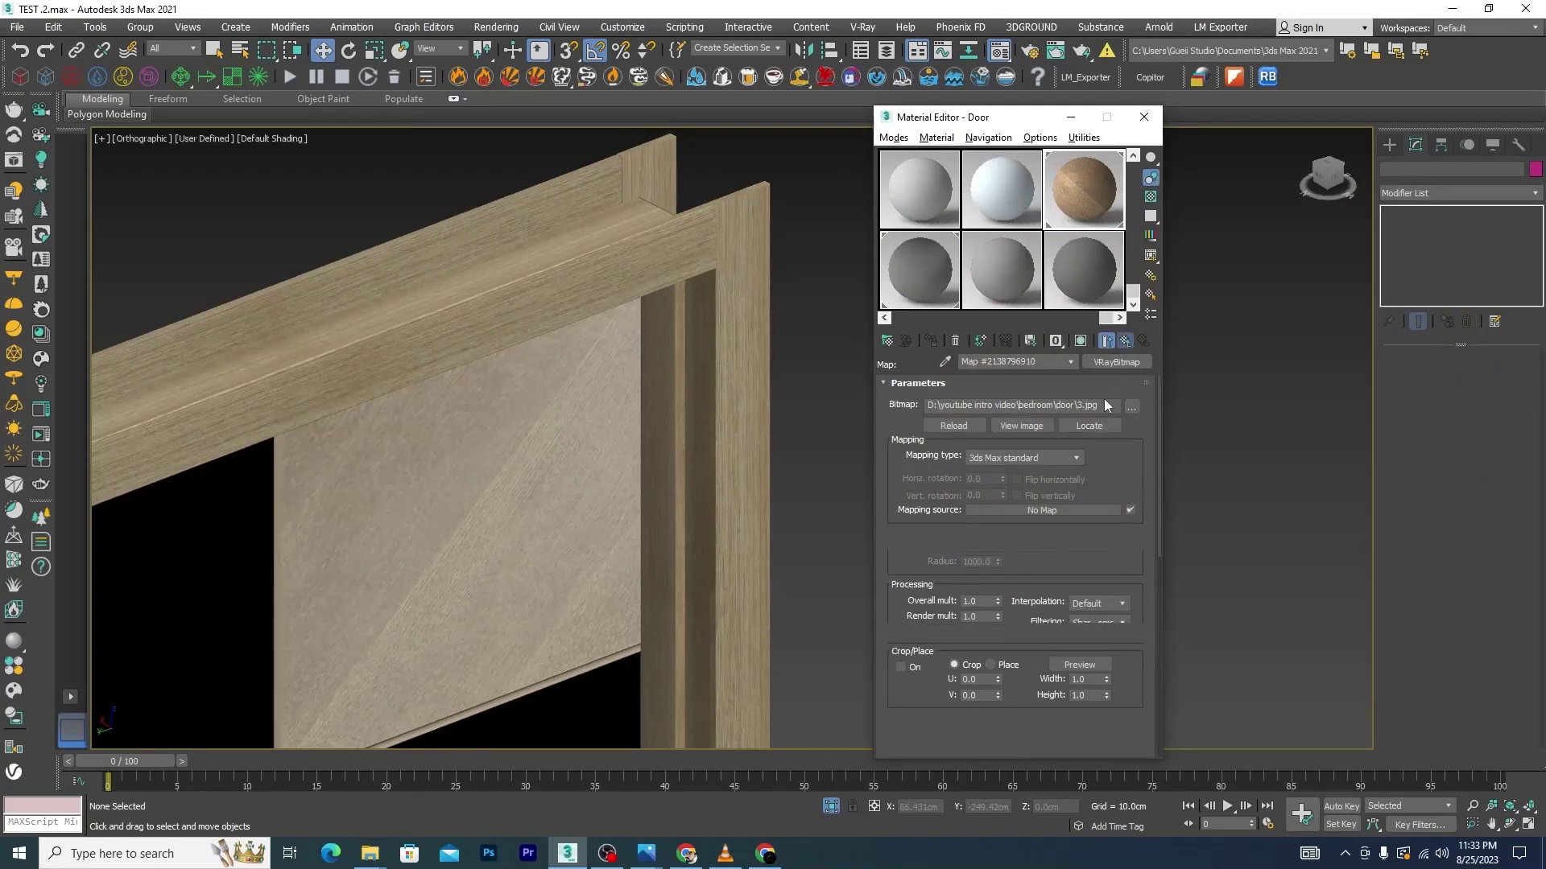
click(1125, 341)
Copy sub-material 3's reflection map into its glossiness slot
right_click(1003, 449)
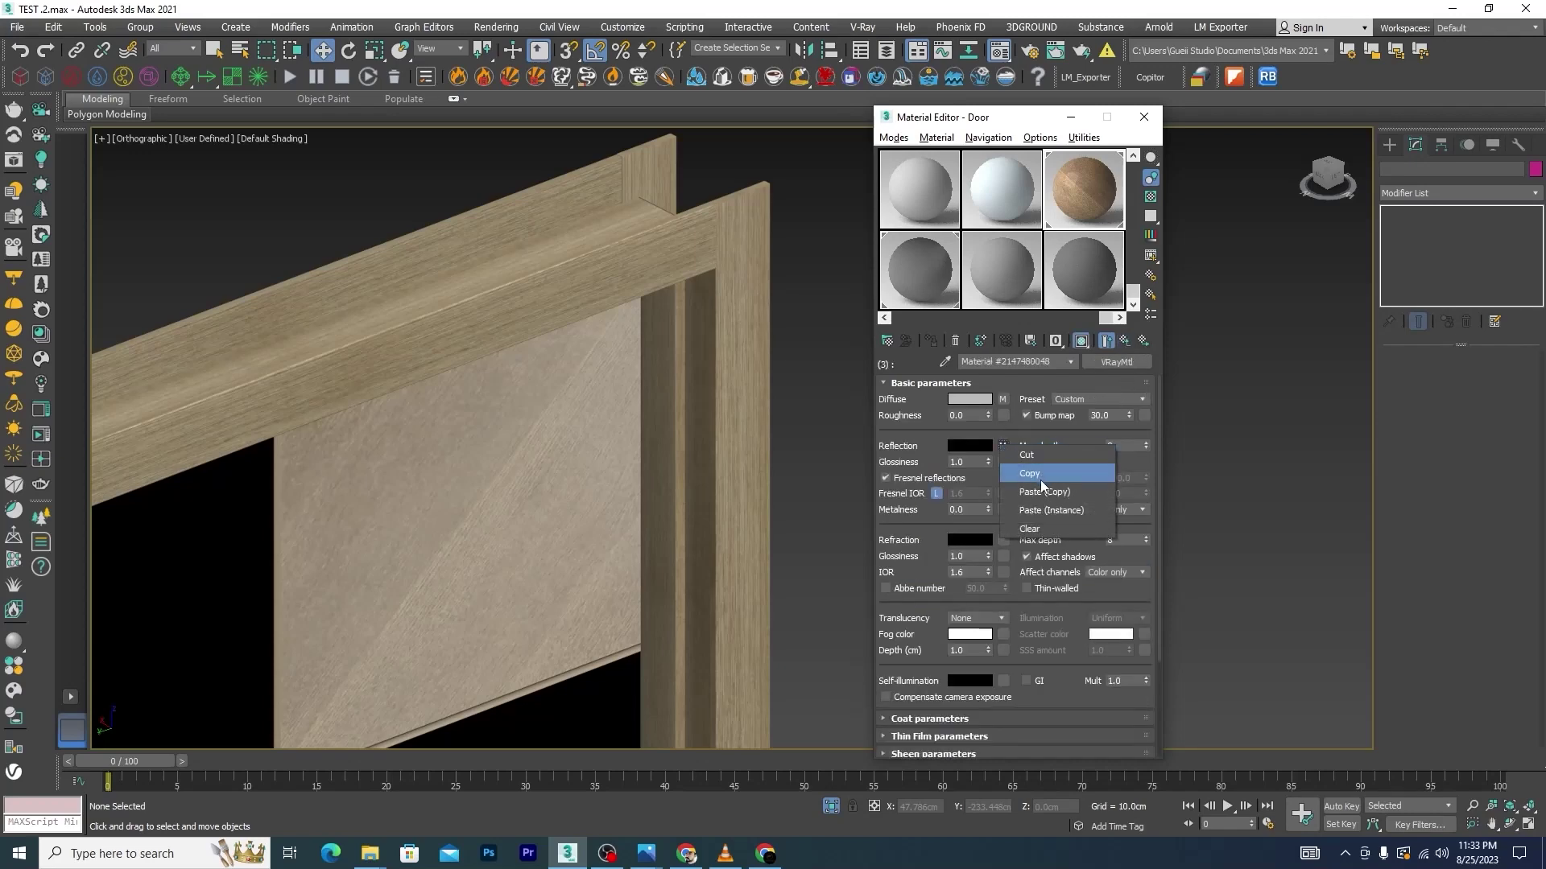
click(1040, 479)
right_click(1004, 463)
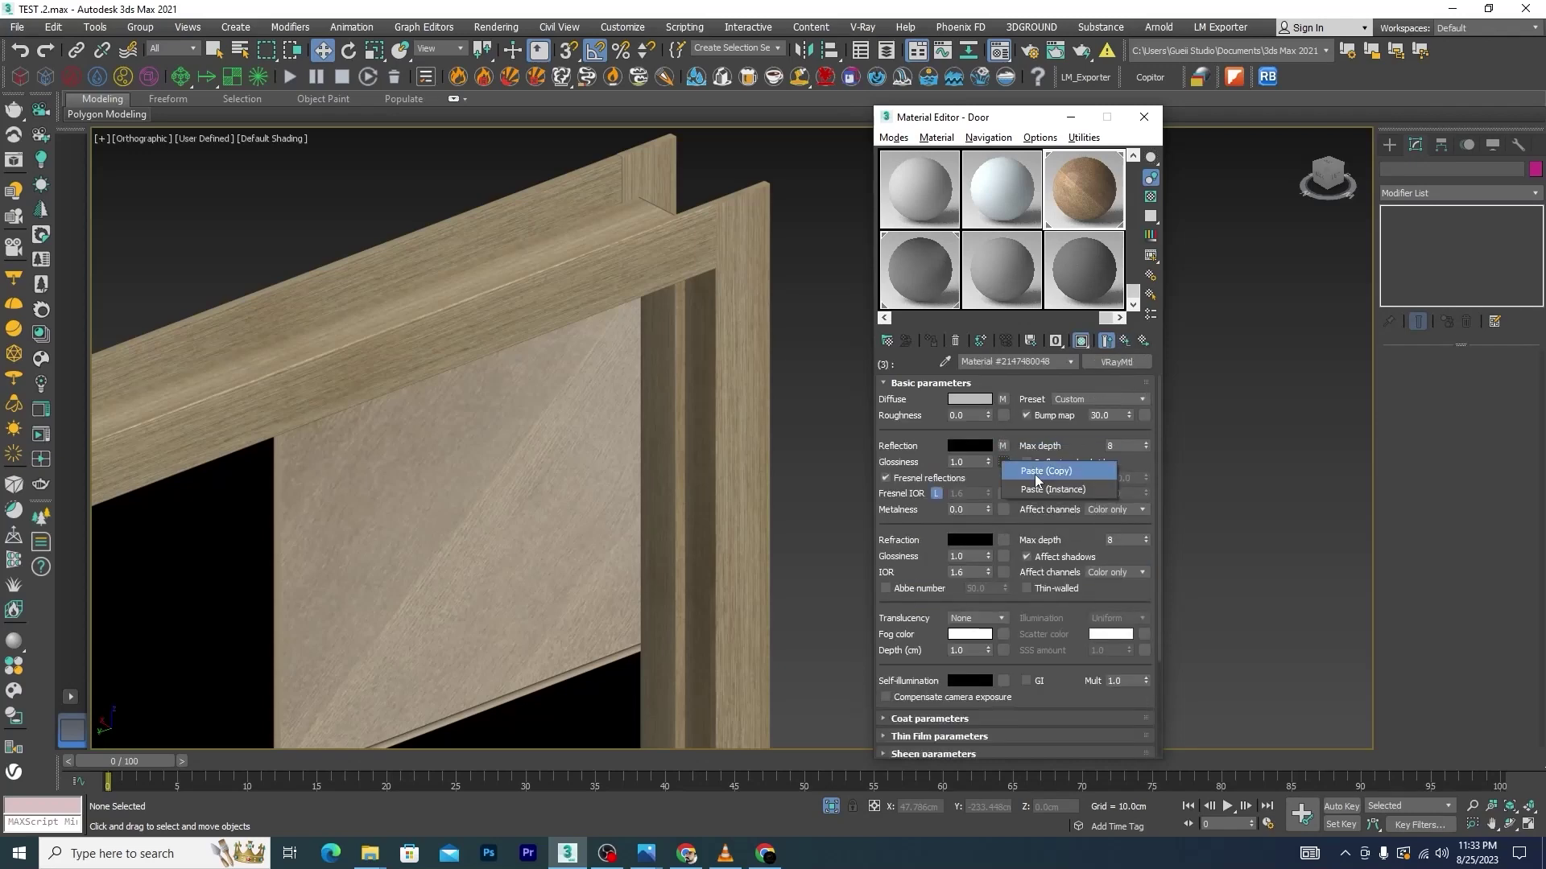
click(1038, 471)
drag(1157, 446, 1162, 552)
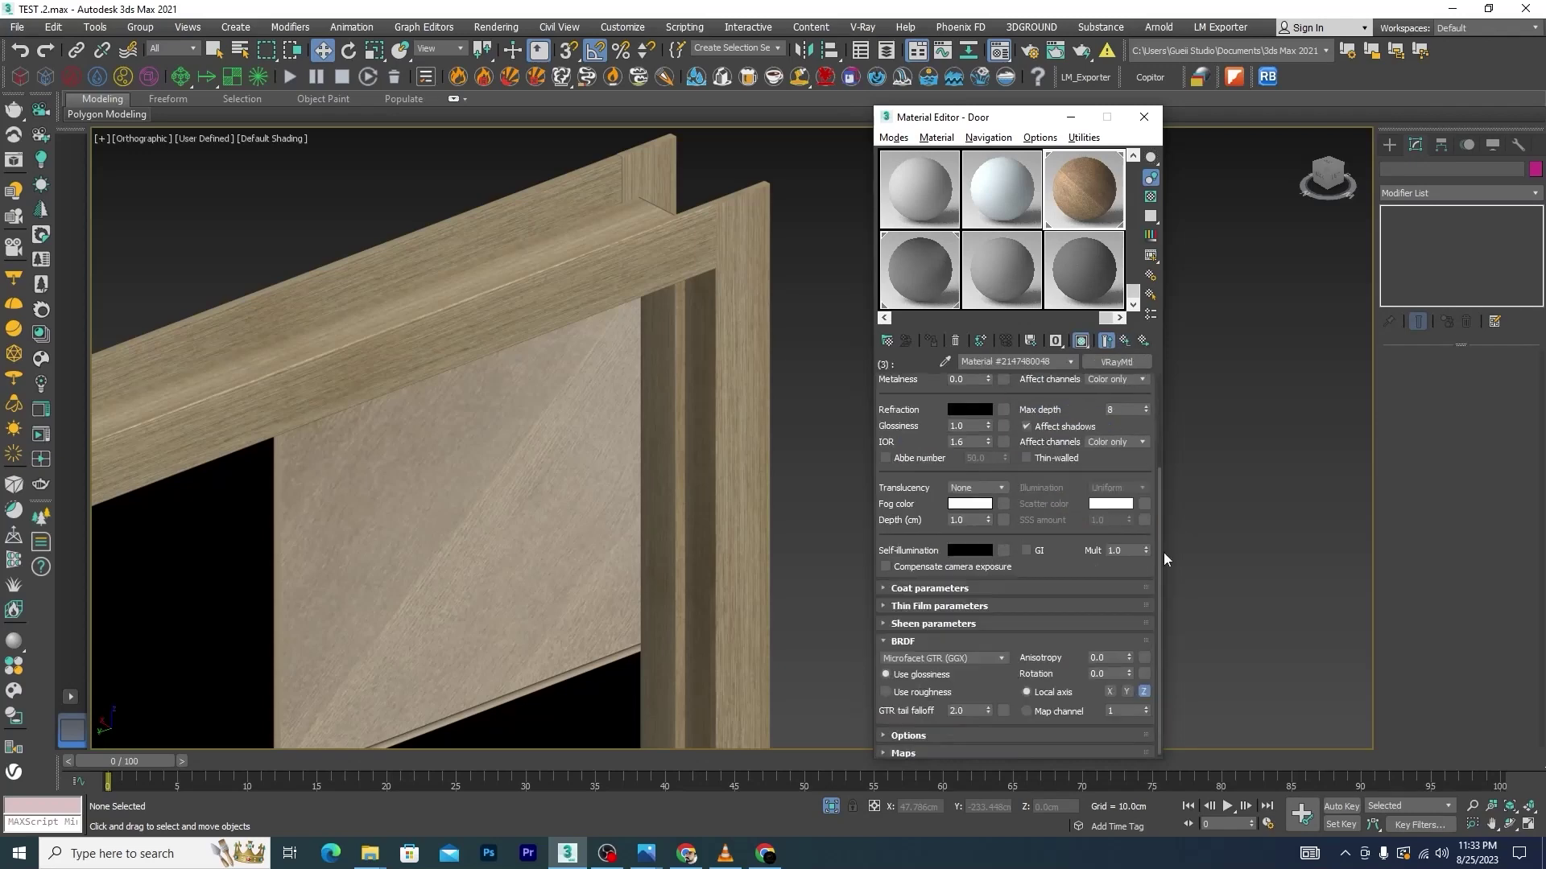
Paste the copied map into the Bump channel, strength 30, in the Maps rollout
click(883, 751)
scroll(974, 398, up, 3)
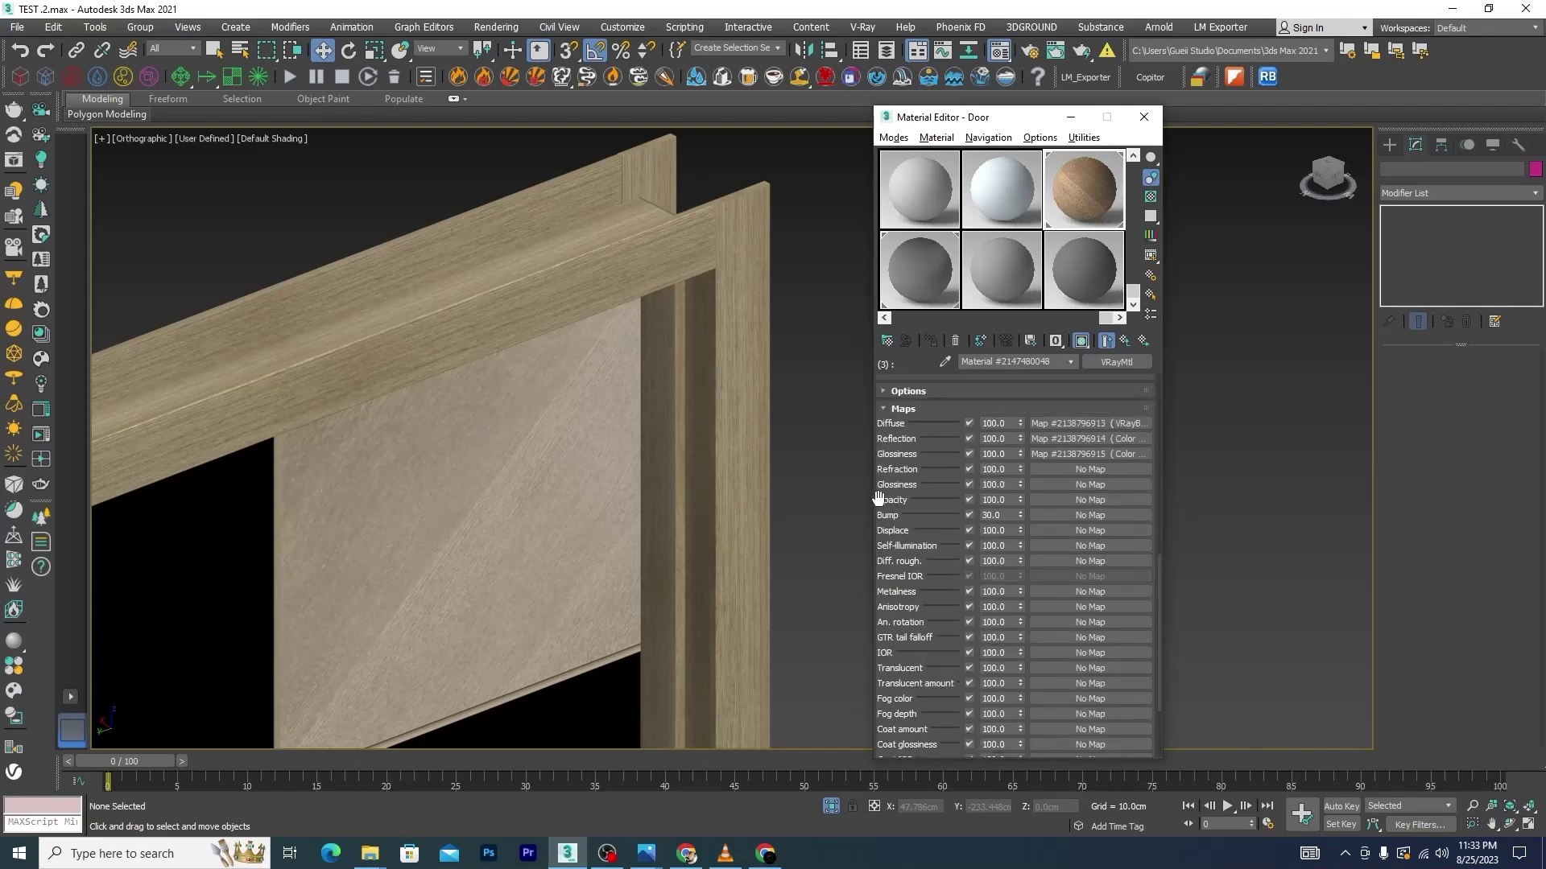
right_click(1074, 513)
click(1116, 524)
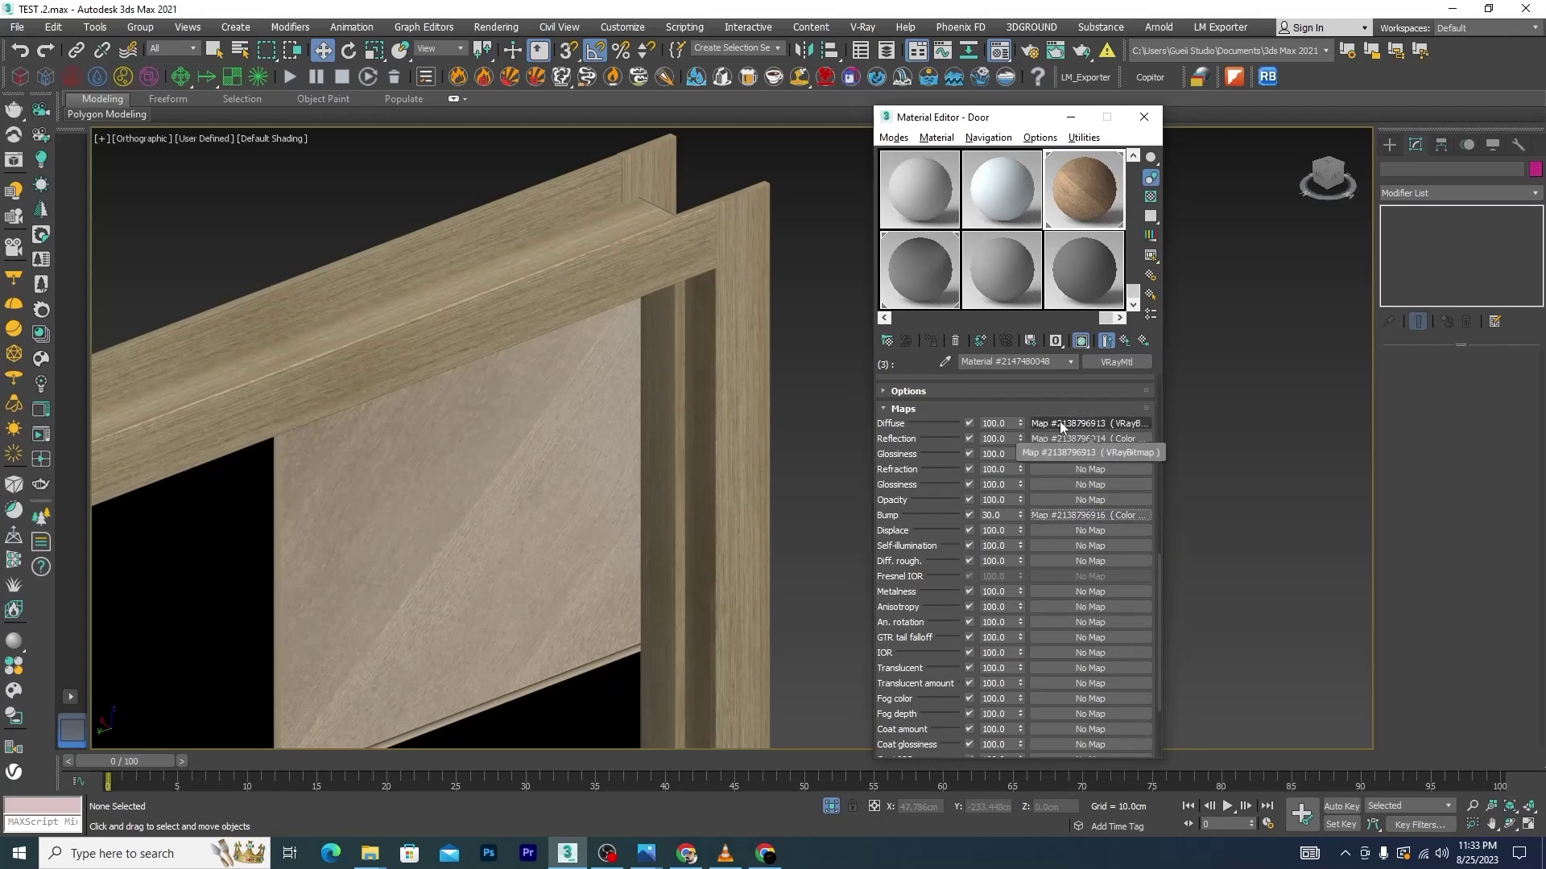
Drag the wood material onto the door's upper right panel, replacing its plain grey
scroll(503, 295, down, 2)
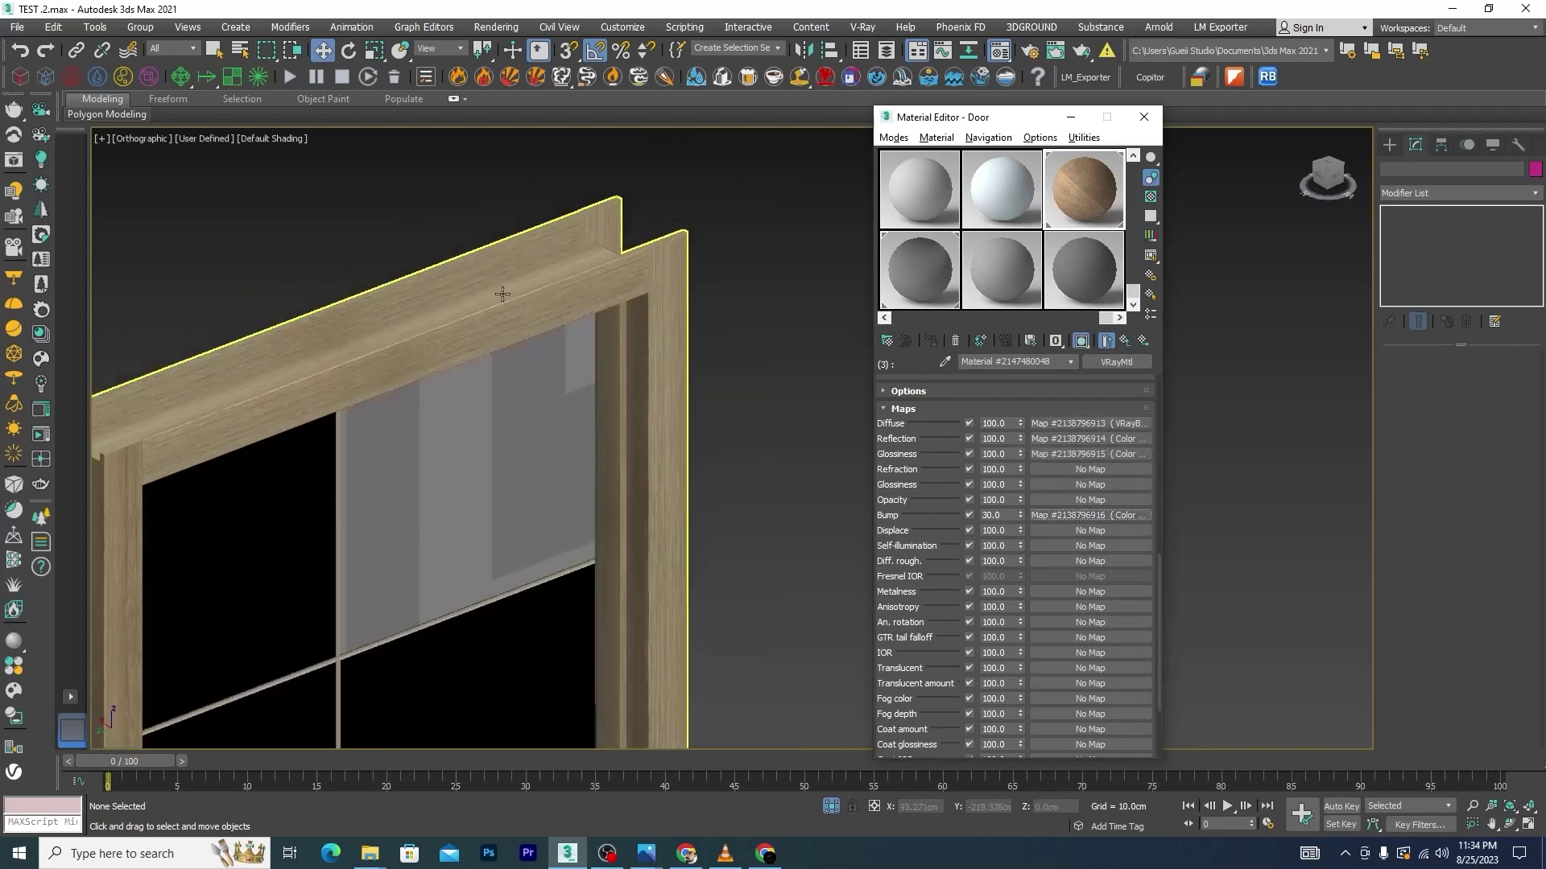
scroll(503, 295, down, 4)
scroll(670, 364, up, 5)
scroll(699, 347, down, 3)
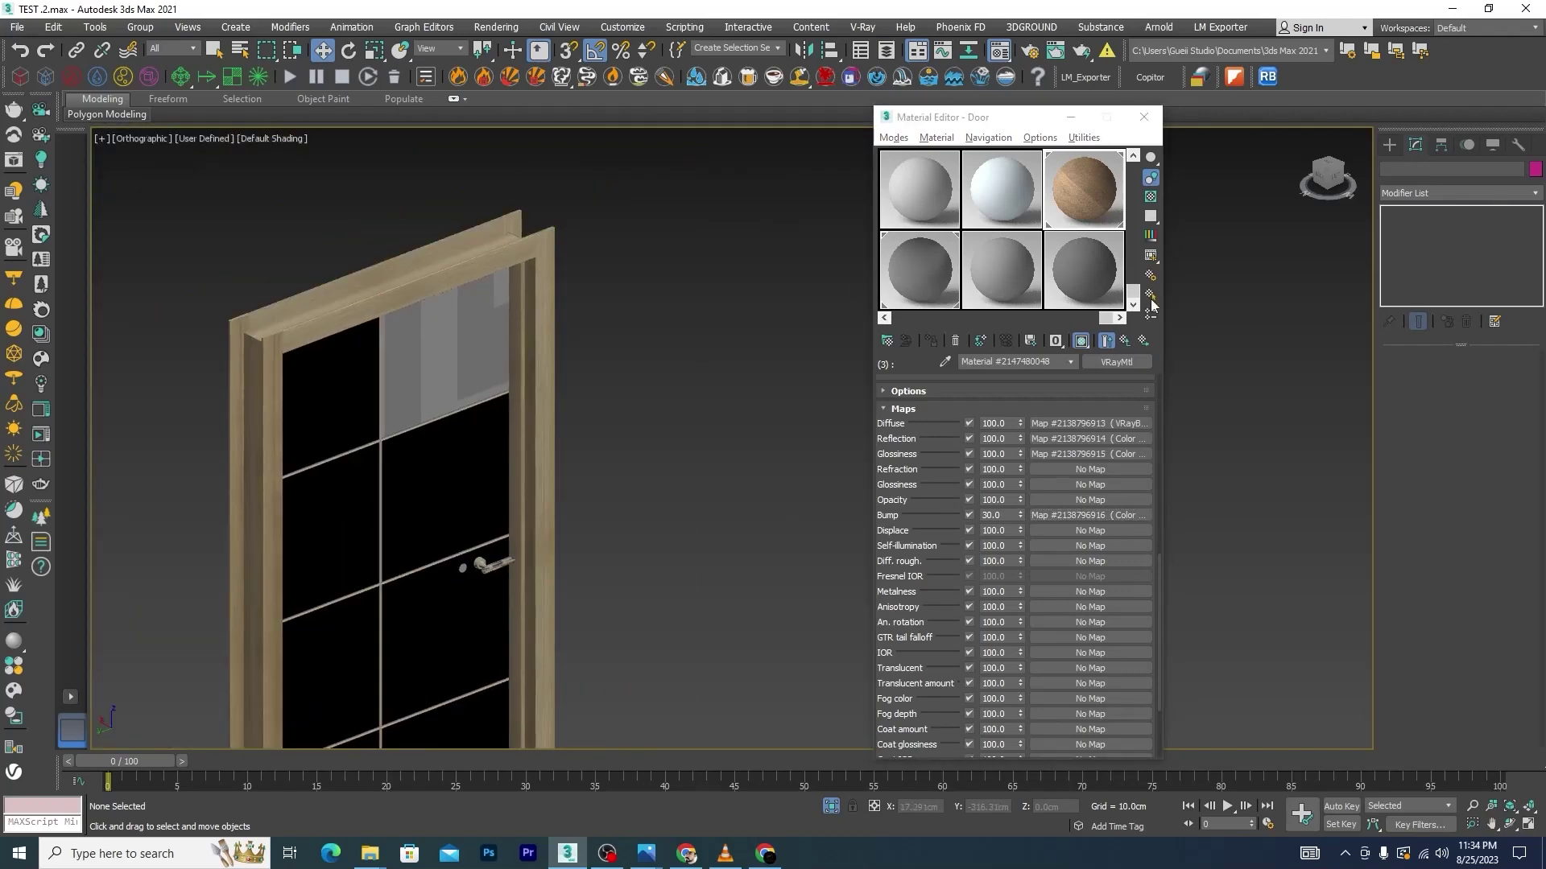
scroll(1161, 578, up, 10)
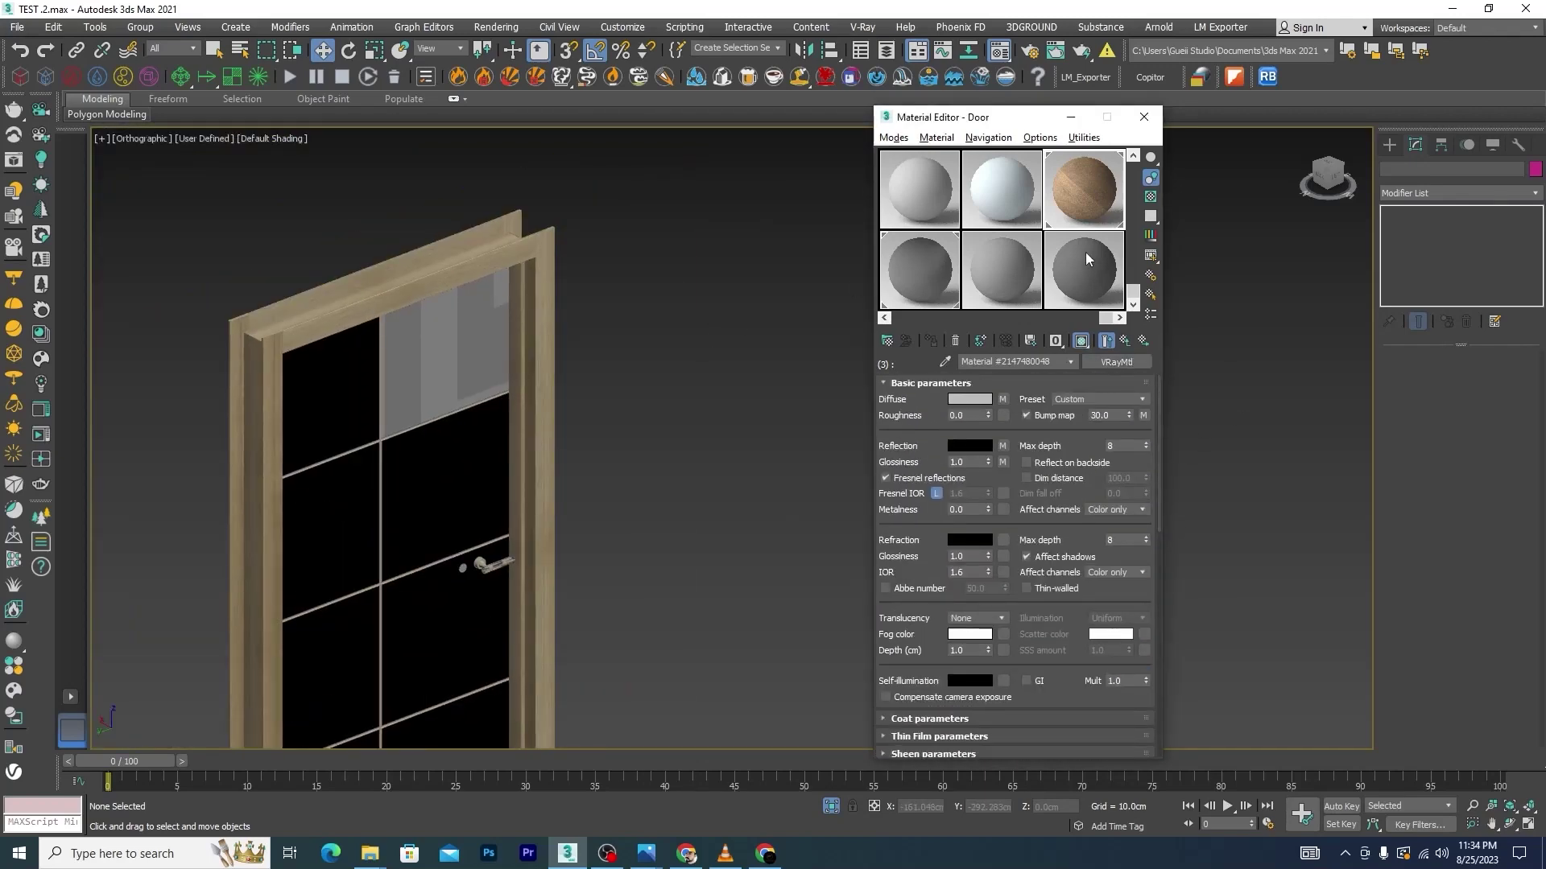
scroll(431, 317, up, 4)
scroll(451, 338, down, 5)
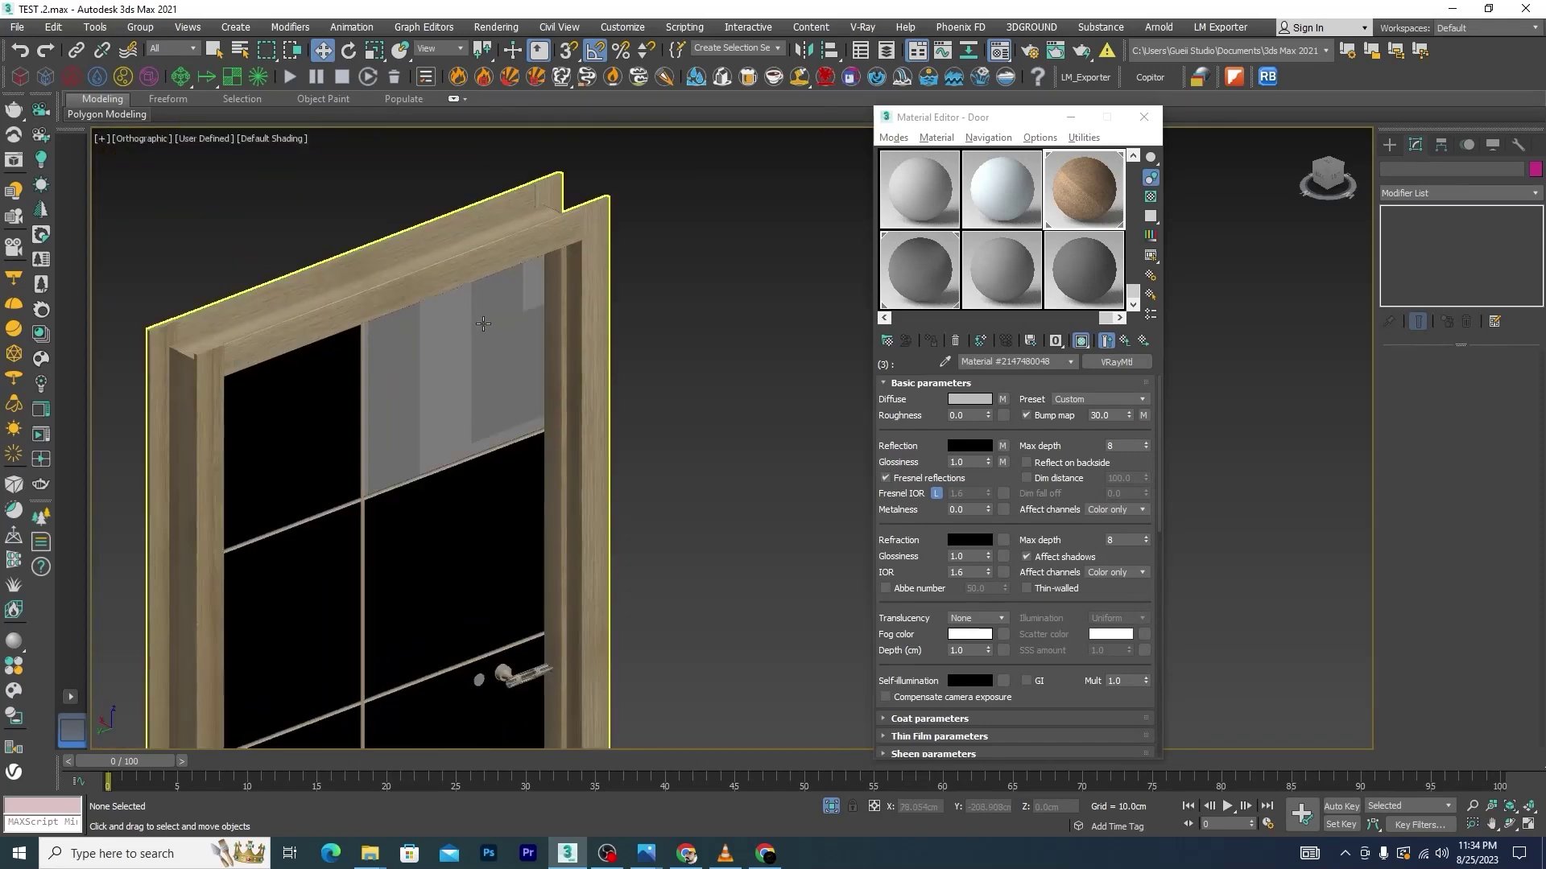
scroll(516, 409, down, 2)
scroll(517, 410, down, 4)
scroll(434, 354, up, 3)
scroll(434, 354, up, 5)
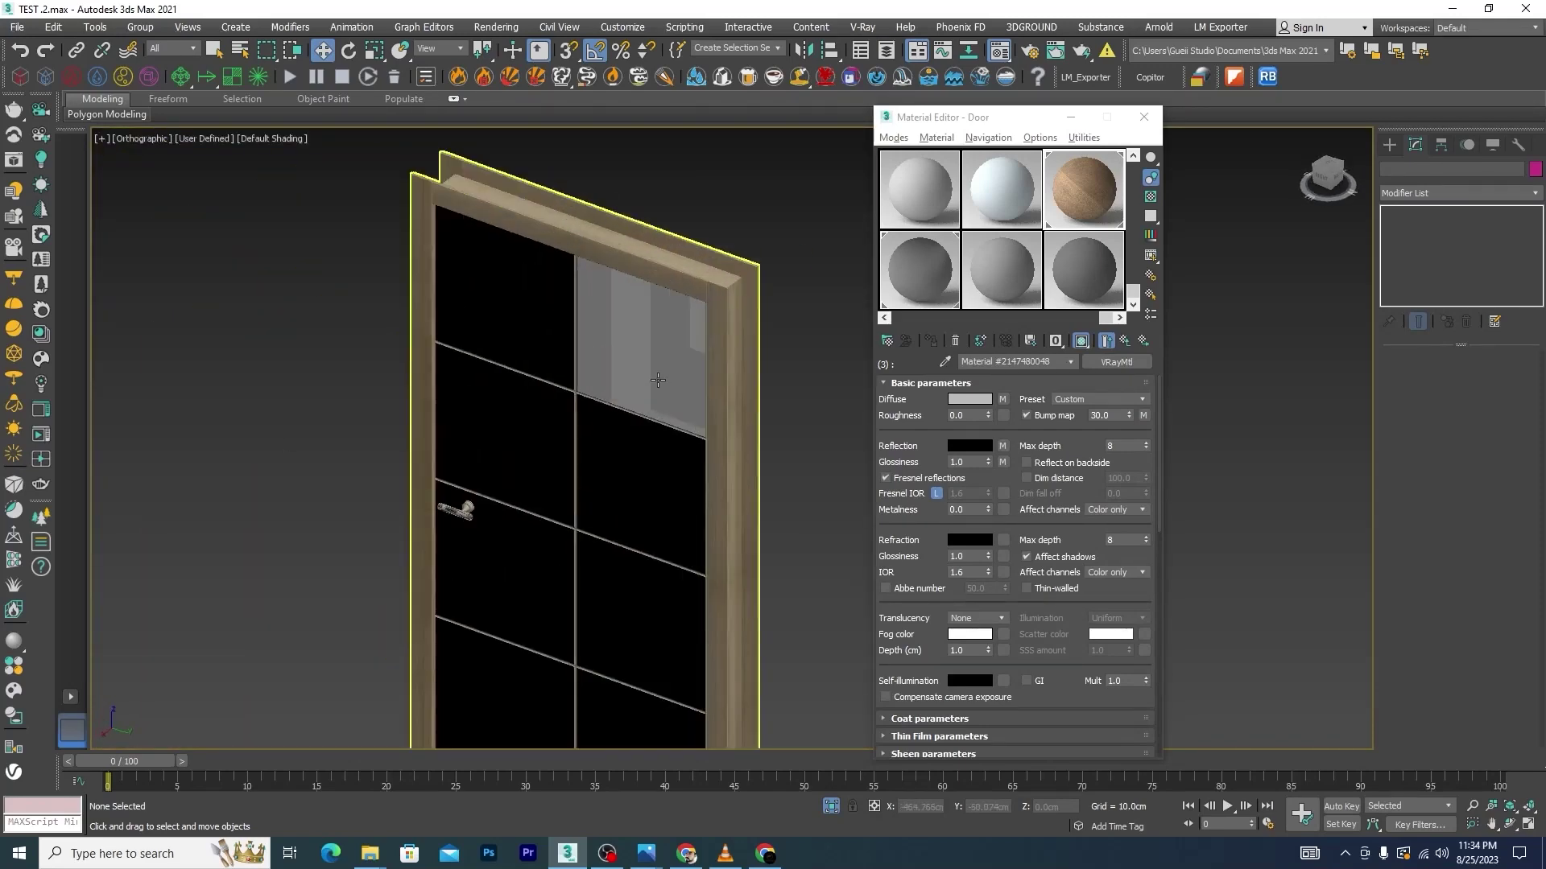
drag(1083, 189, 692, 330)
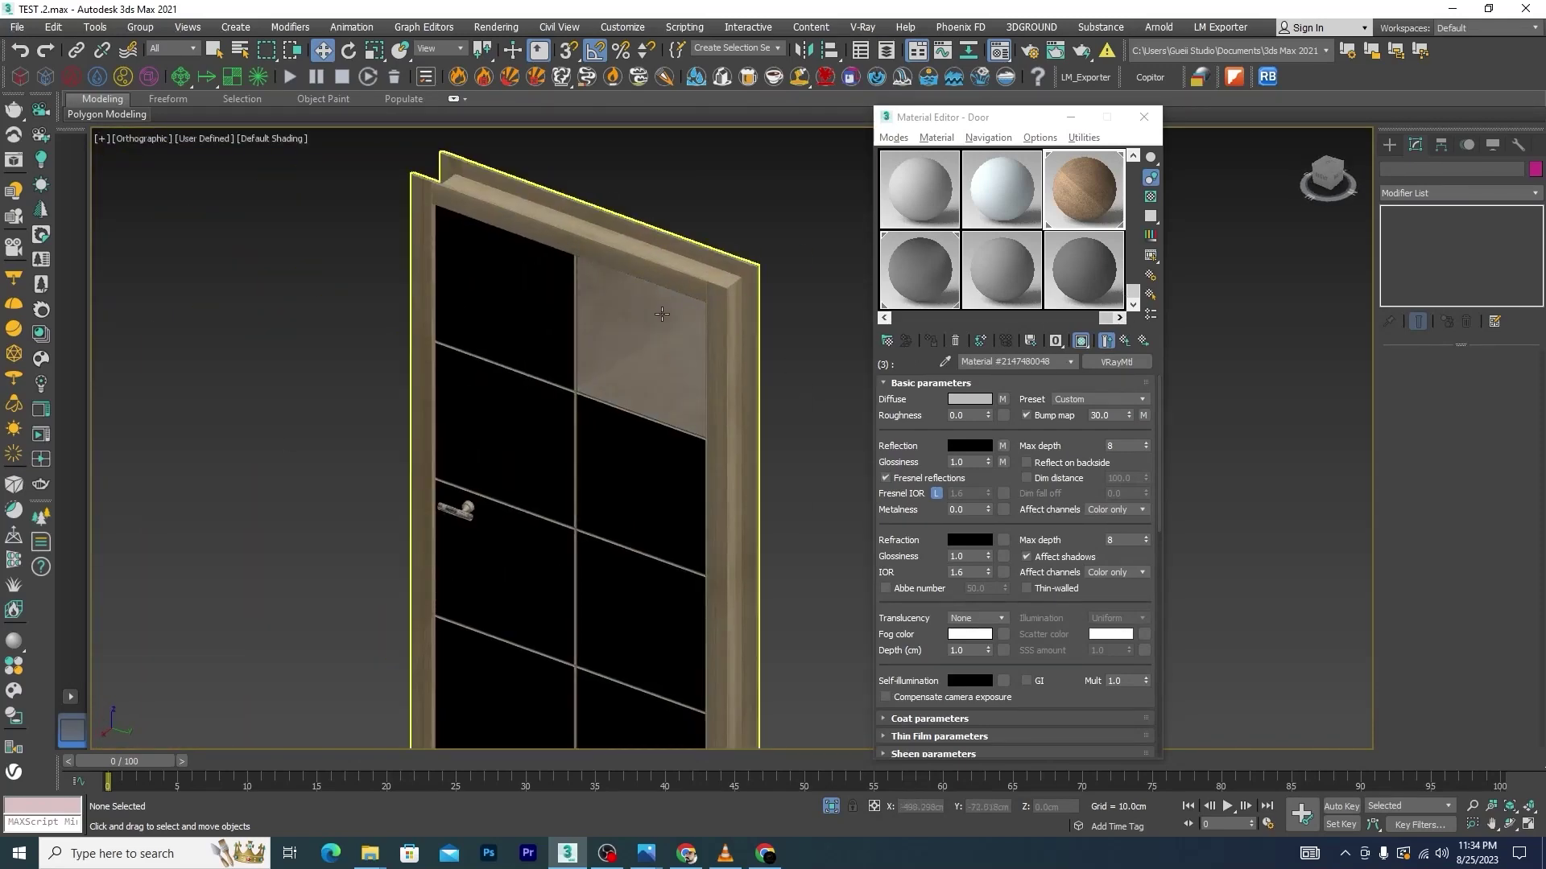
scroll(578, 345, up, 5)
scroll(577, 345, down, 5)
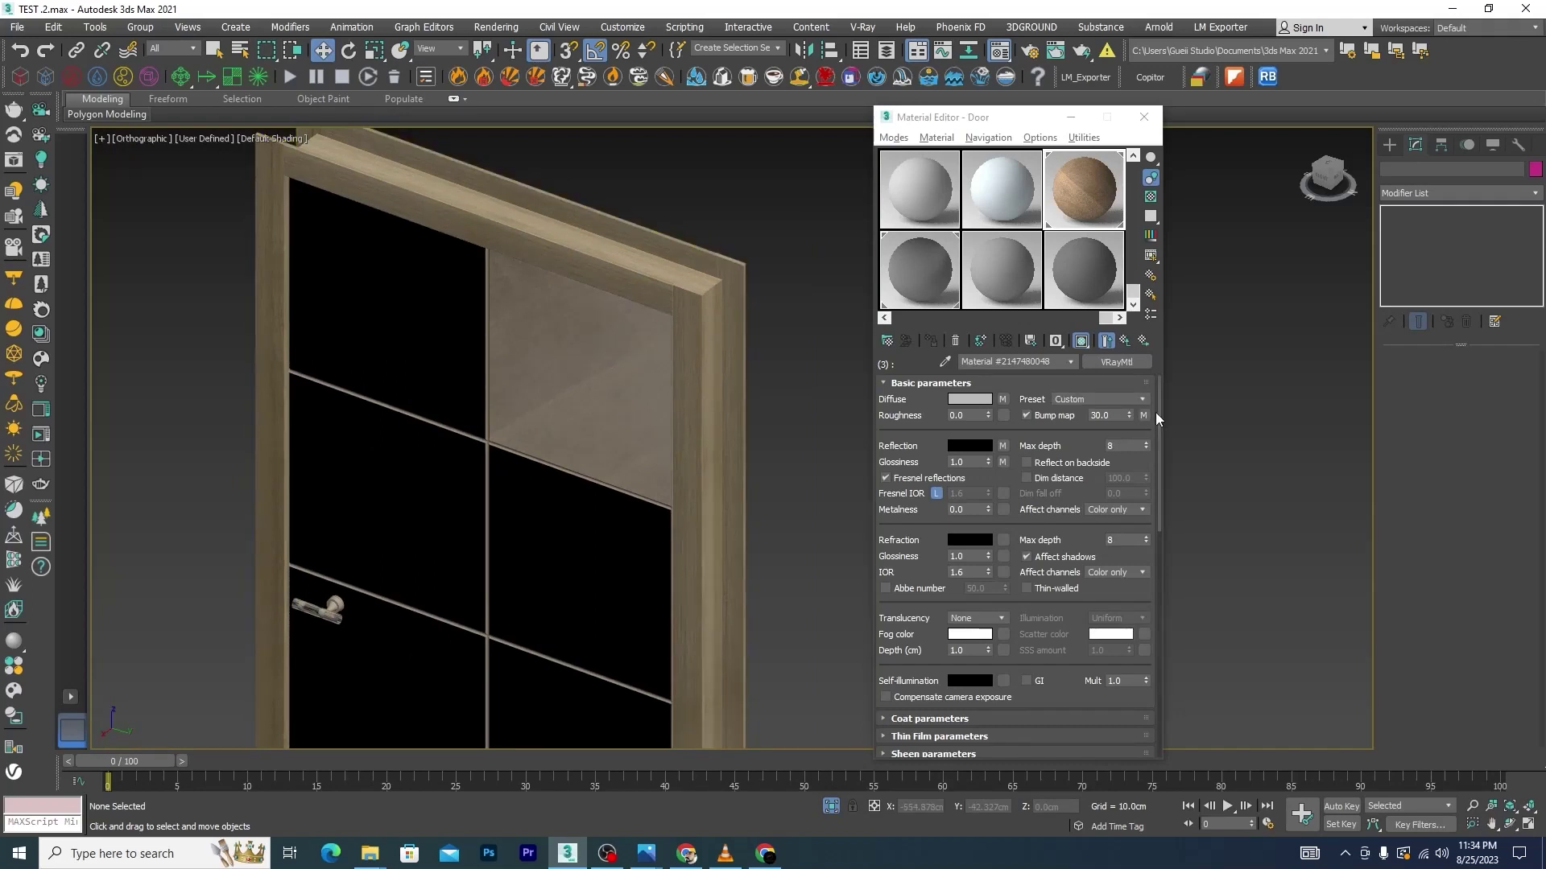
Make the Door multi-material's sub-material 4 a VRayMtl
click(1107, 340)
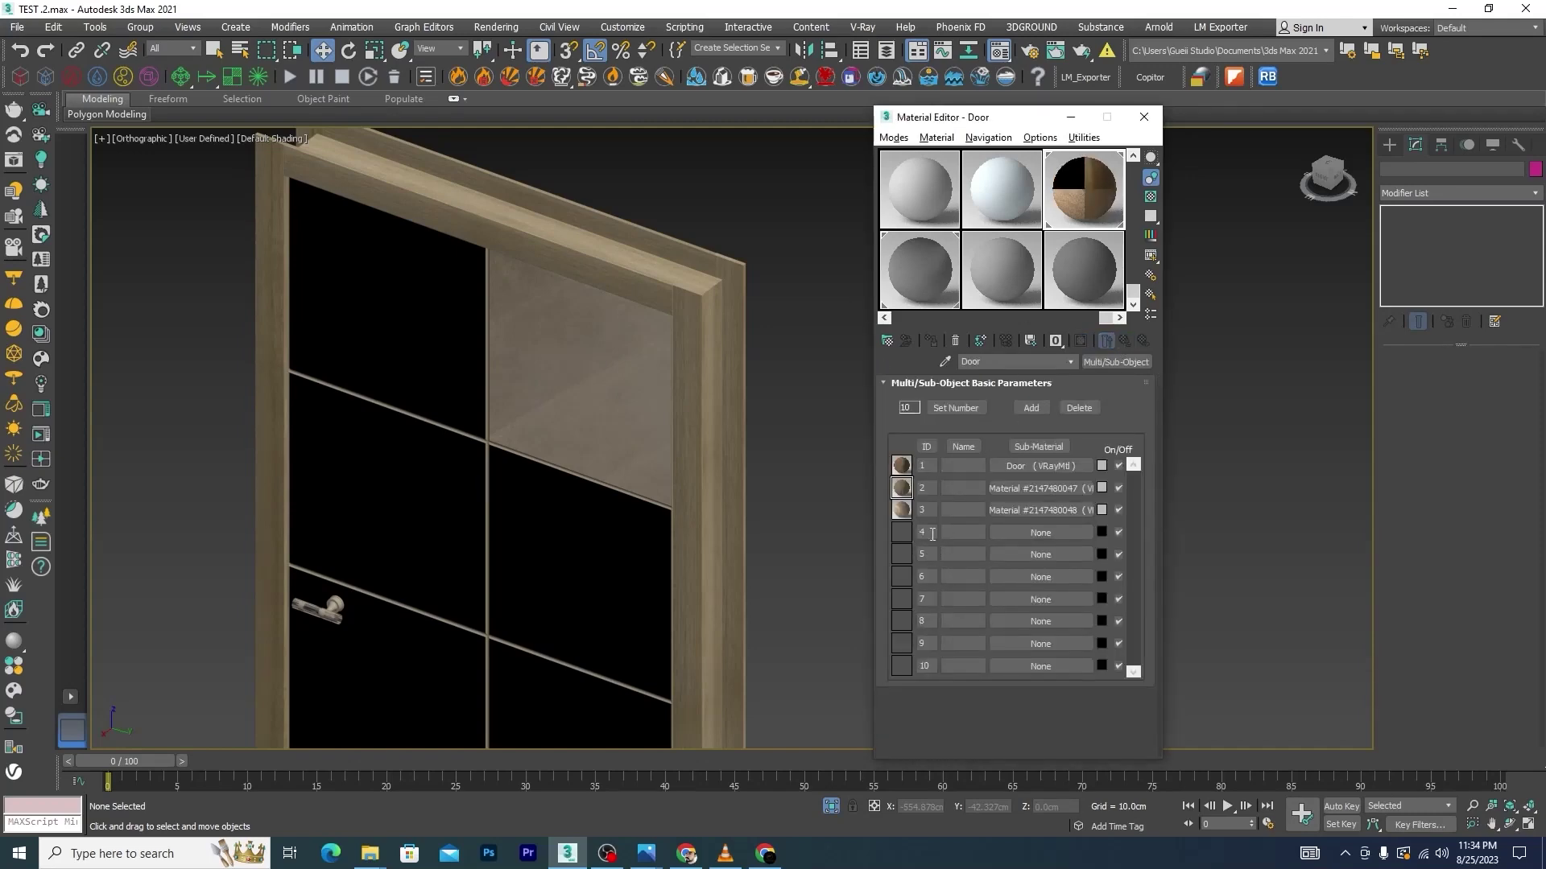
click(1031, 533)
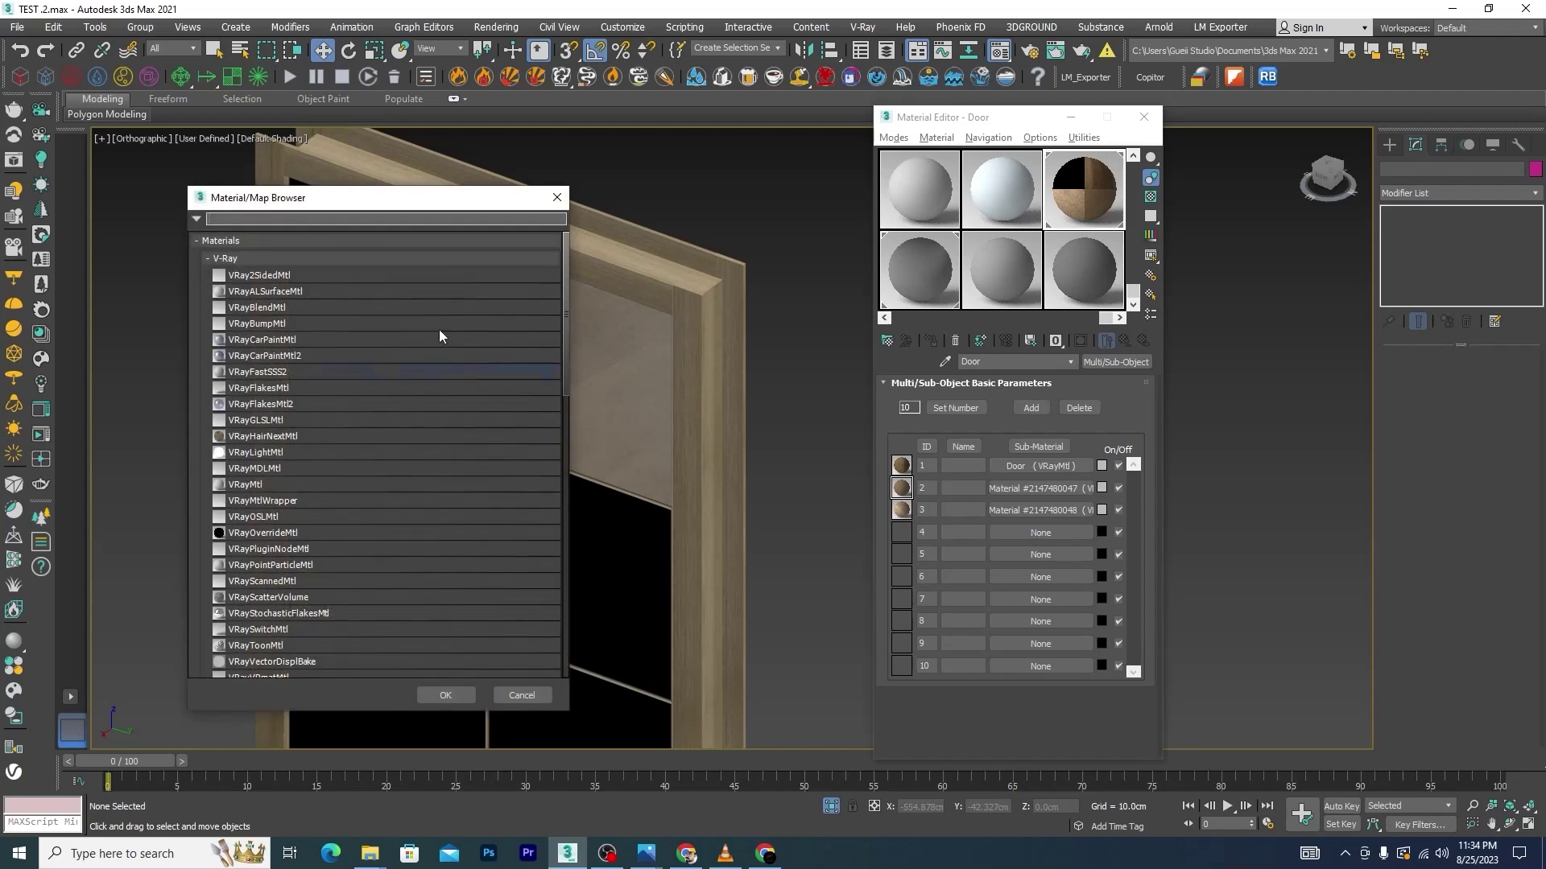
click(241, 484)
click(445, 695)
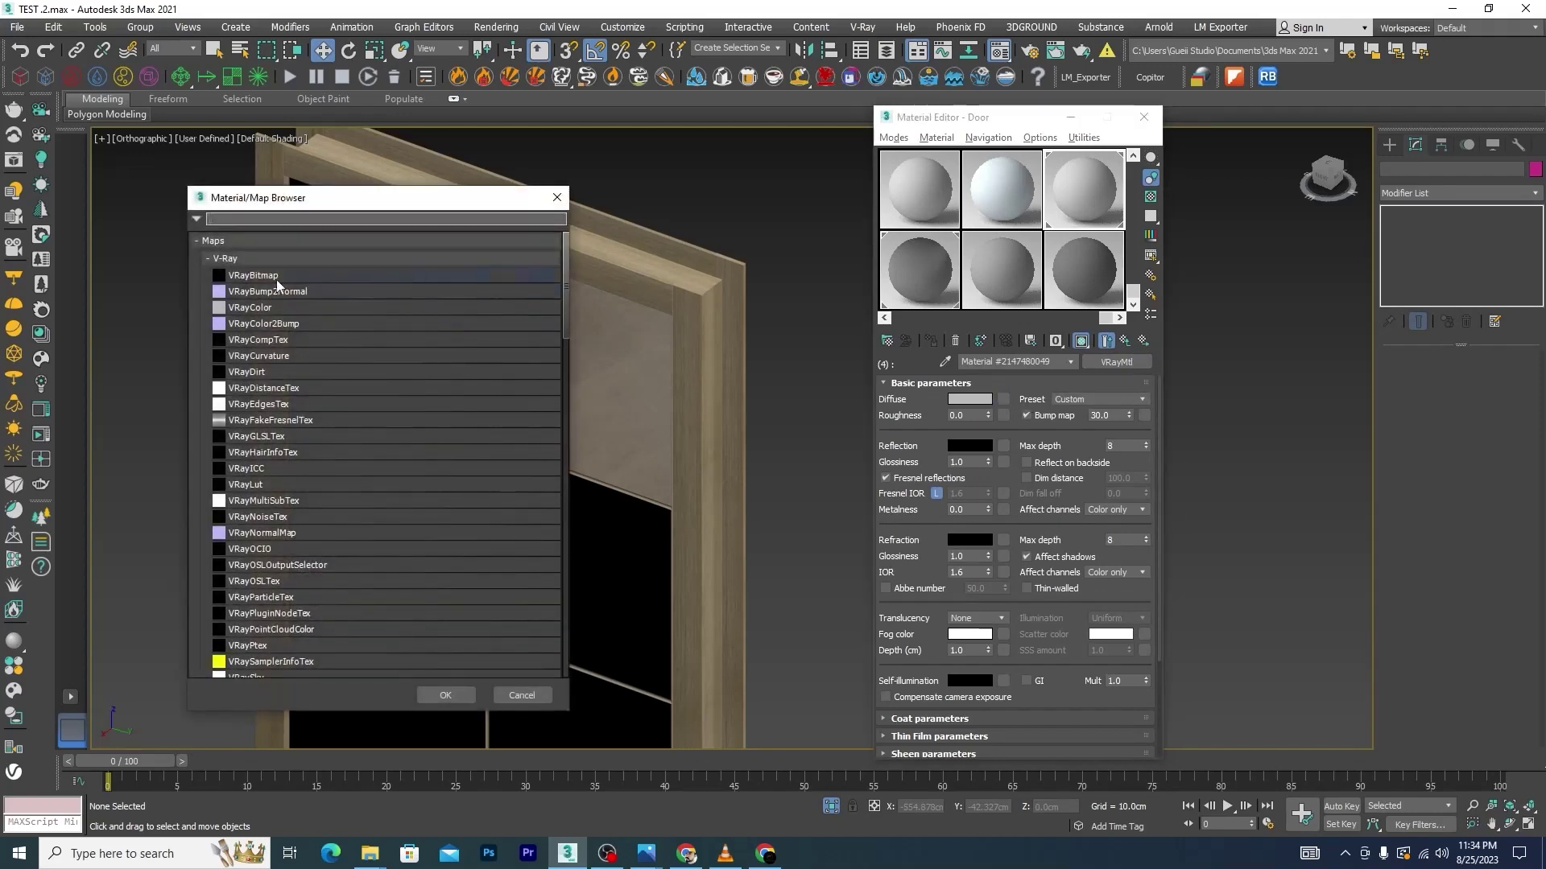
Add a VRayBitmap of wood texture 4.jpg to sub-material 4's Diffuse
click(236, 278)
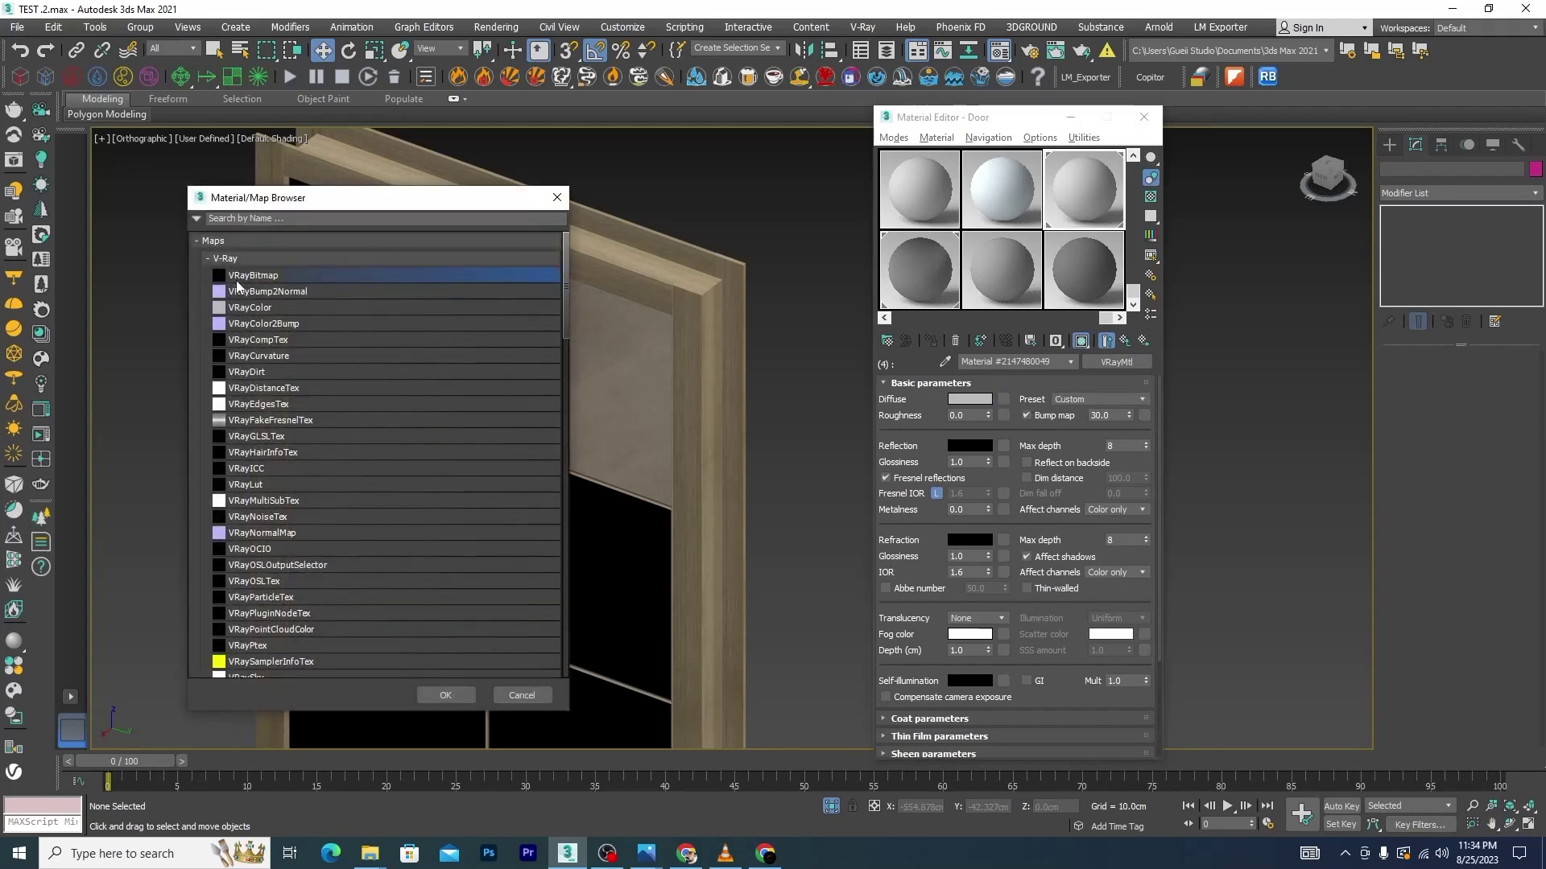
click(445, 695)
click(1133, 405)
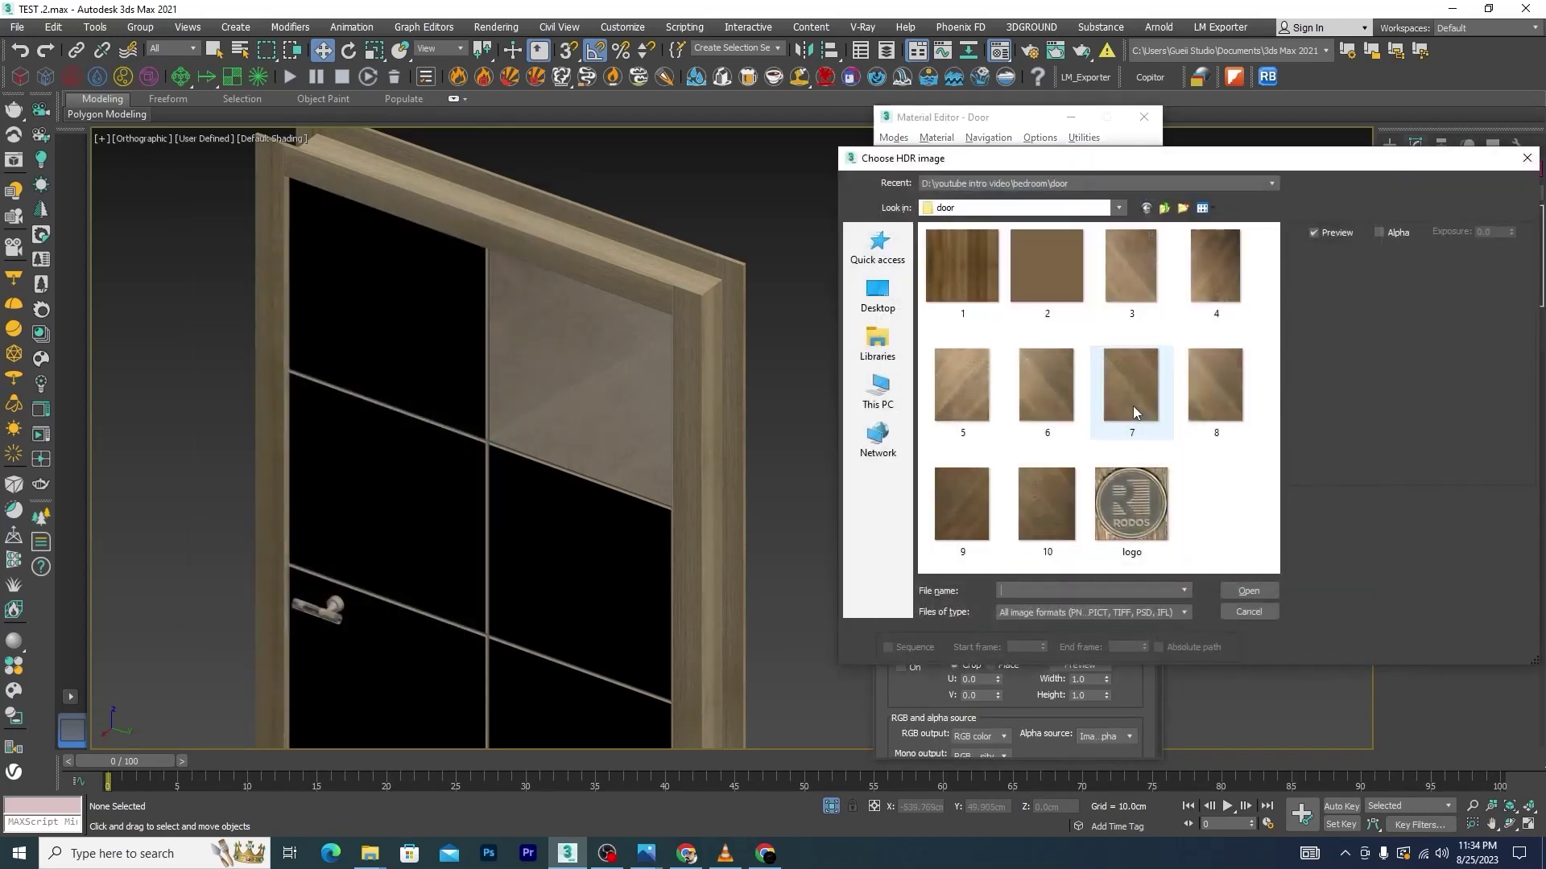
click(1224, 274)
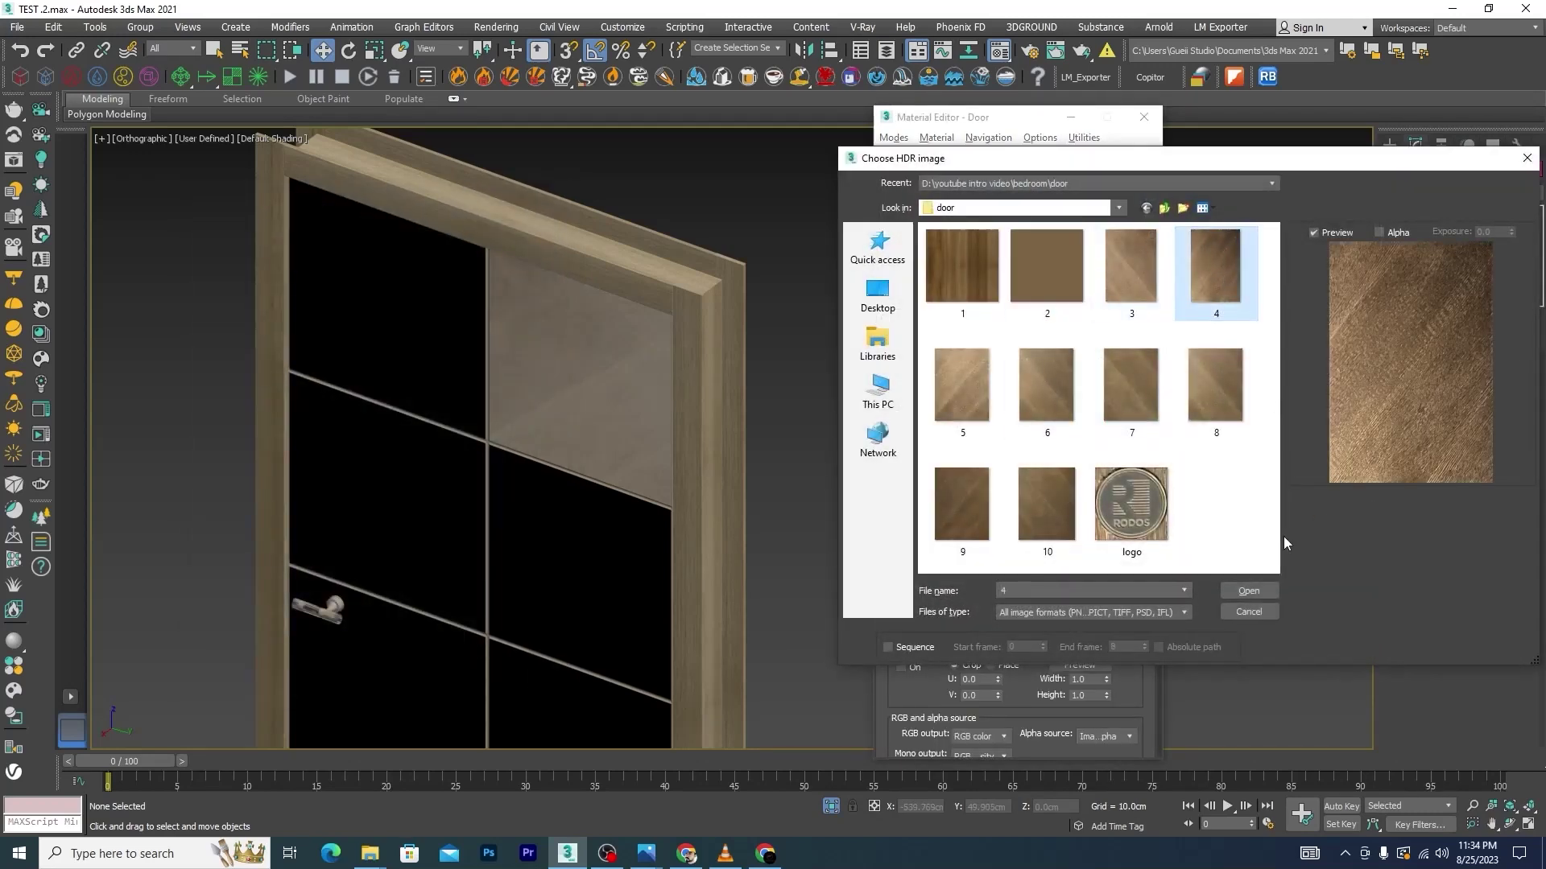
click(1249, 590)
scroll(405, 291, up, 5)
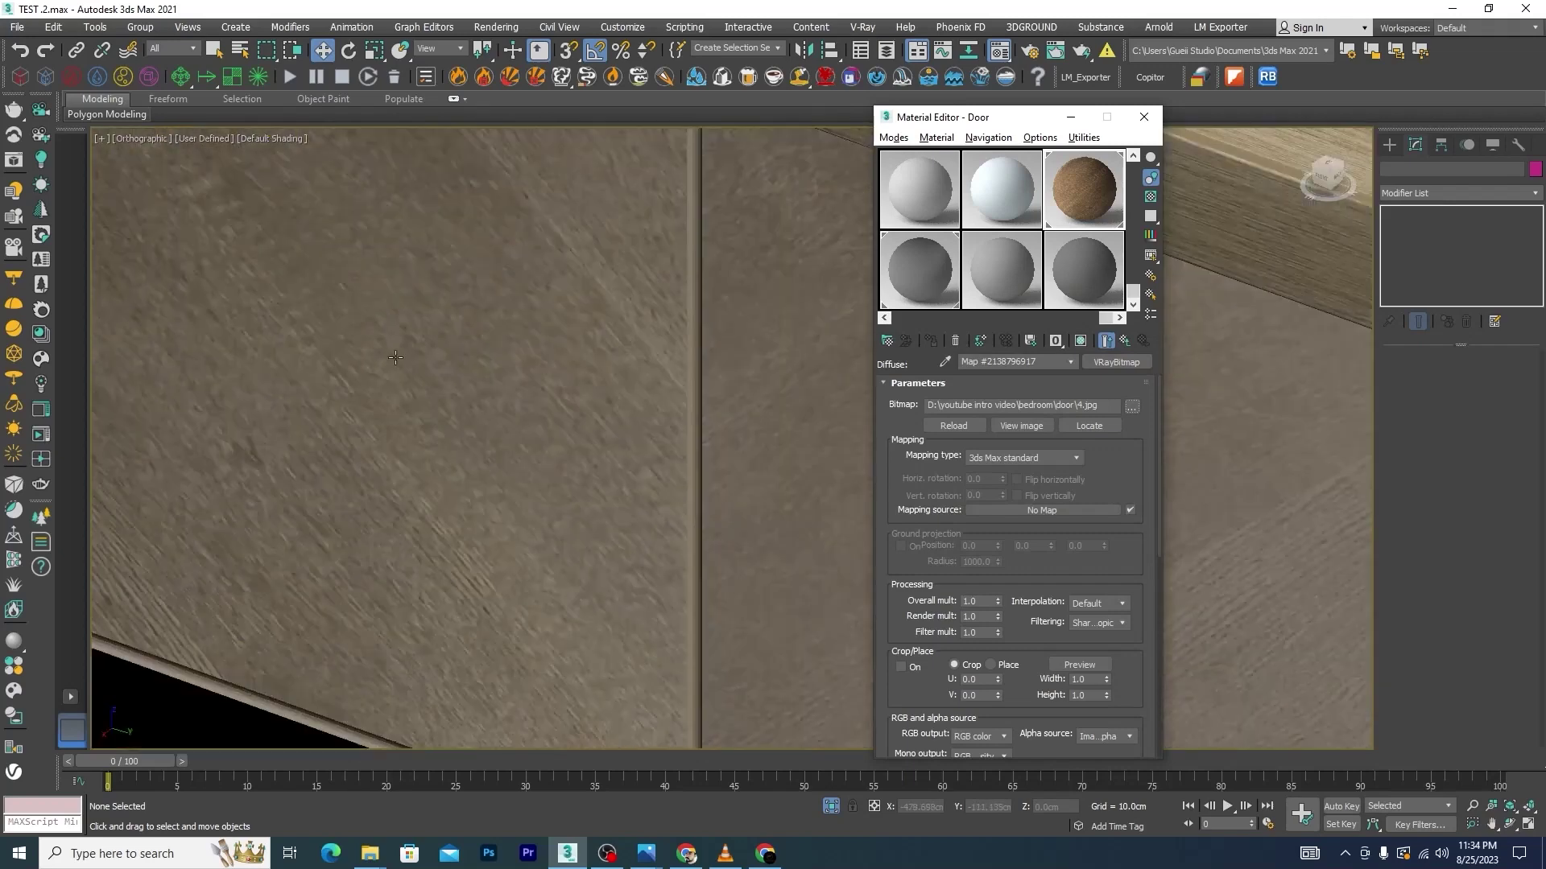
scroll(406, 291, down, 3)
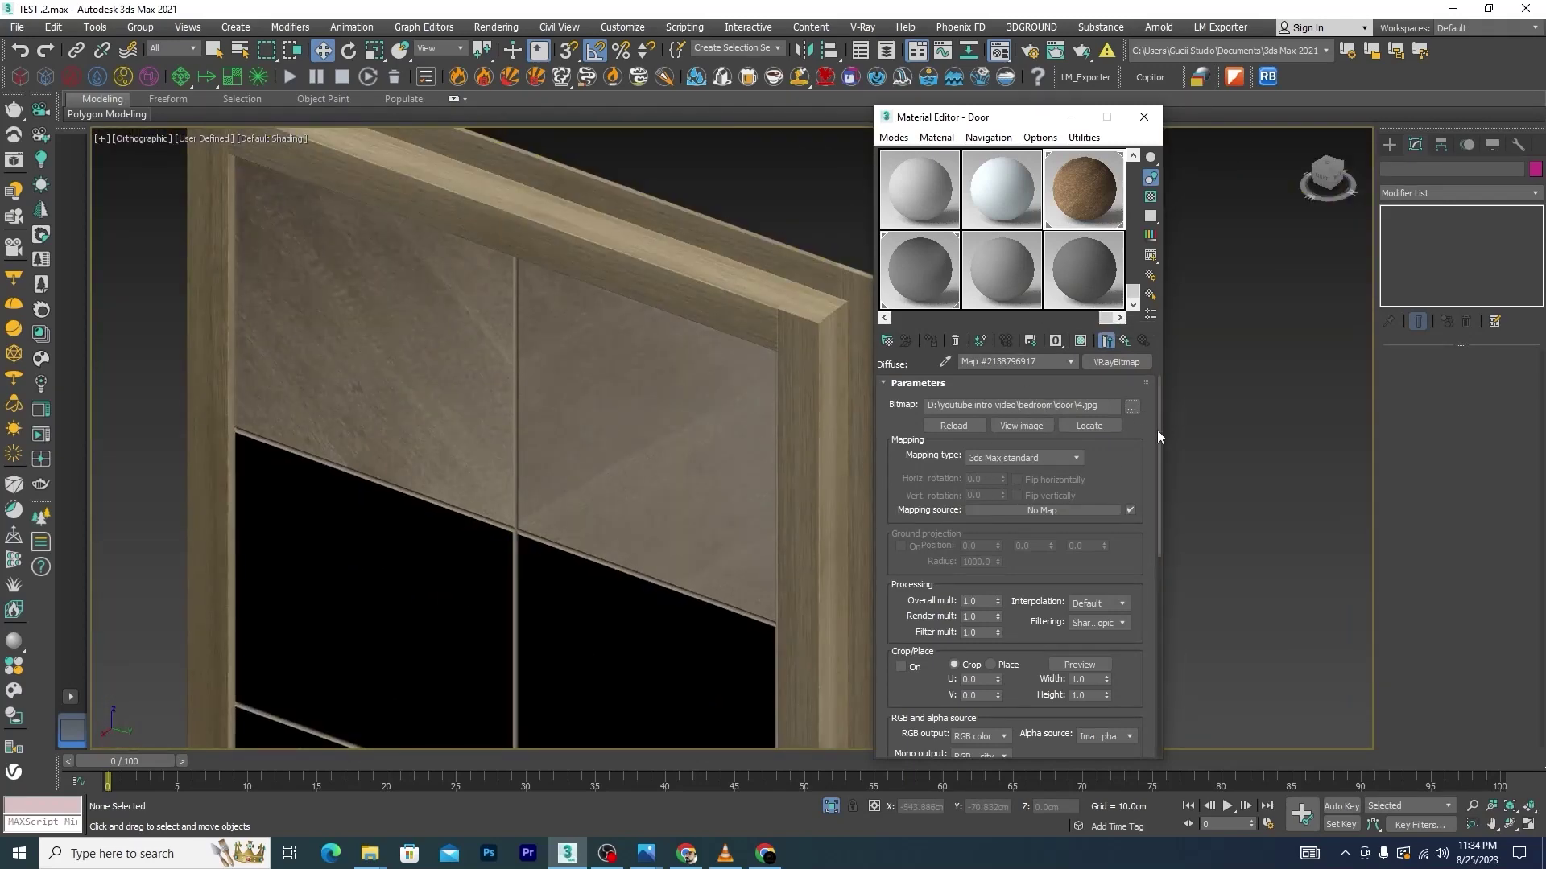
mouse_move(1157, 430)
mouse_down()
mouse_move(1159, 456)
mouse_move(1151, 399)
mouse_up()
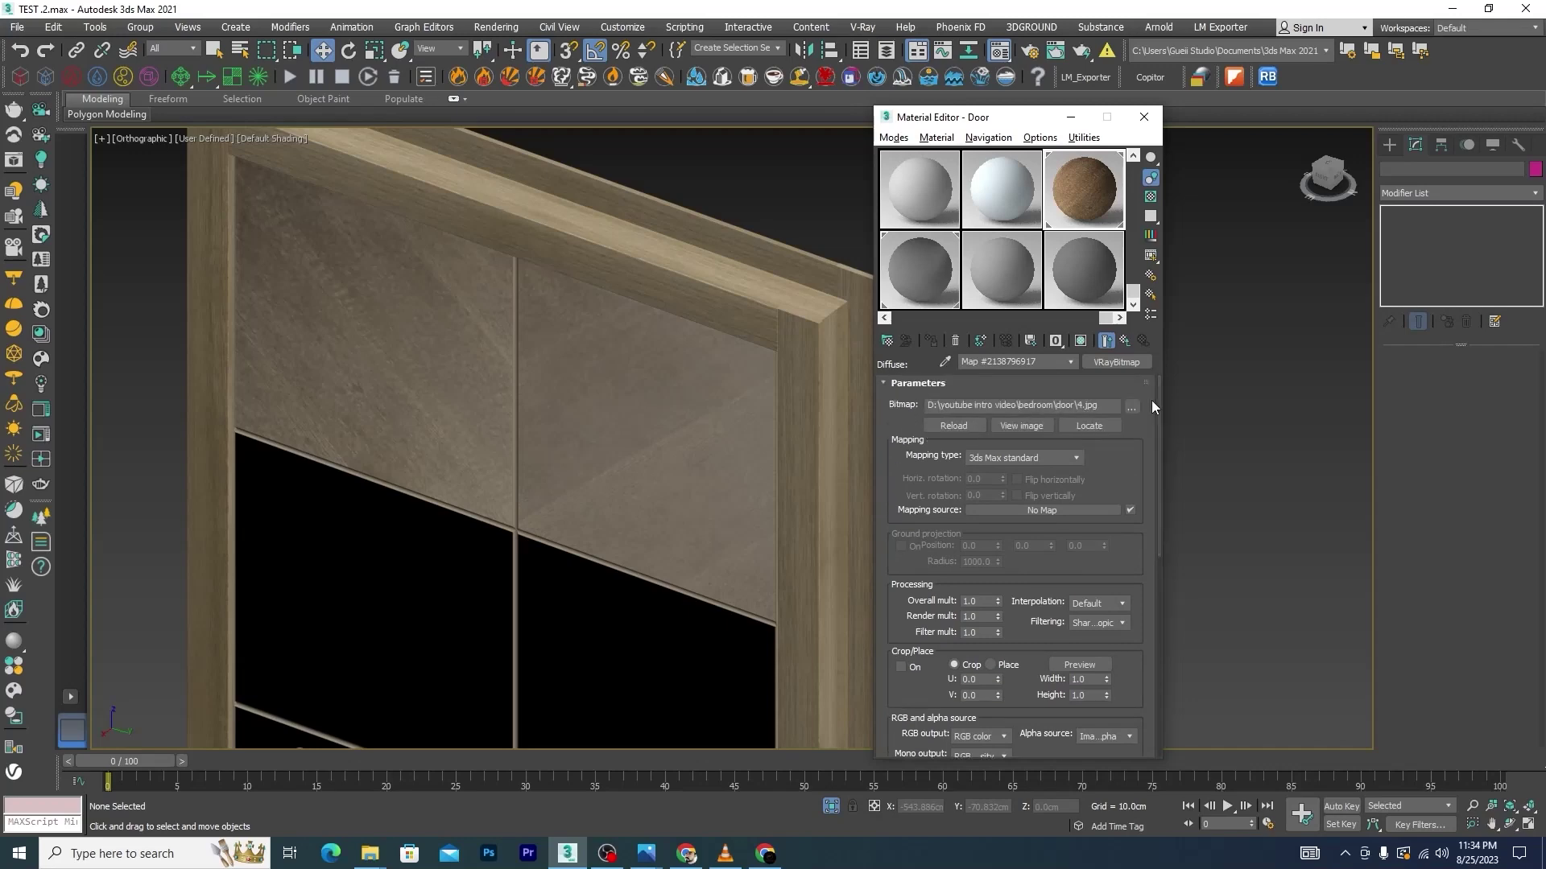
click(1124, 339)
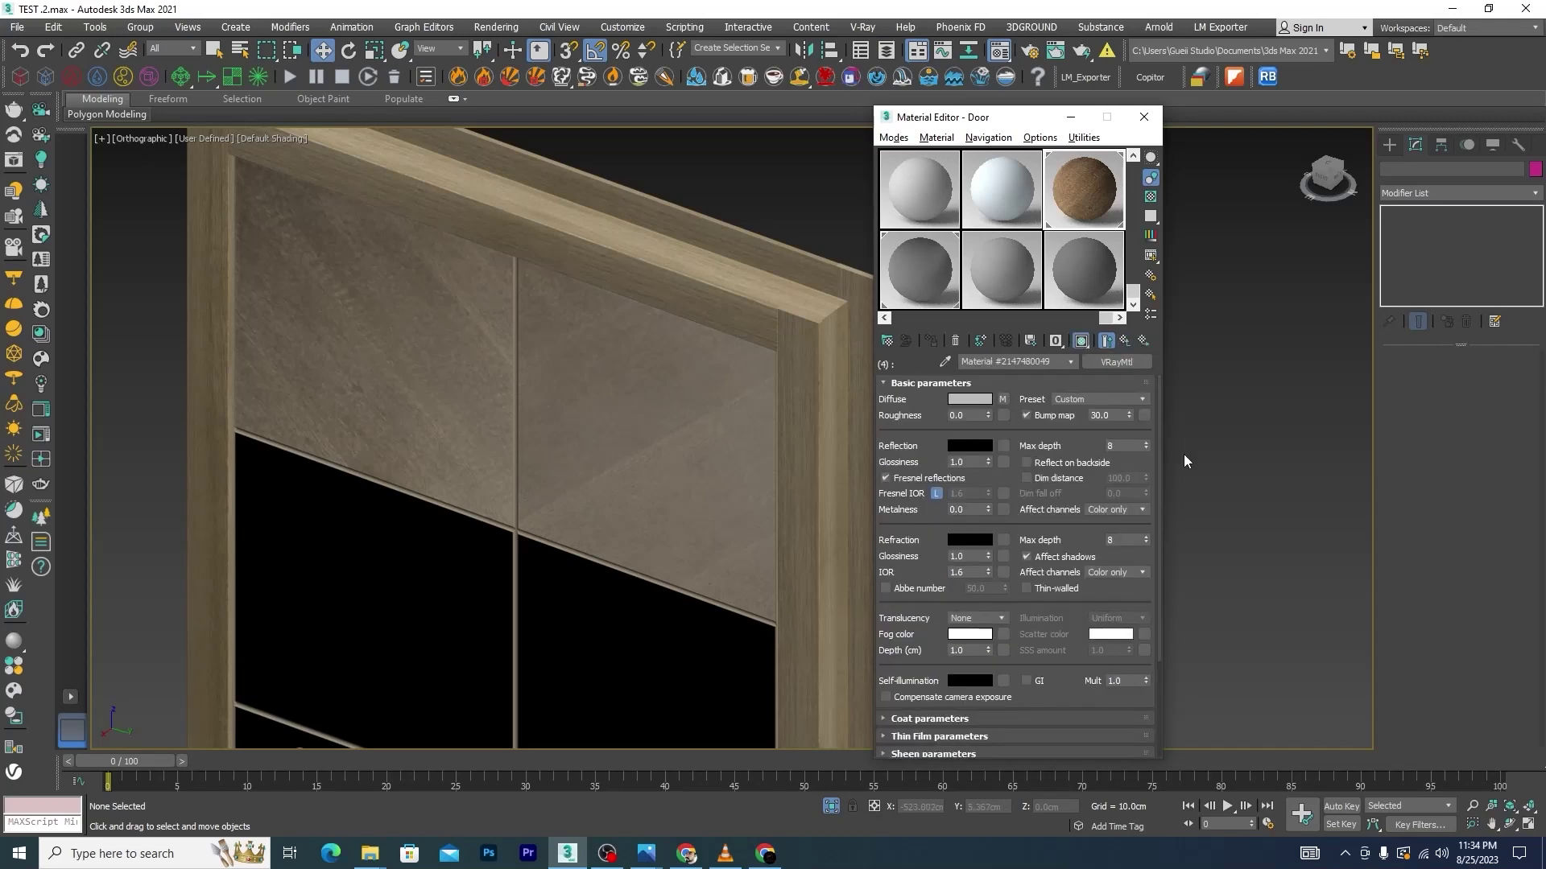
Paste a copy of the map into Reflection and load wood texture image 4 into its bitmap
right_click(1005, 448)
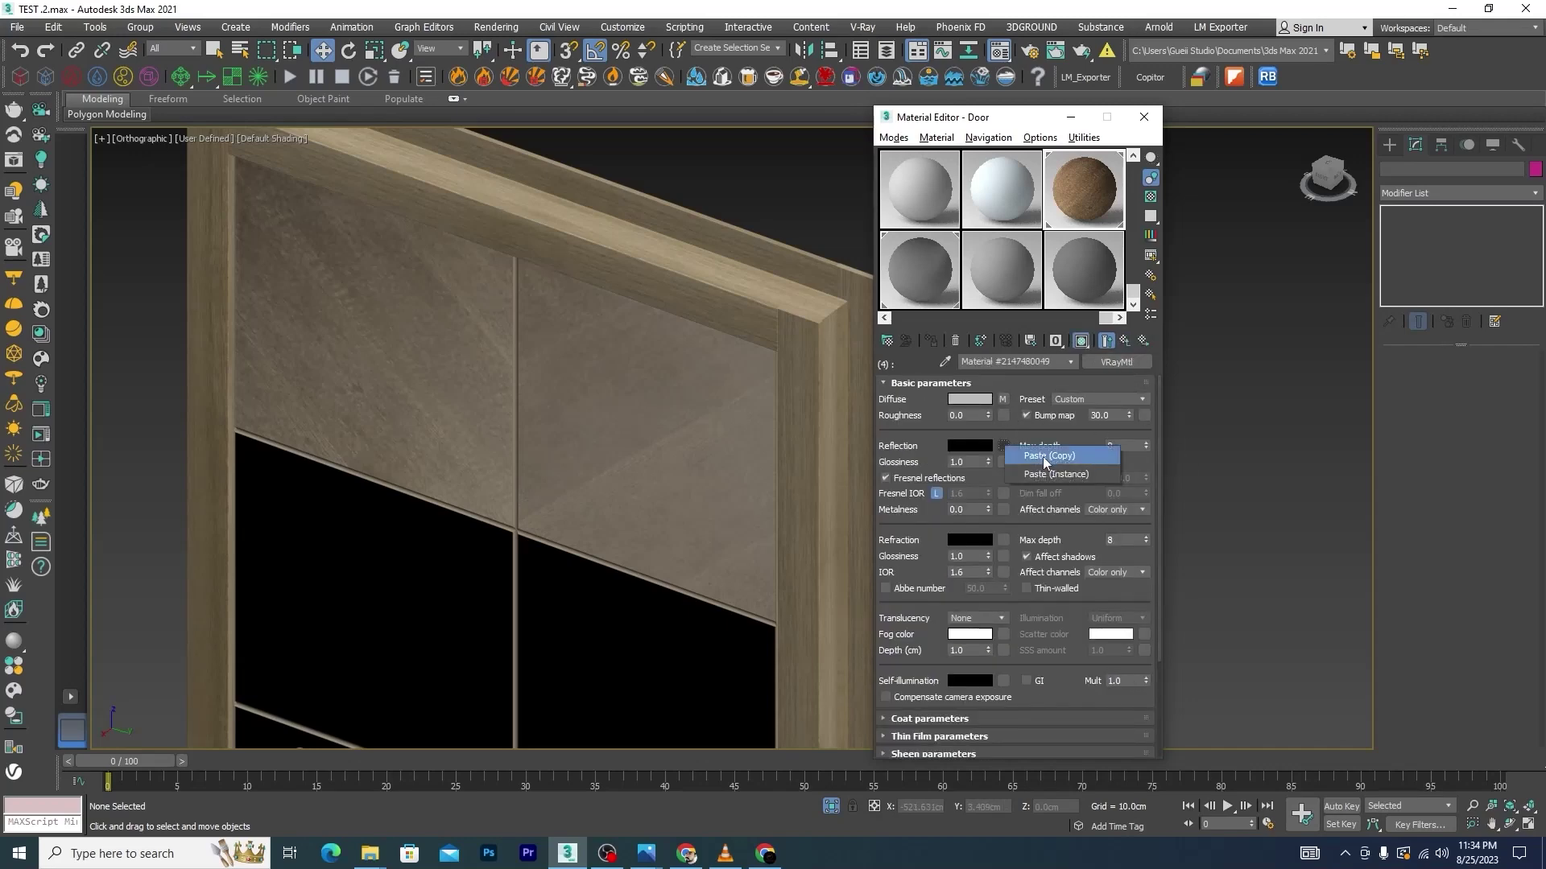
click(1046, 461)
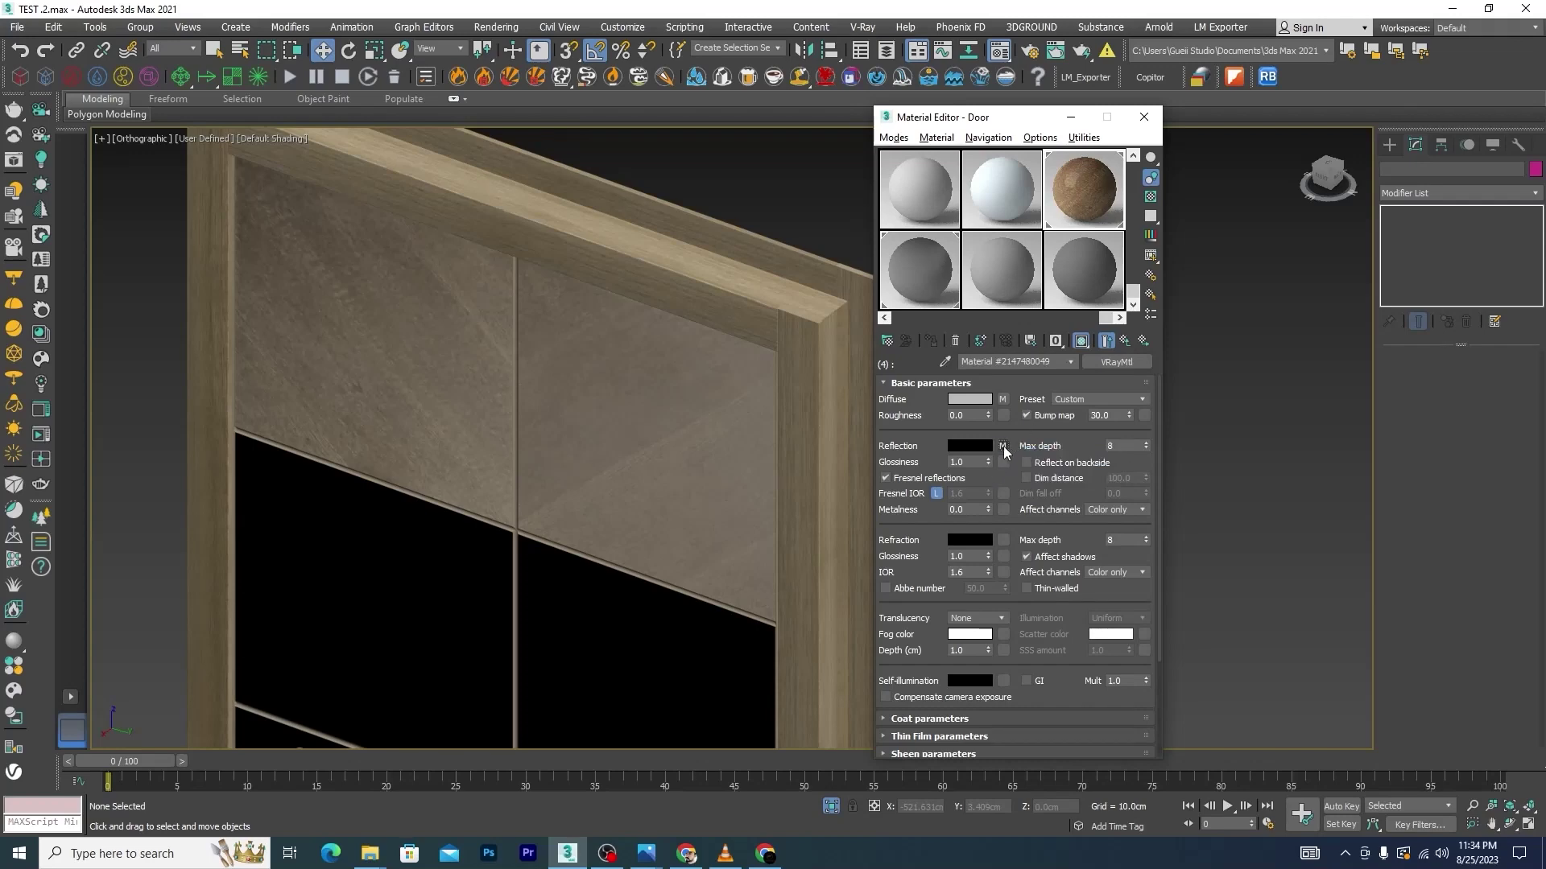
click(1003, 445)
click(1078, 401)
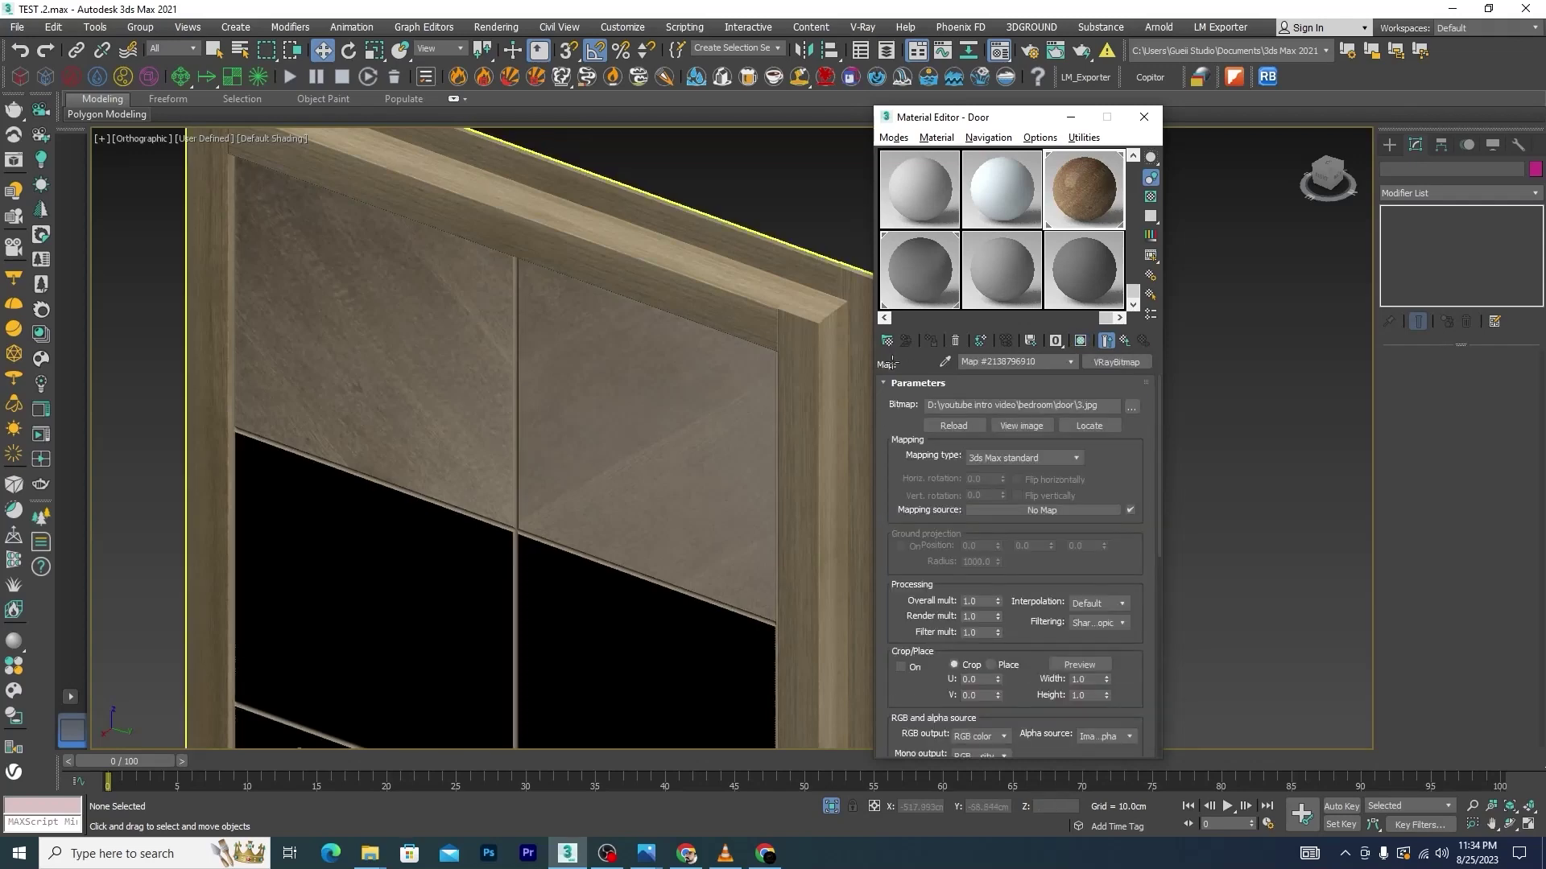
click(1132, 406)
click(1215, 277)
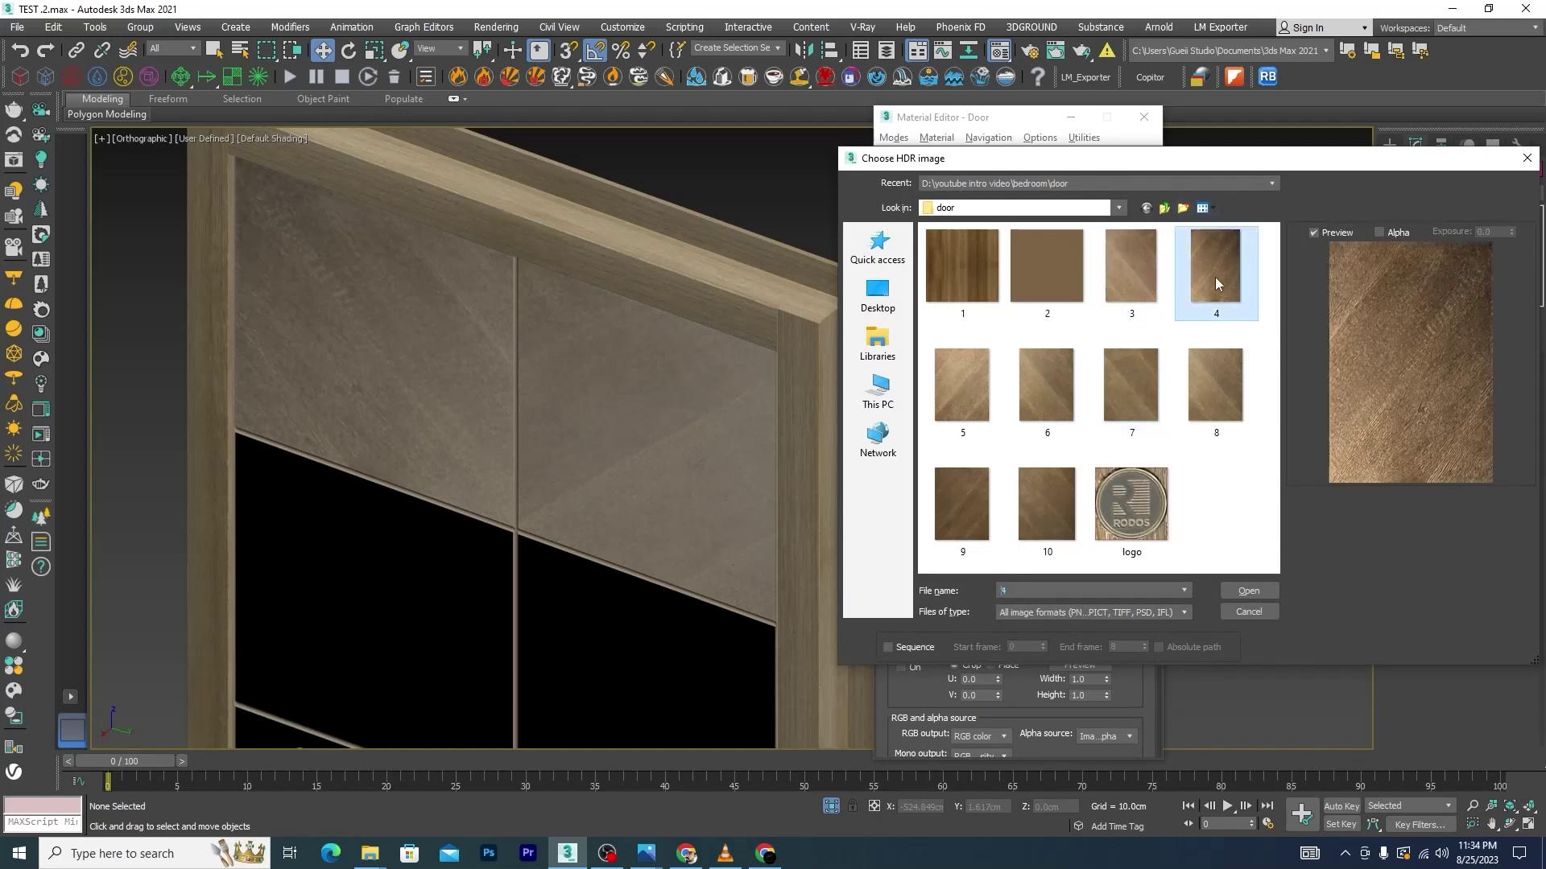
click(1243, 591)
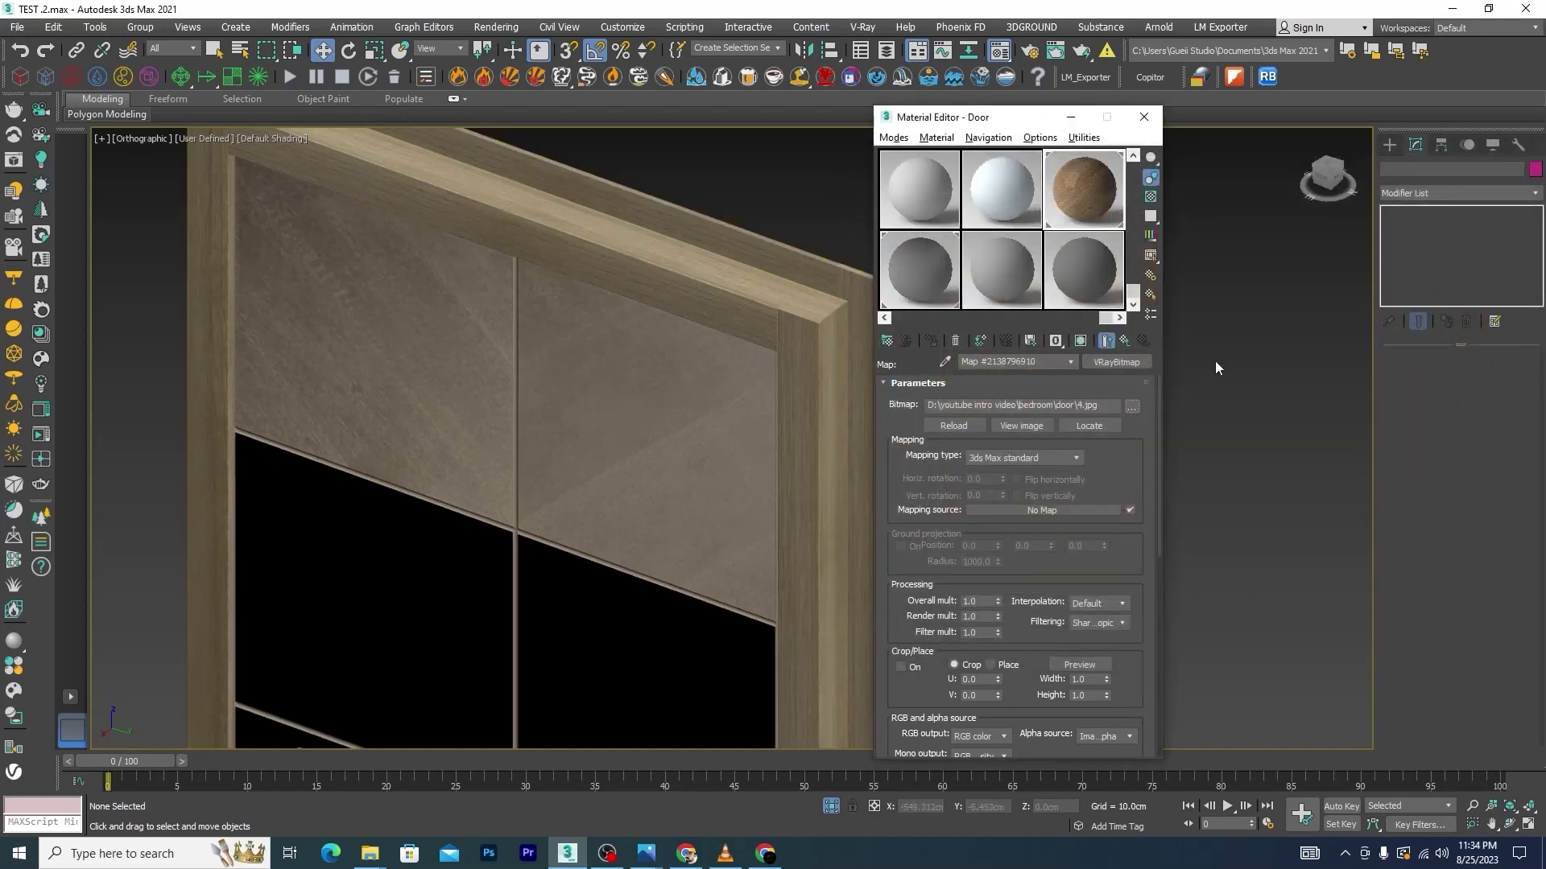
Back at the VRayMtl, set the reflection colour to dark grey and enter the value 7
click(1125, 340)
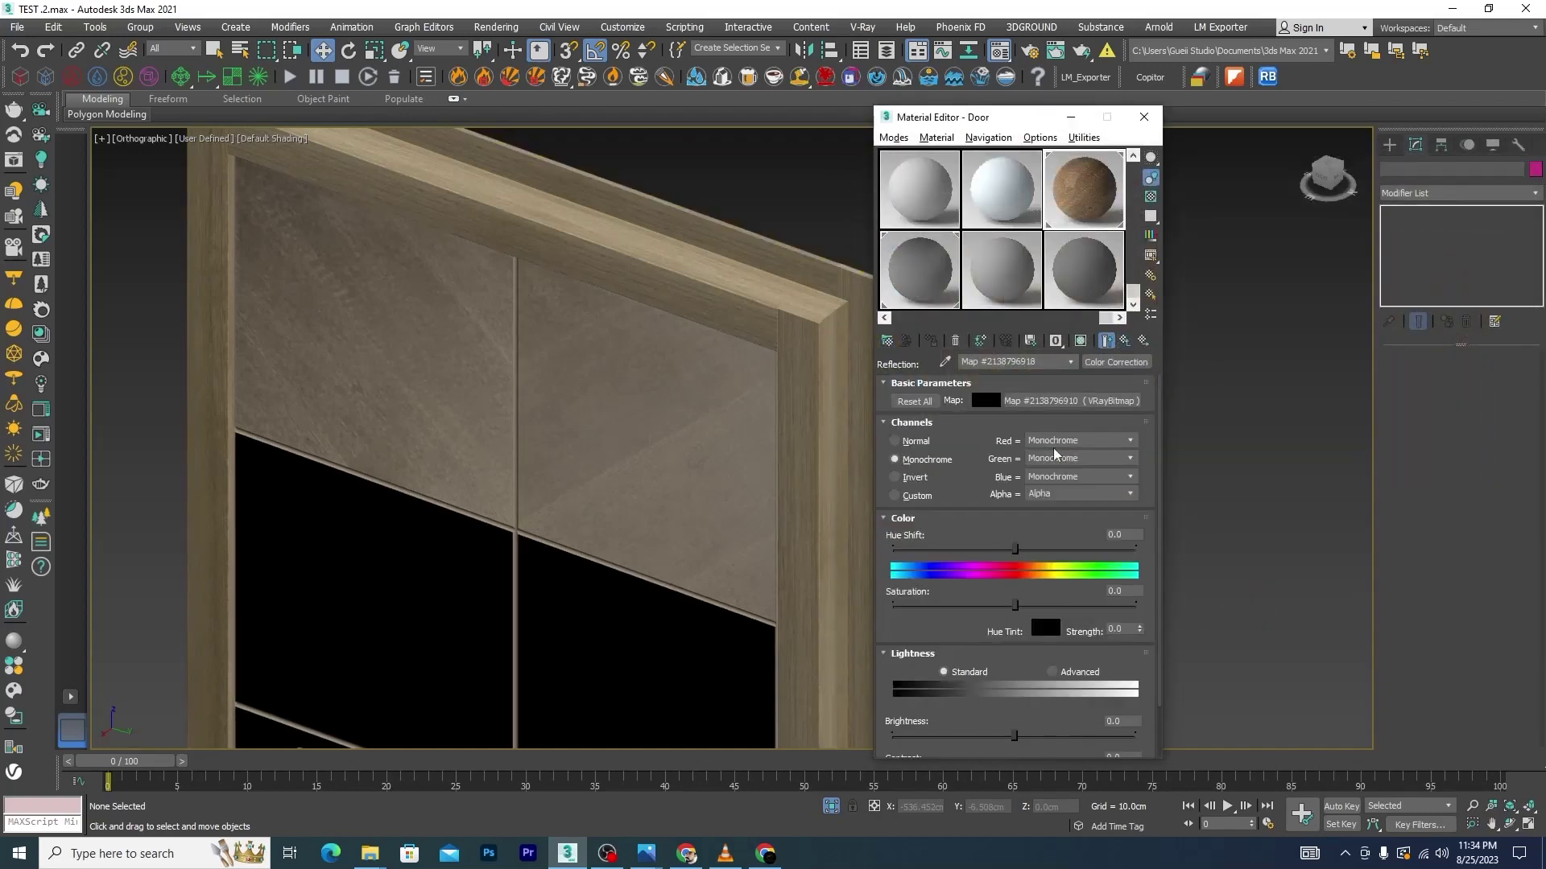
click(1125, 340)
click(969, 446)
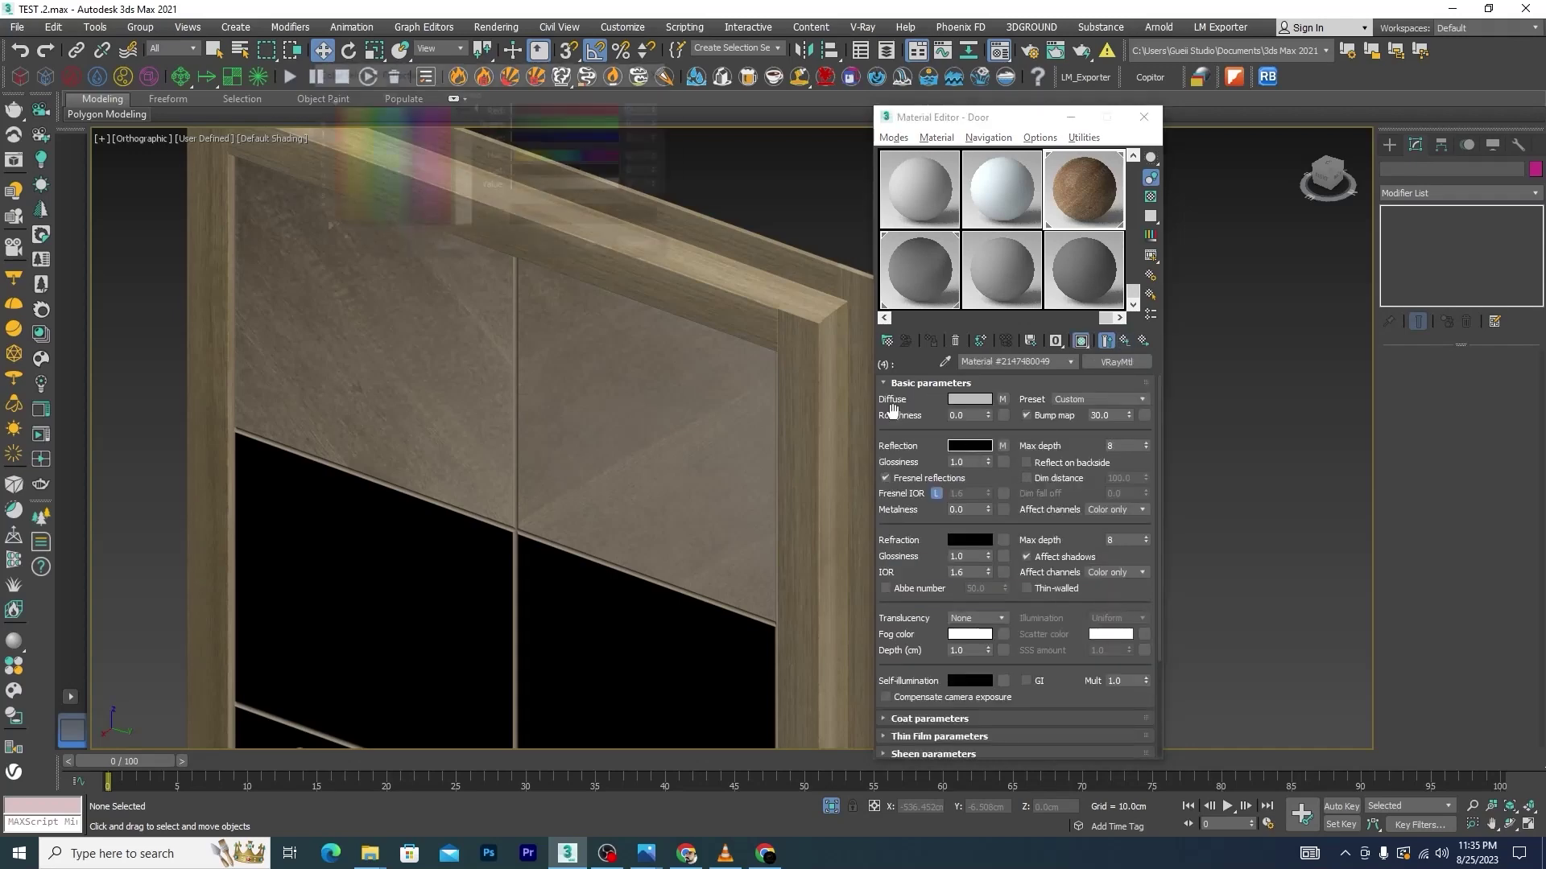
click(472, 126)
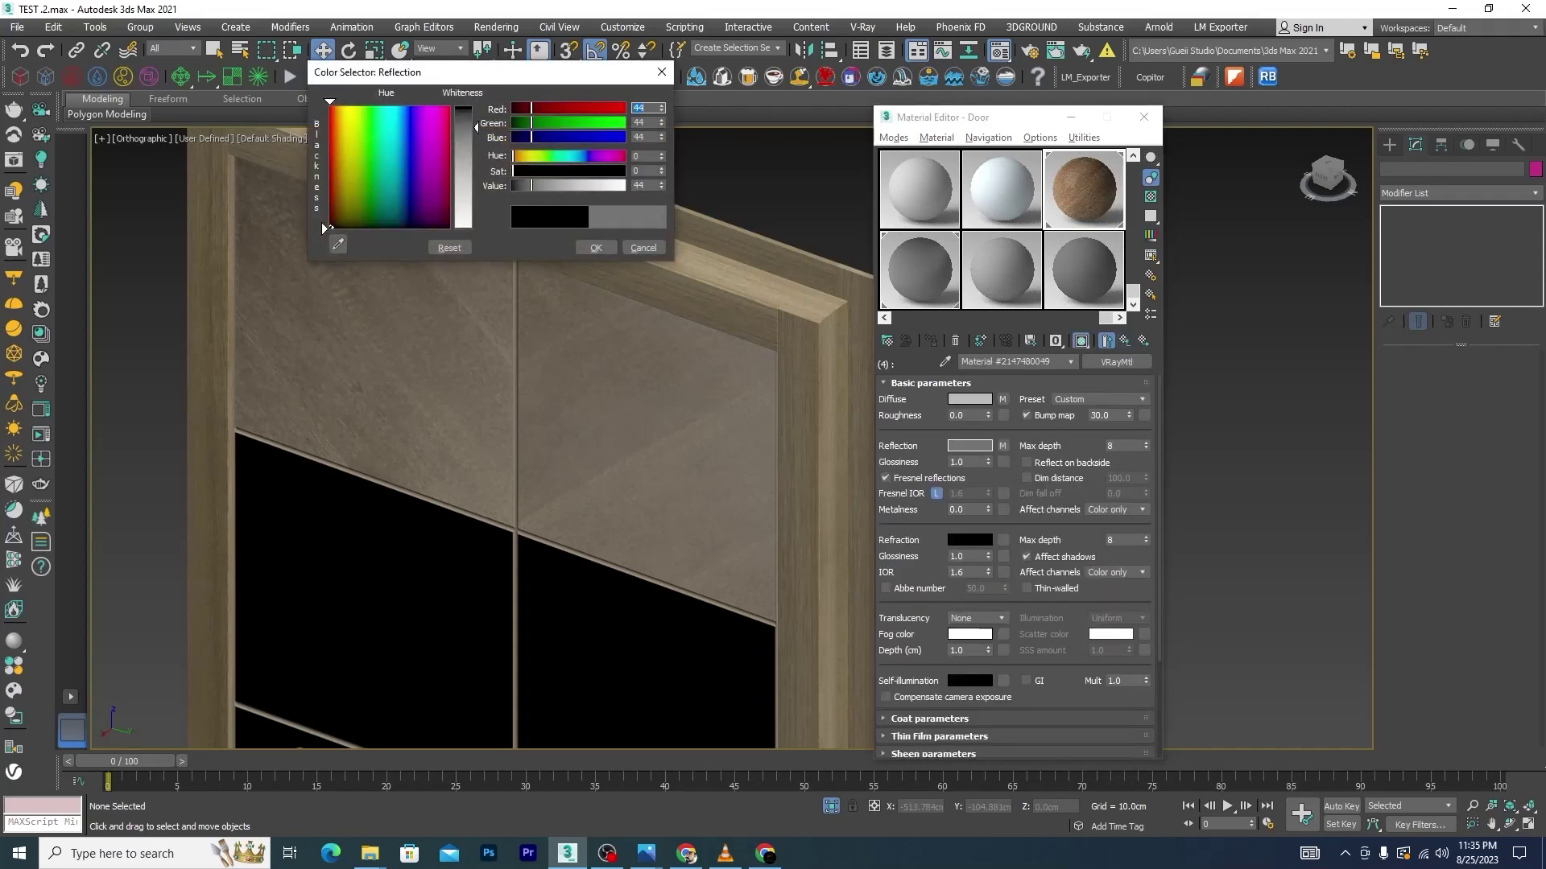
click(596, 247)
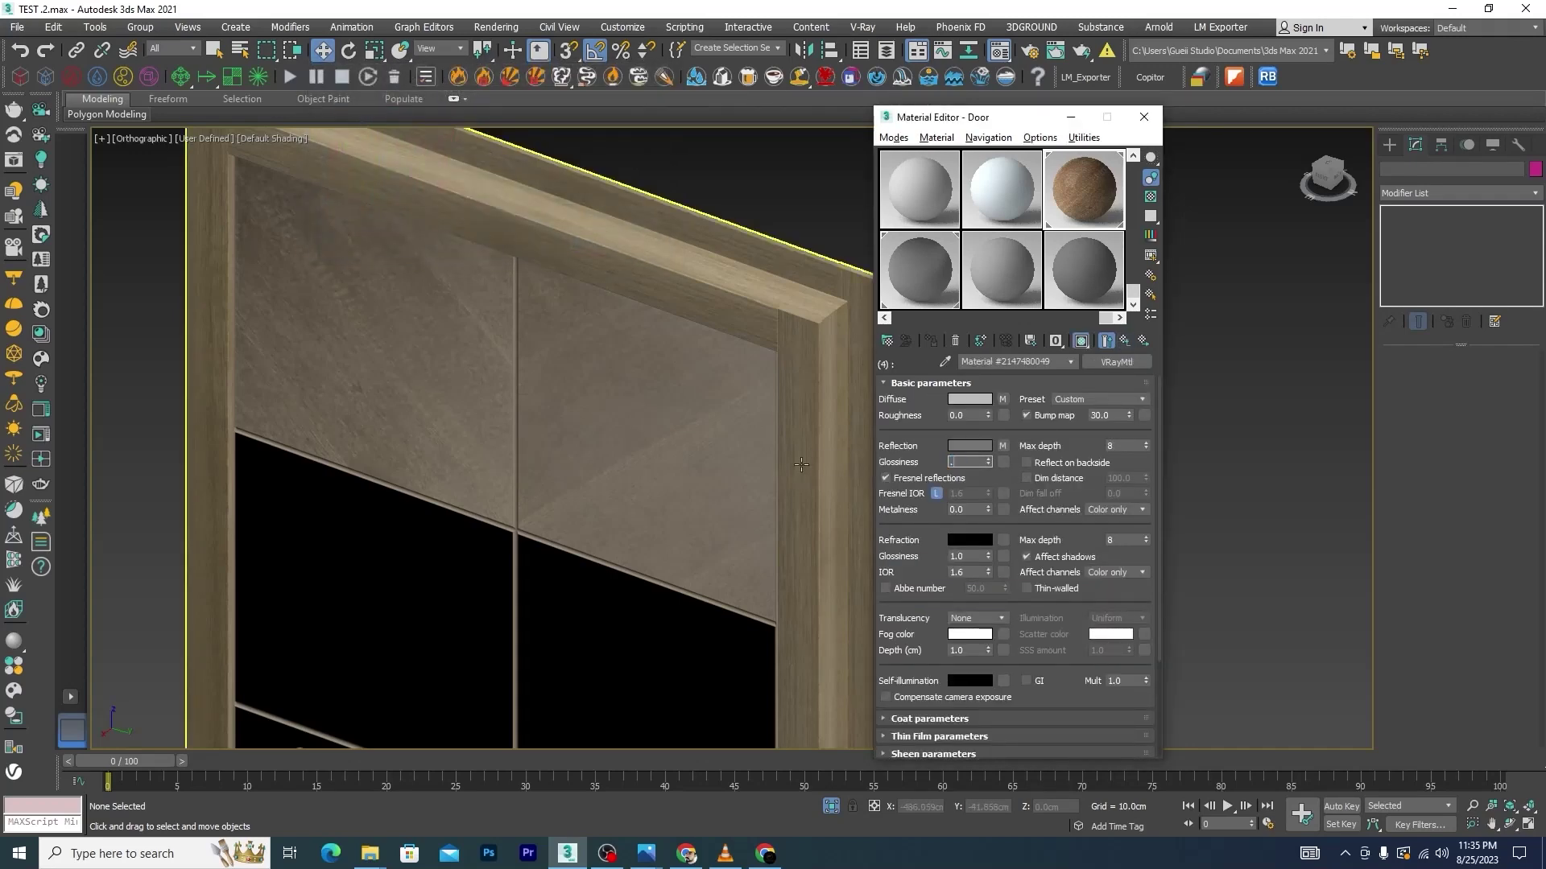
text(7)
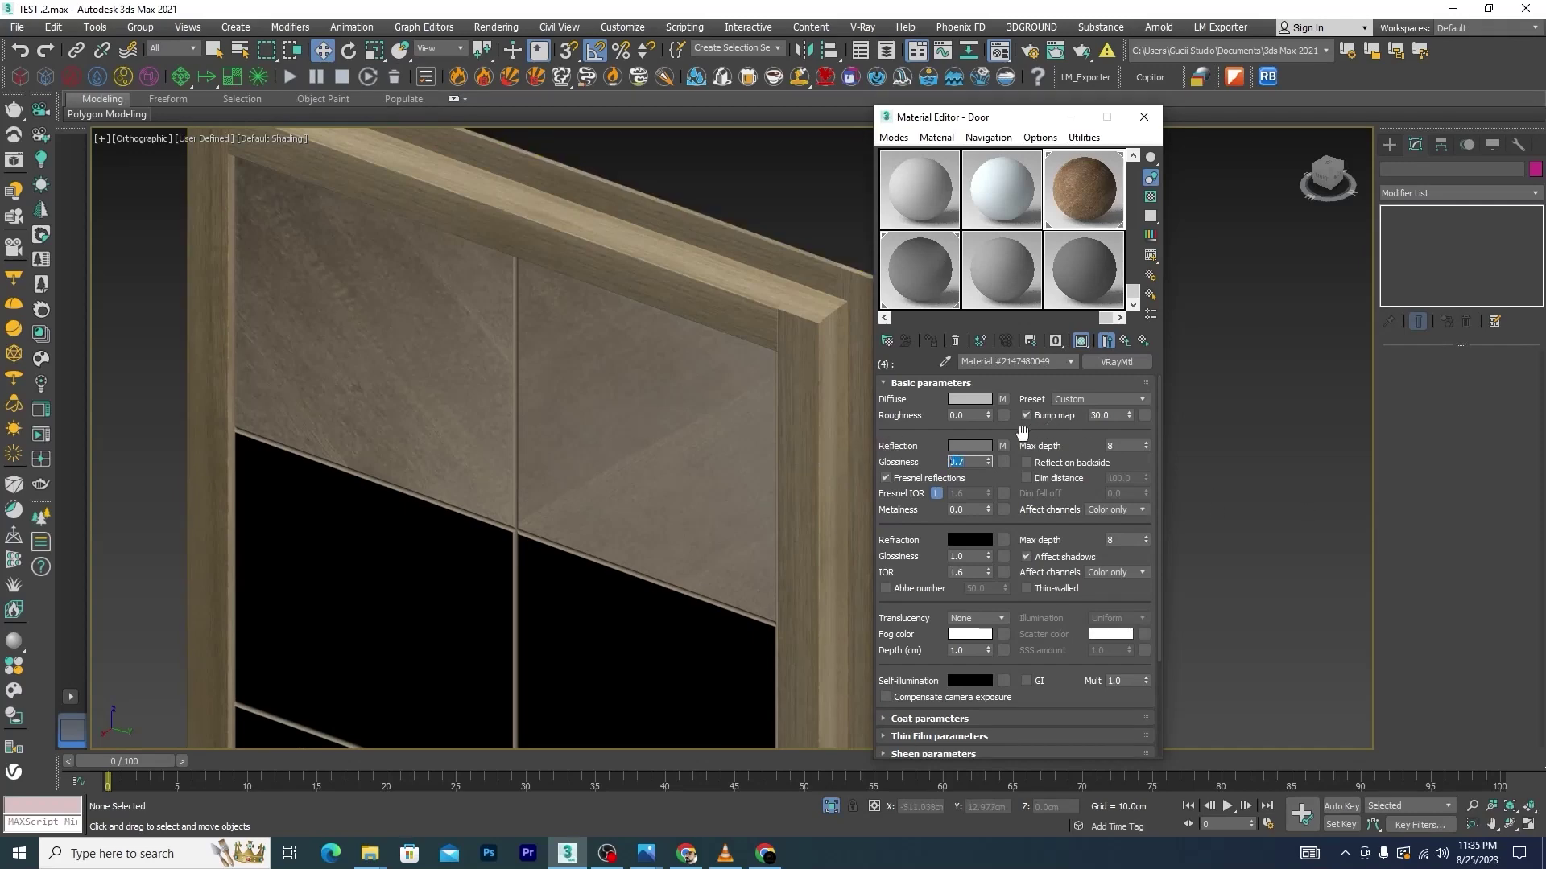
Copy the Reflection map and paste it into the Glossiness and Bump slots
right_click(1001, 445)
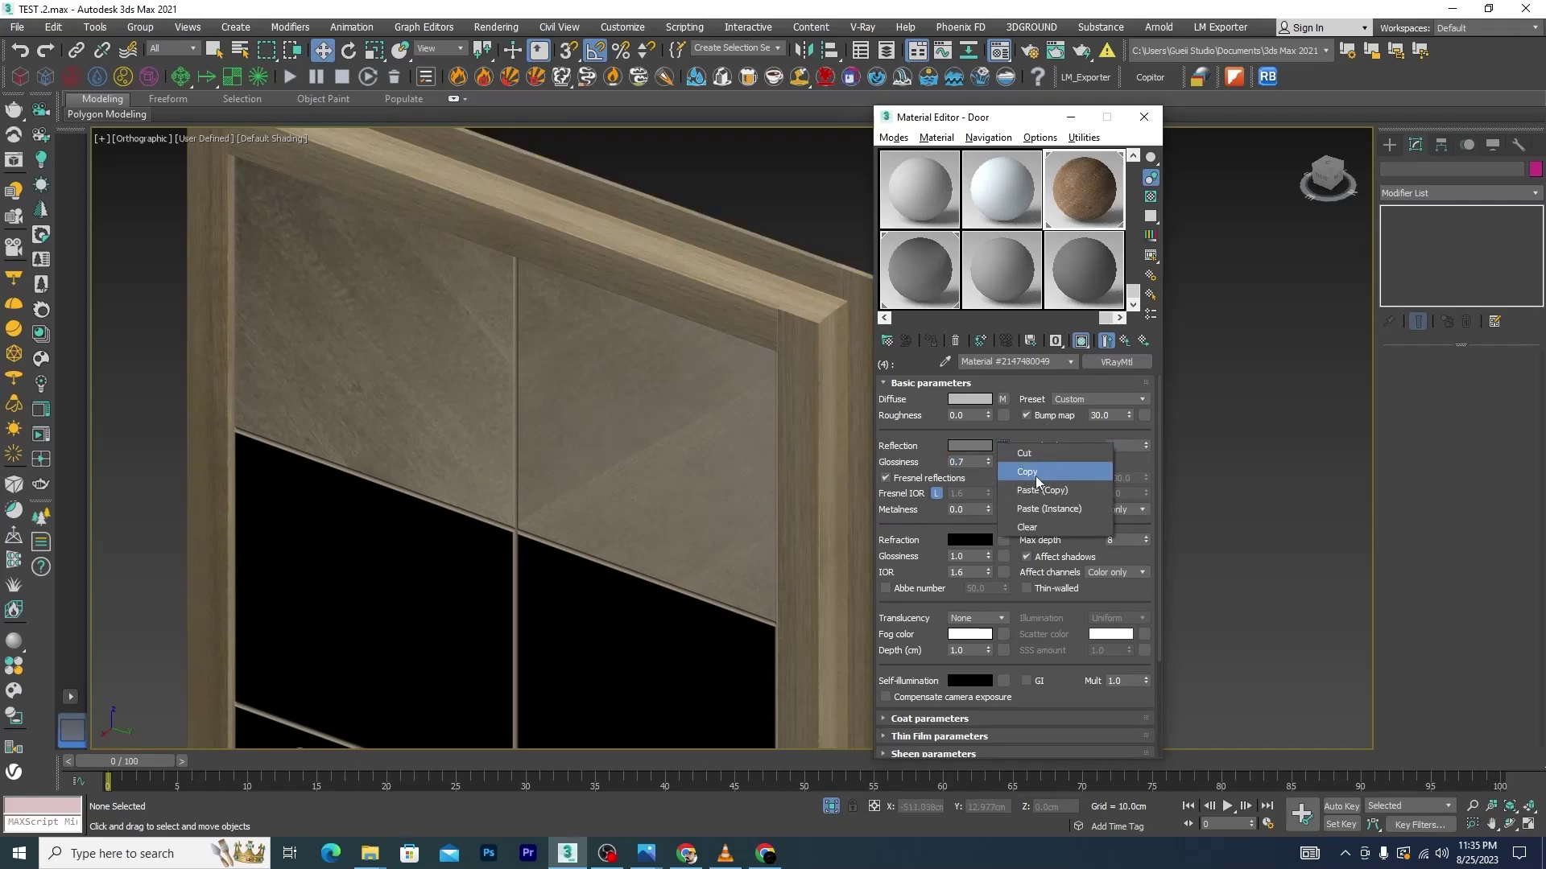
click(1036, 472)
right_click(1002, 463)
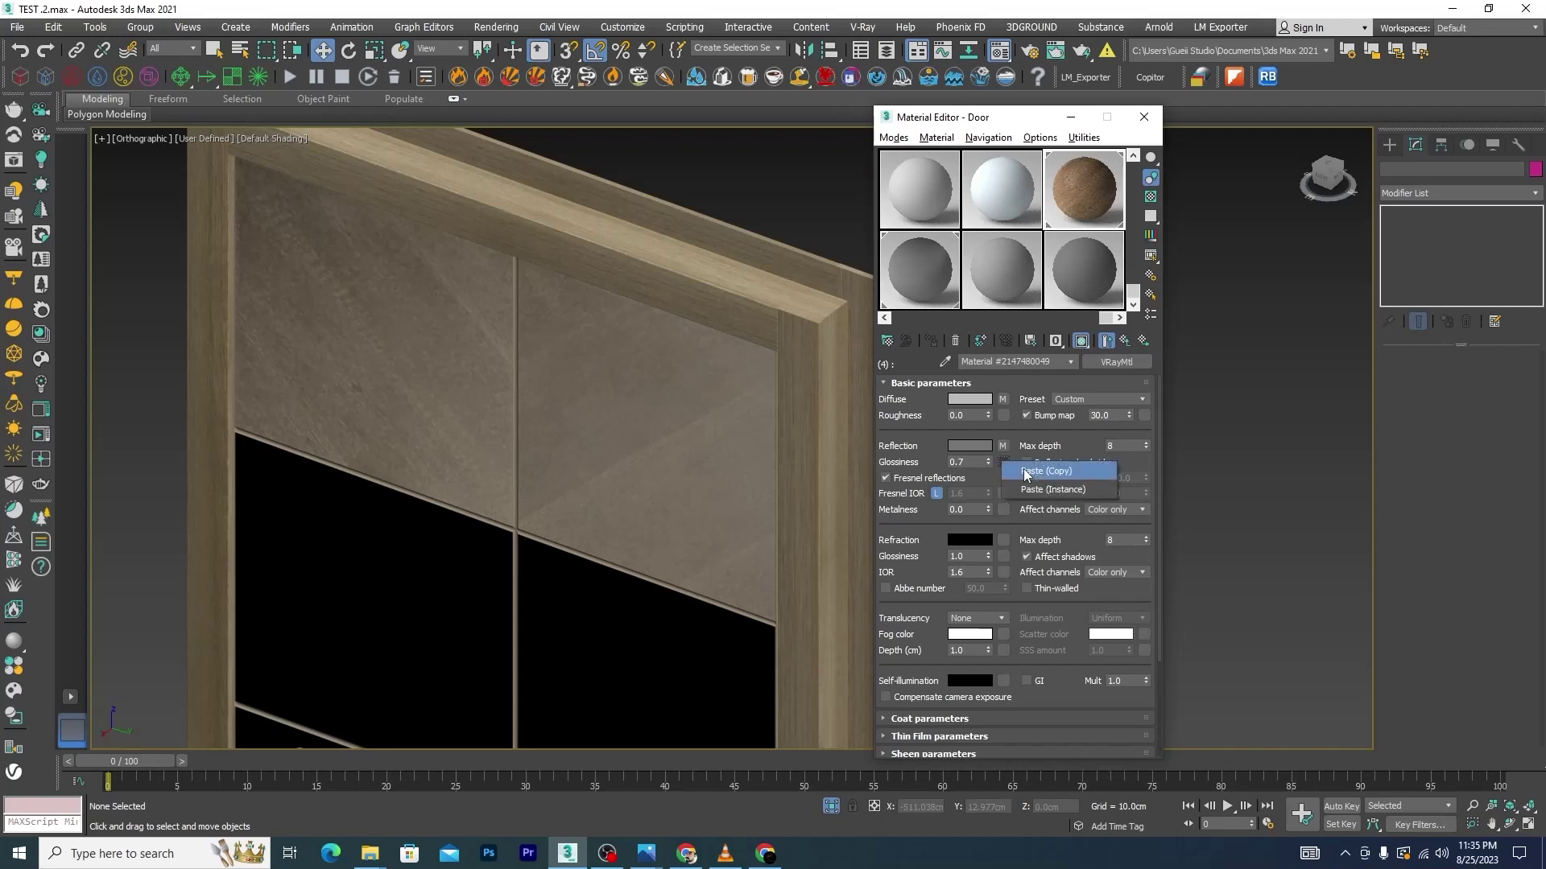
click(1027, 471)
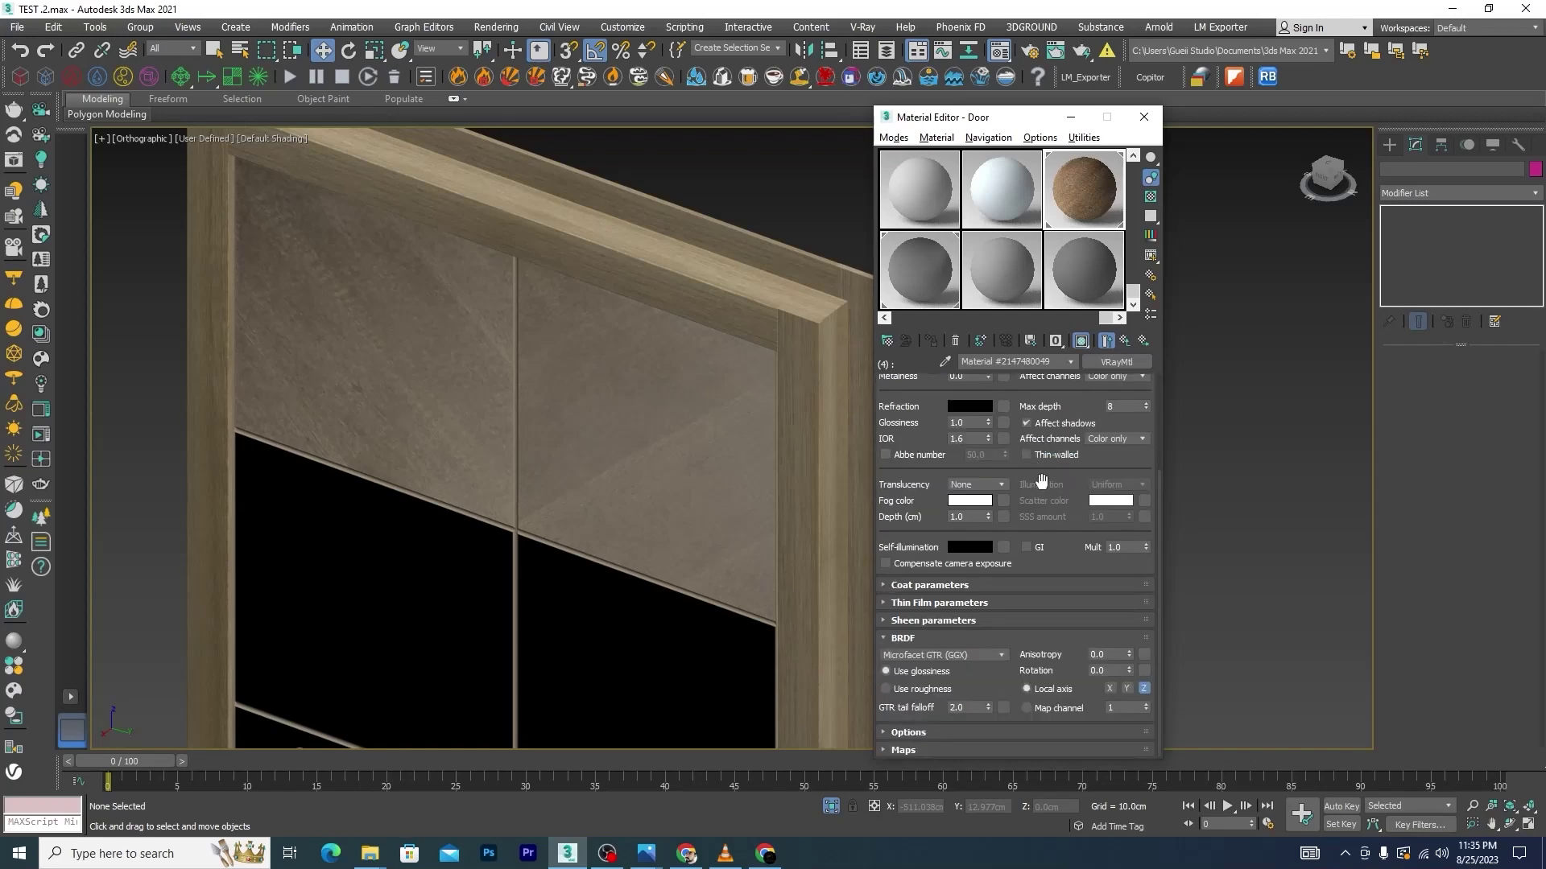
click(883, 750)
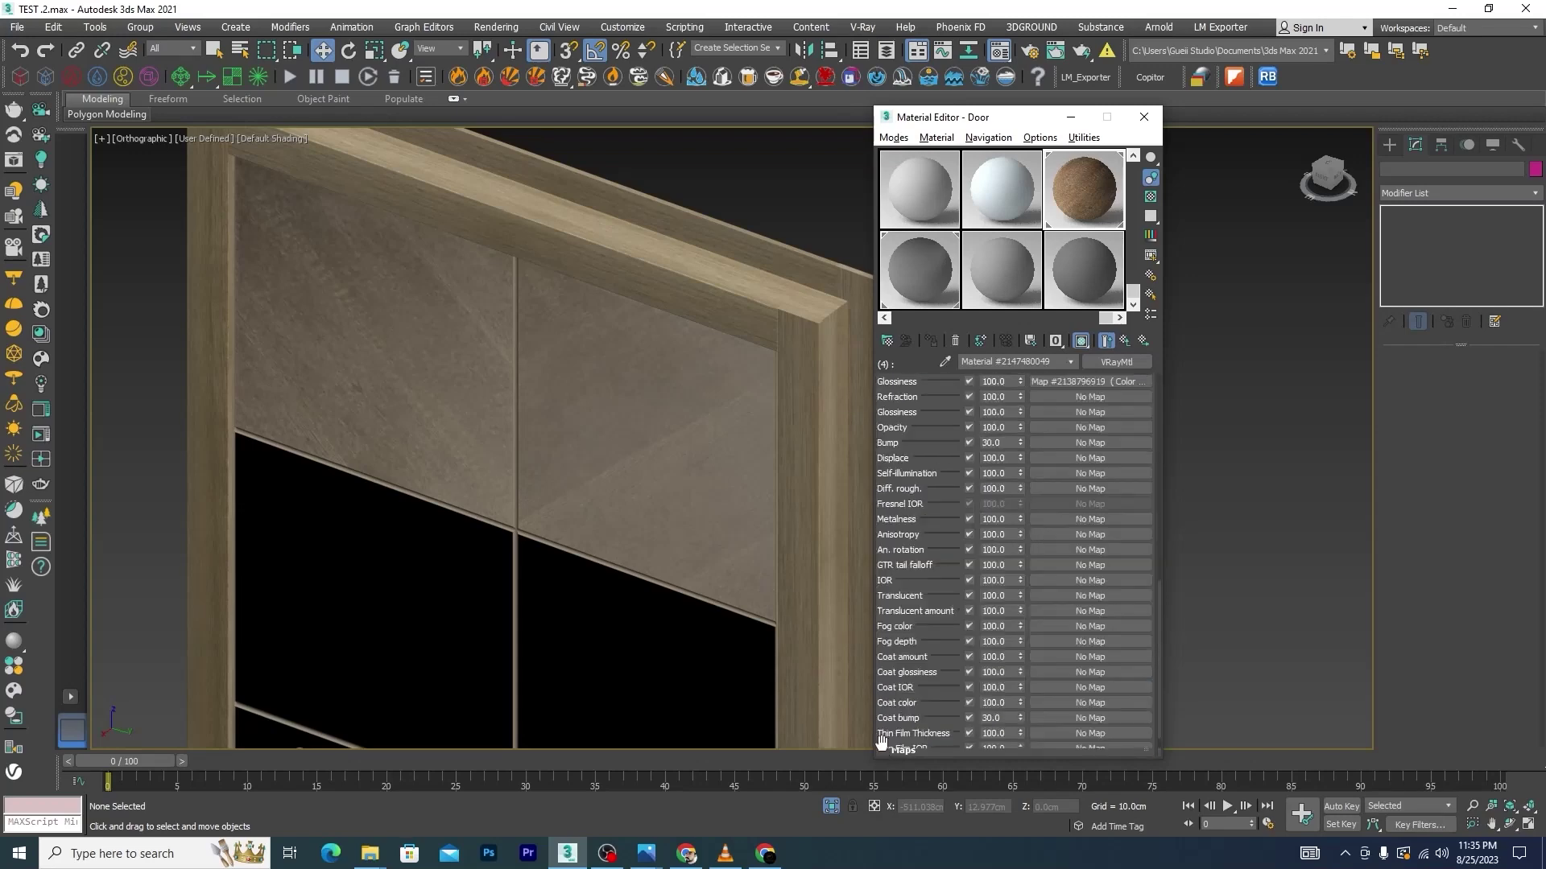
click(1096, 444)
right_click(1096, 442)
click(1139, 457)
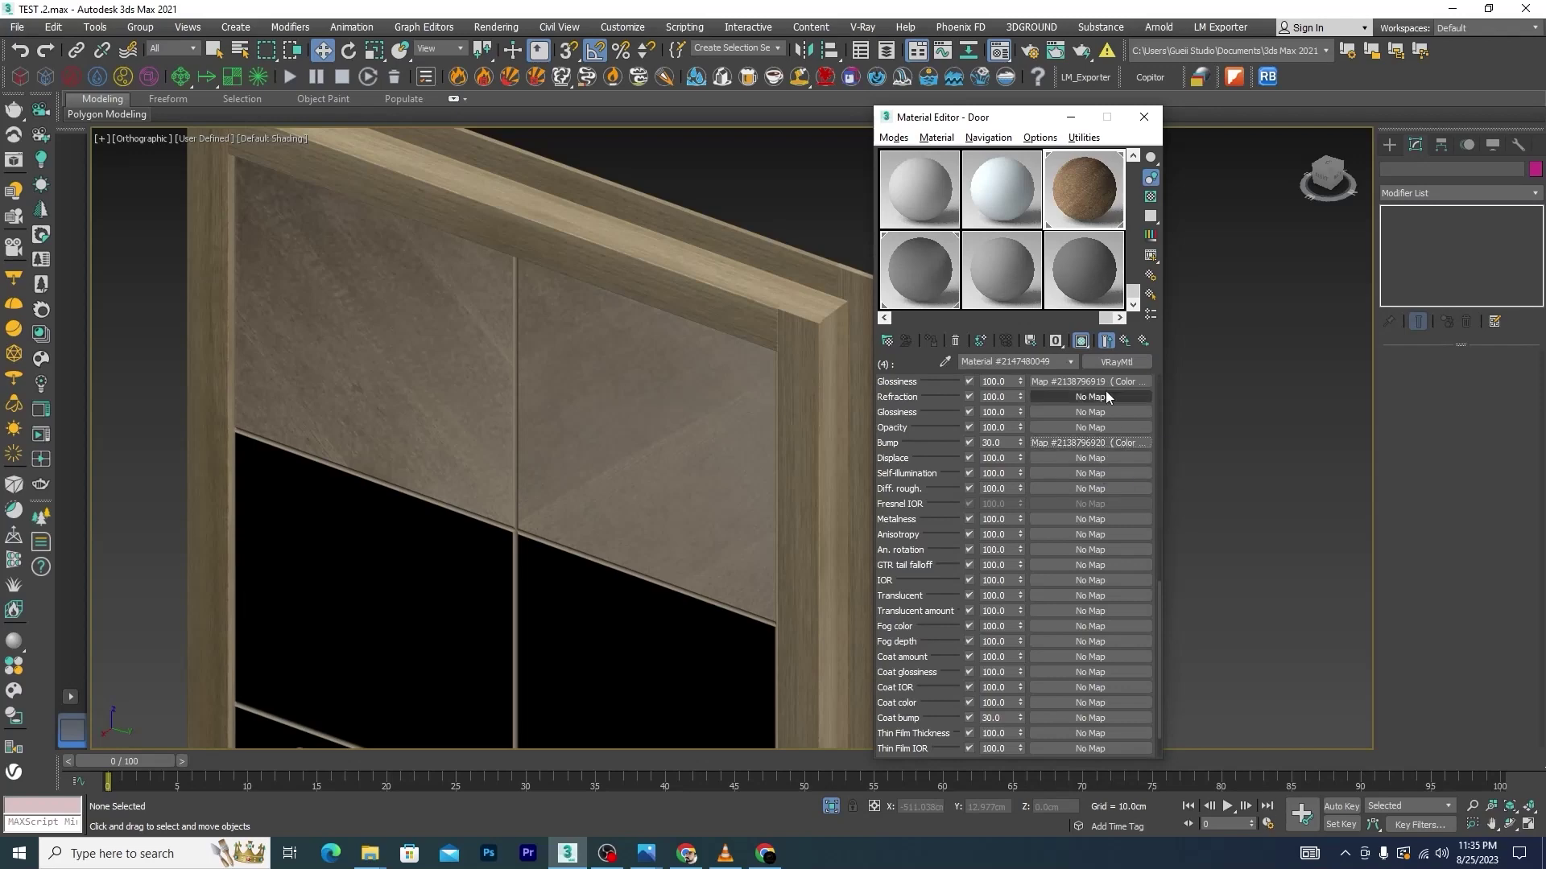
scroll(669, 368, down, 5)
scroll(644, 483, down, 2)
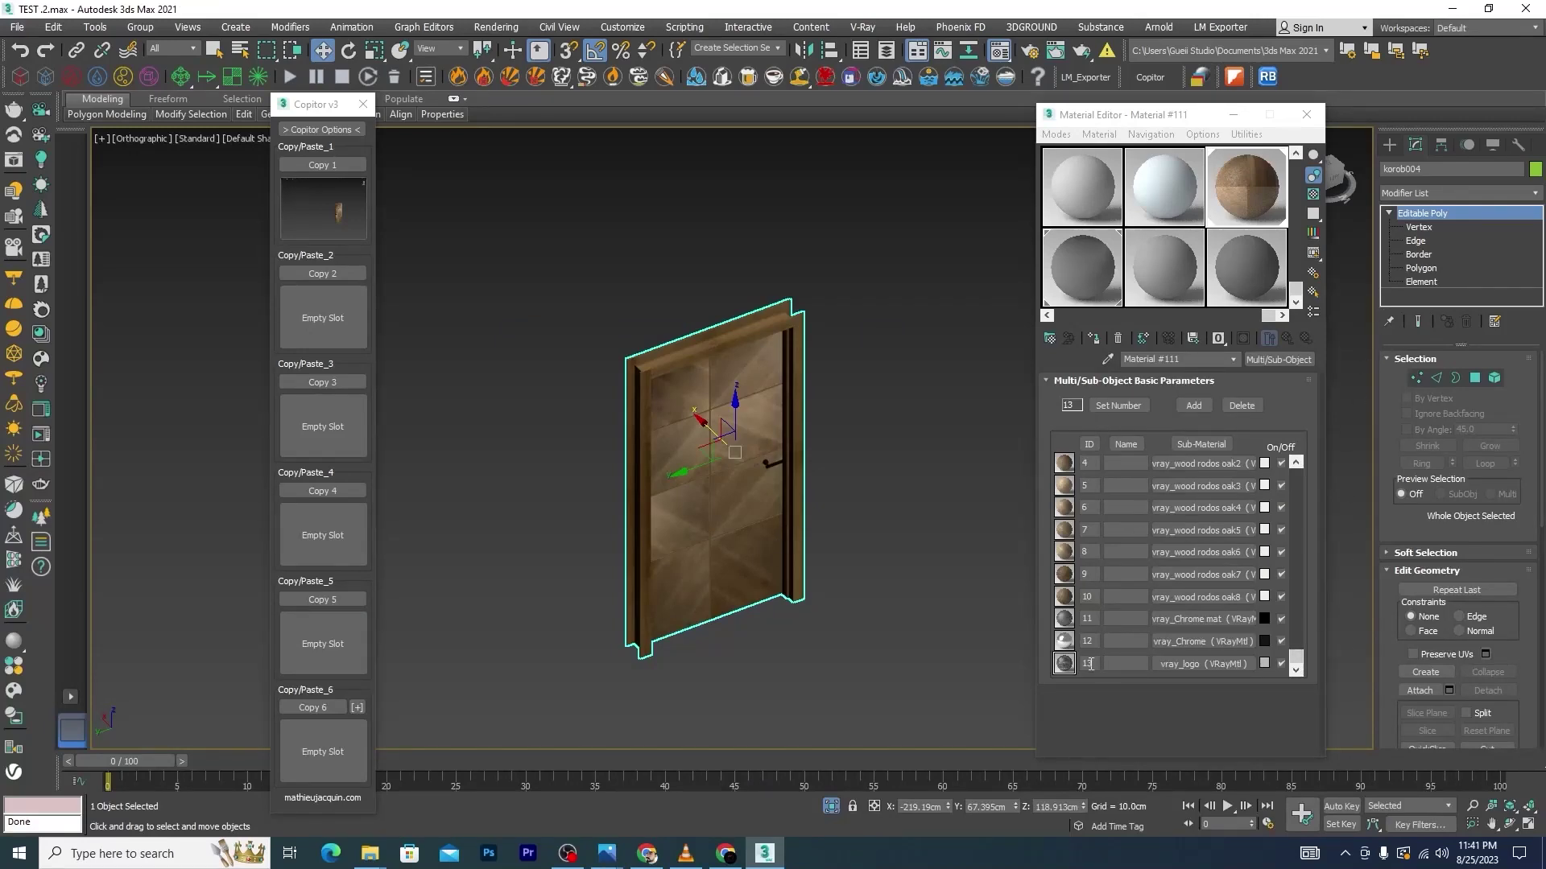
click(943, 592)
scroll(734, 469, up, 10)
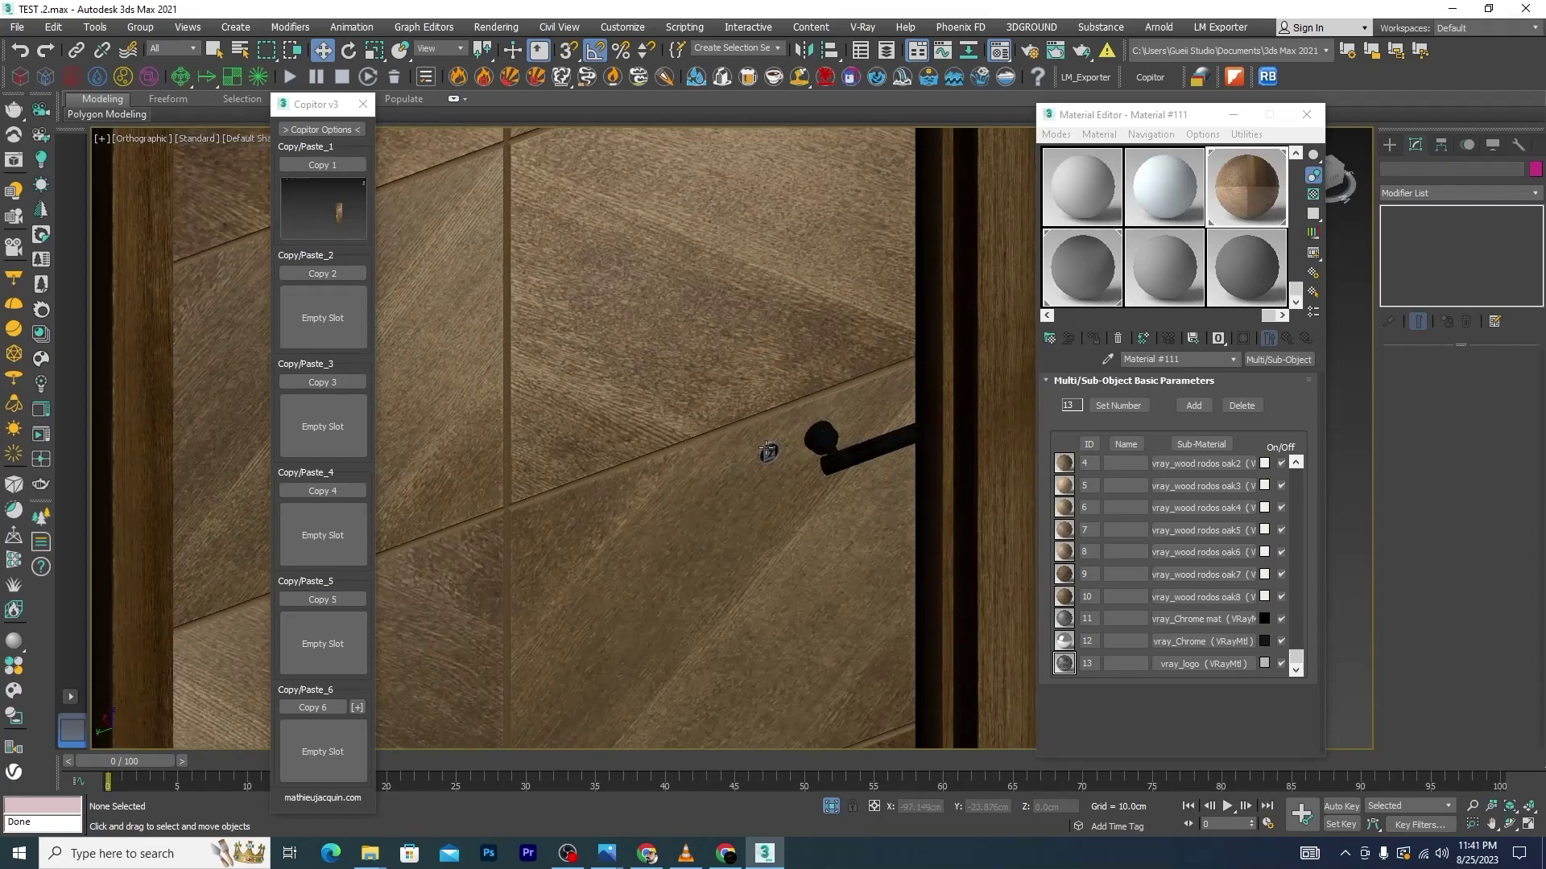
scroll(766, 451, up, 5)
click(766, 450)
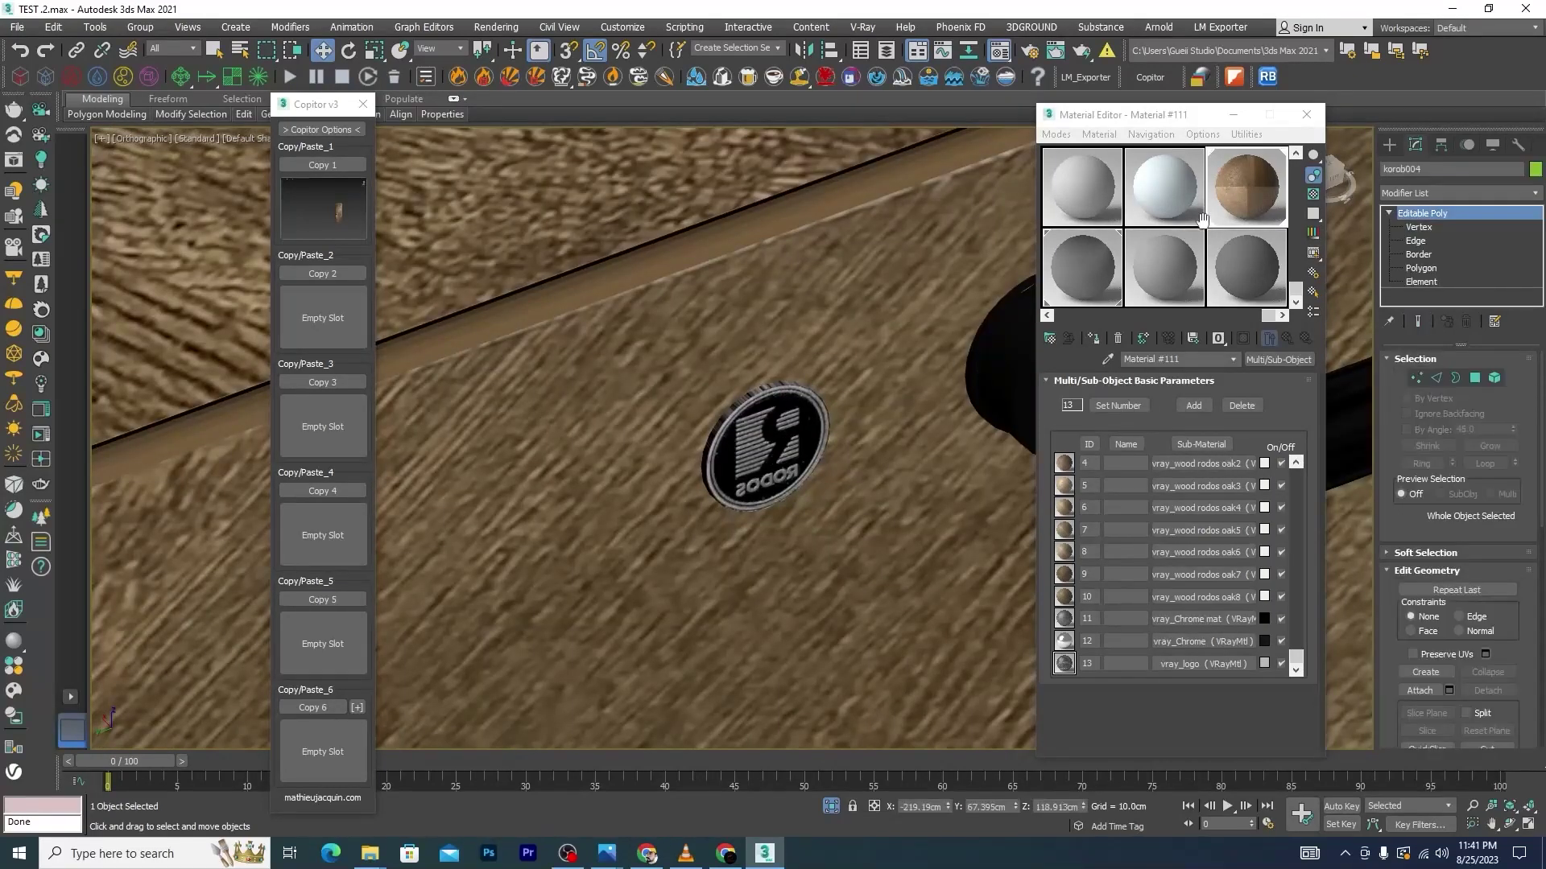
click(1495, 377)
scroll(744, 471, up, 3)
click(829, 433)
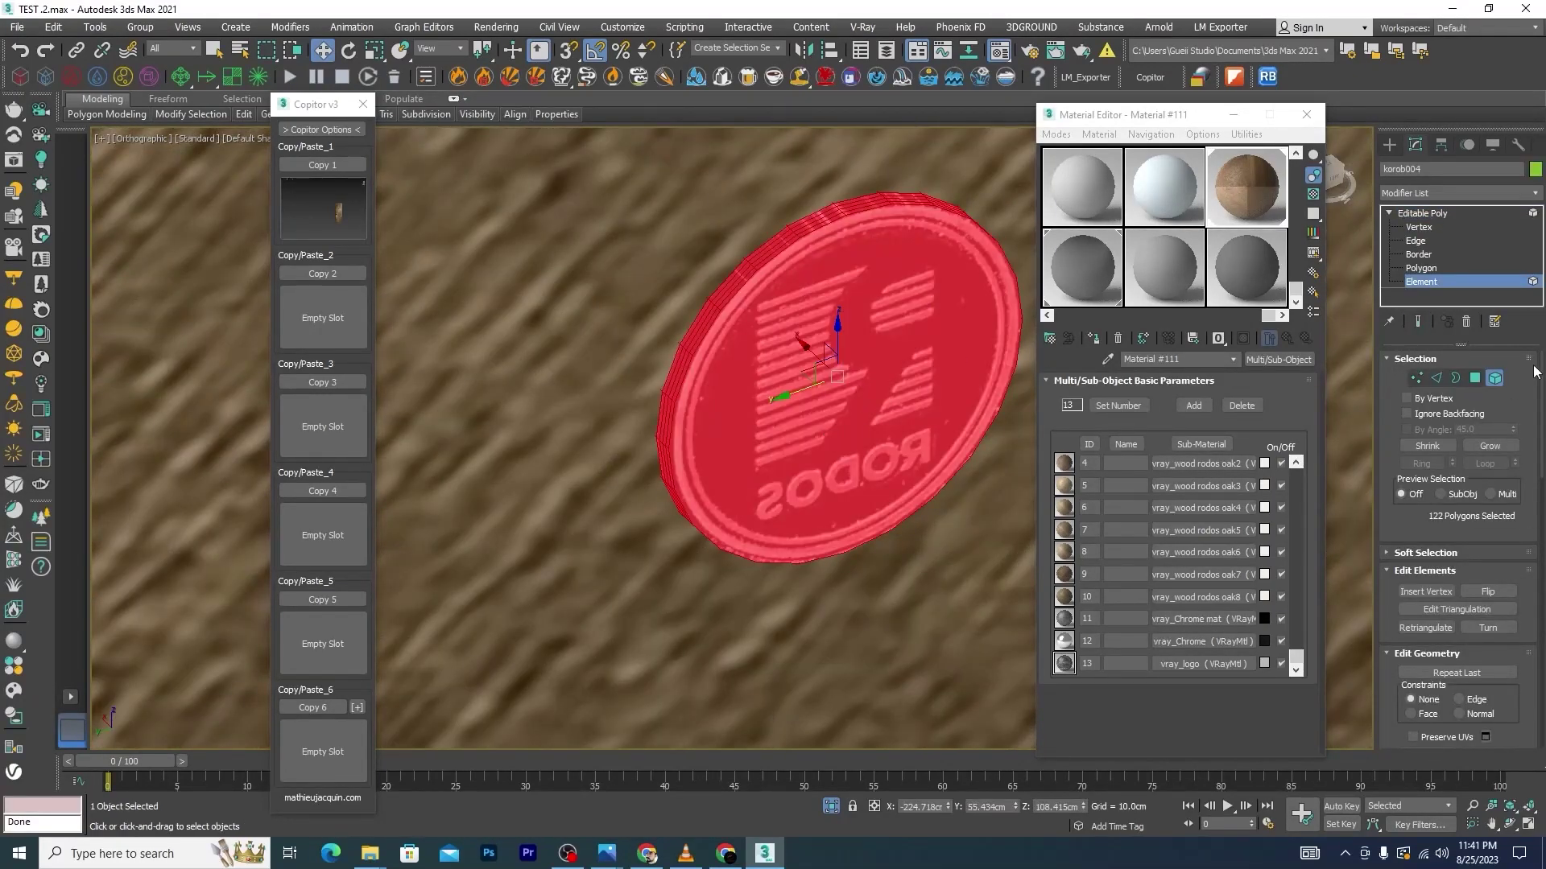
scroll(1467, 620, down, 3)
scroll(1467, 621, down, 3)
scroll(1466, 621, down, 2)
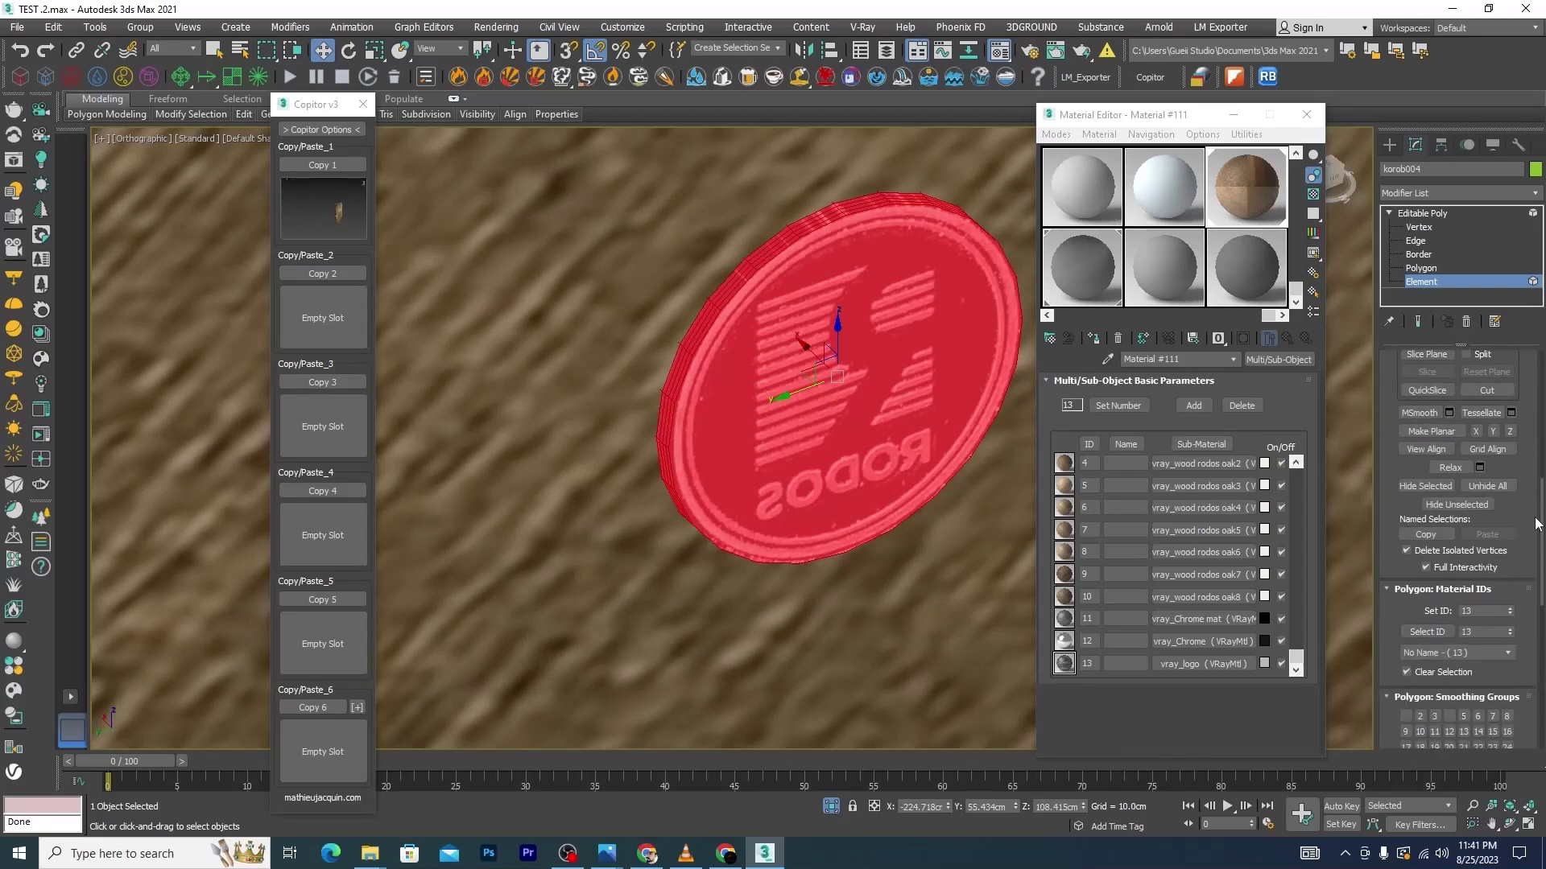
scroll(1467, 620, down, 2)
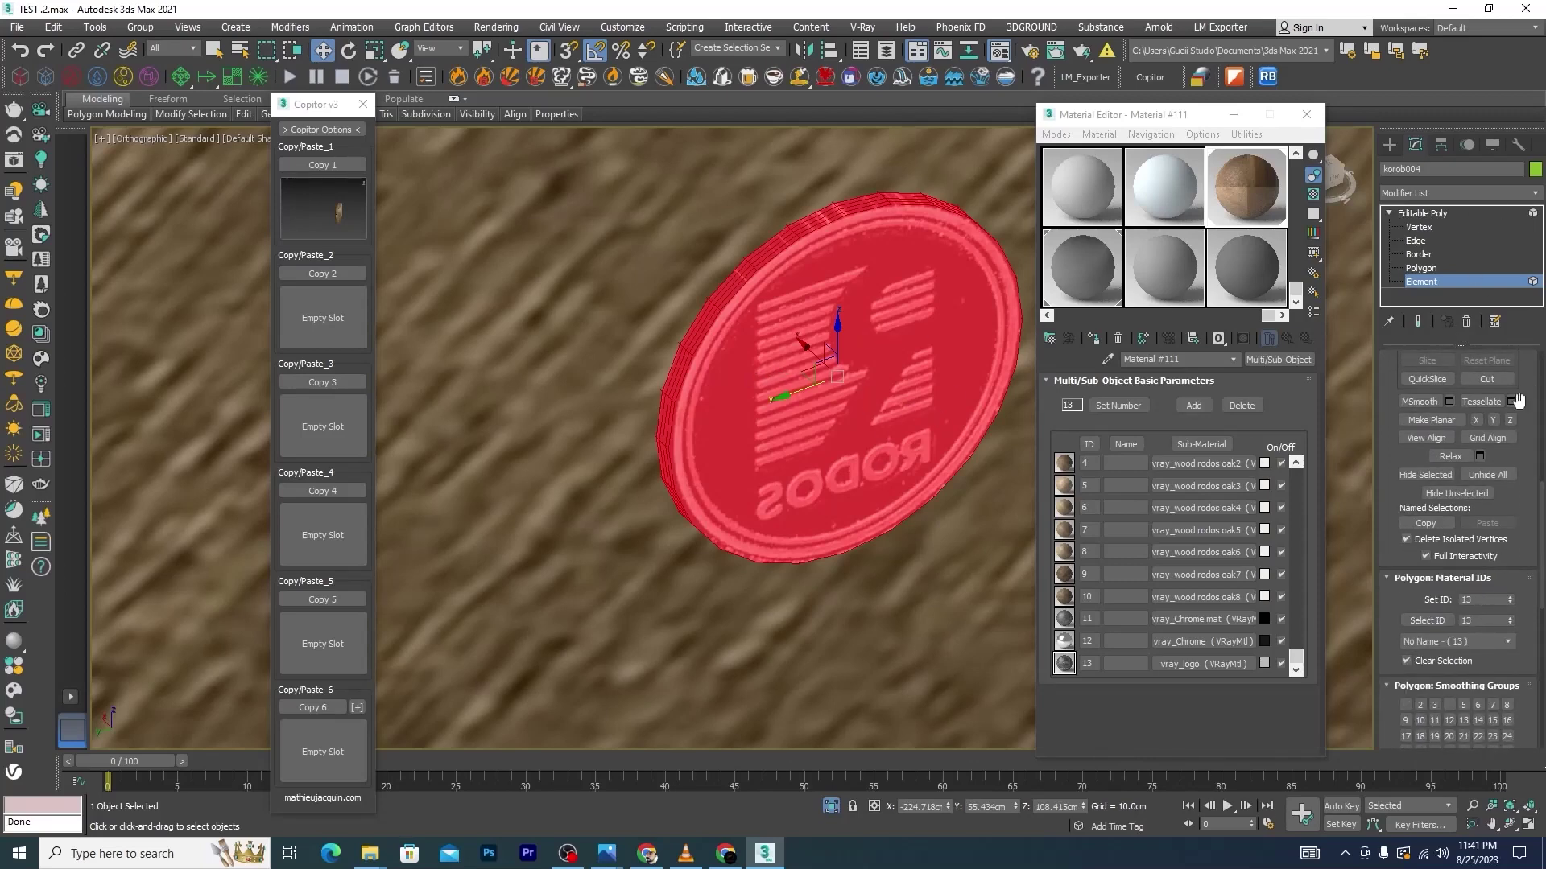
scroll(1542, 535, up, 5)
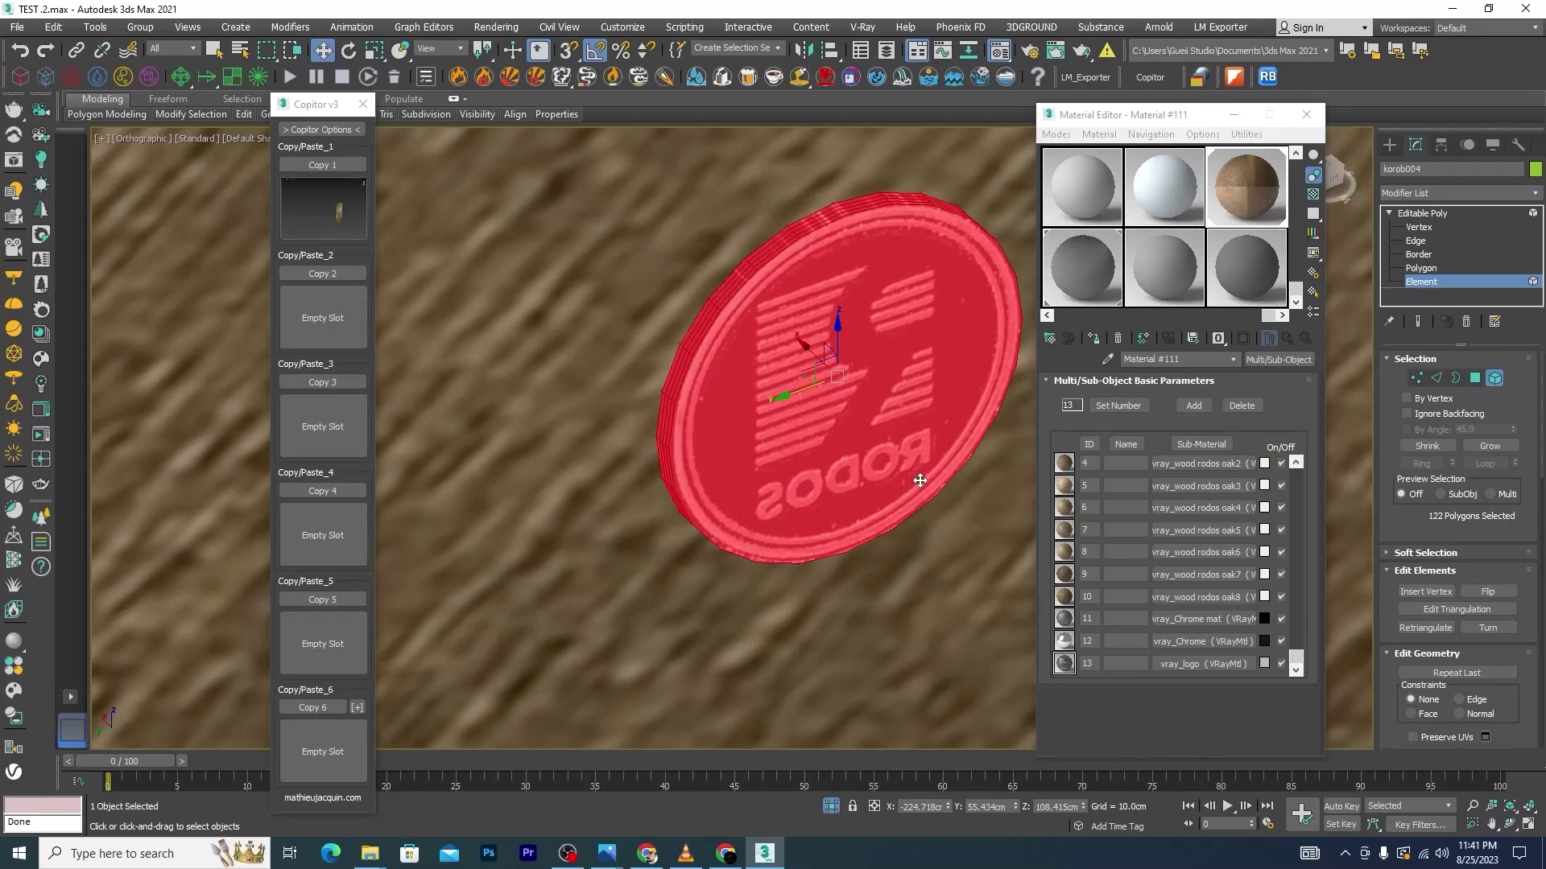
scroll(829, 354, up, 5)
scroll(564, 410, down, 5)
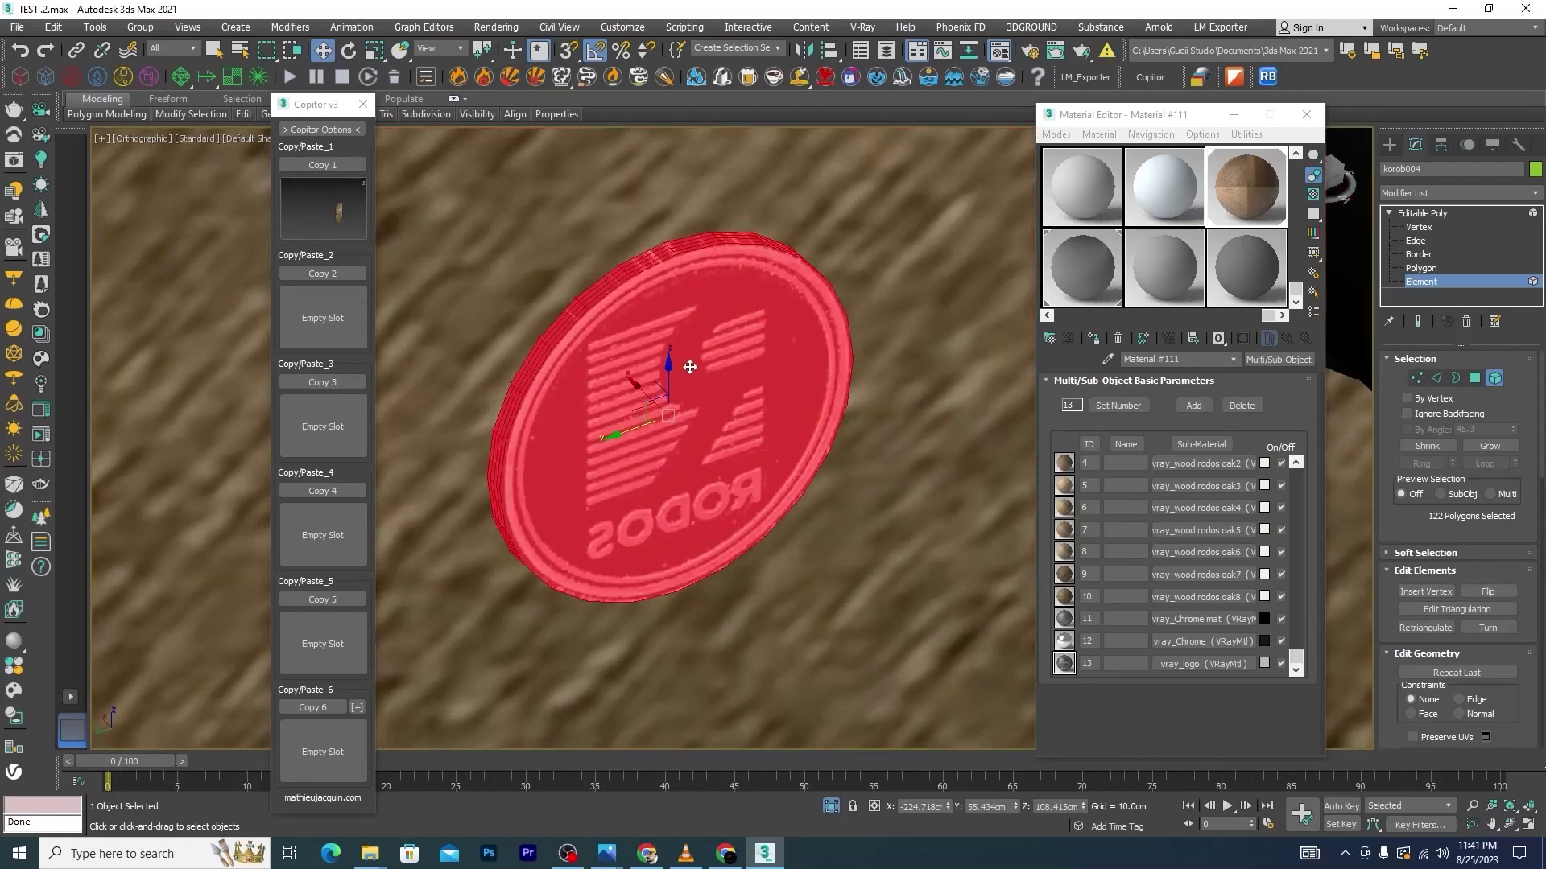
click(1495, 378)
scroll(724, 346, down, 5)
Select the door, close the Material Editor, and restore the four-viewport layout with Alt+W
scroll(725, 346, down, 4)
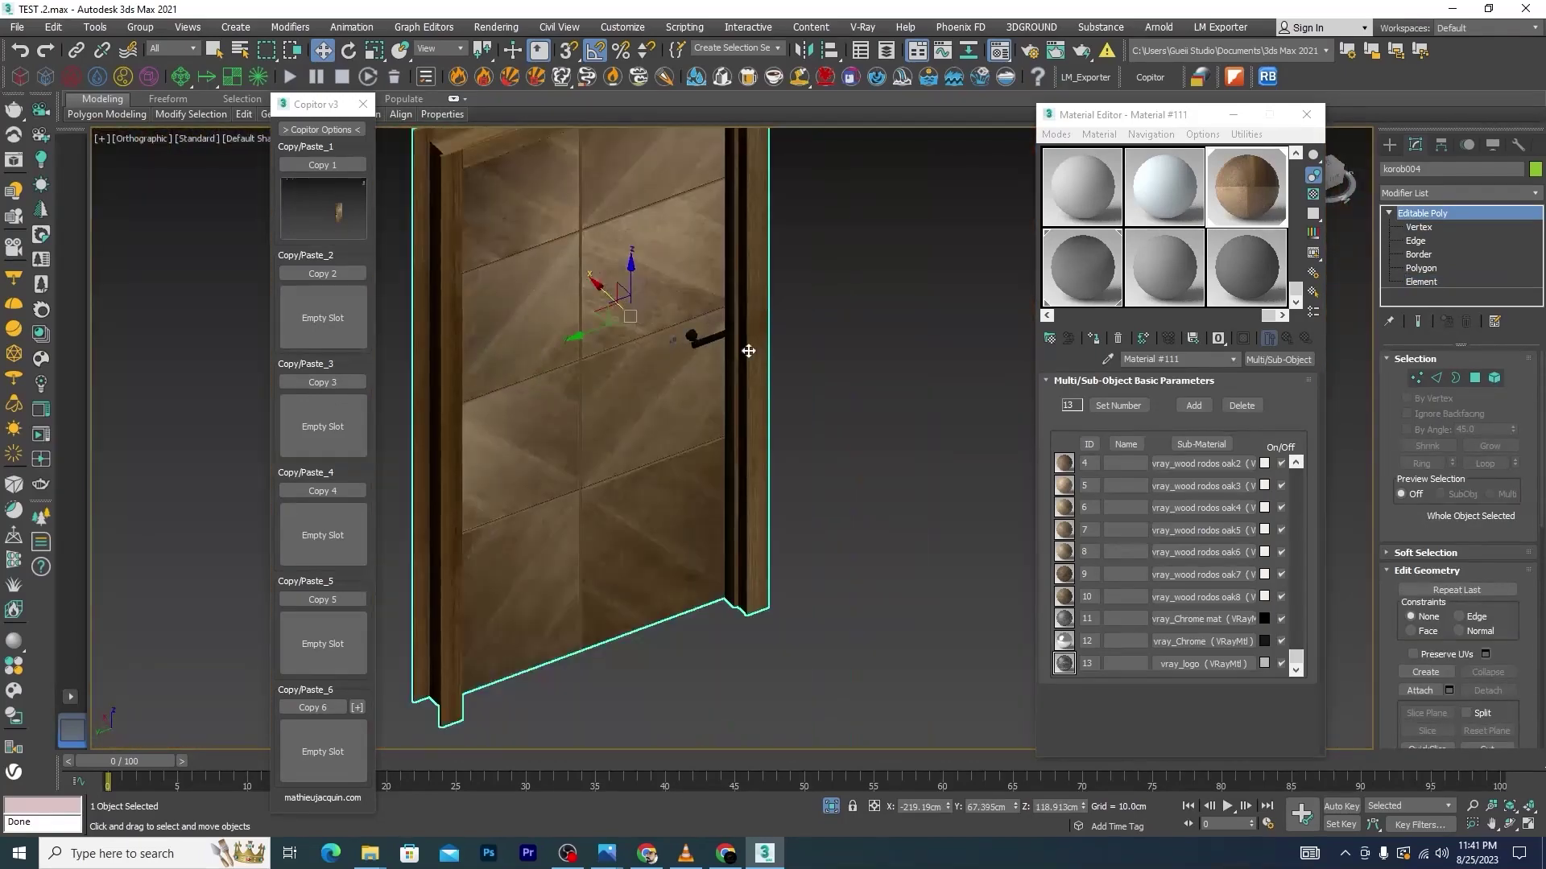
scroll(724, 346, up, 5)
scroll(783, 337, up, 2)
scroll(783, 336, down, 5)
click(731, 183)
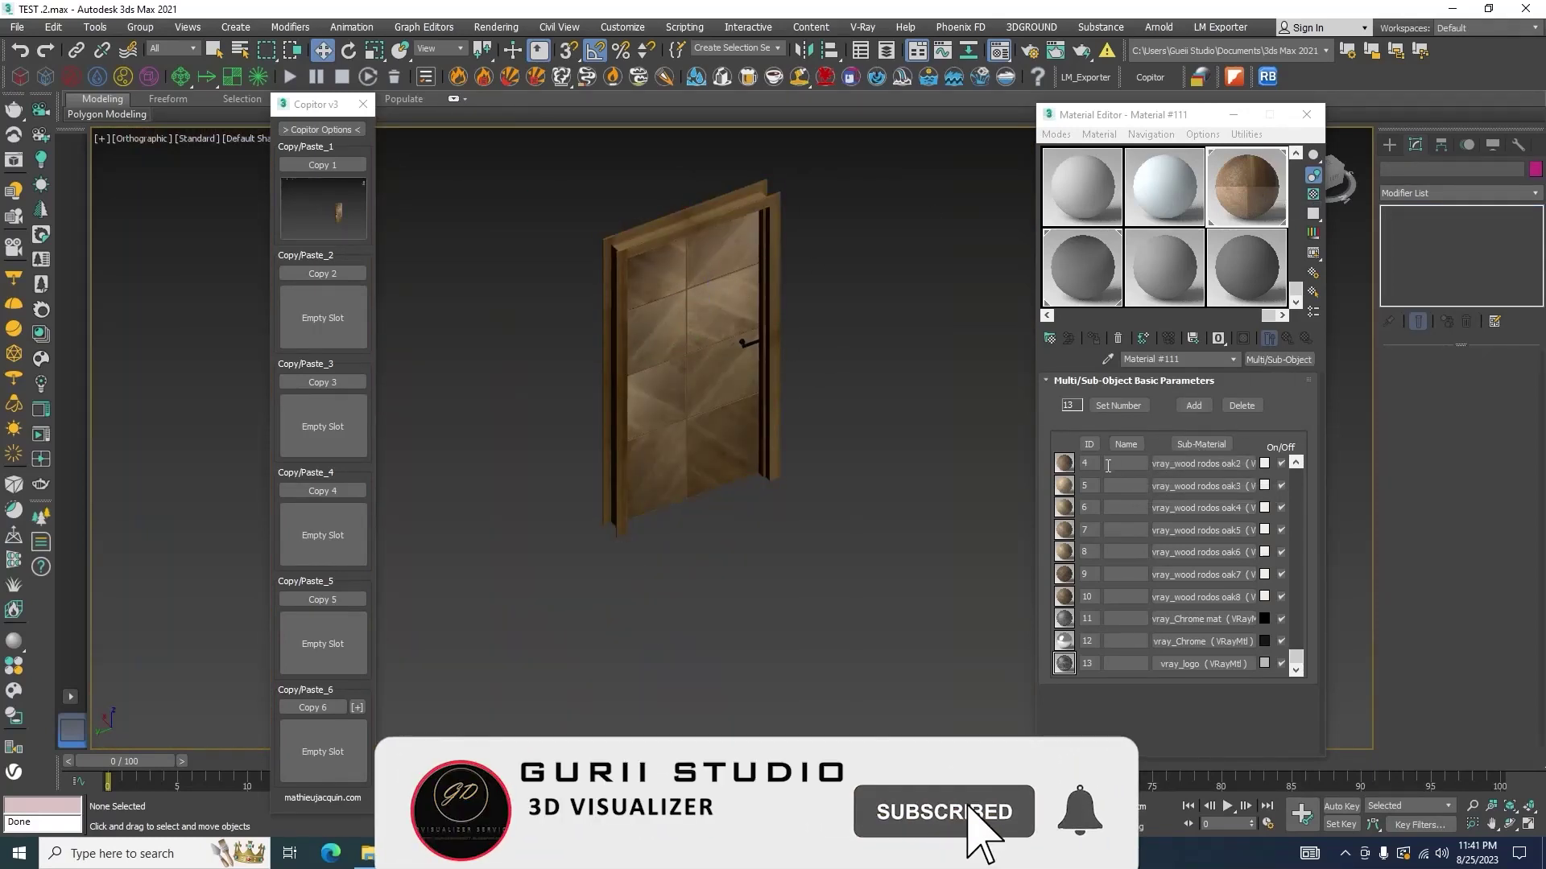
click(1297, 508)
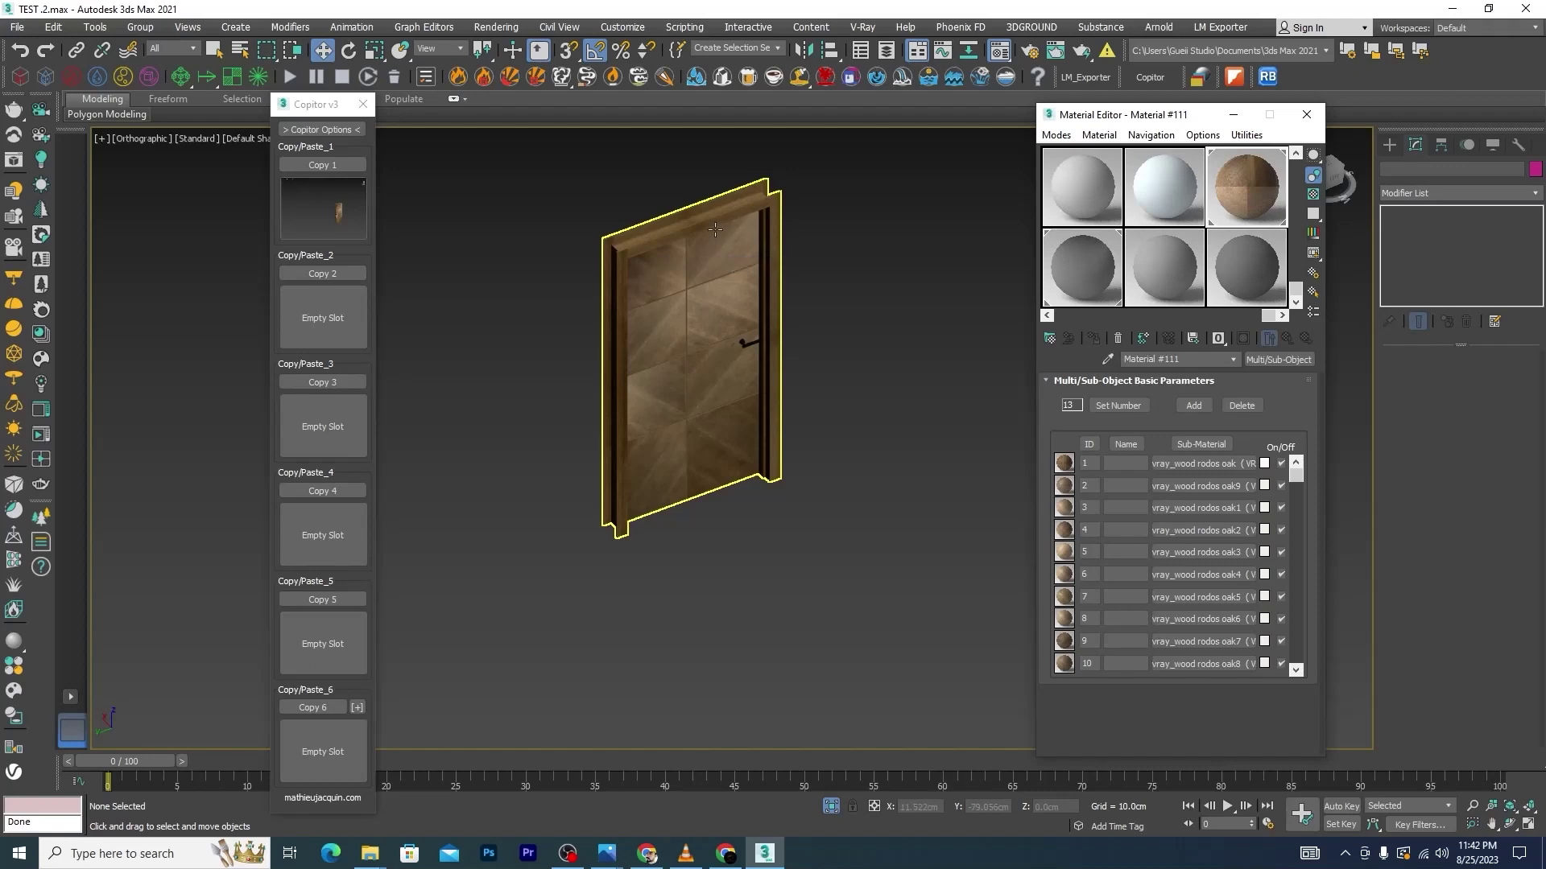
click(715, 230)
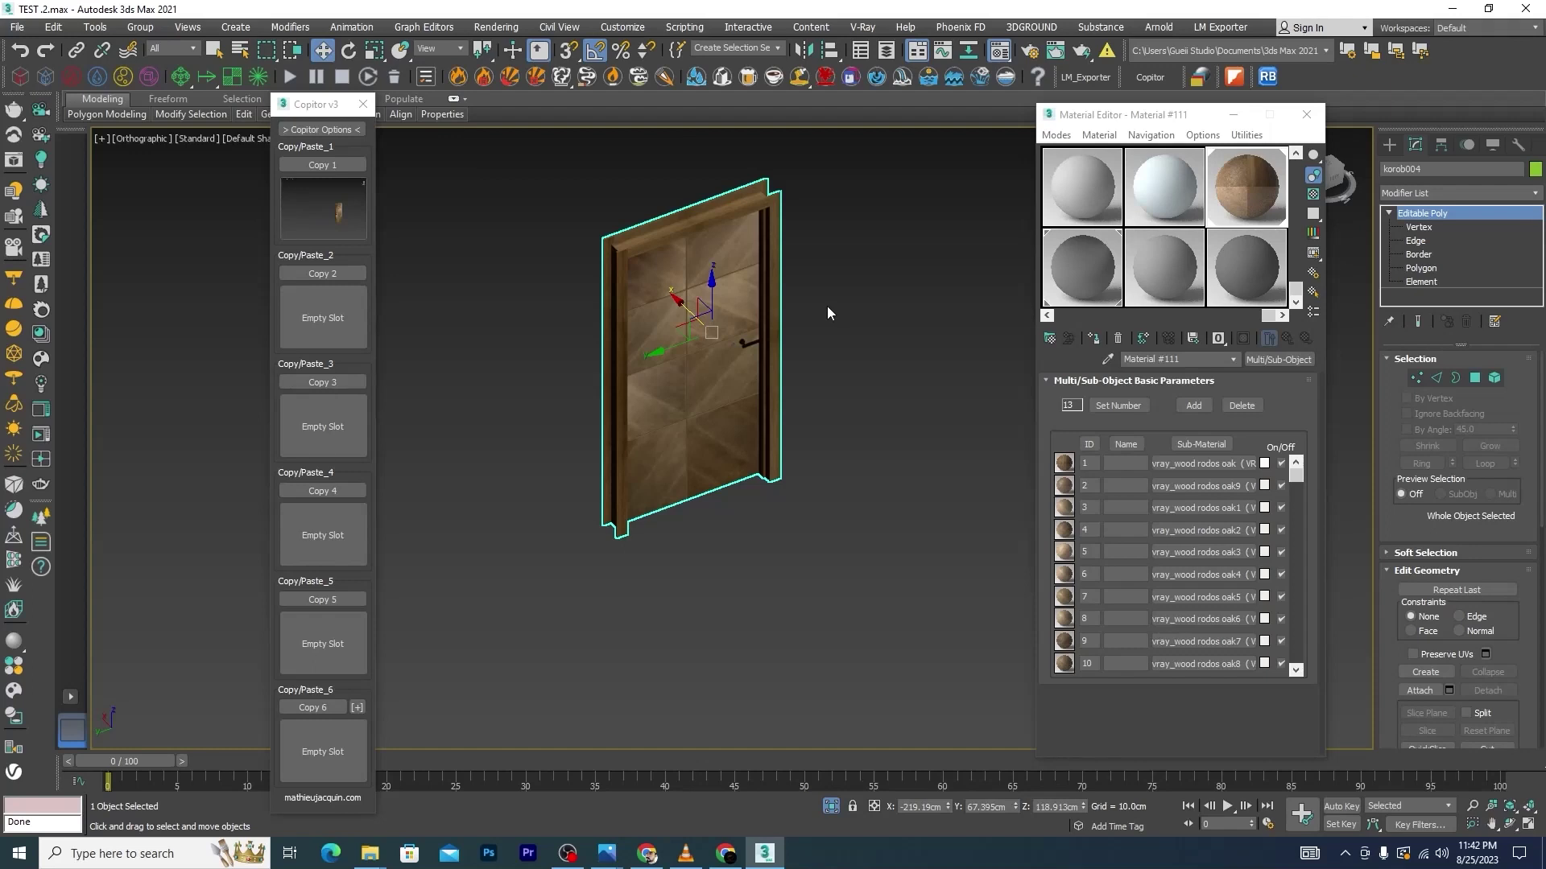
click(1306, 114)
key(alt+w)
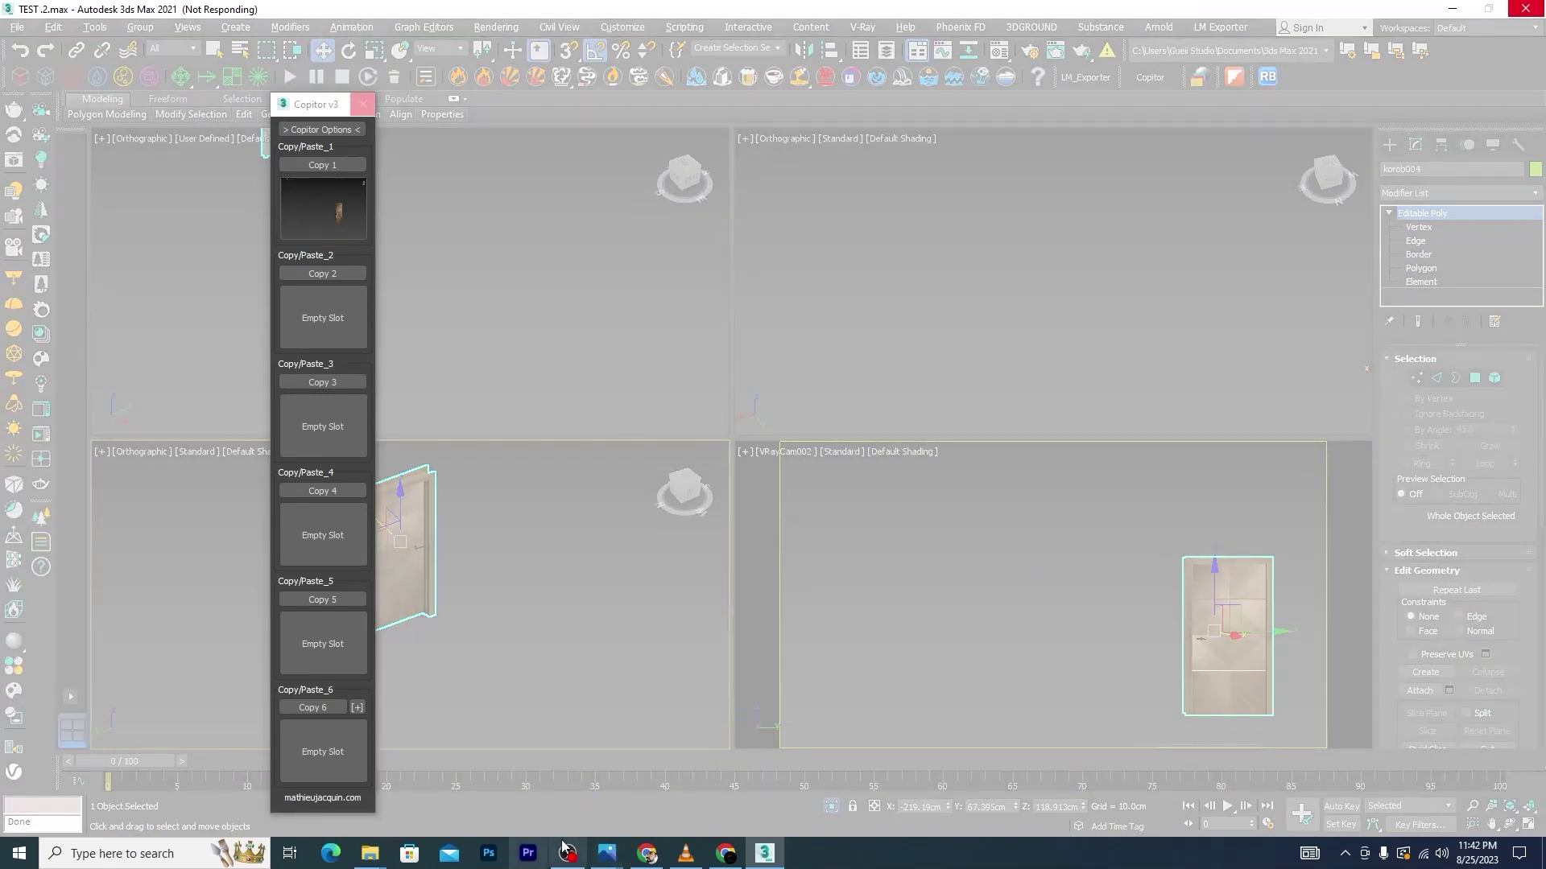
mouse_move(606, 853)
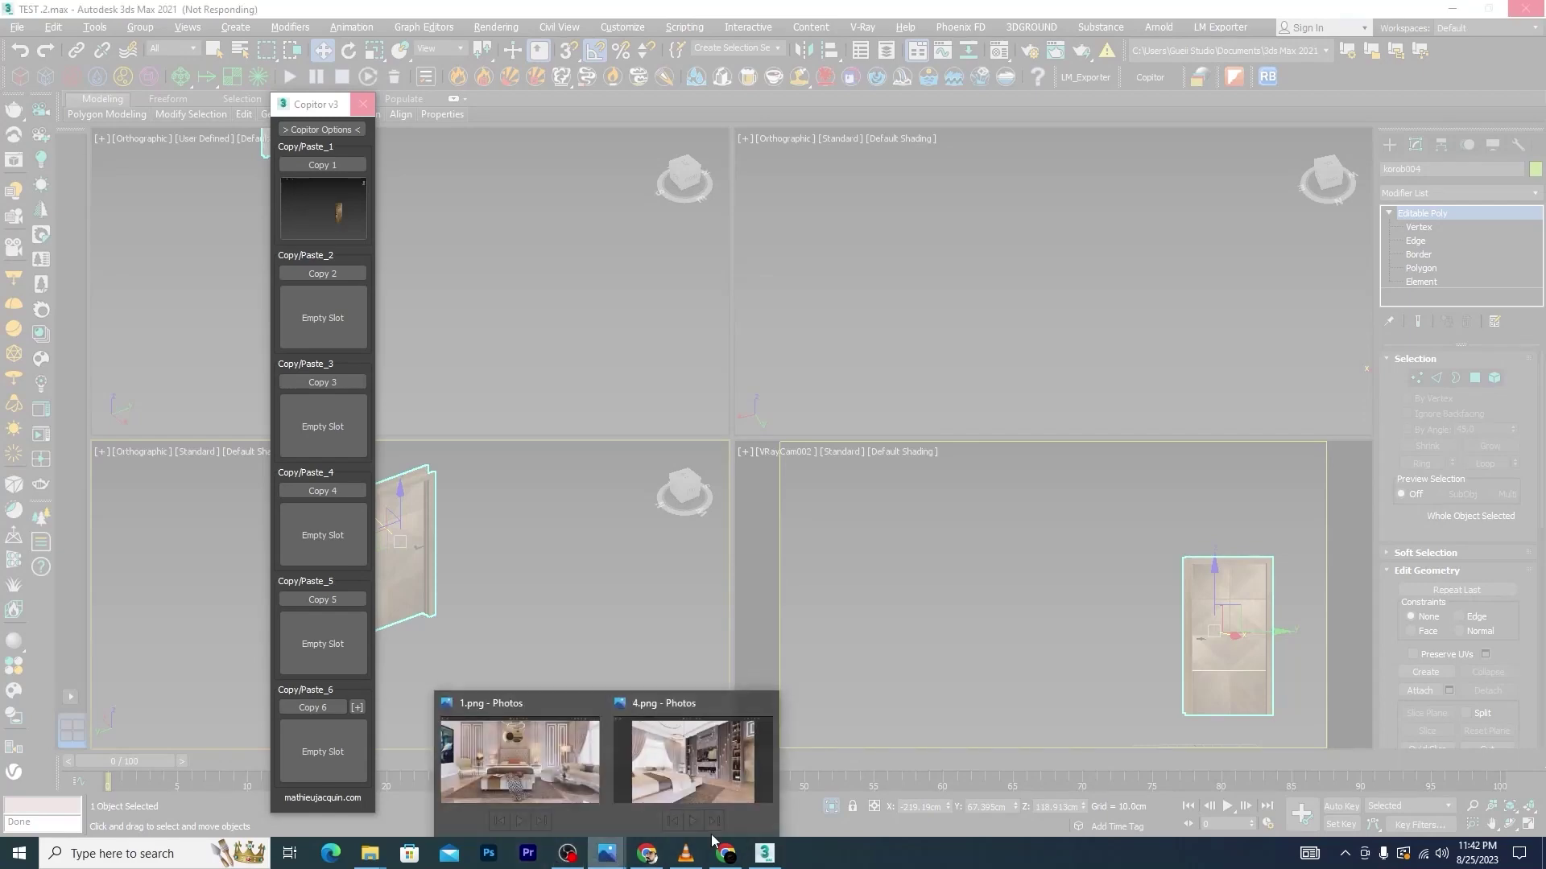
click(672, 771)
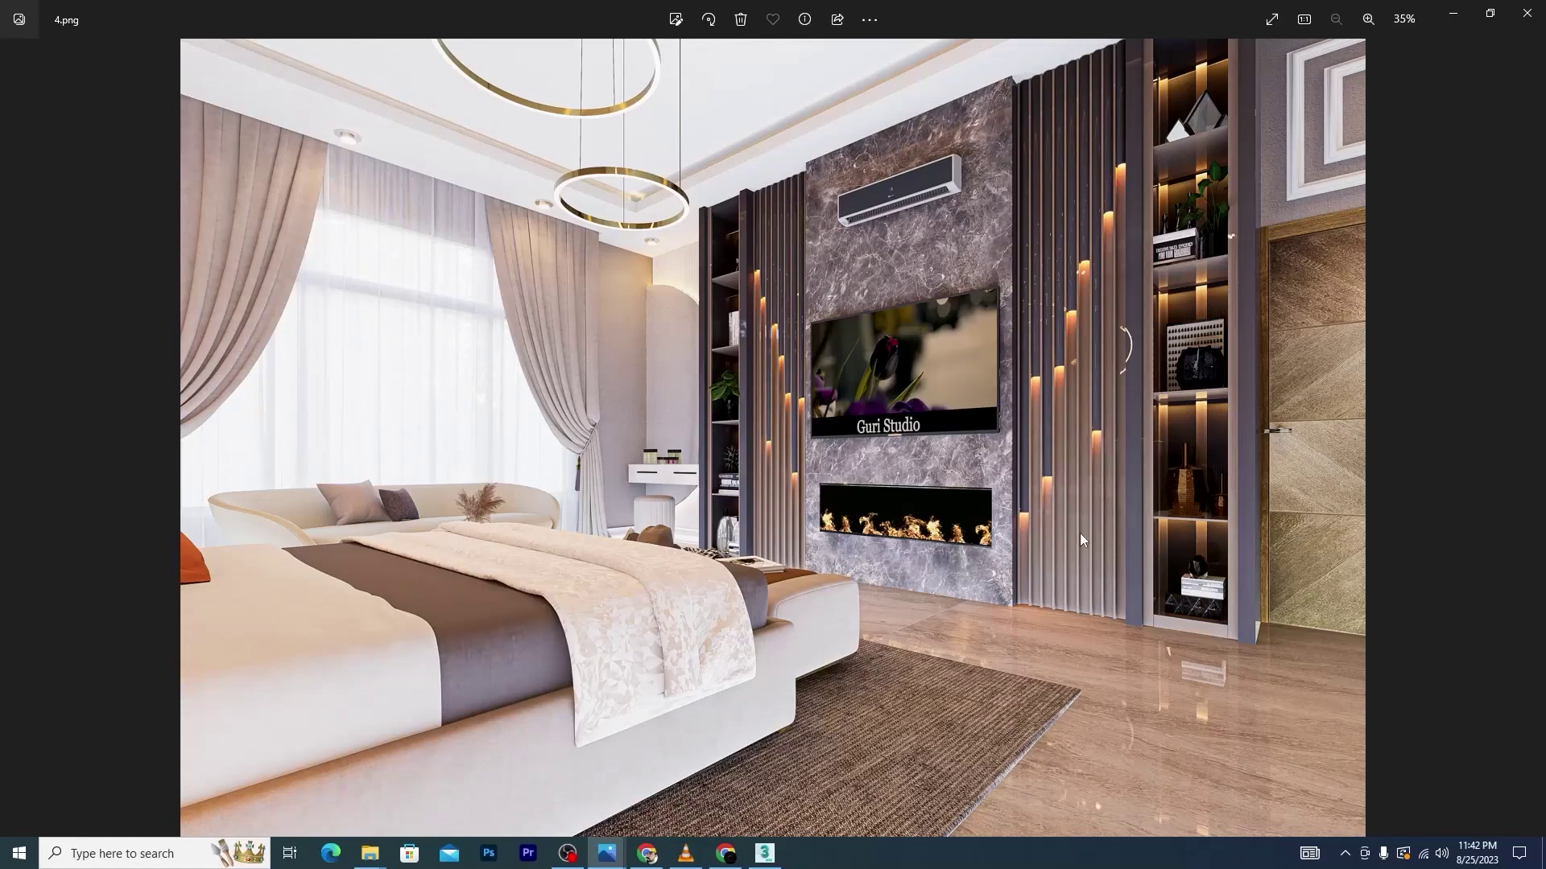
scroll(1079, 533, up, 3)
scroll(1127, 515, up, 5)
scroll(1160, 499, up, 5)
scroll(1119, 483, up, 2)
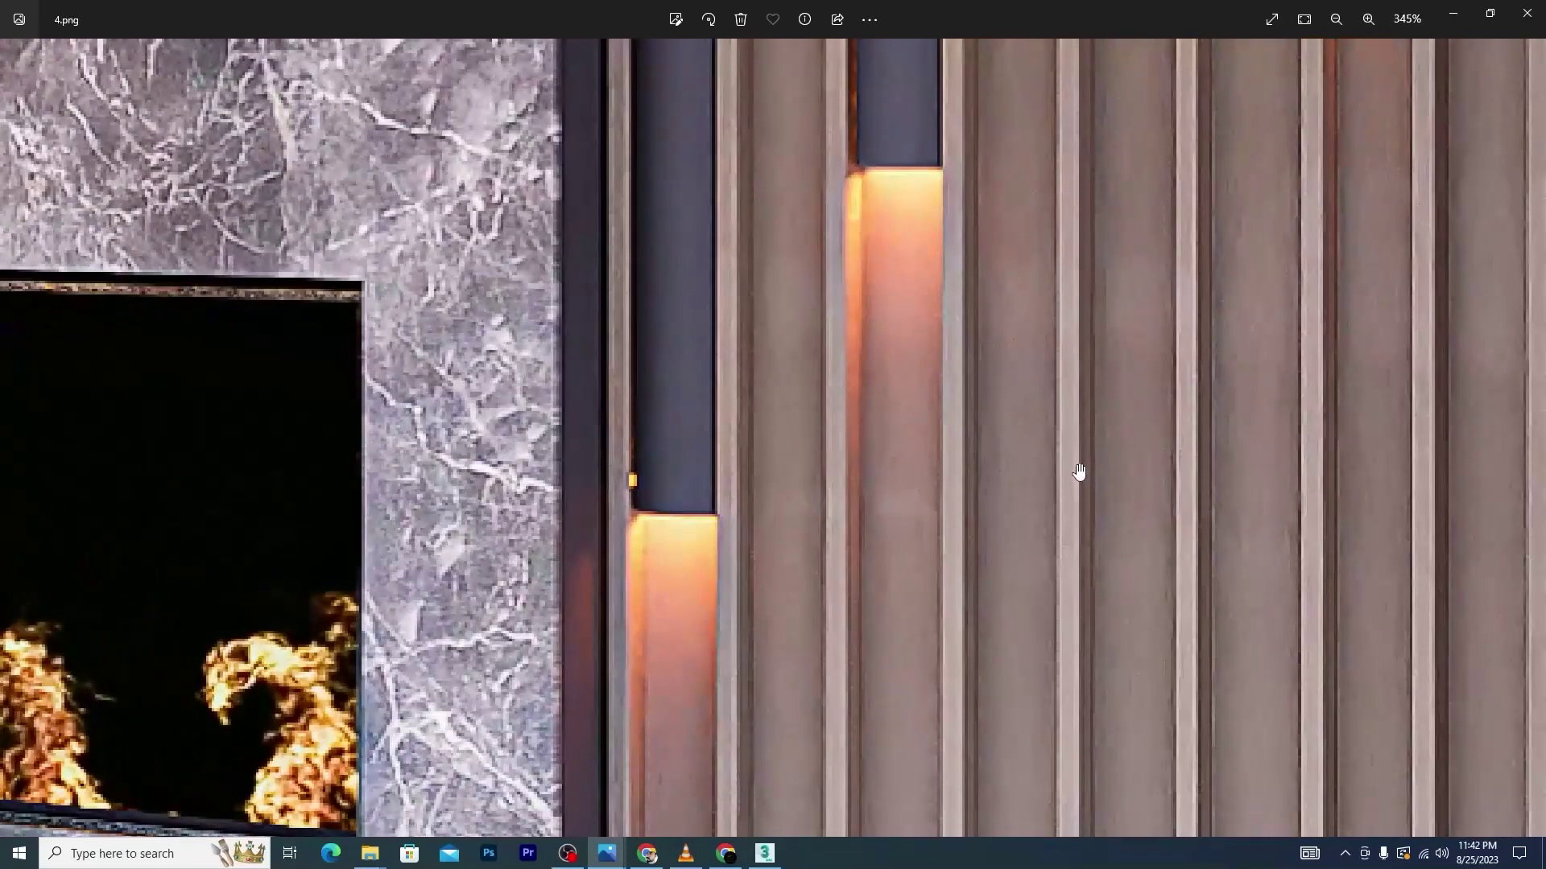
scroll(974, 481, down, 3)
scroll(977, 474, down, 2)
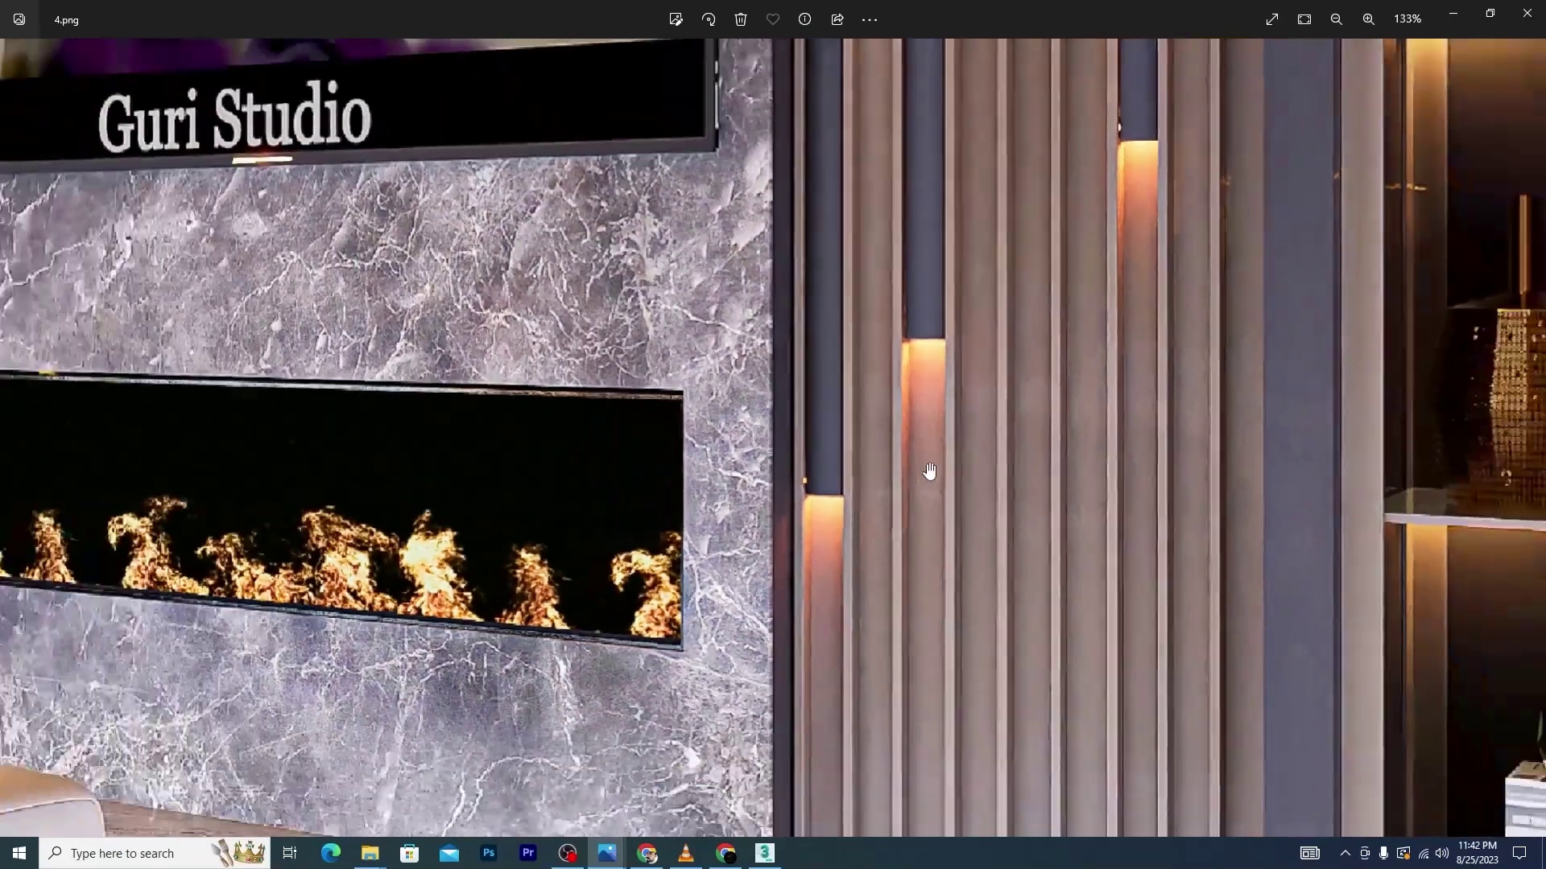
scroll(924, 472, down, 1)
scroll(931, 300, up, 1)
scroll(921, 273, up, 1)
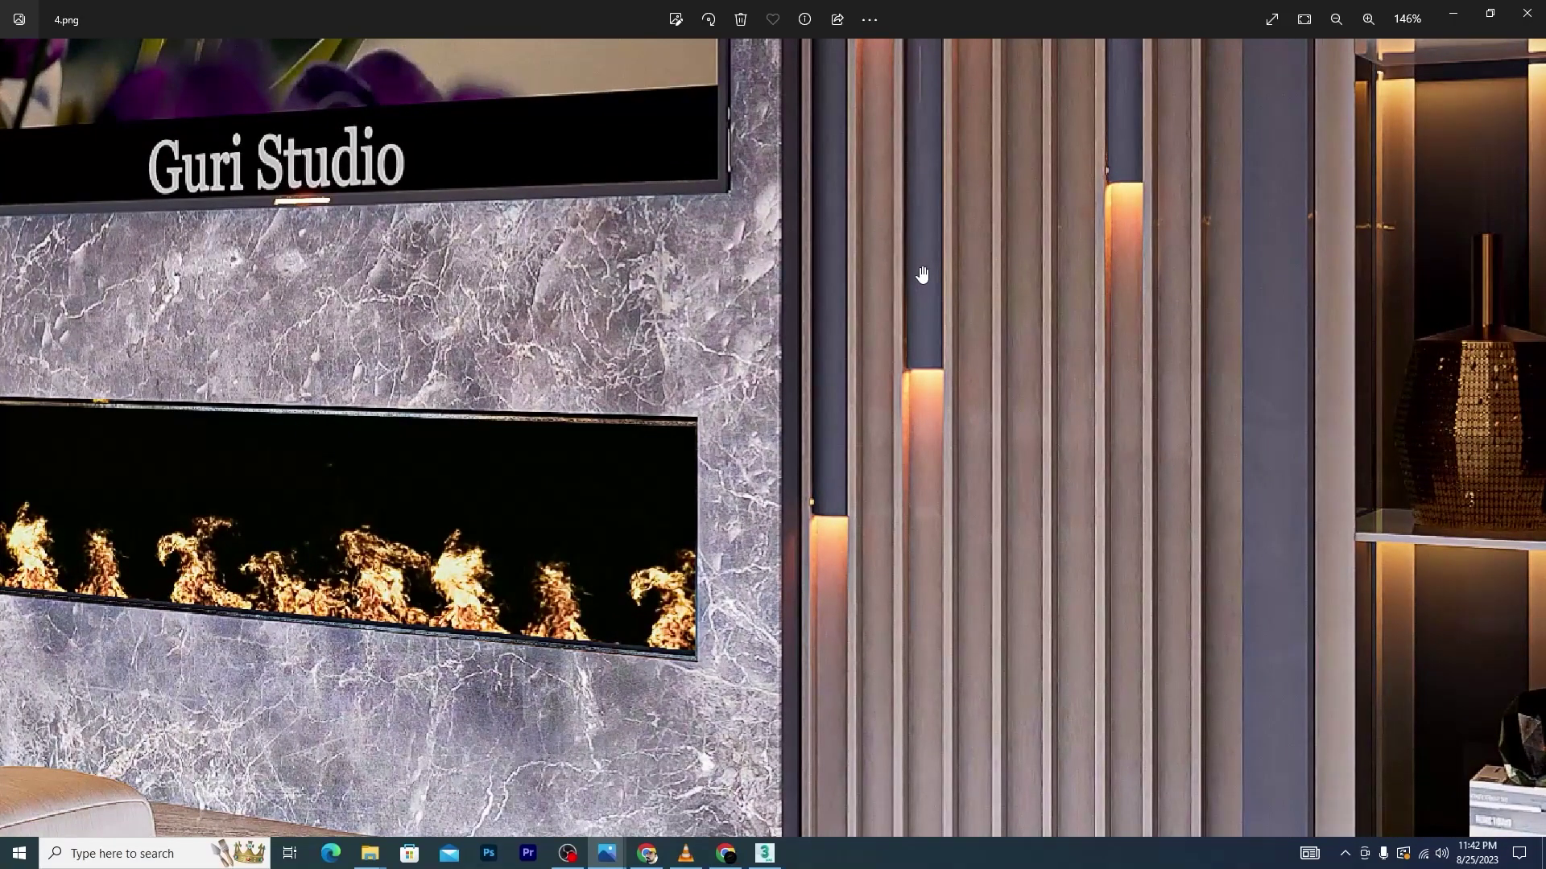
scroll(923, 275, down, 2)
scroll(966, 338, down, 2)
scroll(1011, 386, down, 1)
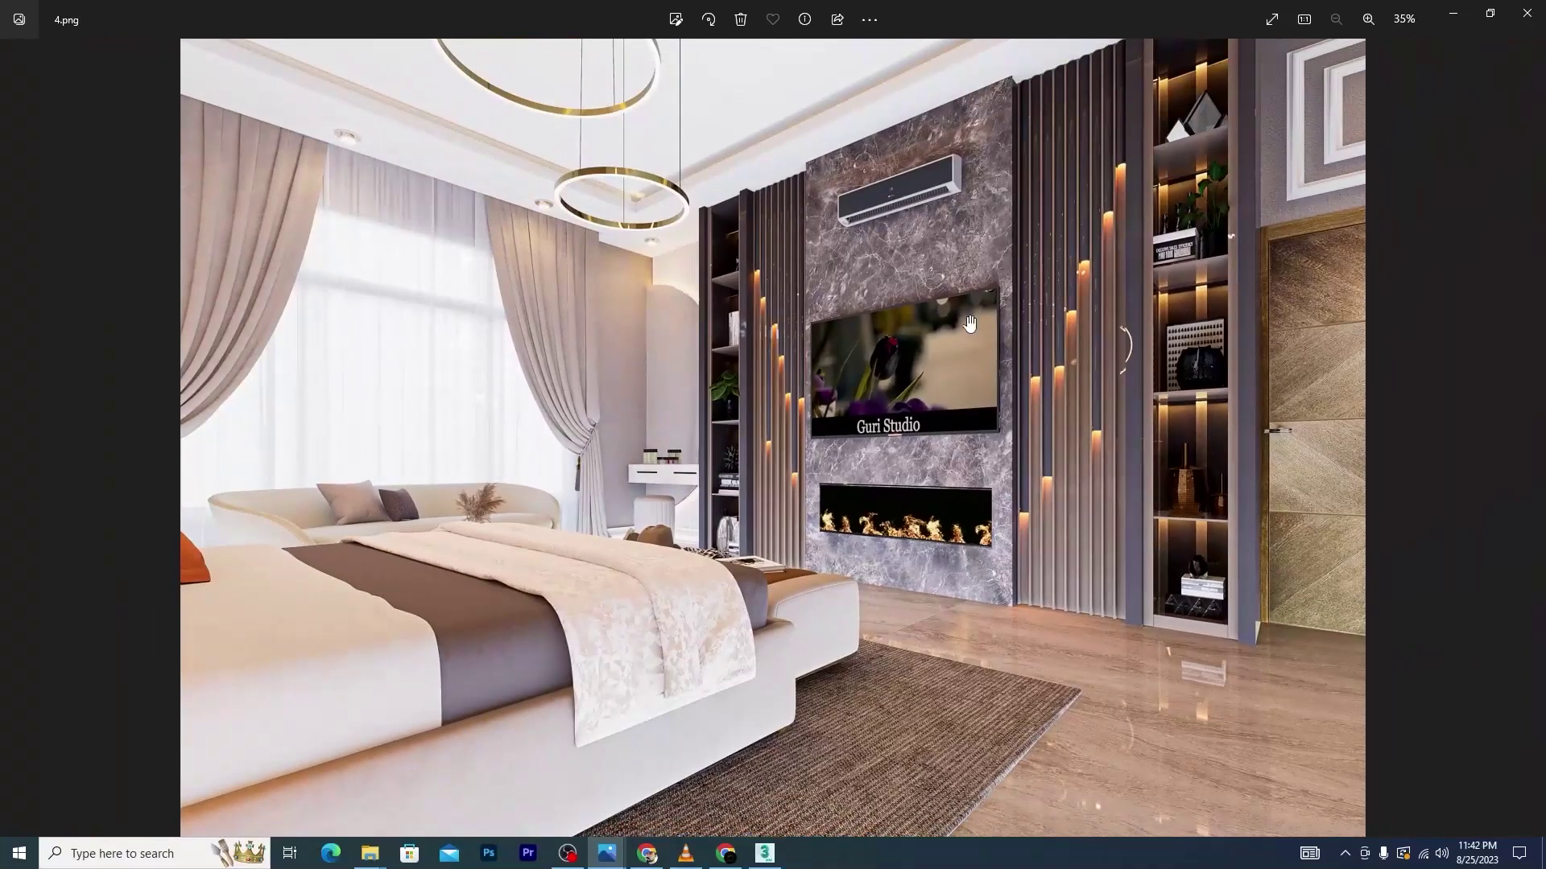
scroll(969, 323, up, 2)
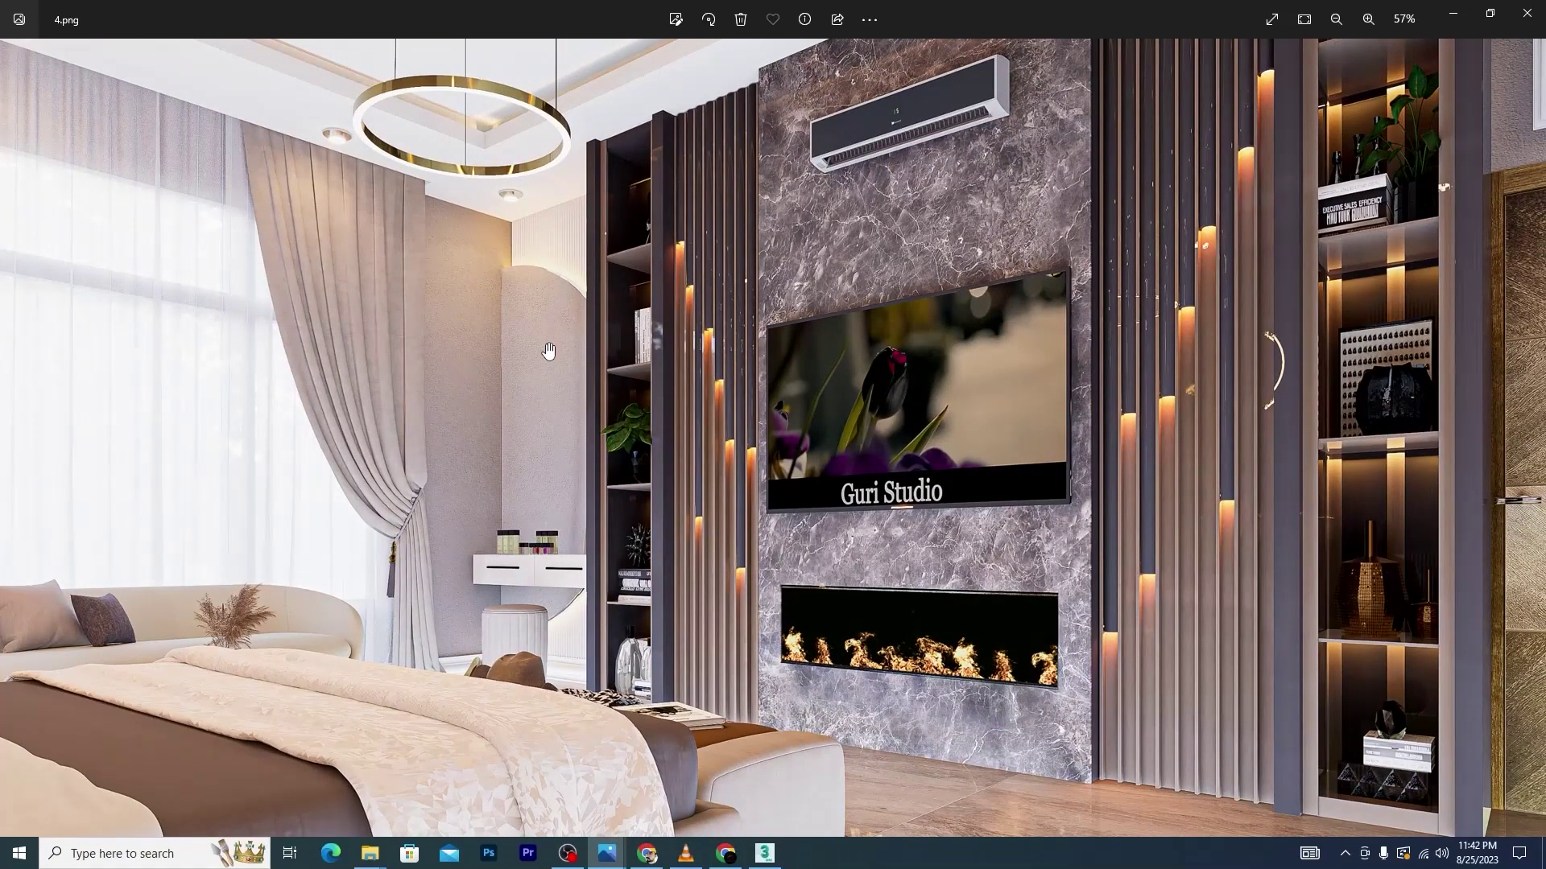
scroll(533, 632, up, 1)
scroll(533, 632, up, 1)
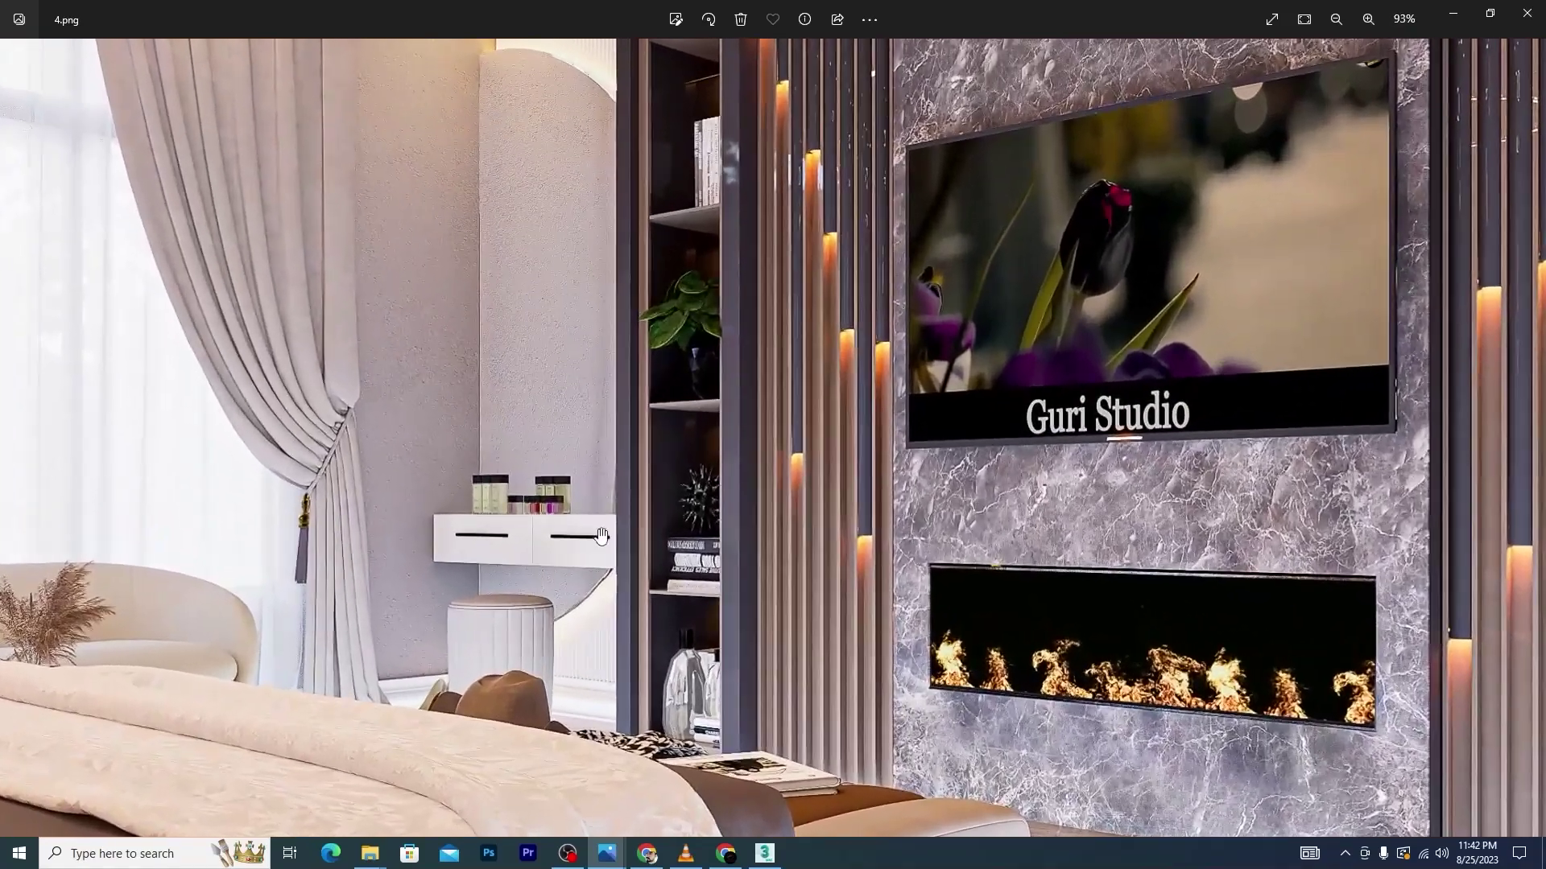
scroll(558, 540, down, 1)
scroll(558, 541, down, 2)
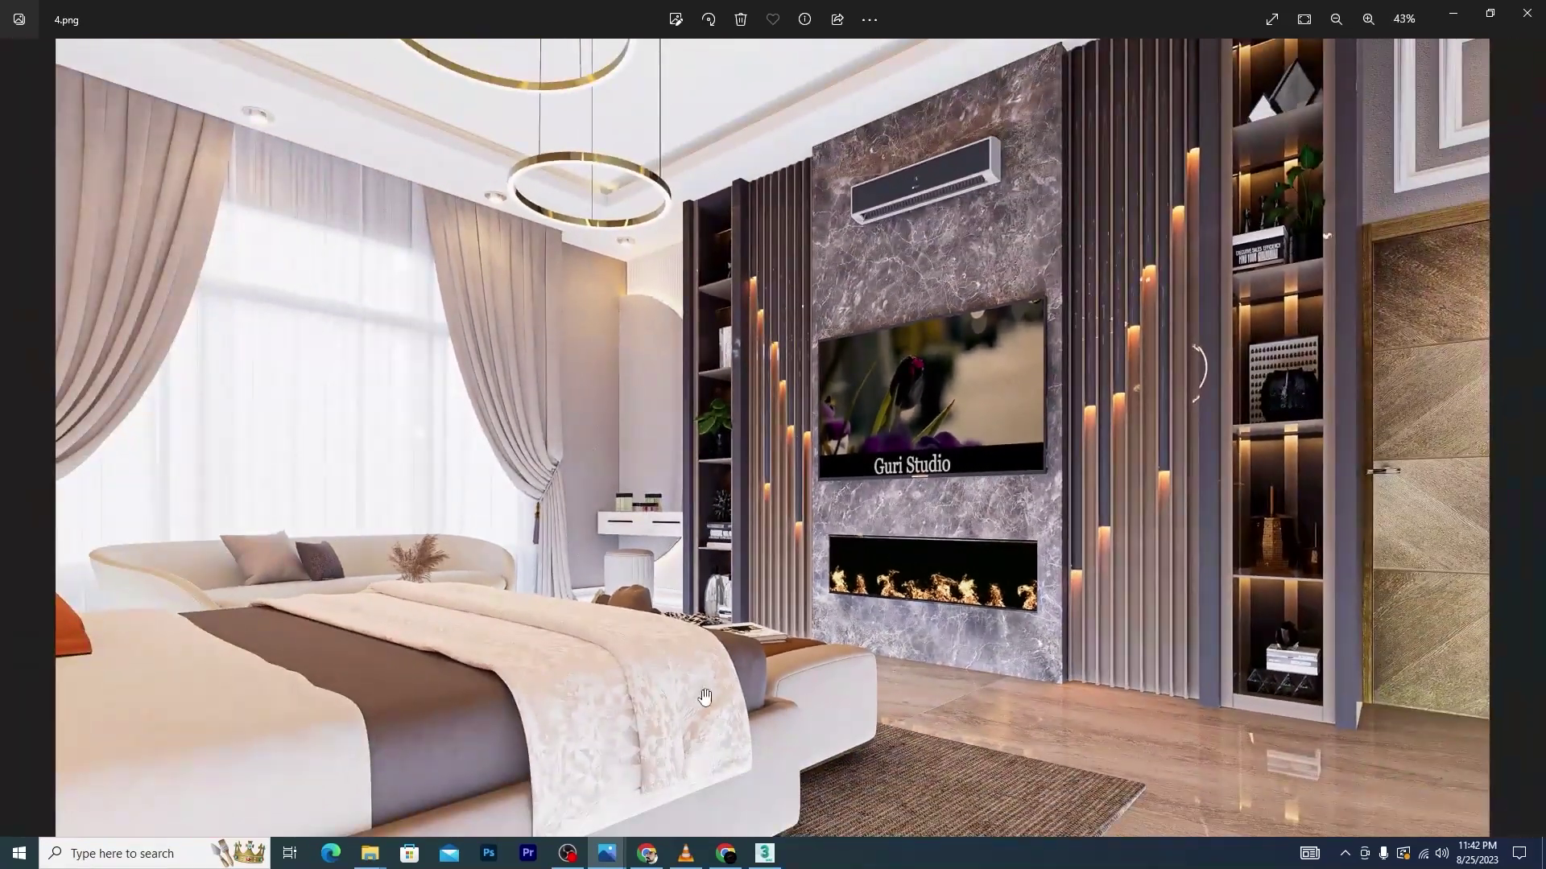
click(764, 852)
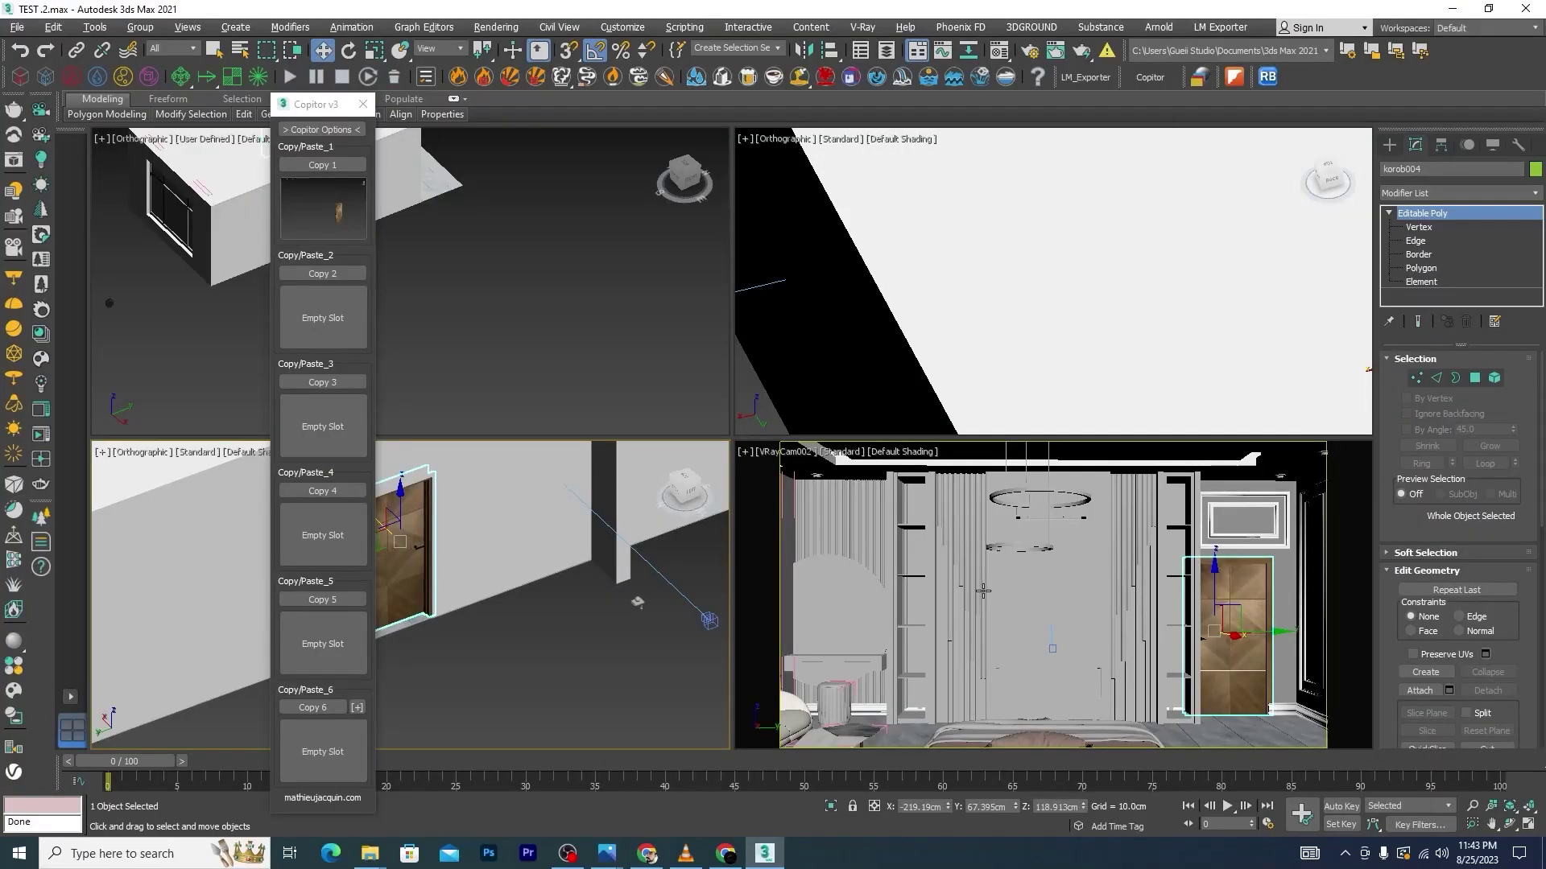
Isolate the TV wall panel and maximize its viewport
click(1079, 594)
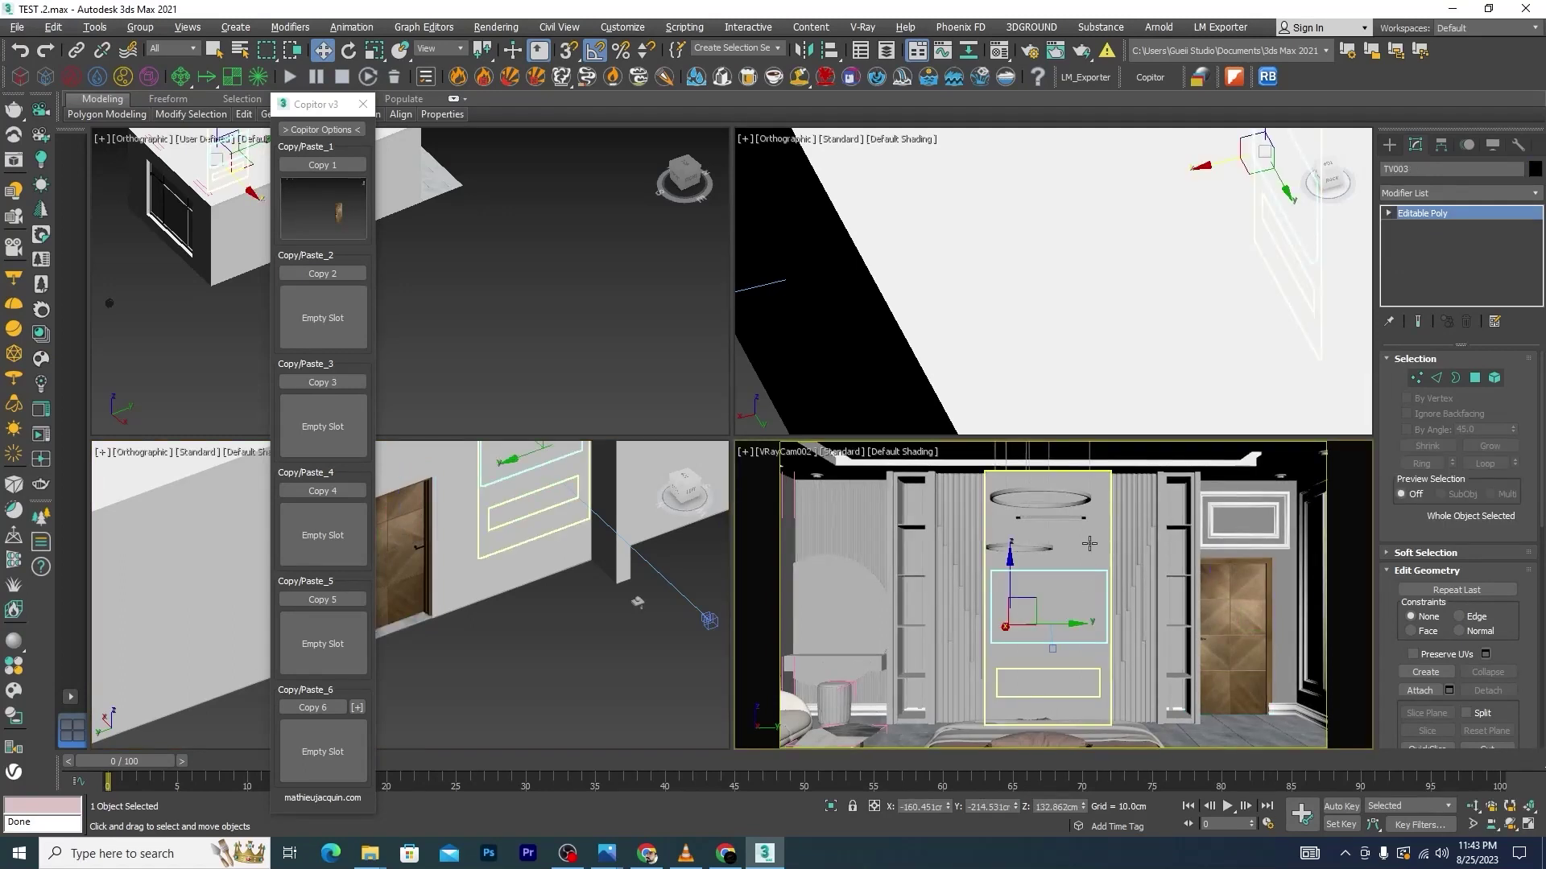
click(829, 807)
key(alt+w)
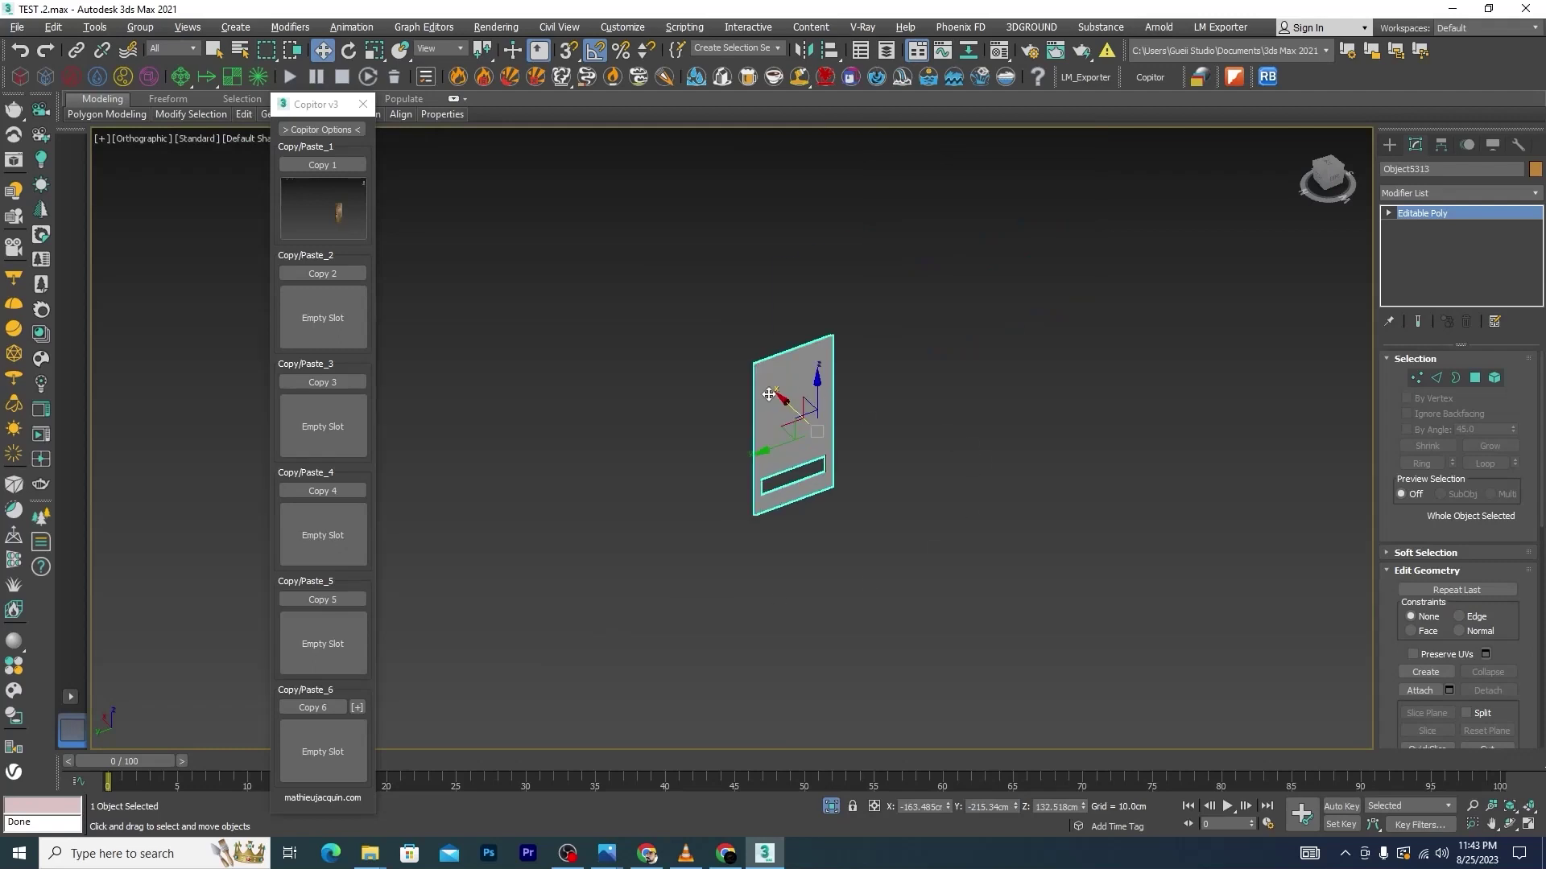
scroll(769, 394, up, 3)
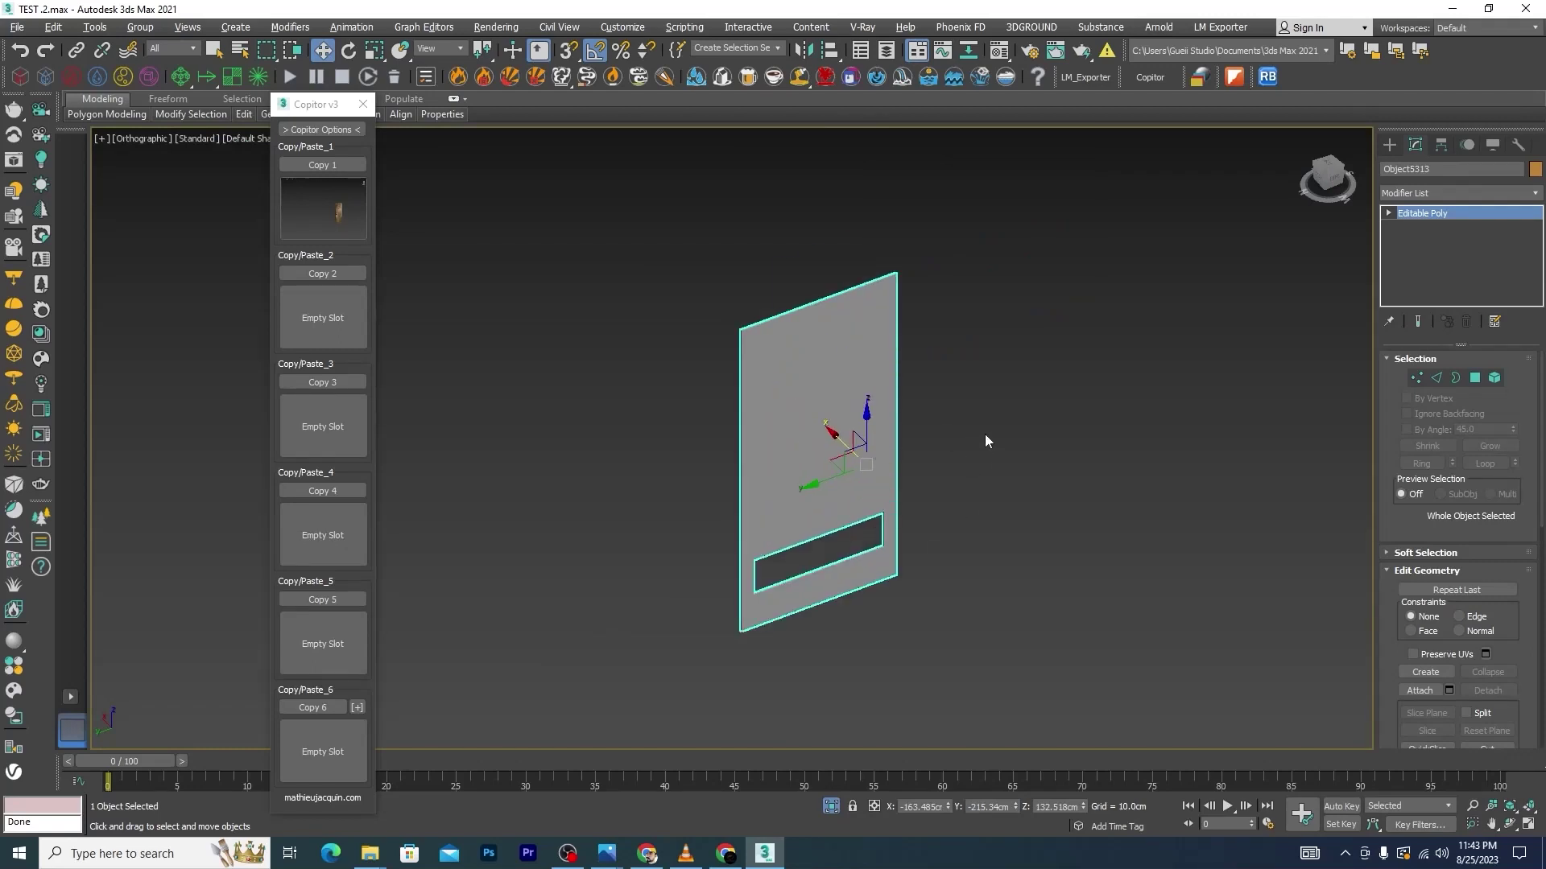
In the Material Editor, rename an unused VRayMtl to 'tv unit marble'
key(m)
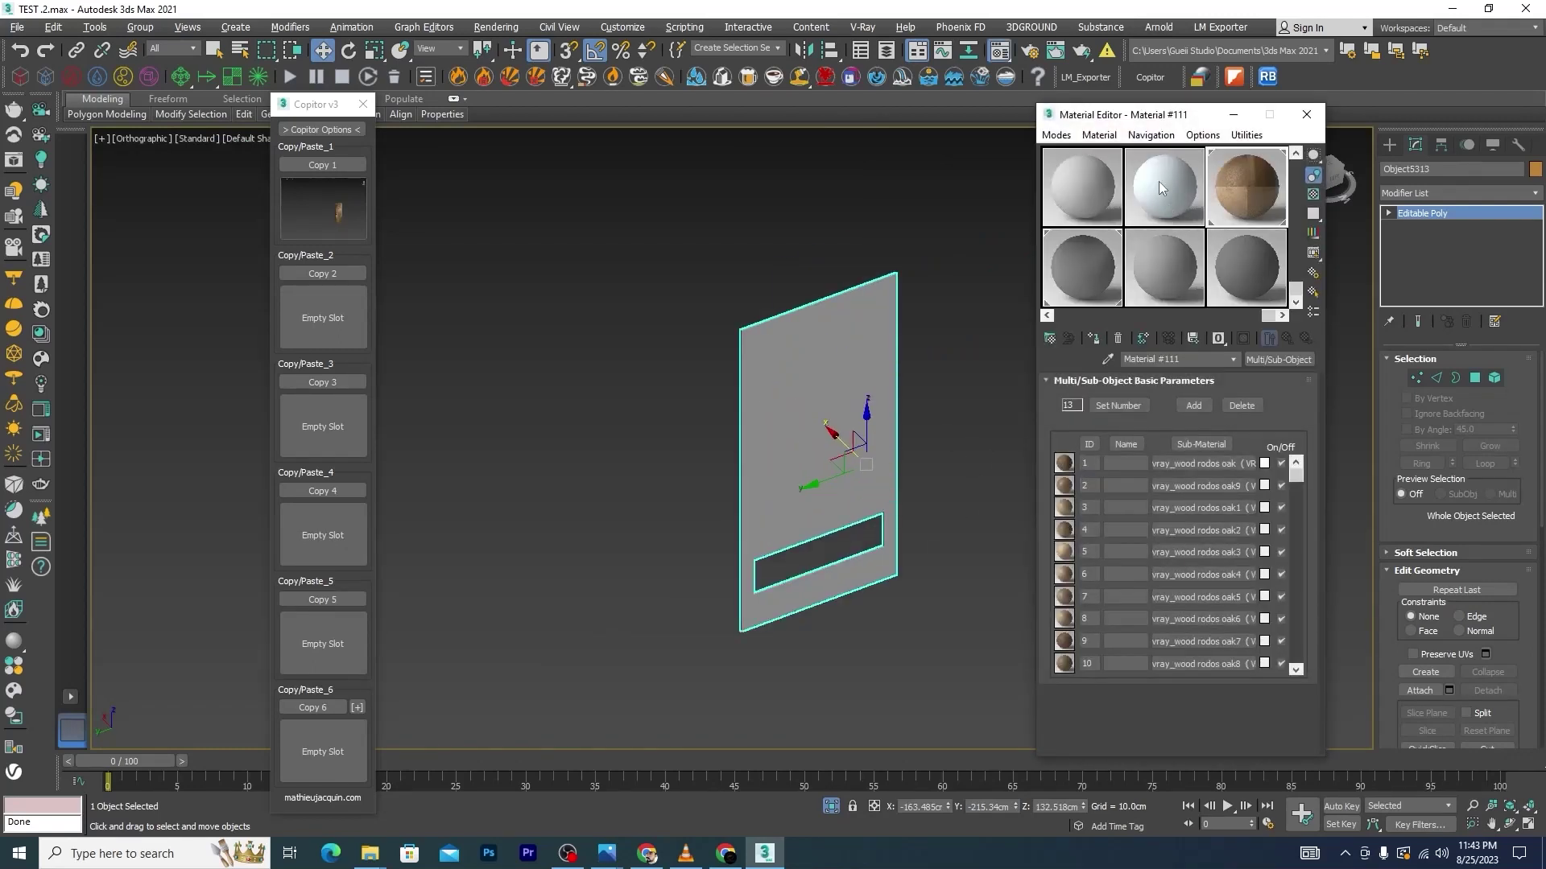
click(1158, 182)
drag(1178, 359, 1066, 357)
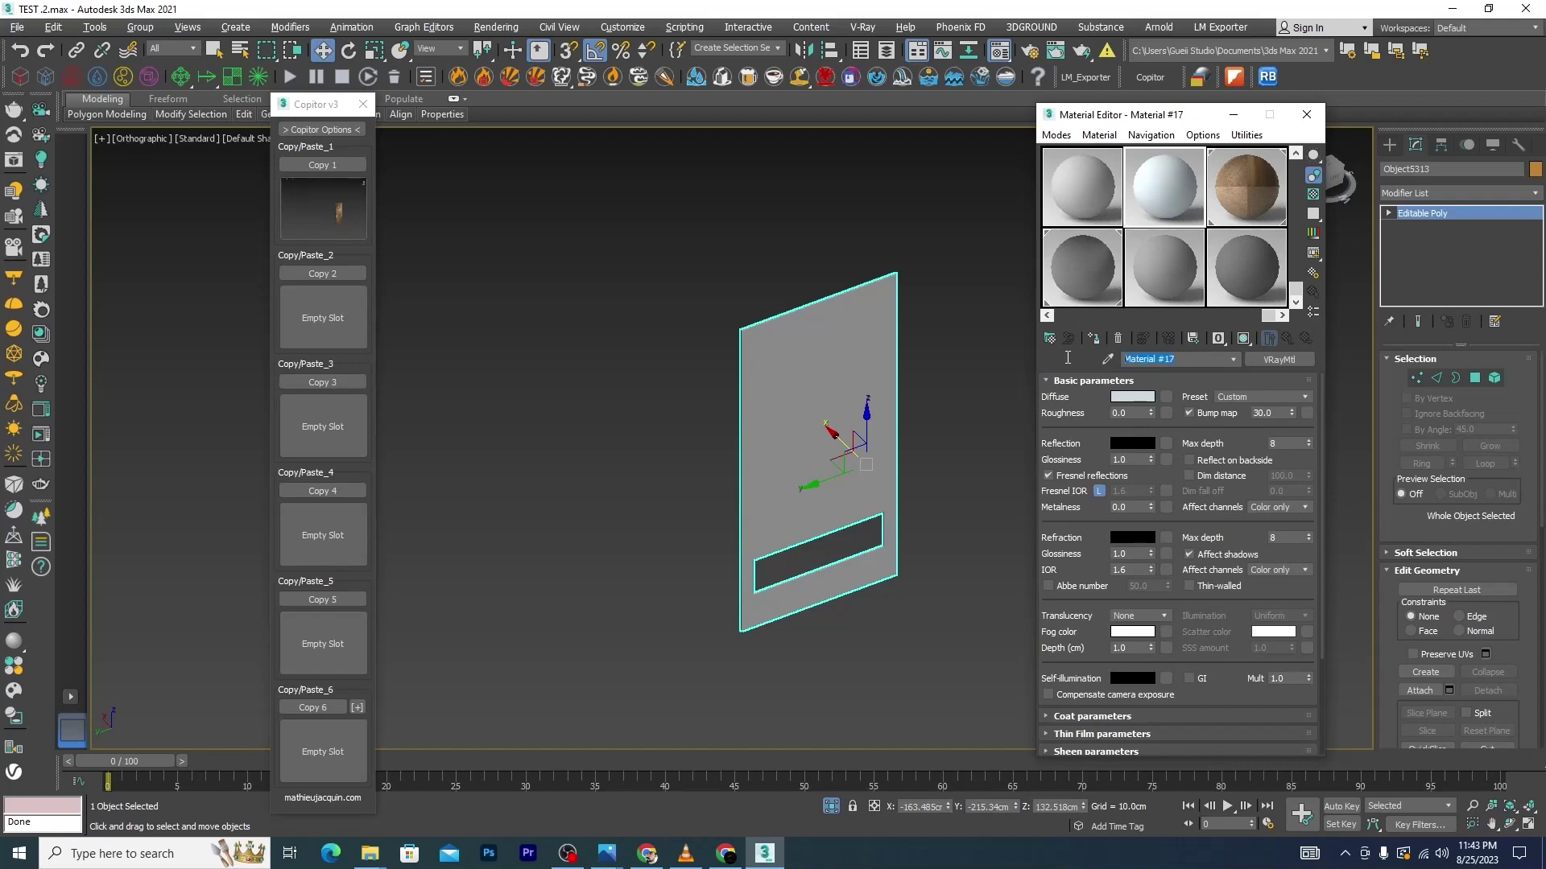
key(BackSpace)
click(1136, 361)
text(unit marble)
click(976, 414)
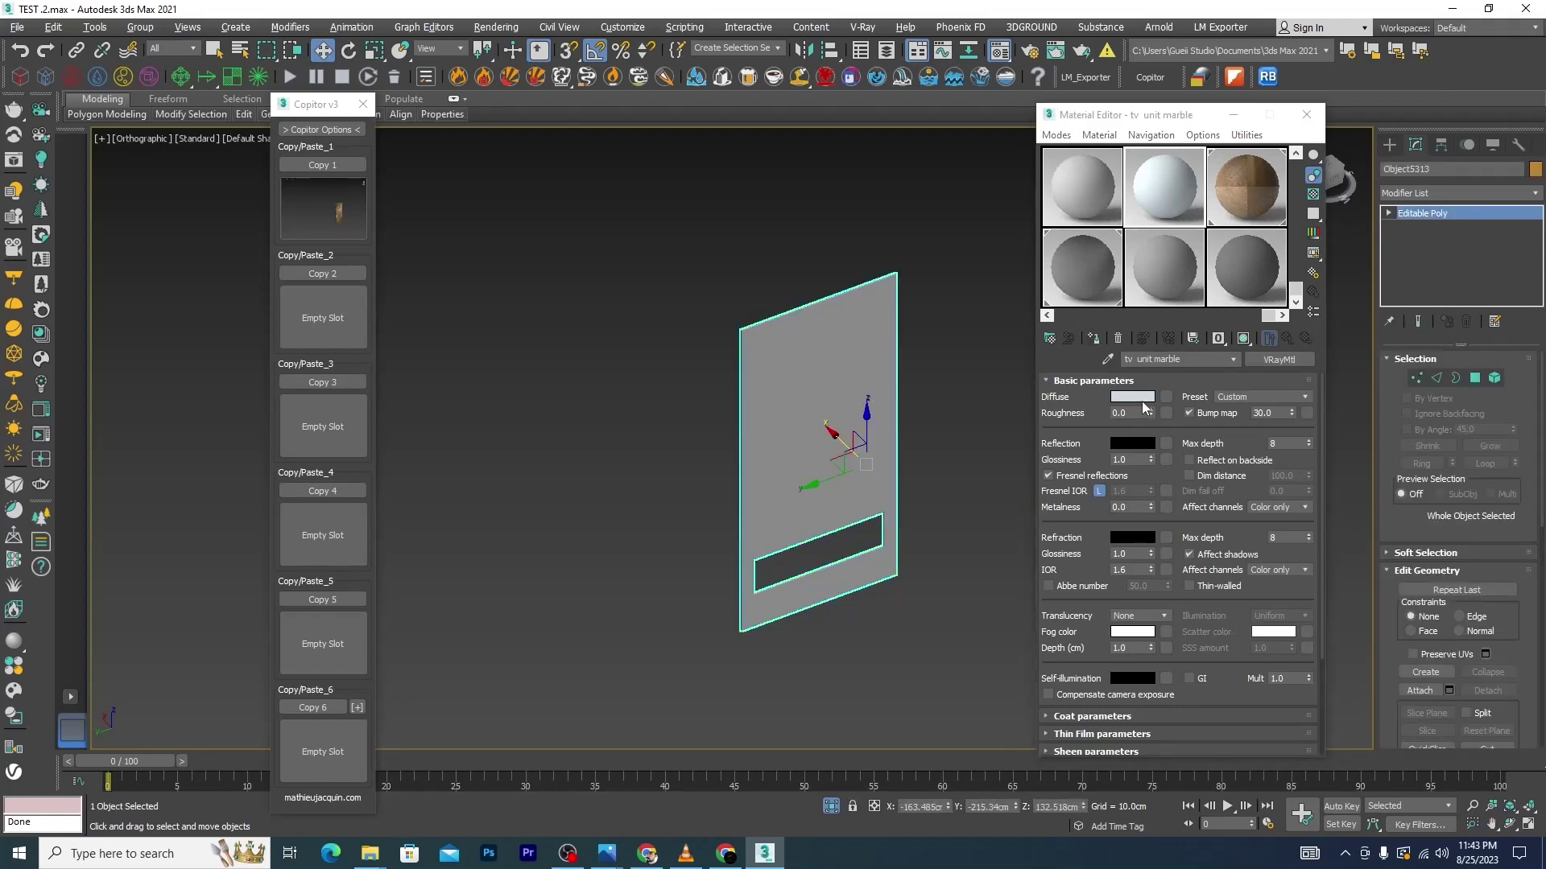
Load Marble/Black Marble as a VRayBitmap diffuse map and show it shaded in the viewport
click(1167, 397)
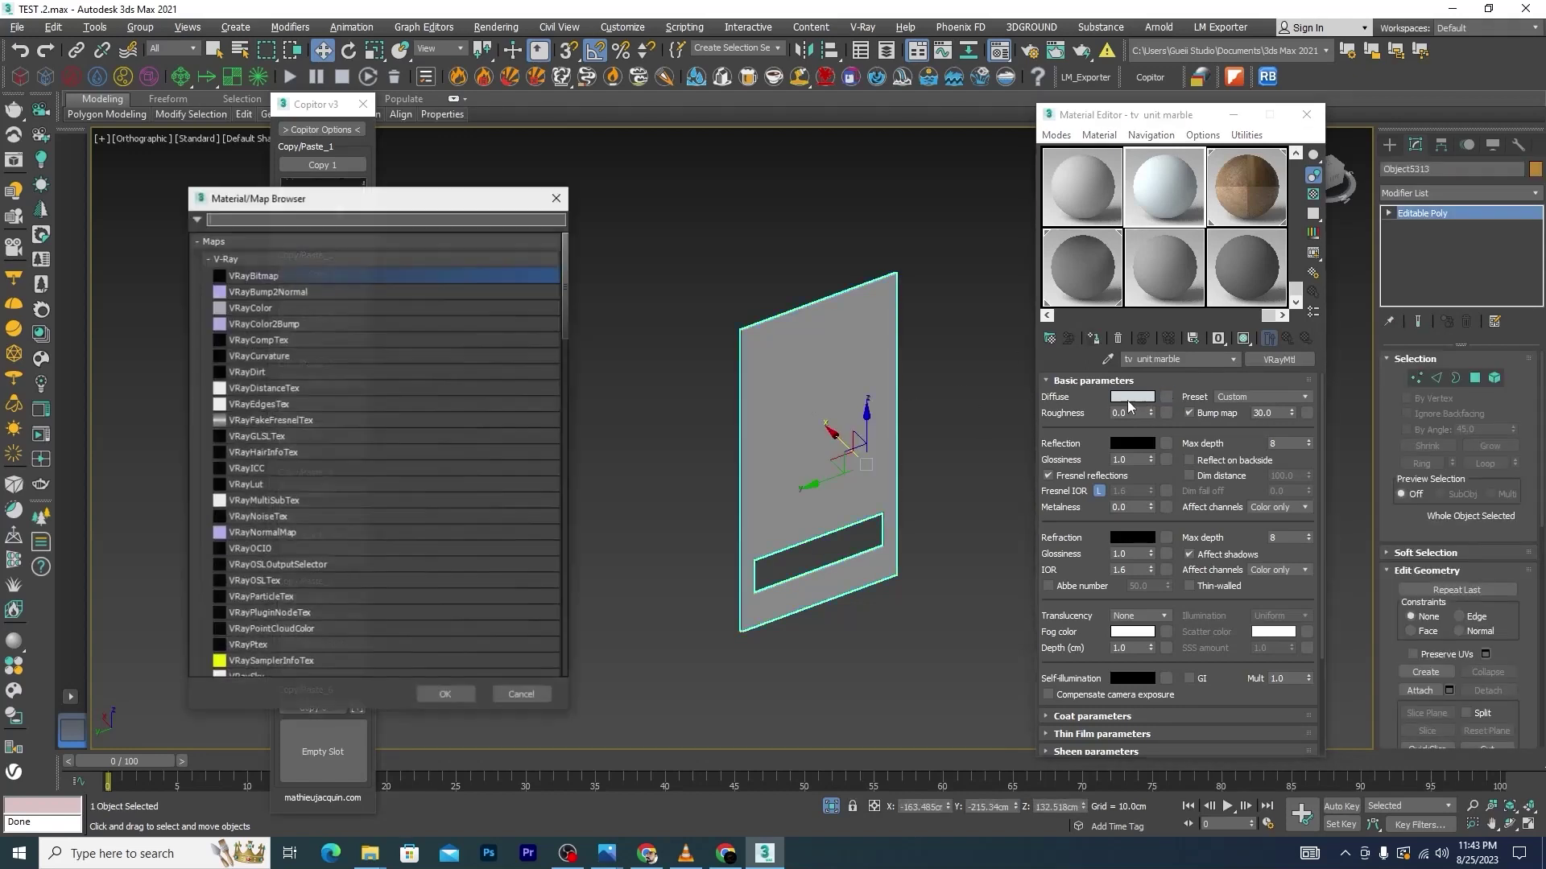
click(445, 695)
click(1294, 405)
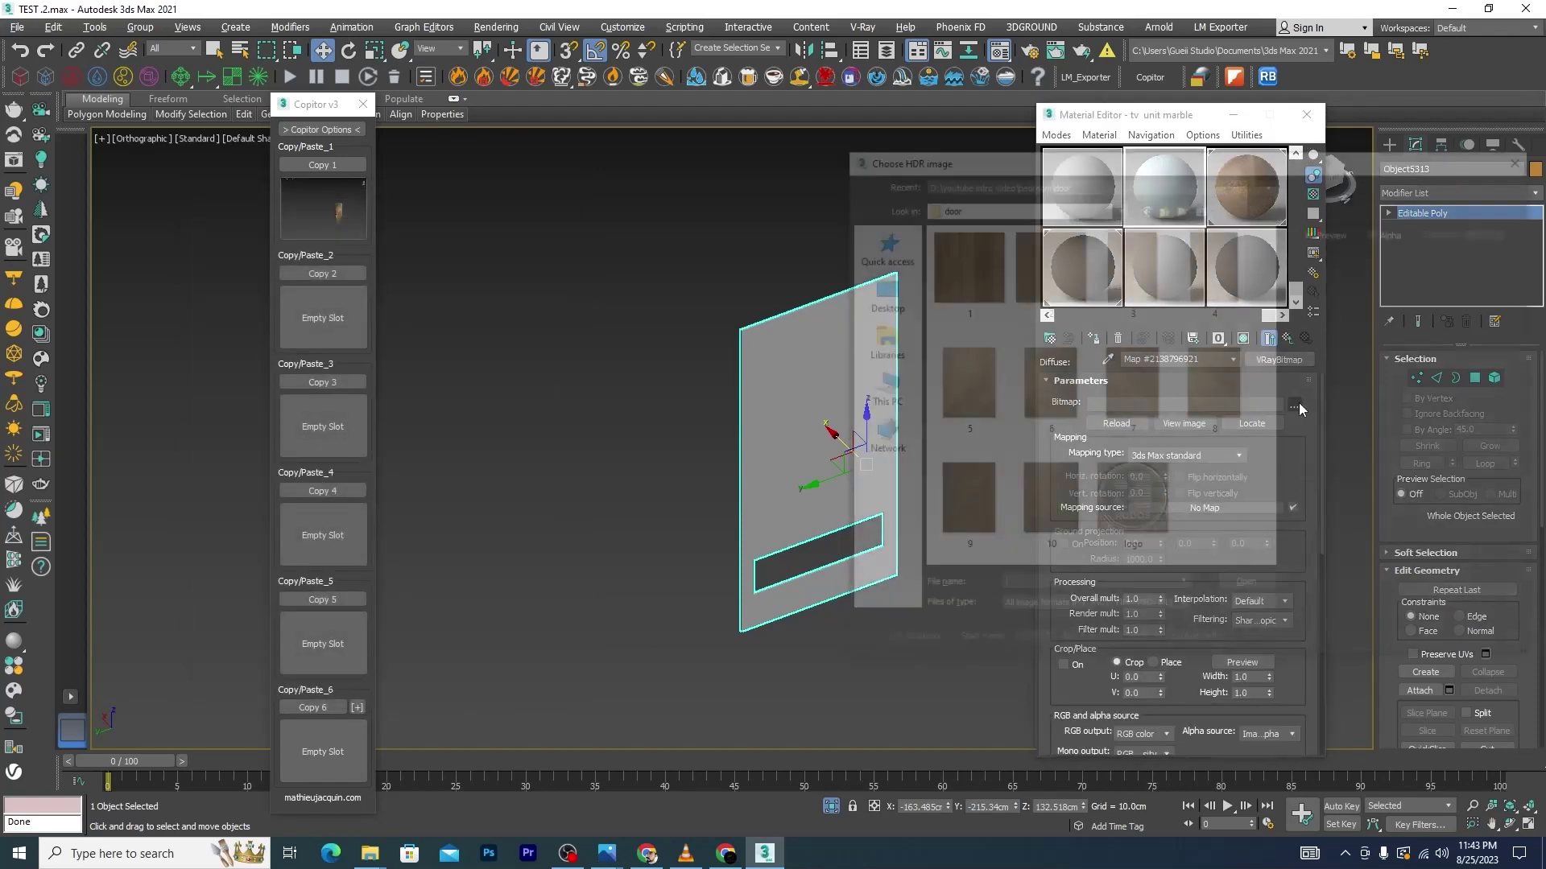
click(1164, 206)
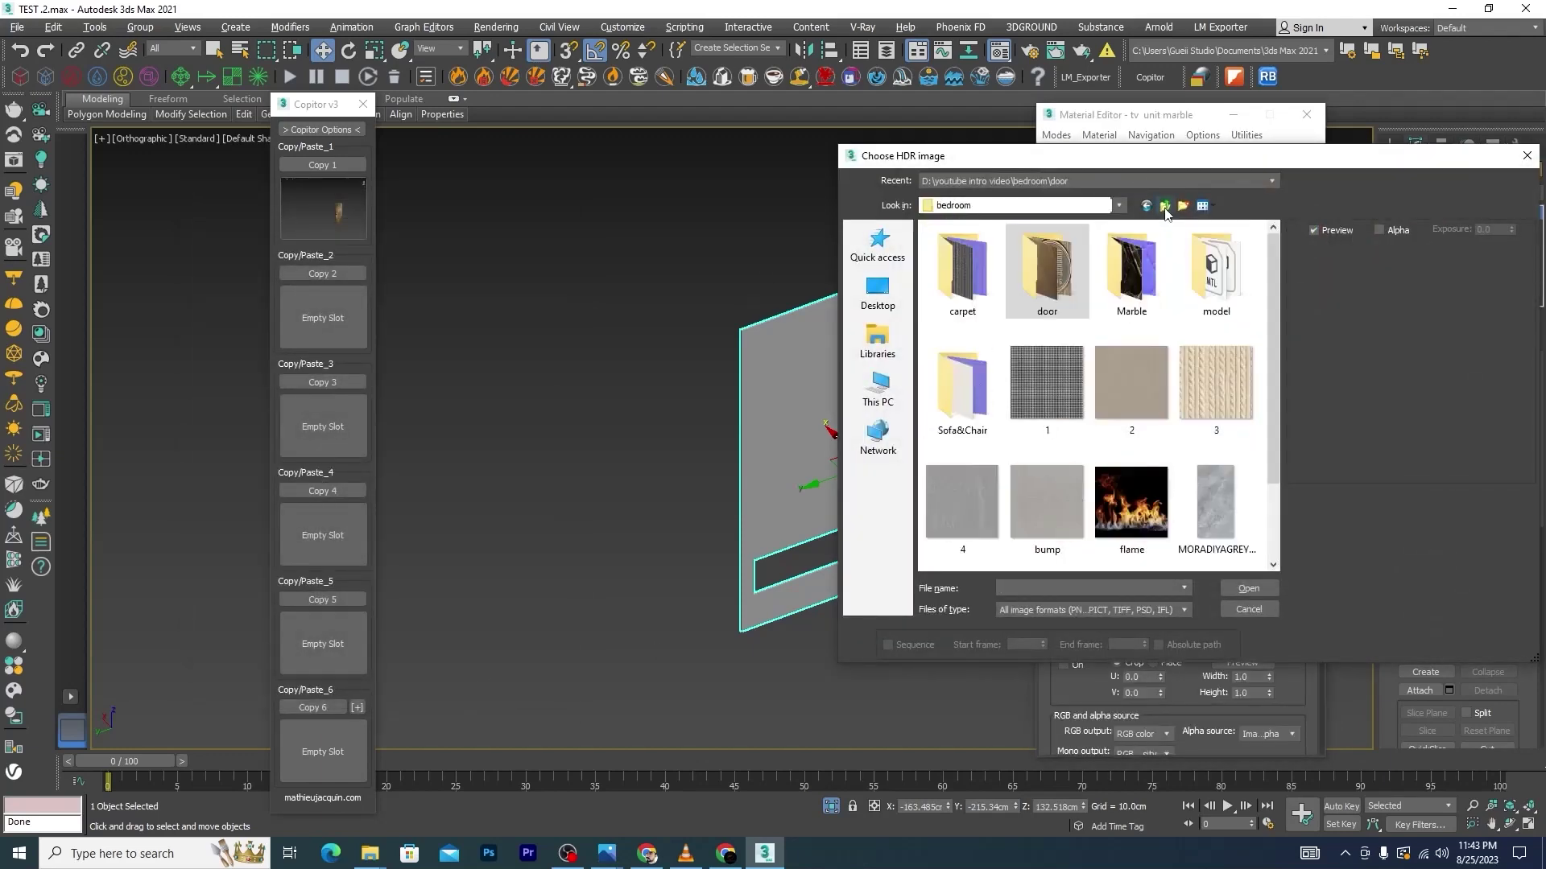
double_click(1131, 289)
click(962, 265)
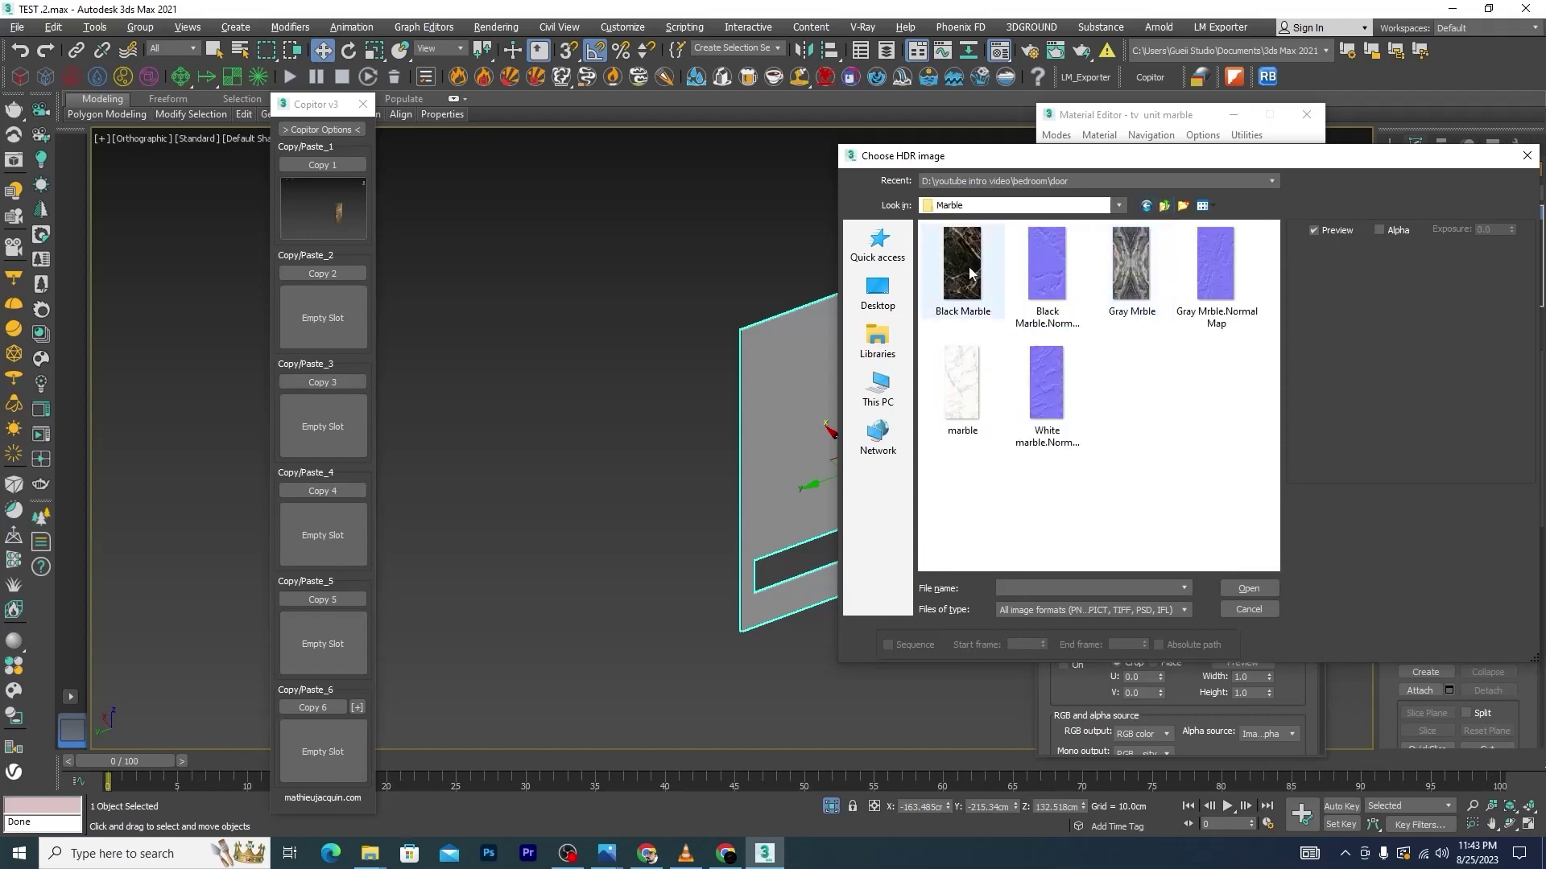
click(1250, 591)
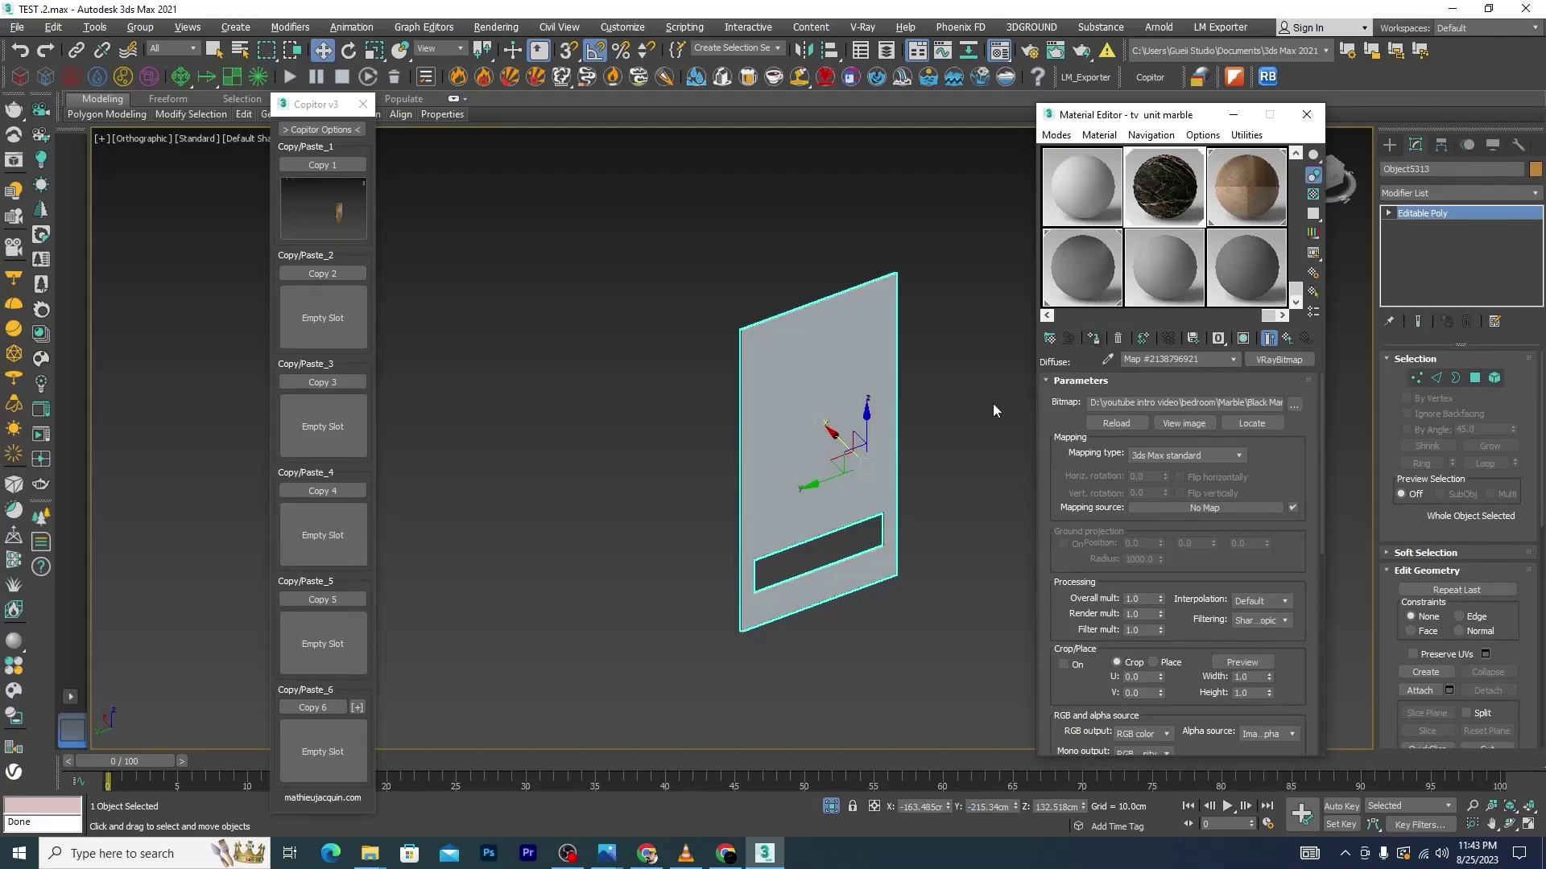
scroll(997, 410, up, 5)
click(1243, 339)
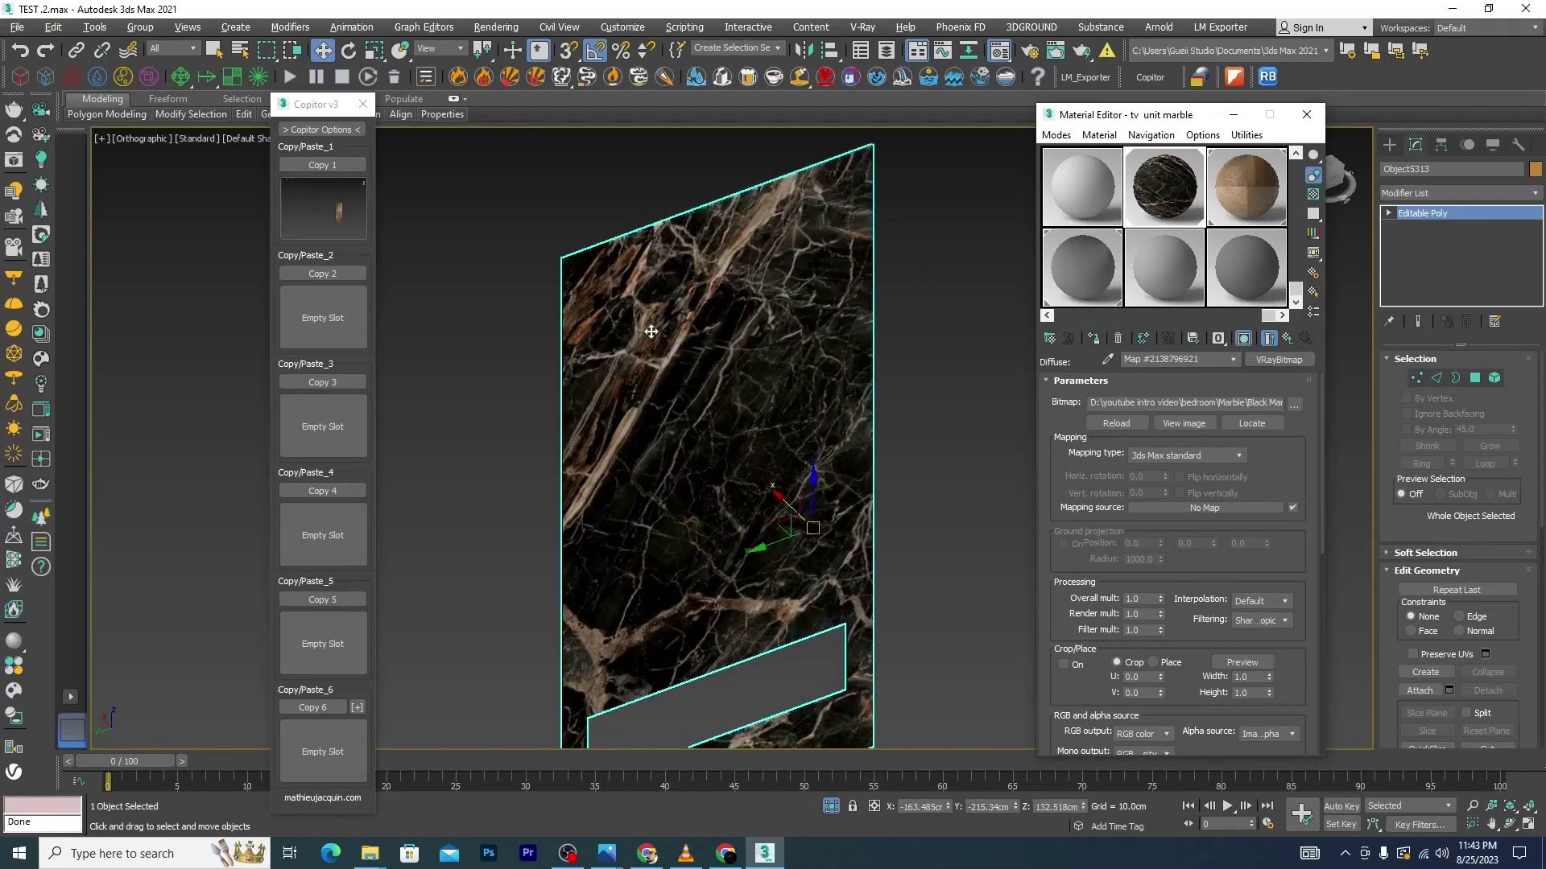
Copy the Black Marble diffuse map
scroll(694, 415, down, 2)
scroll(694, 415, up, 2)
middle_drag(918, 371, 883, 384)
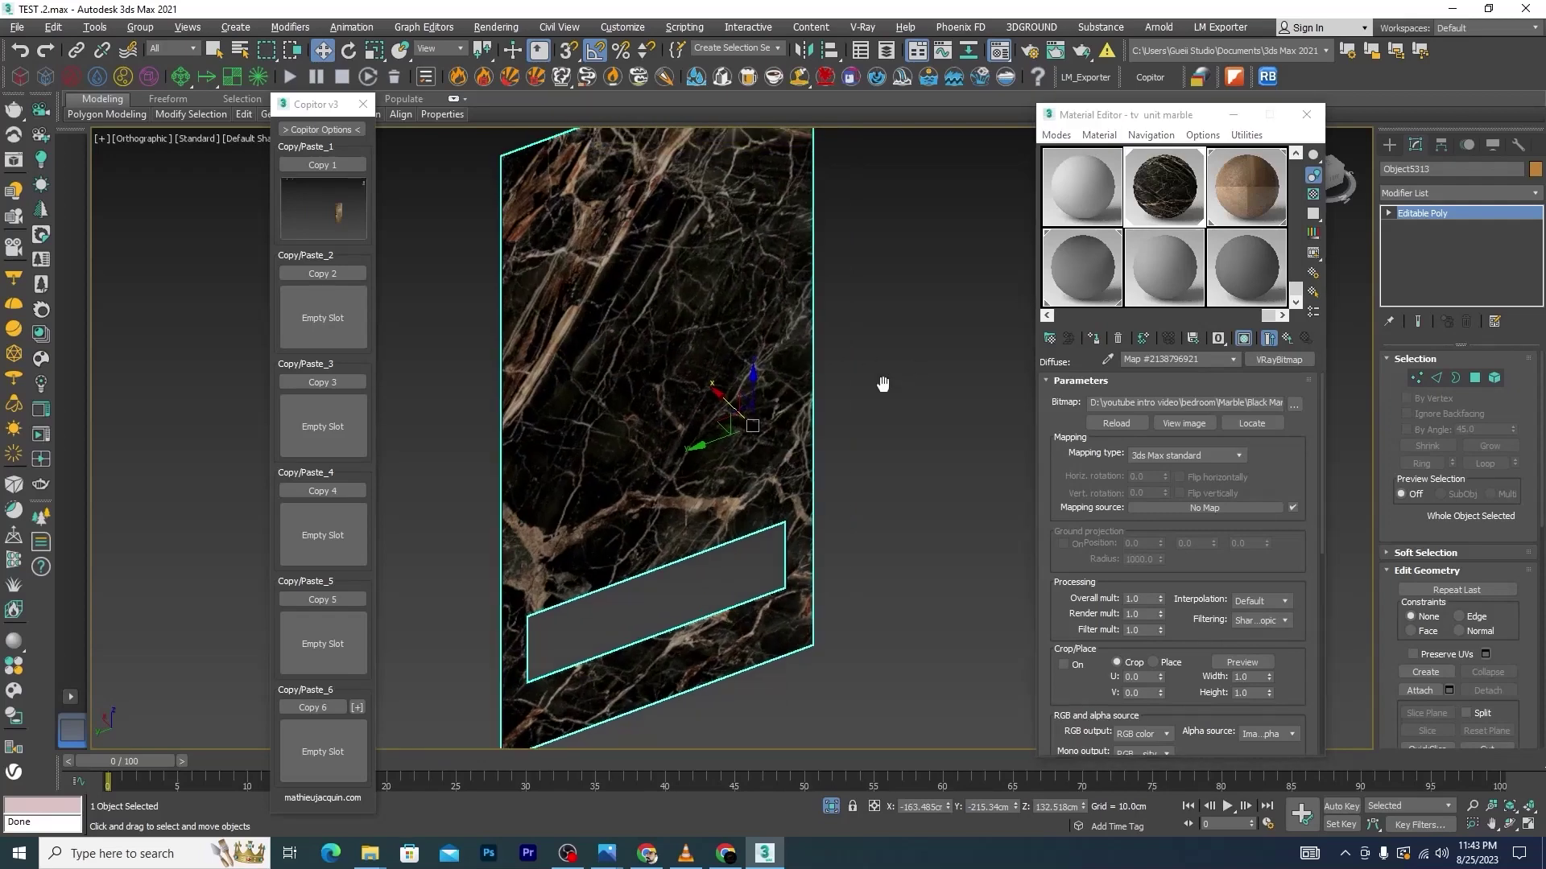
click(1286, 339)
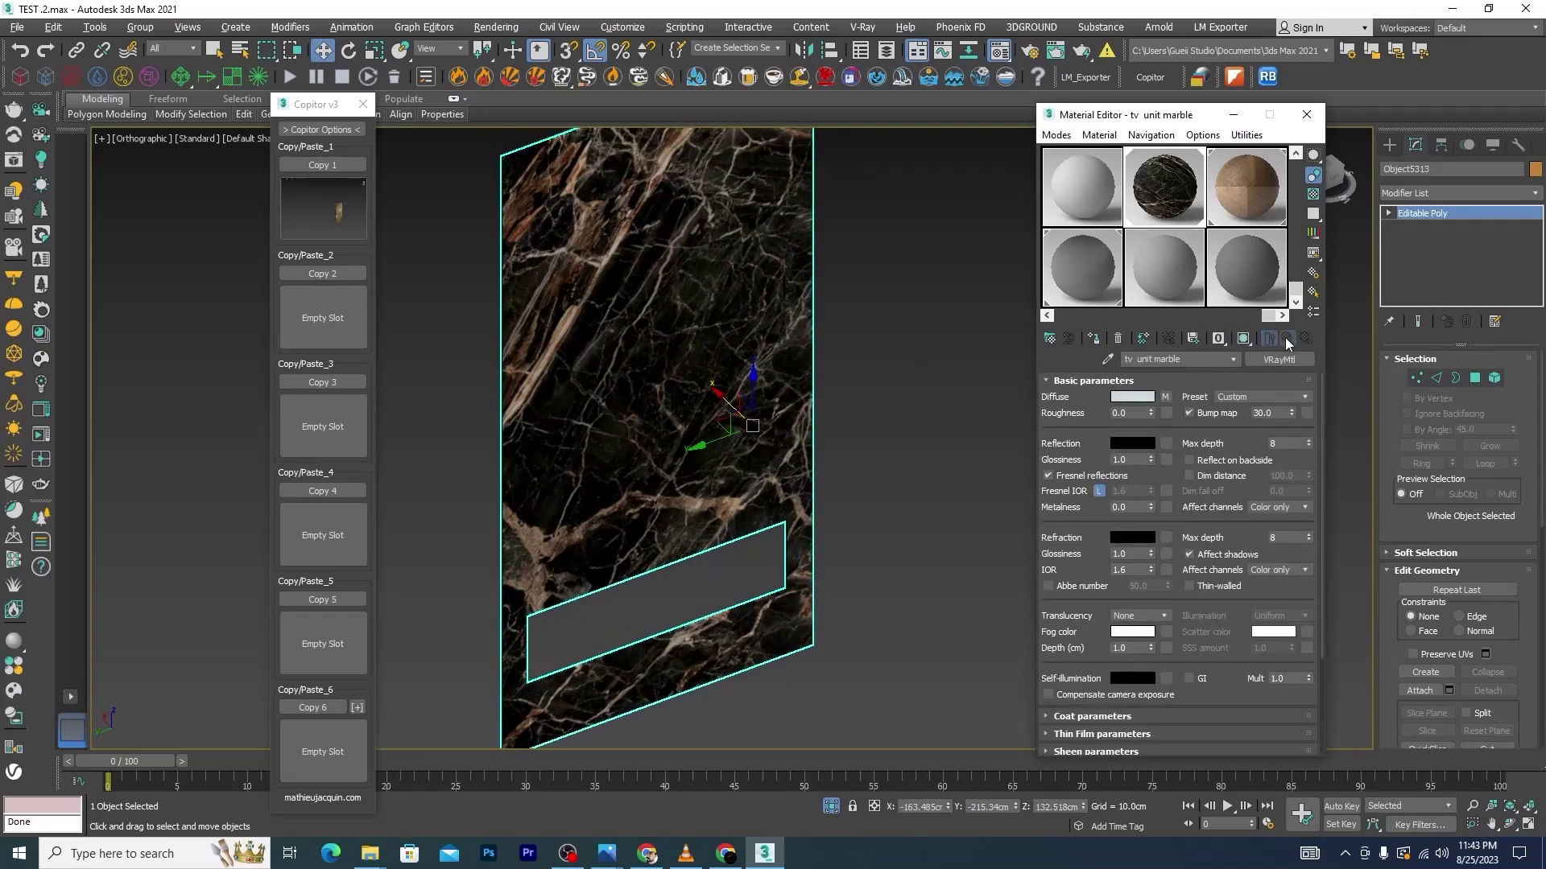
right_click(1168, 397)
click(1197, 419)
Add a monochrome Color Correction map to Reflection, using a pasted copy of the marble bitmap as input
click(1167, 447)
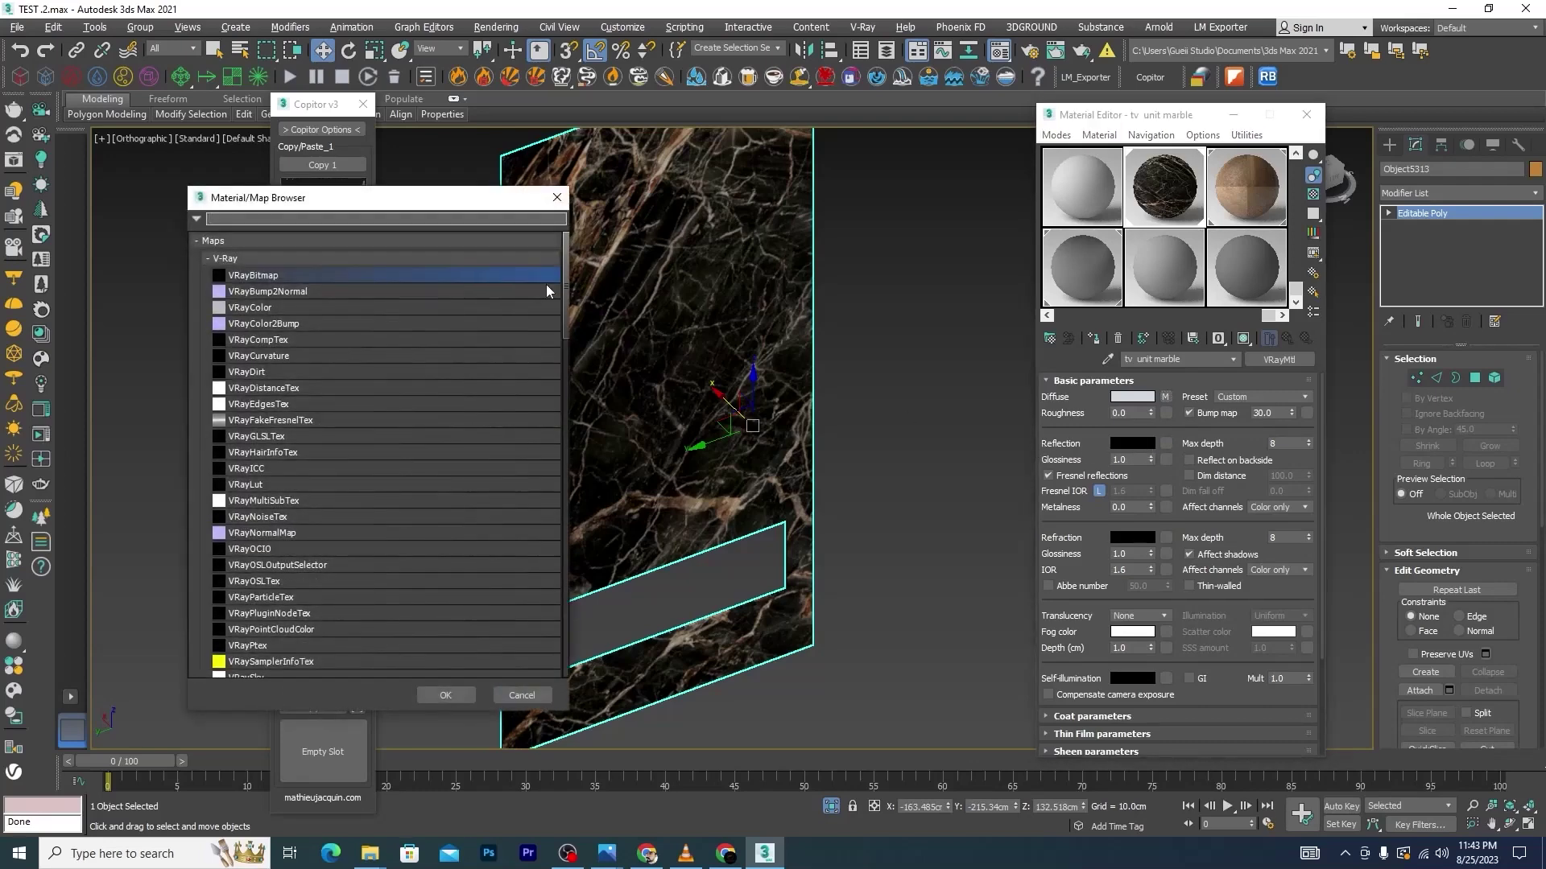
mouse_move(560, 283)
mouse_down()
mouse_move(549, 446)
mouse_move(519, 418)
mouse_up()
click(287, 391)
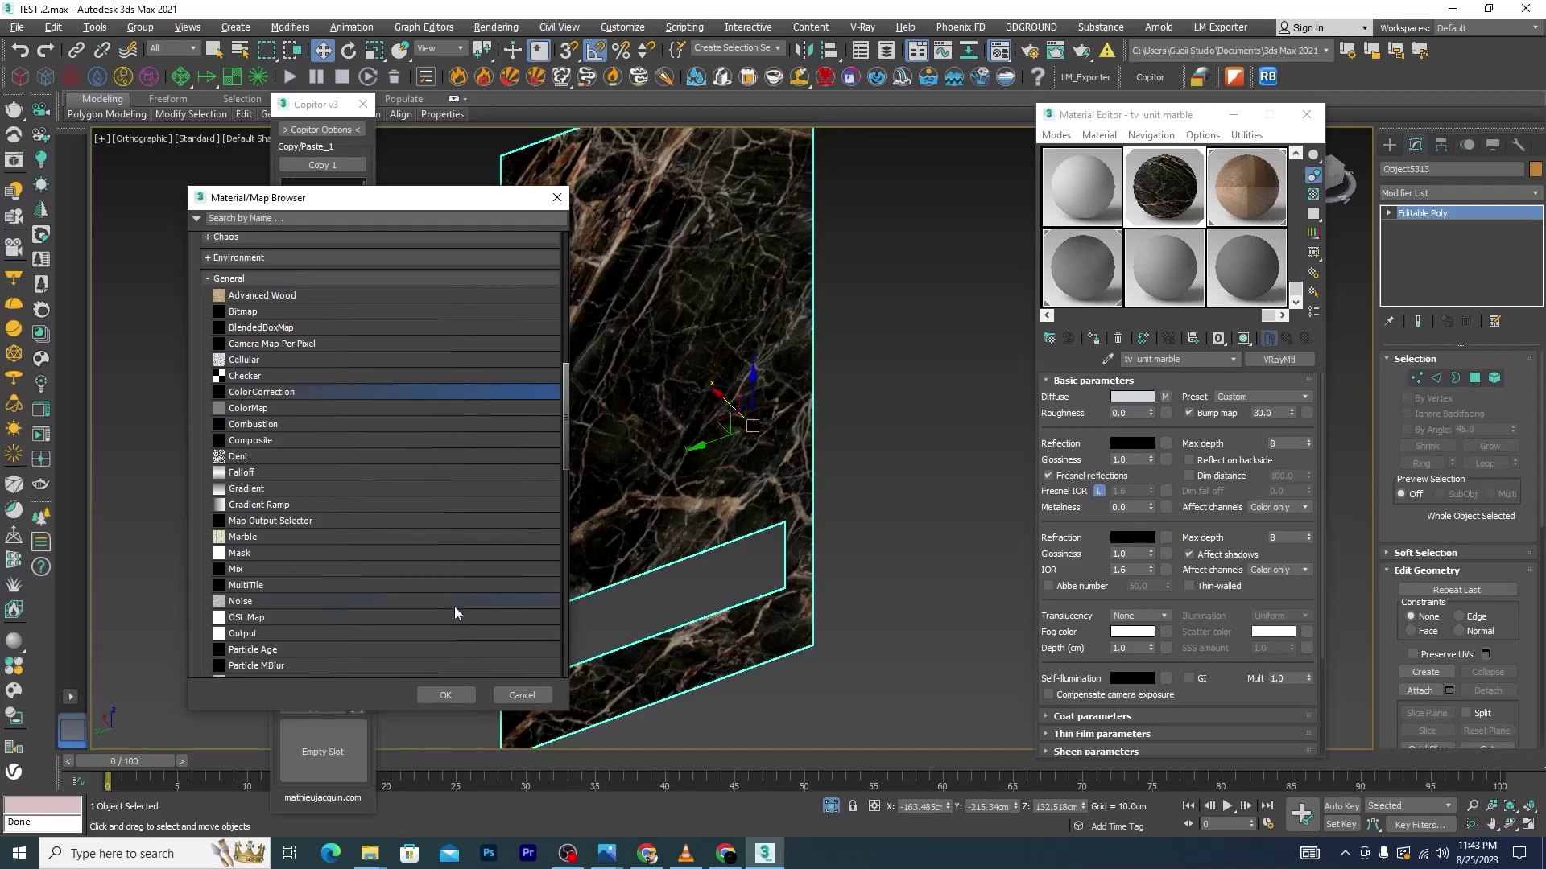
click(445, 696)
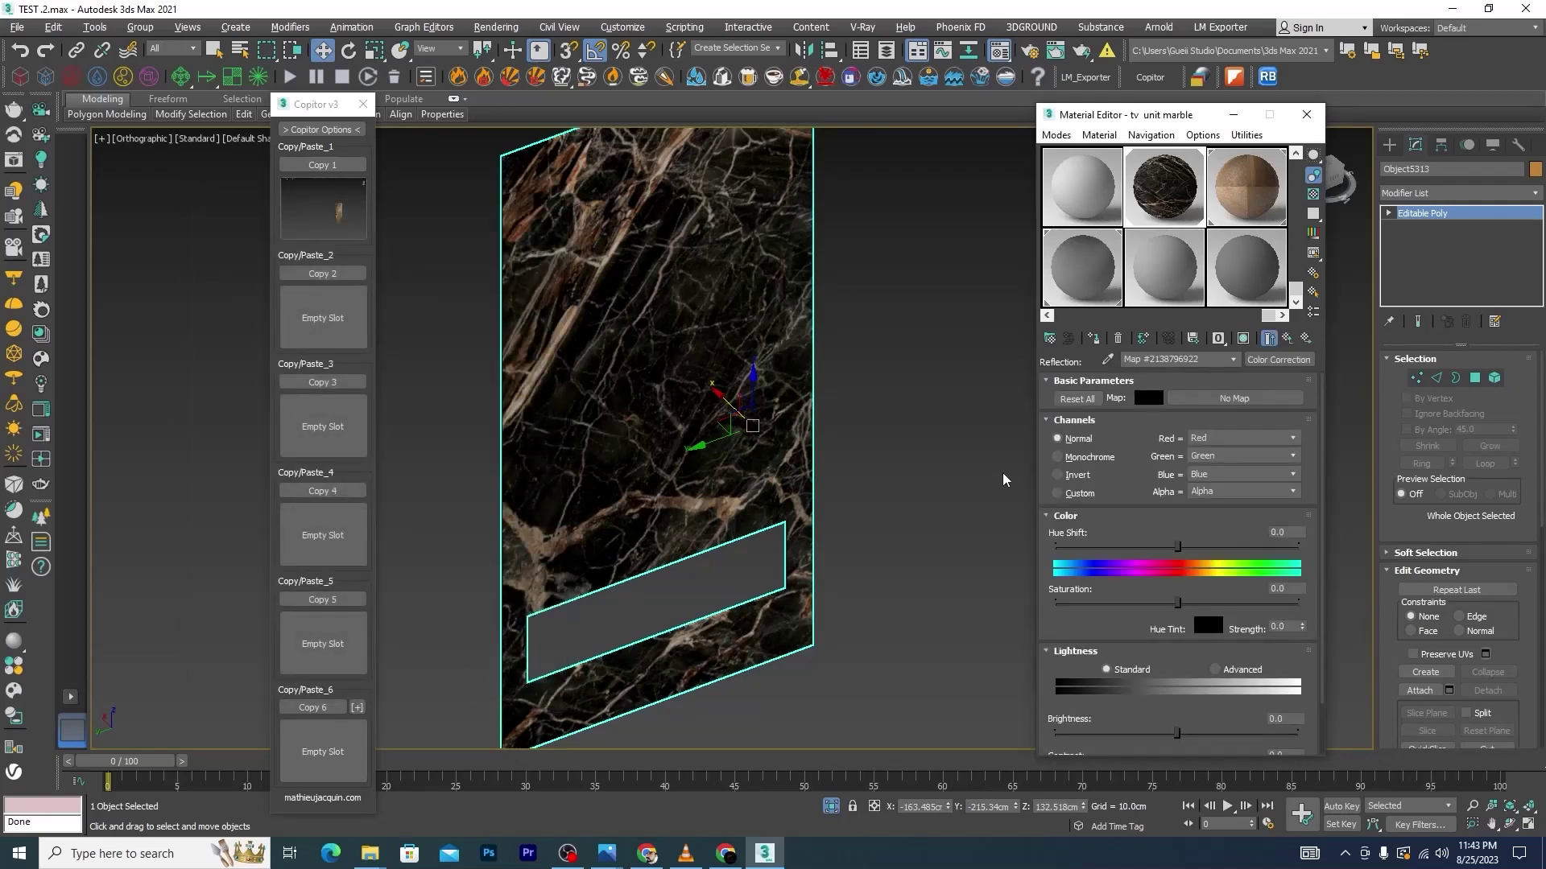
click(1058, 457)
right_click(1241, 404)
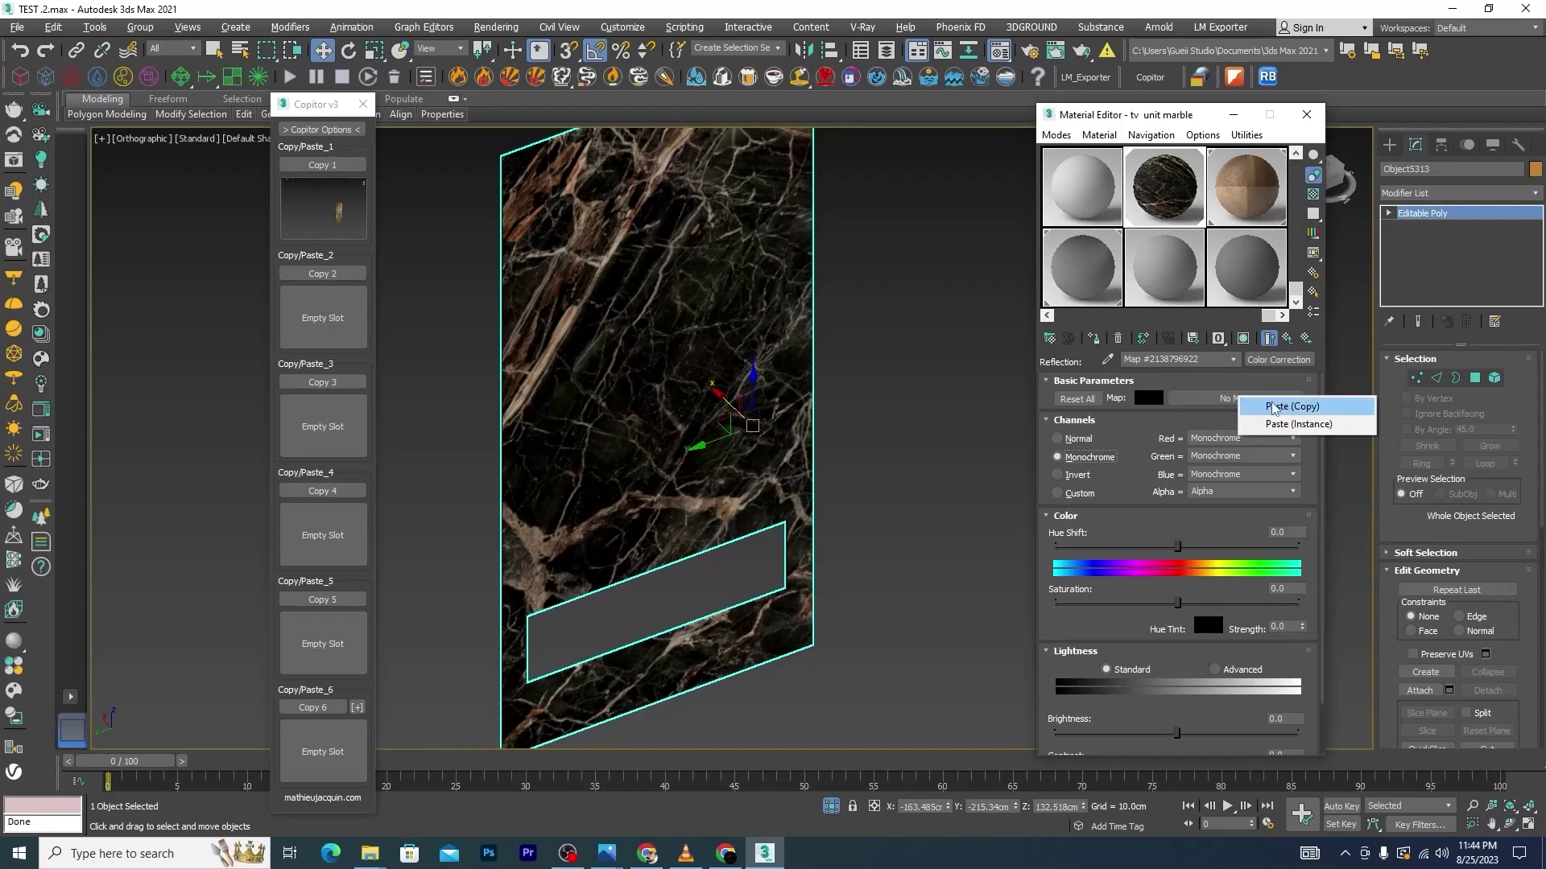
click(1273, 406)
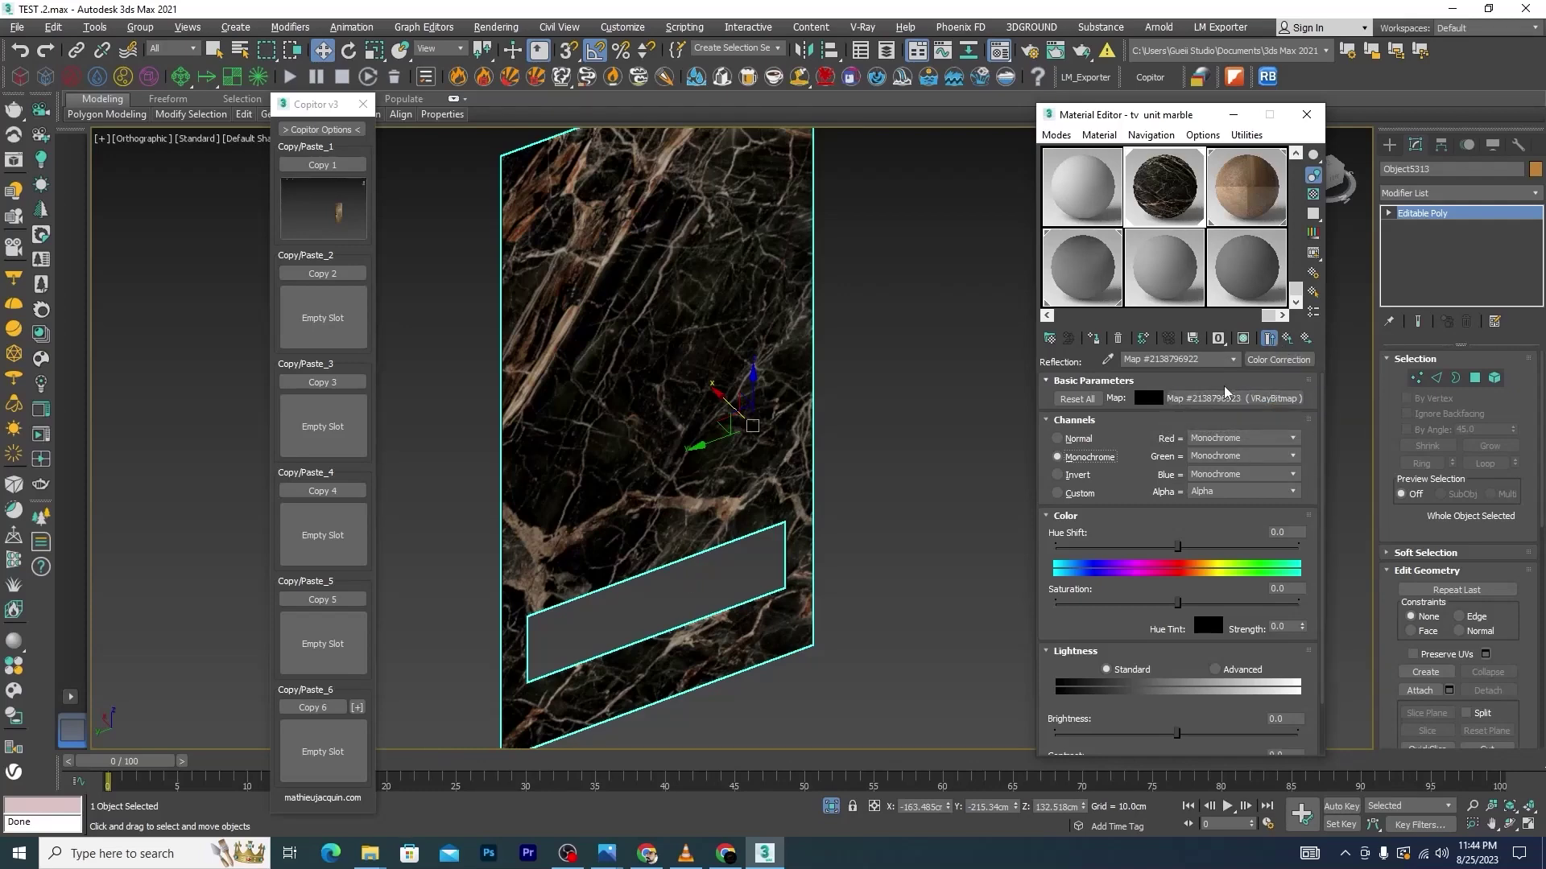
click(1288, 338)
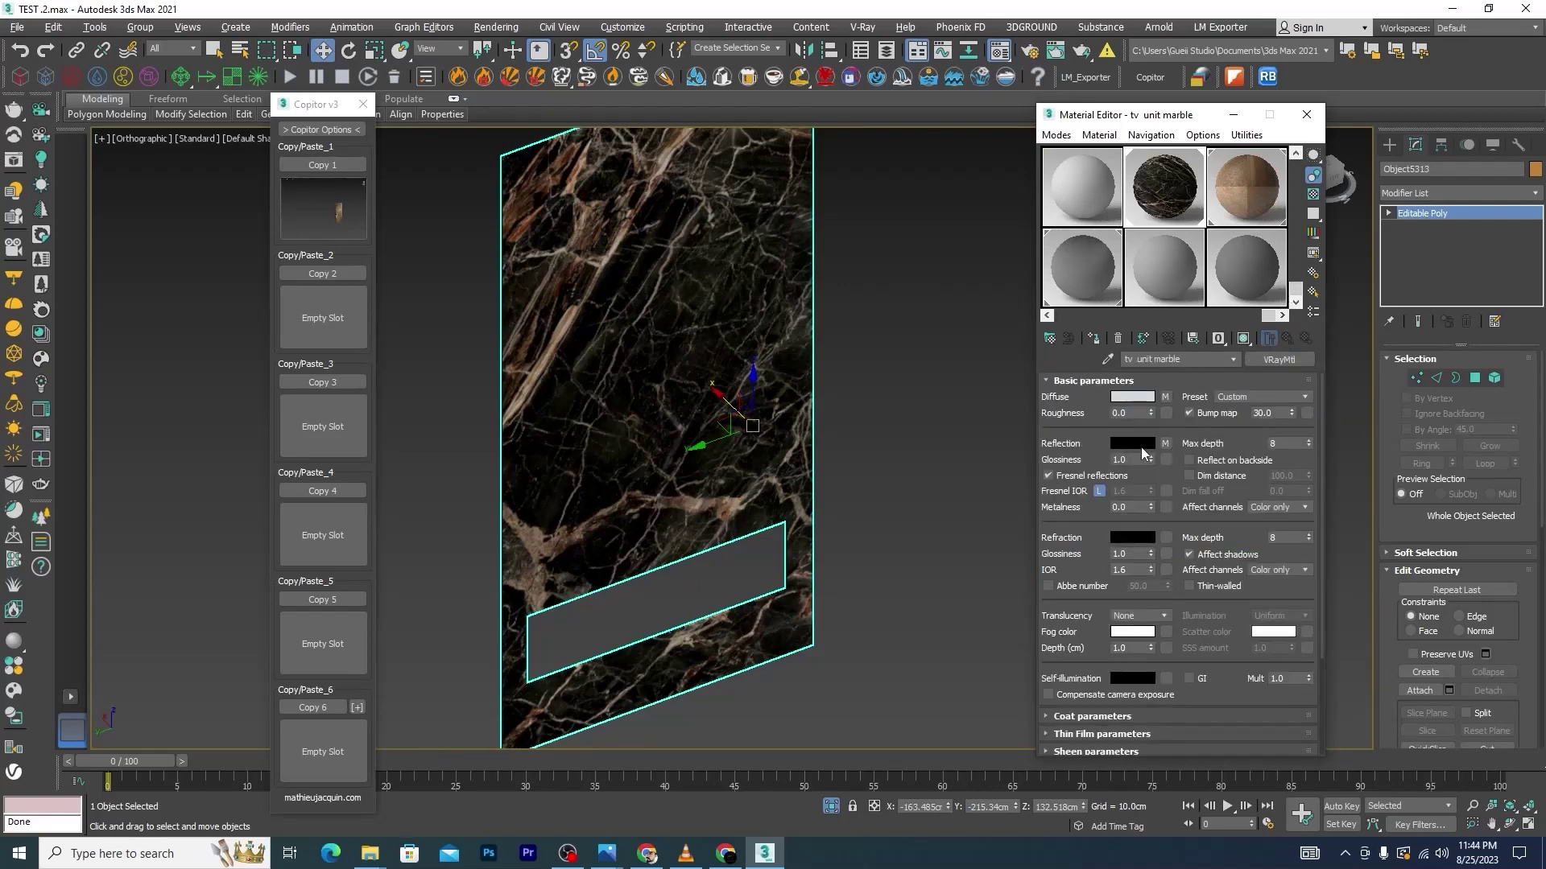
Set the reflection colour to grey 208 and glossiness to 0.85
click(1142, 445)
drag(470, 114, 471, 206)
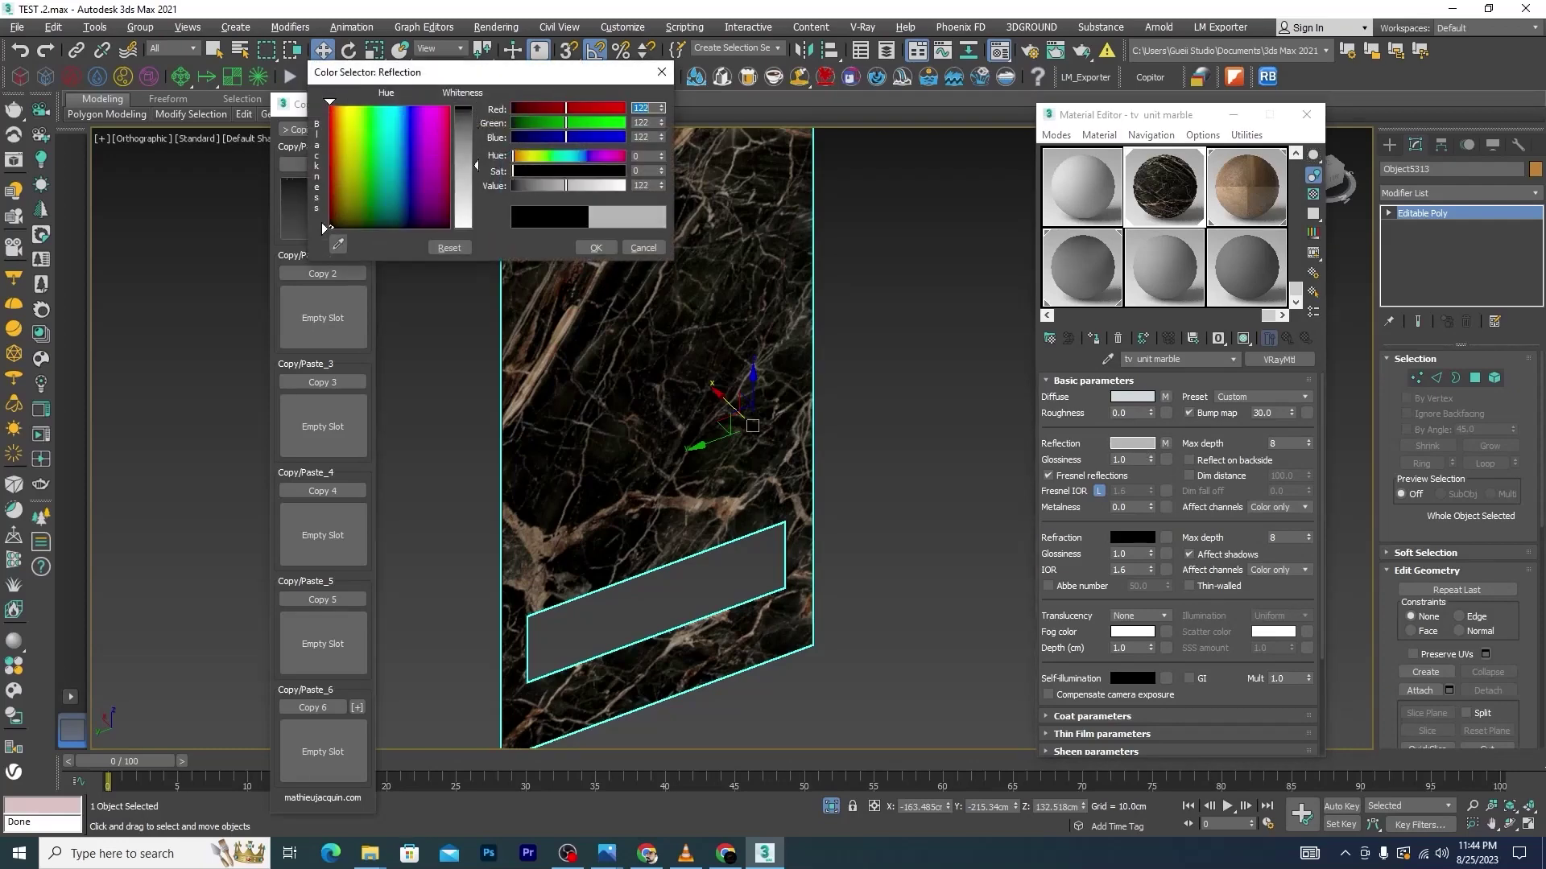
click(596, 247)
drag(1125, 460, 1038, 449)
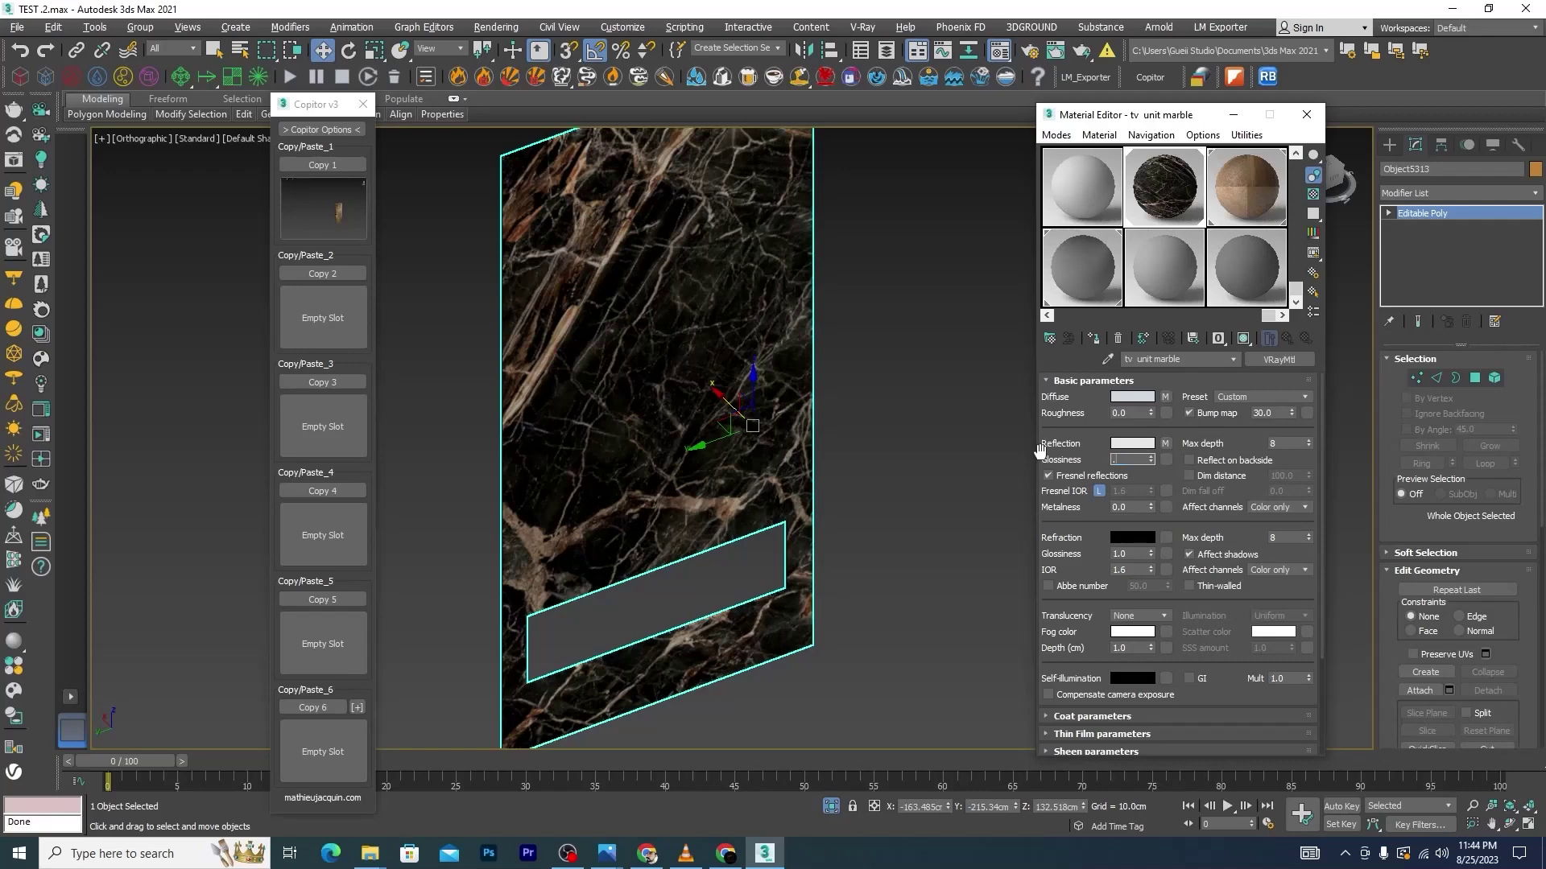
text(0.85)
Copy the colour-corrected reflection map into the Bump slot, then deselect the panel
right_click(1165, 444)
click(1202, 474)
drag(1322, 467, 1329, 602)
click(1050, 748)
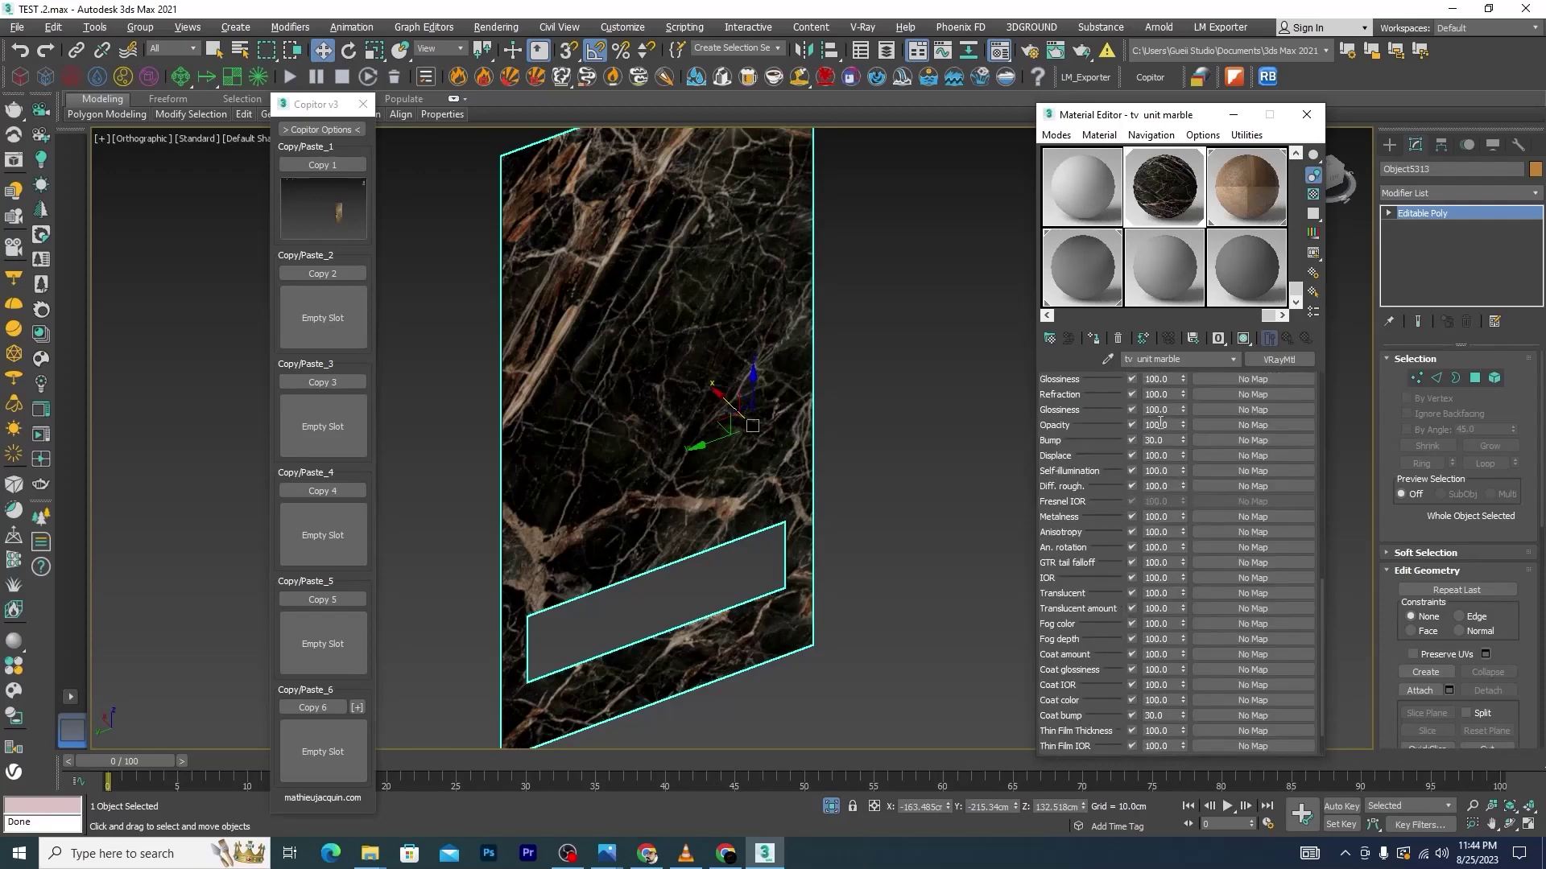
right_click(1229, 443)
click(1264, 467)
scroll(838, 419, down, 3)
click(837, 419)
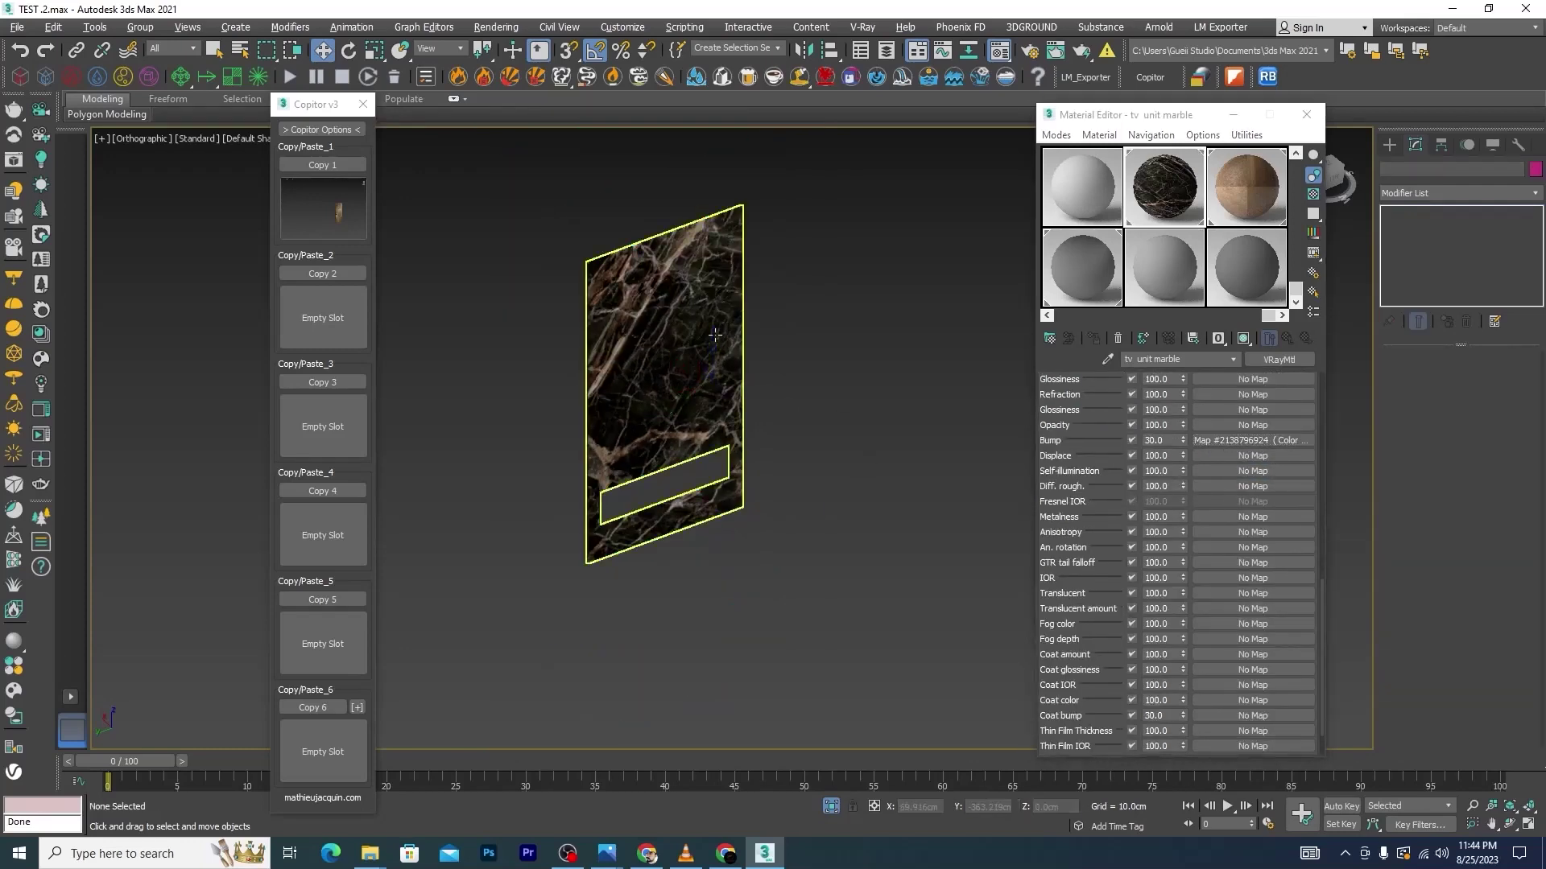
Minimize the Material Editor, orbit the view, then view the 4.png reference in Photos
click(1233, 114)
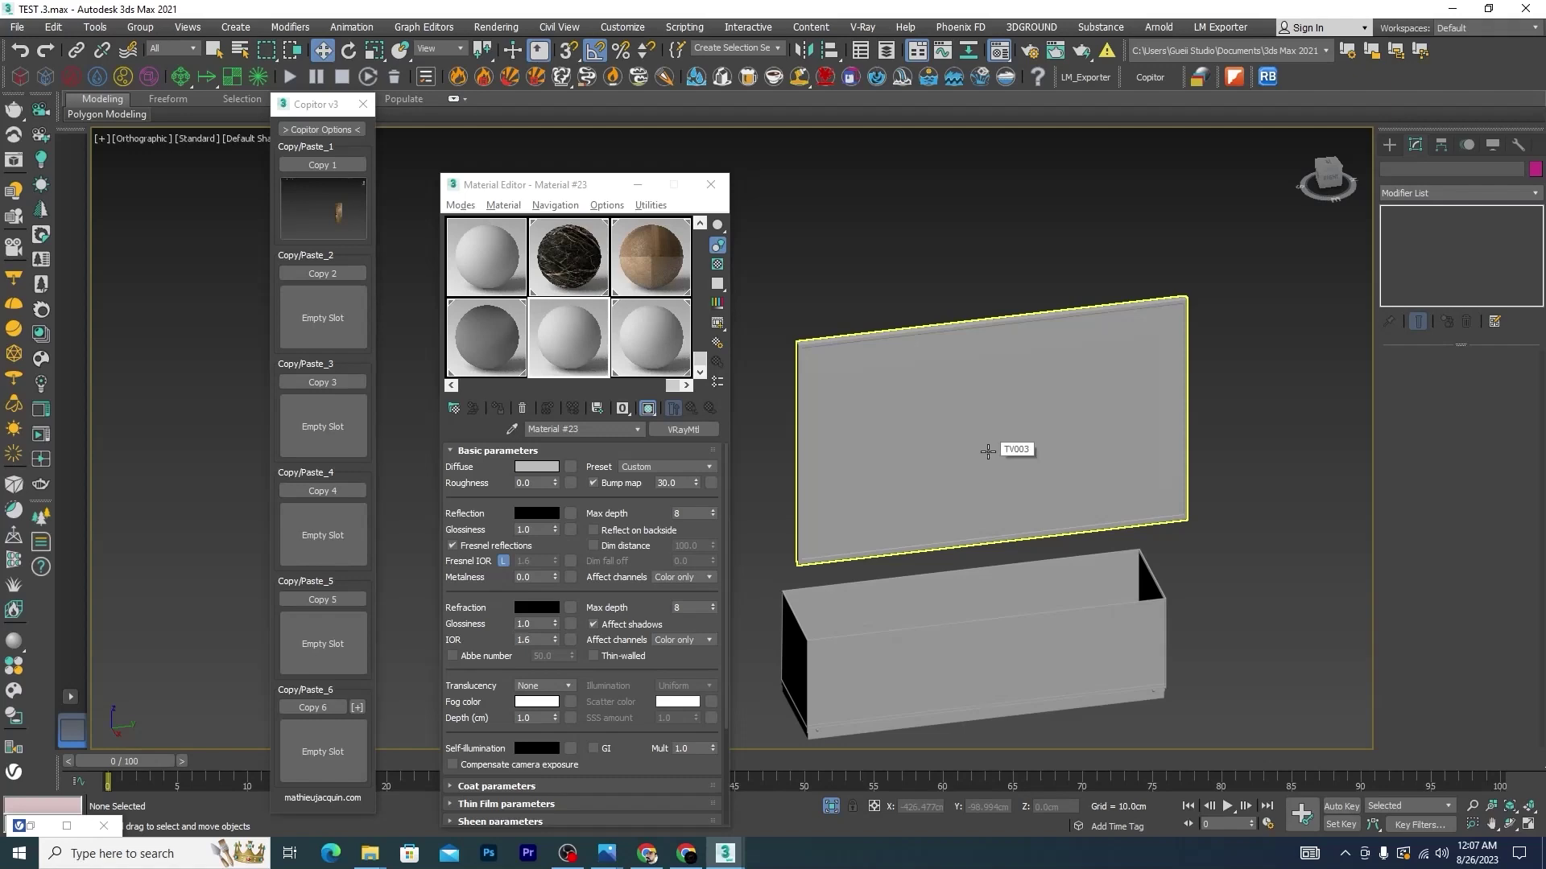
scroll(949, 569, down, 5)
mouse_move(968, 611)
alt+middle_down()
mouse_move(1036, 635)
mouse_move(1161, 631)
mouse_move(1101, 624)
alt+middle_up()
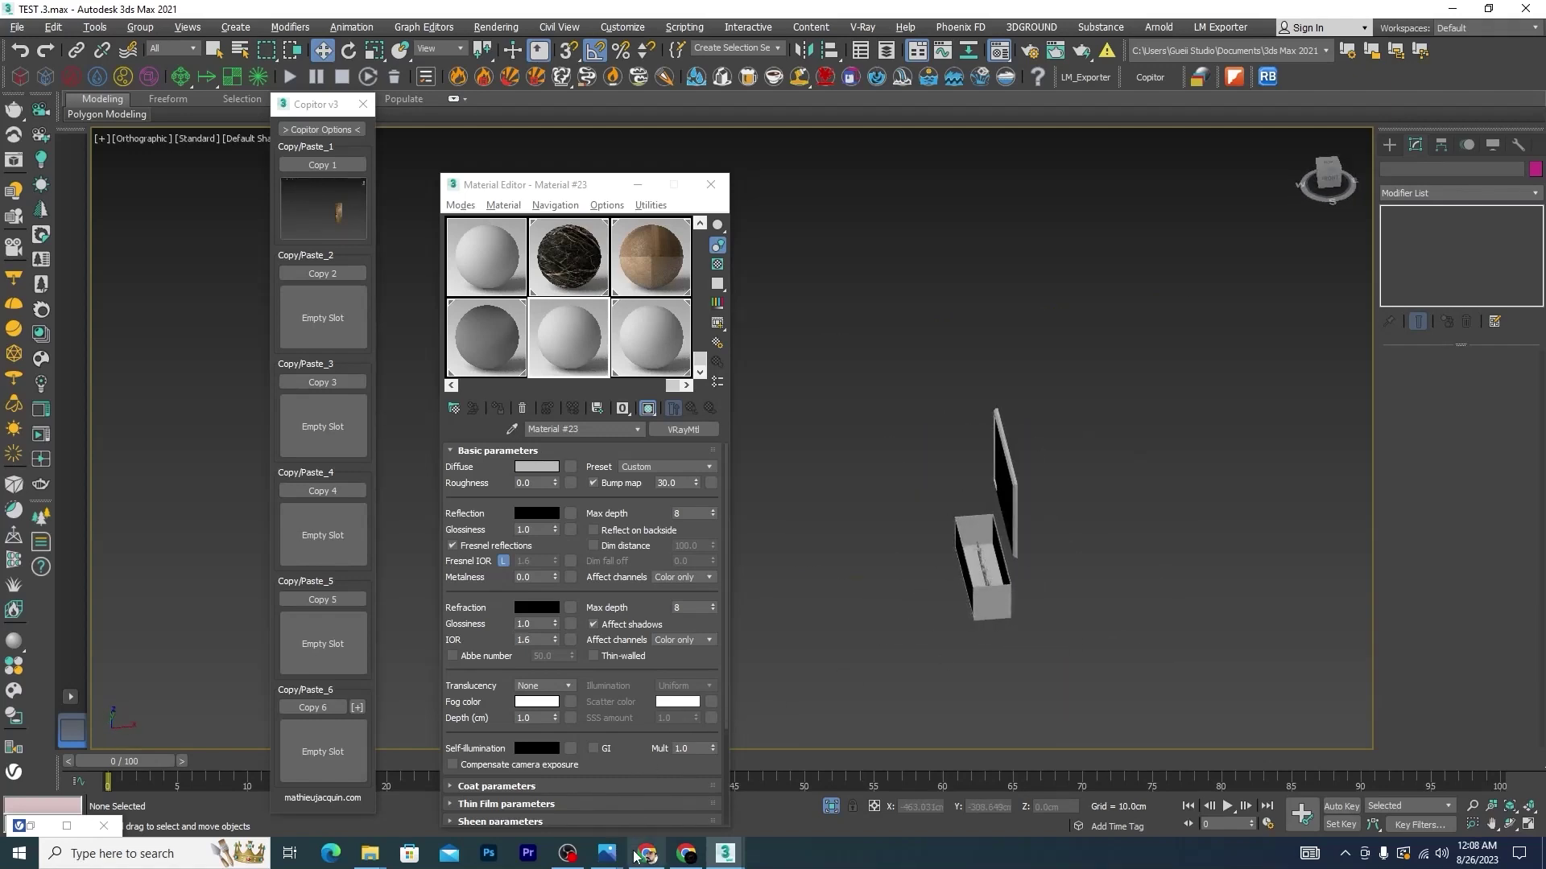
click(606, 853)
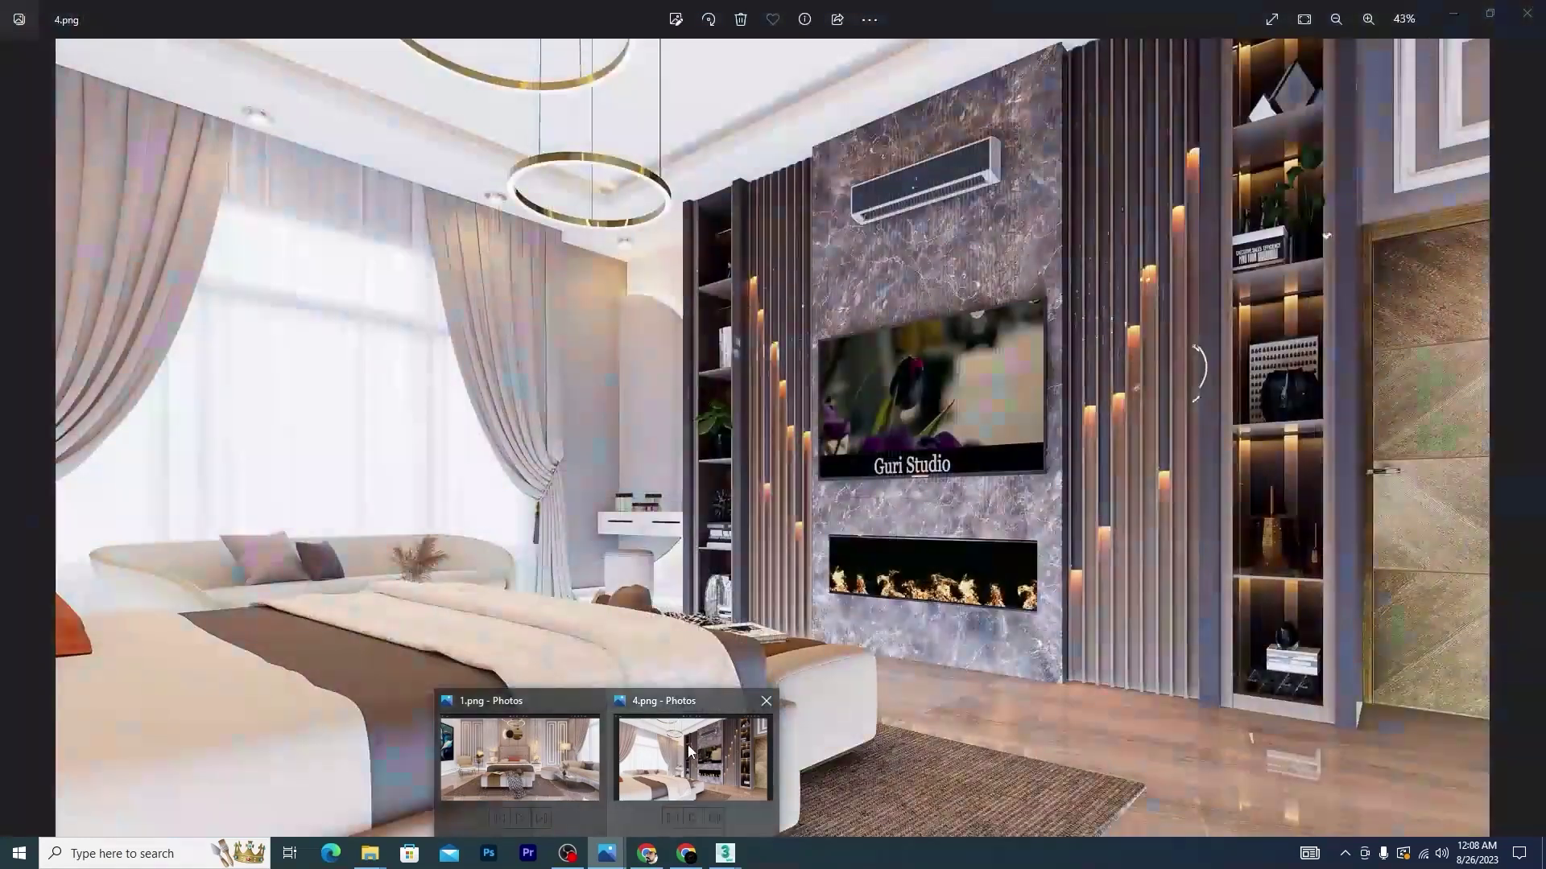
click(692, 756)
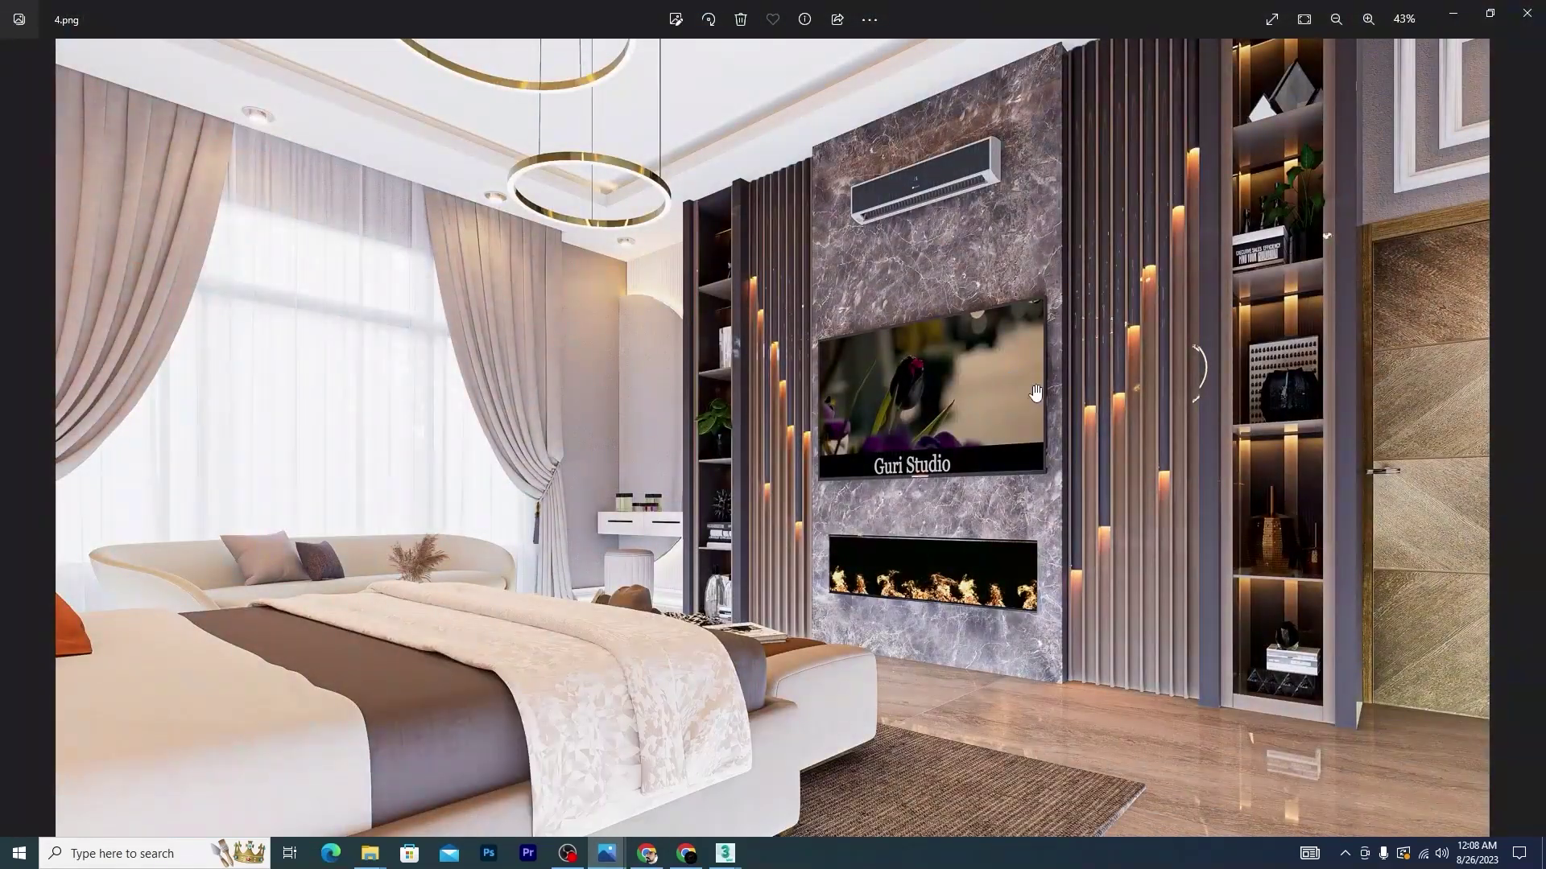
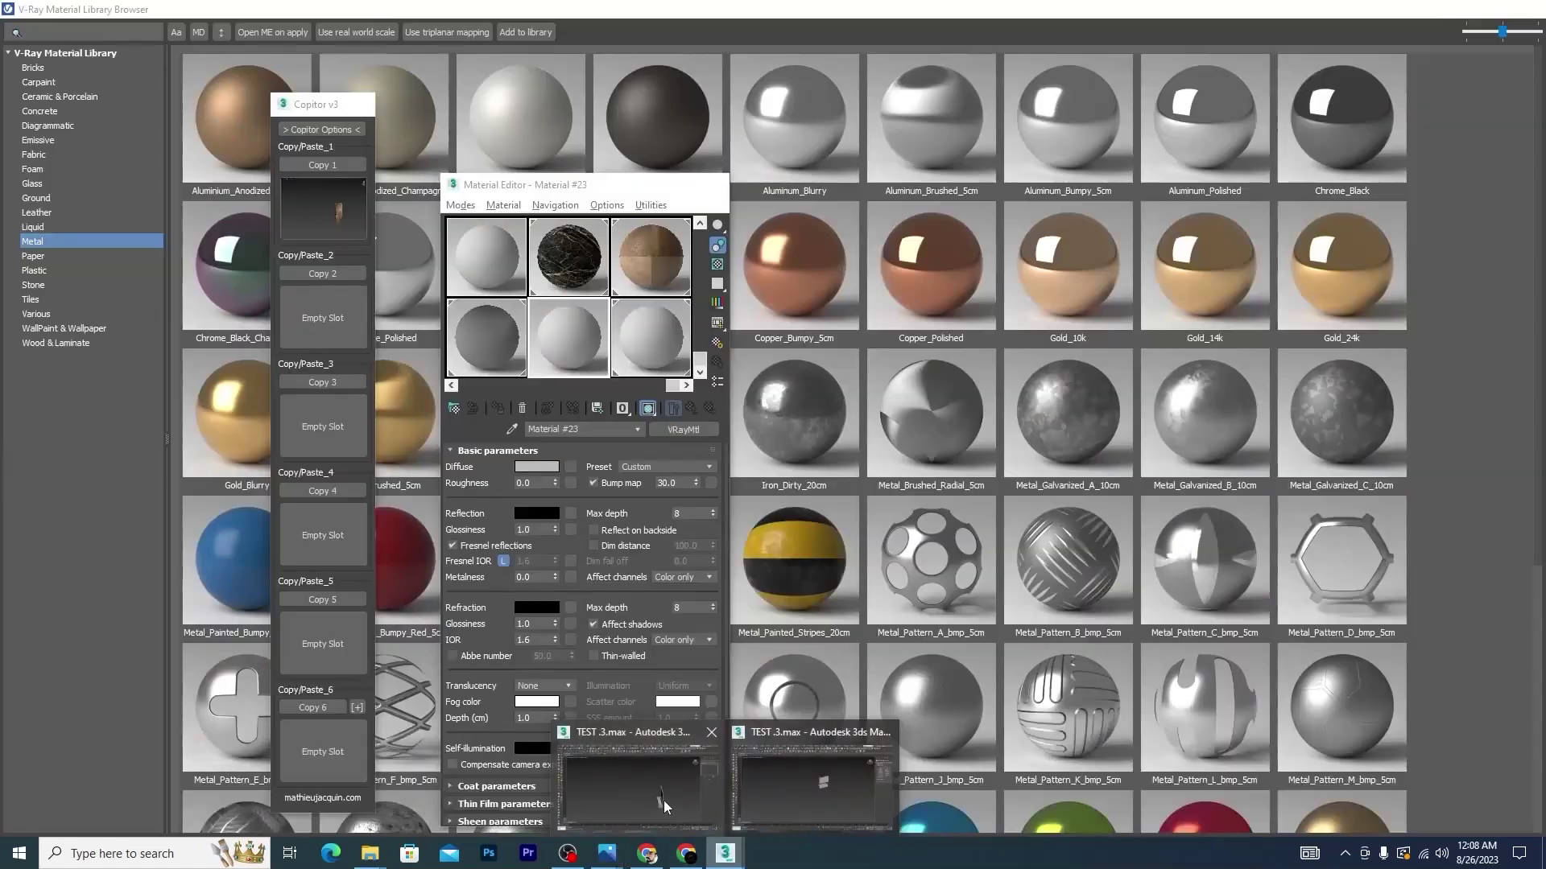
Leave the 4.png reference in Photos and bring the 3ds Max TV panel scene forward
mouse_move(725, 854)
click(664, 800)
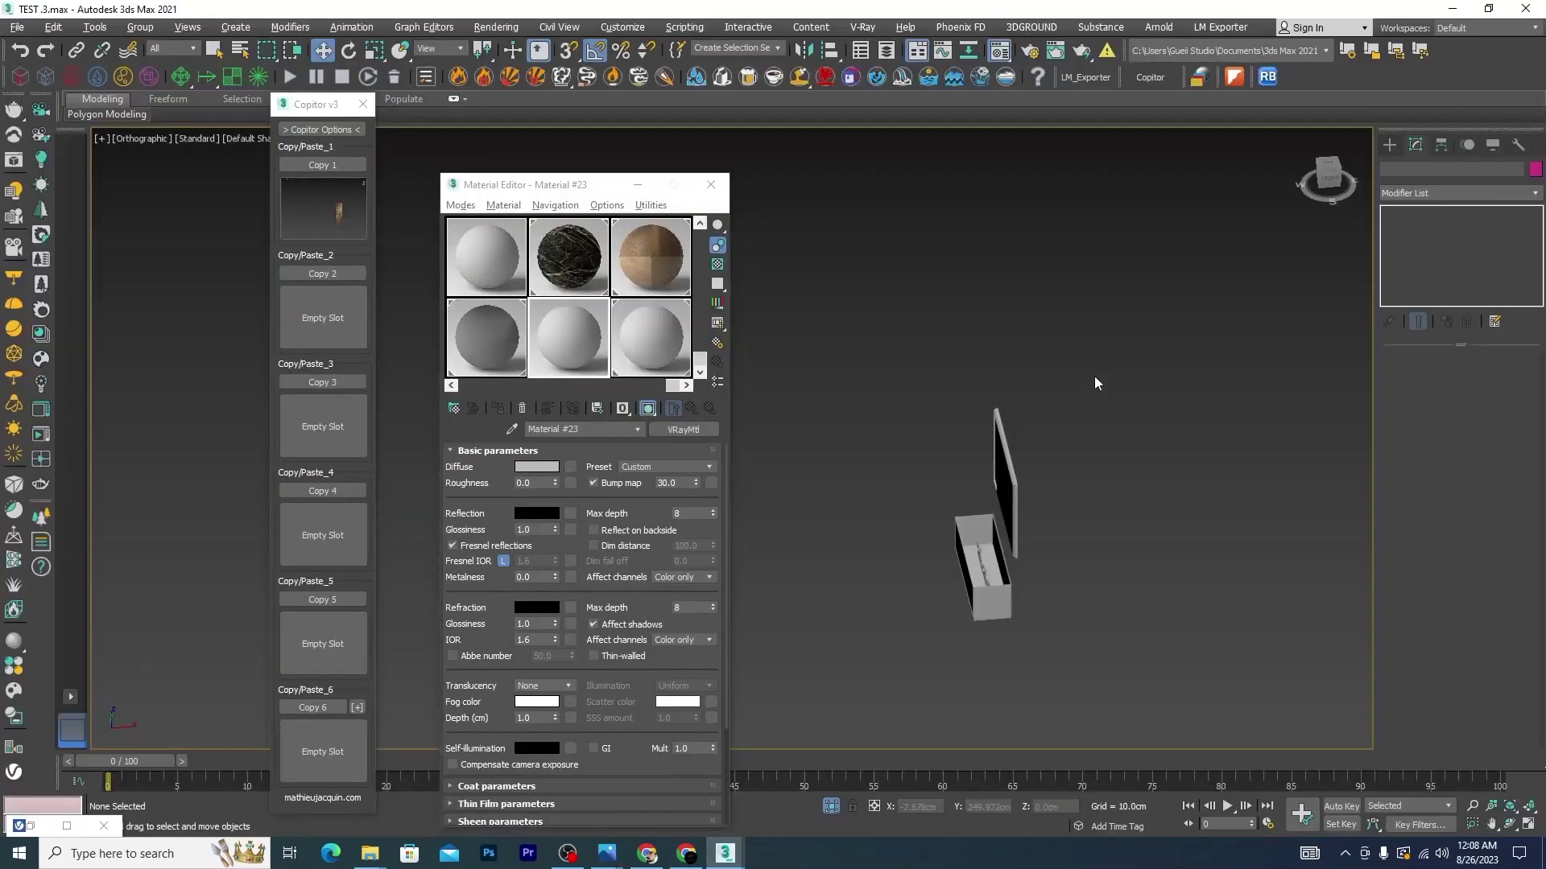
Select the TV panel and orbit the view around it
click(1014, 495)
mouse_move(1039, 507)
alt+middle_down()
mouse_move(1079, 534)
mouse_move(966, 523)
mouse_move(1175, 543)
mouse_move(1277, 530)
alt+middle_up()
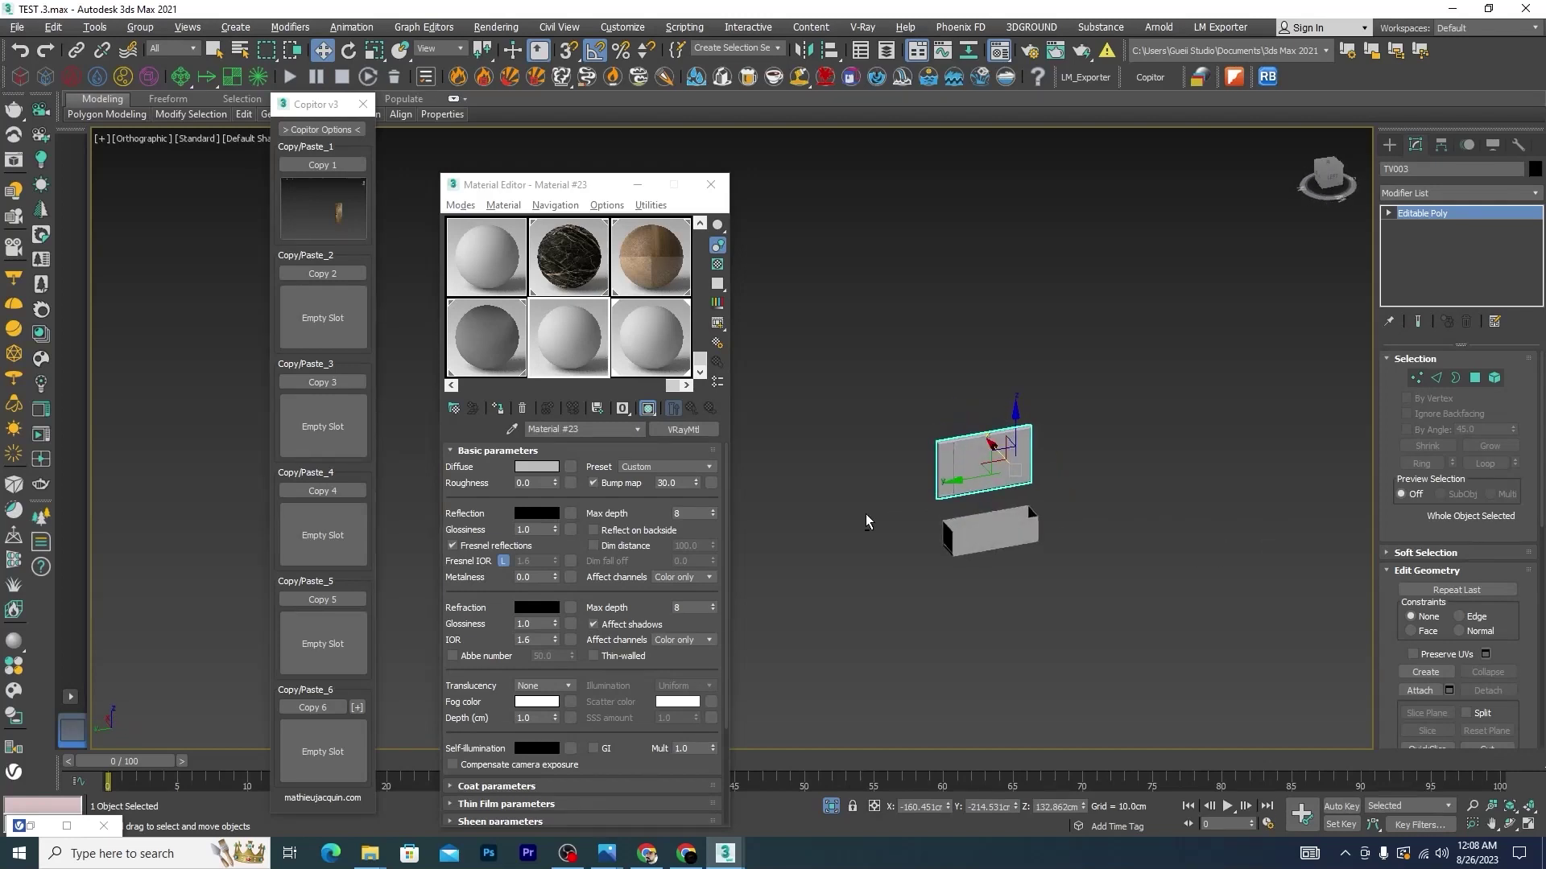
mouse_move(867, 522)
alt+middle_down()
mouse_move(1125, 485)
mouse_move(862, 480)
alt+middle_up()
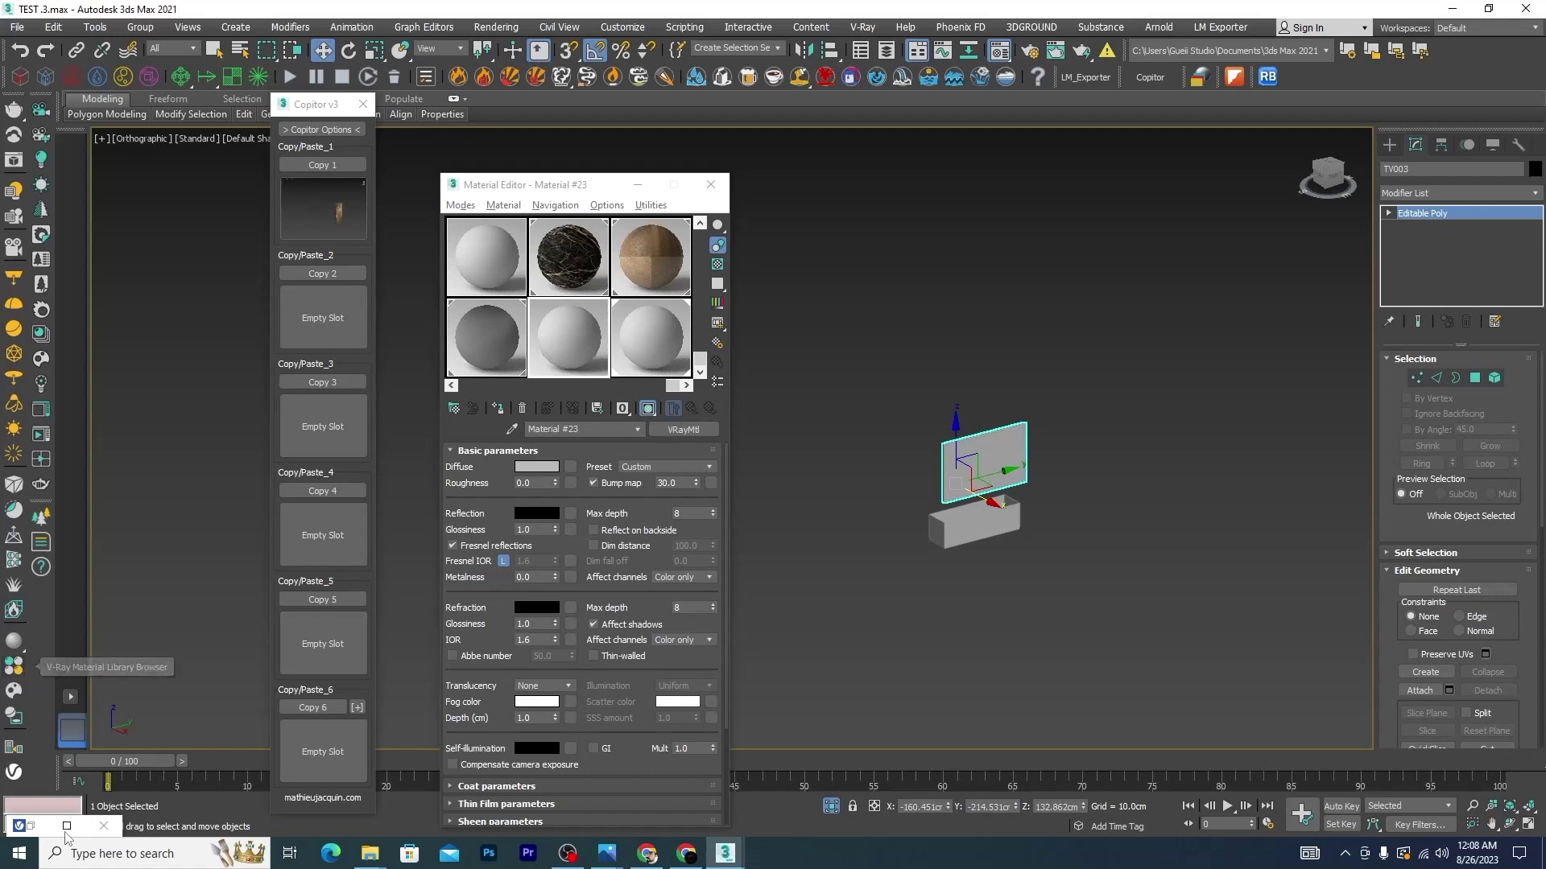
click(113, 853)
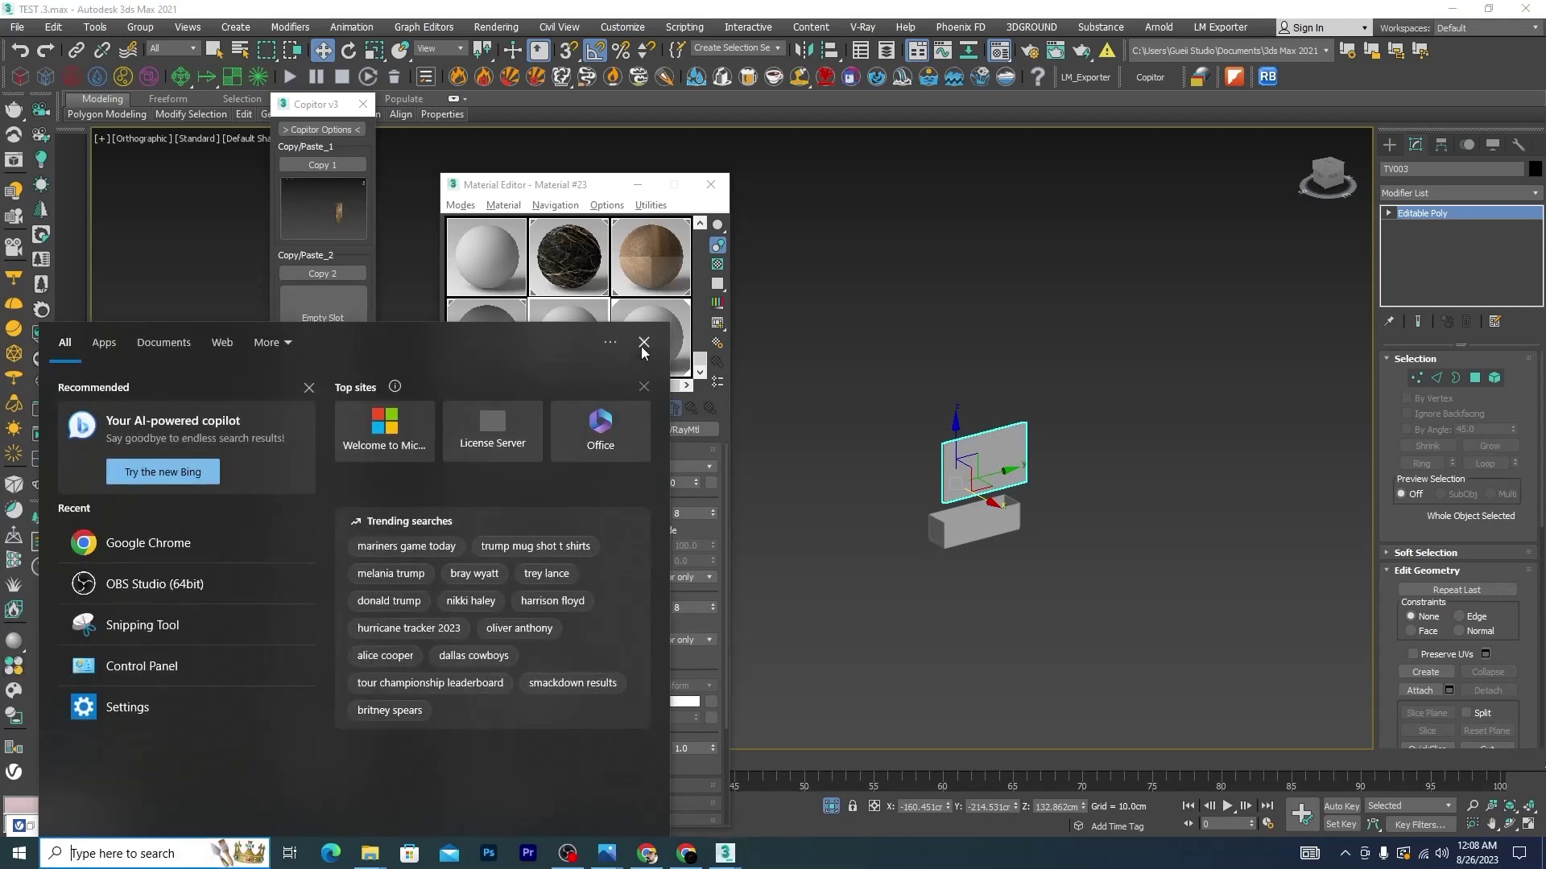
Load Aluminum_Anodized_DarkGray from the V-Ray library and assign it to the TV panel
click(643, 345)
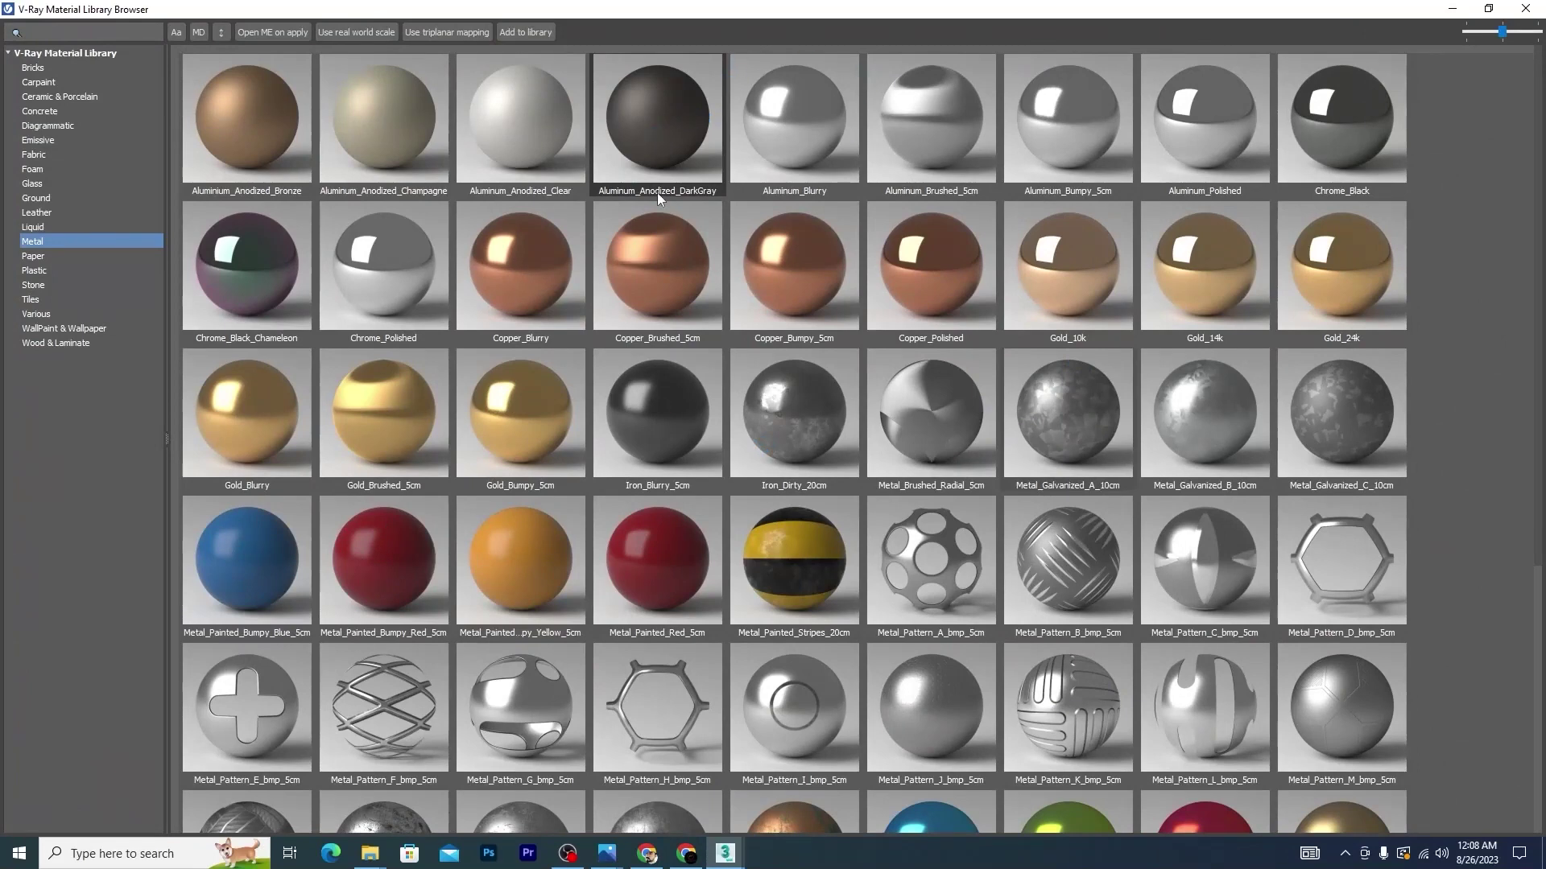
right_click(646, 128)
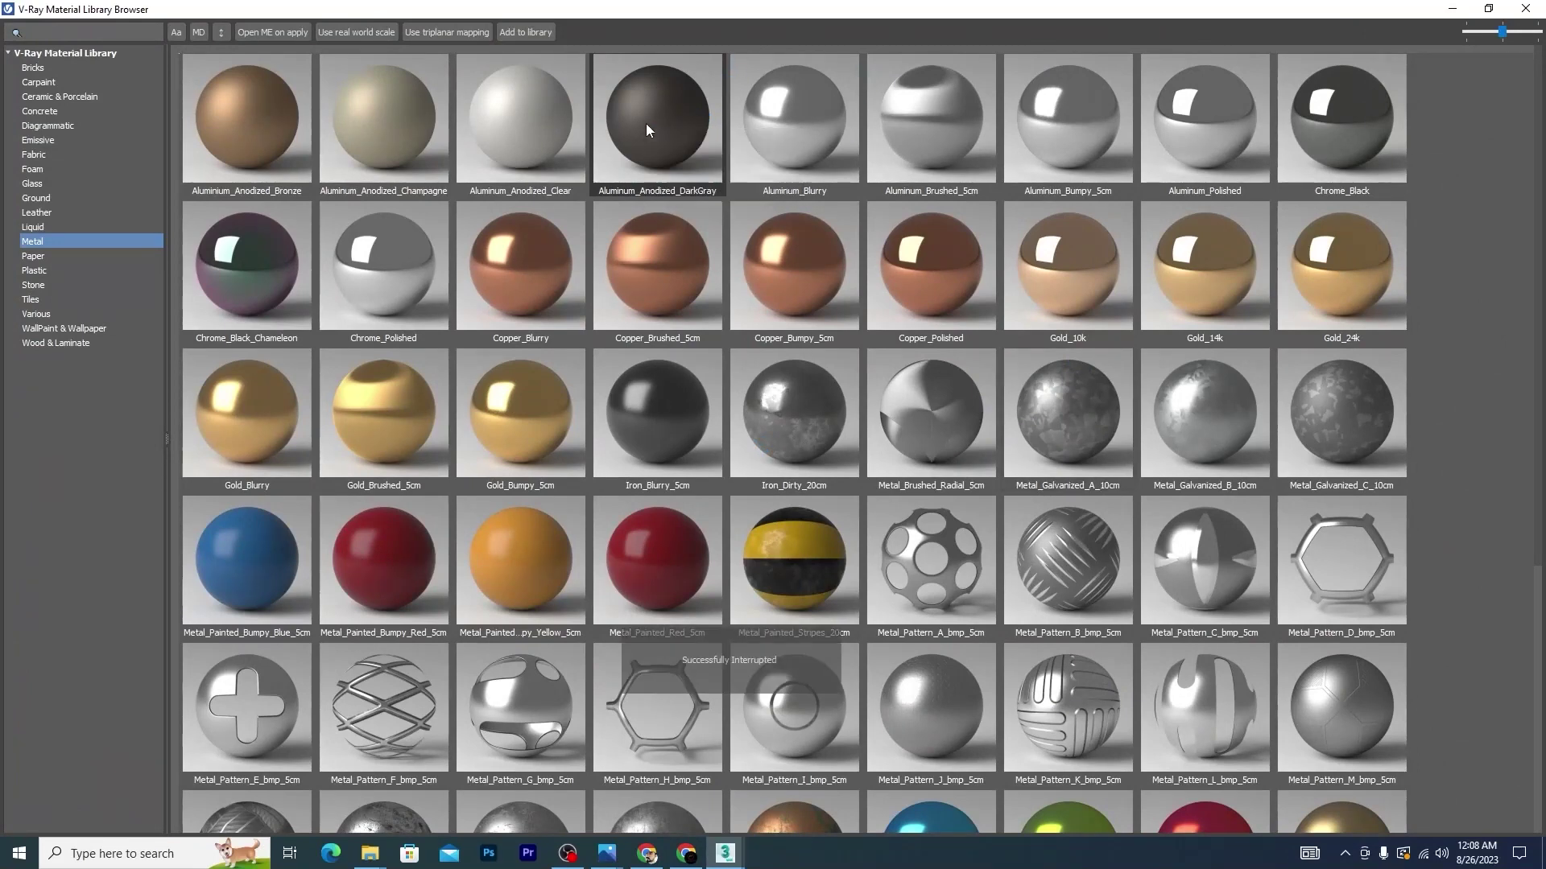
click(673, 141)
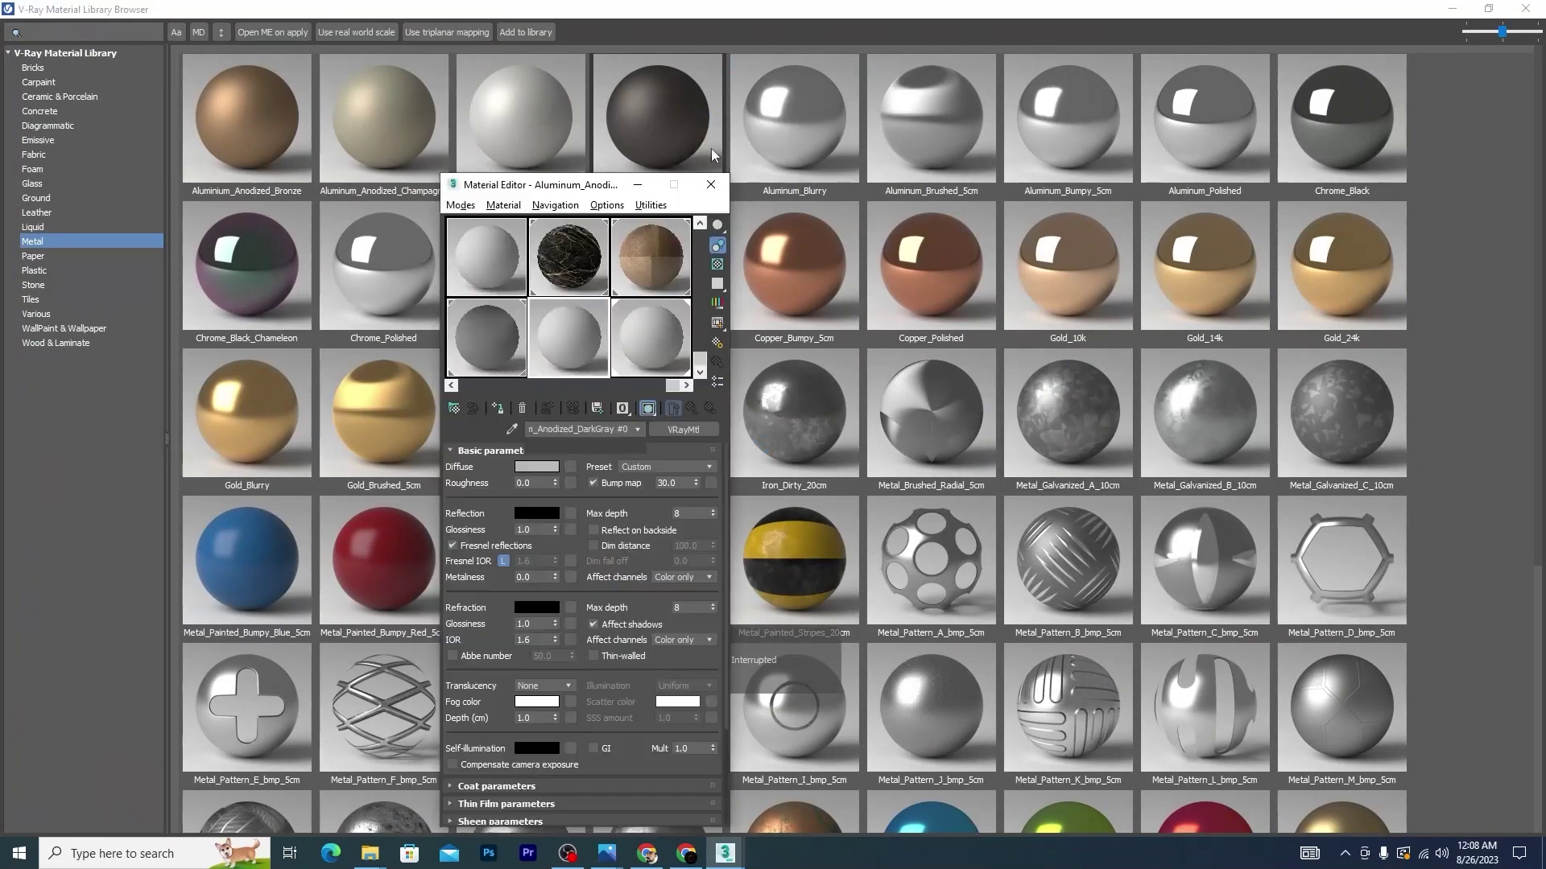
click(1451, 8)
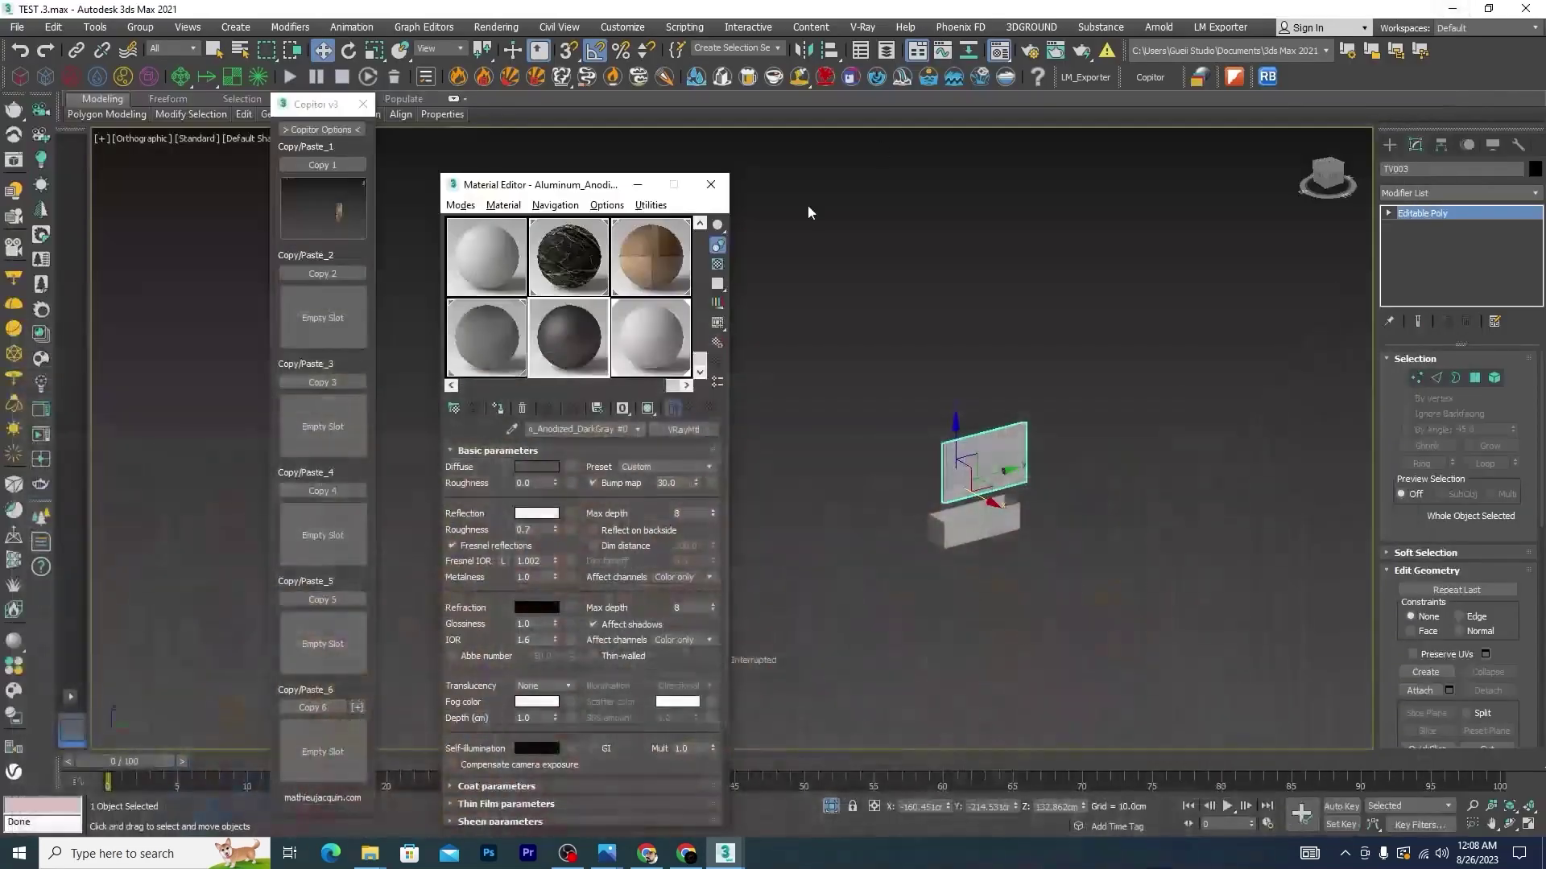
click(507, 408)
Pick a fresh material slot and select the TV panel as an element
scroll(962, 465, up, 5)
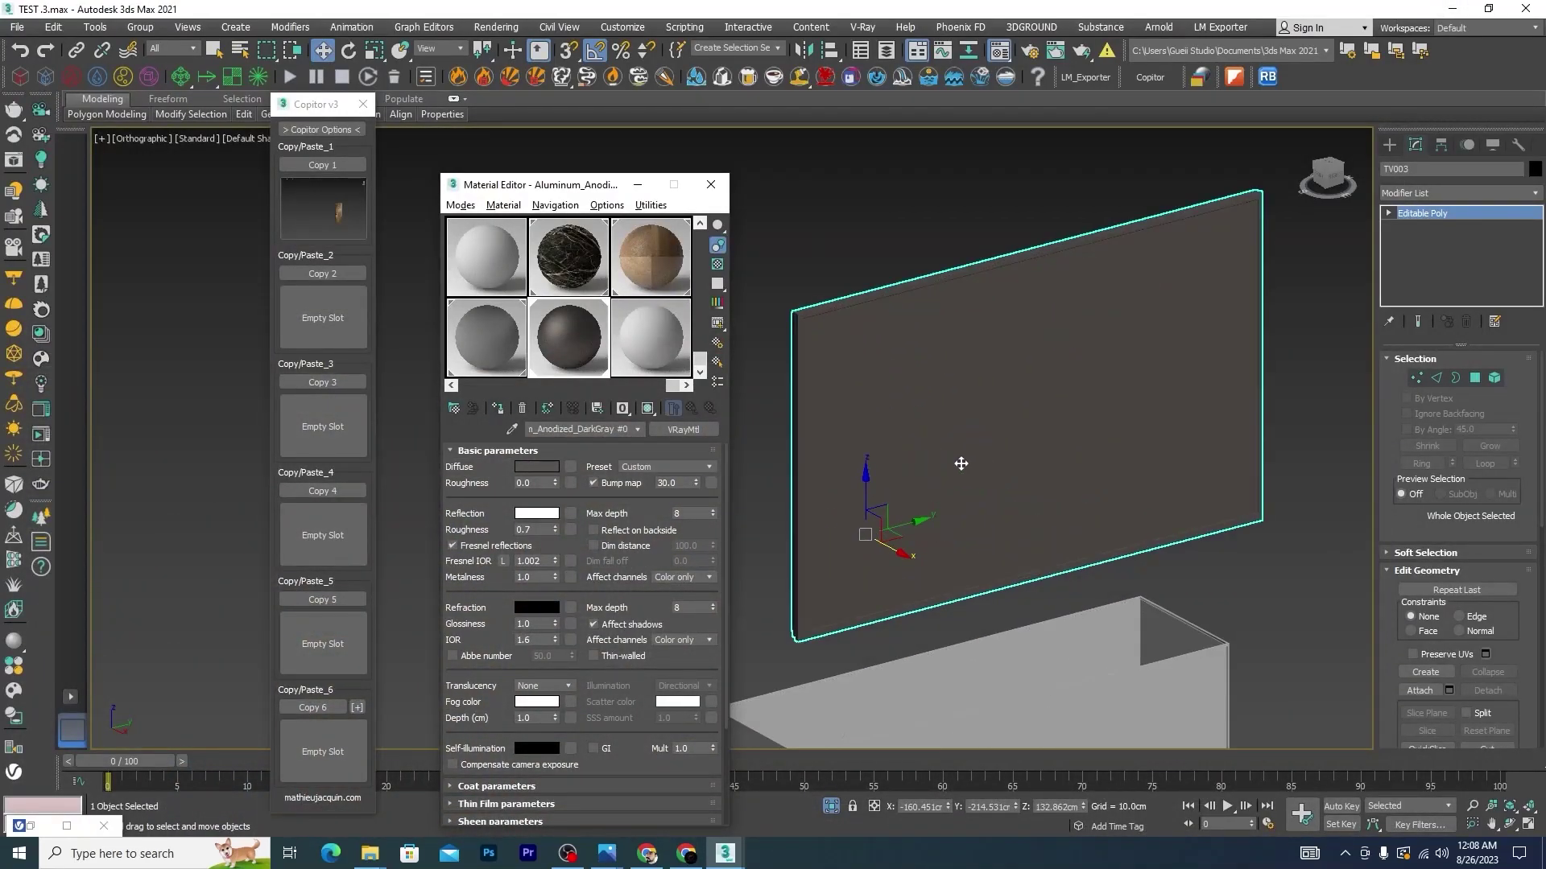
click(682, 342)
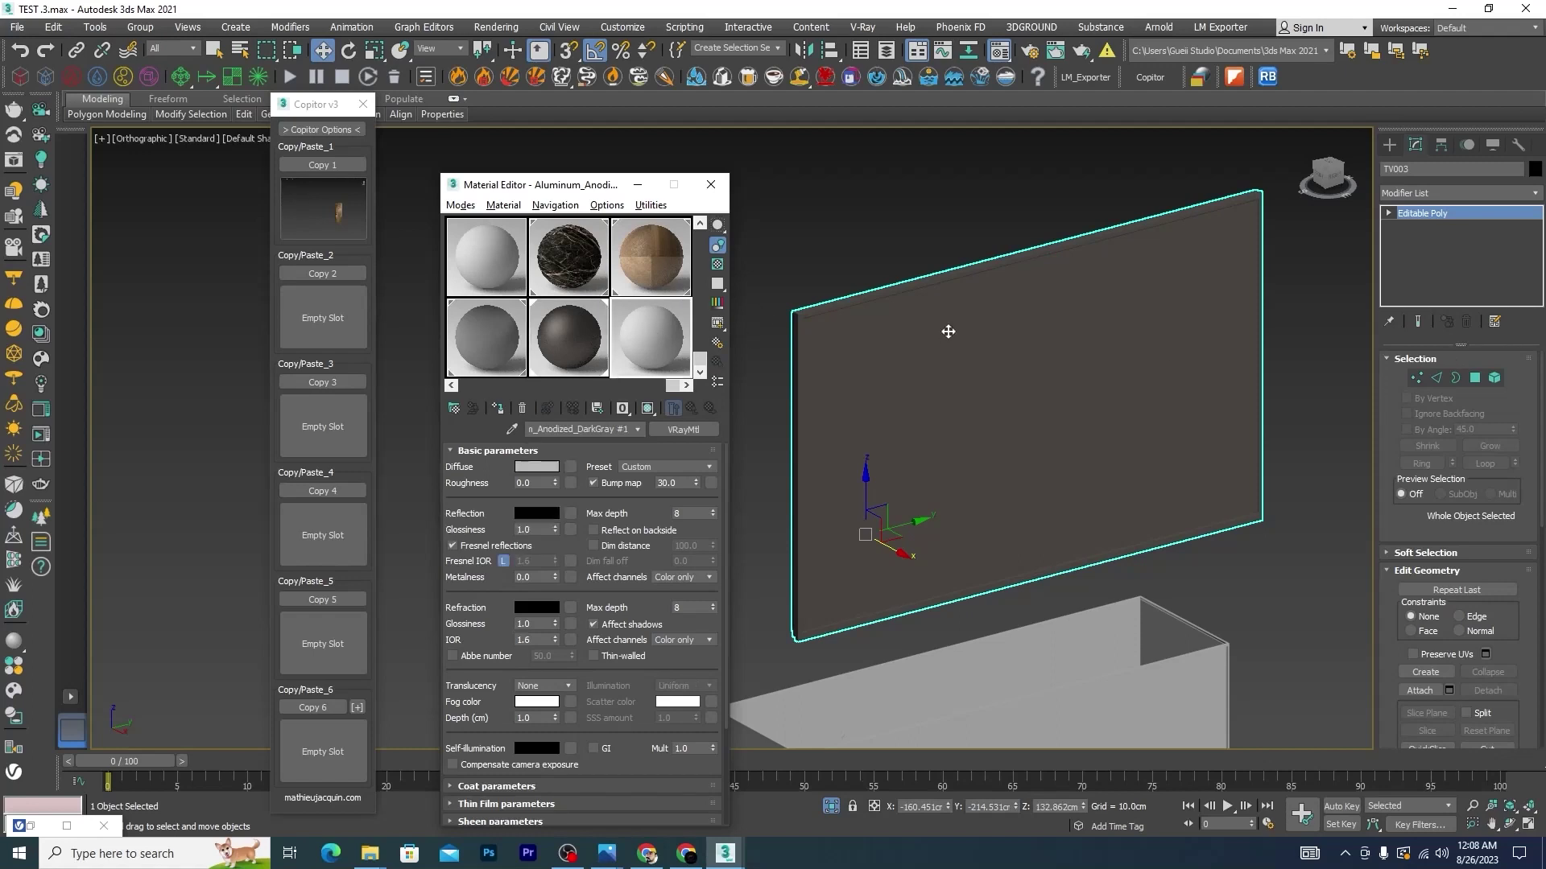
click(1487, 378)
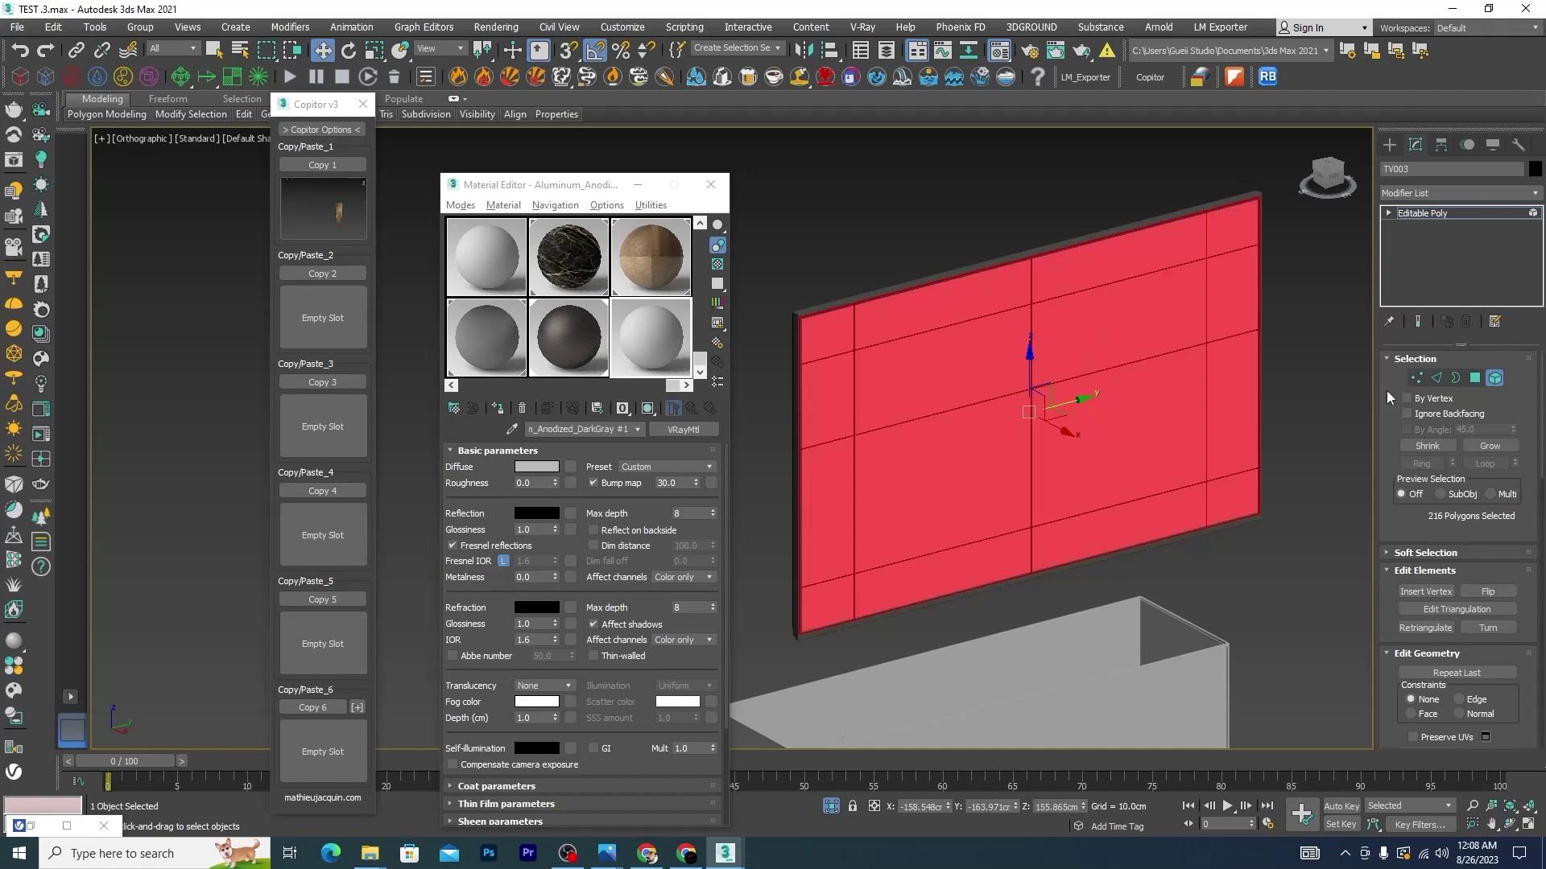
Make the slot a VRayLightMtl with a VRayBitmap on its Color
click(1494, 378)
click(684, 429)
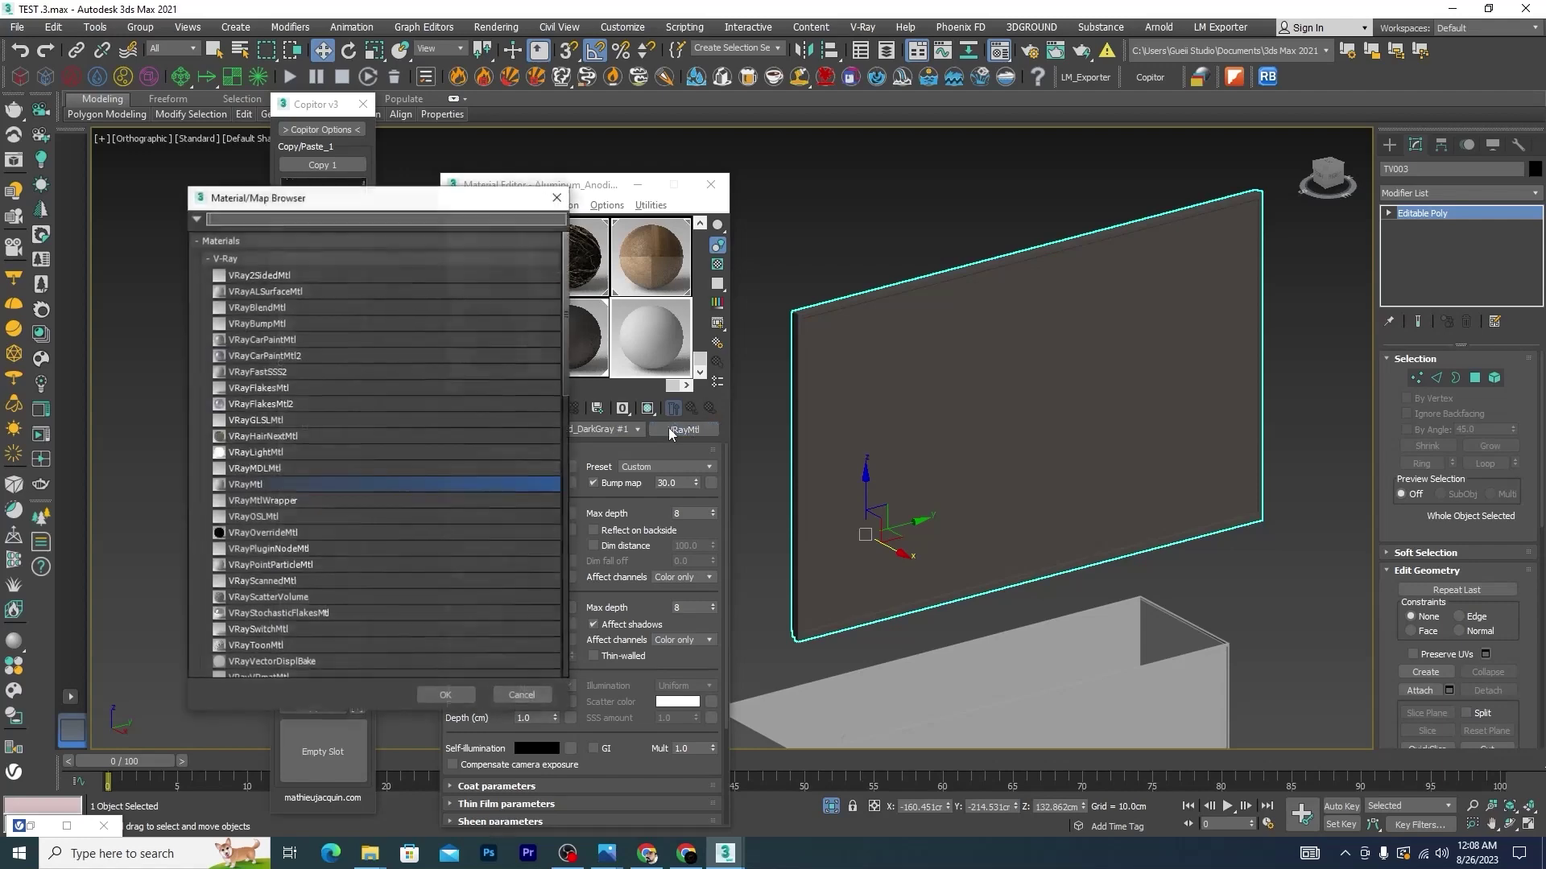
click(252, 452)
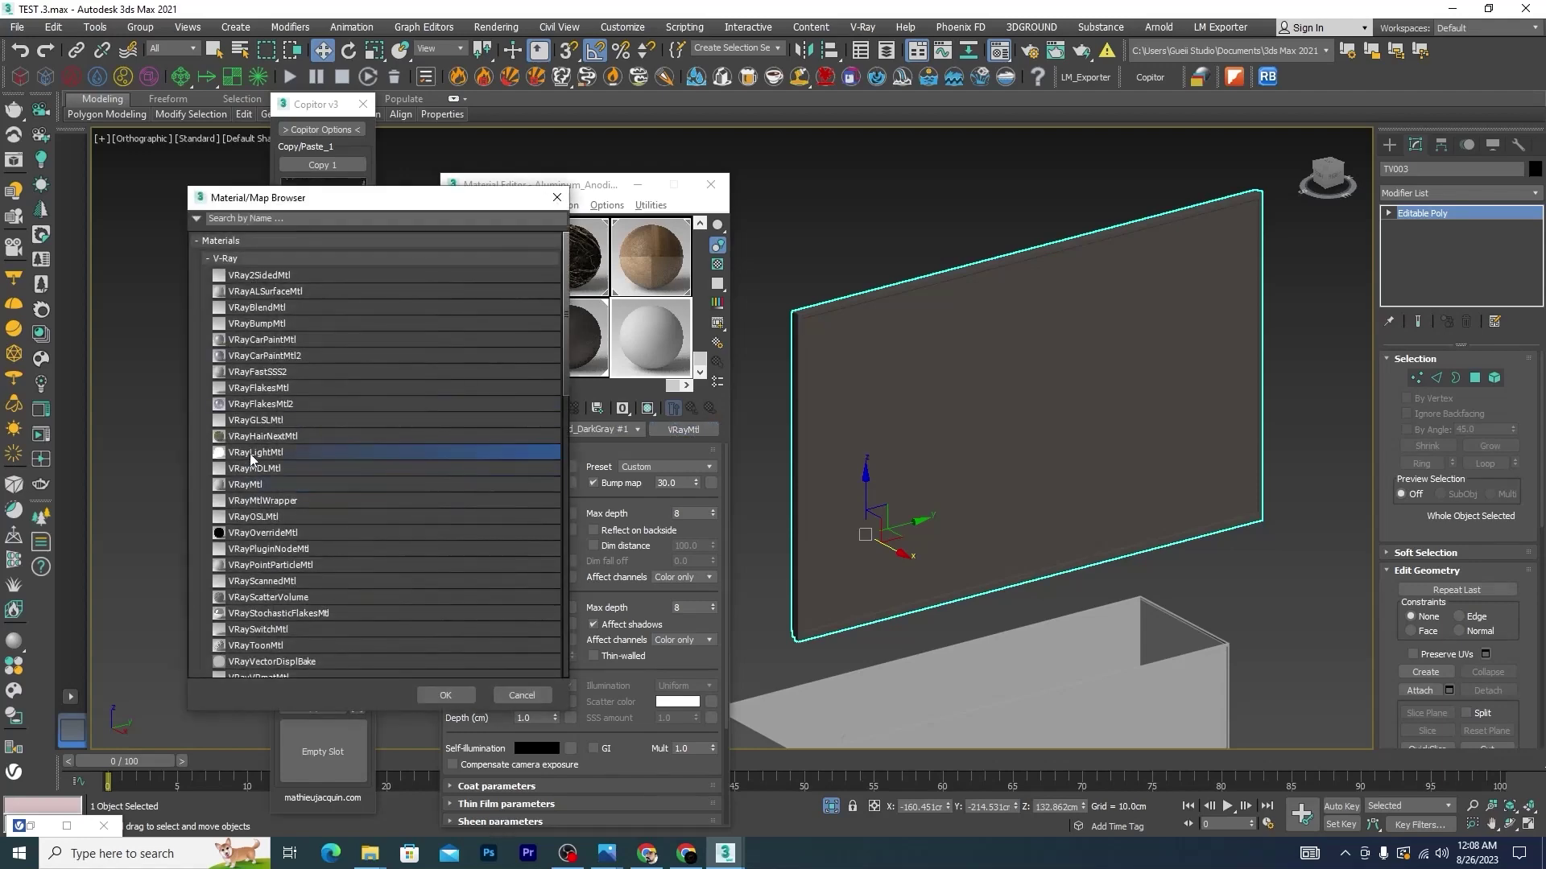
click(445, 695)
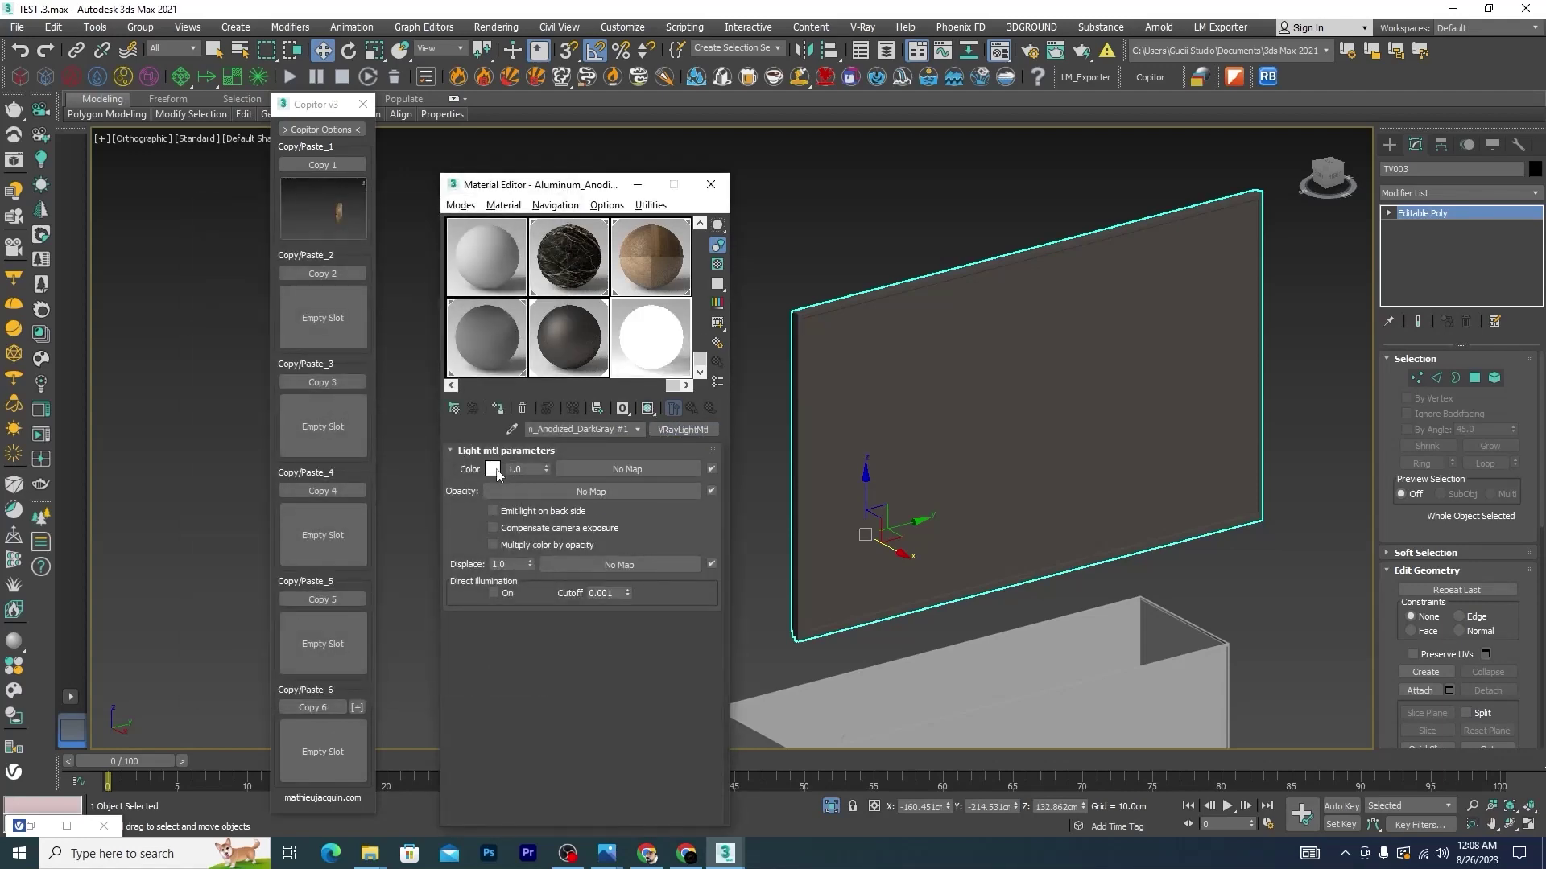
click(646, 472)
click(262, 280)
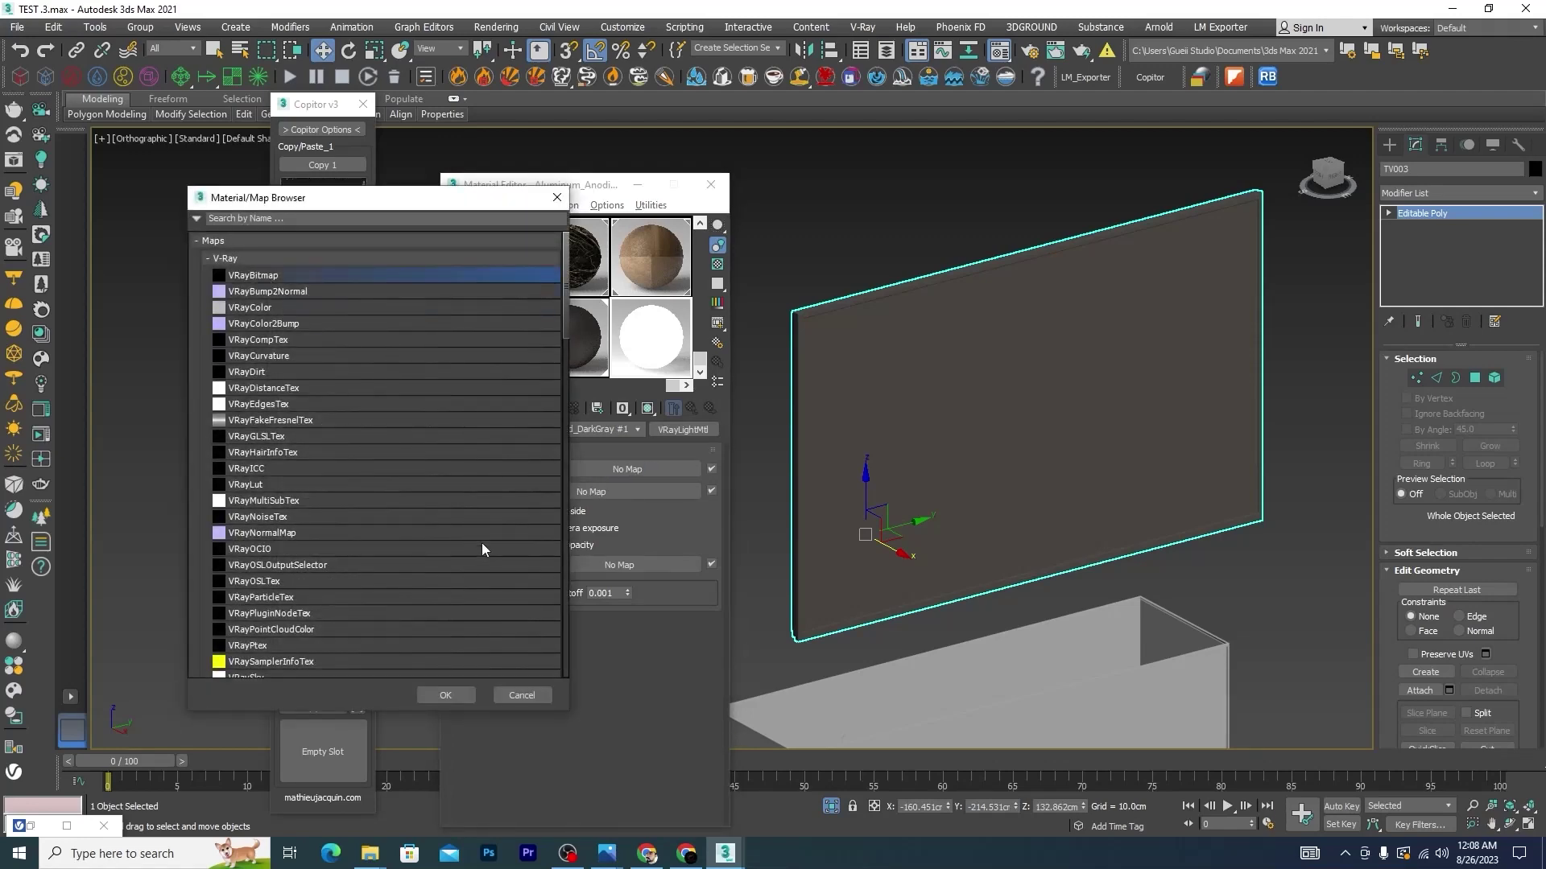
click(445, 695)
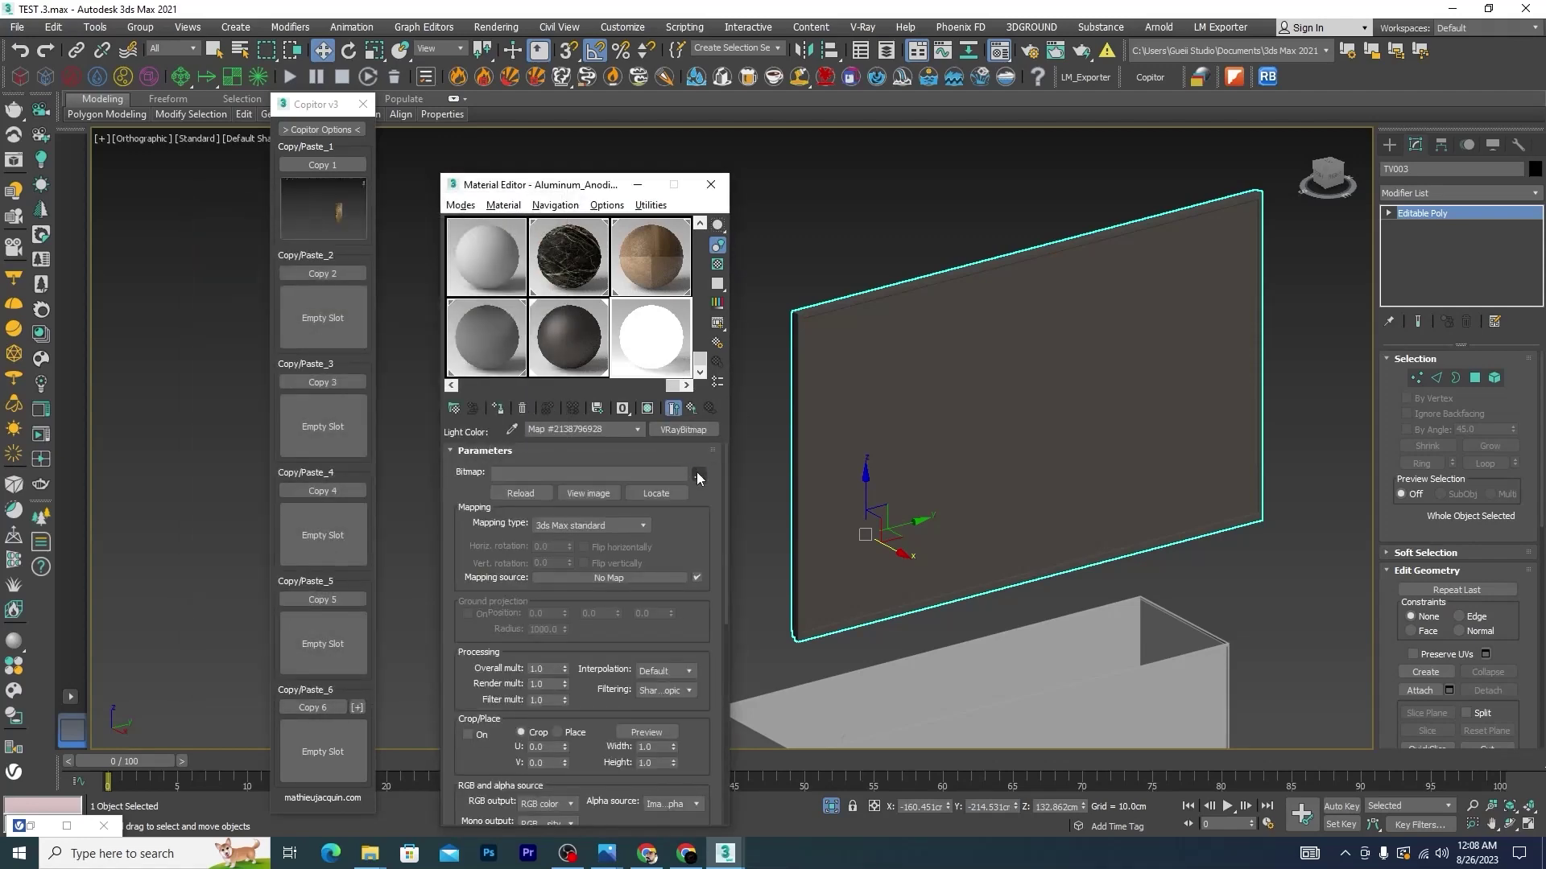
Load the TV-show screenshot from Downloads into the VRayBitmap
click(697, 473)
click(497, 456)
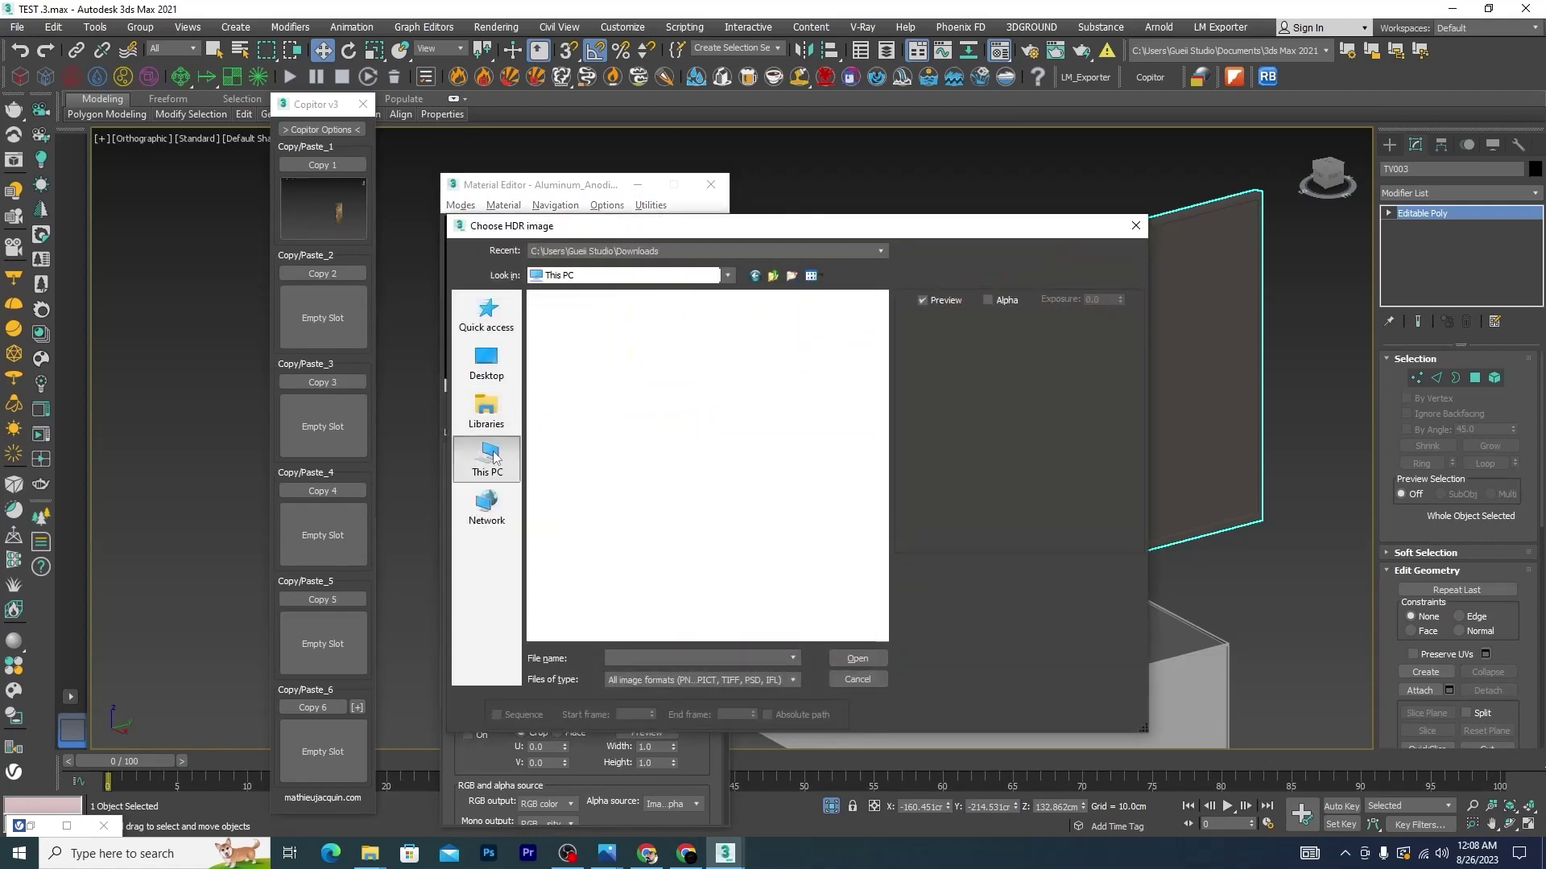
double_click(616, 394)
click(674, 368)
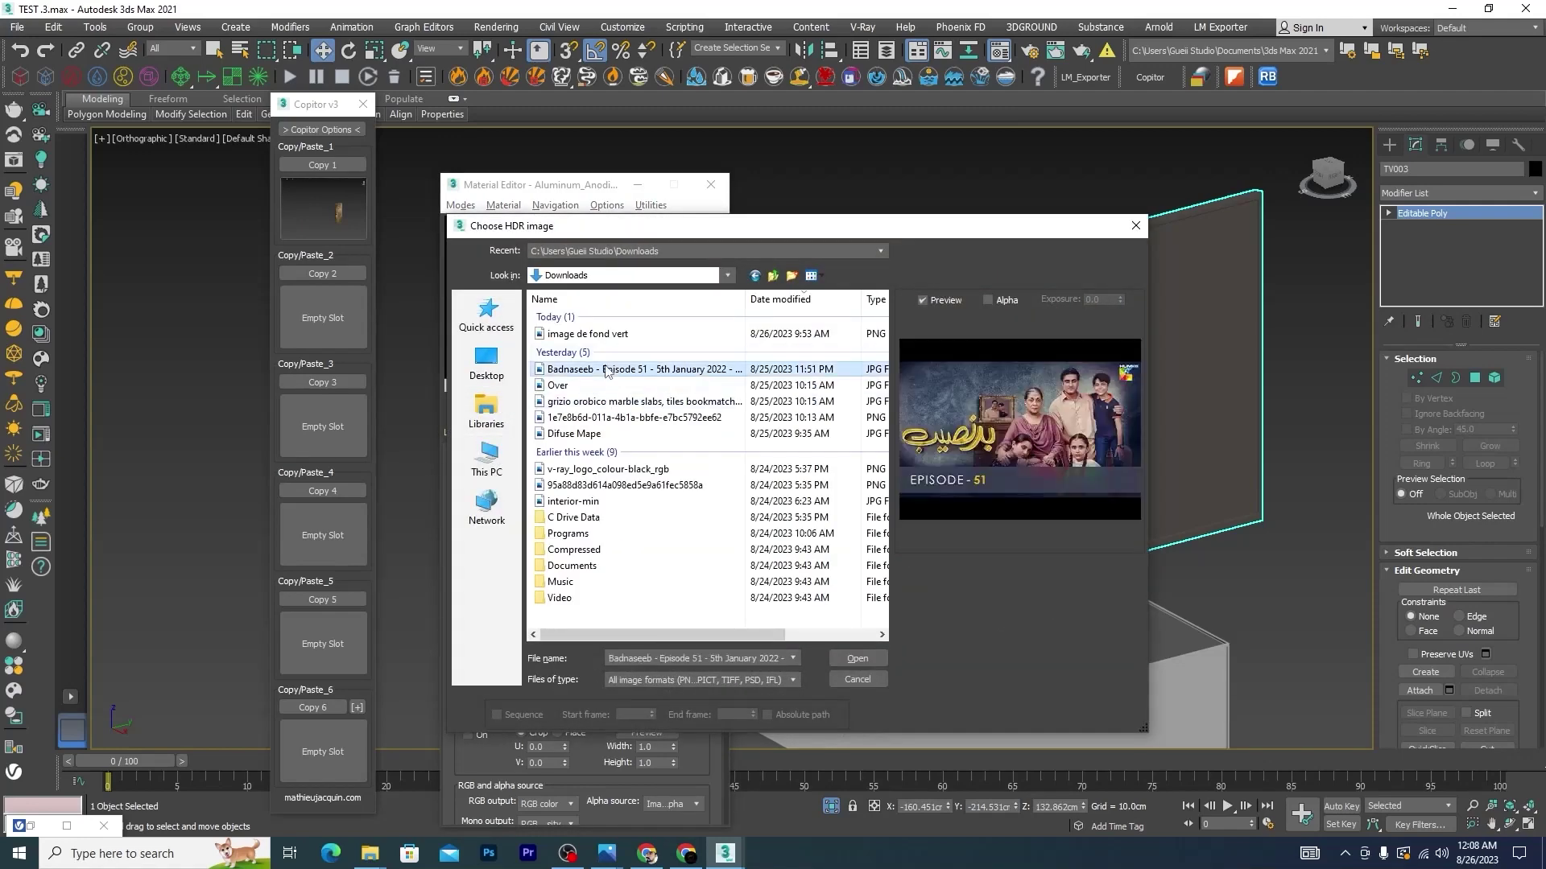
click(857, 659)
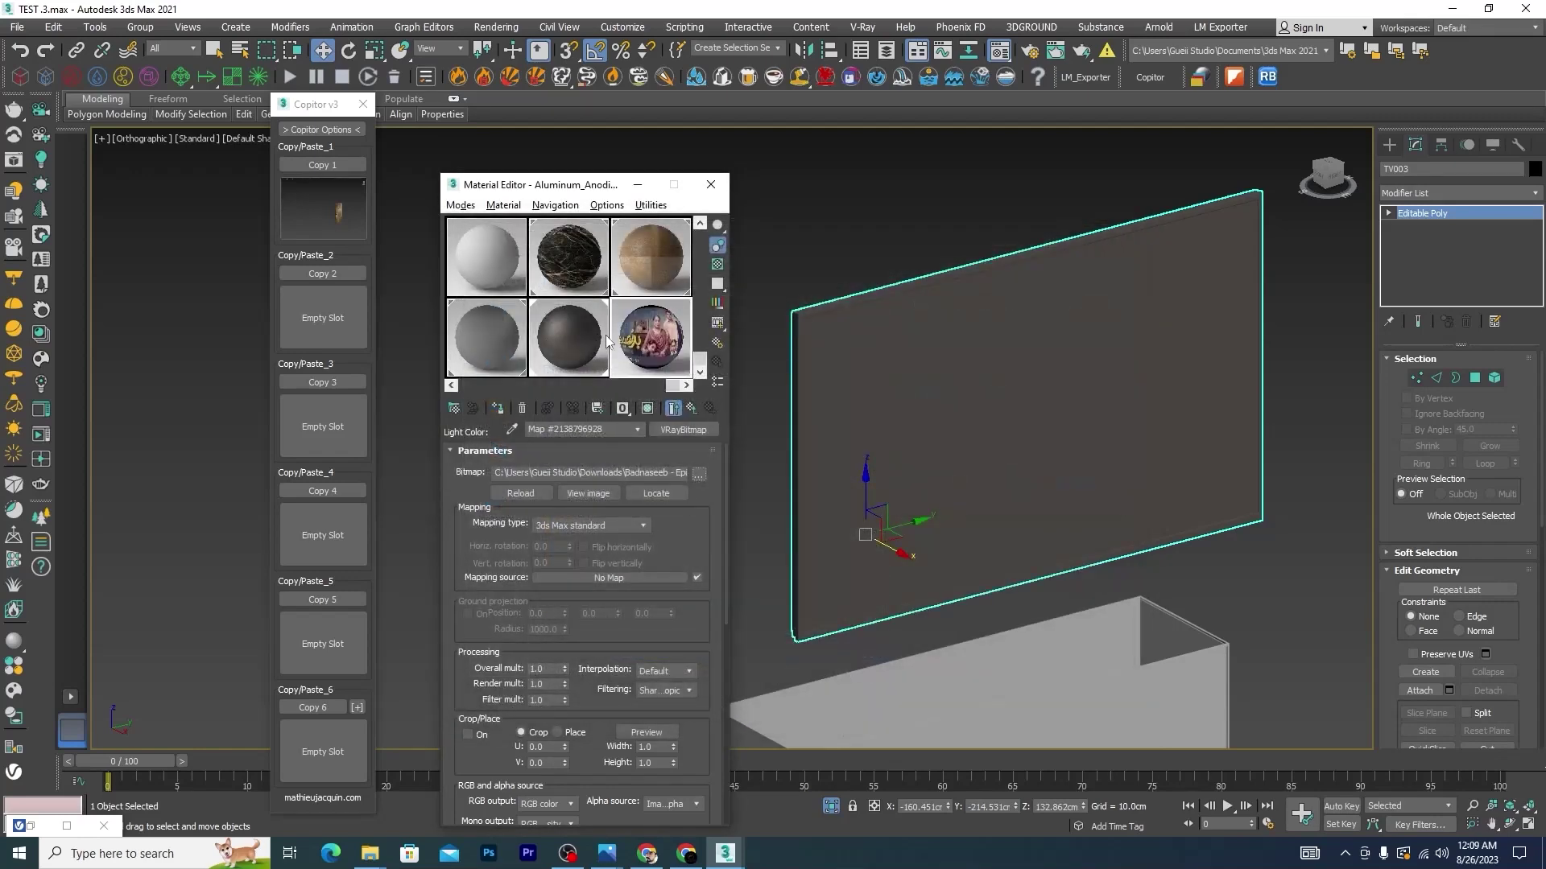
Select the panel face as an element and assign the glowing screen material
click(1495, 378)
click(1130, 389)
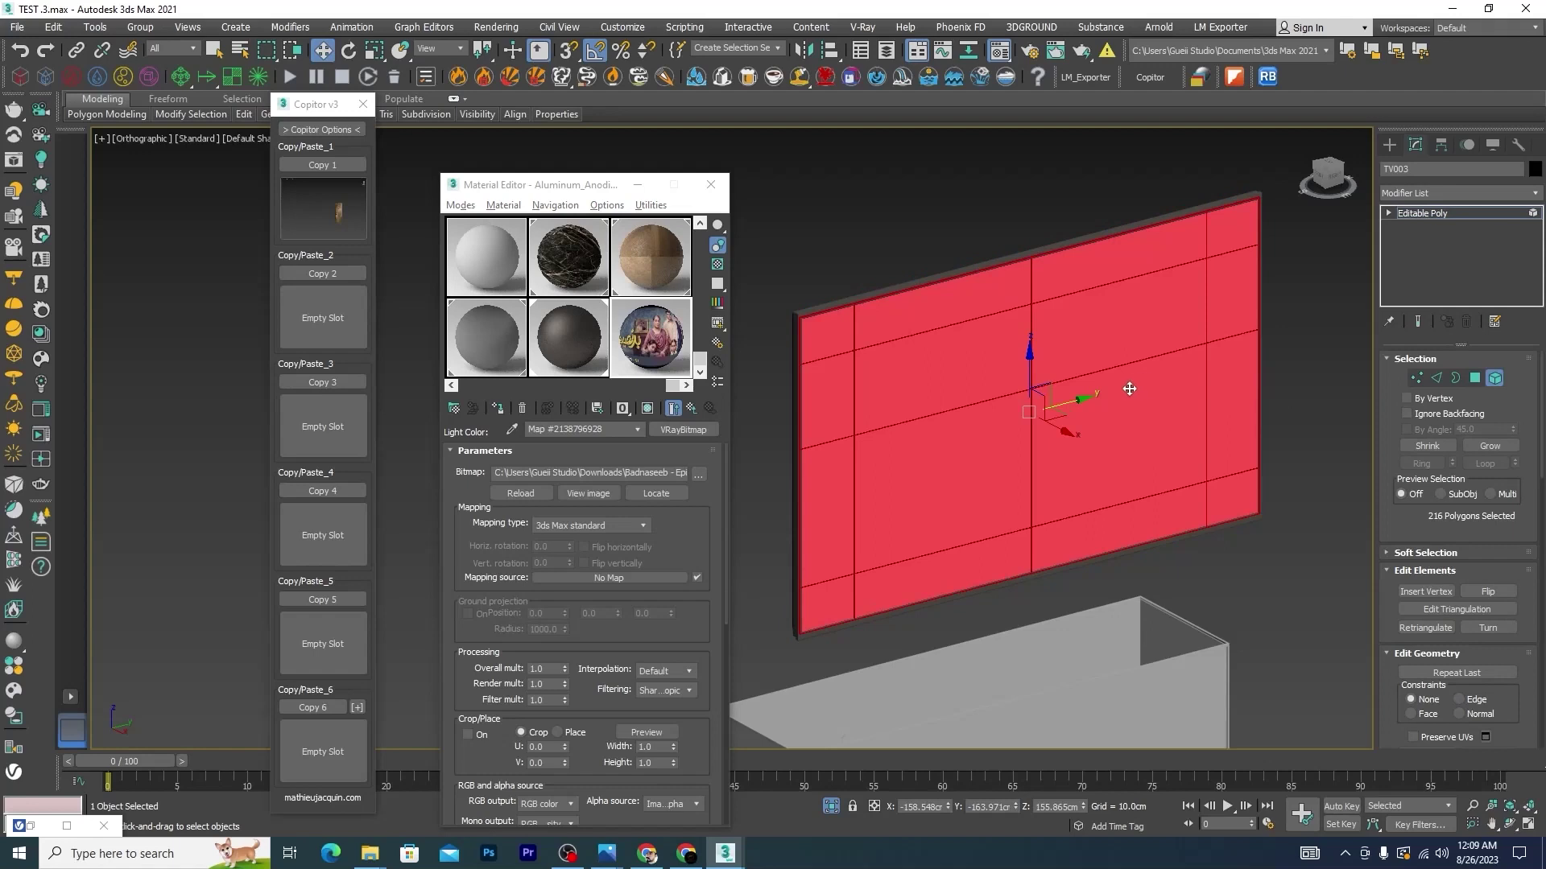
click(497, 409)
click(1494, 378)
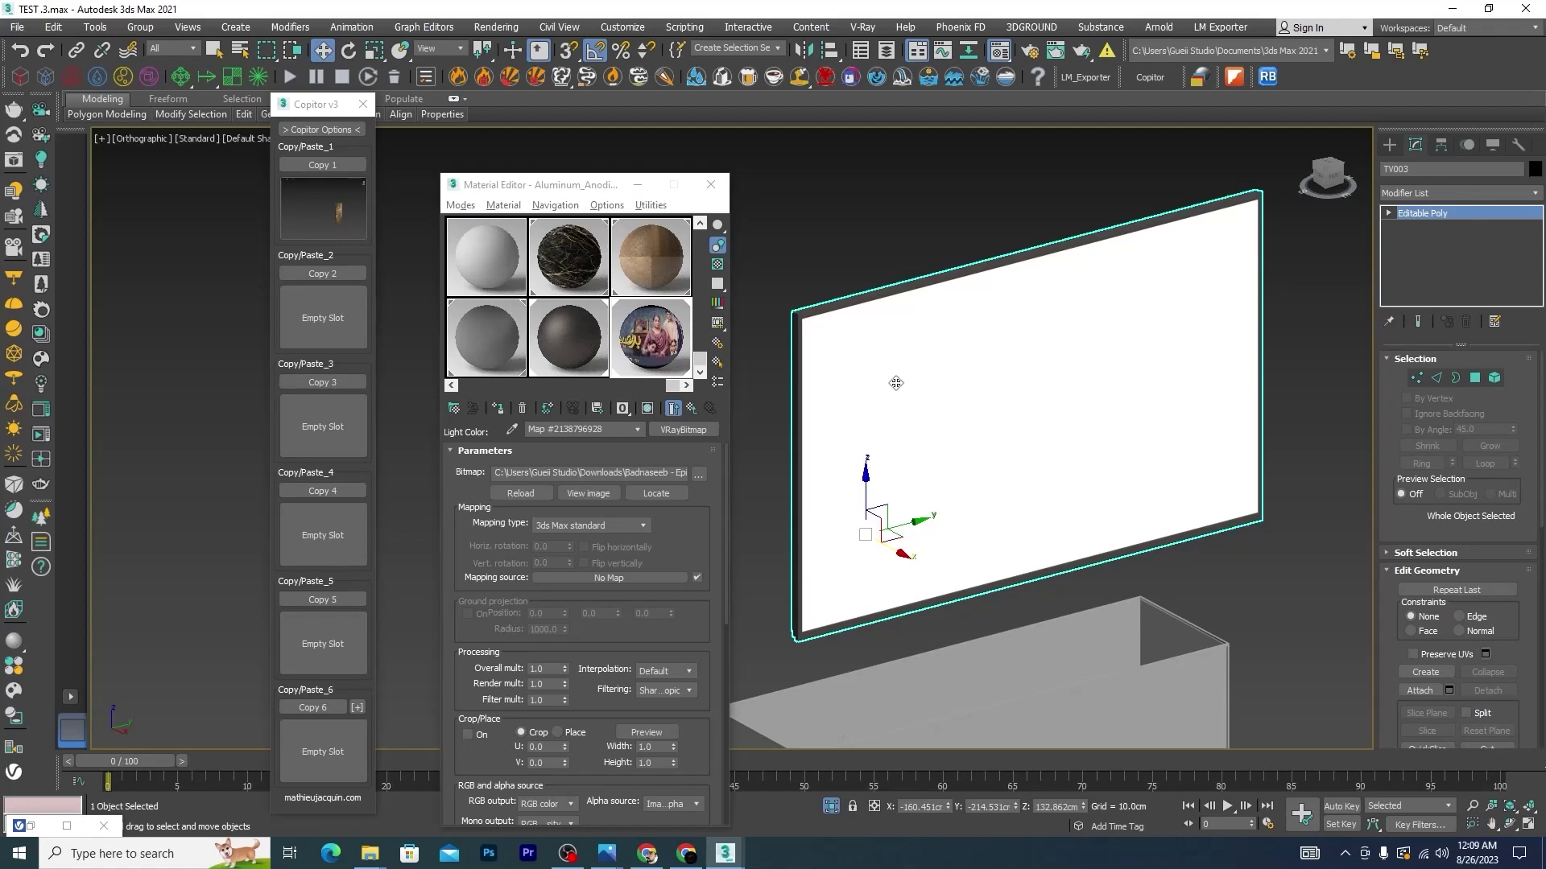
scroll(877, 358, down, 5)
Apply the dark anodized aluminum material to the box below the TV panel
alt+middle_drag(878, 362, 1211, 441)
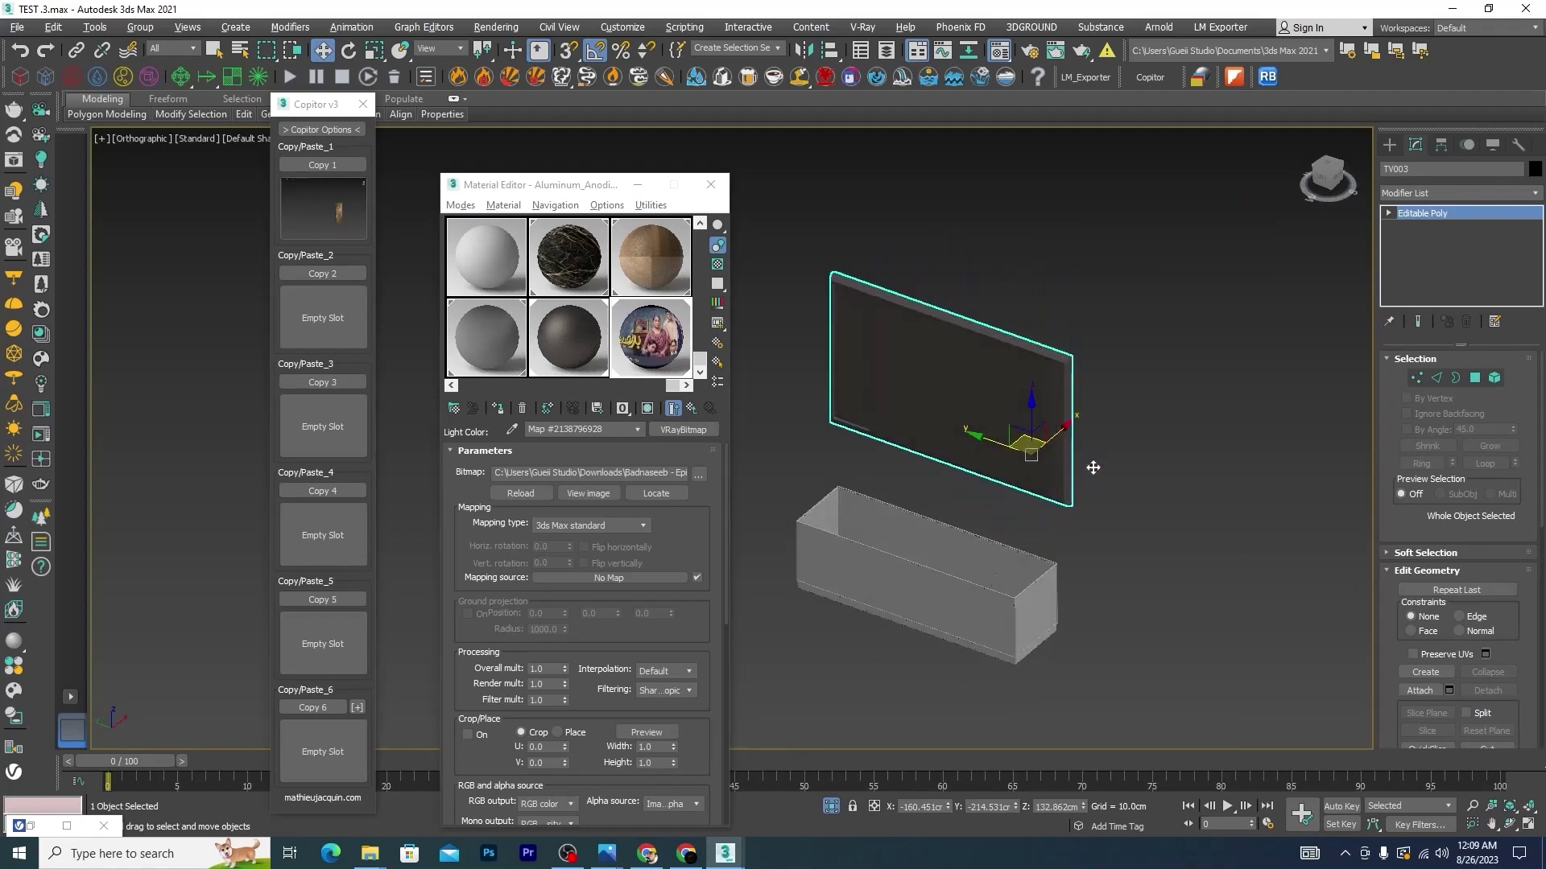
scroll(1035, 579, up, 2)
click(1011, 583)
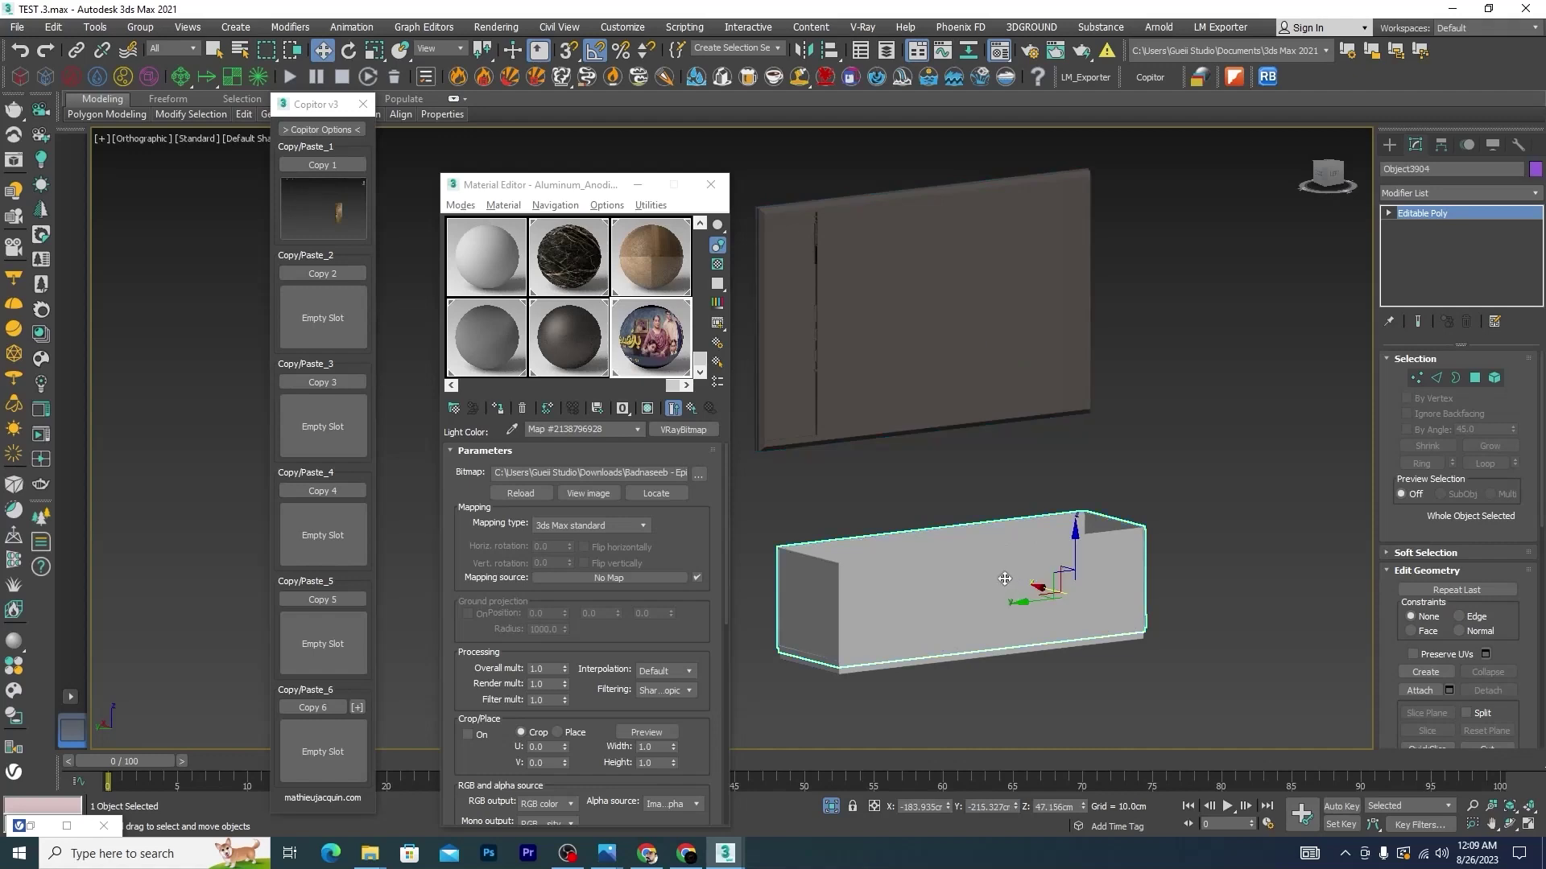
click(571, 330)
click(499, 407)
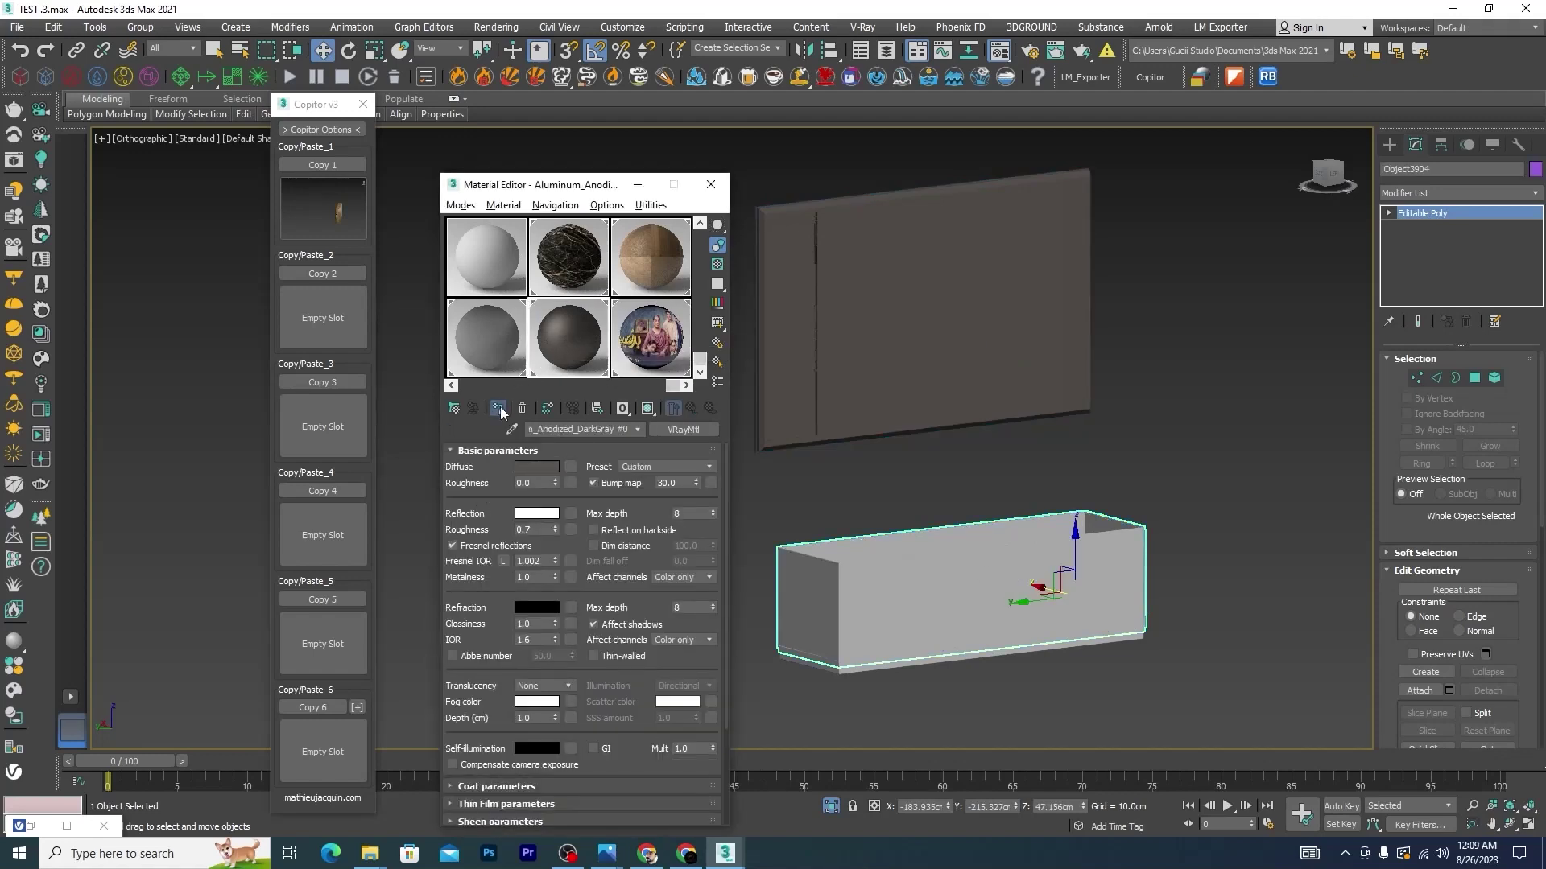
click(1146, 460)
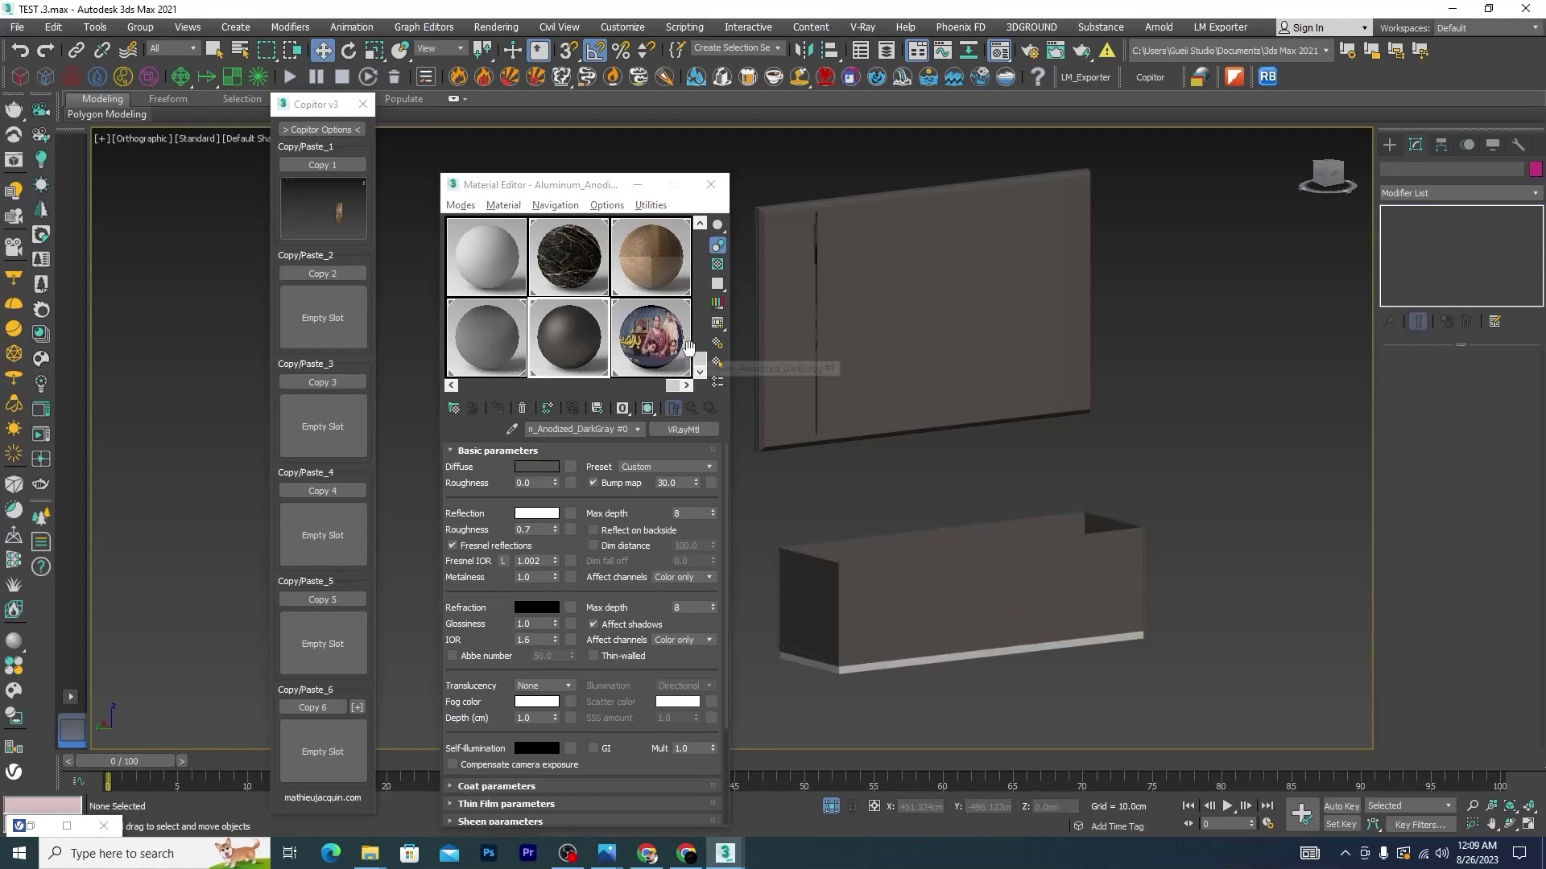
Reset the material editor sample slots, then restore the previous slots
drag(699, 360, 706, 241)
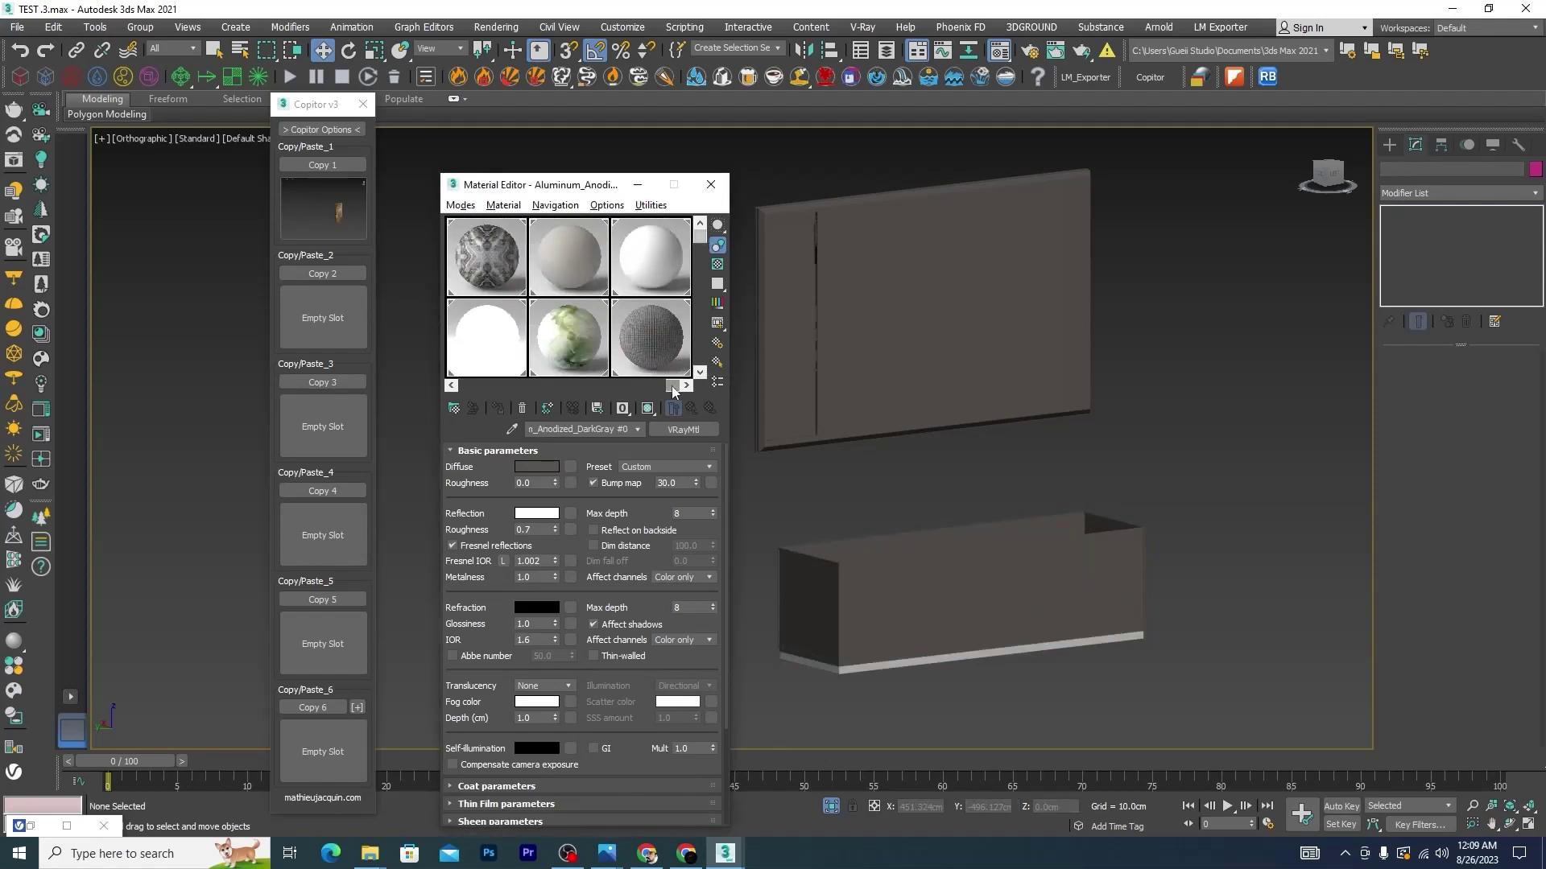
mouse_move(674, 385)
mouse_down()
mouse_move(652, 381)
mouse_move(676, 374)
mouse_up()
click(651, 206)
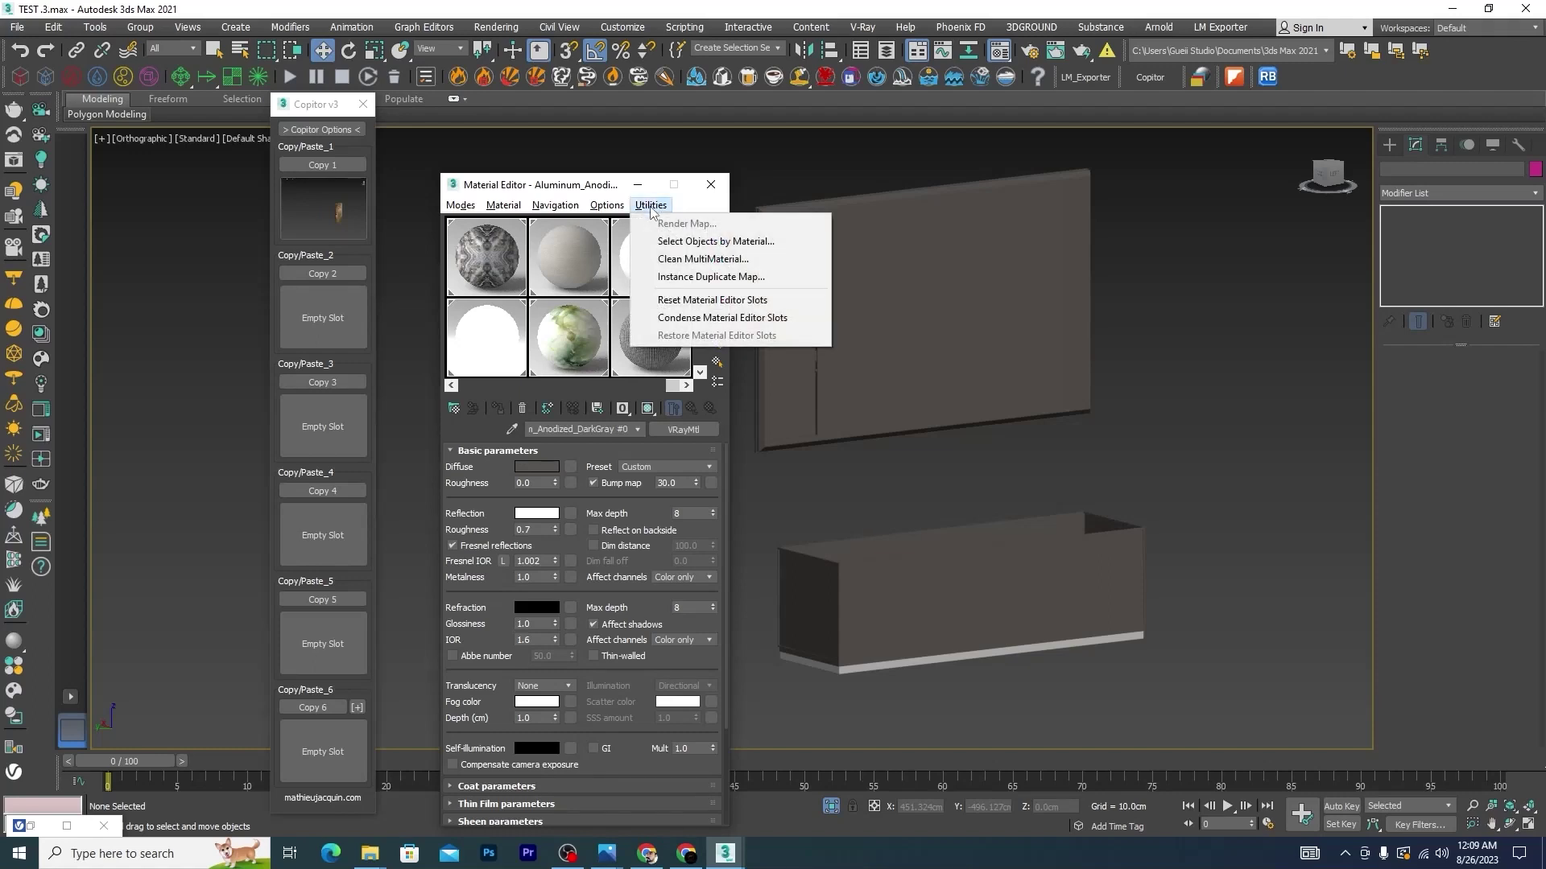
click(739, 300)
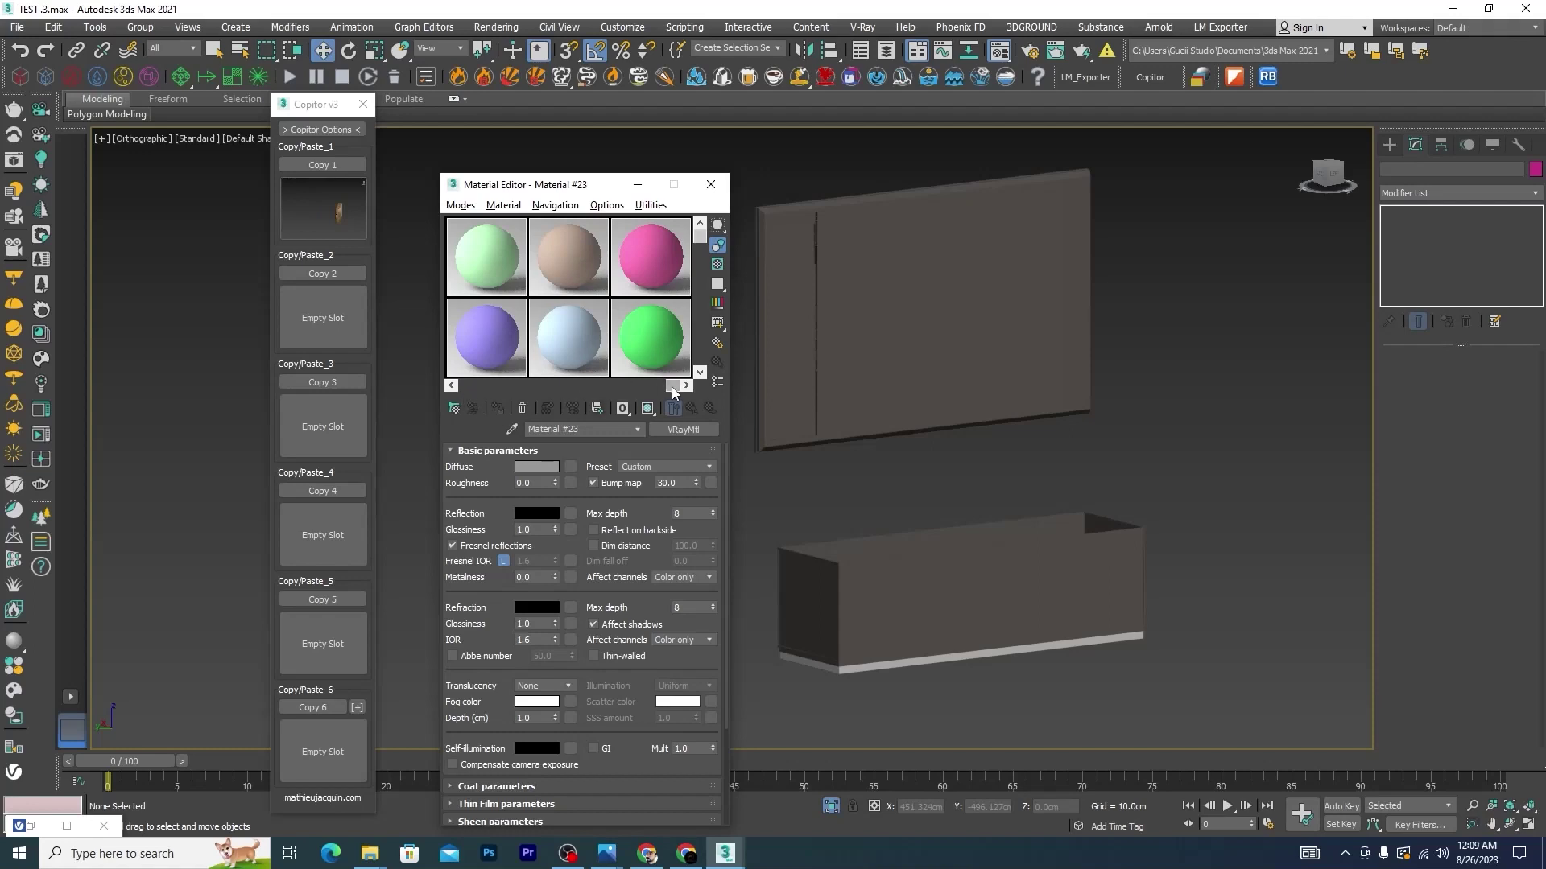
drag(672, 386, 459, 386)
scroll(694, 342, down, 1)
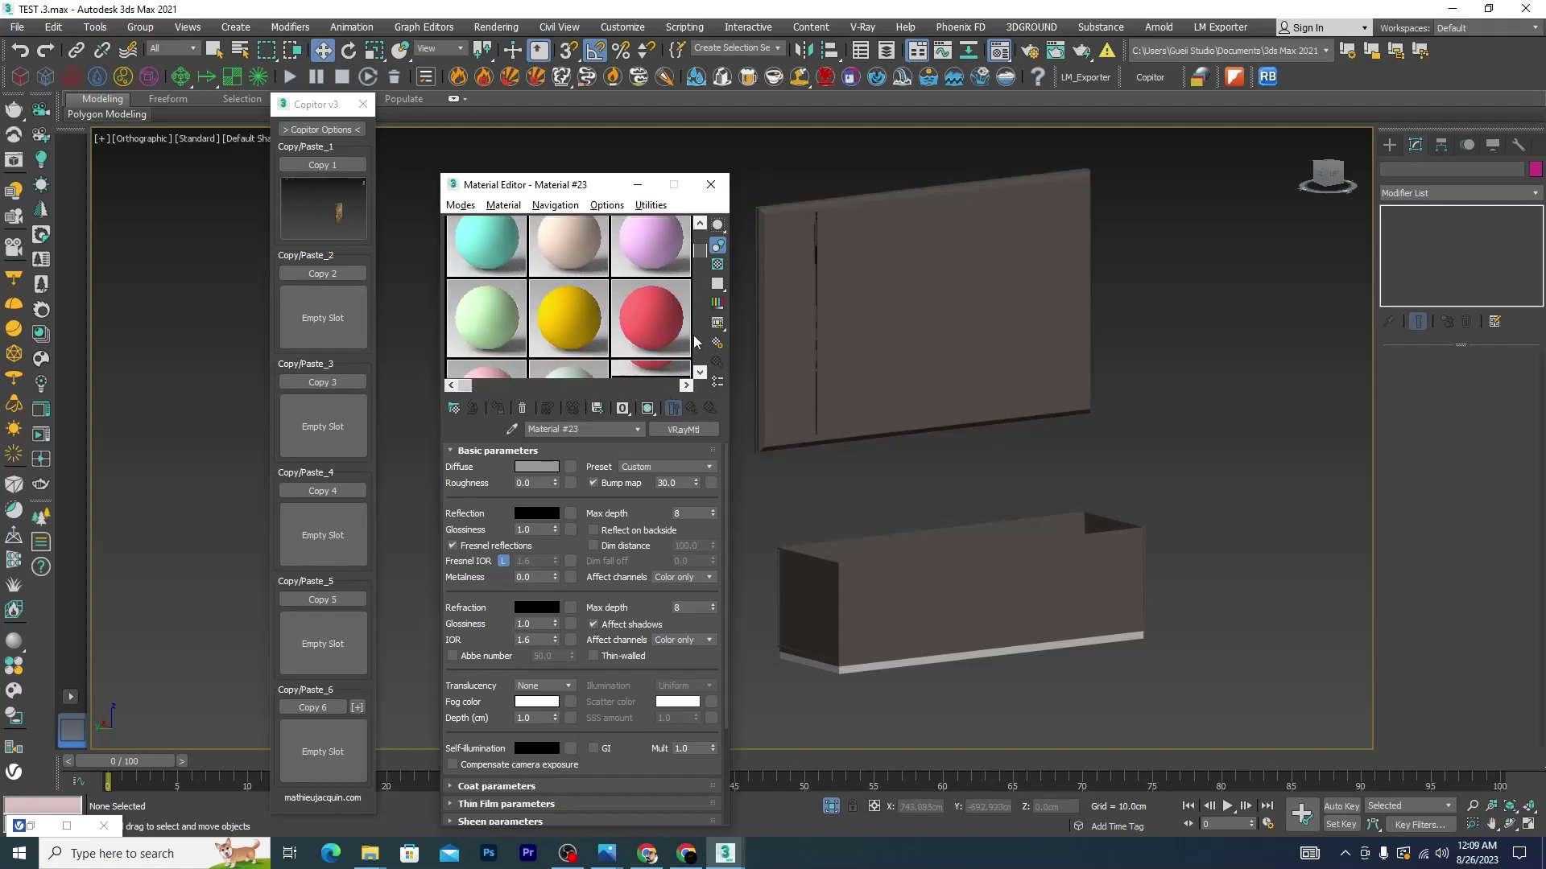
scroll(695, 343, down, 2)
click(652, 206)
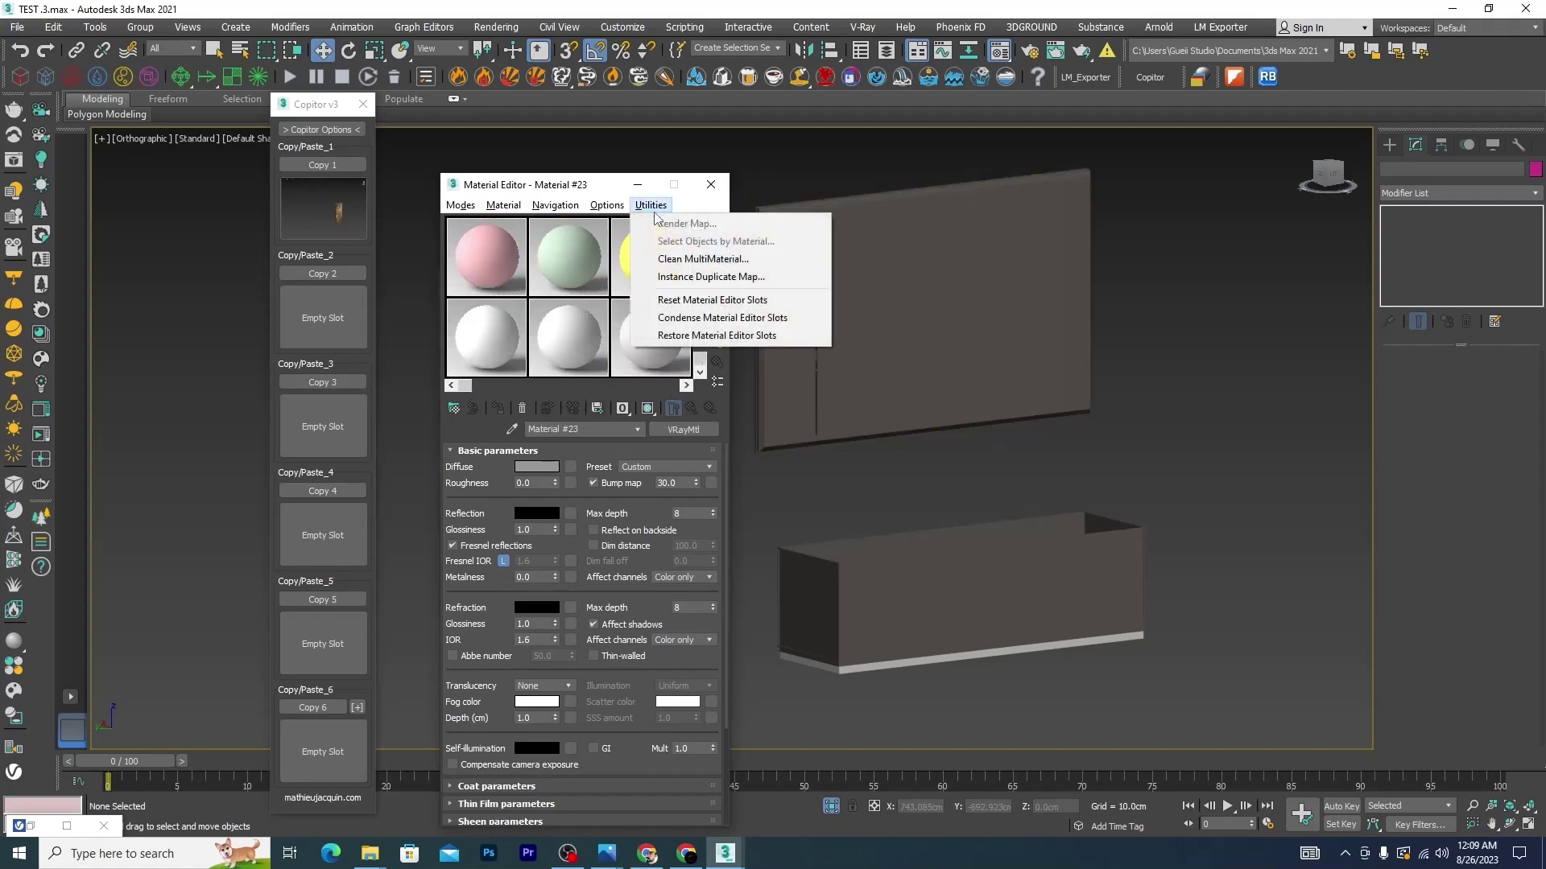
click(690, 335)
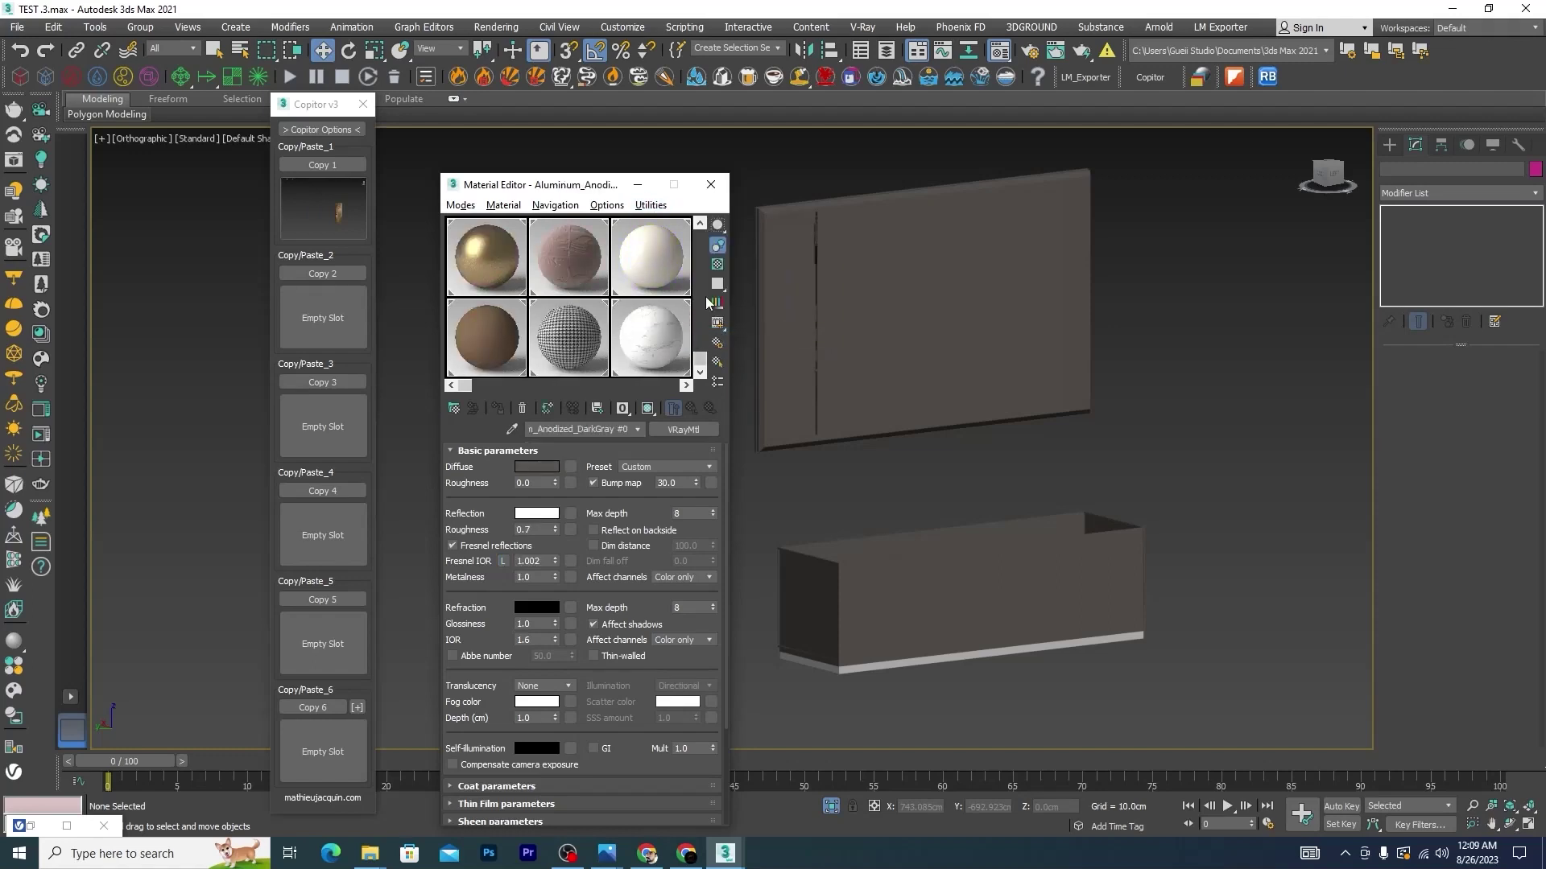
Open and dismiss the Utilities menu, then scroll the sample slots back to the top
click(650, 205)
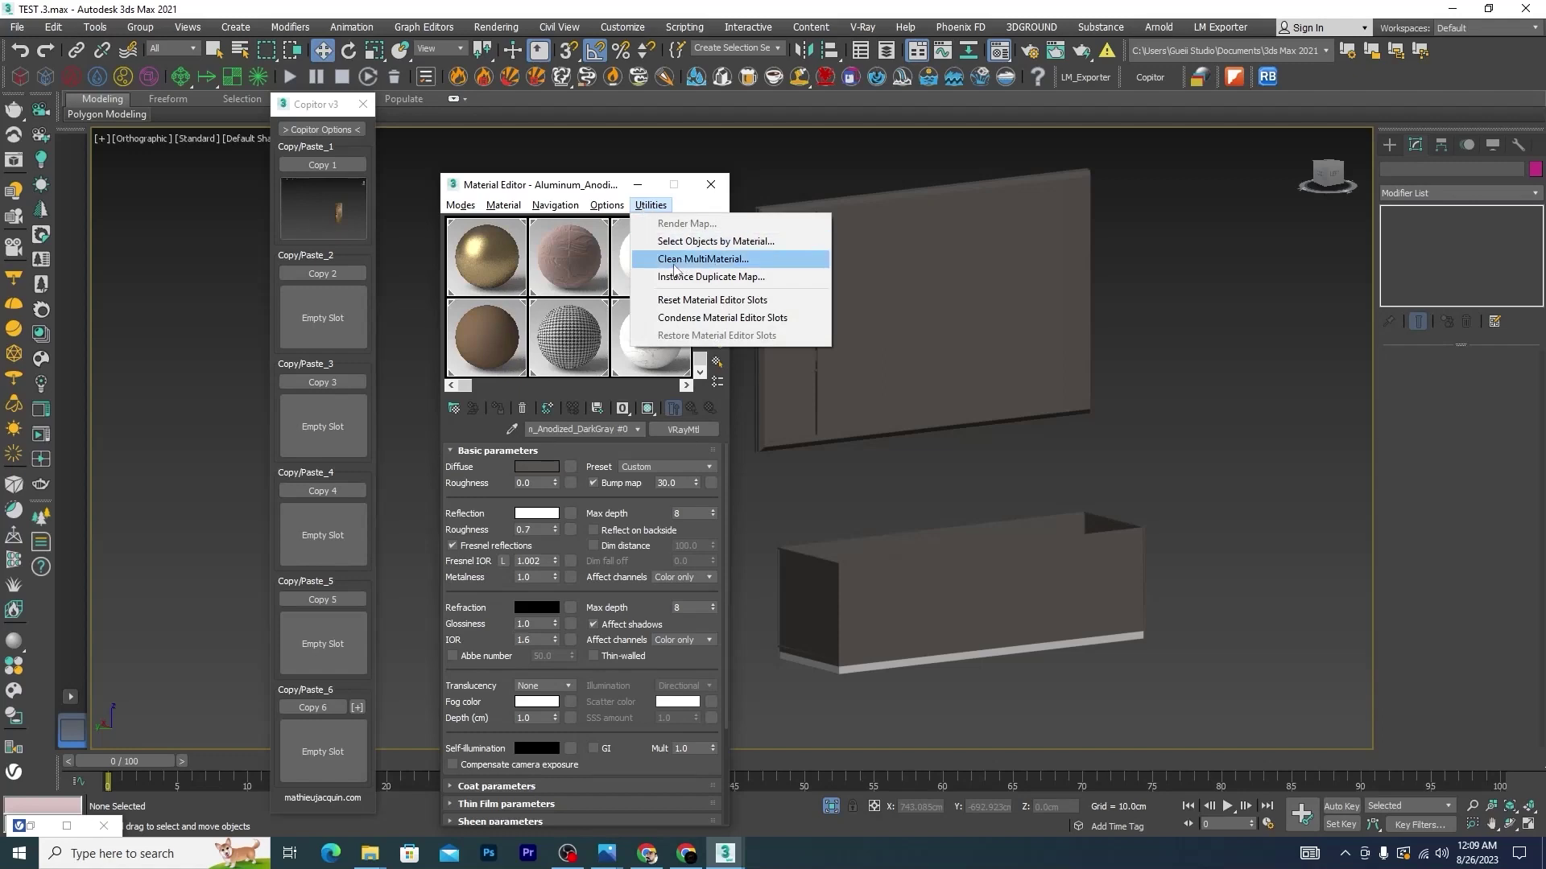
click(777, 183)
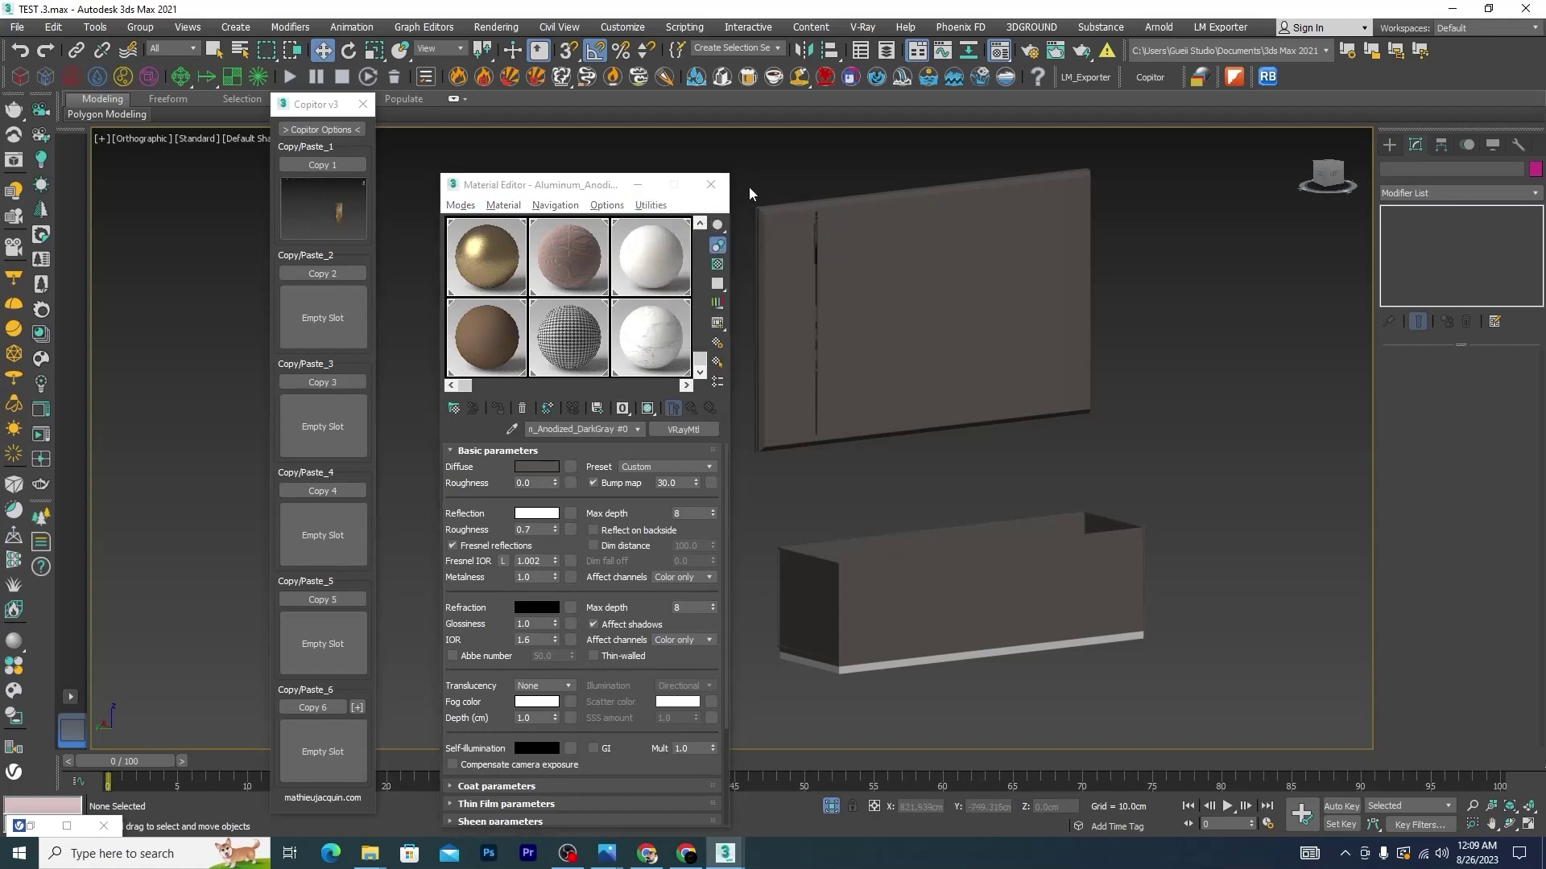
drag(699, 358, 699, 235)
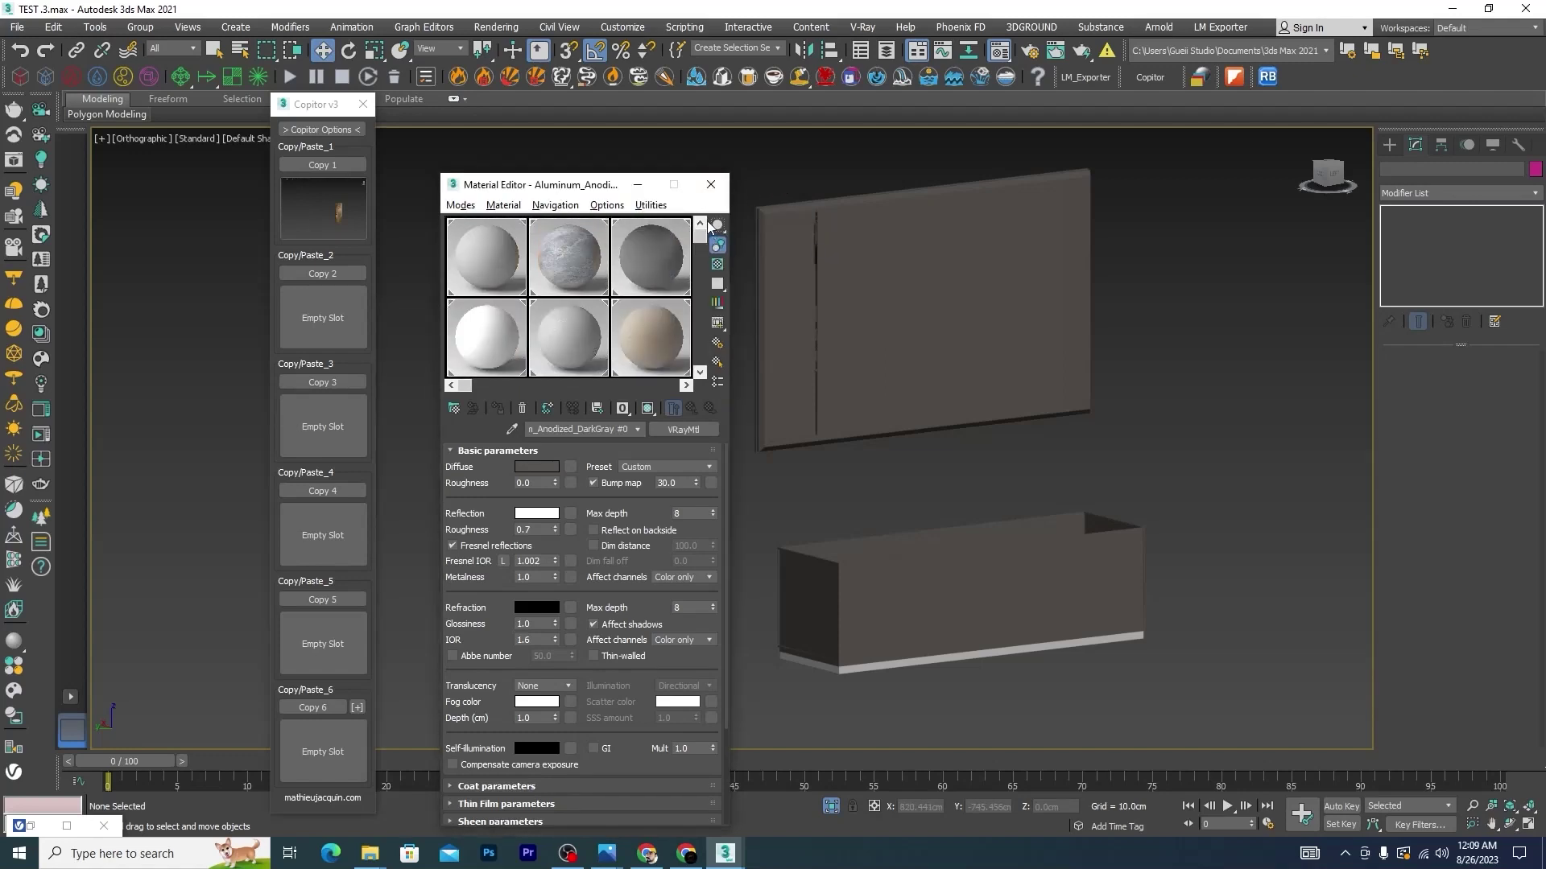
Switch to the Slate Material Editor and zoom out View1
click(460, 205)
click(485, 249)
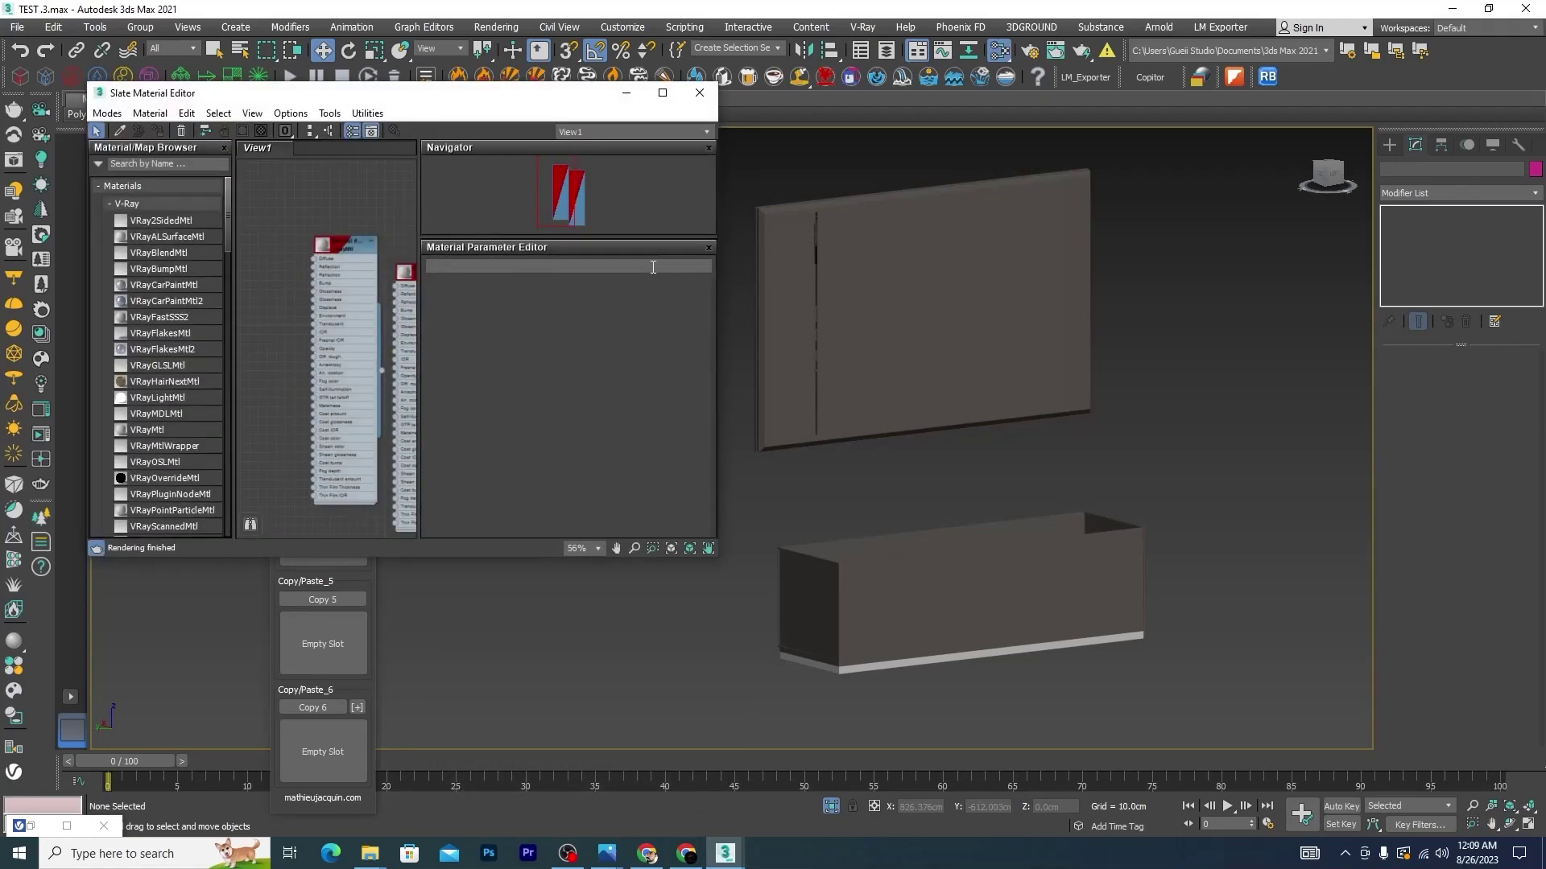
scroll(346, 242, down, 5)
scroll(297, 370, down, 3)
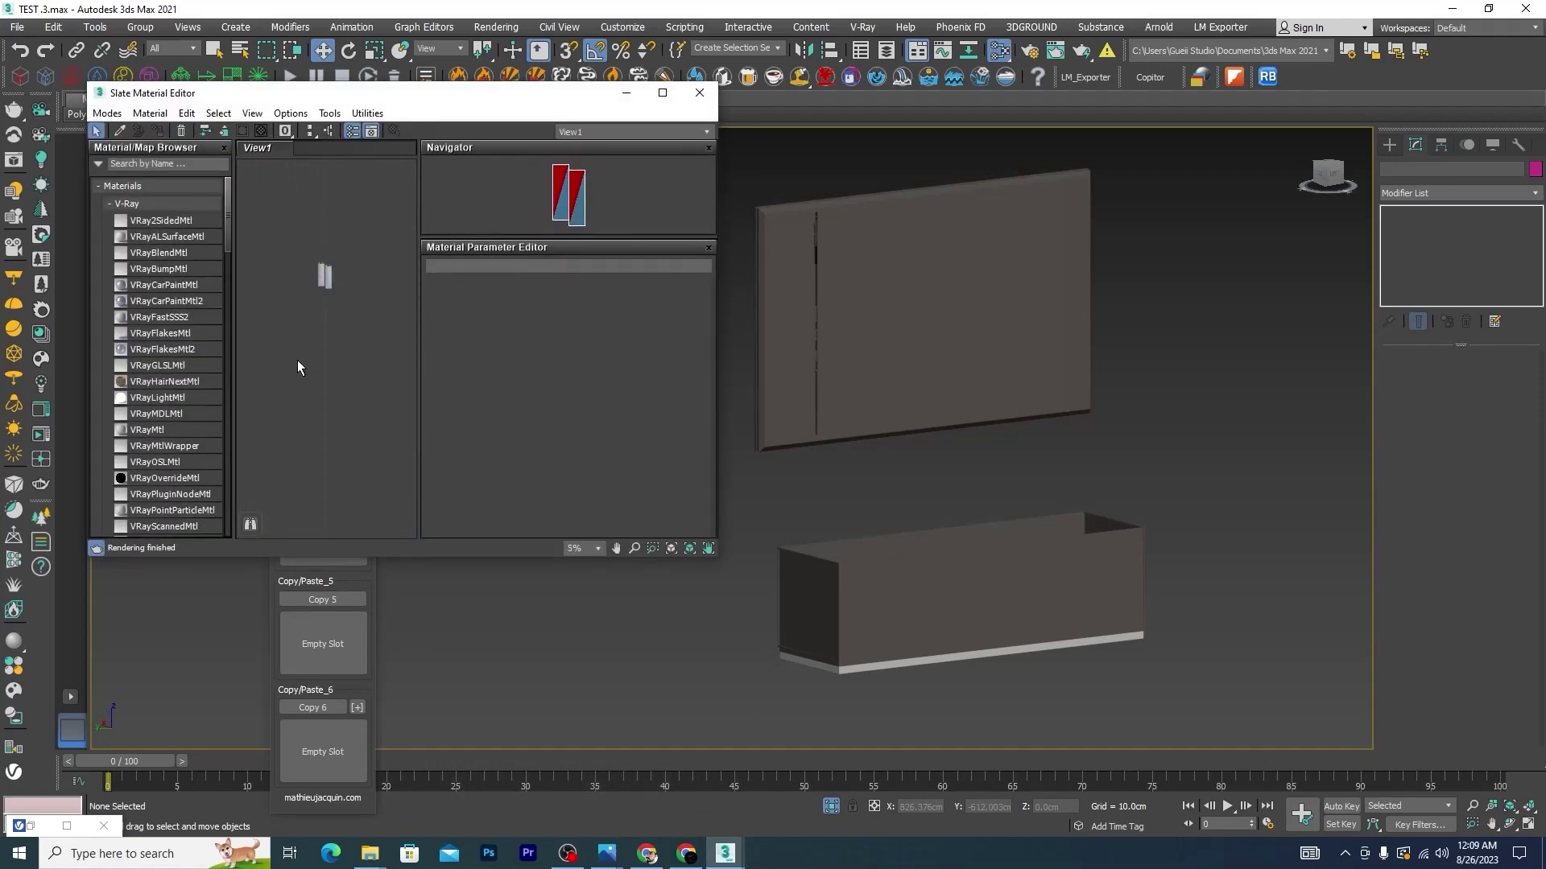
scroll(297, 360, down, 2)
scroll(1012, 673, up, 2)
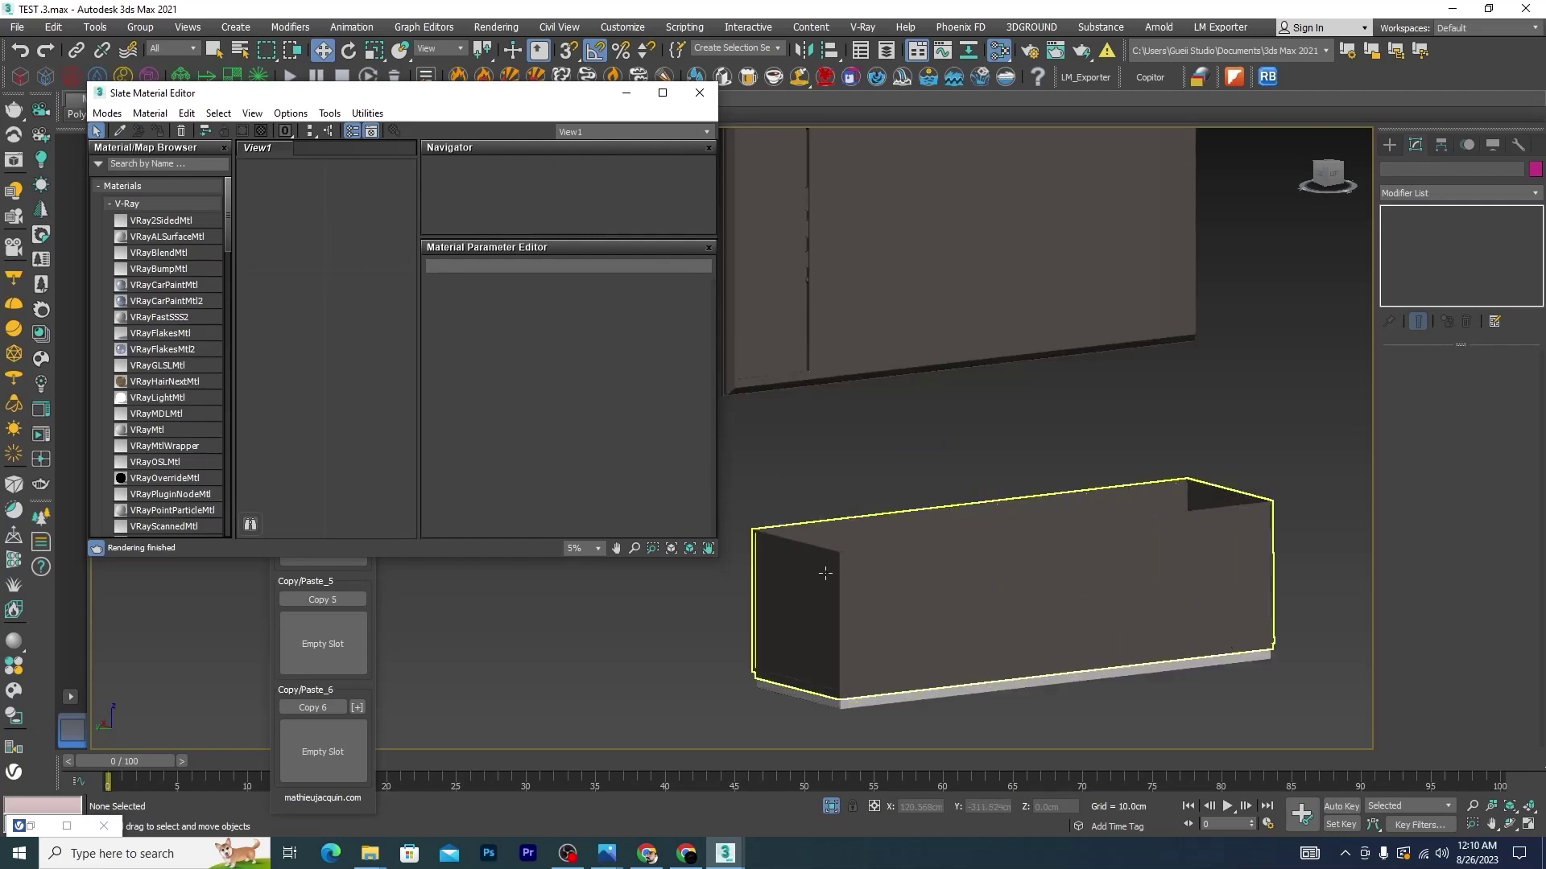
Move the editor aside and open the 4.png bedroom reference in Photos
drag(553, 97, 988, 141)
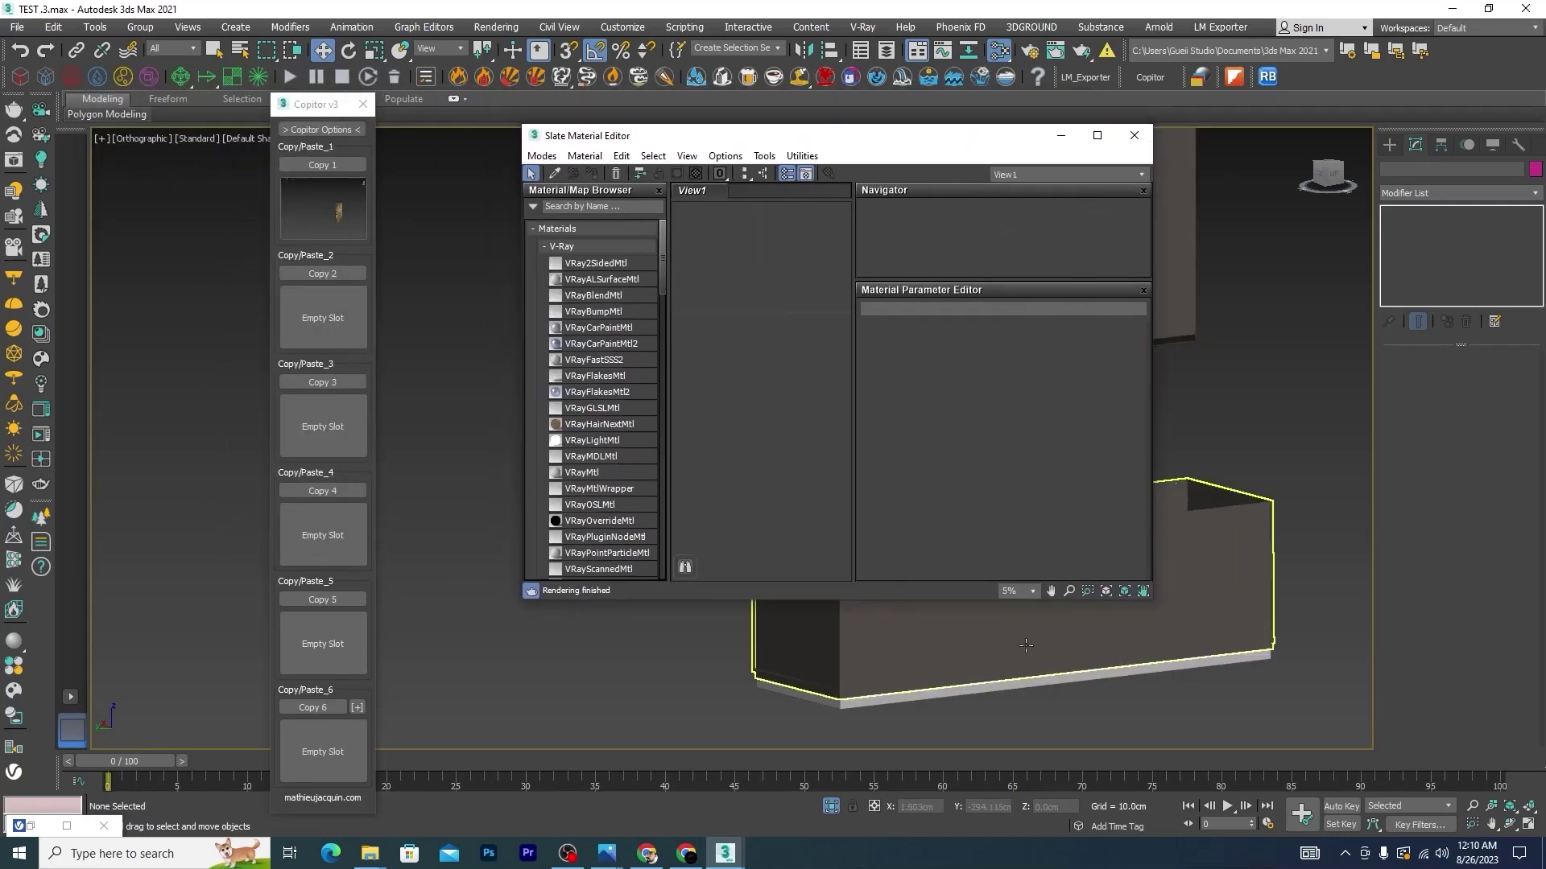
click(606, 854)
click(614, 774)
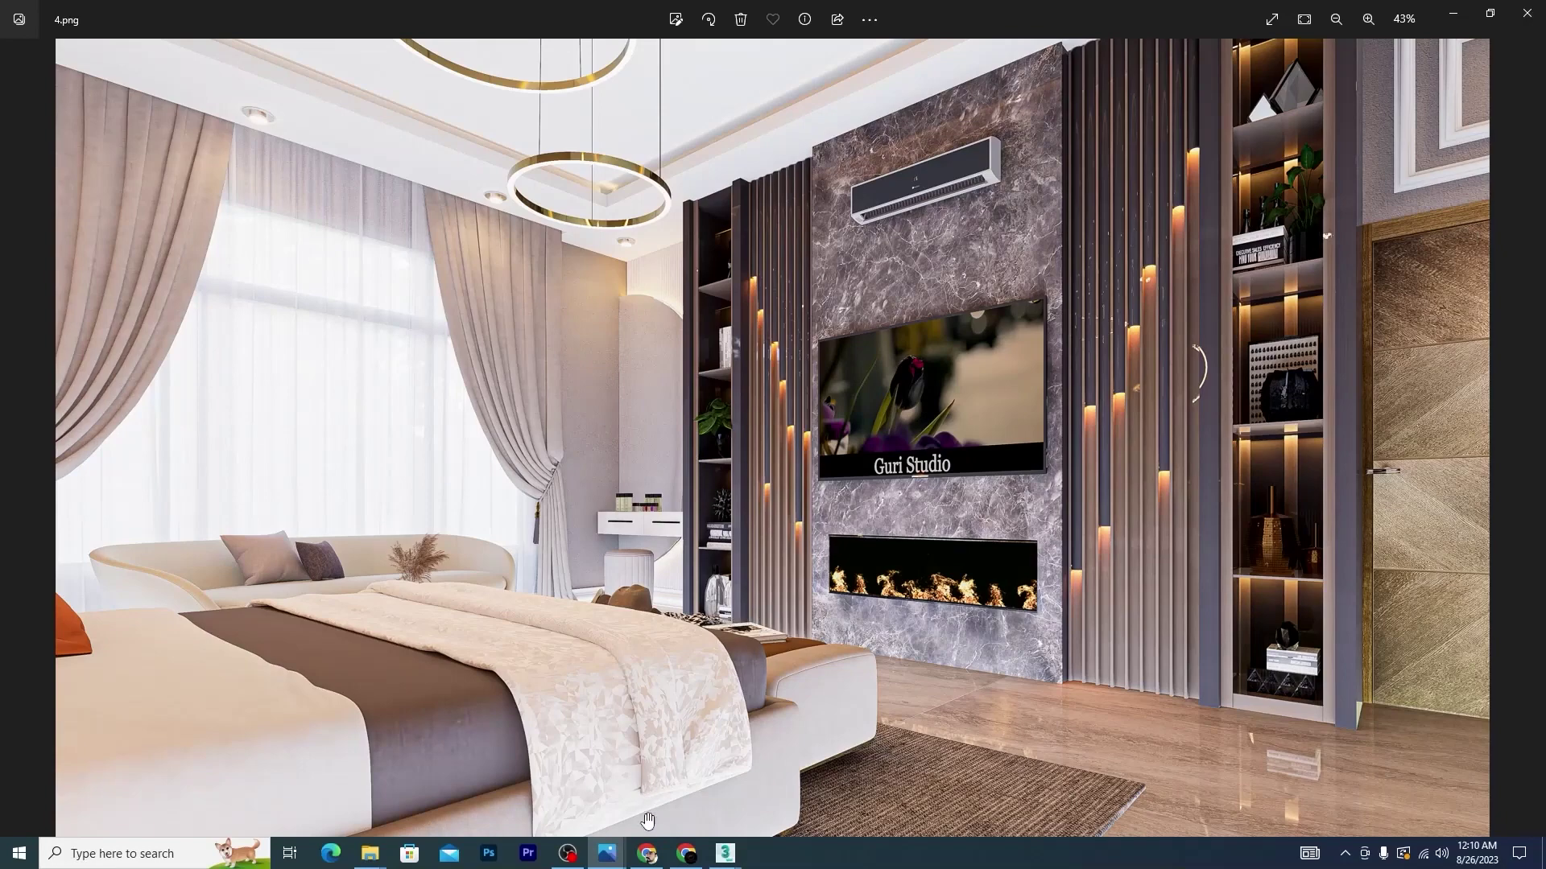
Leave the Photos viewer and bring the 3ds Max TV panel scene back
mouse_move(725, 853)
click(673, 786)
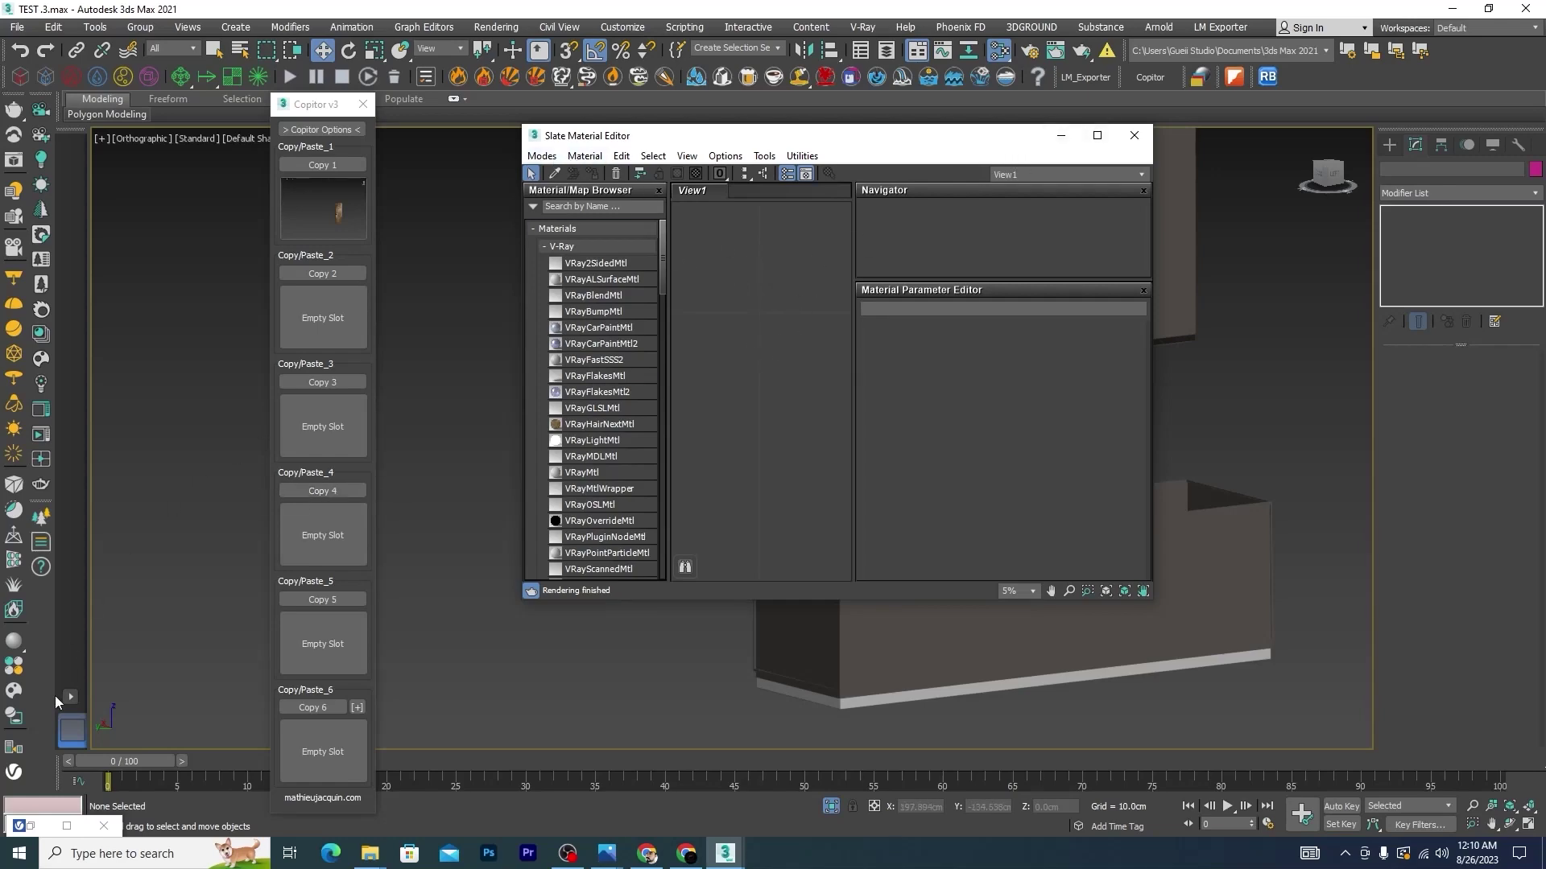
Add Glass_Window_Neutral from the V-Ray Material Library's Glass category to the Slate editor
click(67, 826)
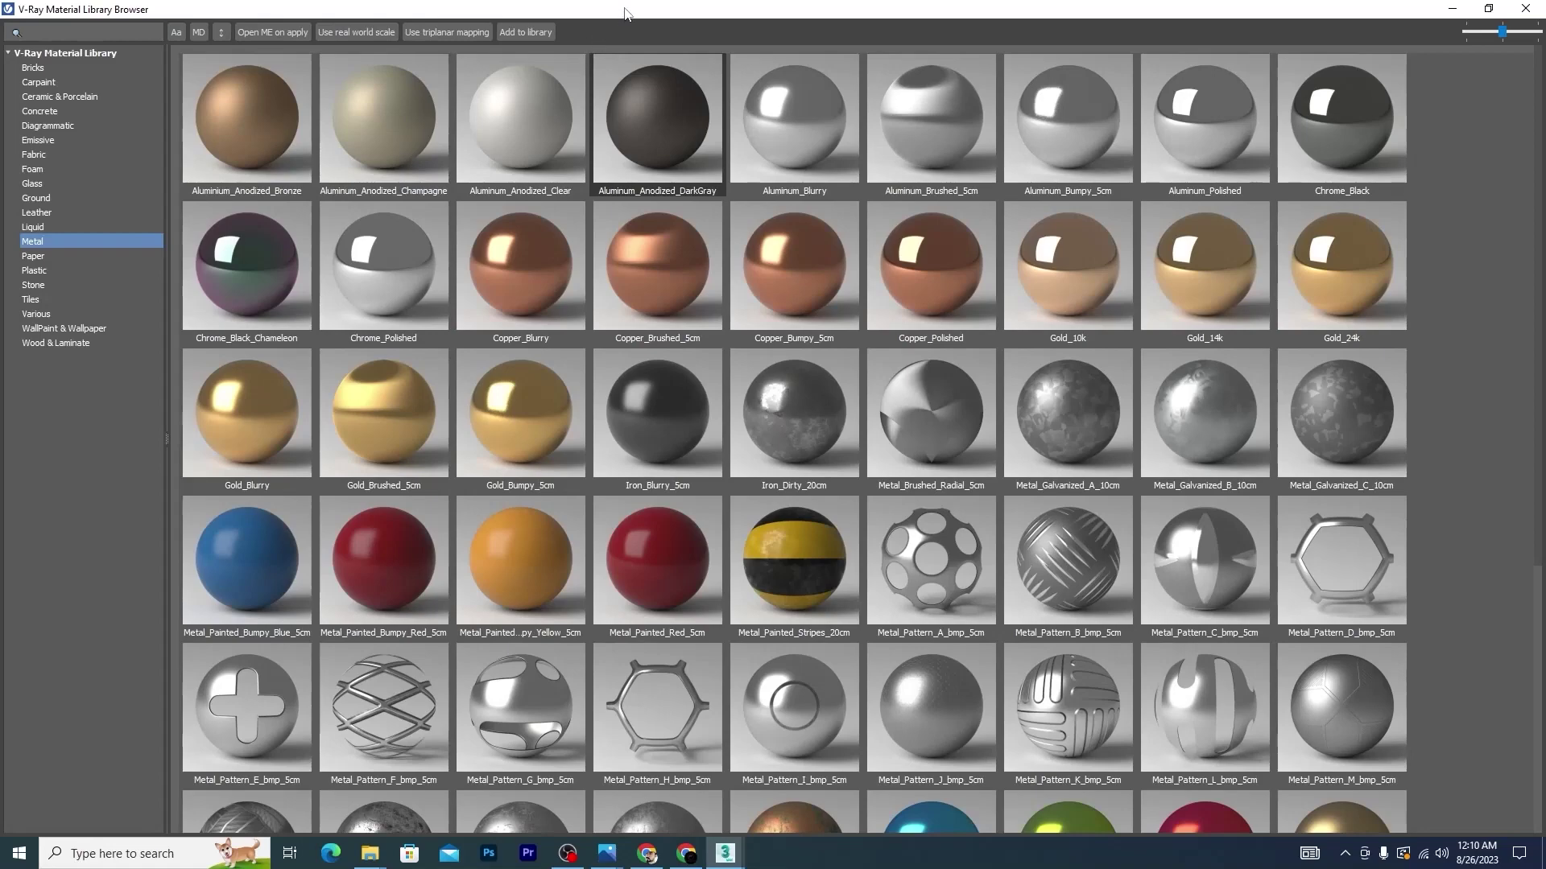
drag(626, 14, 966, 165)
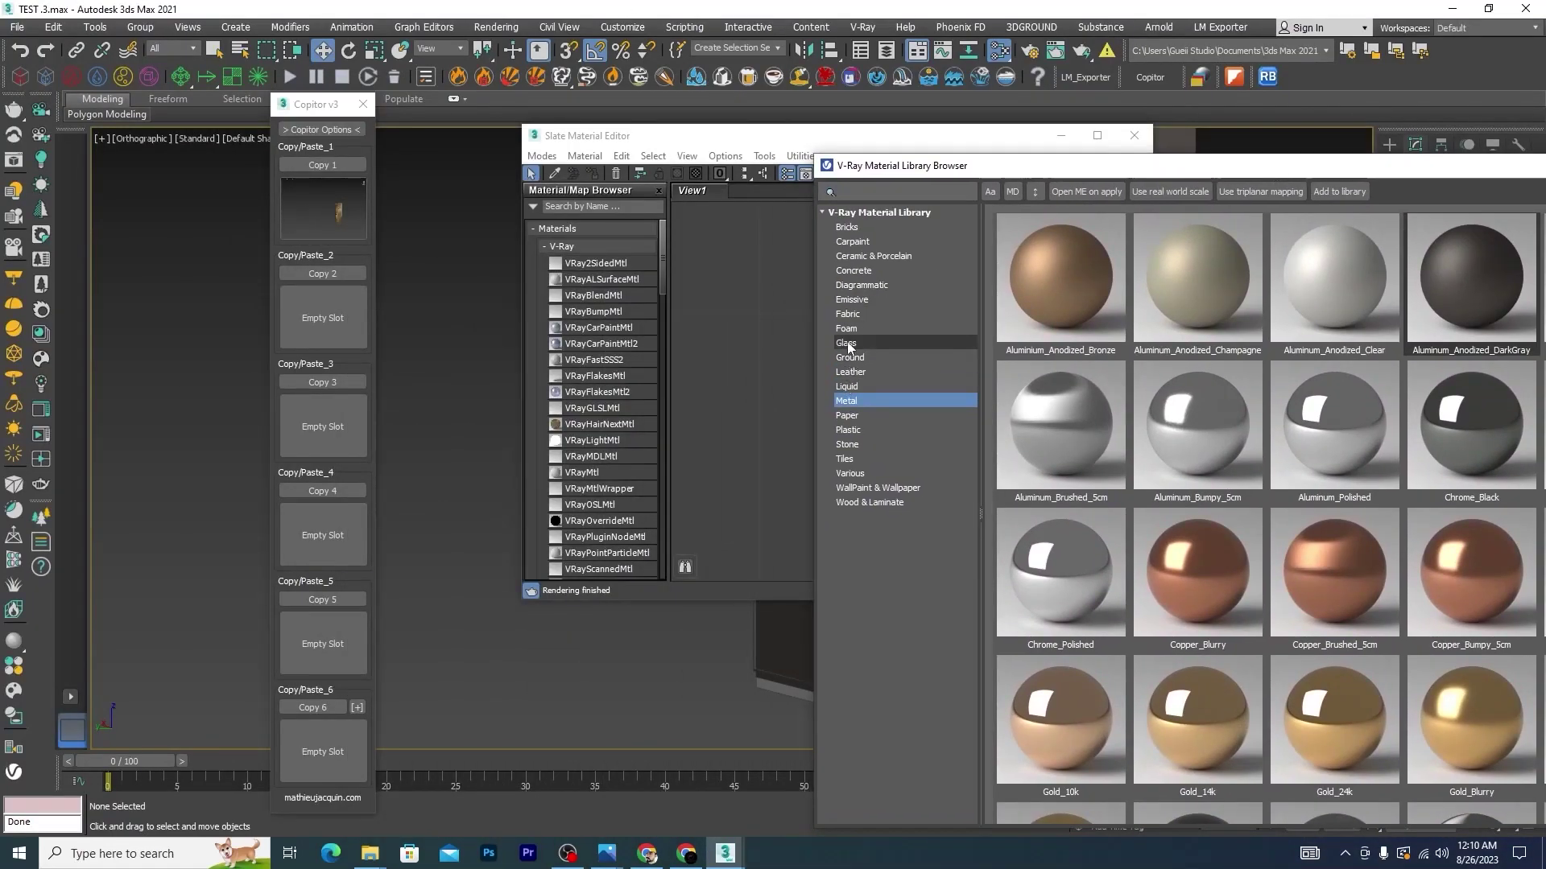
click(846, 343)
scroll(1401, 442, down, 3)
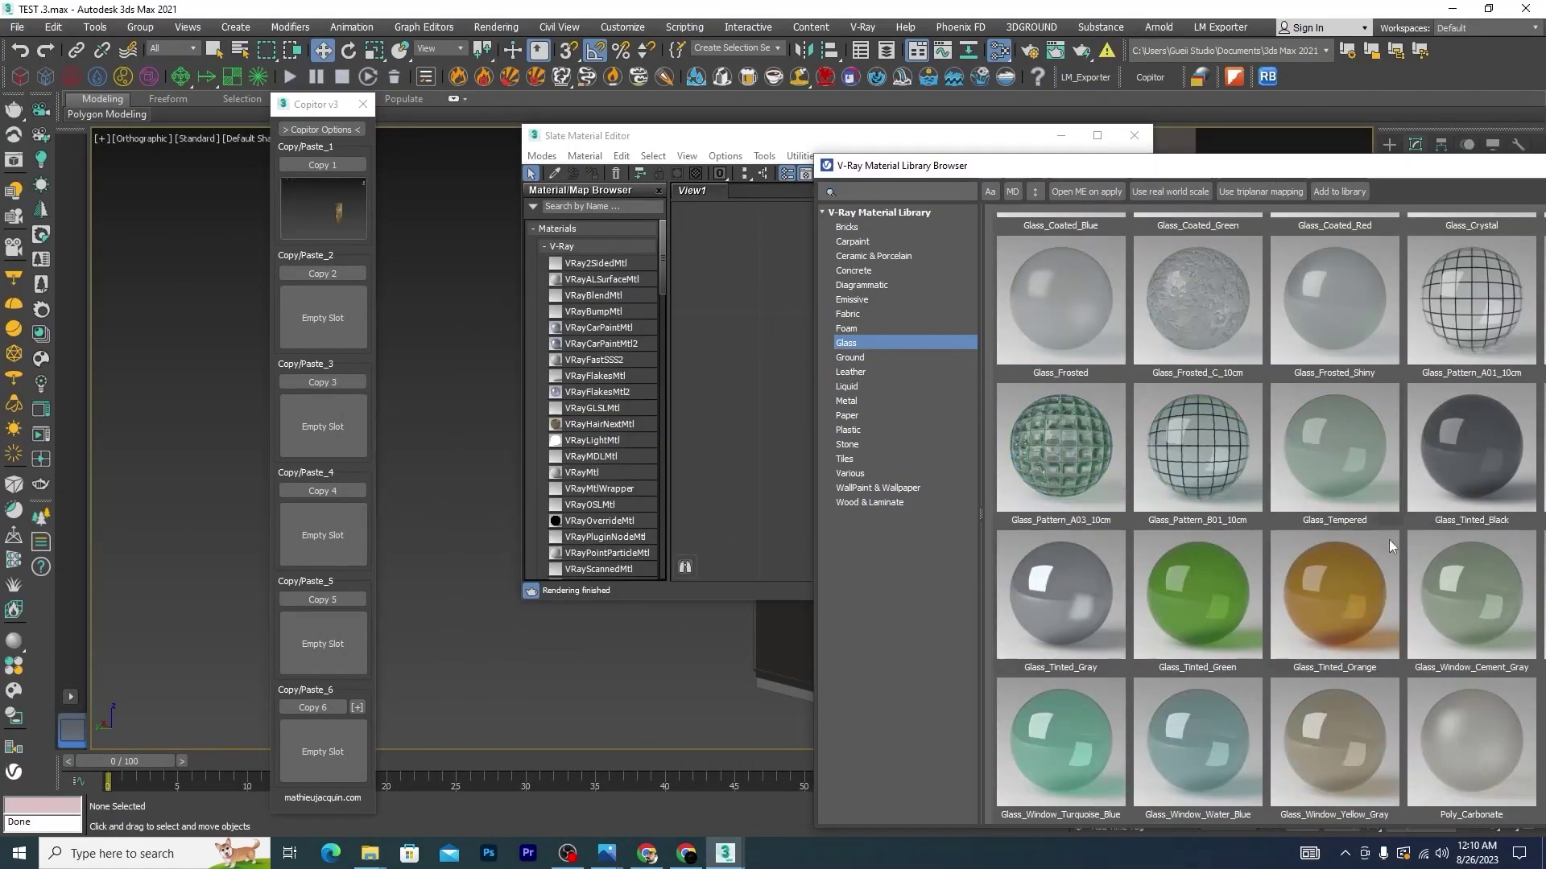
scroll(1251, 375, up, 3)
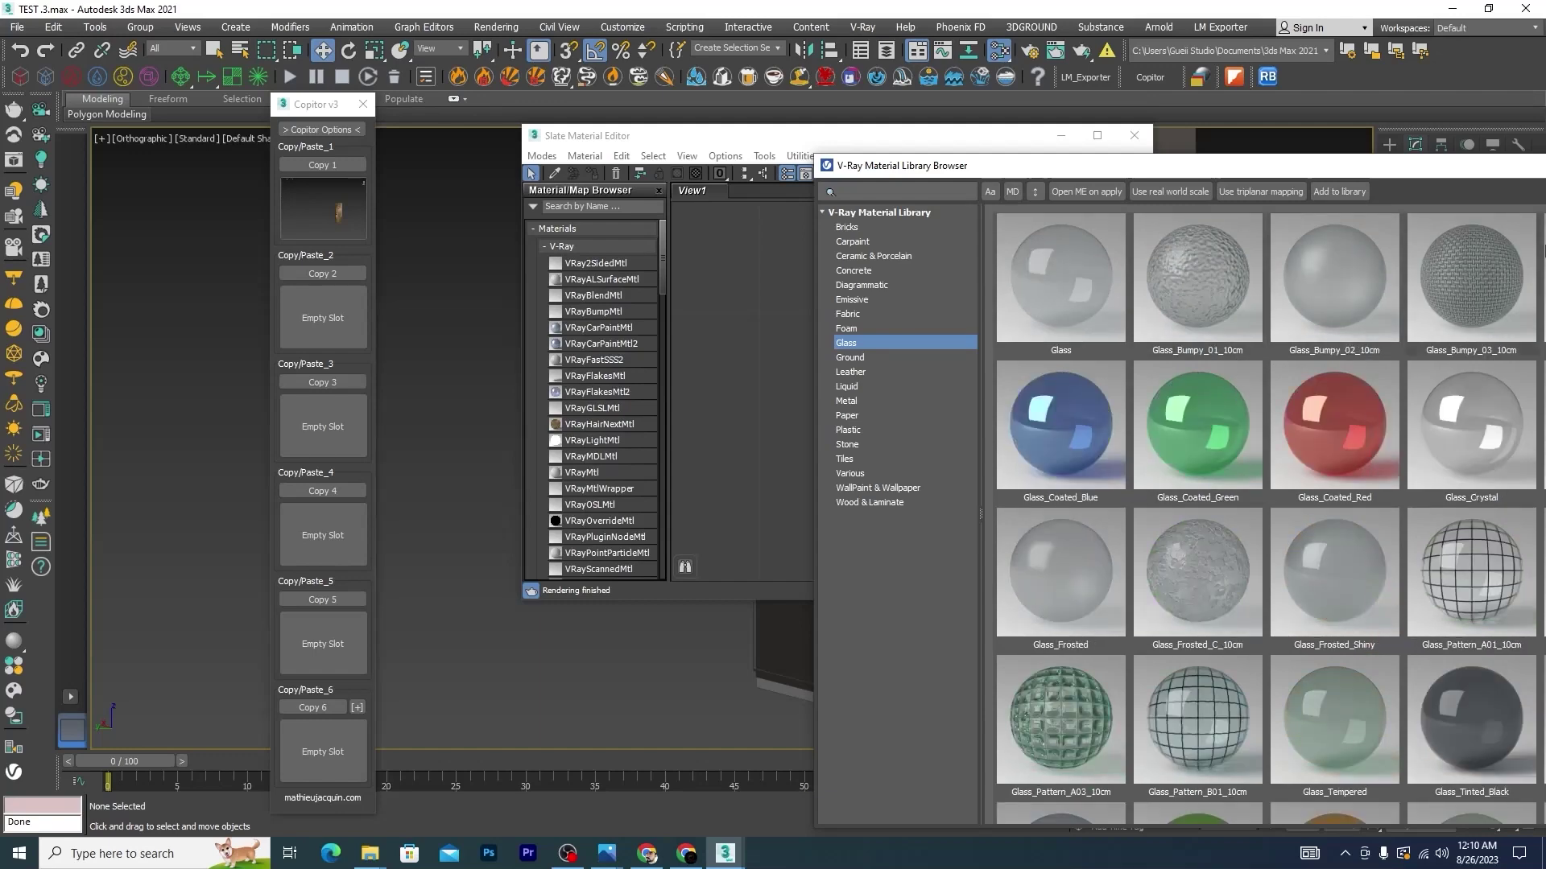
drag(1047, 165, 742, 96)
scroll(1277, 554, down, 3)
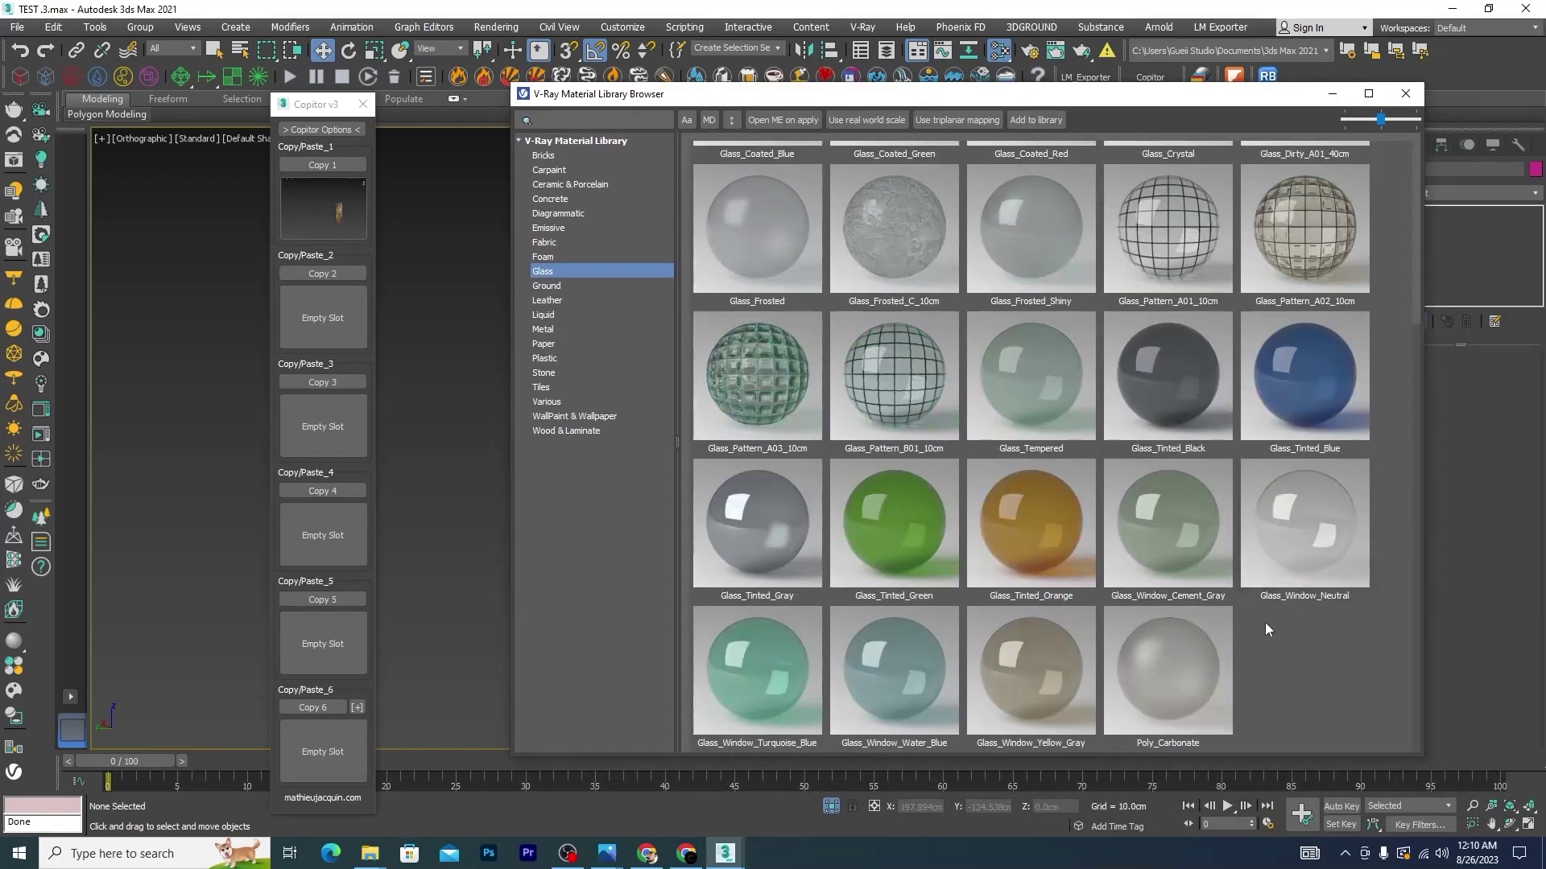
right_click(1340, 511)
click(1389, 543)
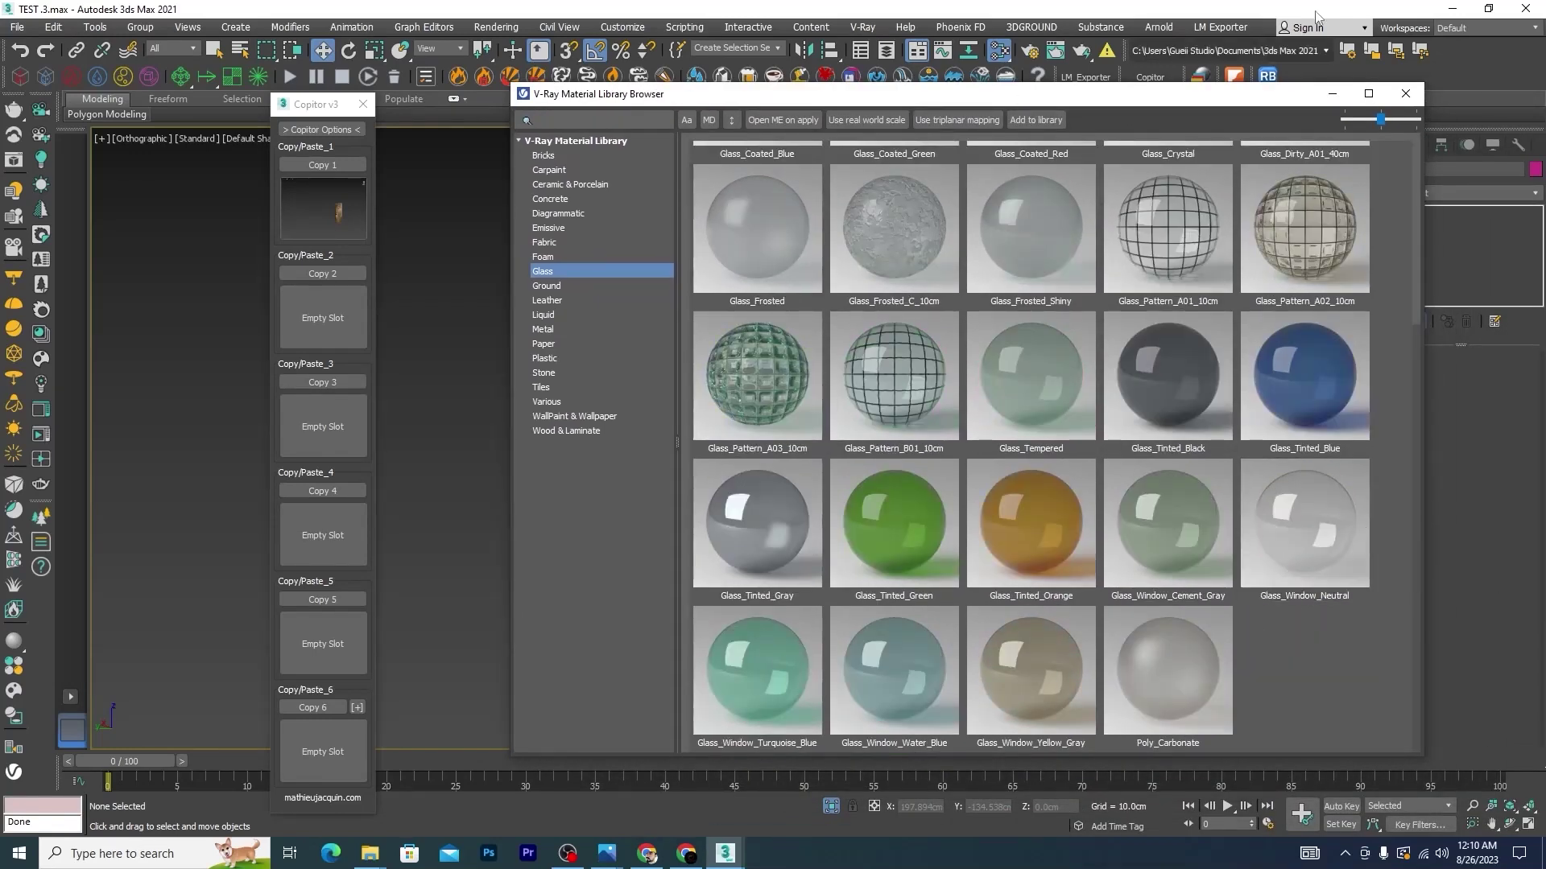
click(1332, 93)
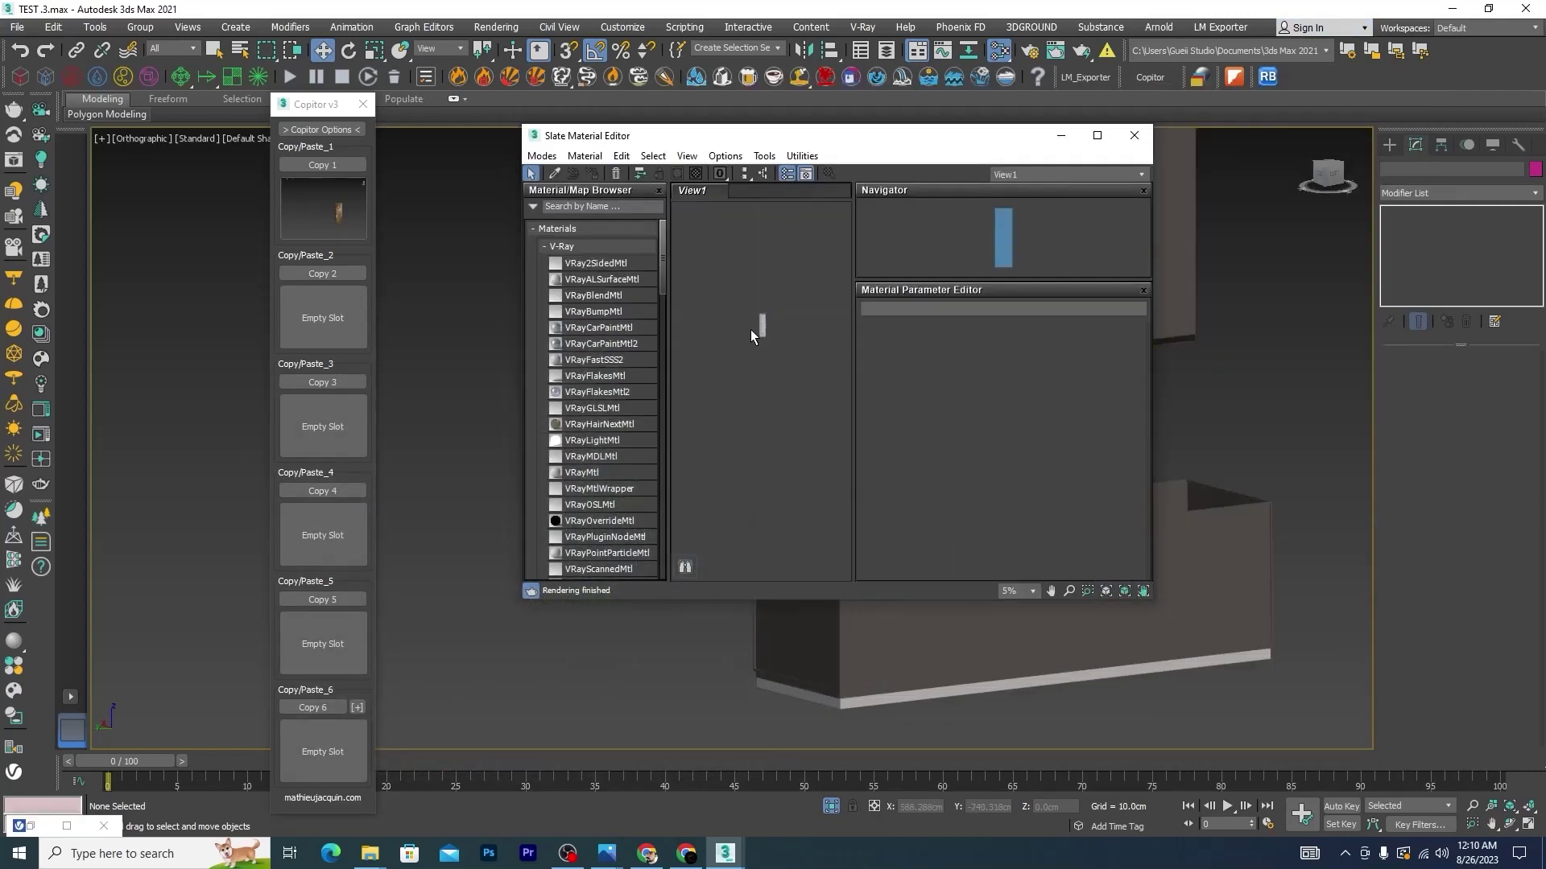
scroll(750, 337, up, 5)
drag(866, 137, 400, 119)
Select the fireplace flame box as an element and assign Glass_Window_Neutral
click(1014, 642)
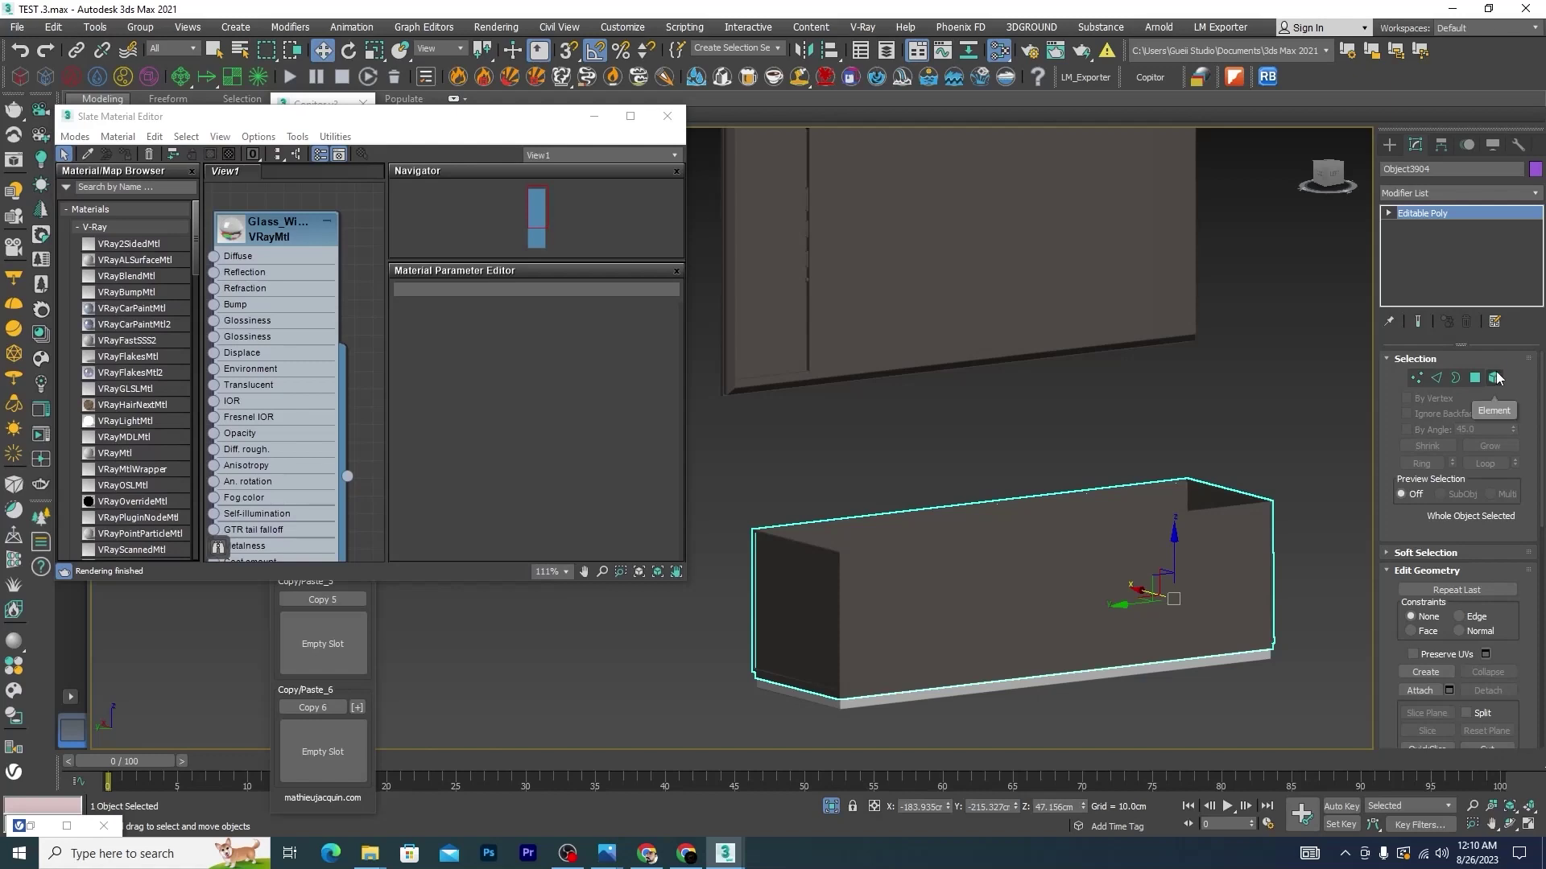
click(1495, 377)
click(1258, 574)
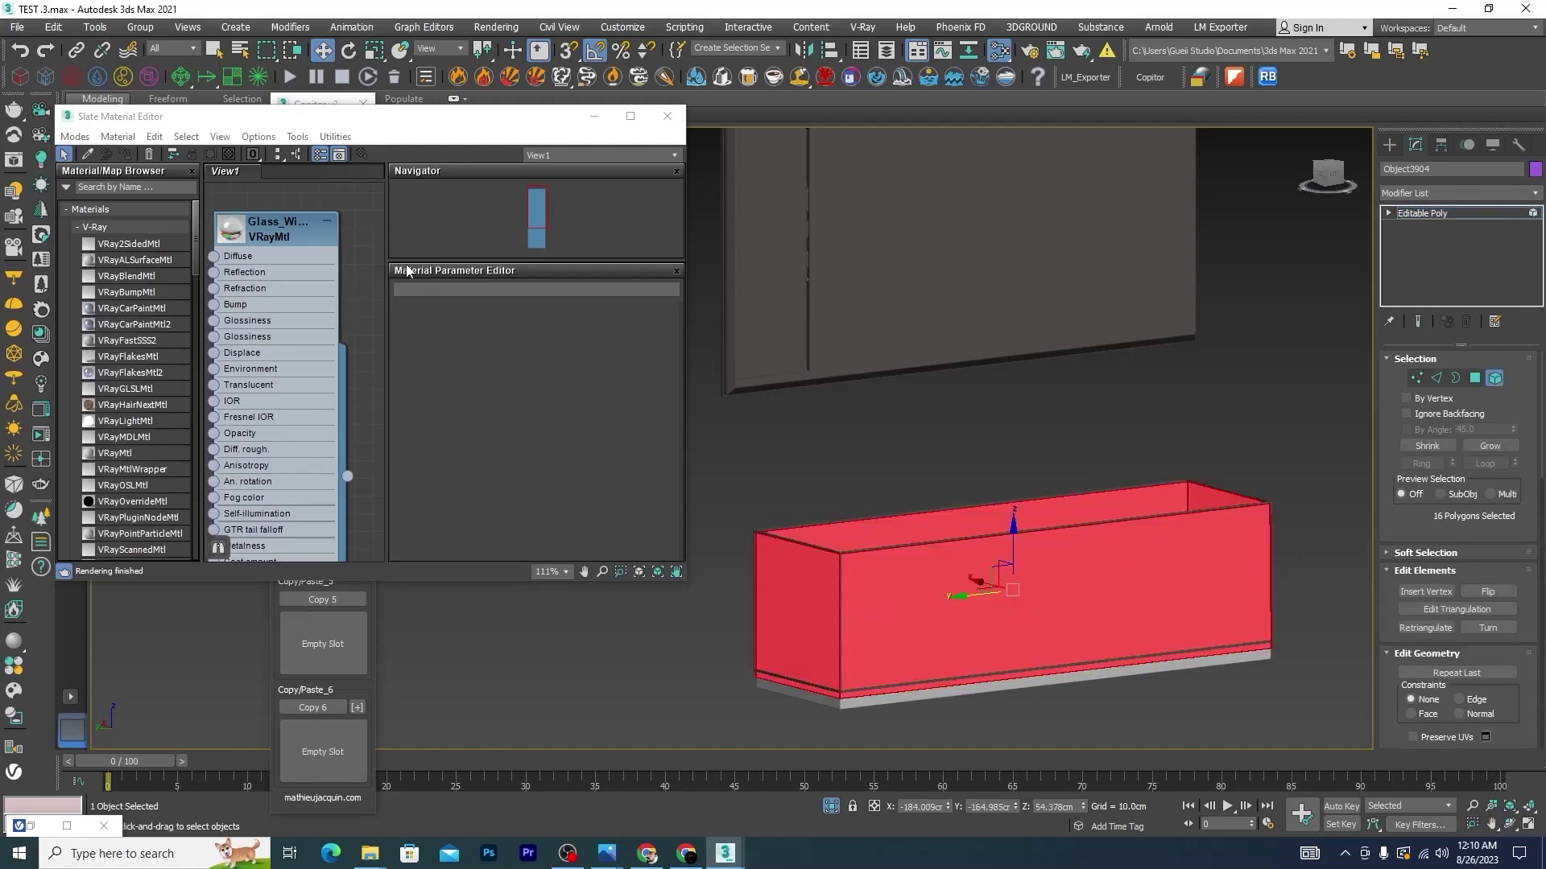
double_click(265, 225)
click(124, 154)
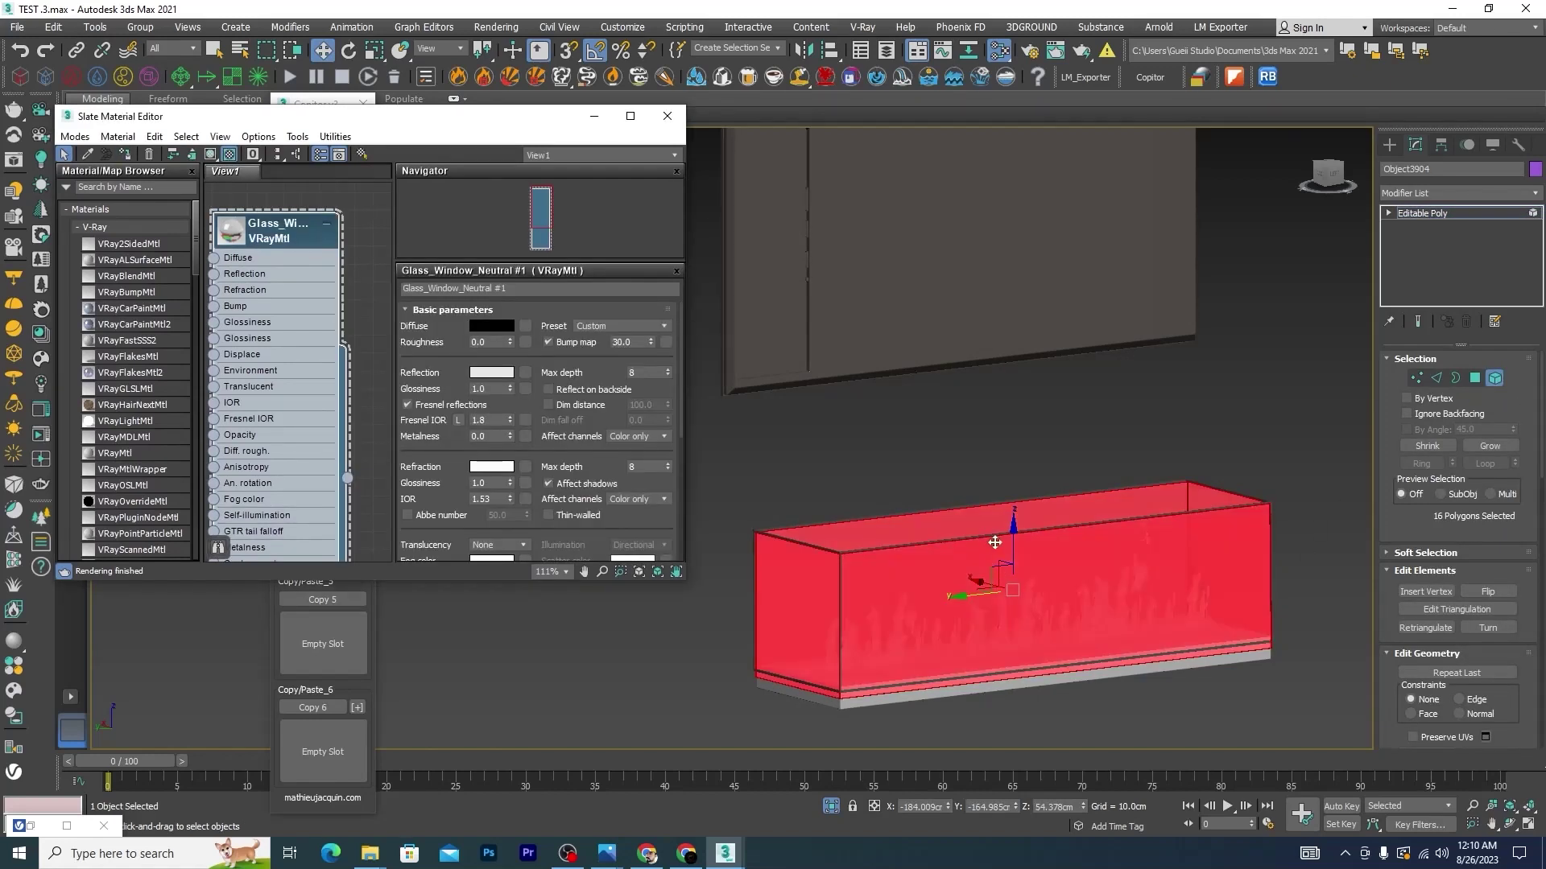
scroll(1053, 497, down, 2)
mouse_move(1052, 496)
alt+middle_down()
mouse_move(1146, 686)
mouse_move(1121, 693)
alt+middle_up()
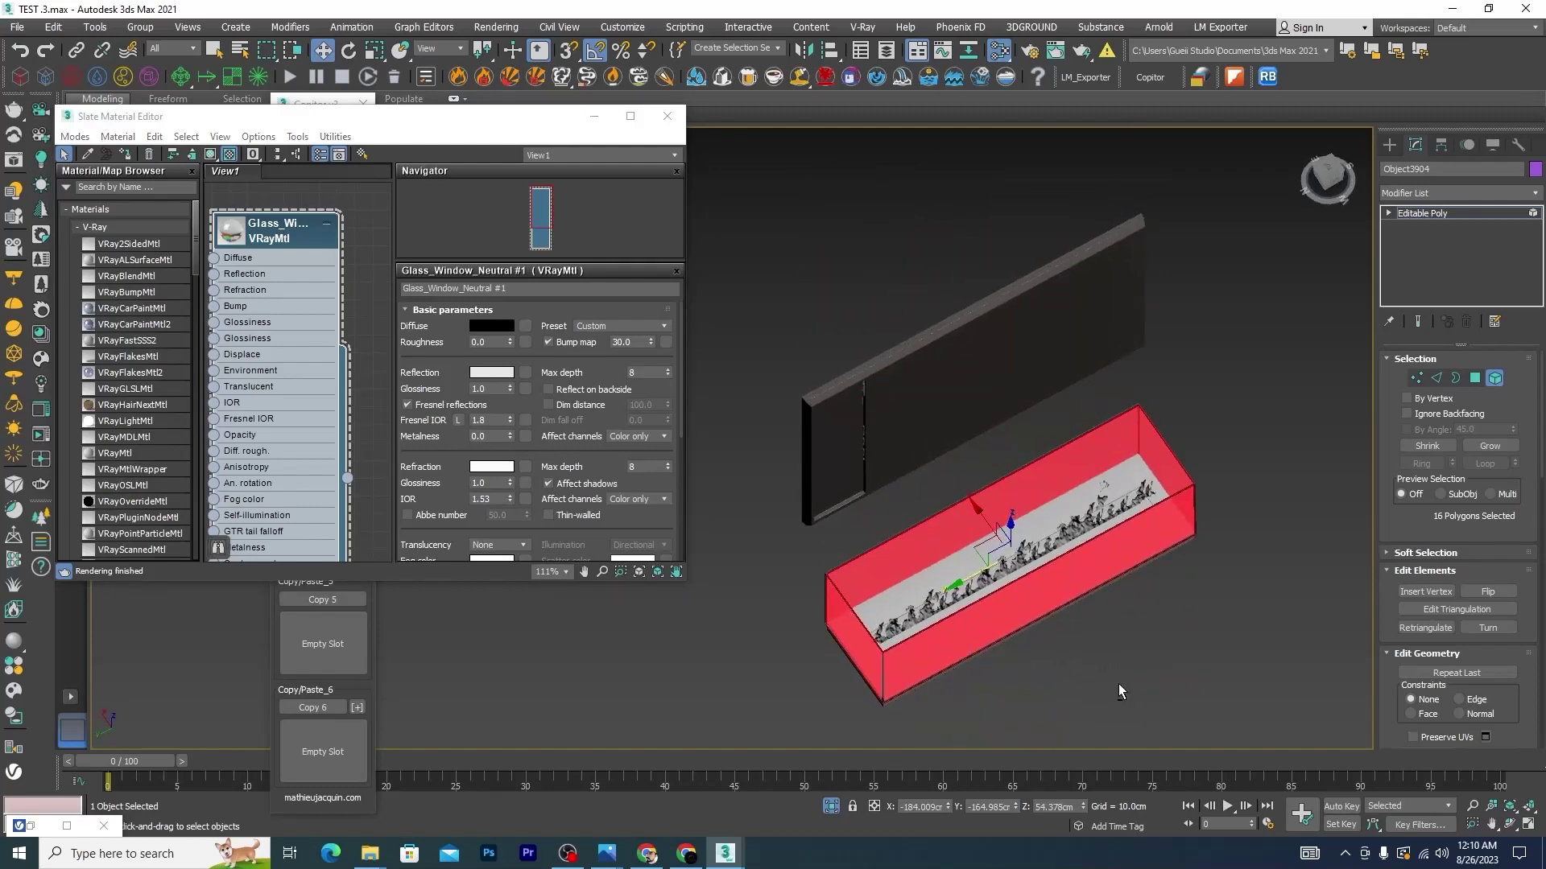
click(1121, 694)
Exit element mode and select and frame the Fireplace_bio011 object
scroll(1032, 564, up, 5)
click(1494, 378)
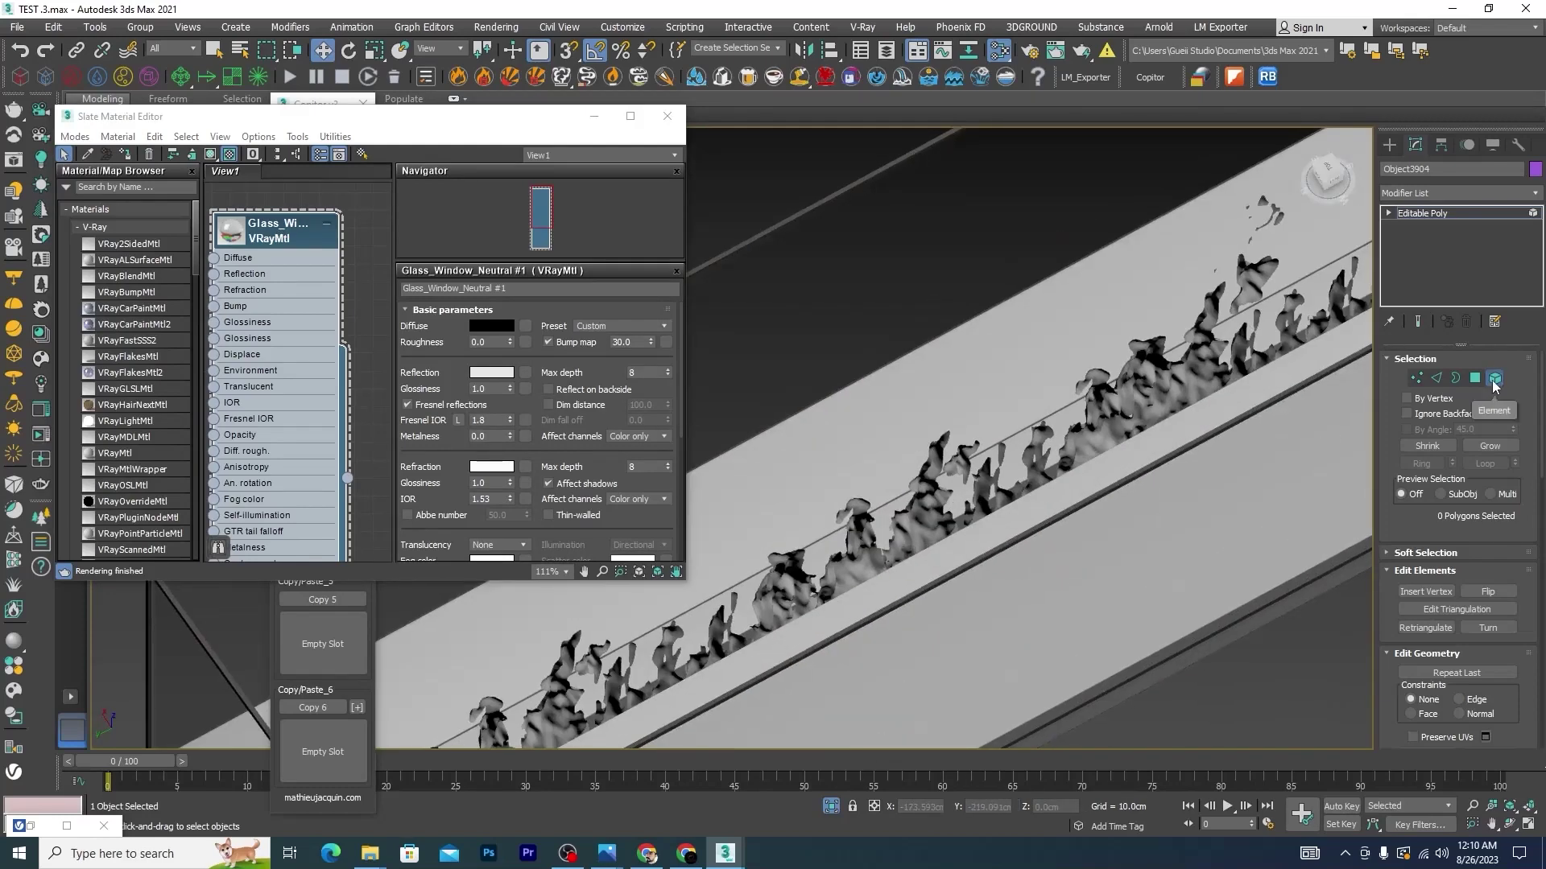
key(z)
mouse_move(1098, 514)
alt+middle_down()
mouse_move(917, 456)
mouse_move(937, 480)
alt+middle_up()
scroll(1015, 403, up, 5)
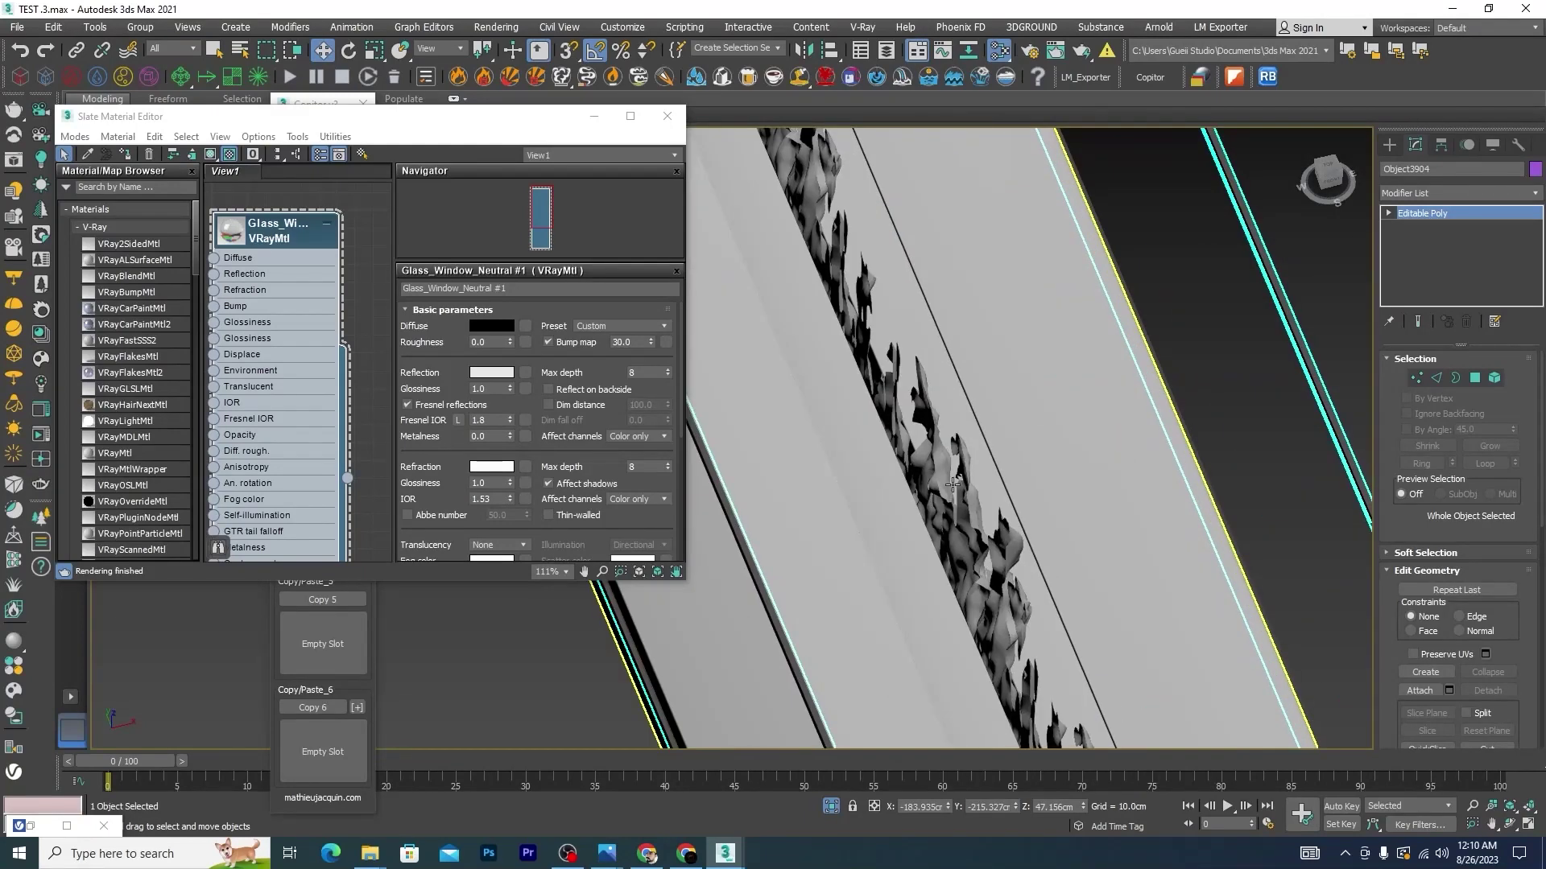
click(1030, 412)
key(z)
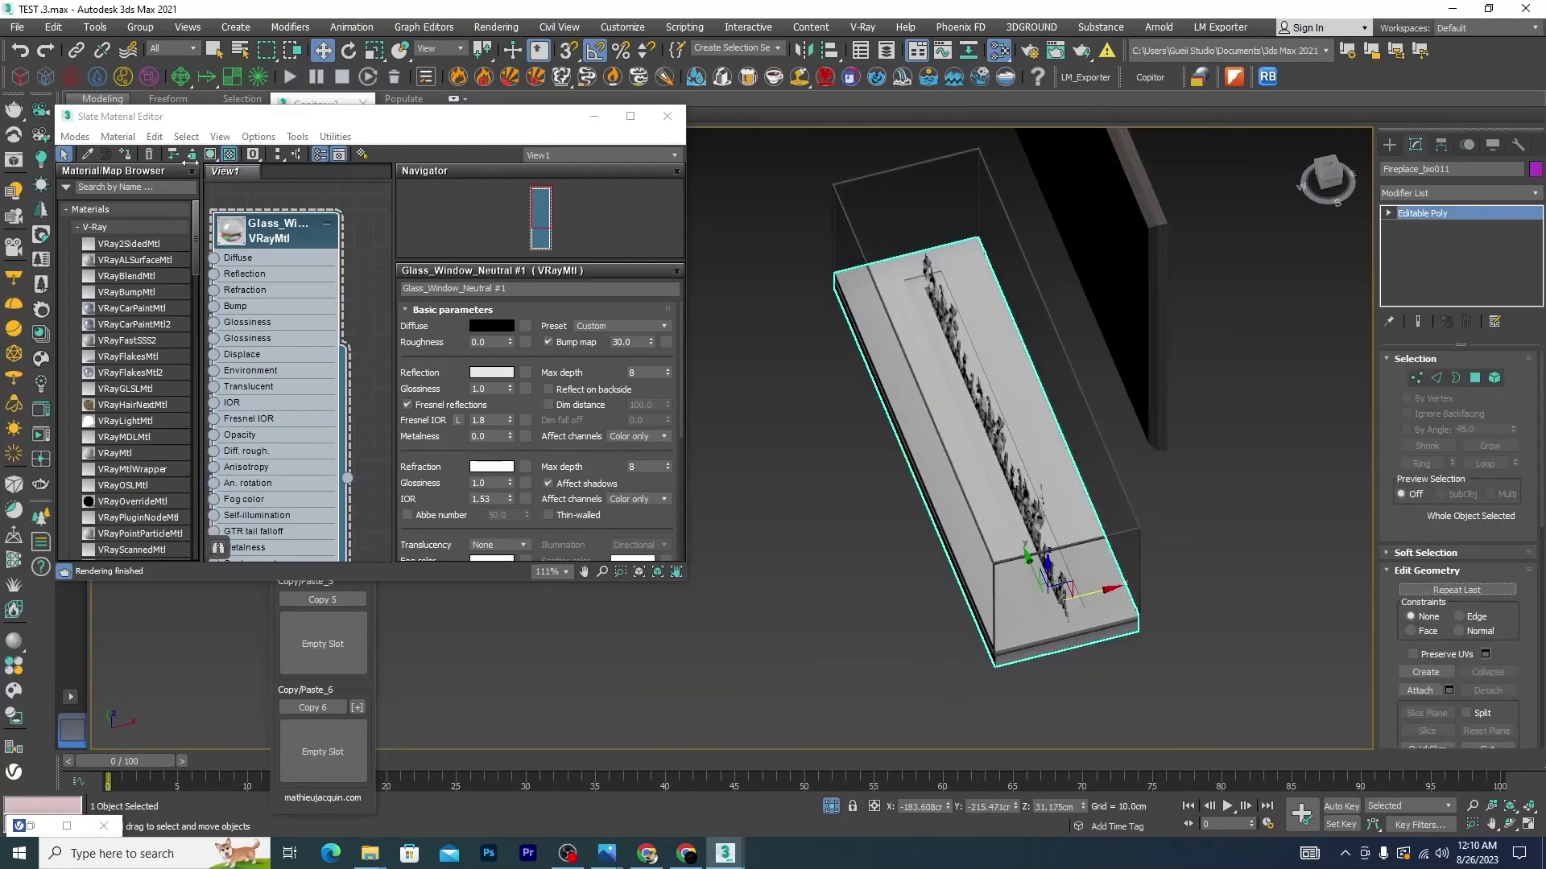
click(74, 137)
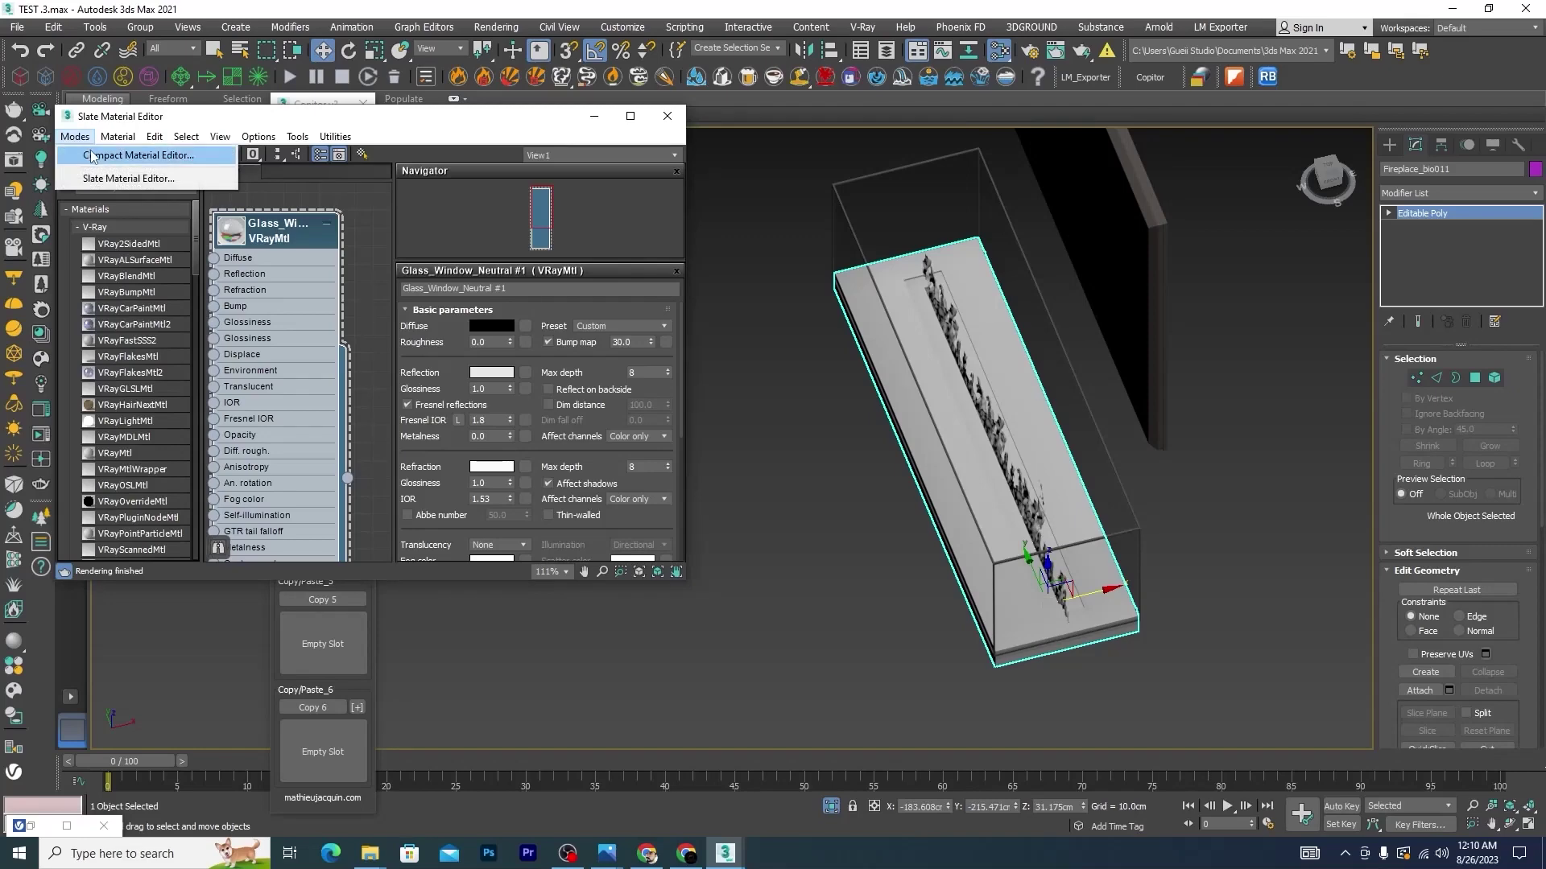
Switch back to the Compact Material Editor
click(91, 155)
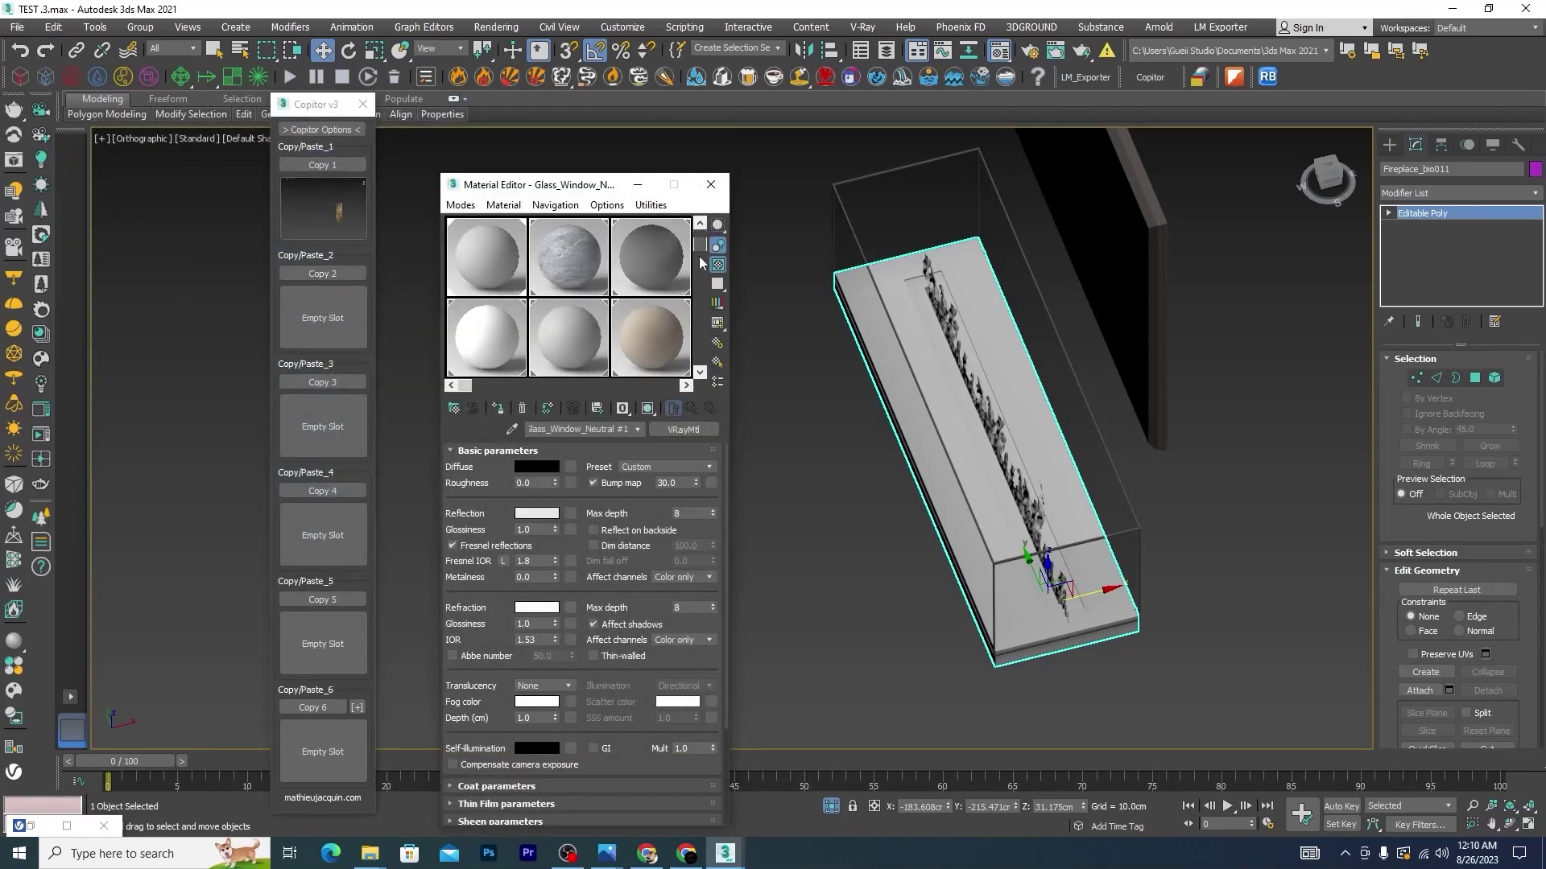
drag(701, 263, 638, 385)
drag(468, 384, 659, 383)
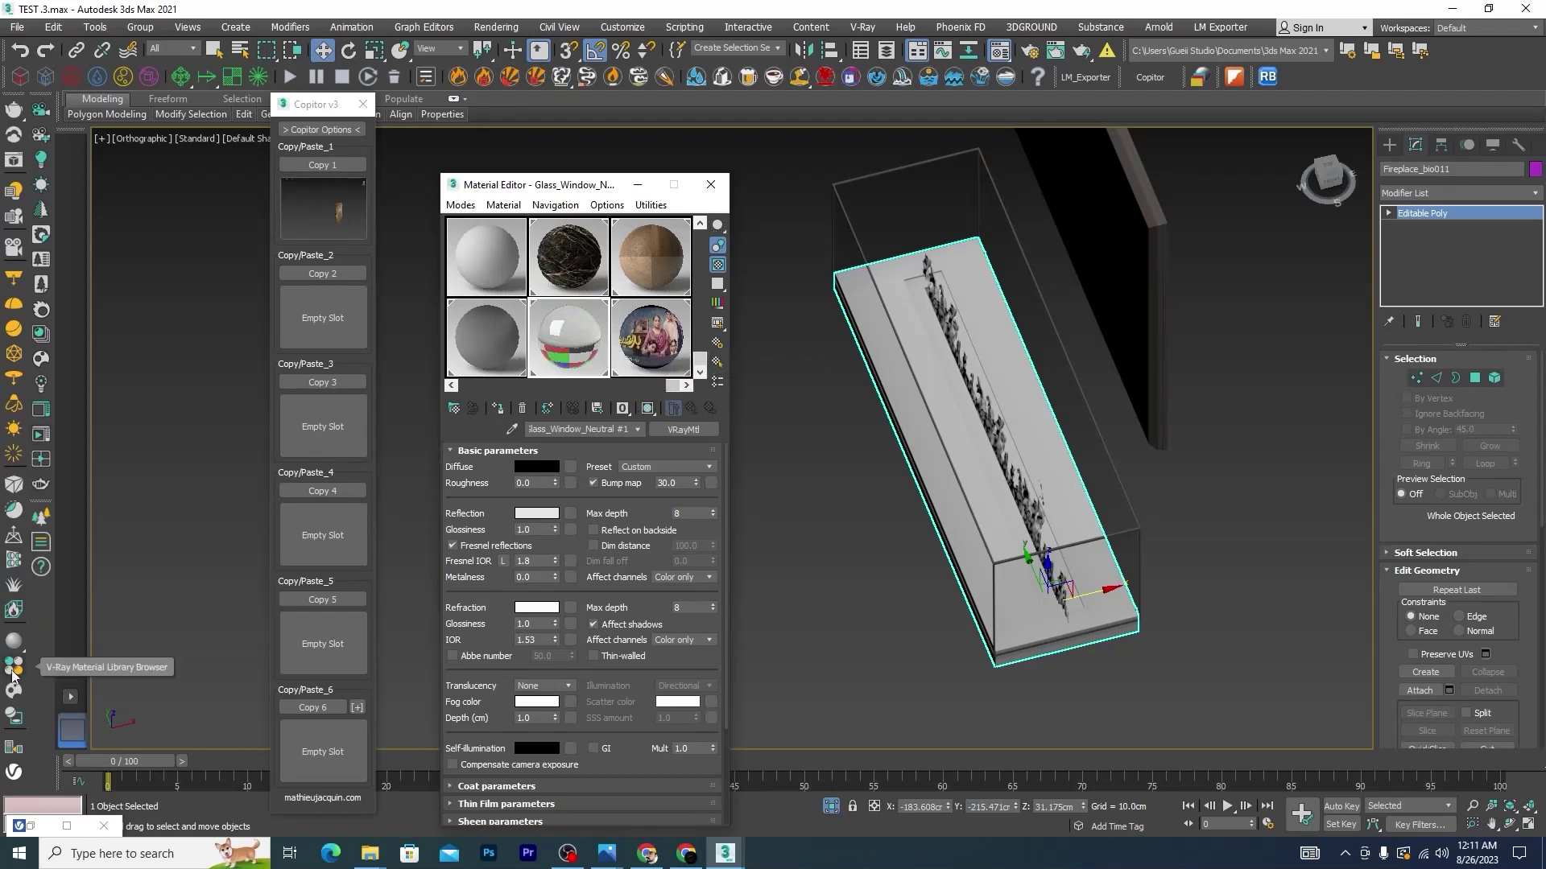
Load Aluminum_Anodized_DarkGray from the library's Metal materials and apply it to the fireplace box
click(66, 827)
click(32, 242)
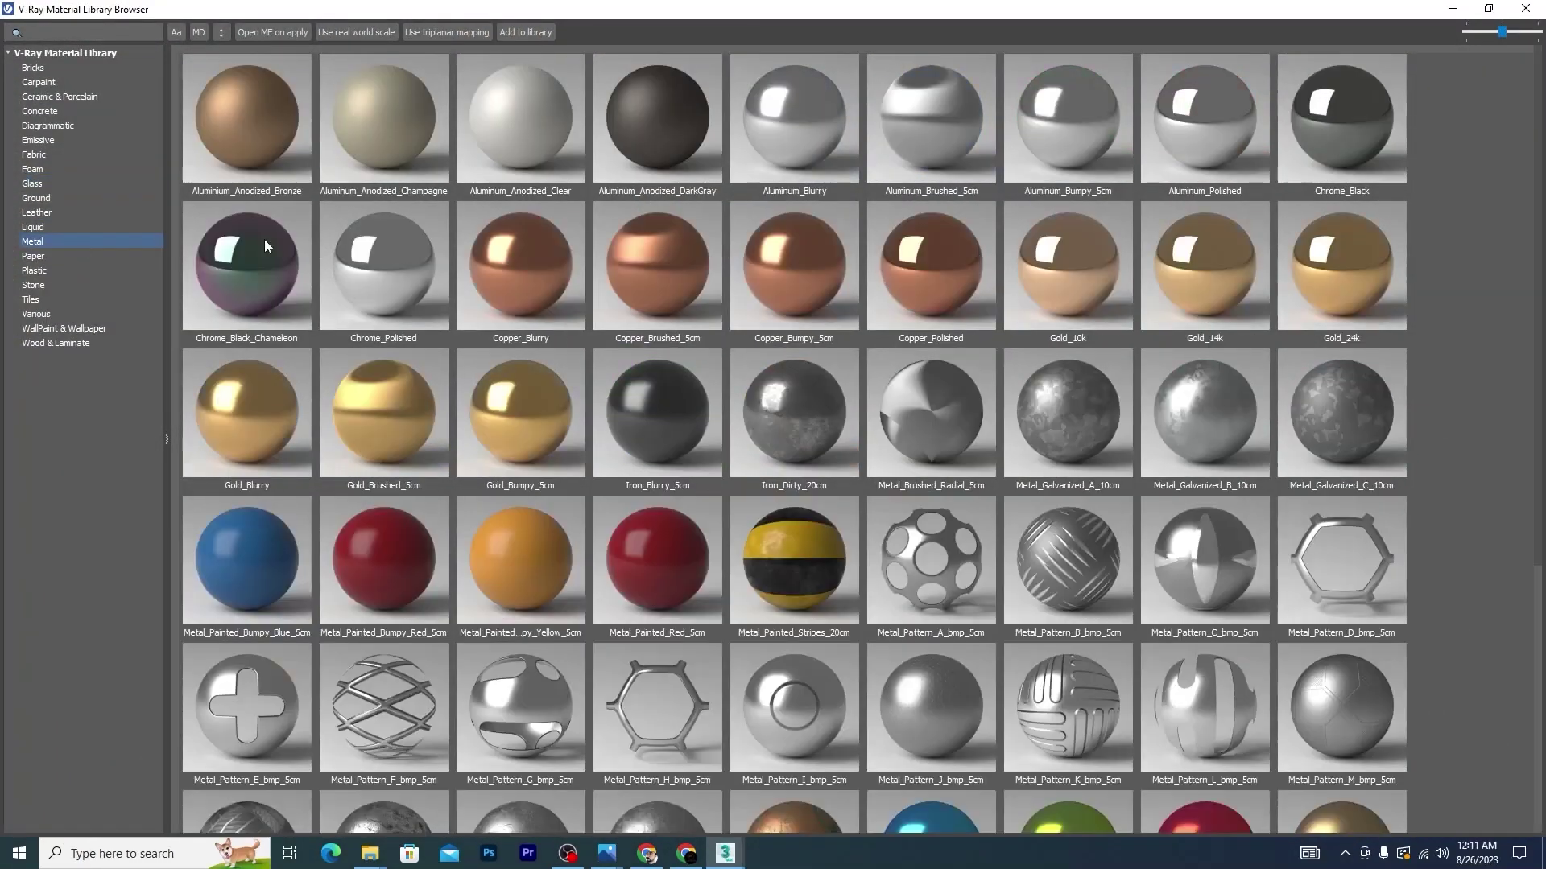
right_click(643, 98)
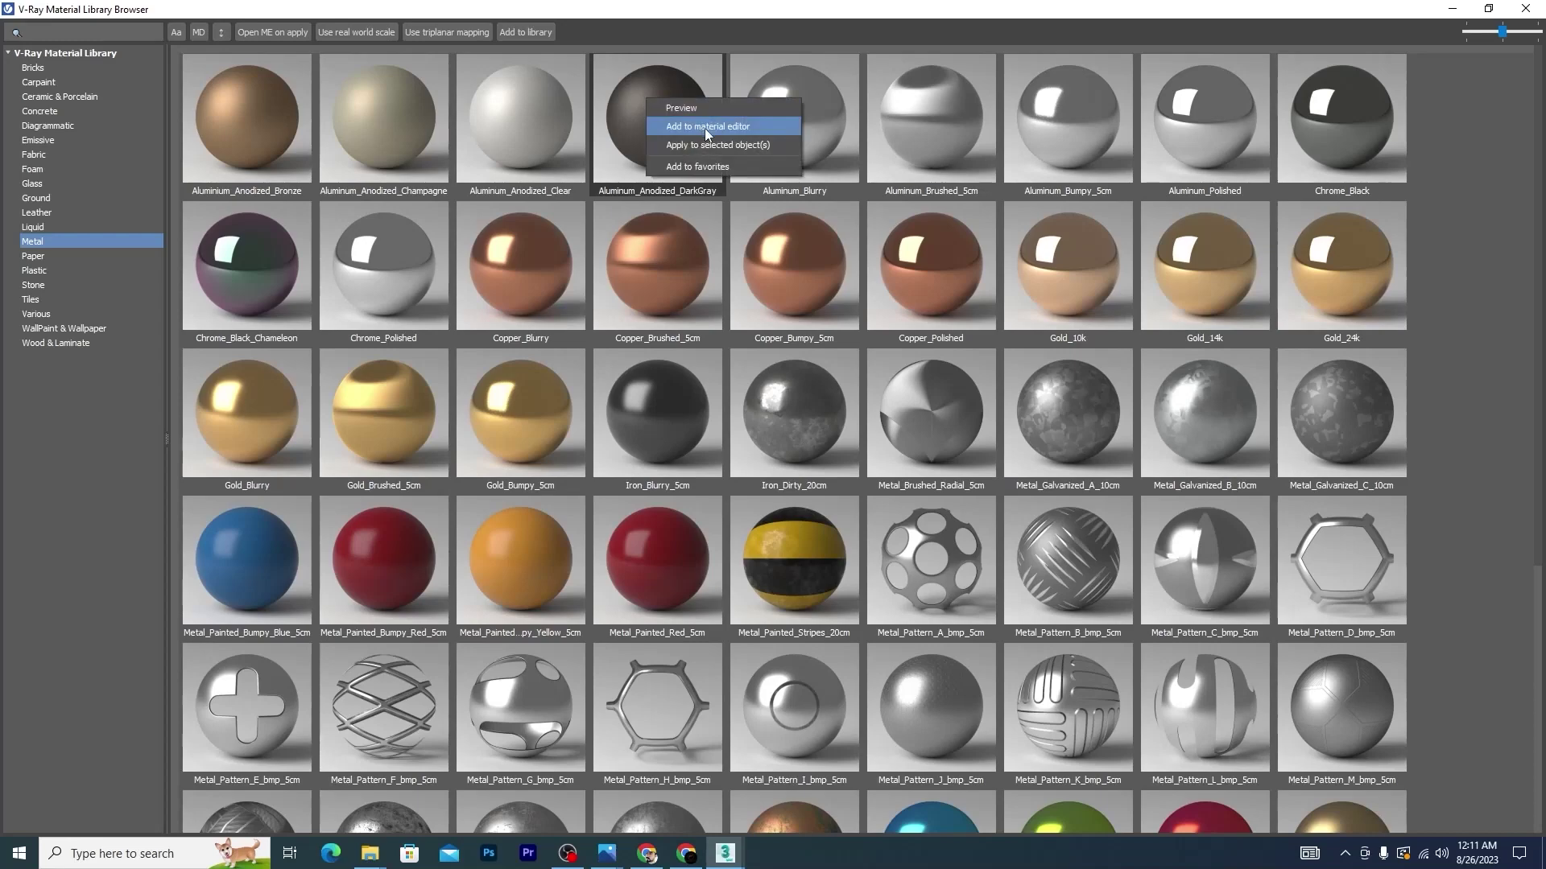
click(704, 128)
click(1441, 8)
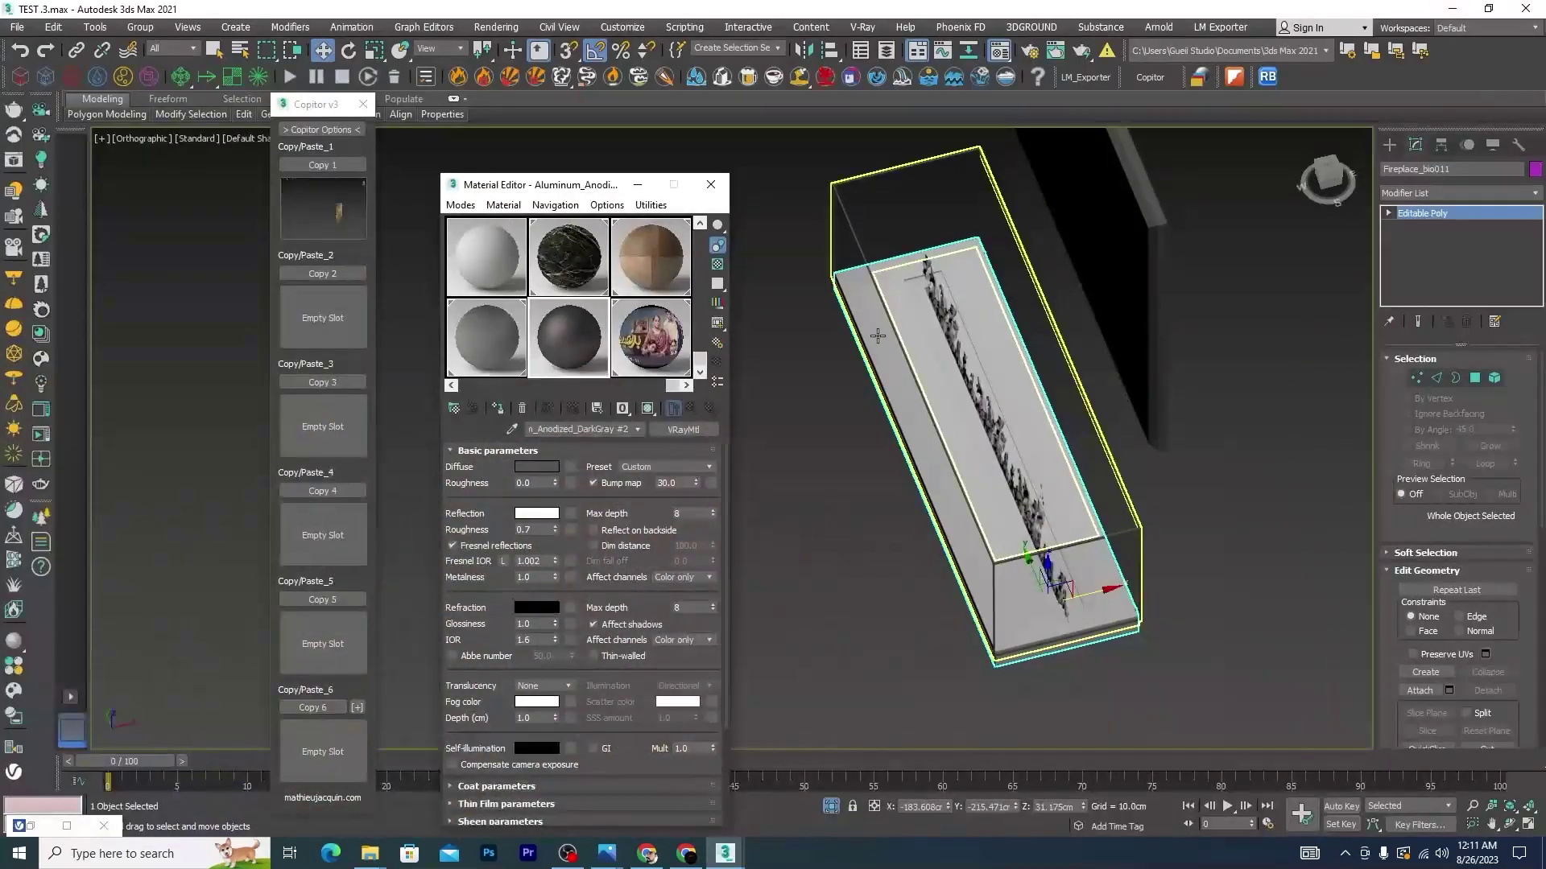
click(497, 409)
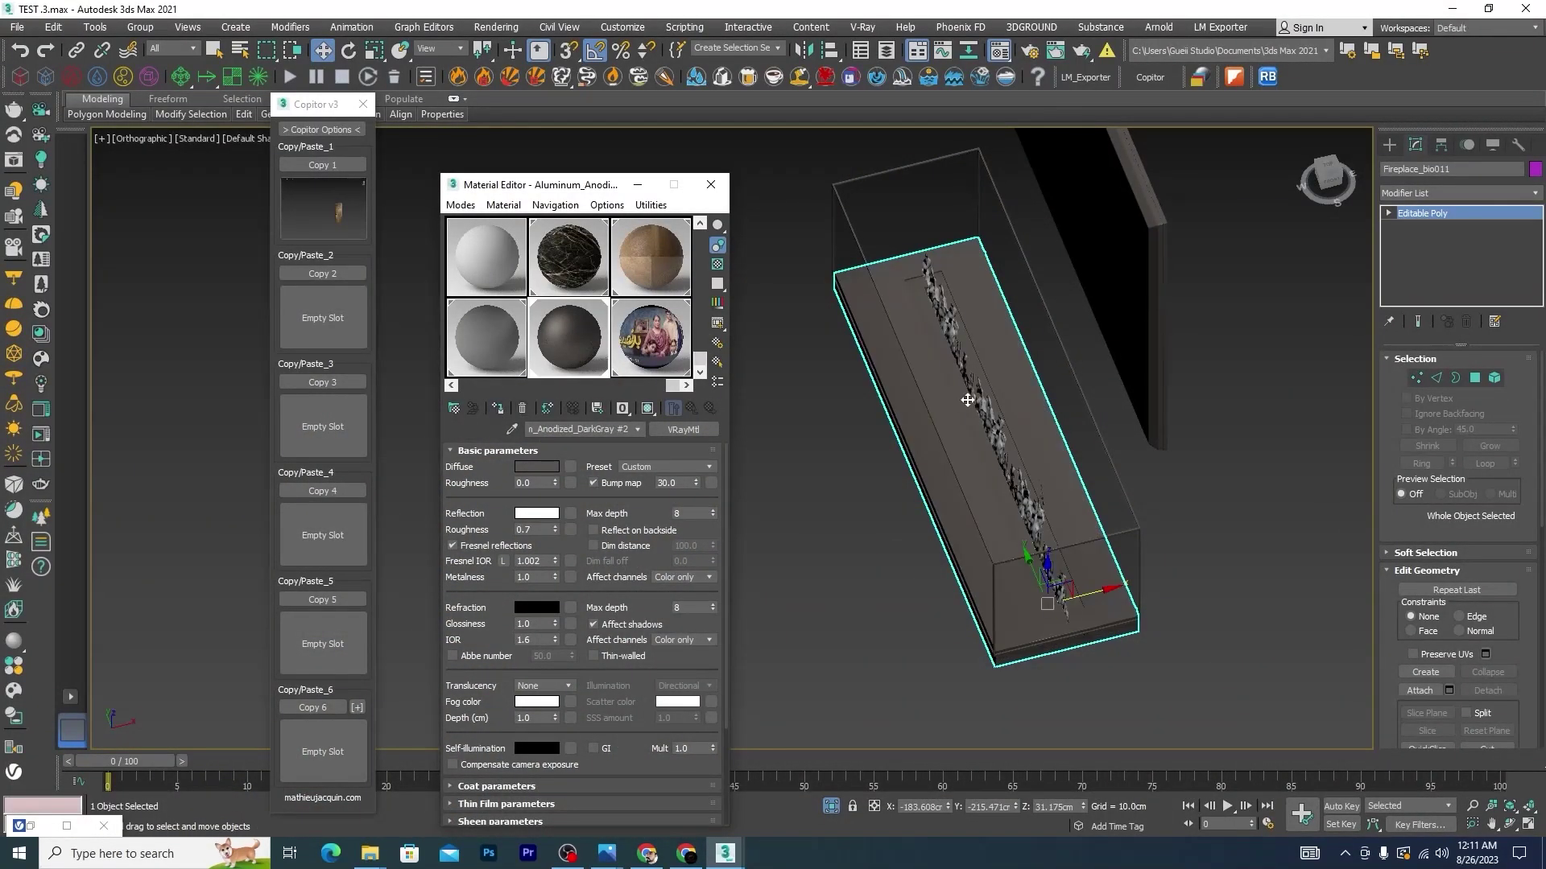
Orbit around the fireplace box and select the Fire001 flame object
scroll(966, 443, up, 5)
scroll(966, 443, down, 5)
mouse_move(999, 451)
alt+middle_down()
mouse_move(1054, 490)
mouse_move(1030, 419)
alt+middle_up()
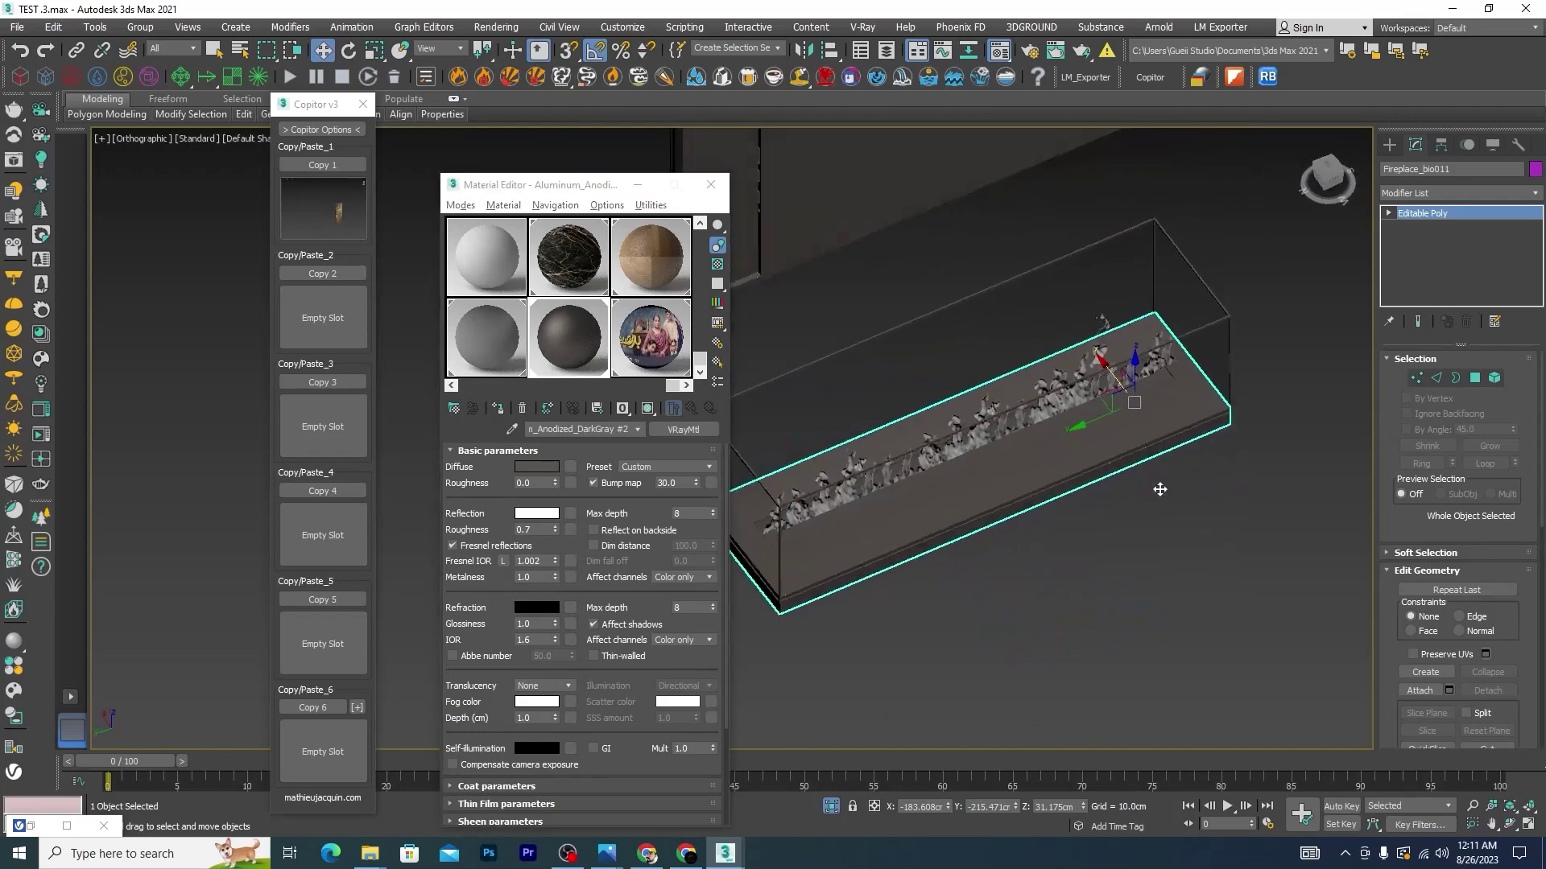
scroll(1024, 396, up, 5)
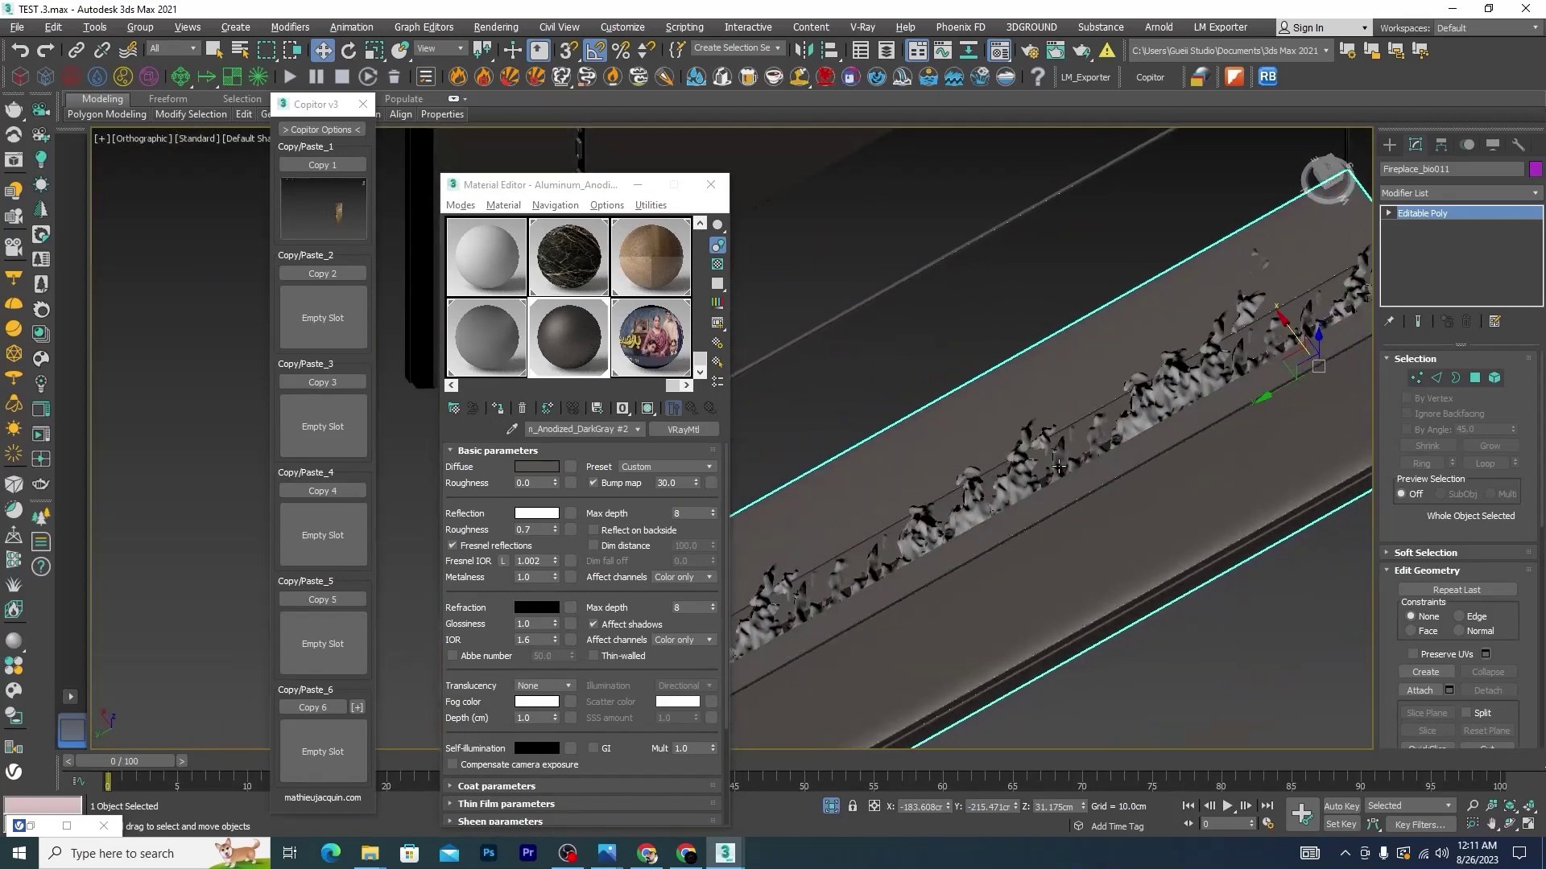
scroll(1035, 467, up, 4)
click(985, 494)
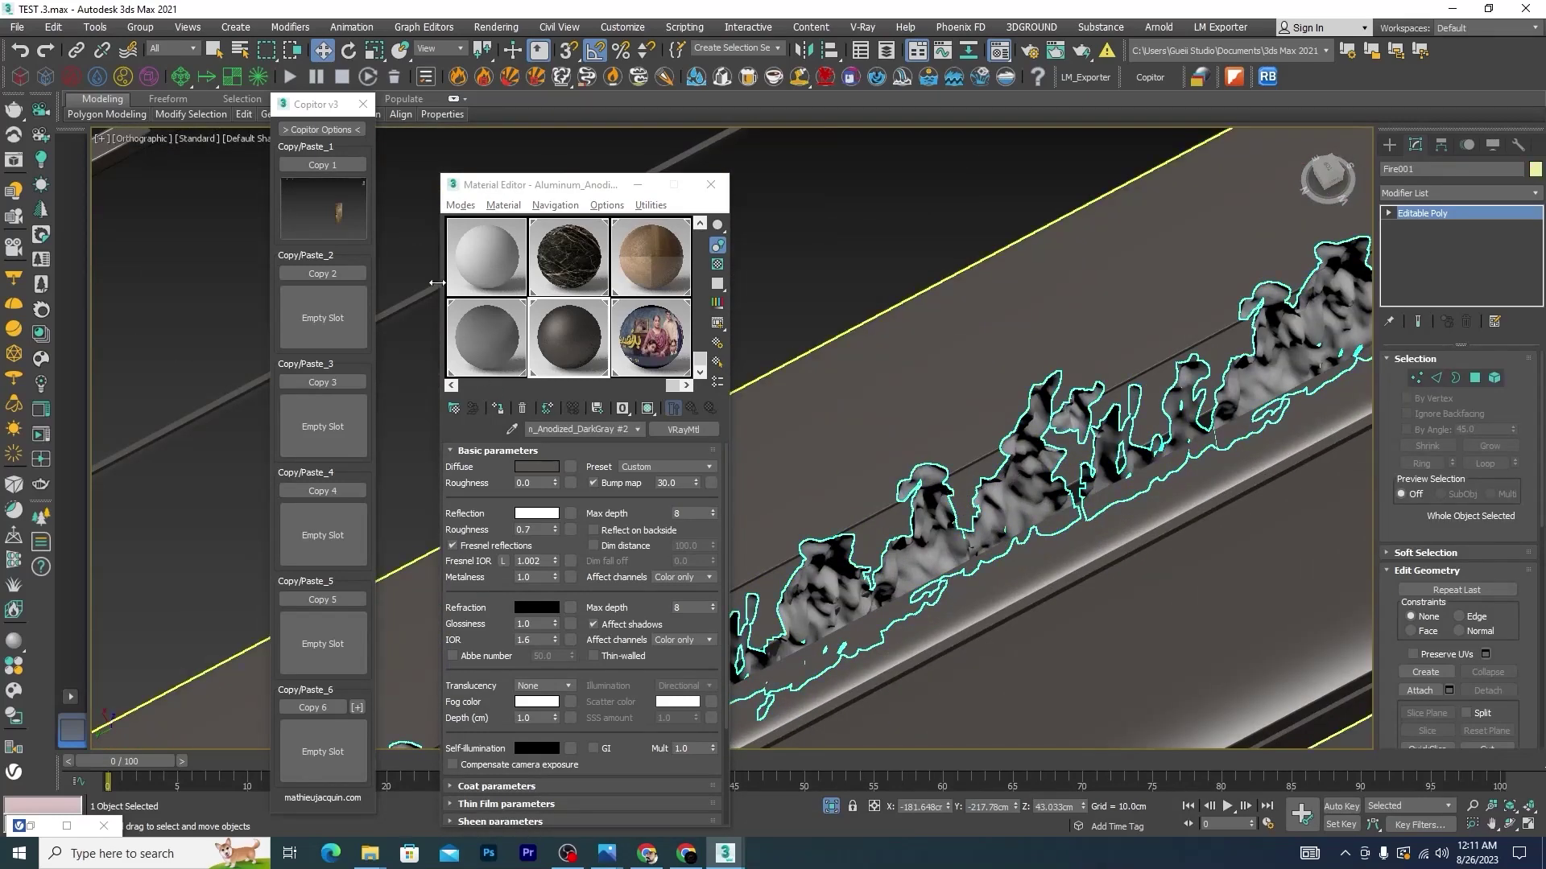
Open the Slate Material Editor full screen and add a VRayLightMtl node
click(462, 205)
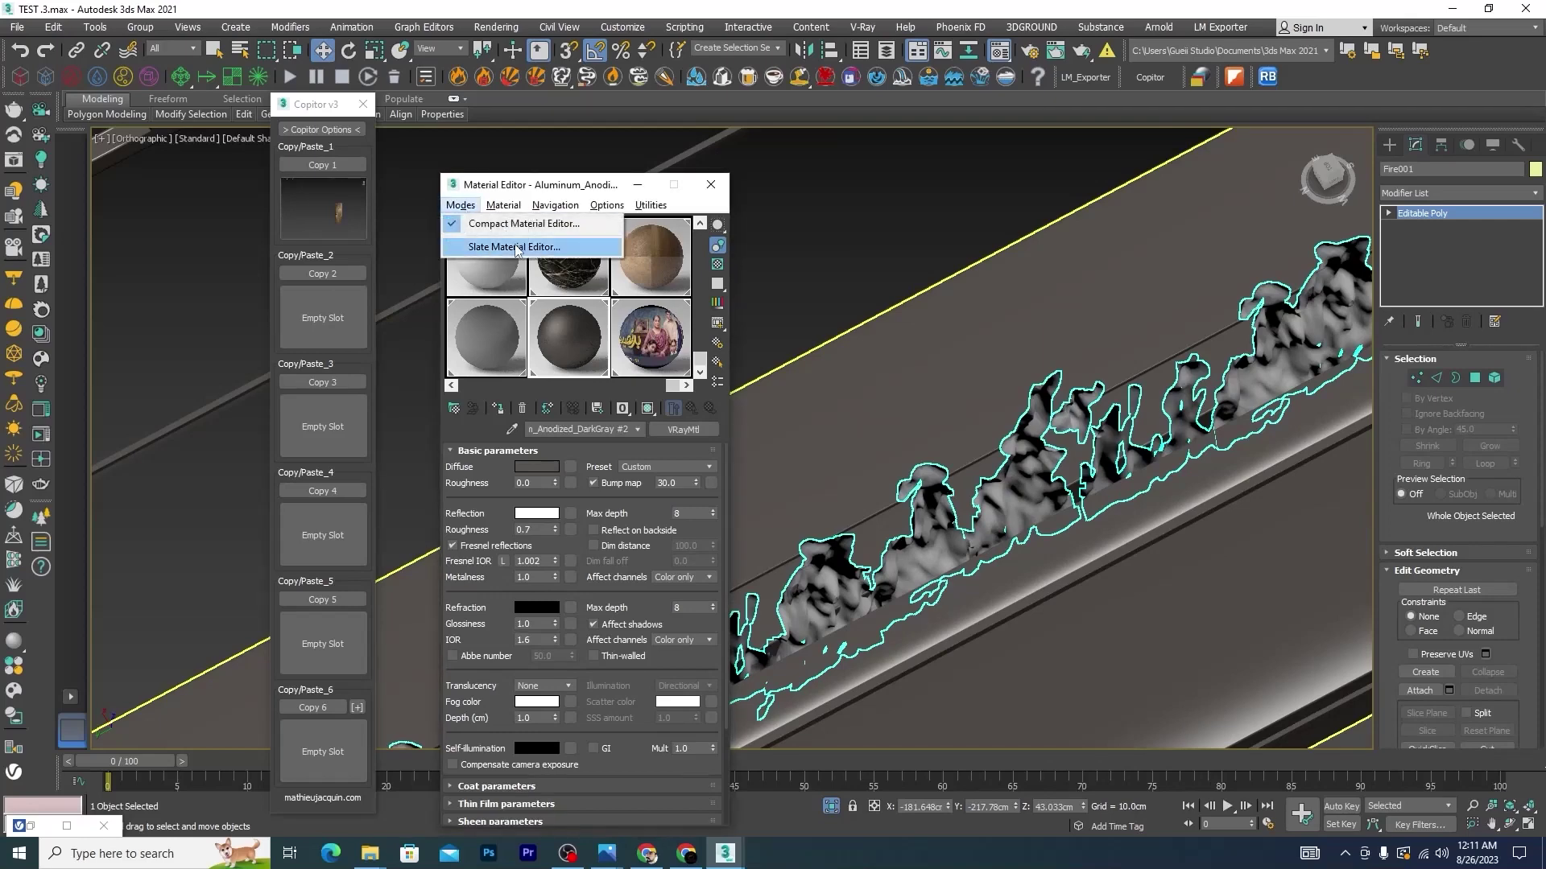
click(487, 235)
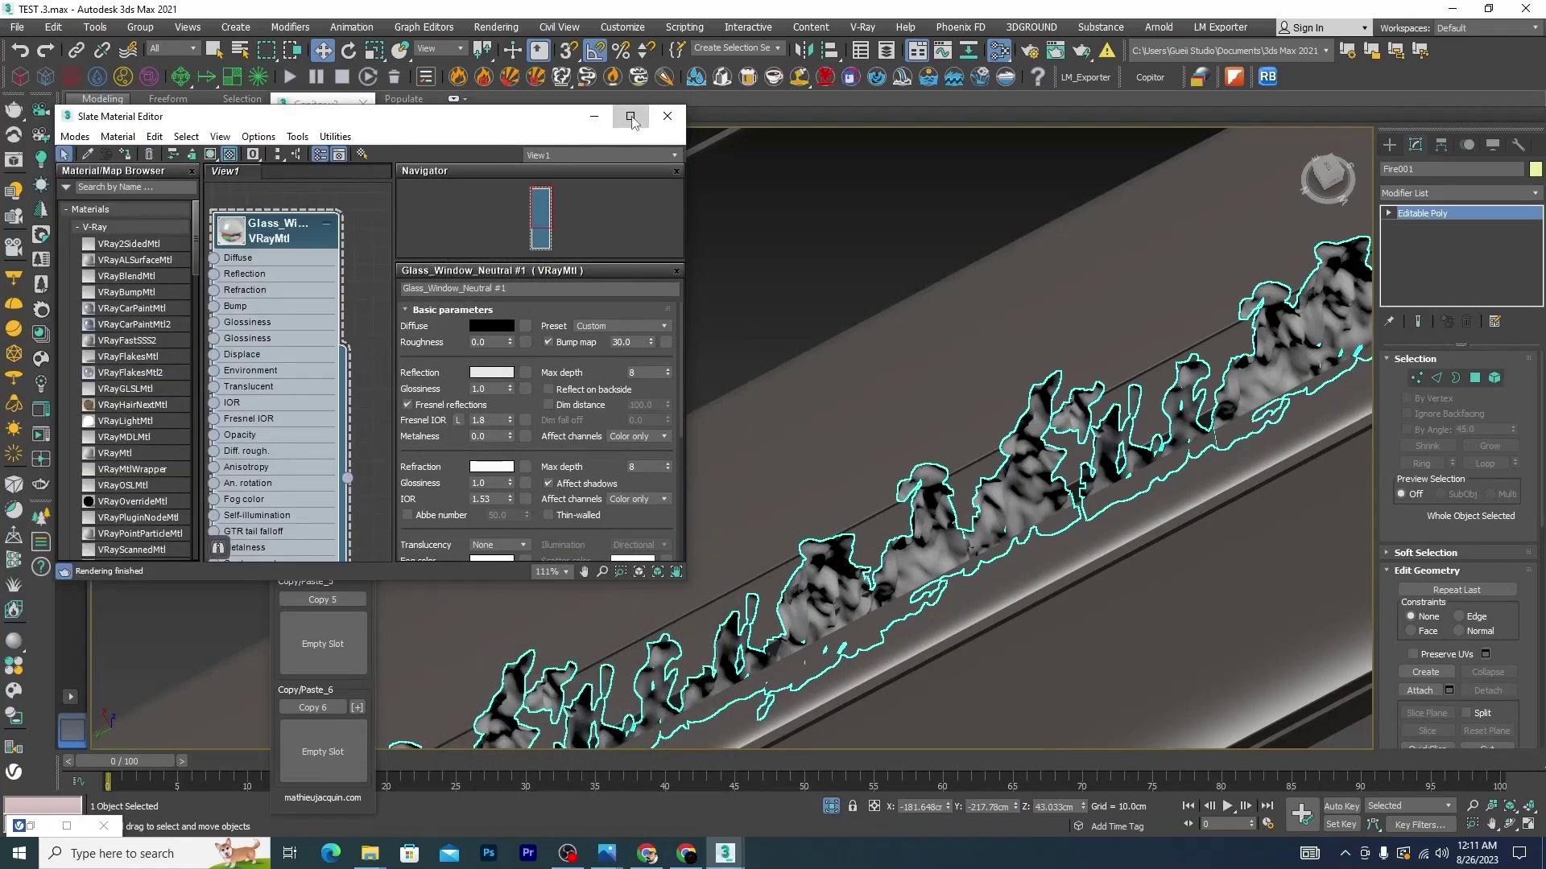
click(630, 115)
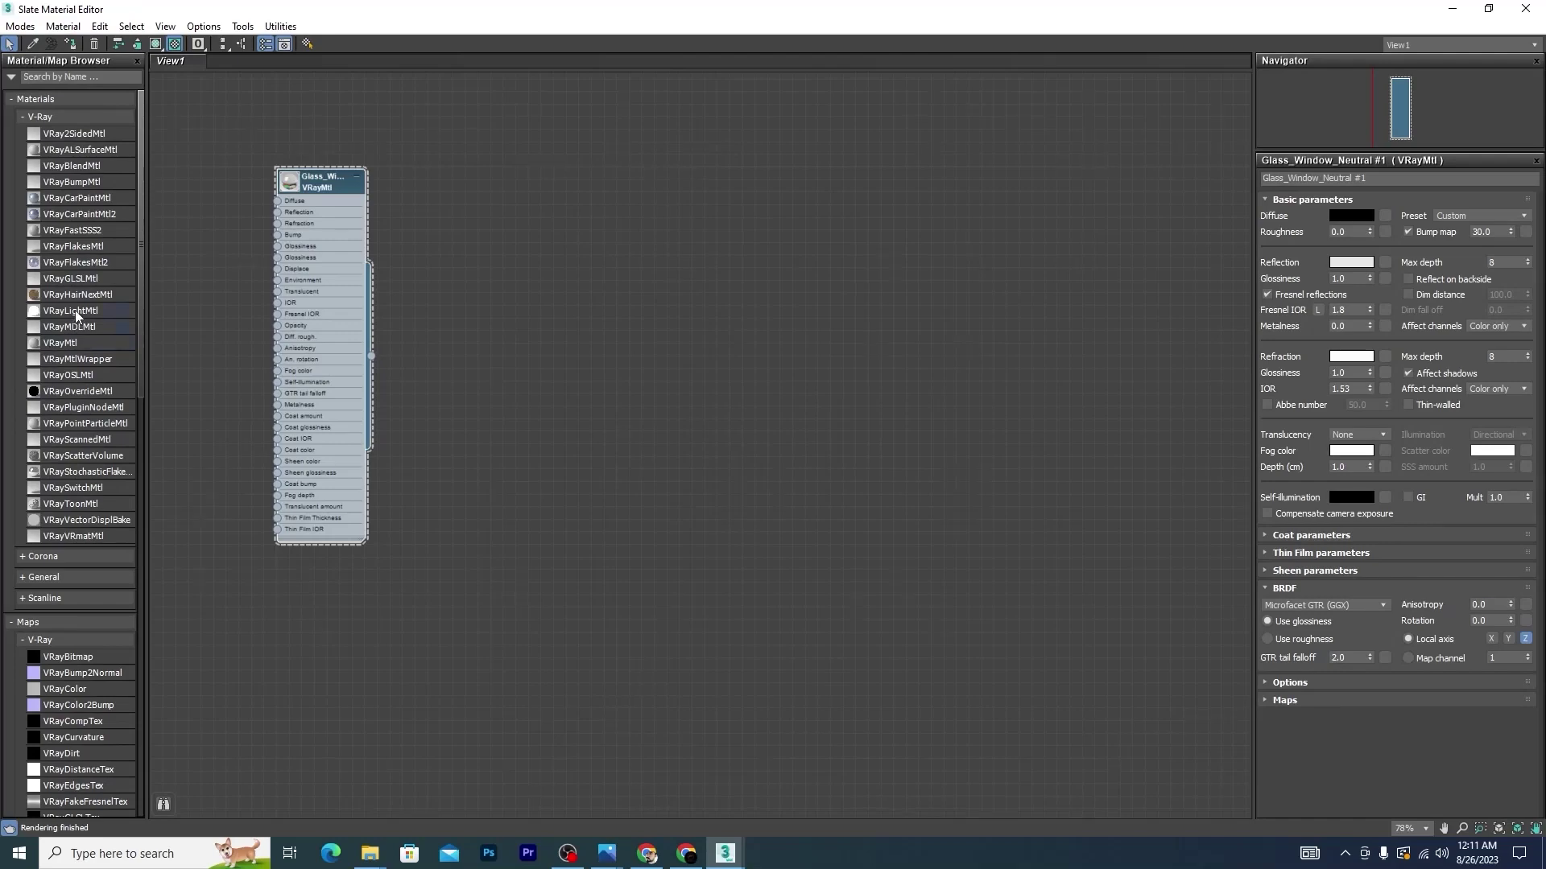
click(900, 312)
scroll(826, 305, up, 5)
scroll(818, 358, up, 3)
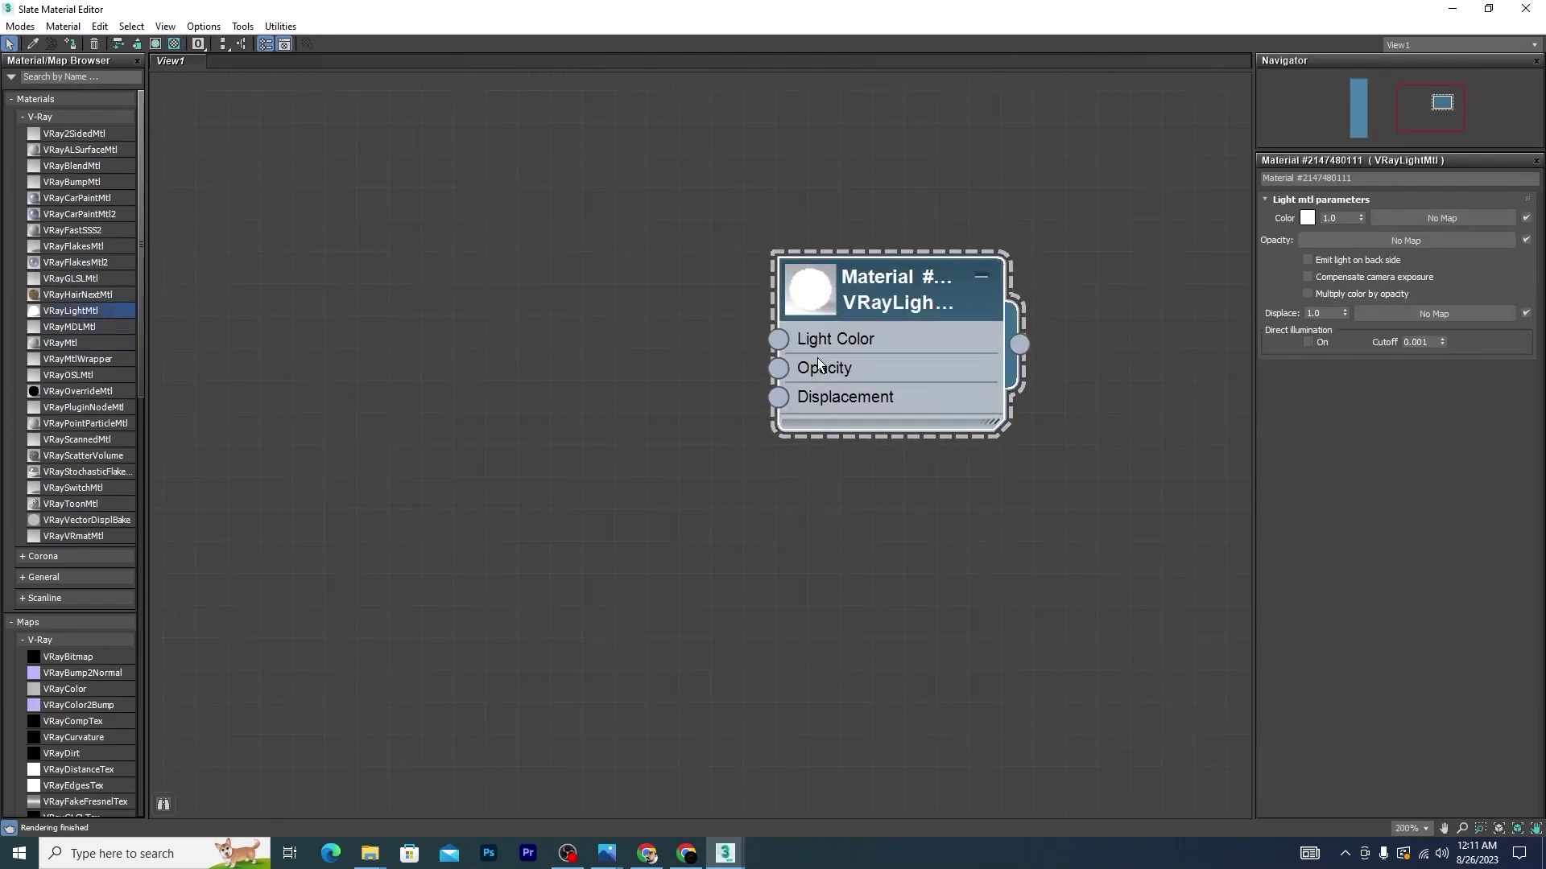
Map the light Color with a VRayBitmap and show its parameters
click(1457, 217)
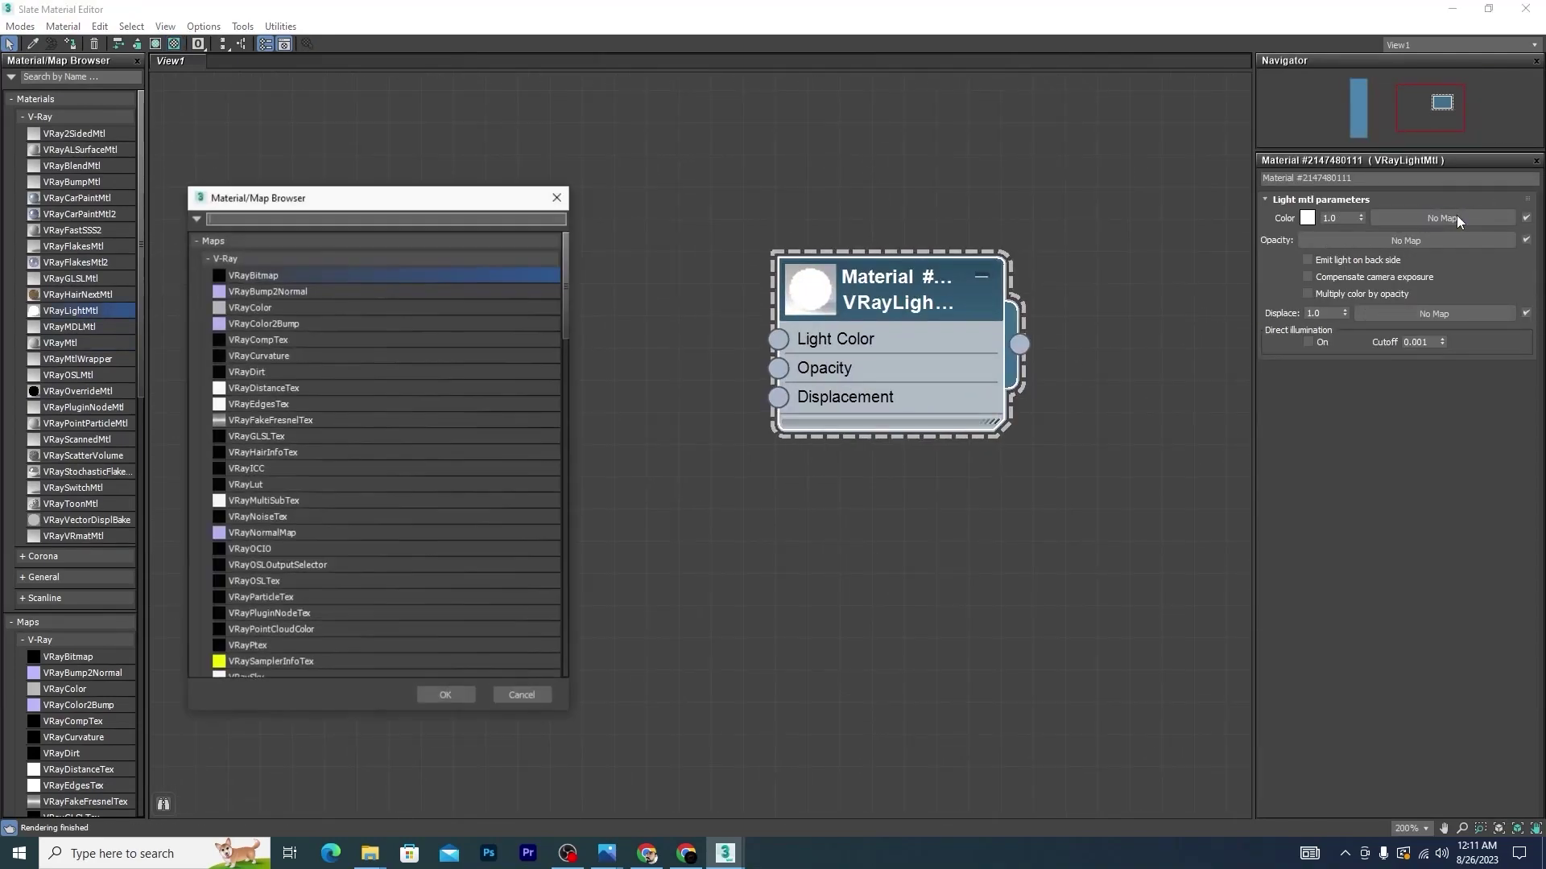
click(448, 696)
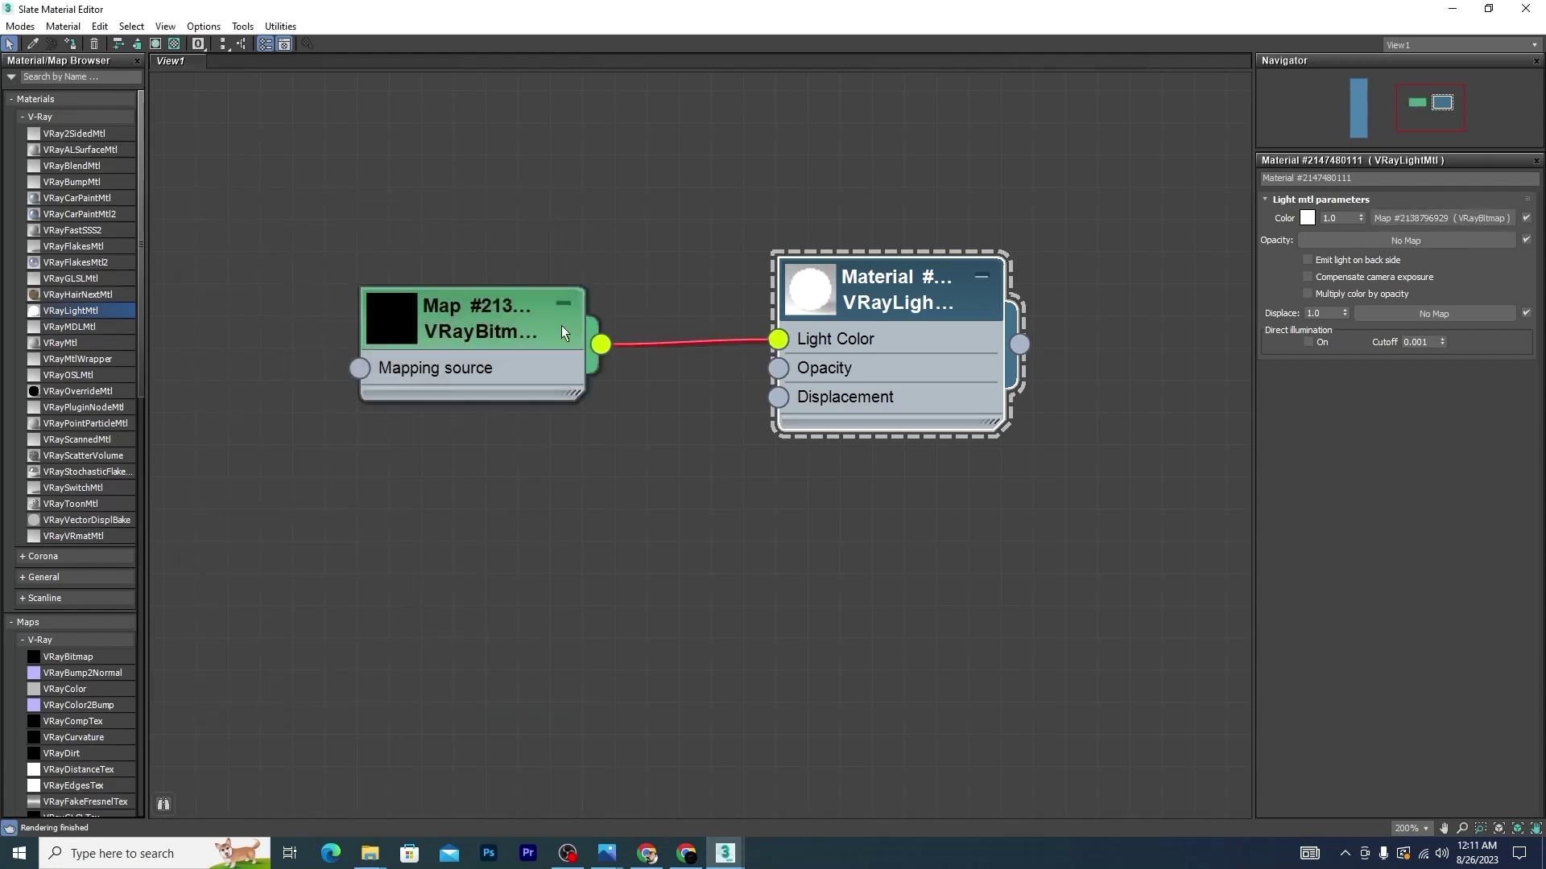
double_click(514, 327)
Load flame.PNG from D:'s youtube intro video\bedroom folder into the VRayBitmap
click(1520, 224)
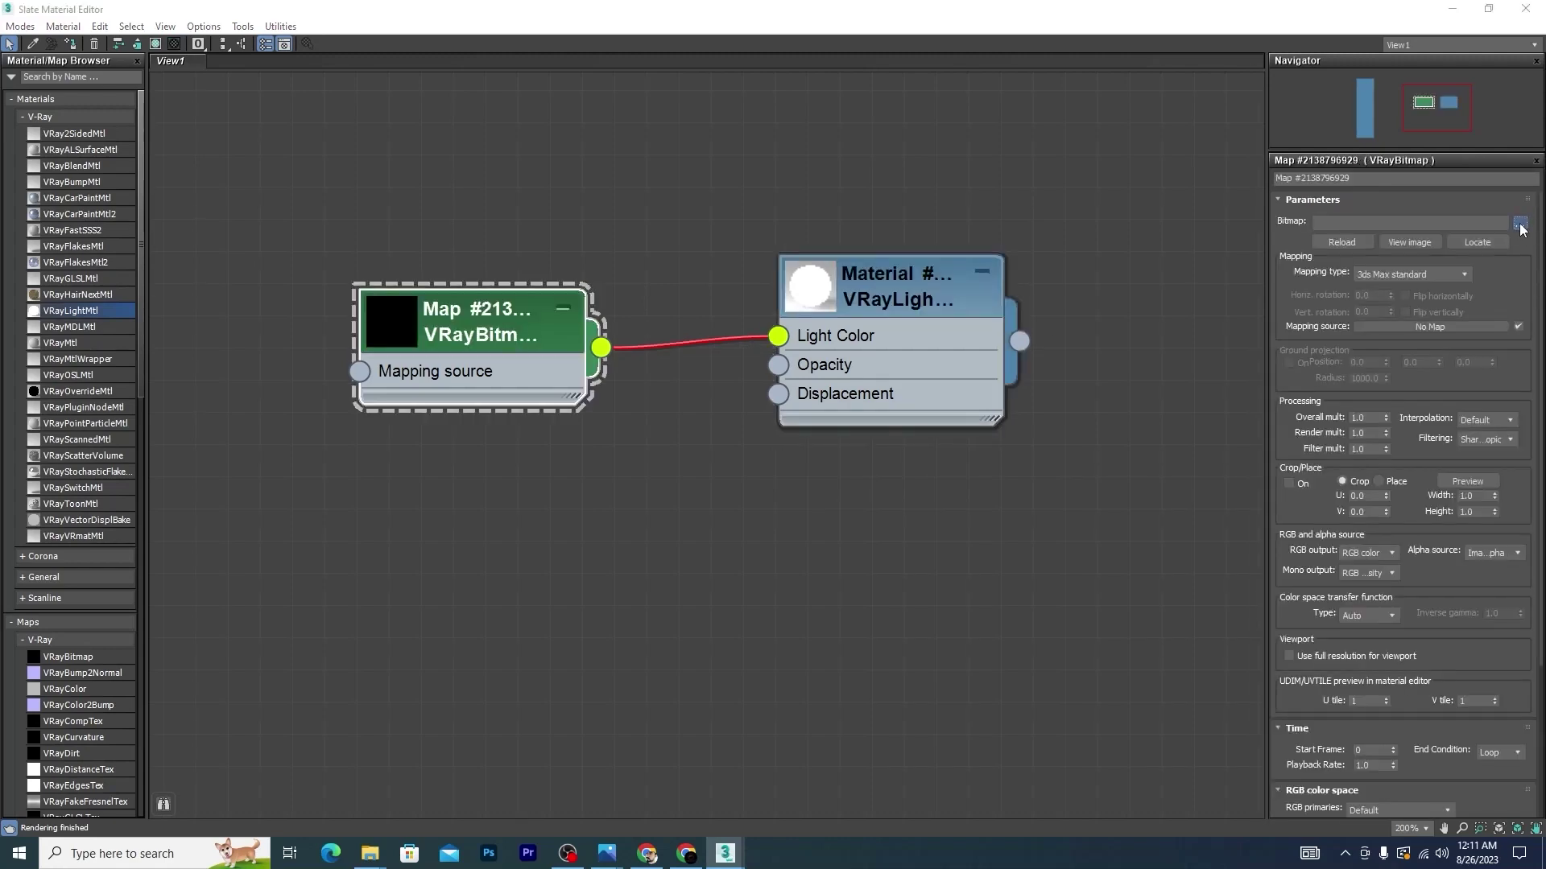
click(33, 291)
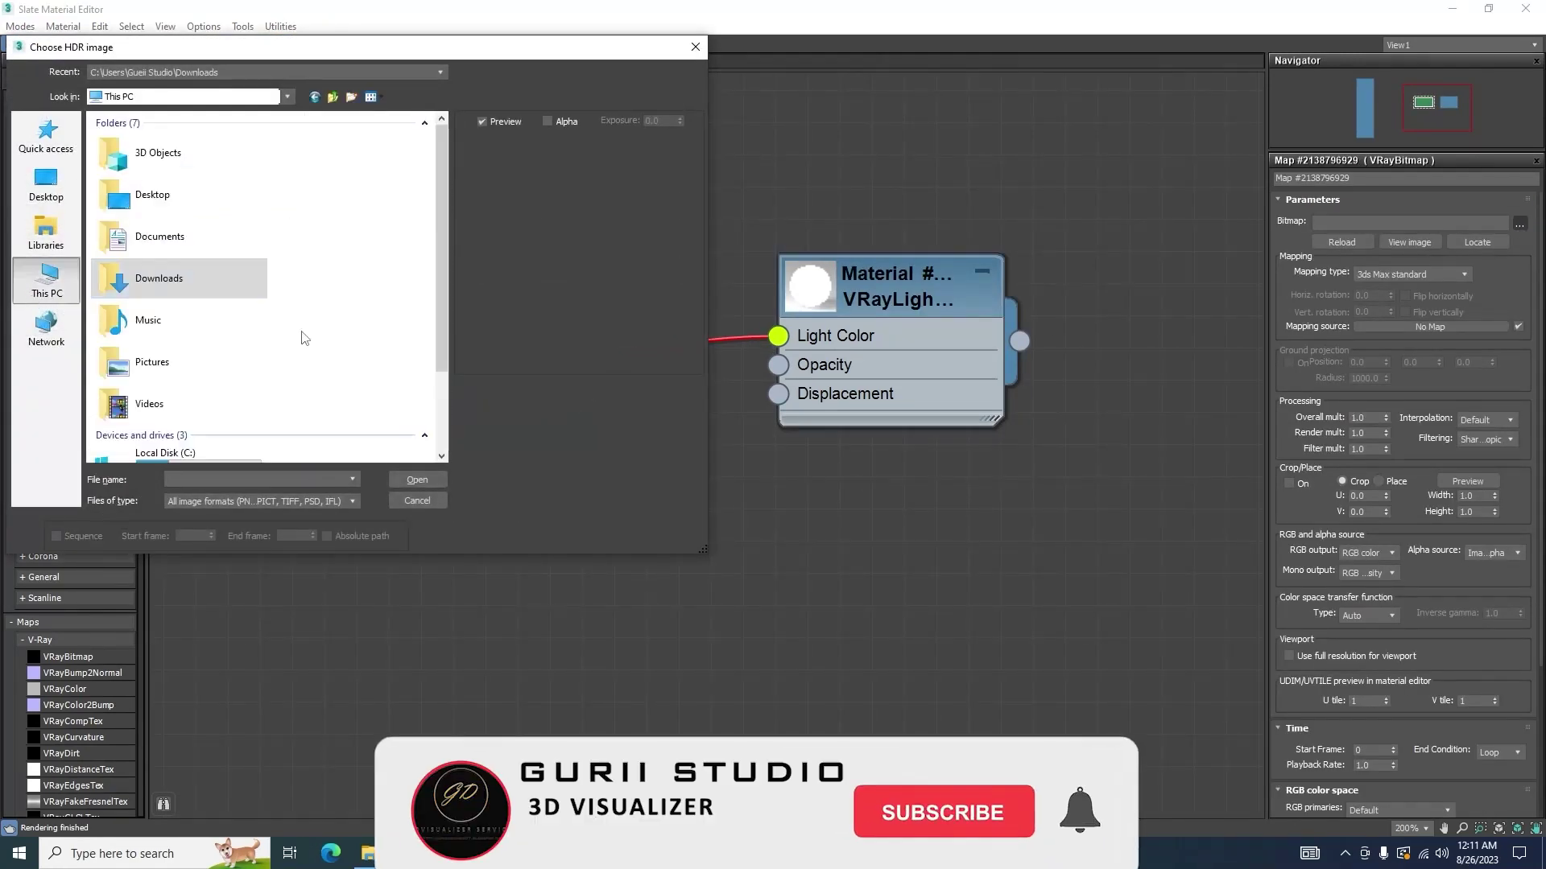
drag(436, 336, 433, 415)
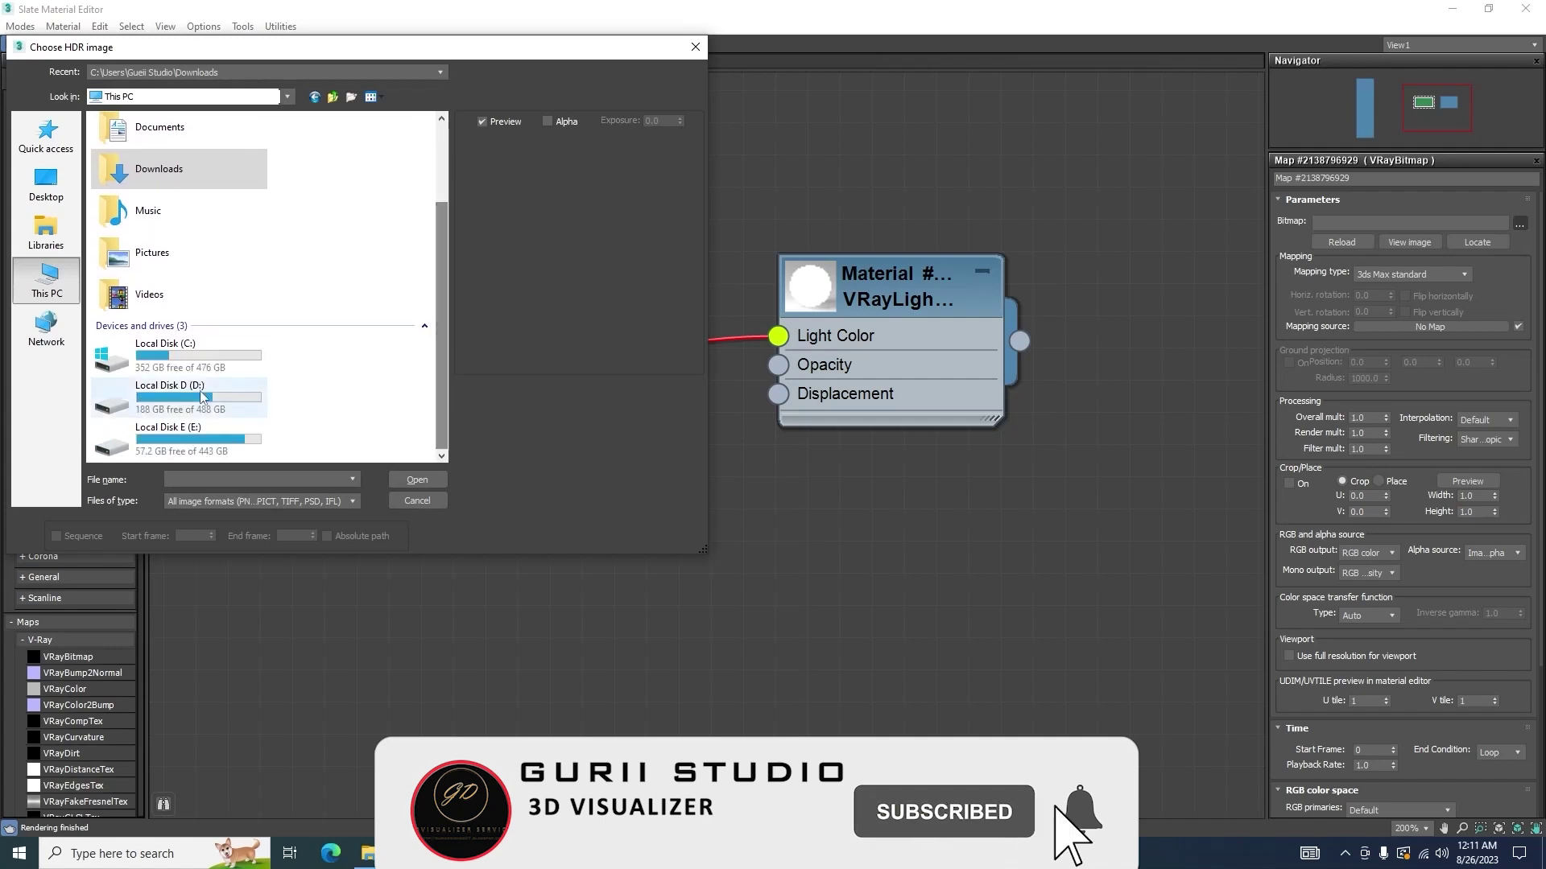
double_click(173, 406)
scroll(200, 372, down, 1)
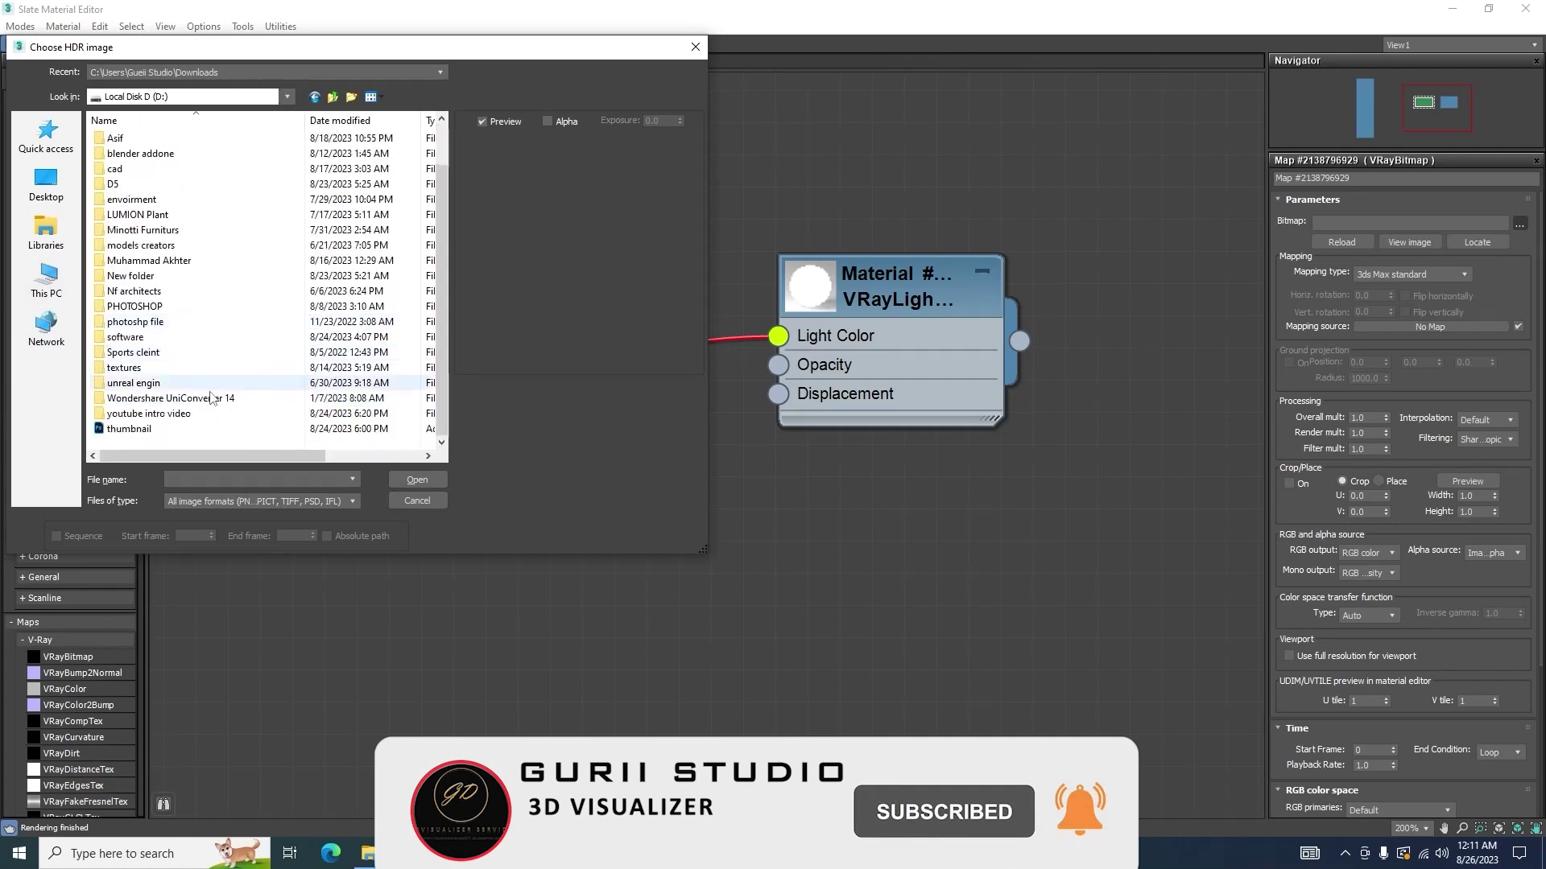
double_click(145, 413)
double_click(126, 207)
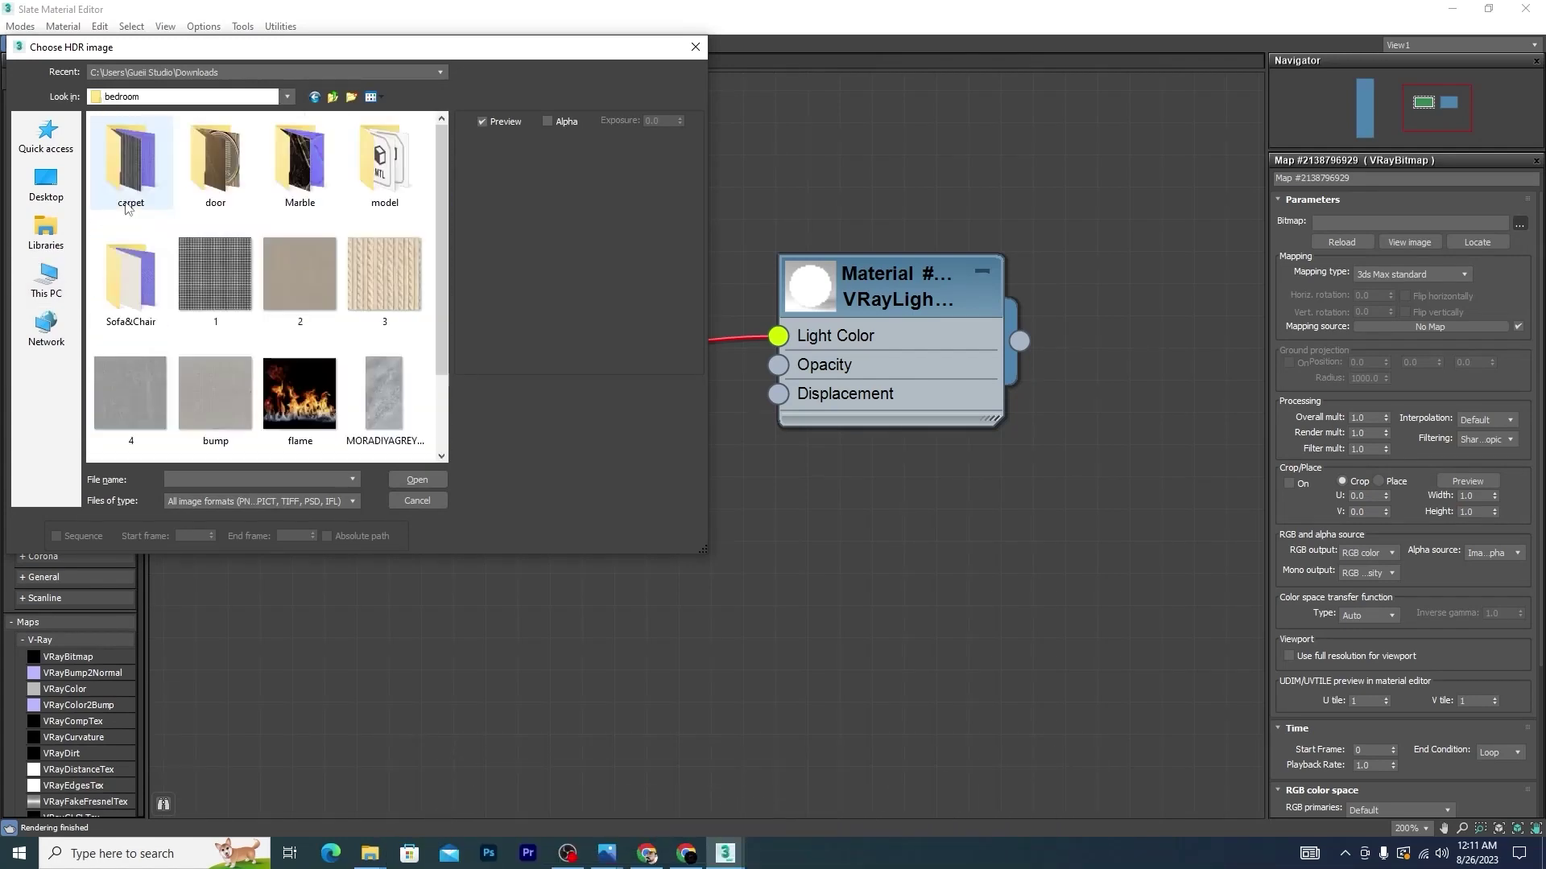
click(310, 403)
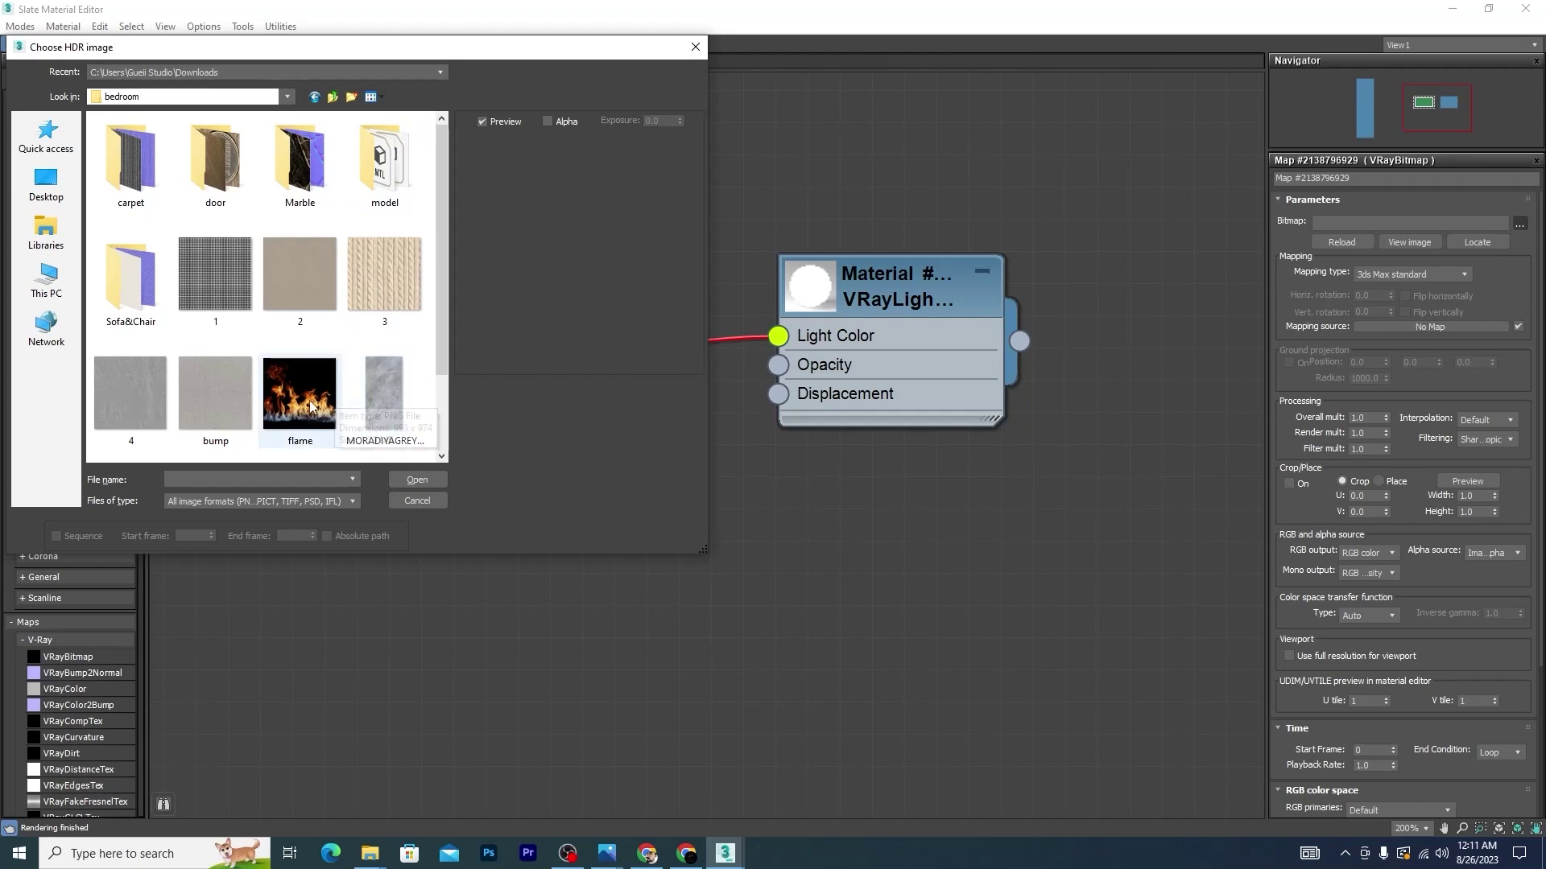
click(418, 483)
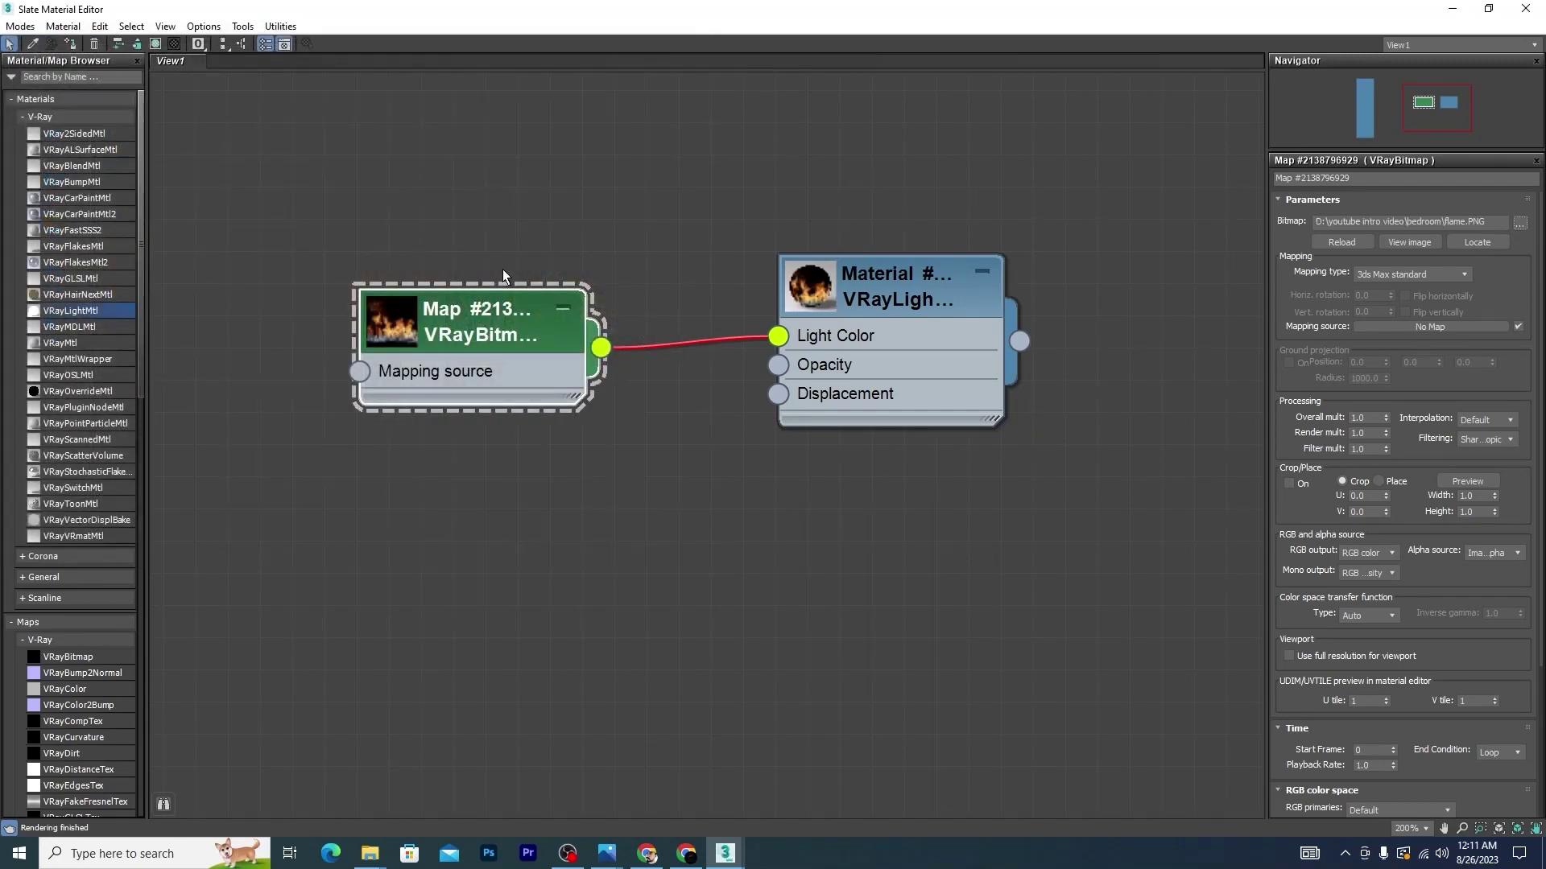
Wire the flame VRayBitmap into the material's Opacity and check the flames in the viewport
middle_drag(906, 438, 914, 508)
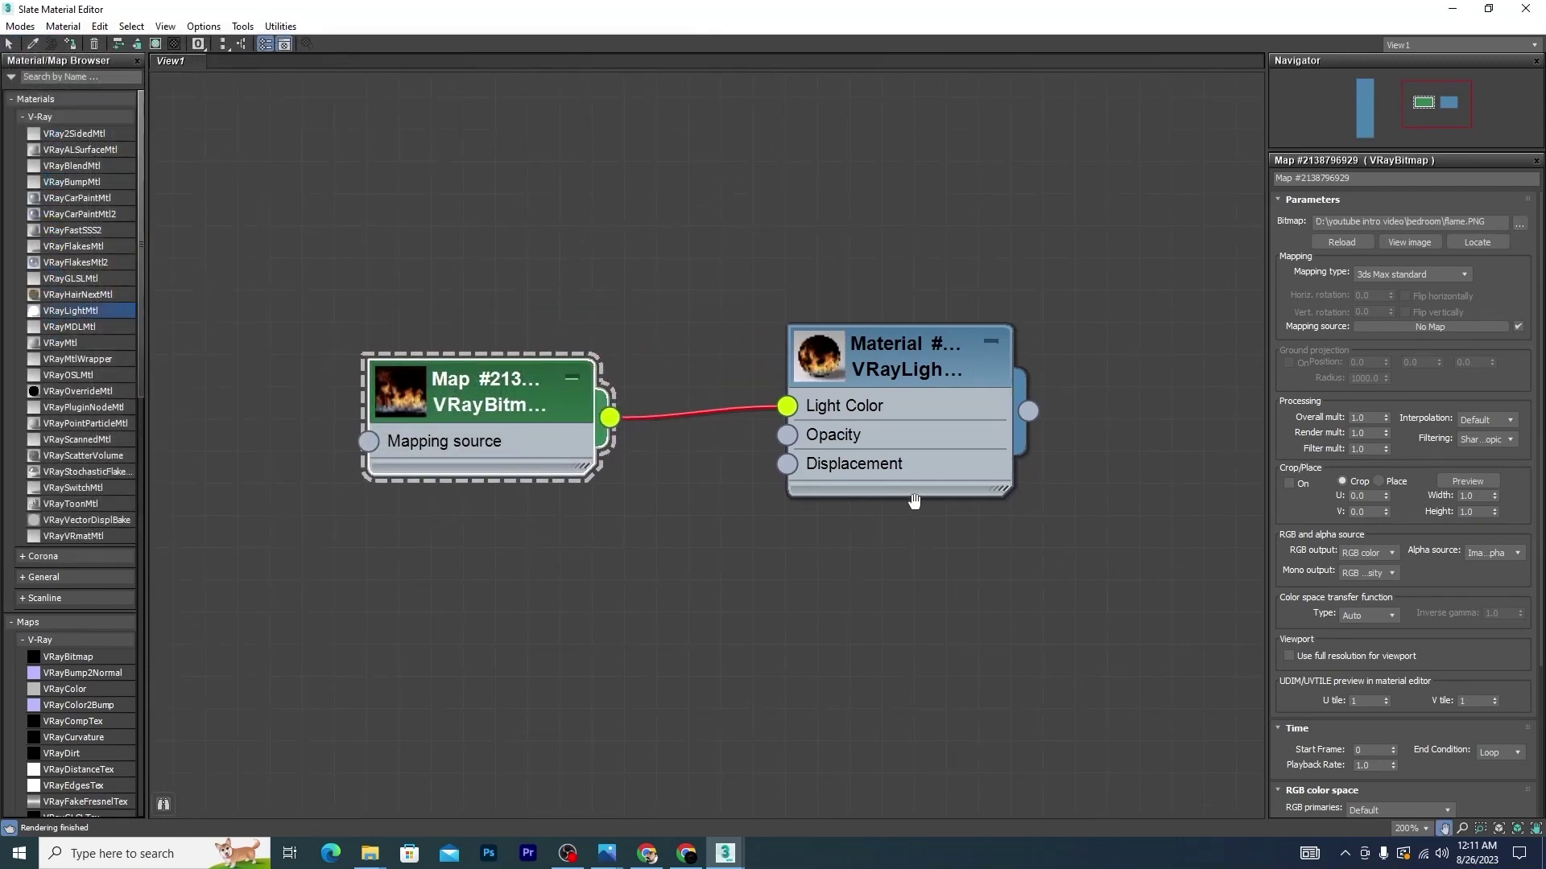
drag(603, 427, 785, 433)
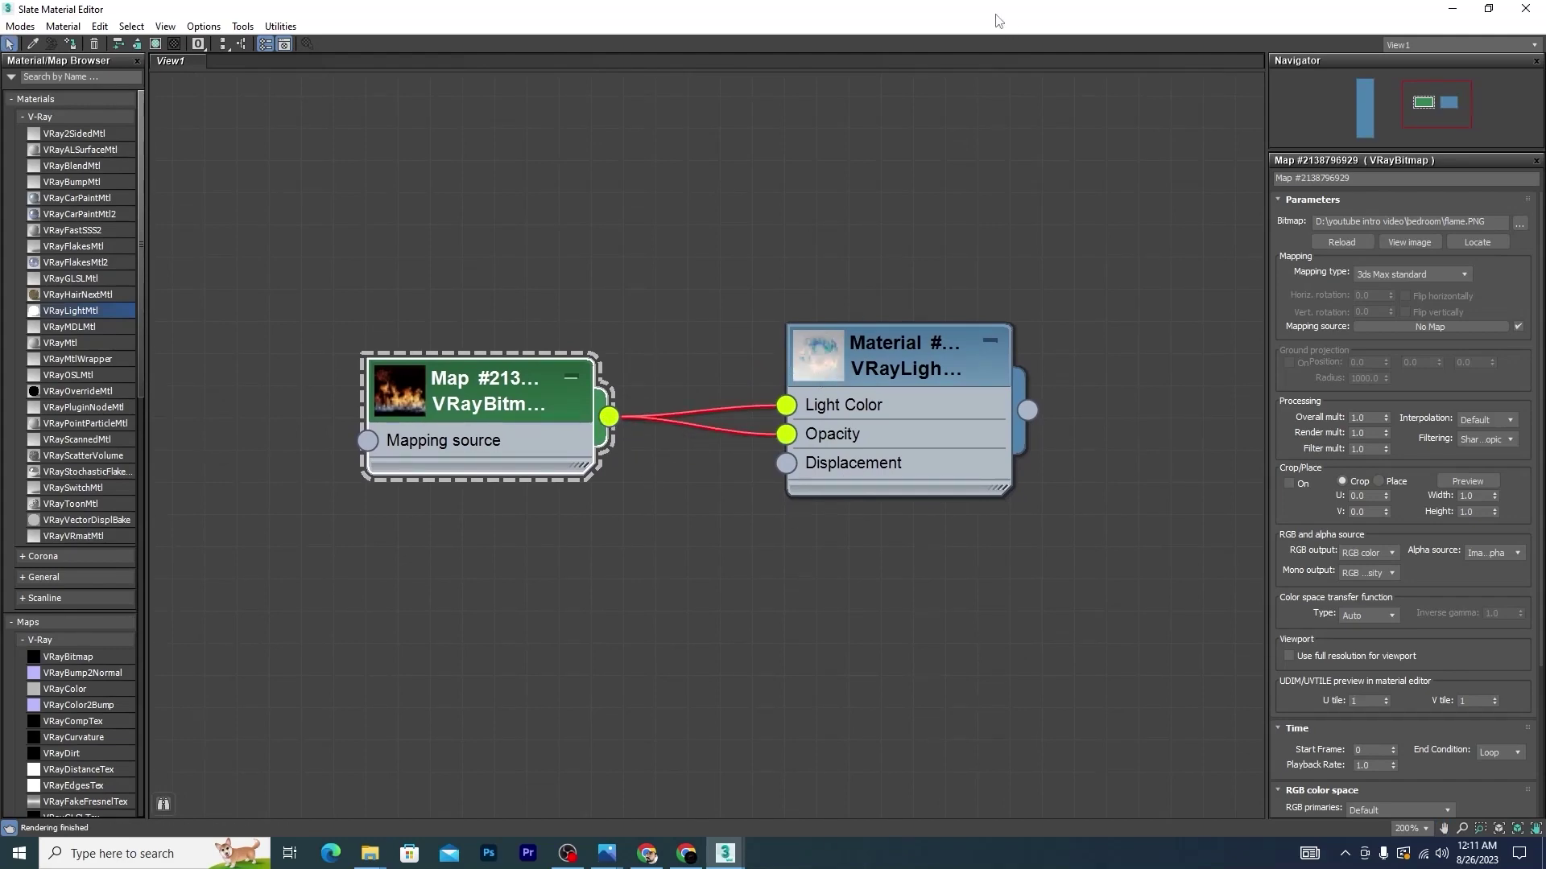
drag(1003, 18, 491, 178)
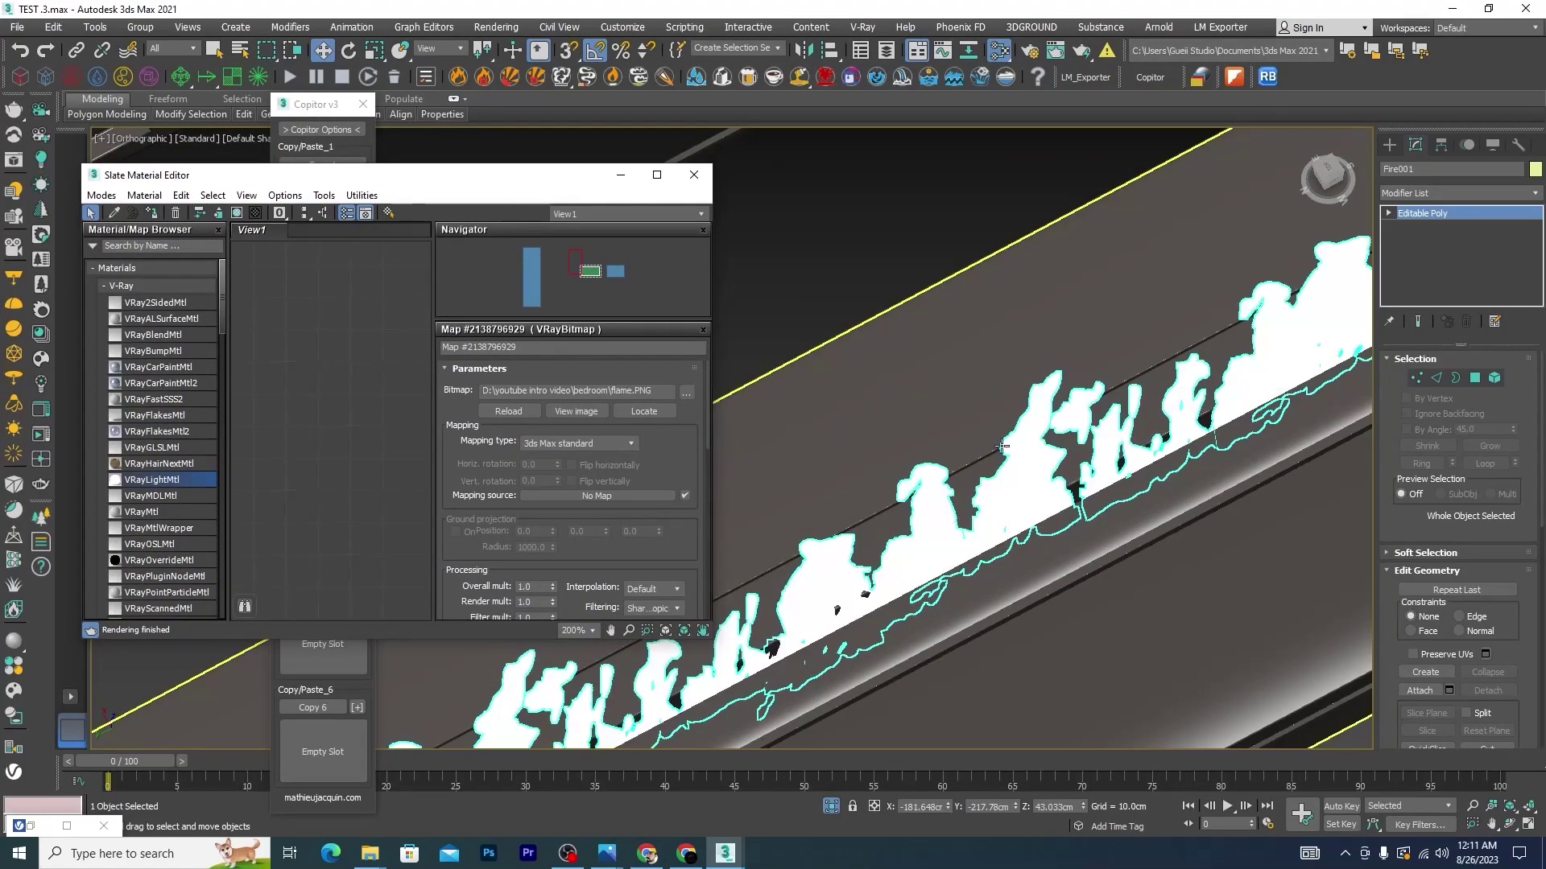
scroll(1035, 459, up, 3)
scroll(1038, 451, down, 5)
scroll(1143, 427, down, 3)
mouse_move(1143, 427)
alt+middle_down()
mouse_move(1051, 402)
mouse_move(1061, 463)
alt+middle_up()
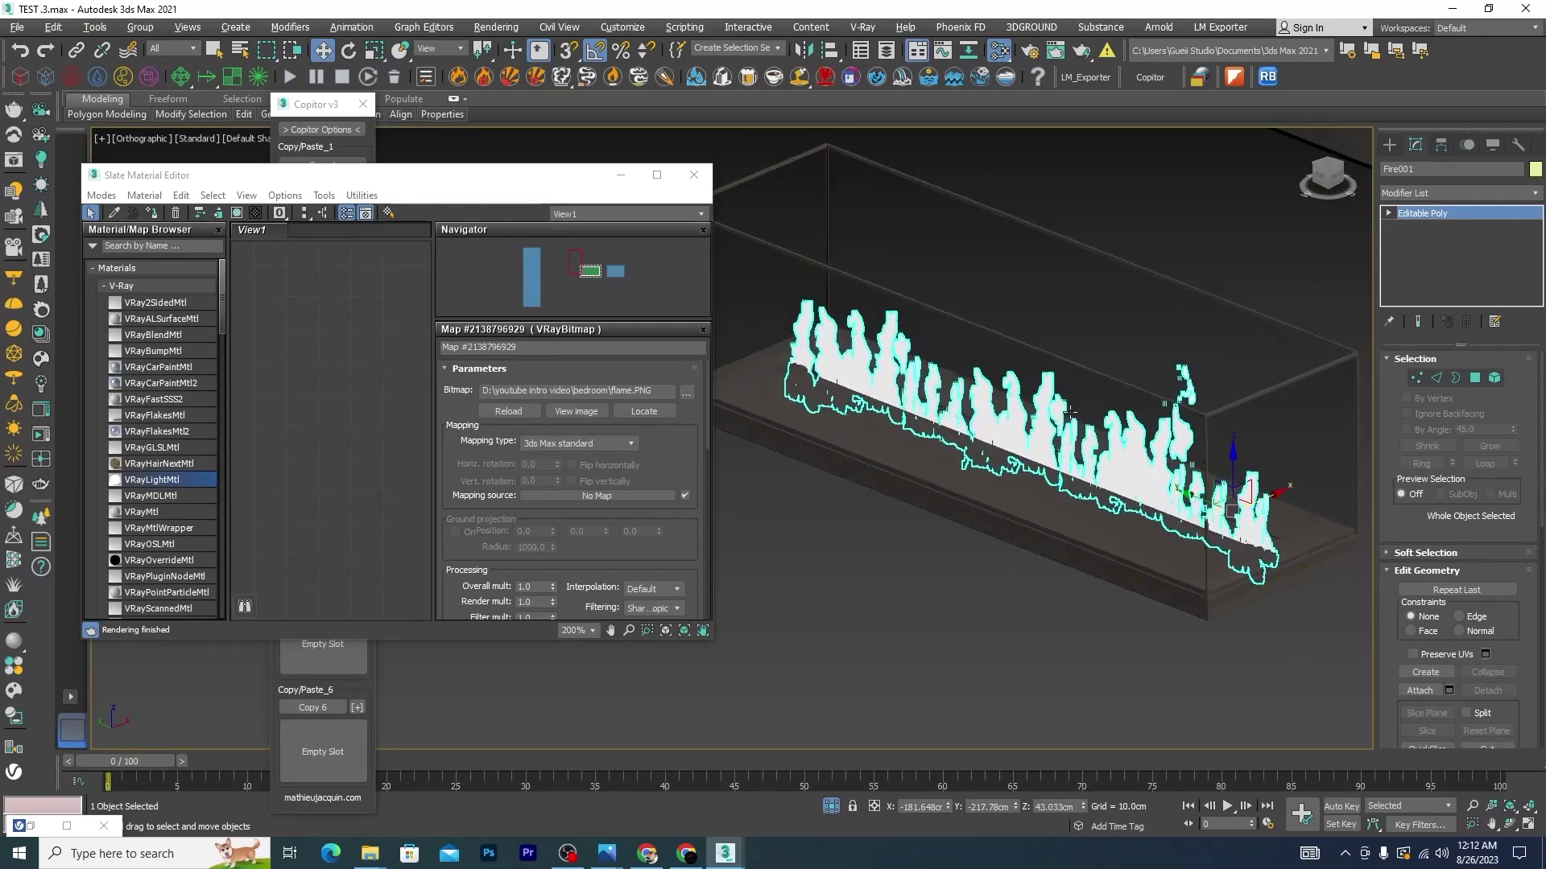
Set the VRayLightMtl Color intensity to 50
click(657, 174)
click(916, 346)
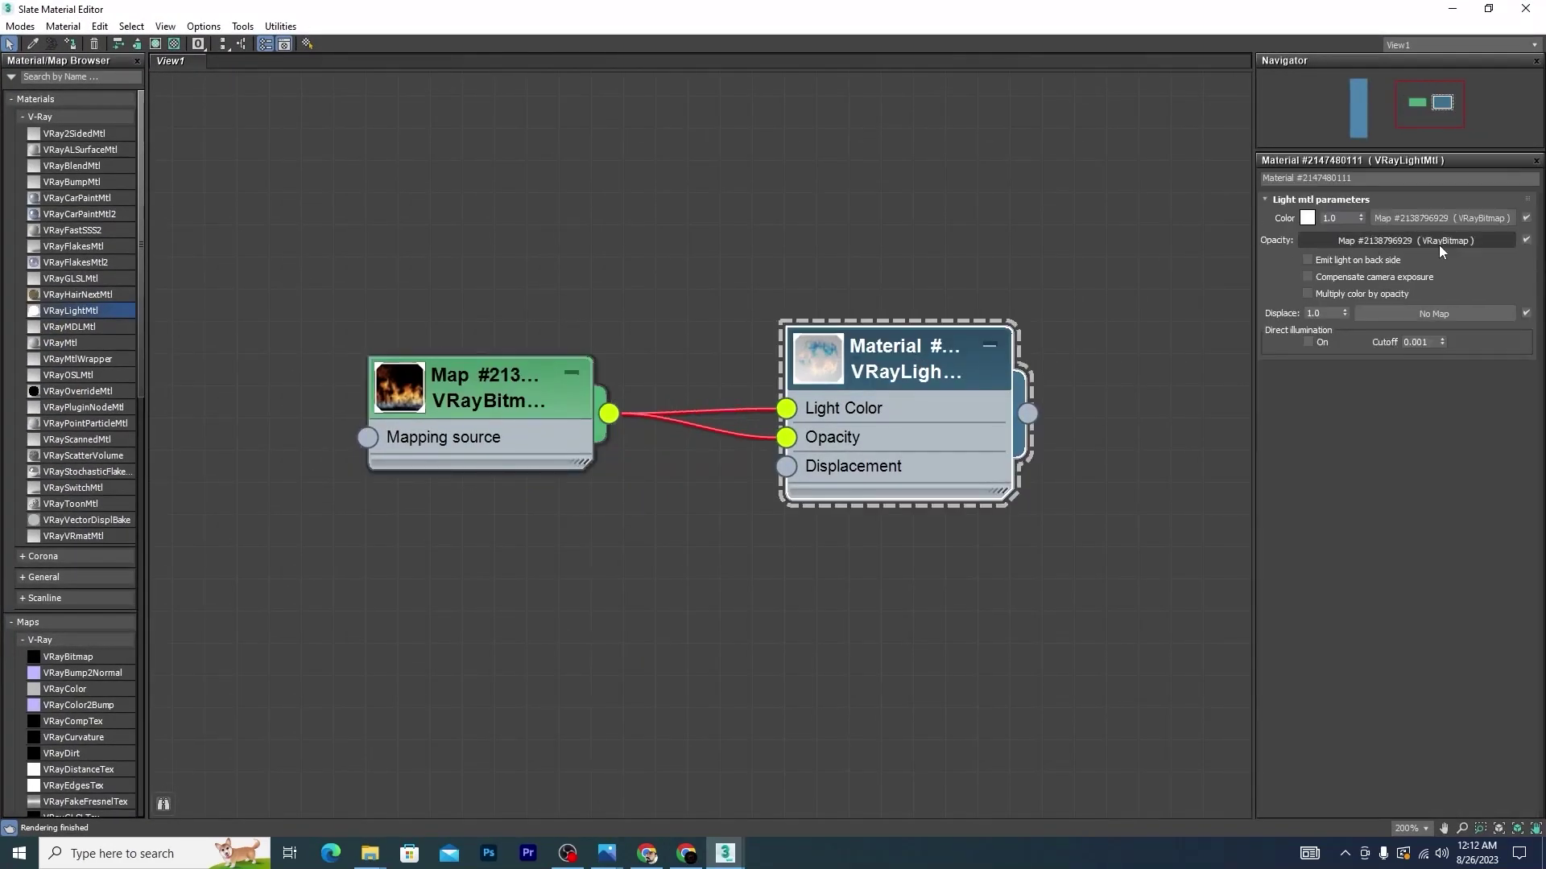
drag(1337, 223, 1311, 219)
text(50)
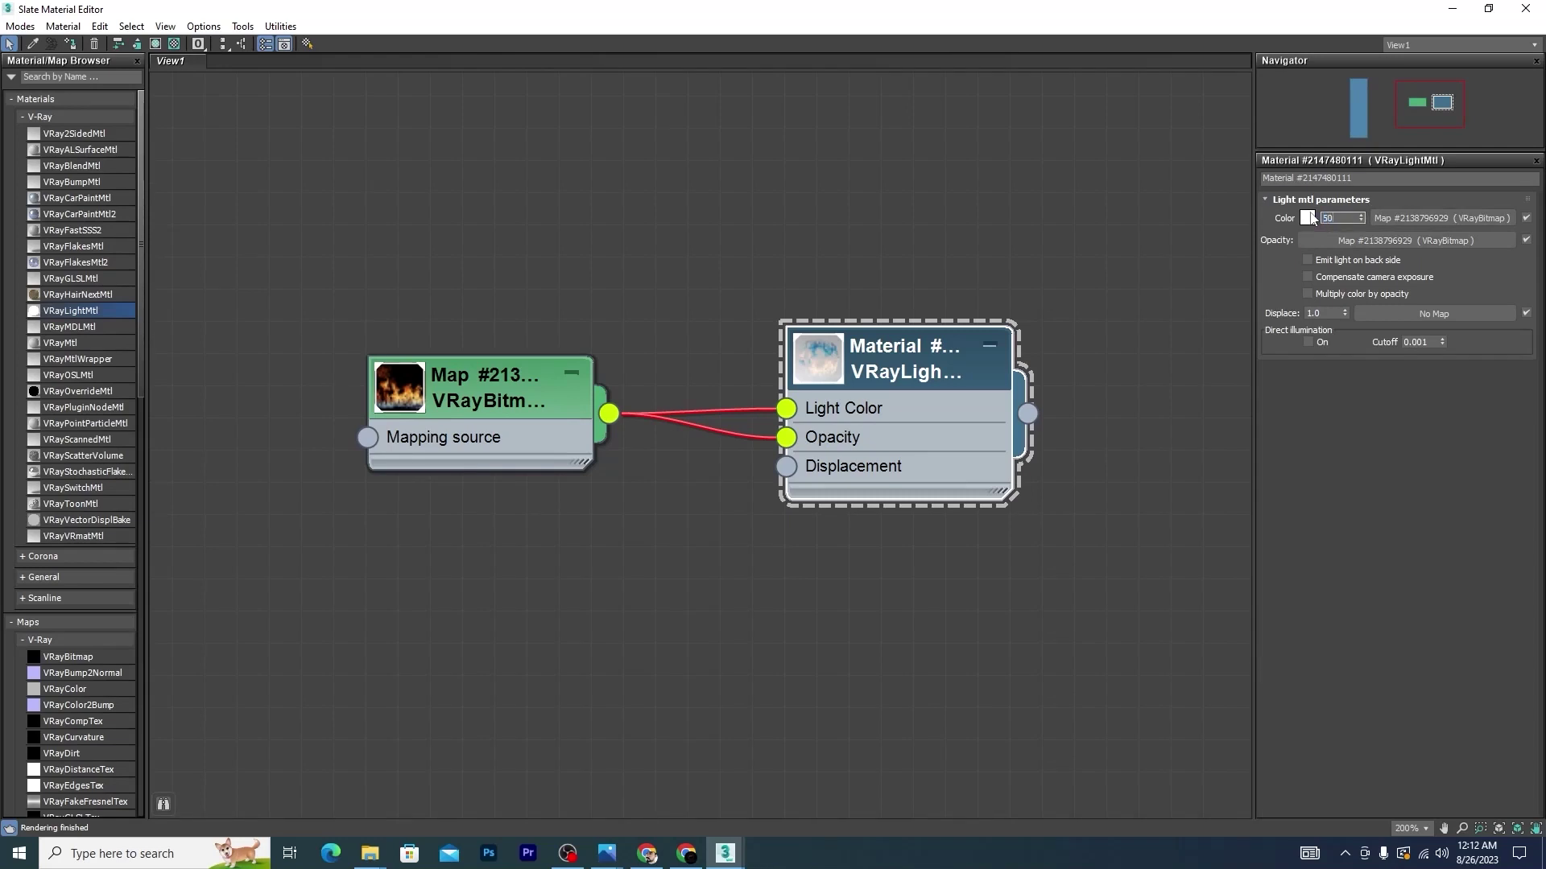
key(Return)
click(935, 412)
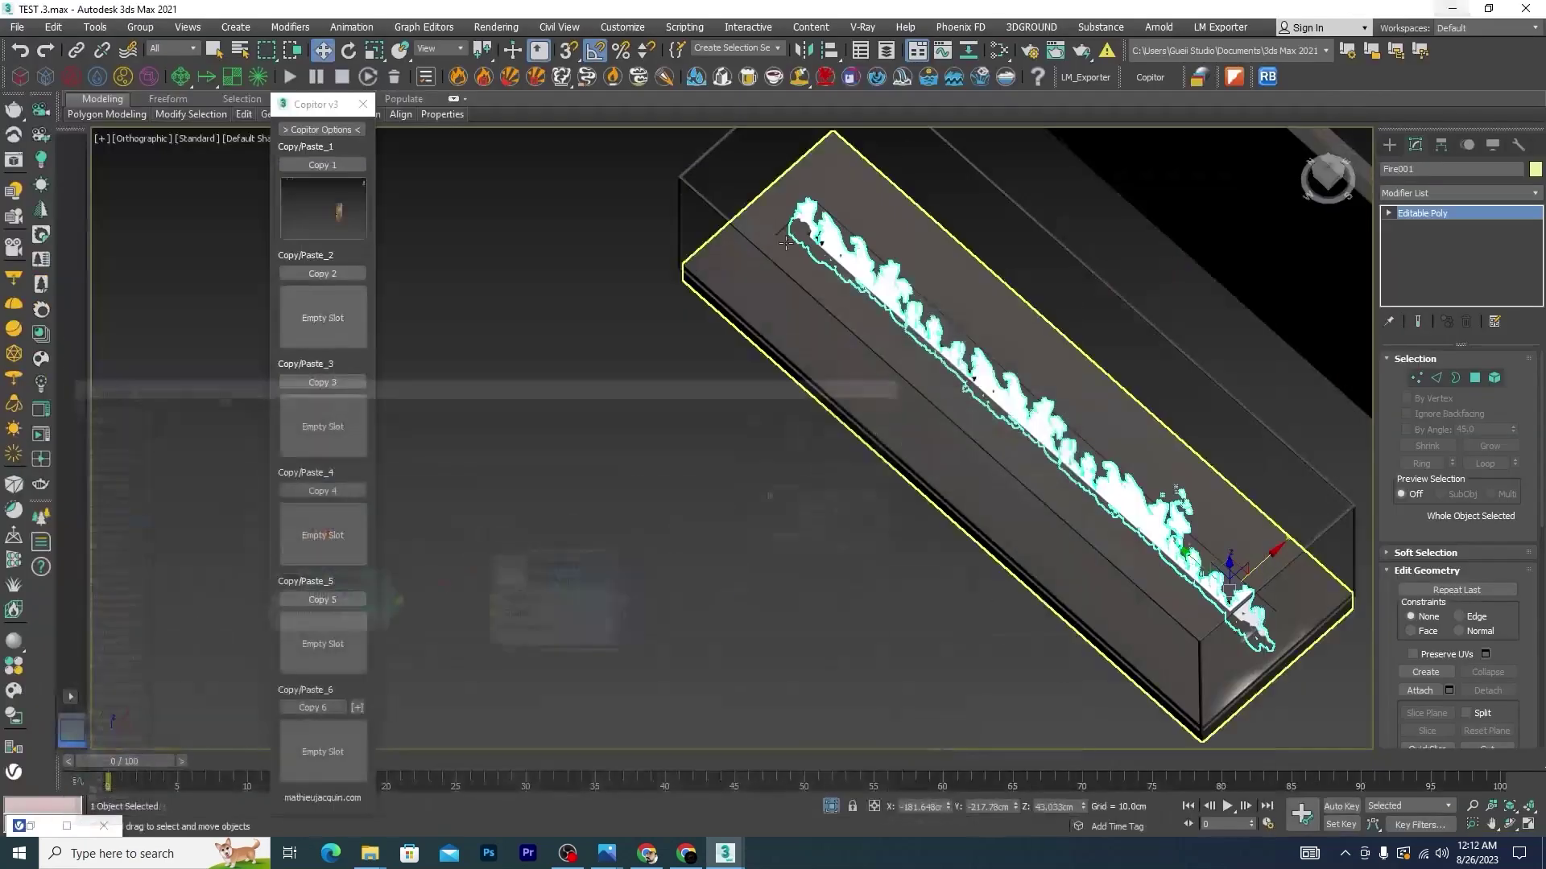
Minimize the Slate editor and isolate the two fluted slat panels
click(1452, 9)
click(986, 713)
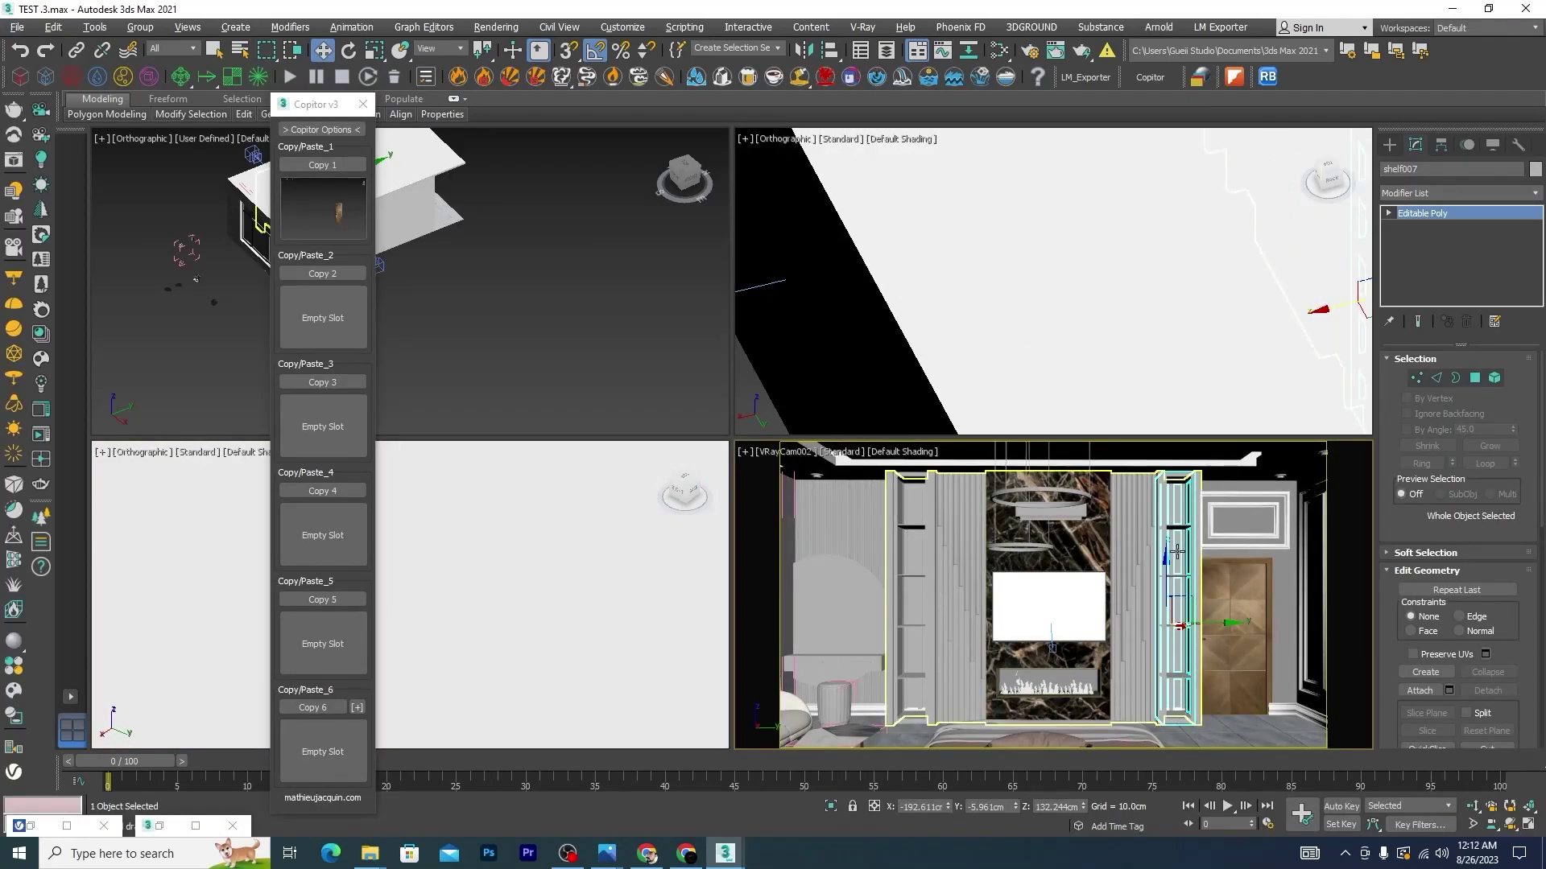
click(1138, 554)
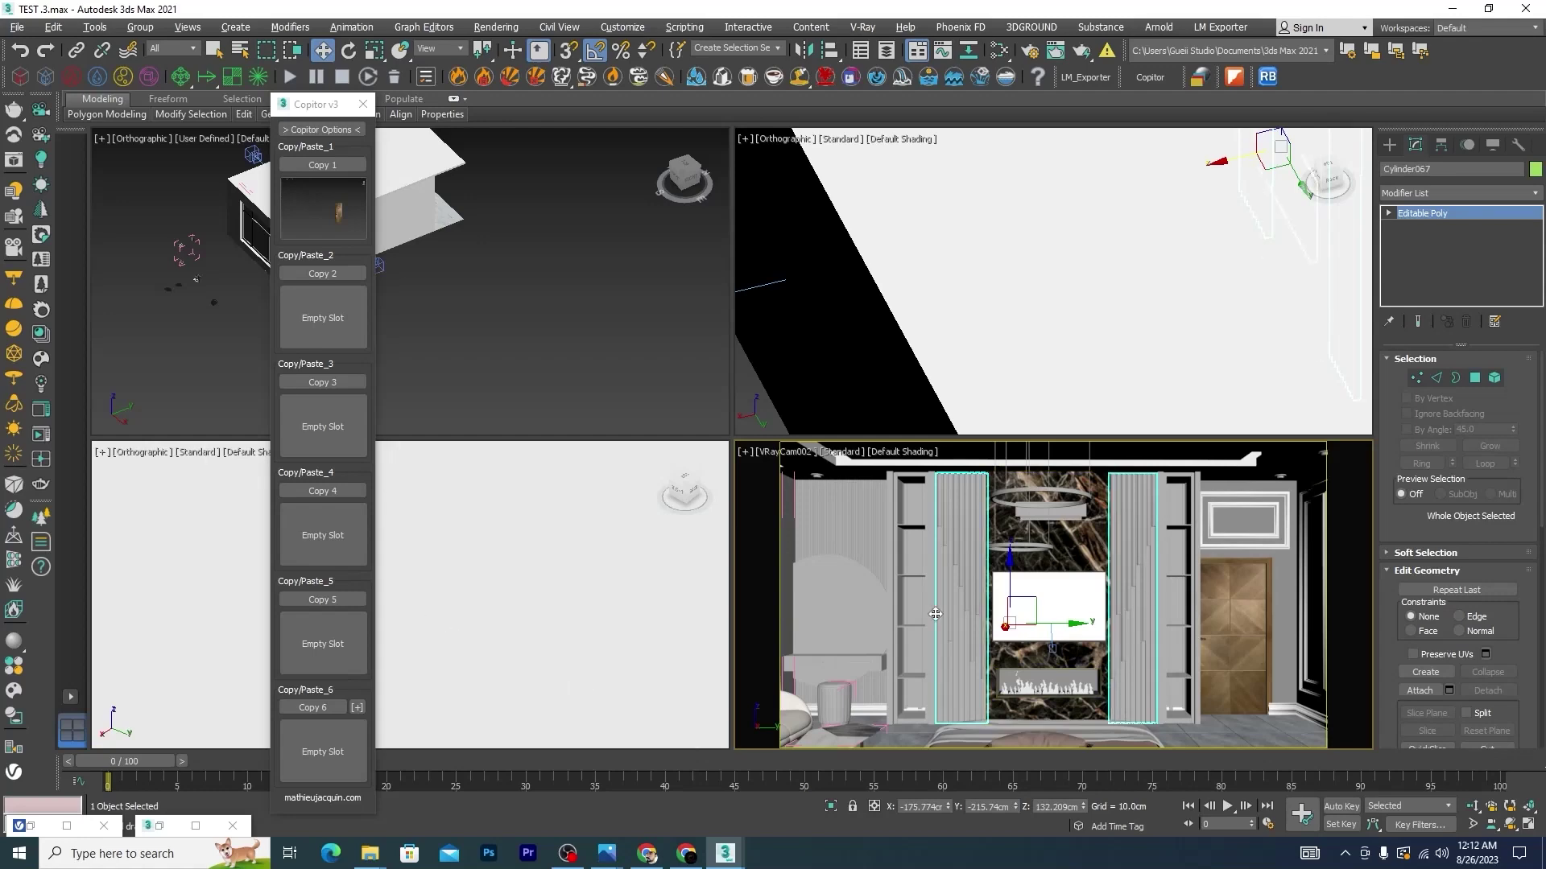
click(833, 809)
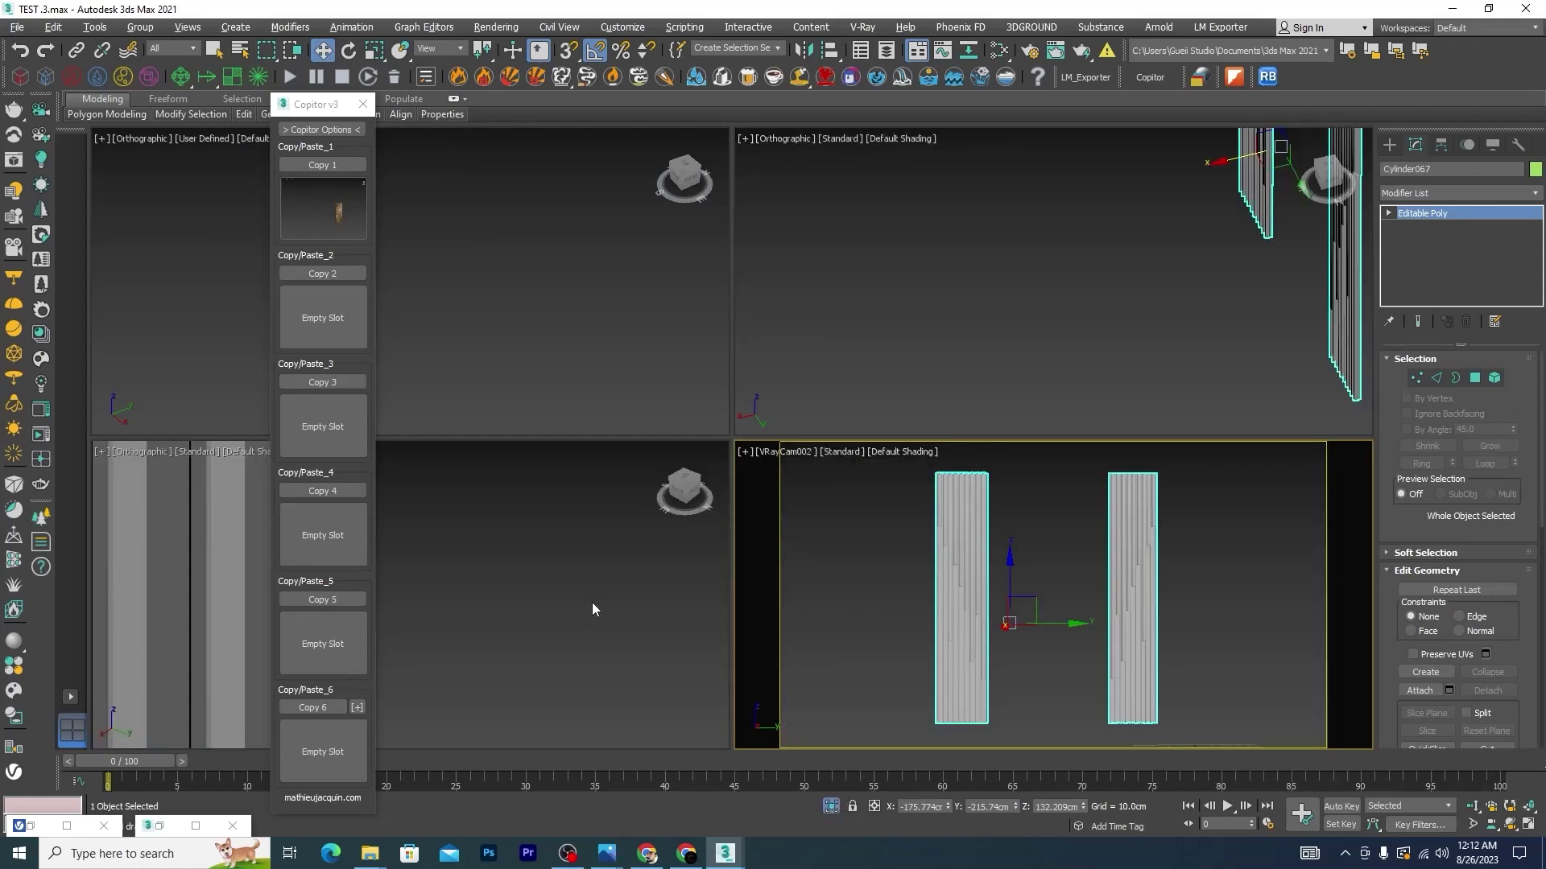
Orbit around the fluted panels maximized, then restore four viewports and the full scene
key(alt+w)
mouse_move(844, 446)
alt+middle_down()
mouse_move(766, 451)
mouse_move(963, 466)
mouse_move(891, 425)
mouse_move(859, 436)
mouse_move(983, 448)
mouse_move(858, 506)
mouse_move(979, 586)
mouse_move(950, 427)
alt+middle_up()
click(977, 583)
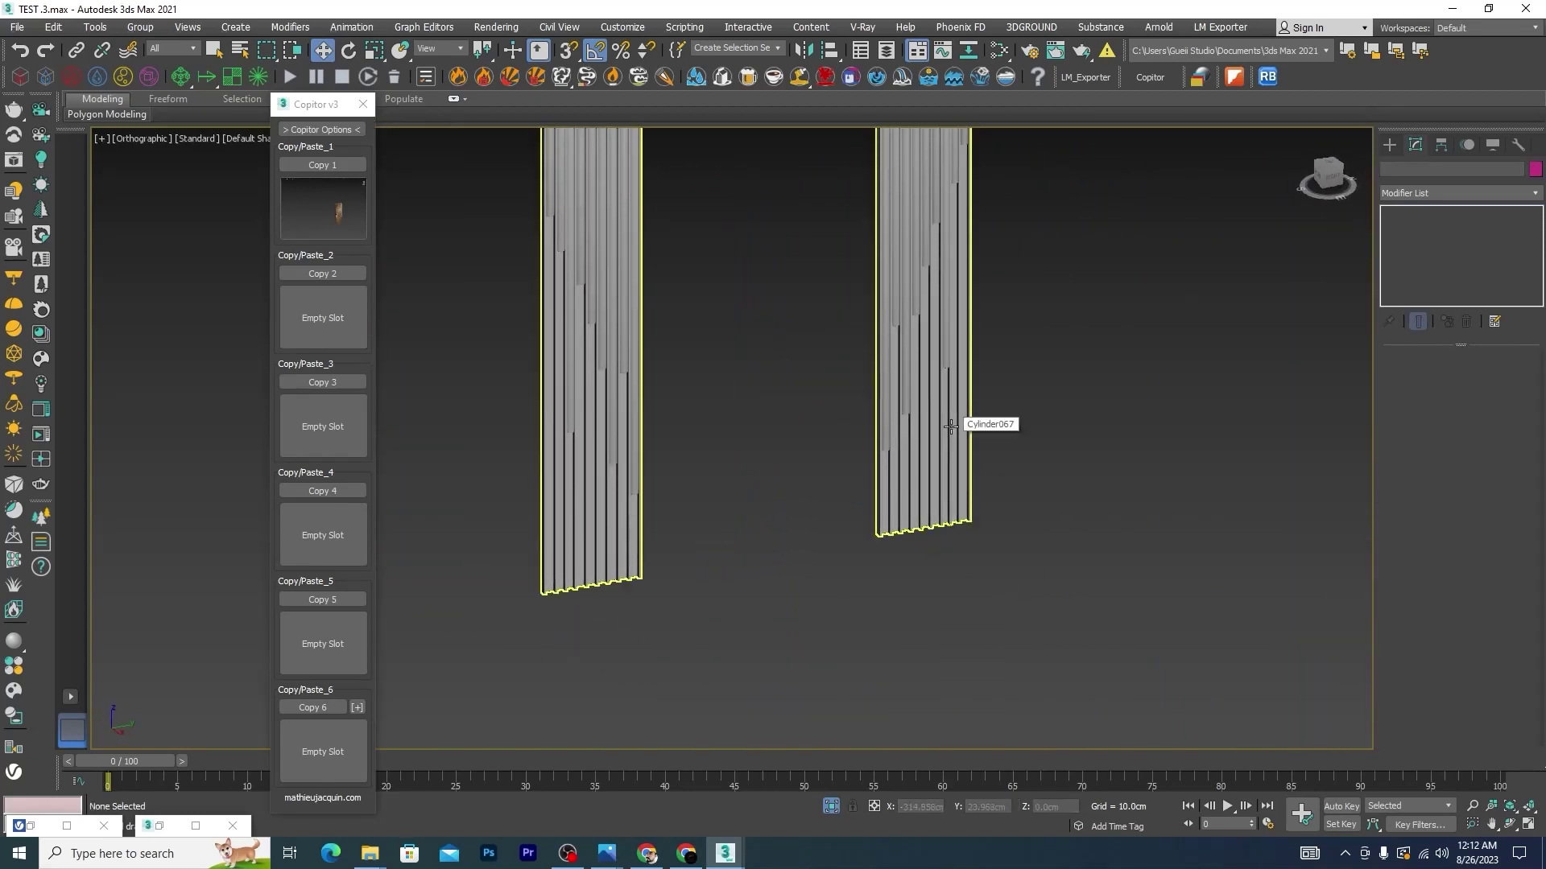
alt+middle_drag(1042, 486, 1028, 497)
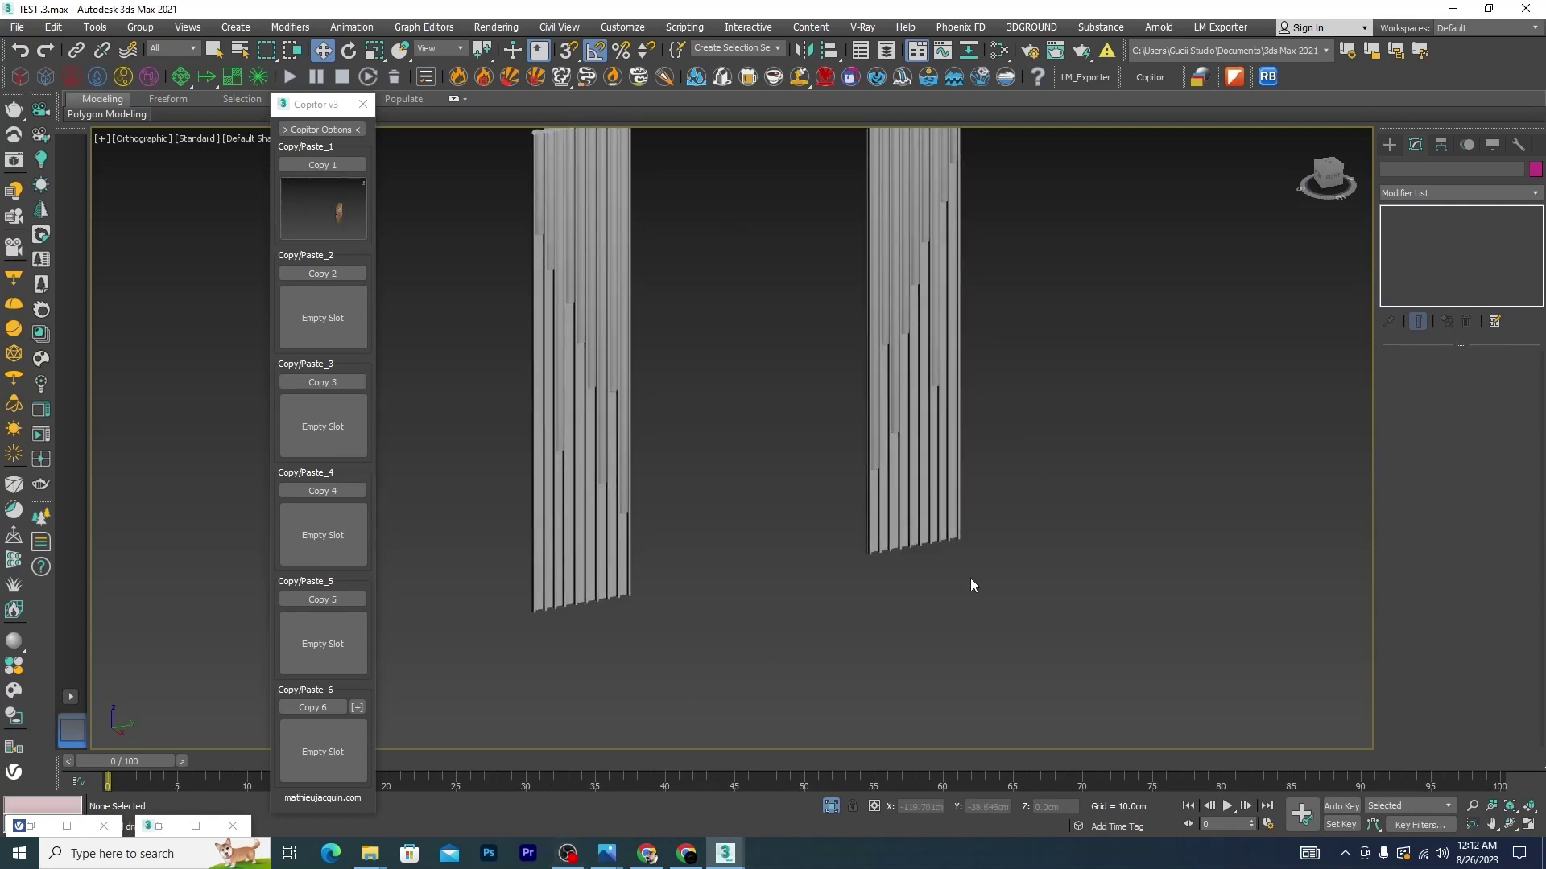
alt+middle_drag(1060, 436, 1046, 548)
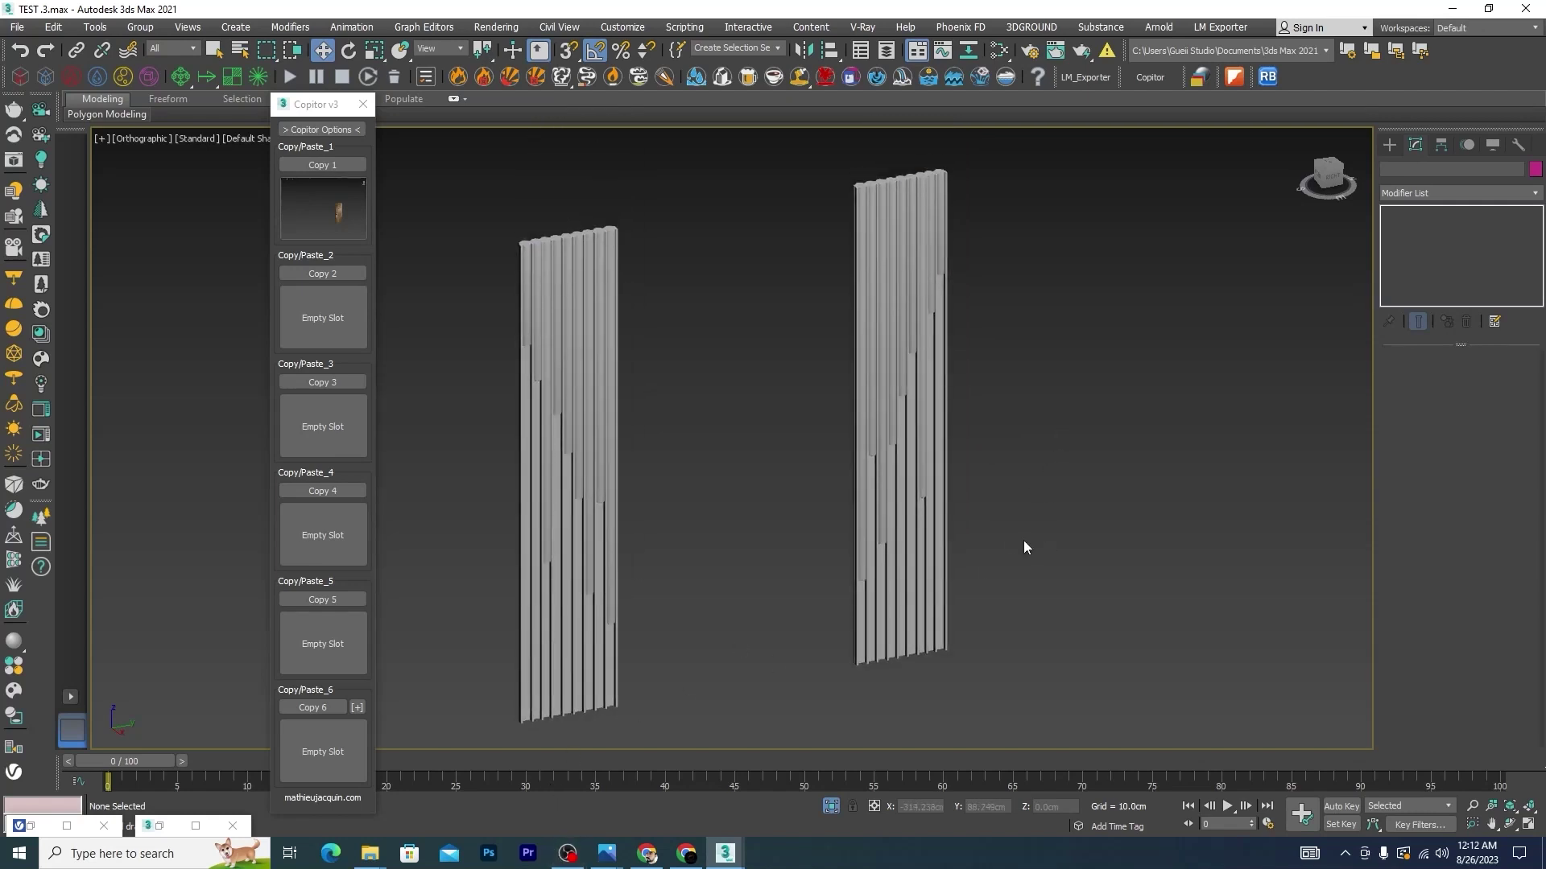
key(alt+w)
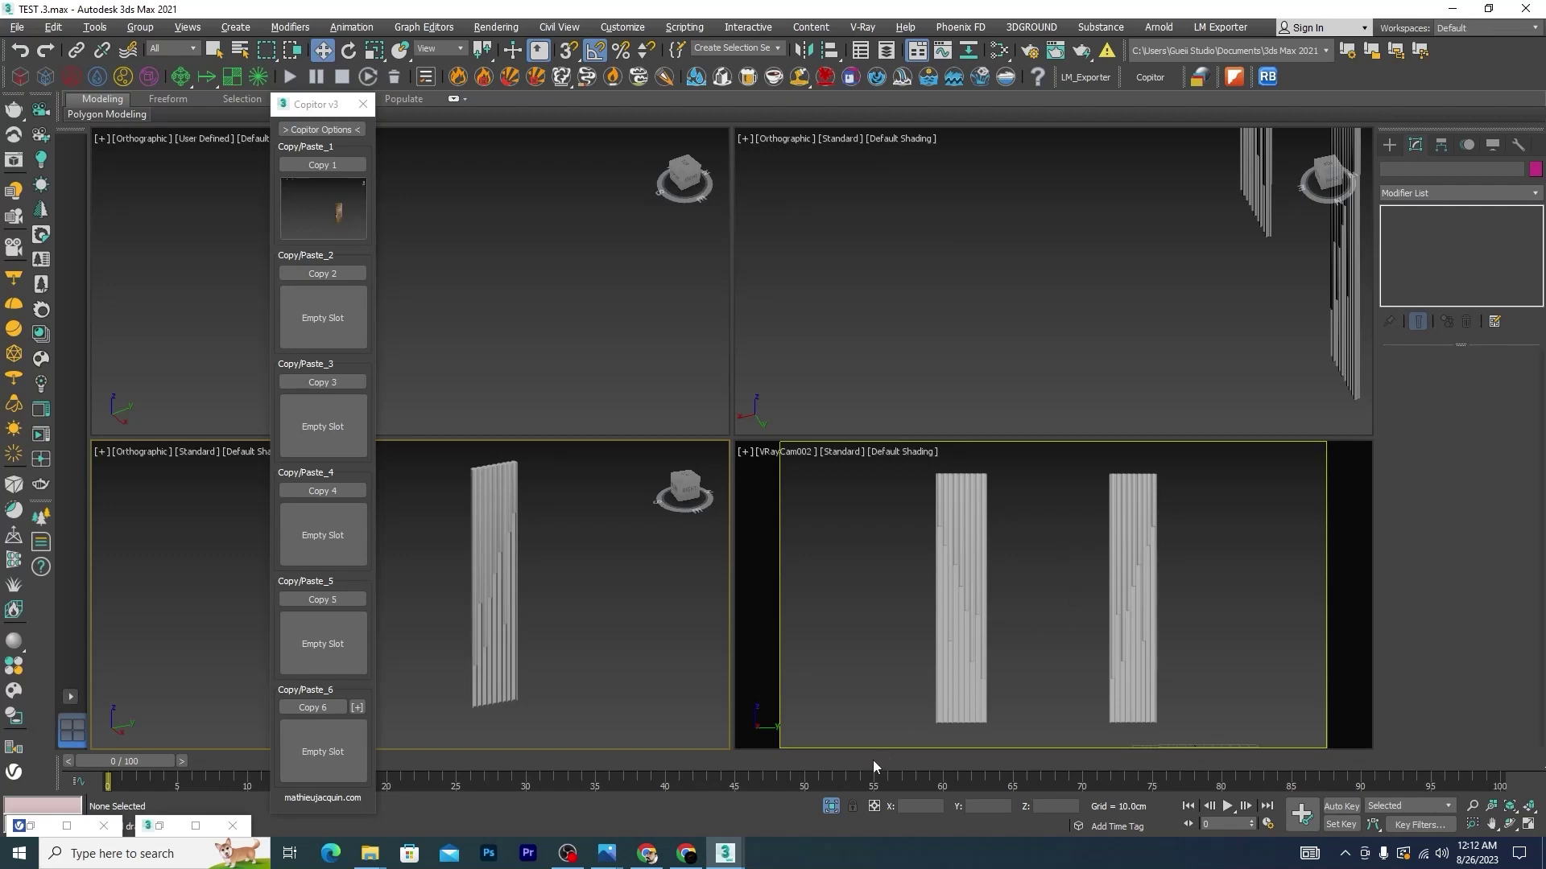
click(832, 806)
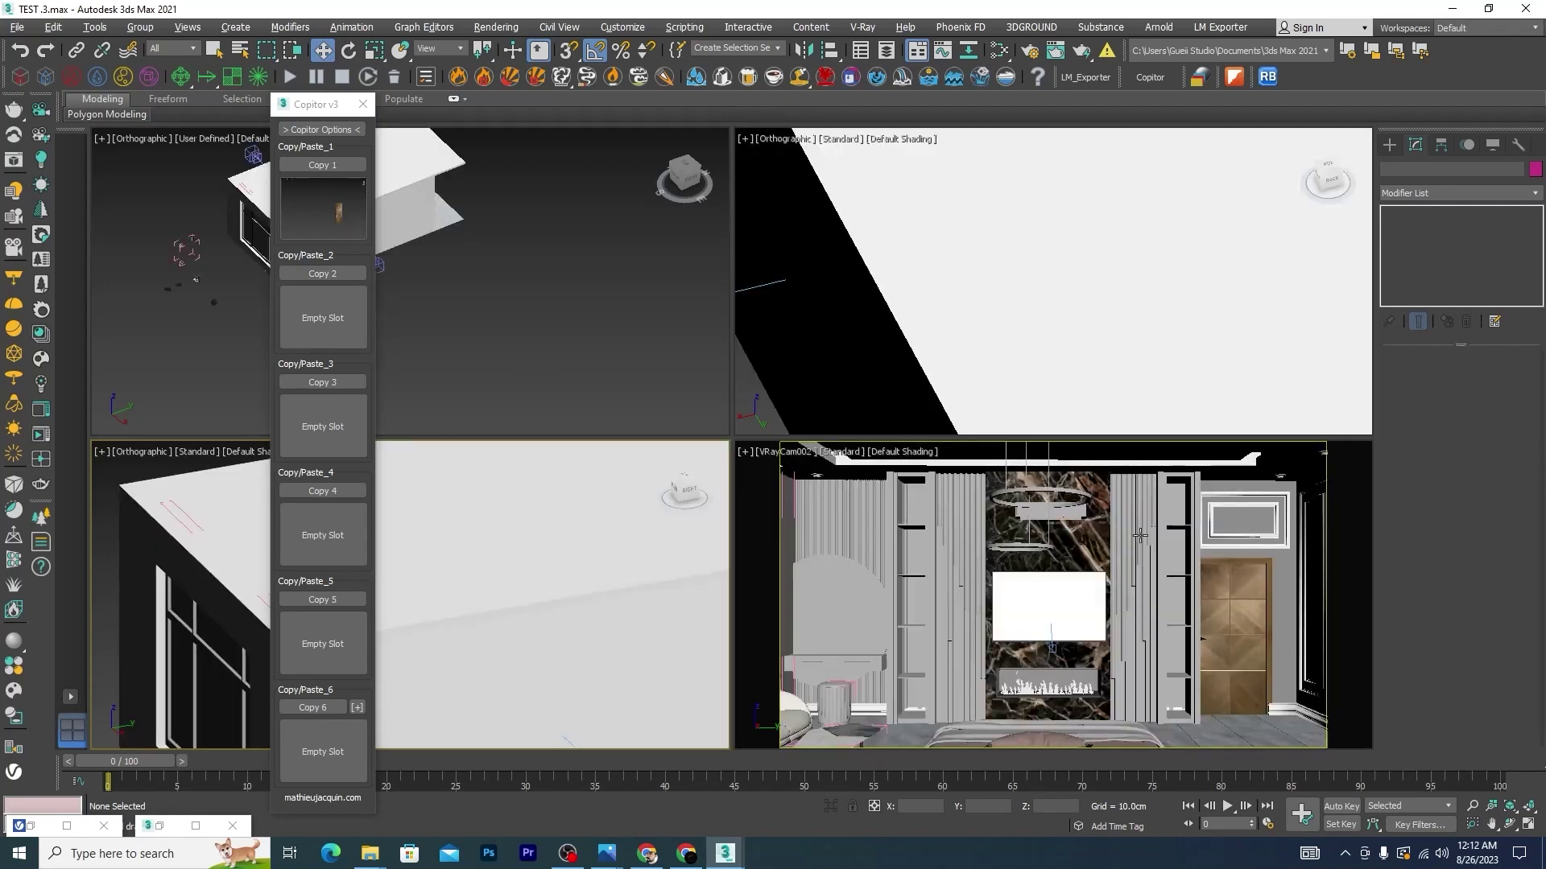